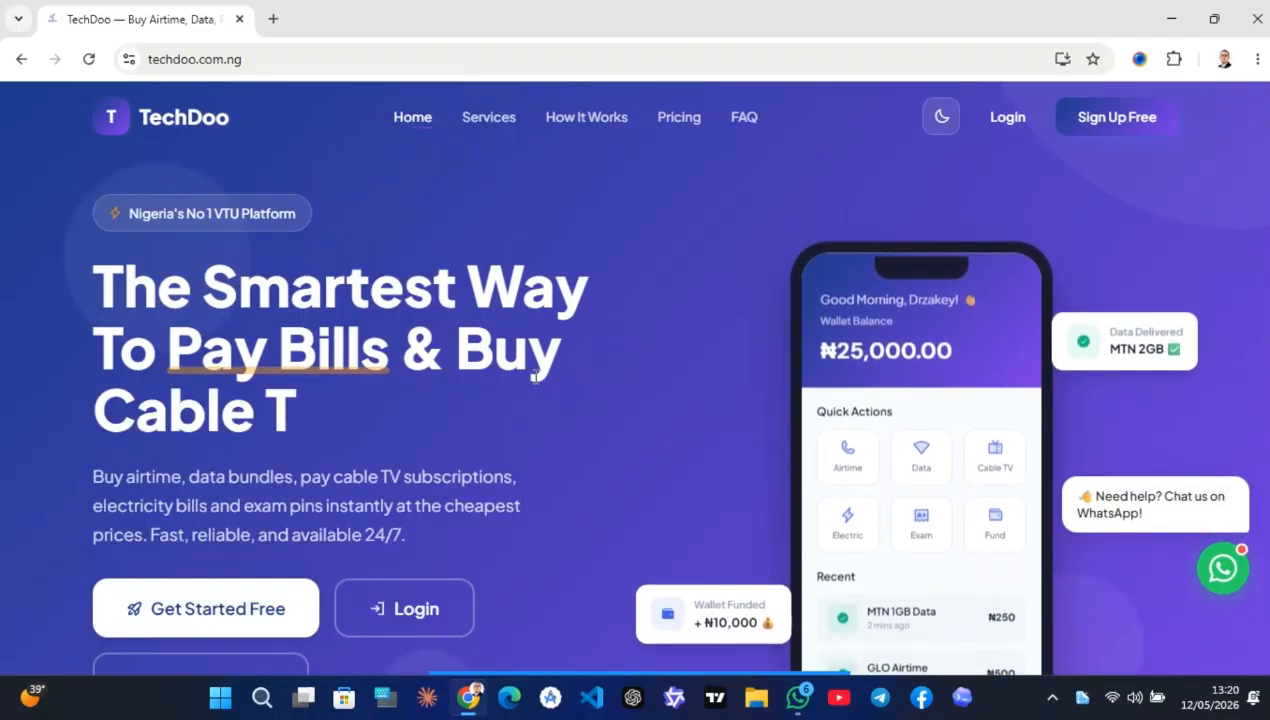
Scroll past the six service cards, Airtime Top-Up to Airtime to Cash, to the 3-steps section
scroll(564, 447, down, 1)
scroll(564, 447, up, 1)
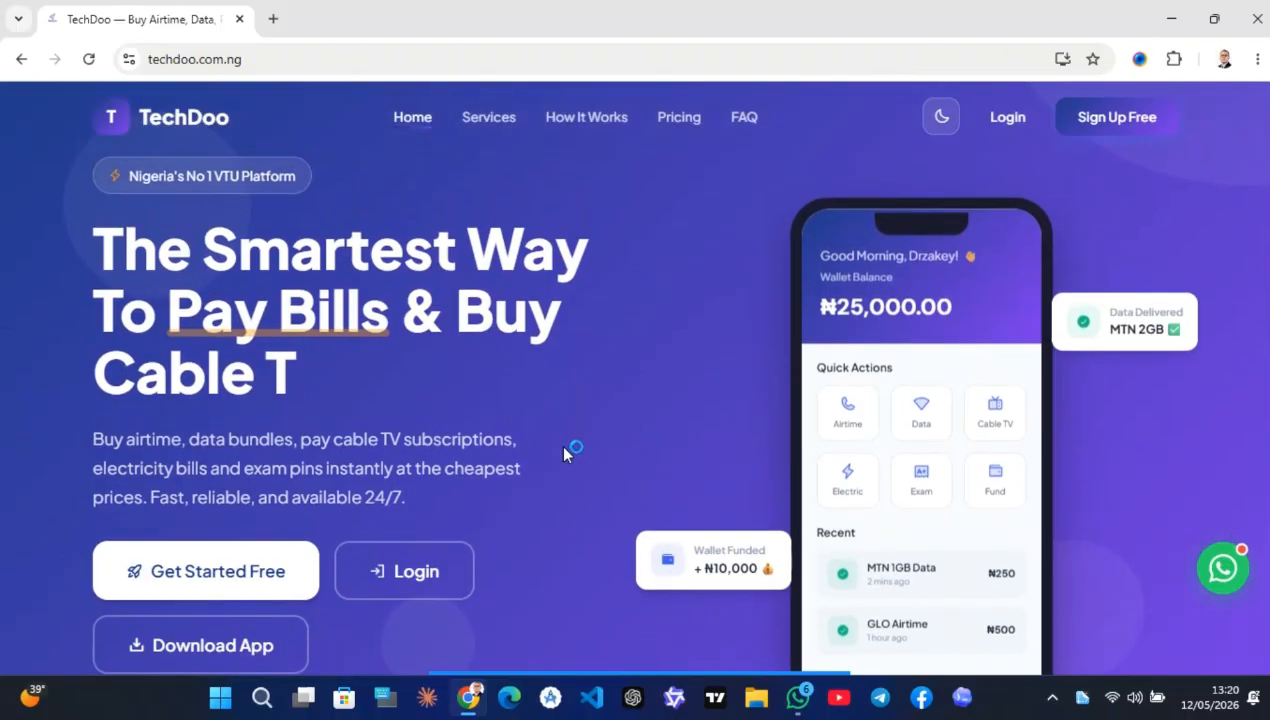
scroll(563, 453, down, 1)
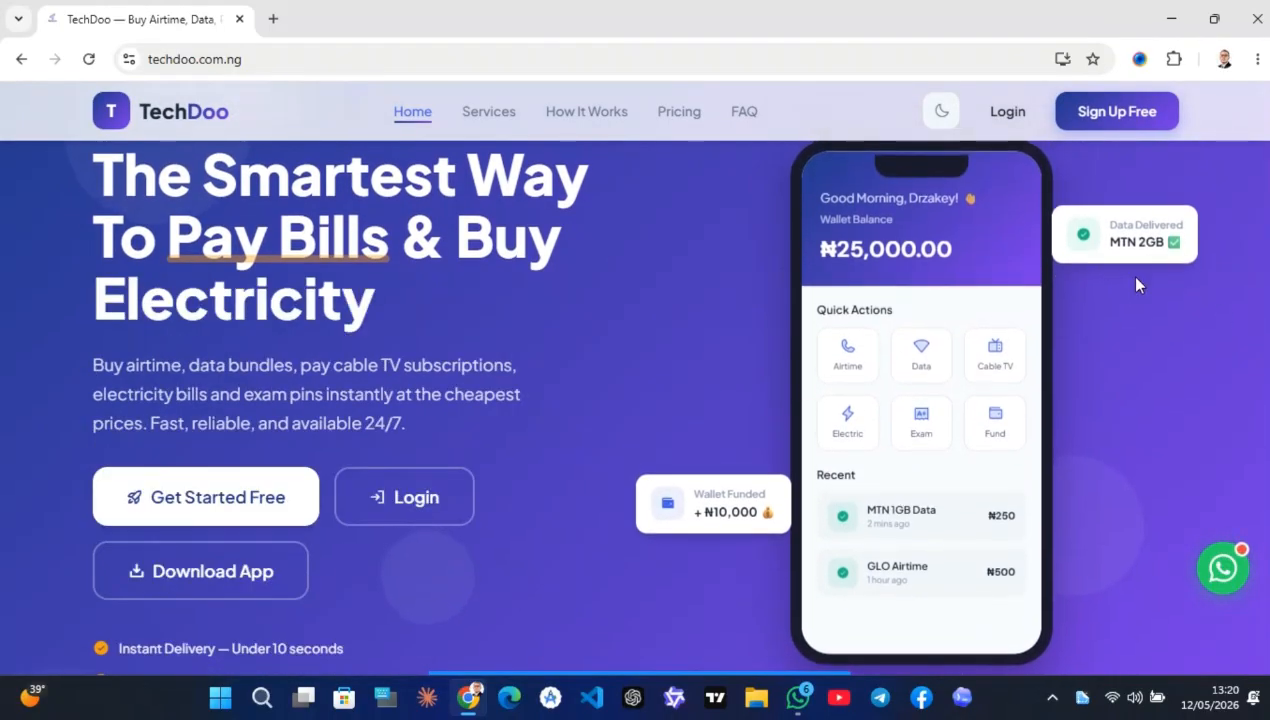
scroll(467, 393, down, 5)
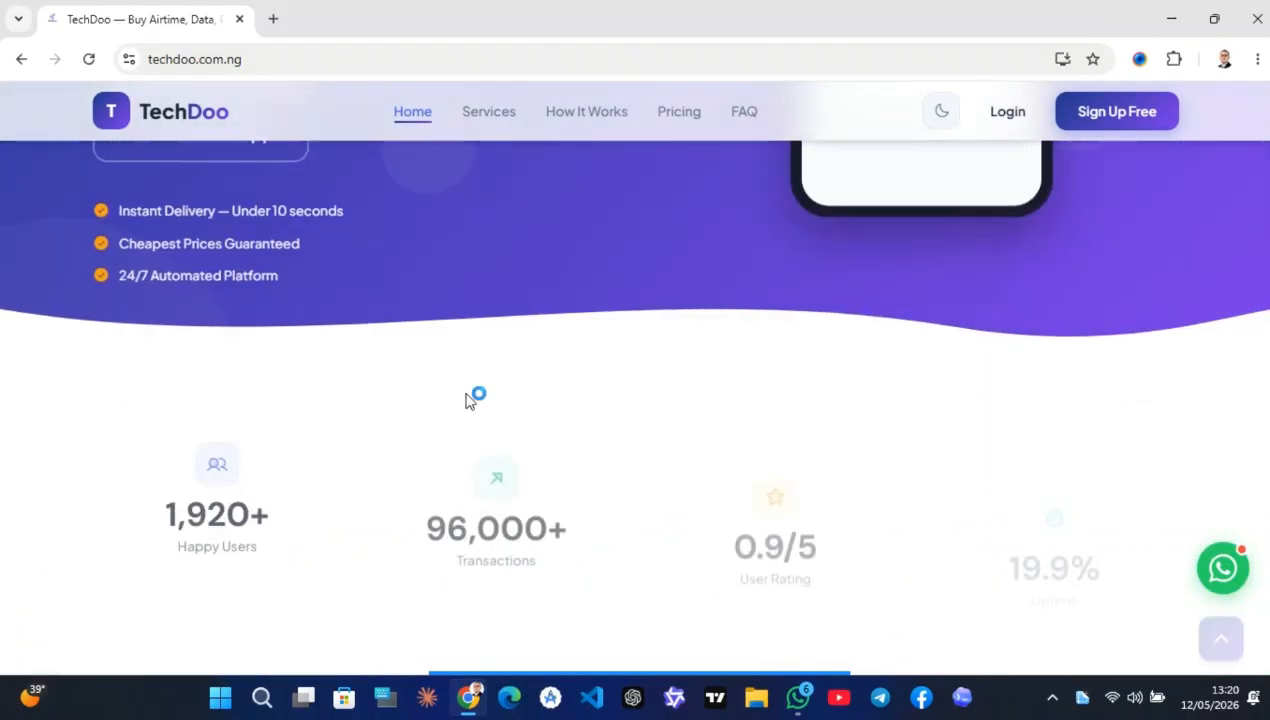
scroll(467, 393, down, 4)
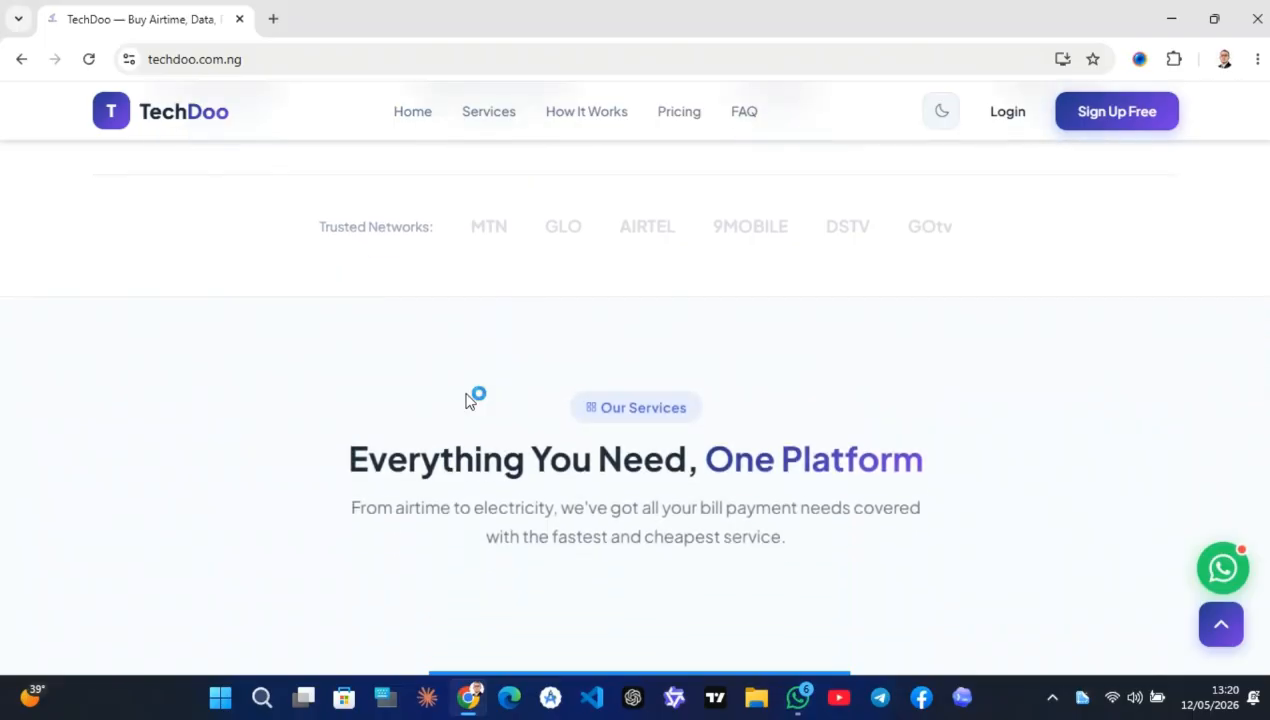
scroll(467, 393, down, 4)
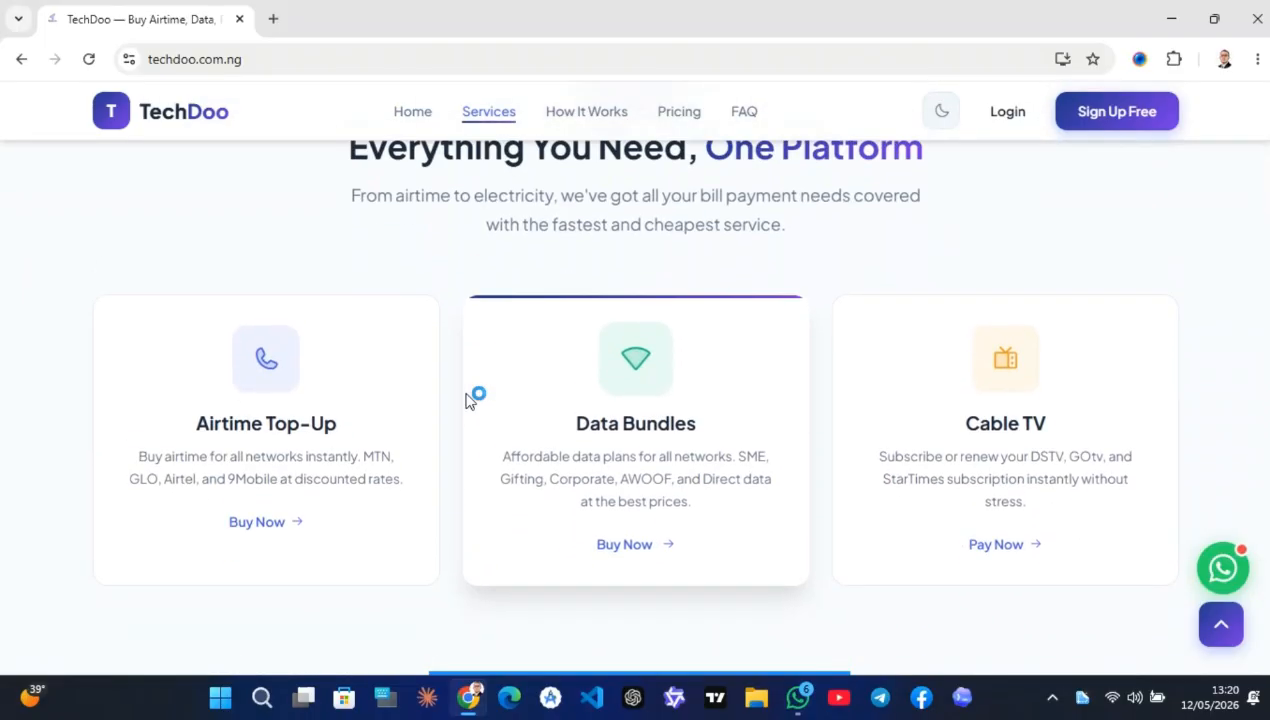
scroll(467, 401, down, 3)
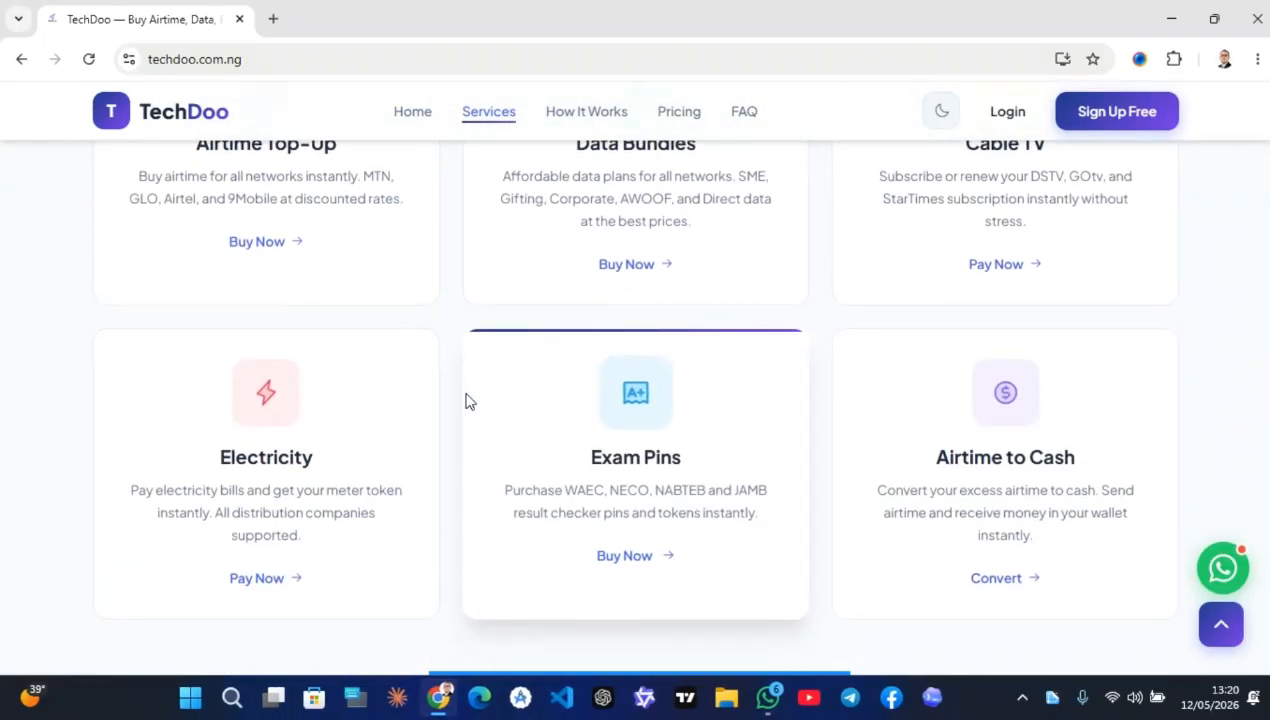
scroll(467, 401, up, 1)
scroll(440, 298, up, 1)
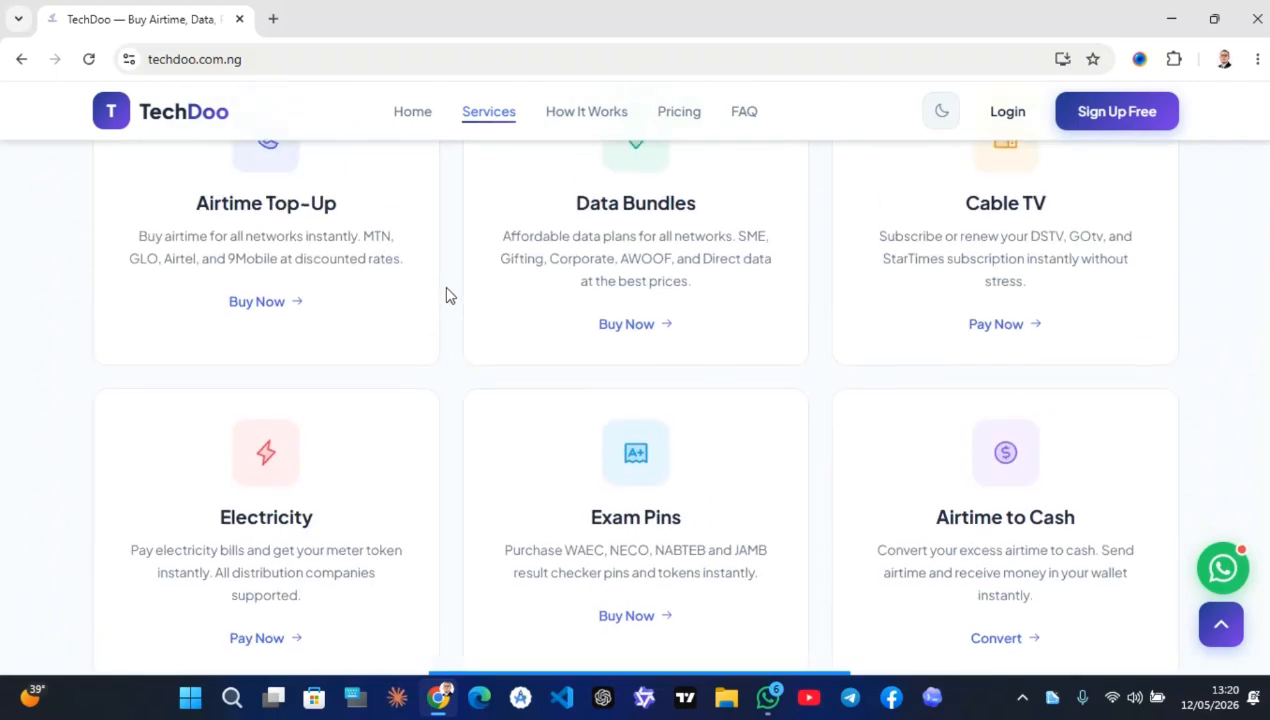
scroll(447, 295, up, 1)
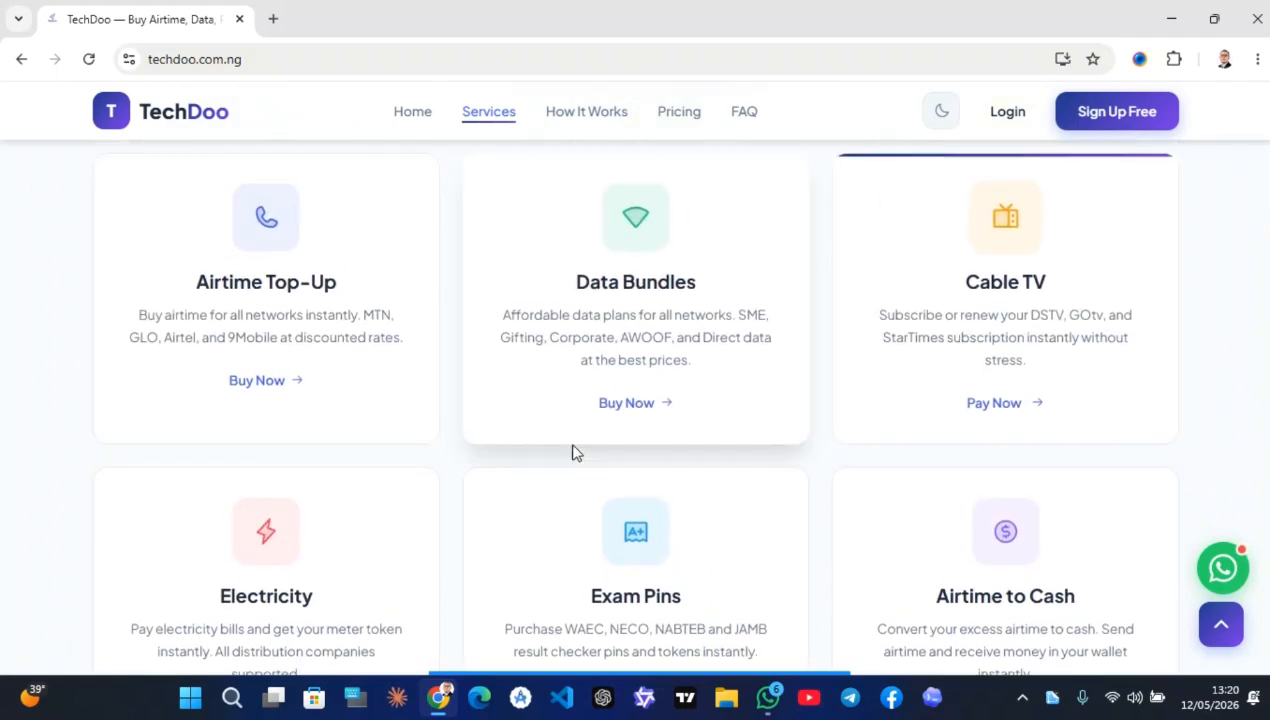
scroll(440, 462, down, 1)
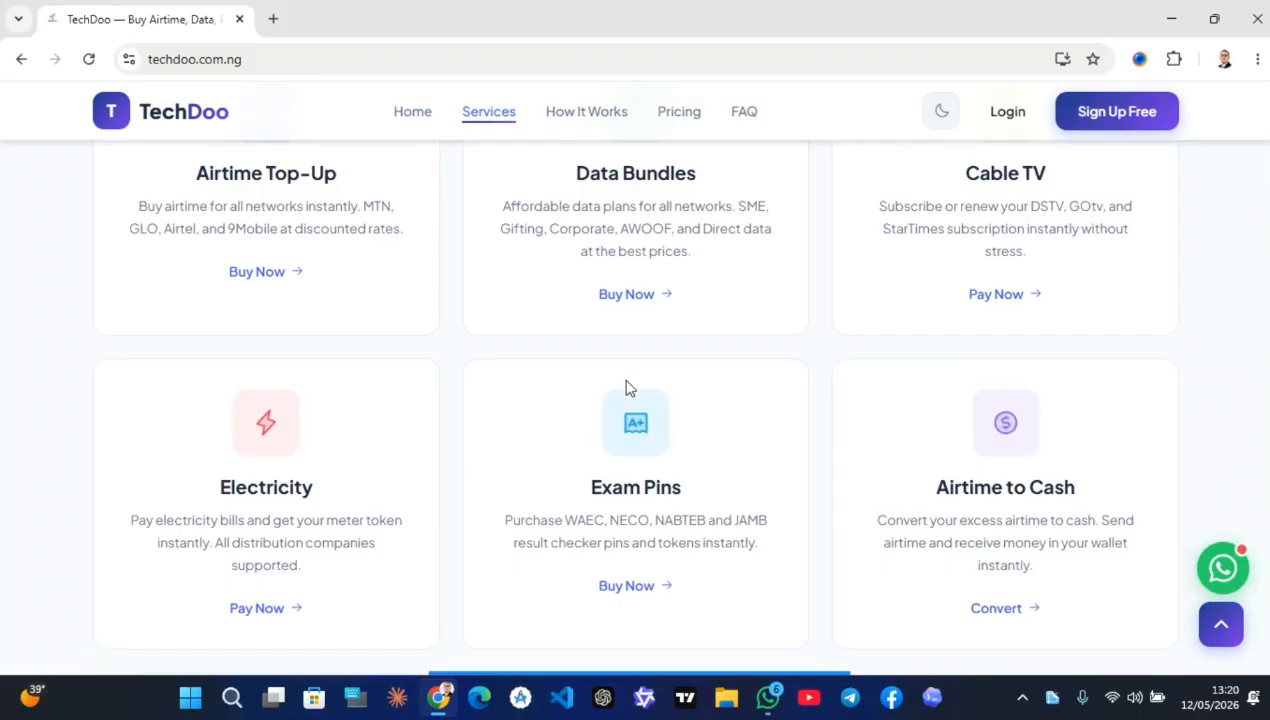
scroll(800, 357, down, 5)
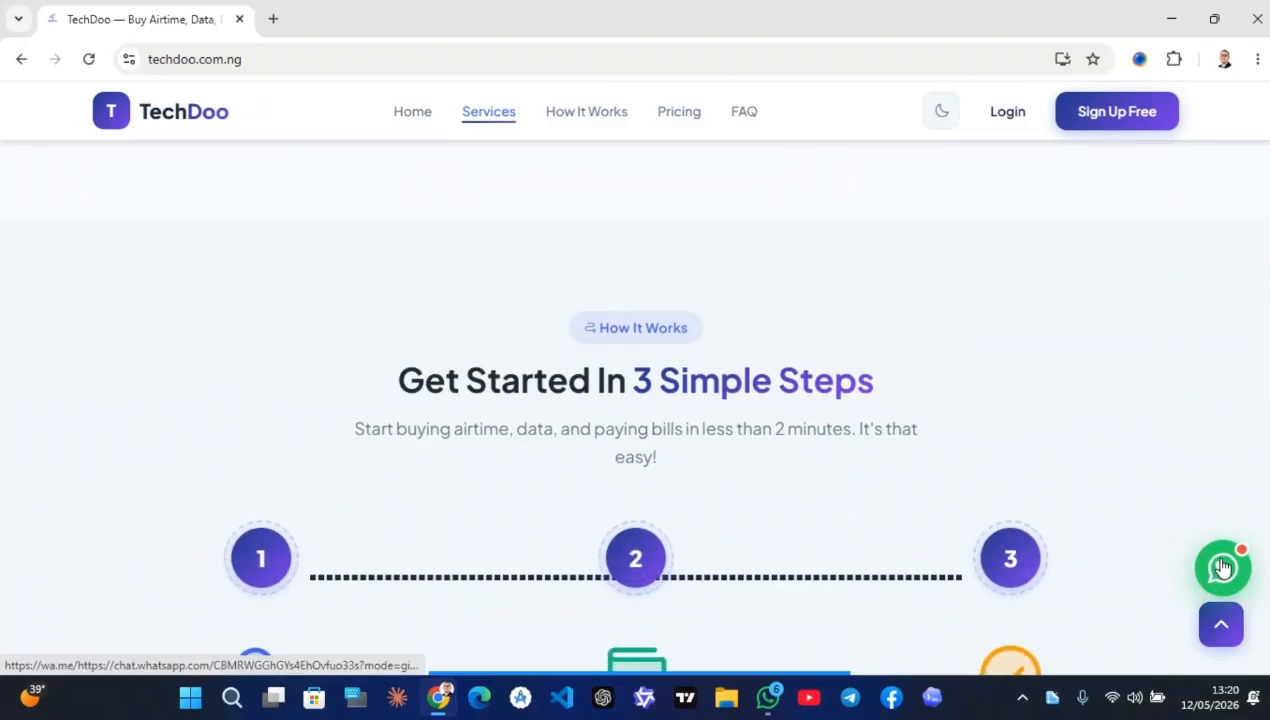
Scroll through the Get Started In 3 Simple Steps section
scroll(826, 375, down, 2)
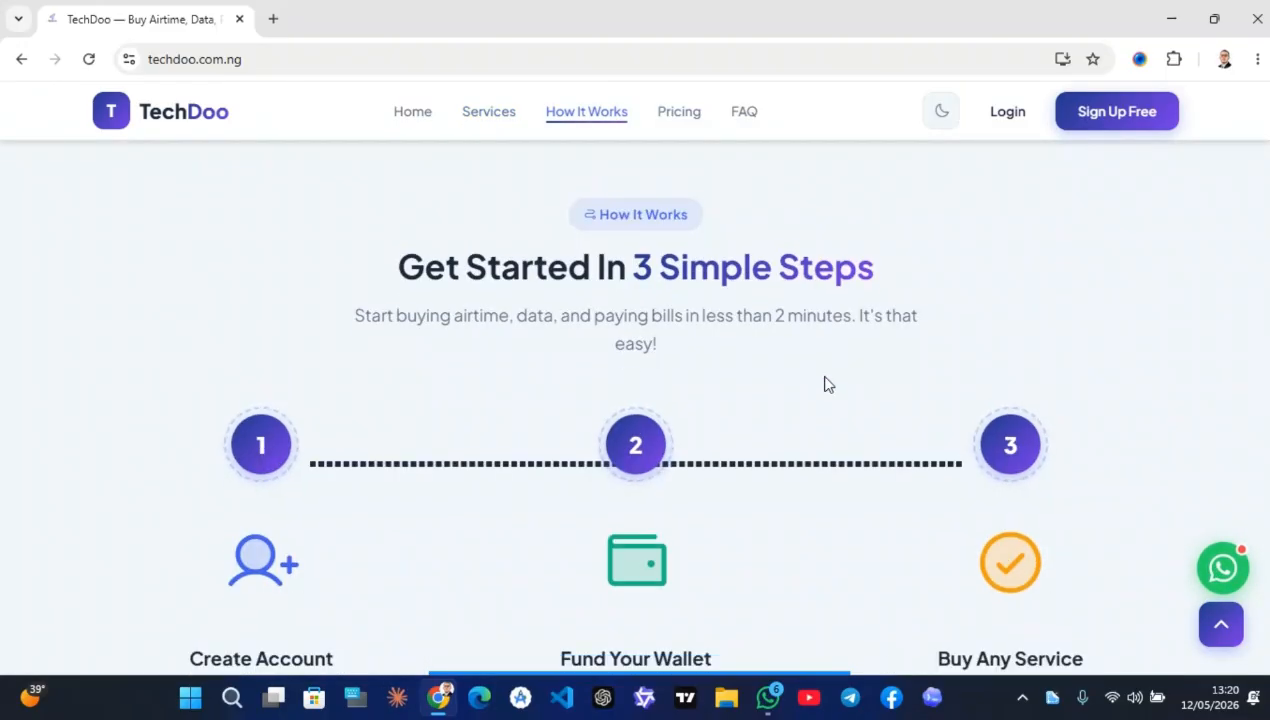
scroll(828, 385, down, 1)
scroll(828, 385, up, 1)
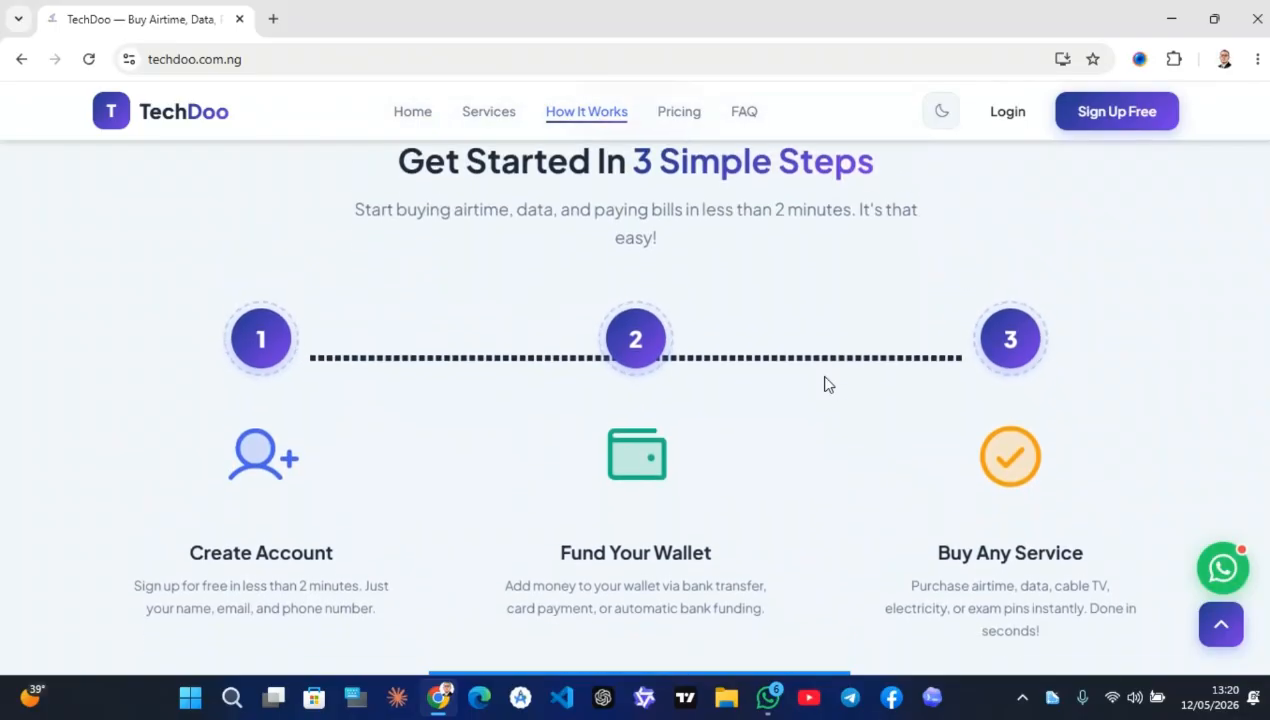
scroll(828, 385, down, 1)
scroll(658, 454, down, 1)
scroll(658, 454, up, 1)
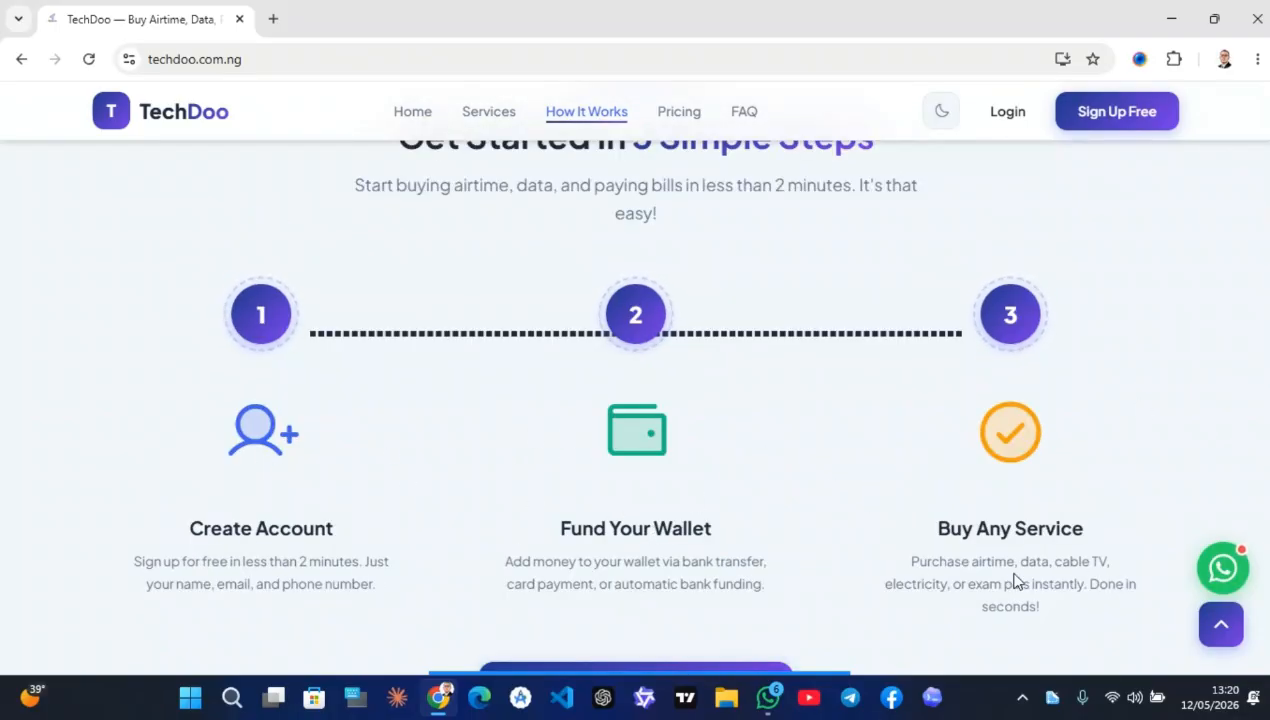
scroll(896, 377, down, 1)
scroll(882, 405, up, 1)
scroll(624, 462, down, 3)
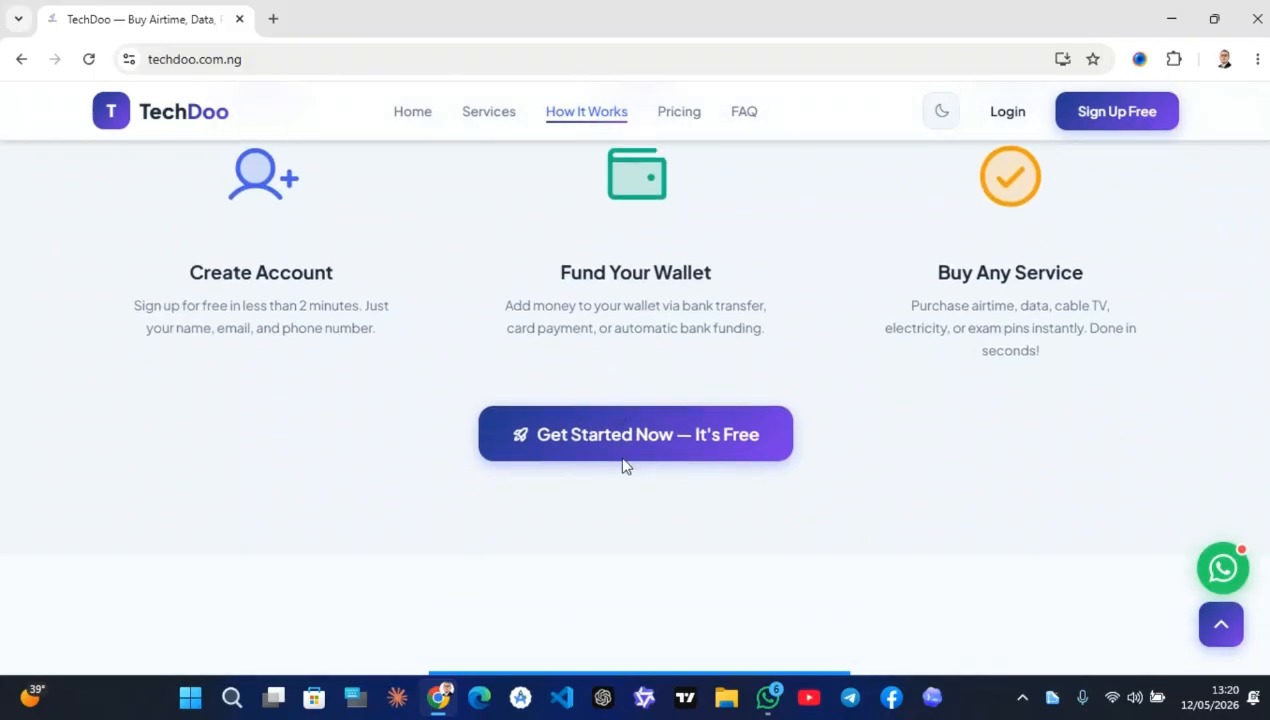
scroll(624, 465, down, 5)
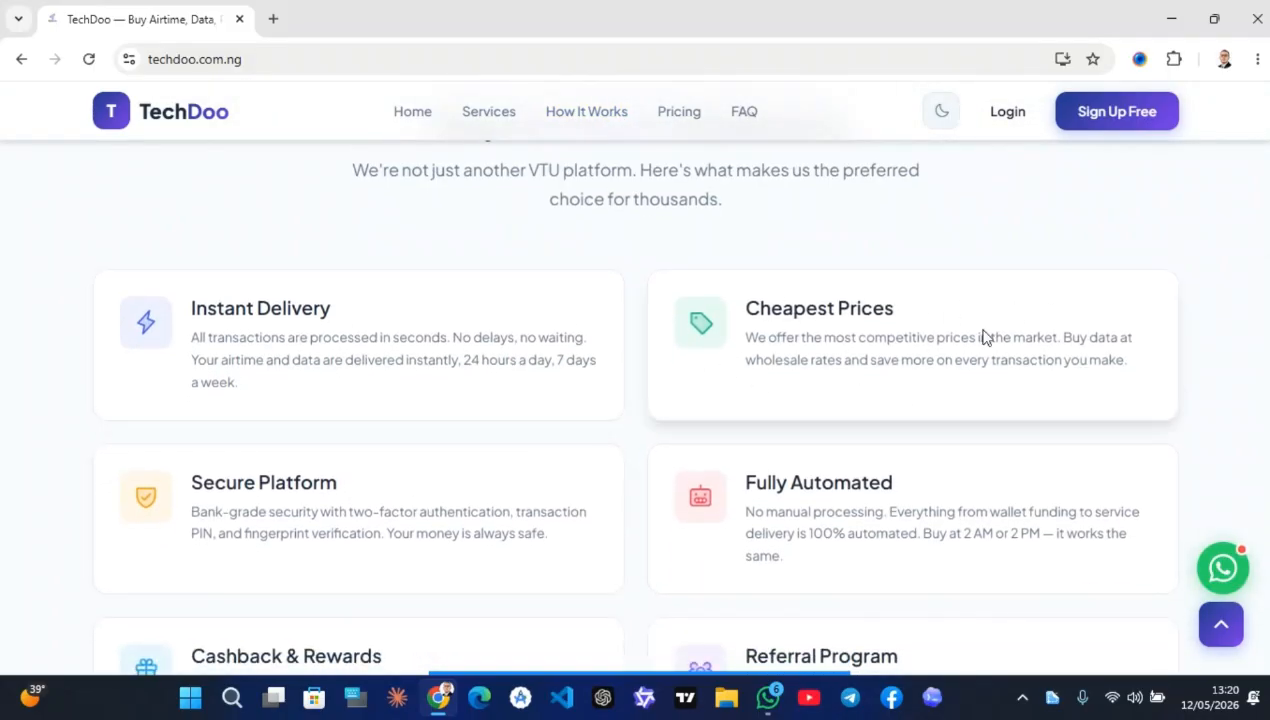
scroll(803, 392, down, 1)
scroll(756, 295, up, 1)
Scroll past the feature cards ending with 24/7 Support to the Affordable Plans For Everyone pricing
scroll(625, 424, down, 1)
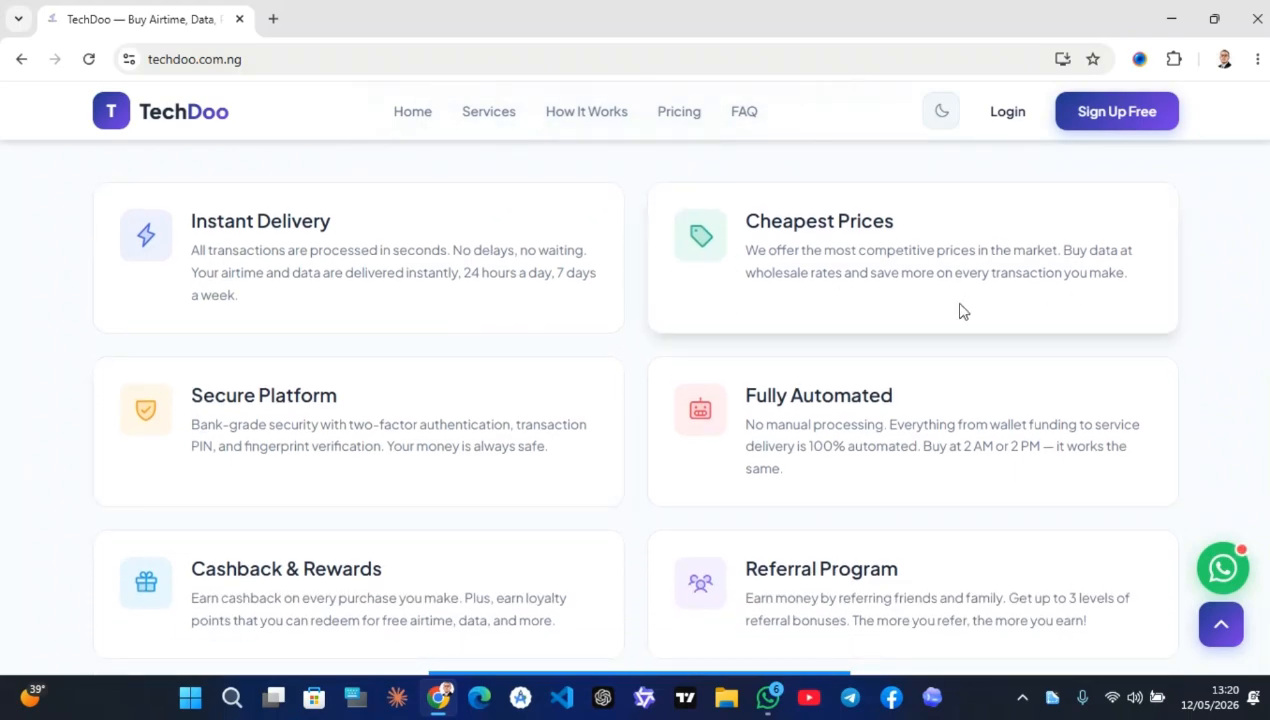
scroll(536, 533, down, 1)
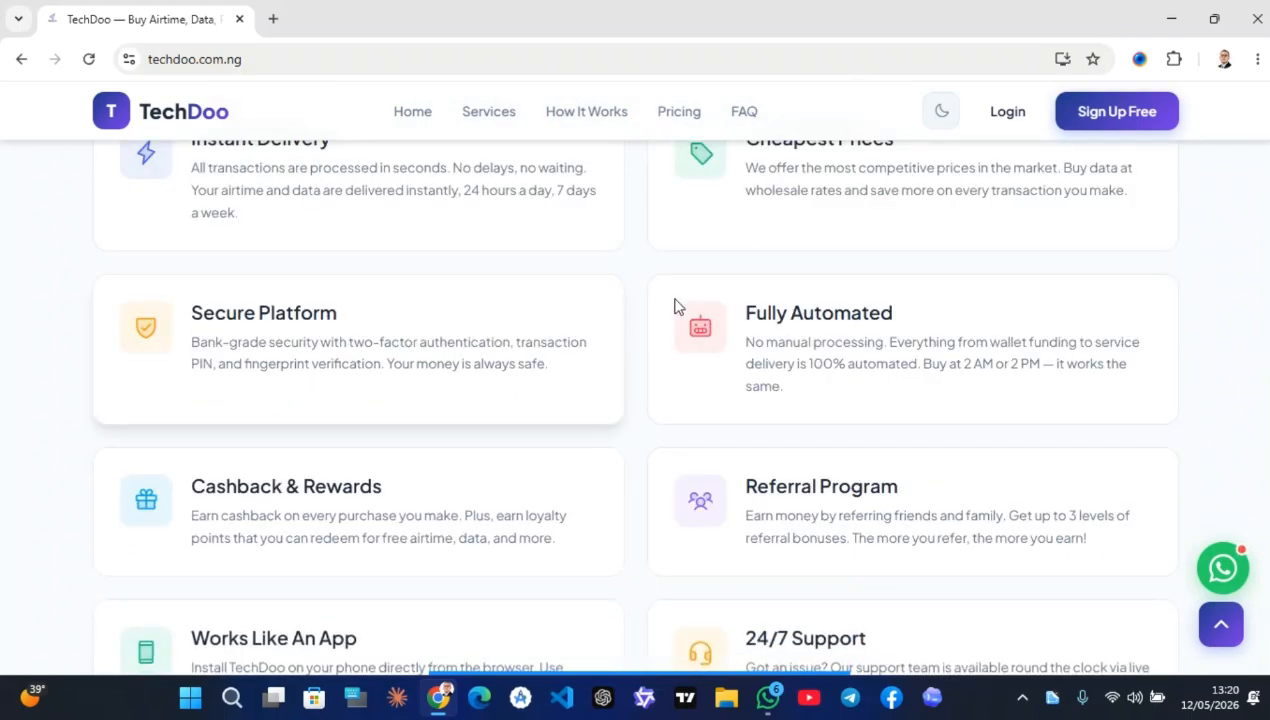
scroll(760, 320, down, 1)
scroll(1000, 310, down, 1)
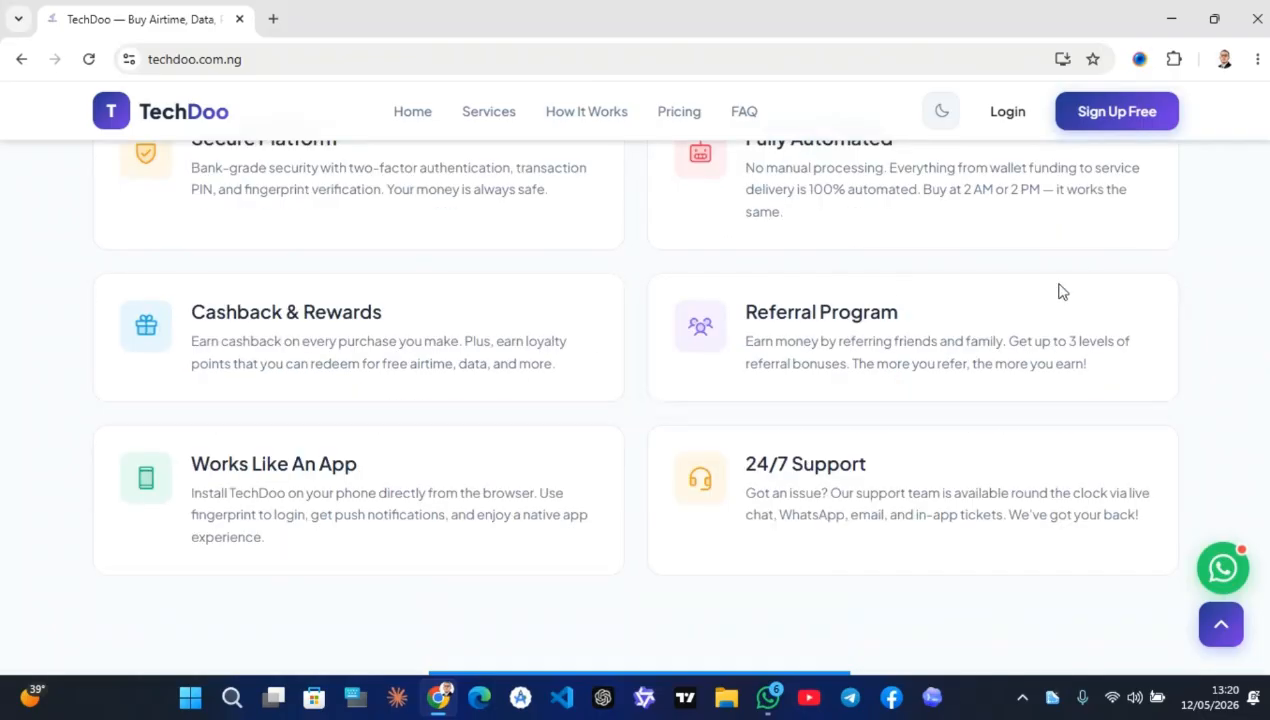
scroll(473, 357, up, 1)
scroll(473, 357, down, 2)
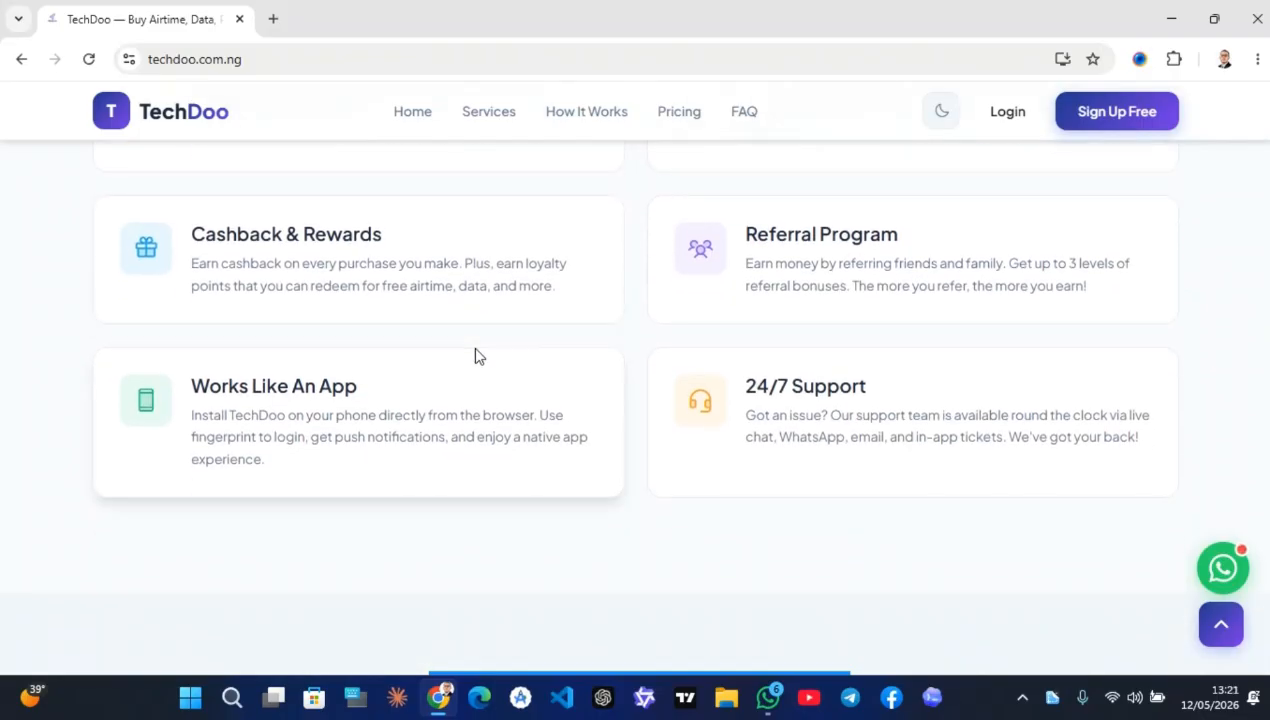
scroll(604, 289, down, 1)
scroll(609, 176, up, 1)
scroll(266, 407, down, 1)
scroll(548, 366, up, 1)
scroll(522, 410, down, 6)
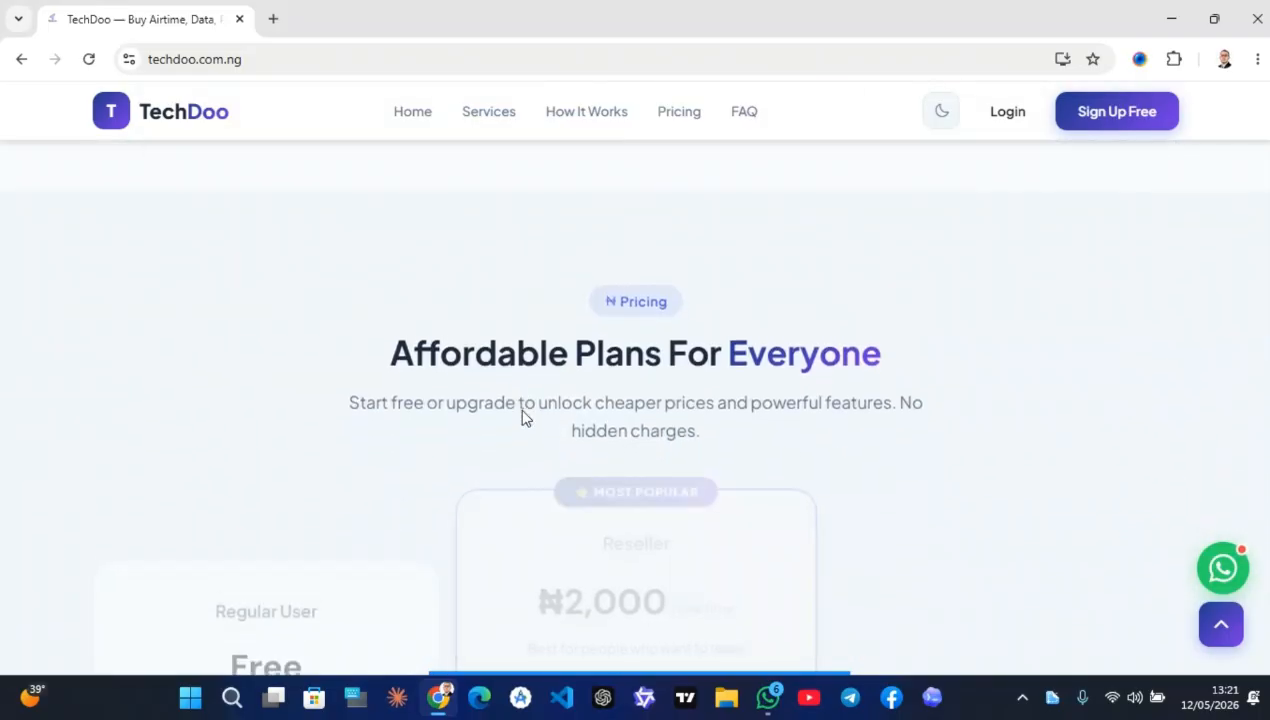
Scroll down the homepage into the Experience TechDoo On Your Phone app section
scroll(522, 410, down, 2)
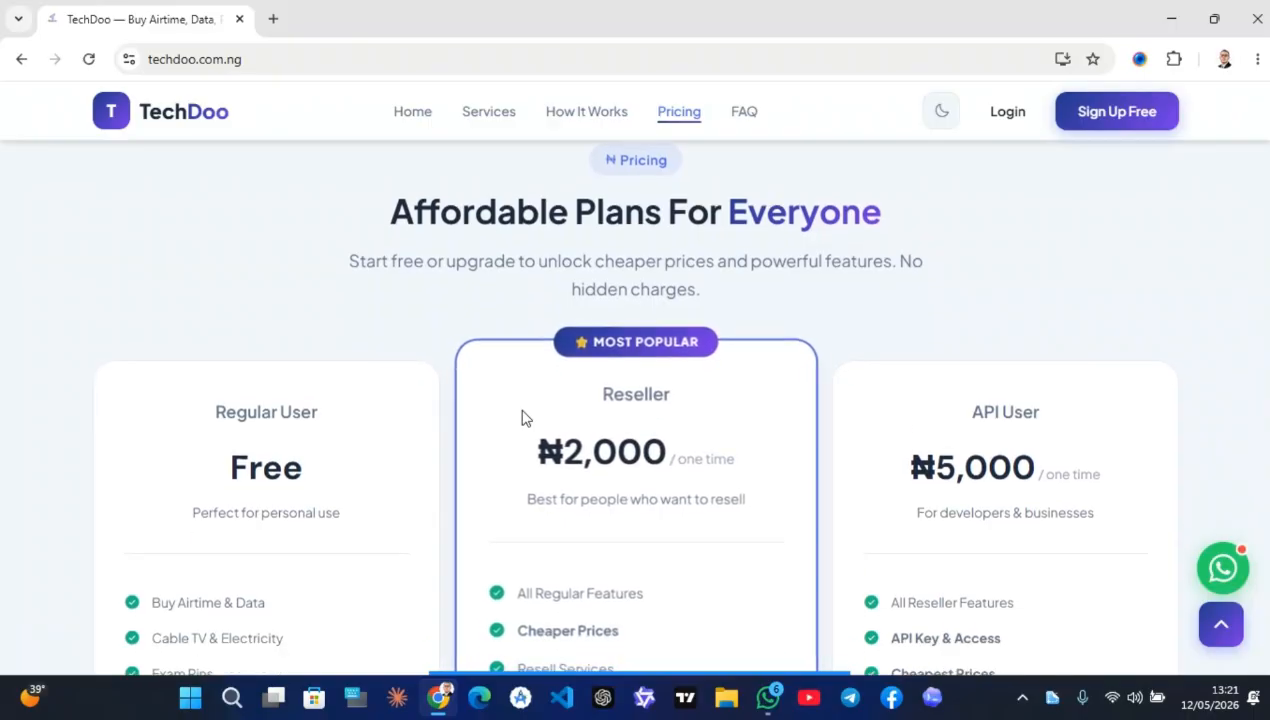
scroll(521, 418, down, 1)
scroll(658, 292, up, 1)
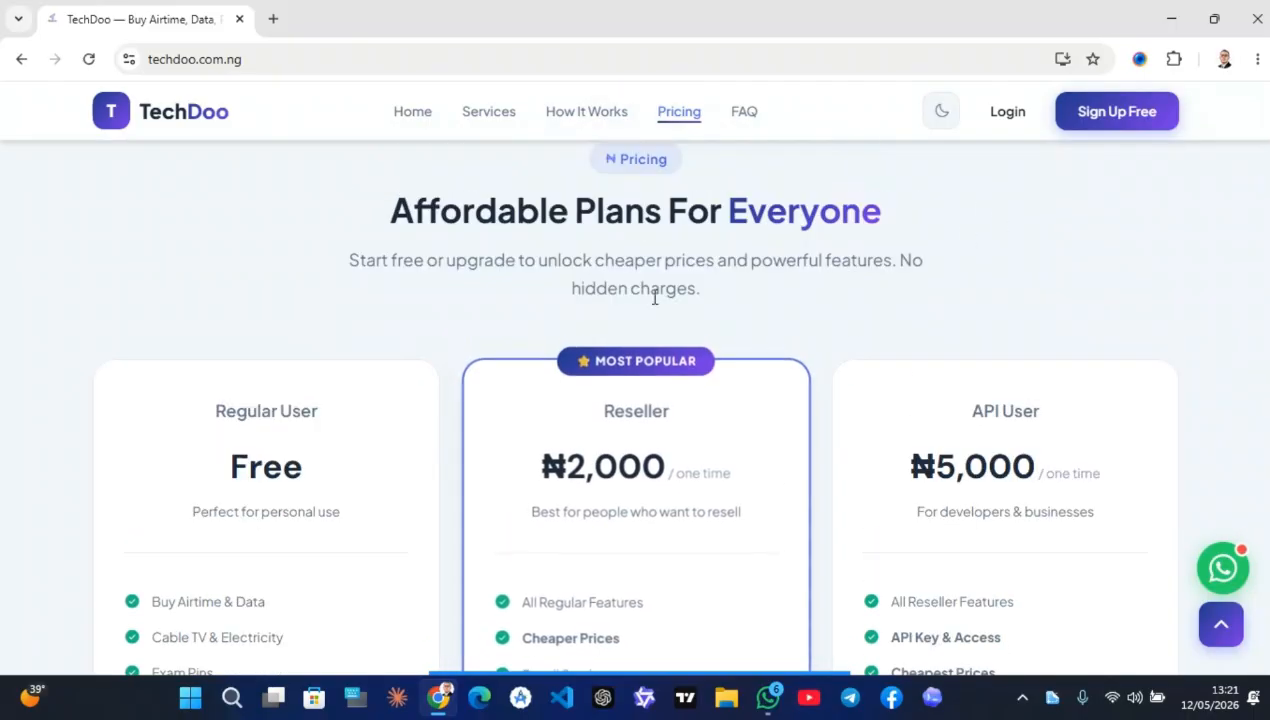
scroll(892, 329, down, 1)
scroll(892, 329, down, 2)
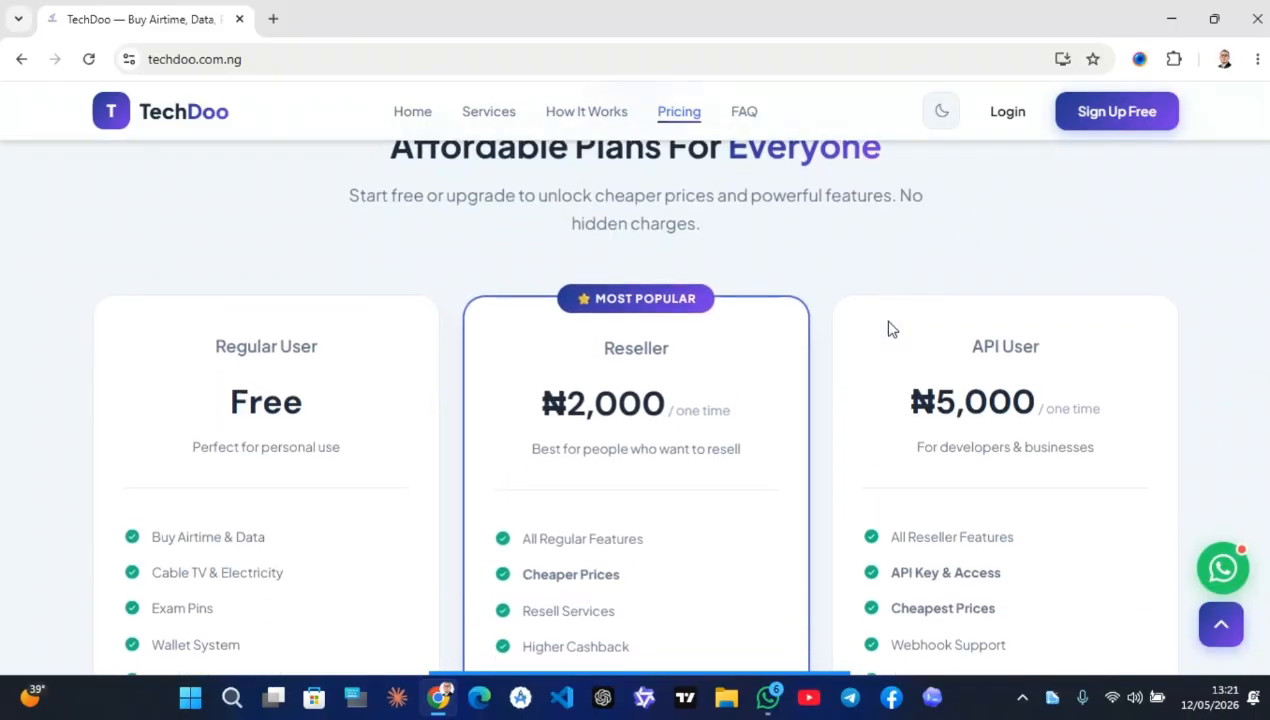
scroll(889, 329, down, 1)
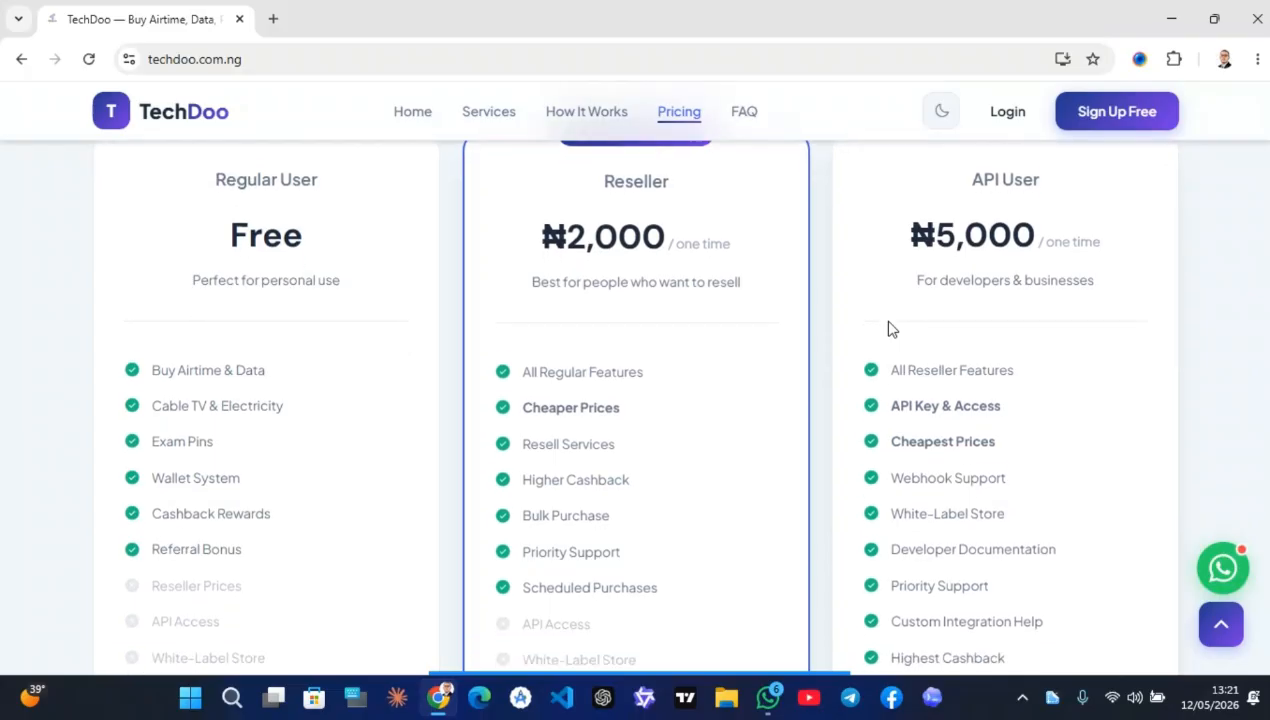
scroll(335, 335, up, 3)
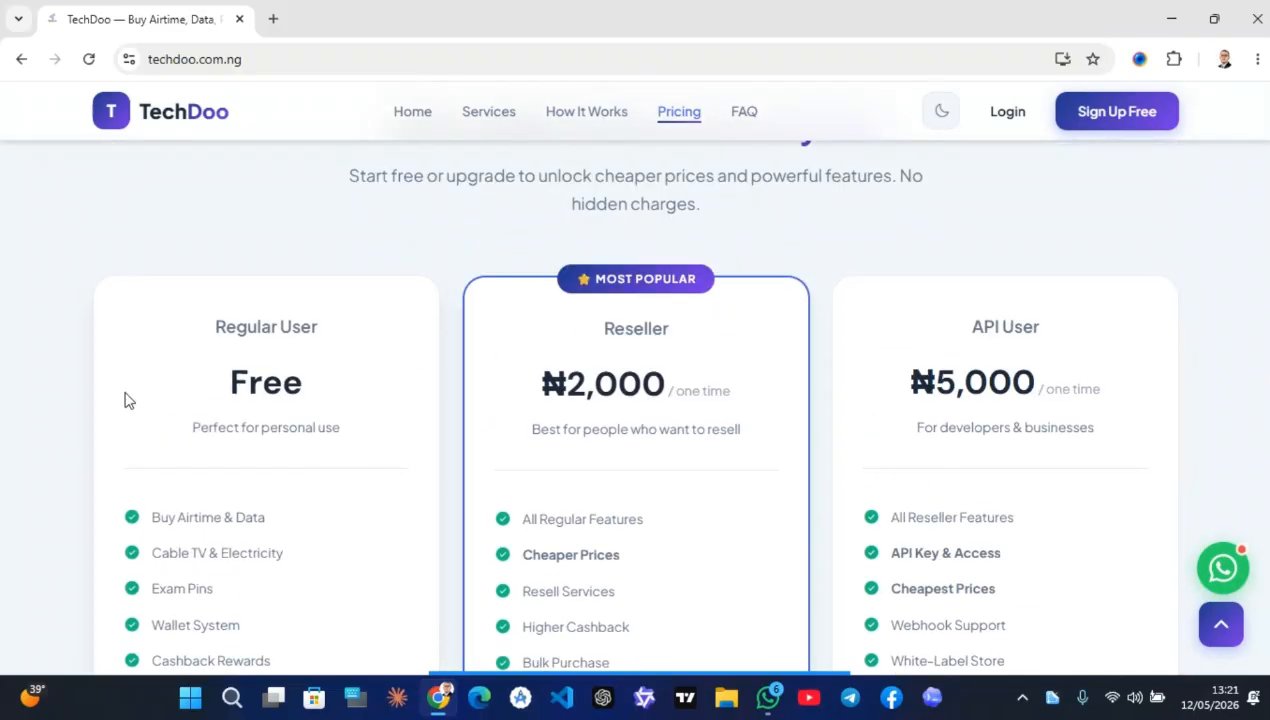
scroll(987, 405, down, 1)
scroll(765, 403, up, 1)
scroll(675, 390, down, 4)
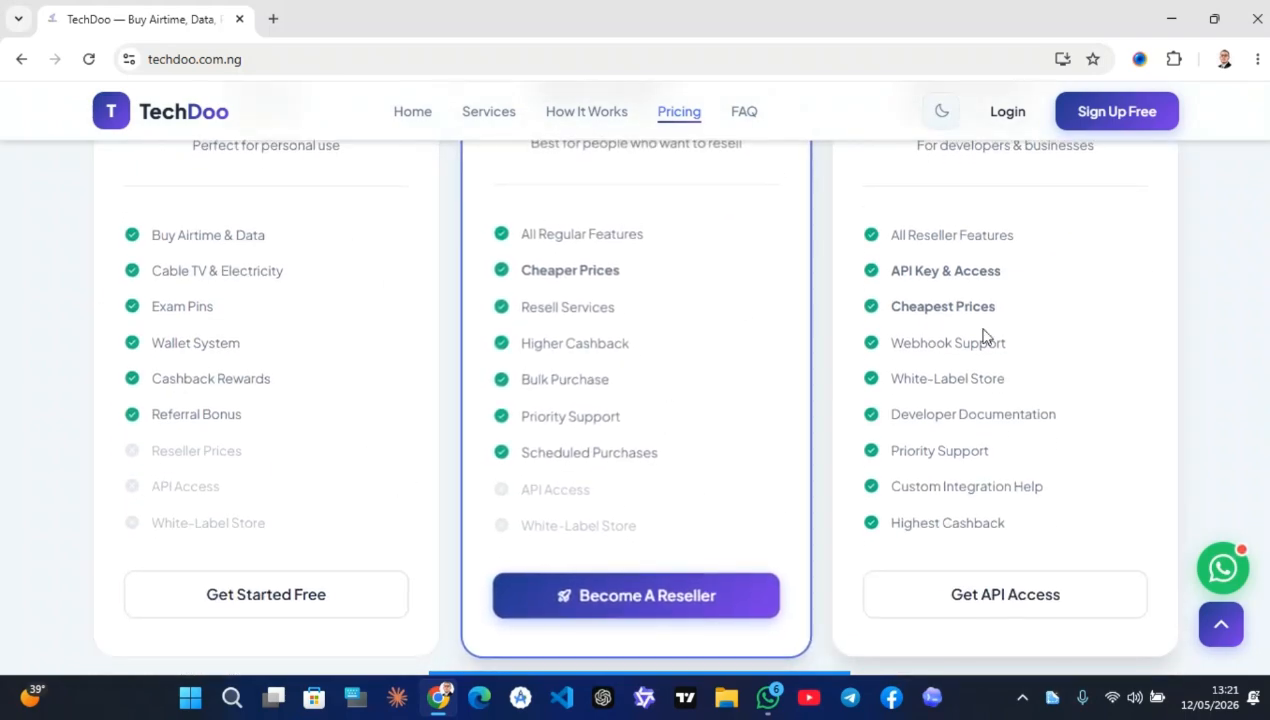
scroll(596, 491, down, 6)
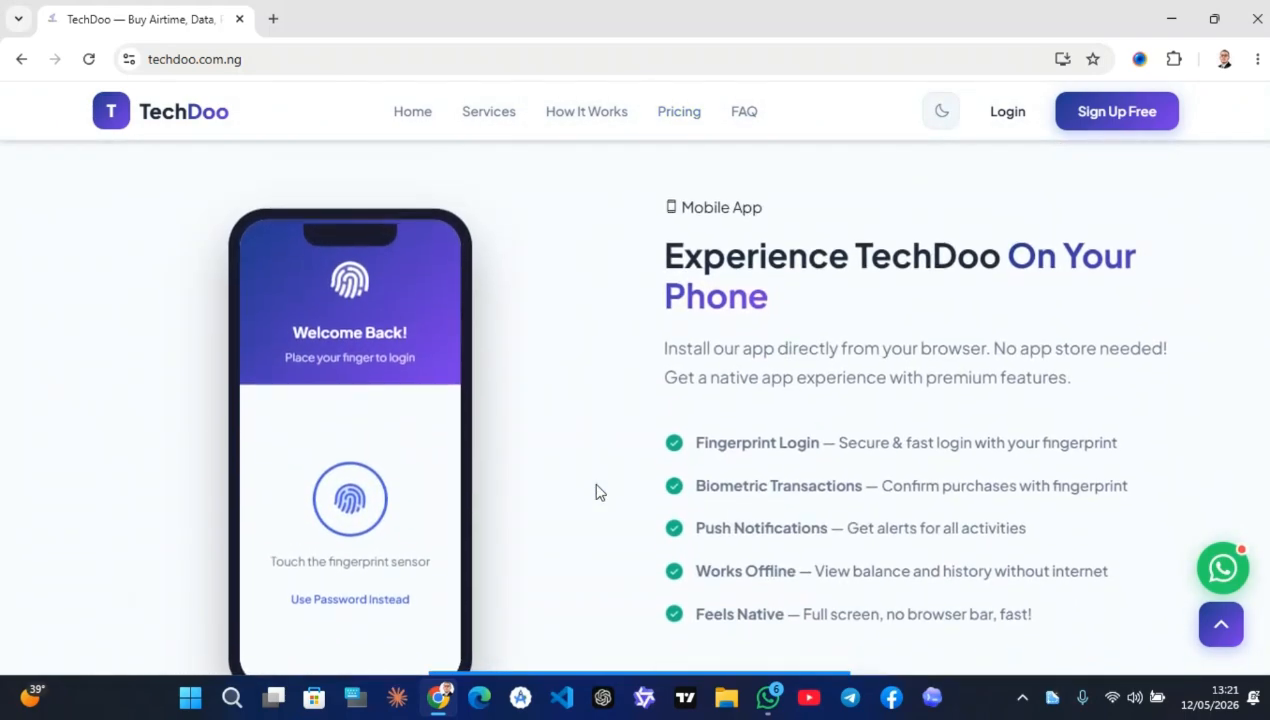
scroll(523, 239, down, 1)
scroll(590, 328, up, 1)
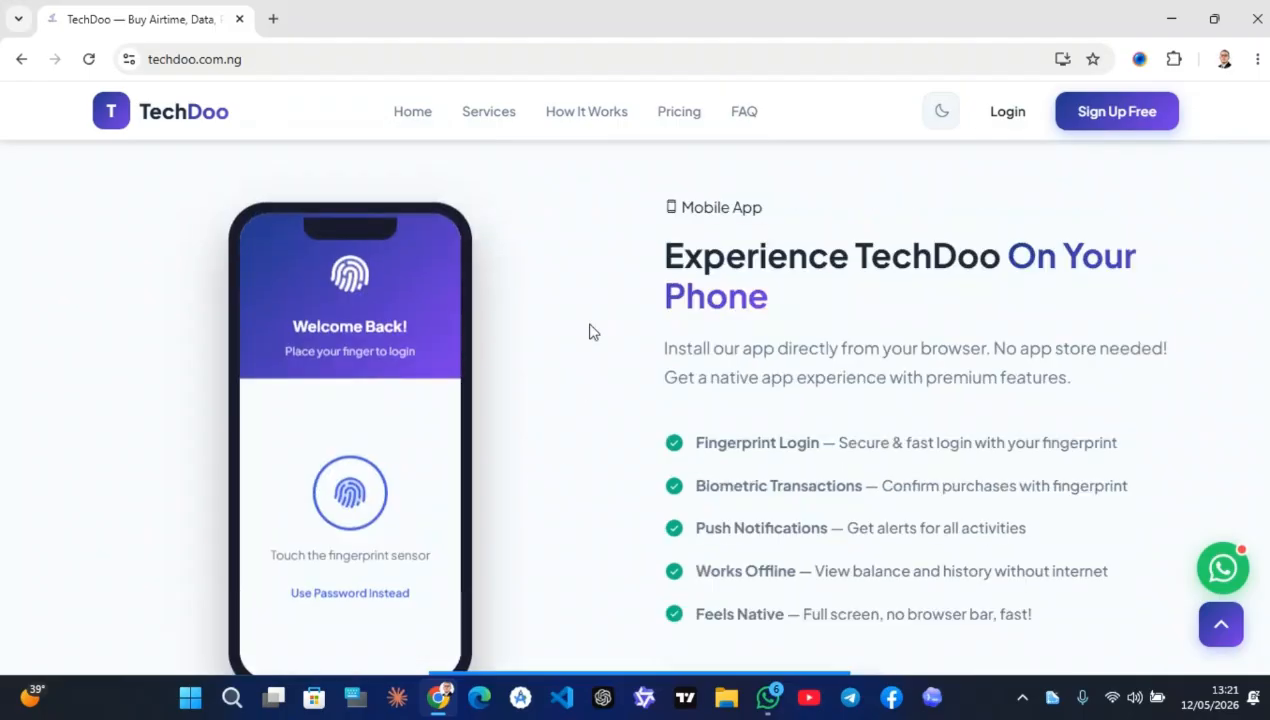
scroll(651, 413, down, 1)
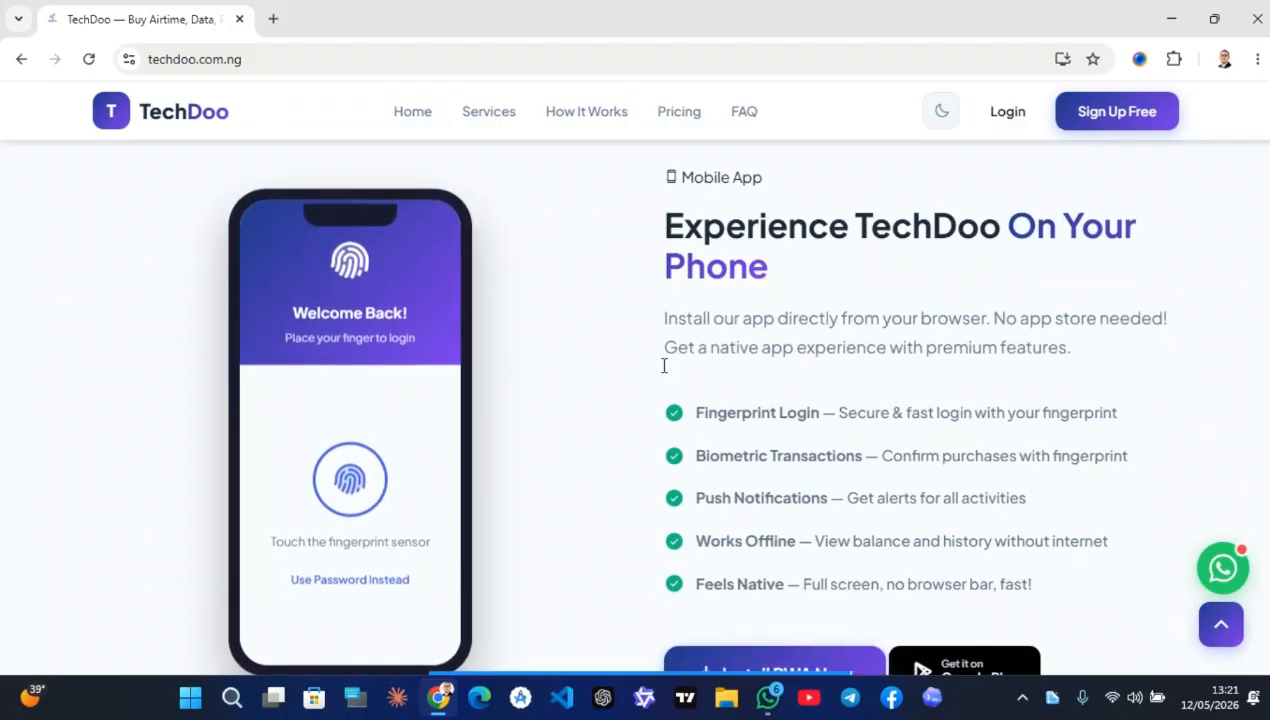
Browse the fingerprint login, offline use and Install PWA Now details toward the testimonials
scroll(863, 300, down, 1)
scroll(700, 428, up, 1)
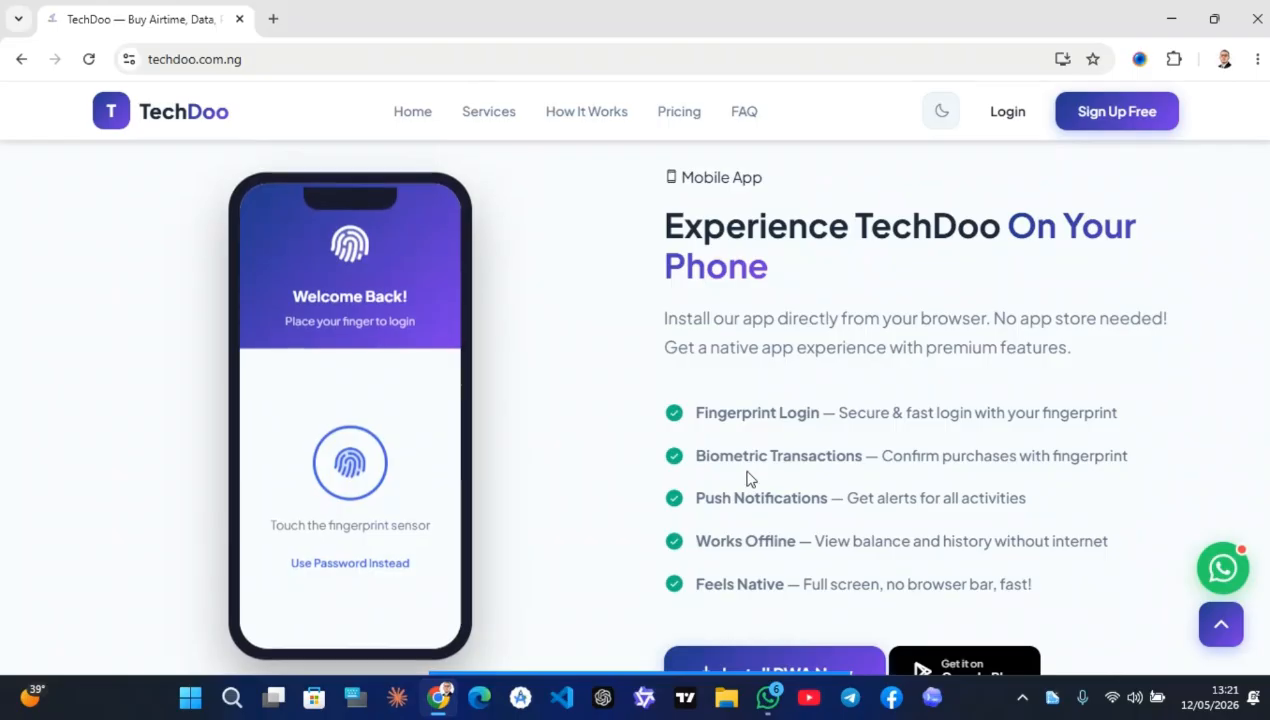
scroll(675, 510, down, 1)
scroll(712, 480, up, 1)
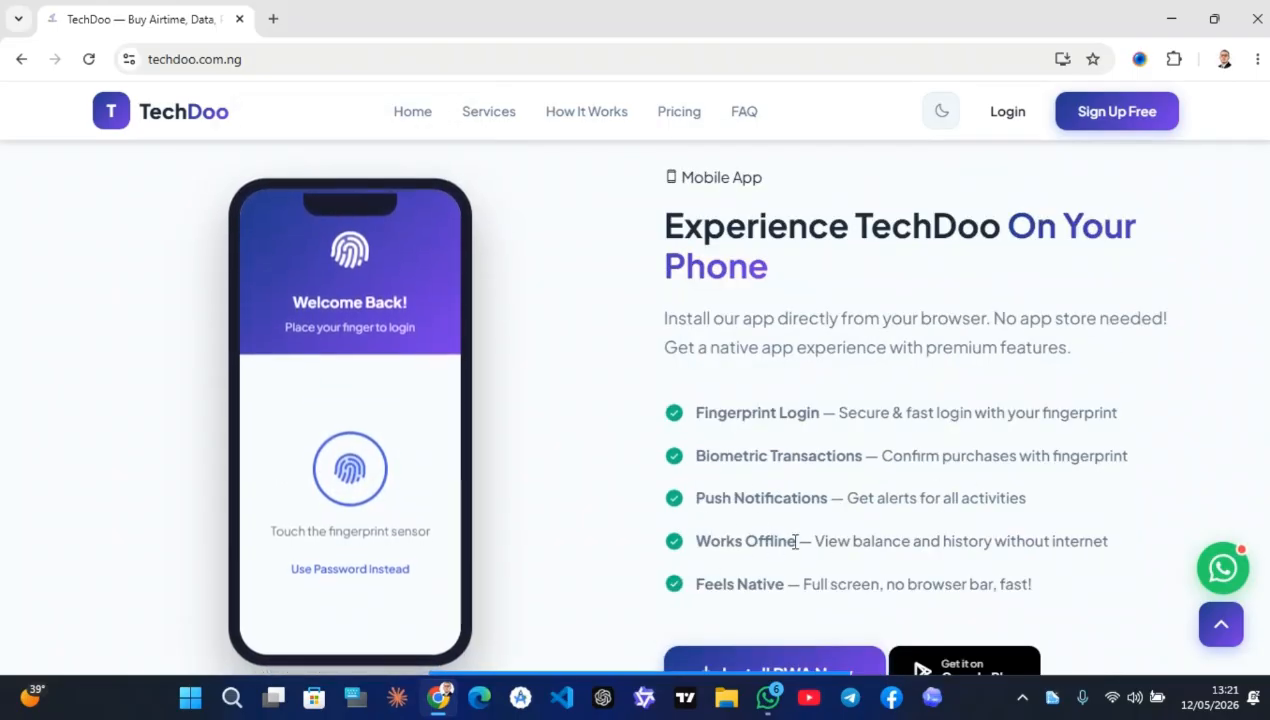
scroll(796, 541, down, 1)
scroll(944, 519, up, 1)
scroll(745, 612, down, 1)
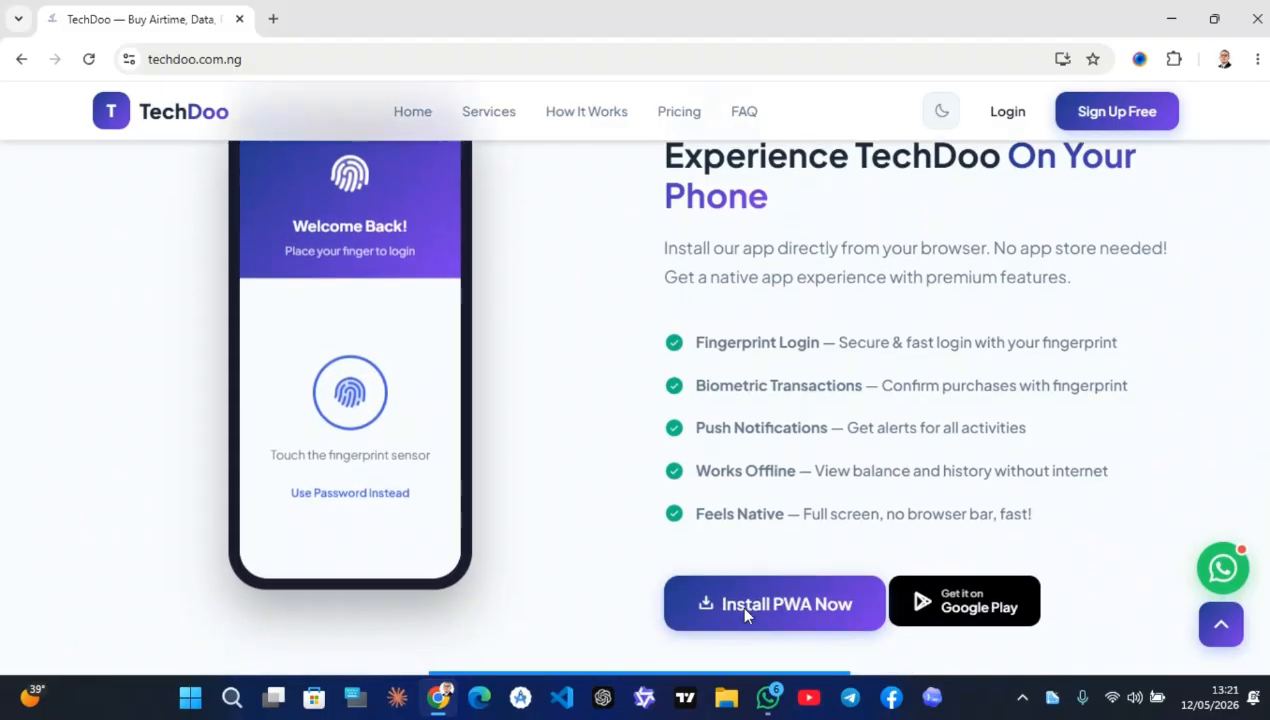
scroll(930, 460, down, 1)
scroll(820, 380, up, 1)
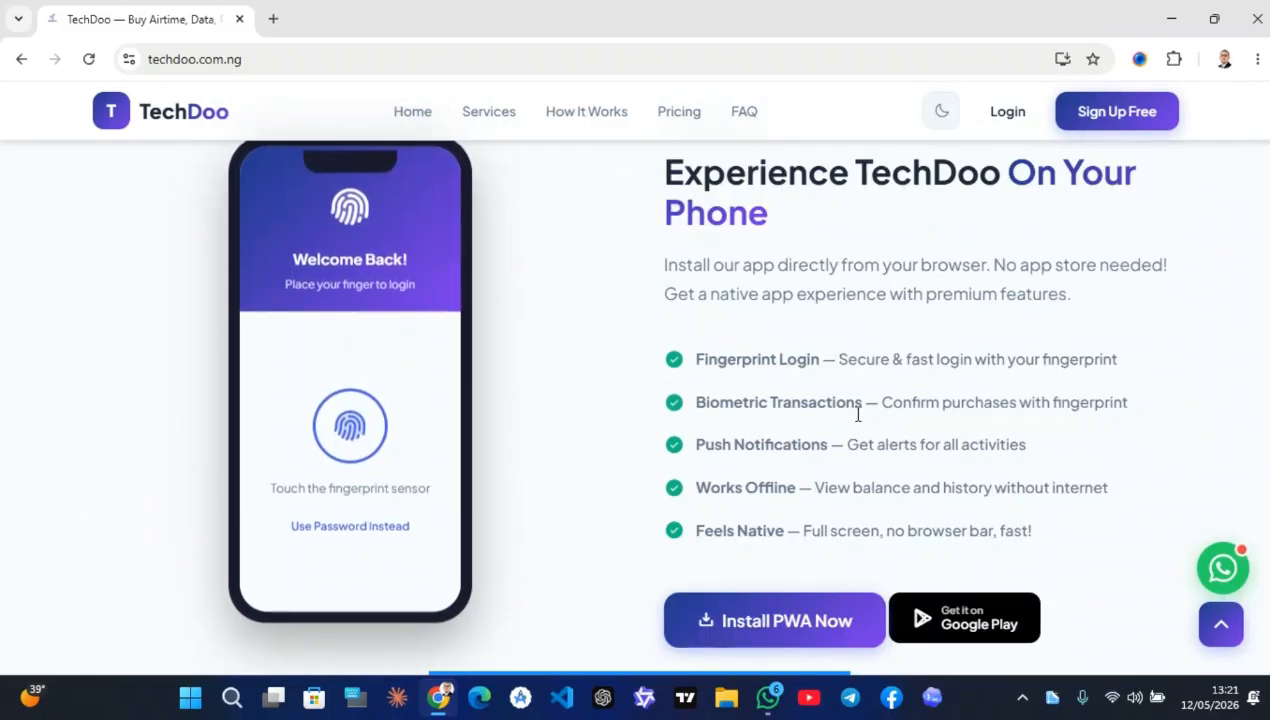
scroll(575, 386, up, 1)
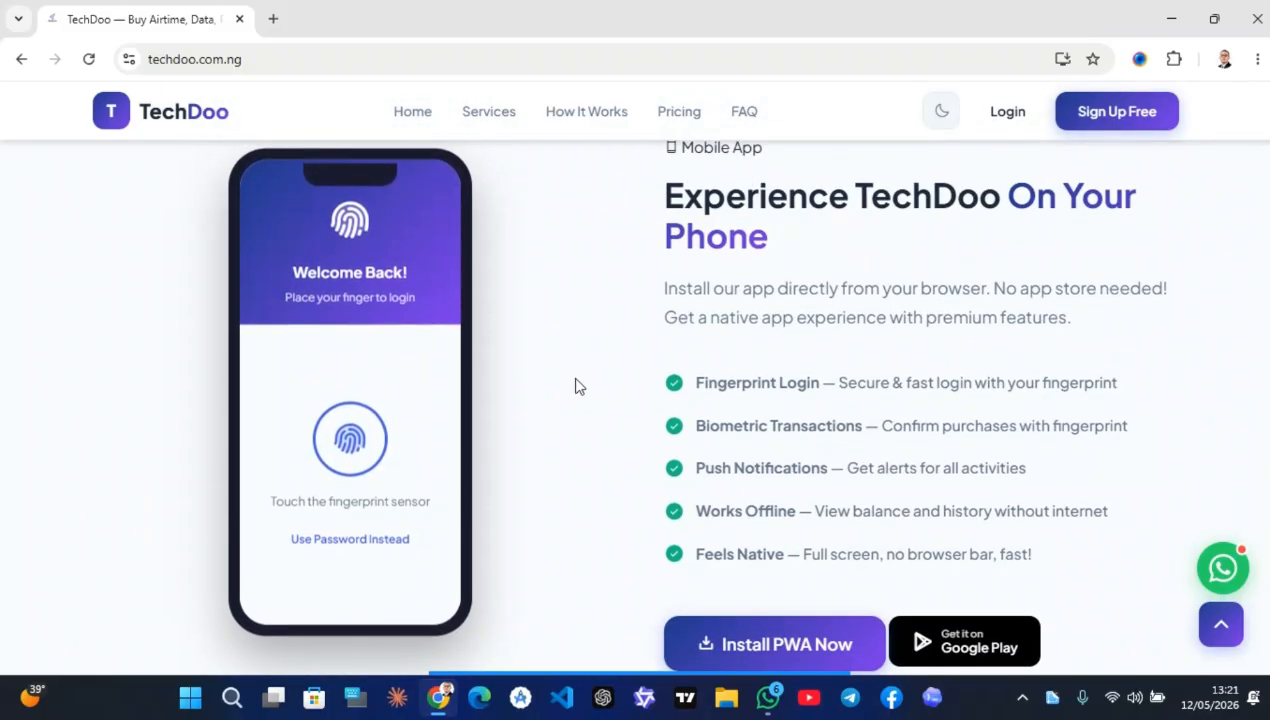
scroll(575, 386, down, 1)
scroll(577, 386, up, 1)
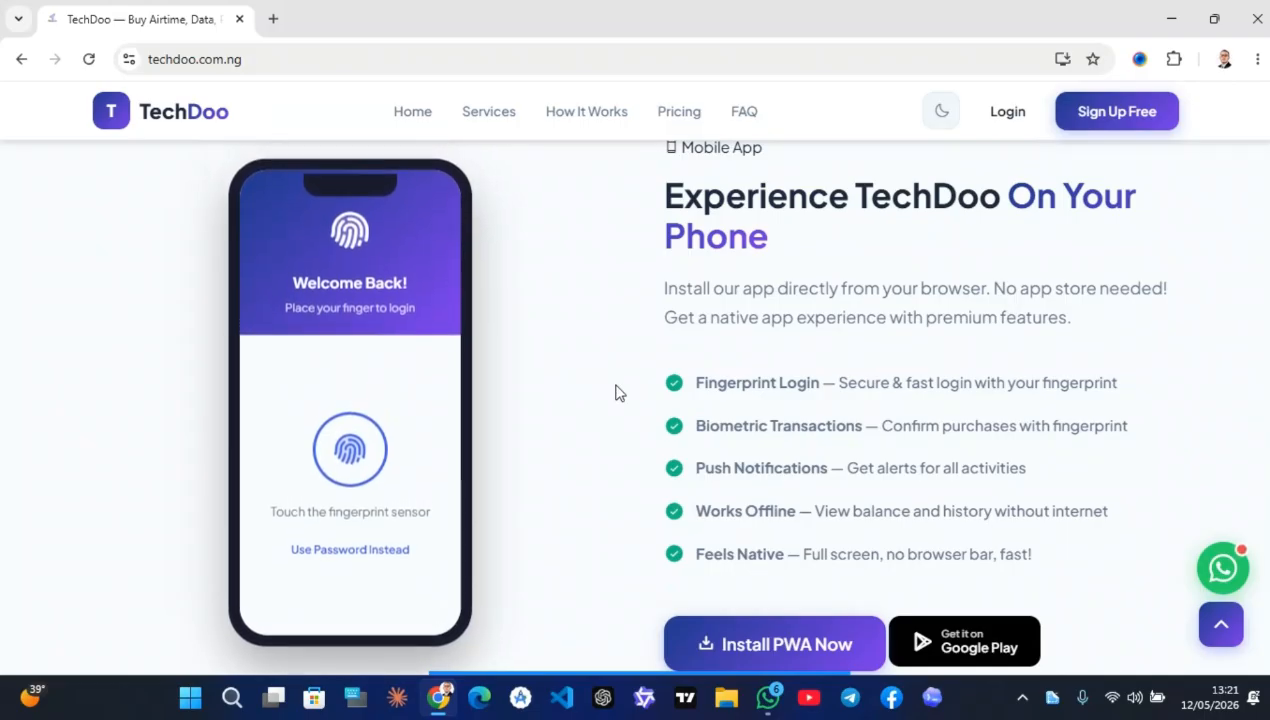
scroll(615, 392, down, 1)
scroll(462, 541, up, 1)
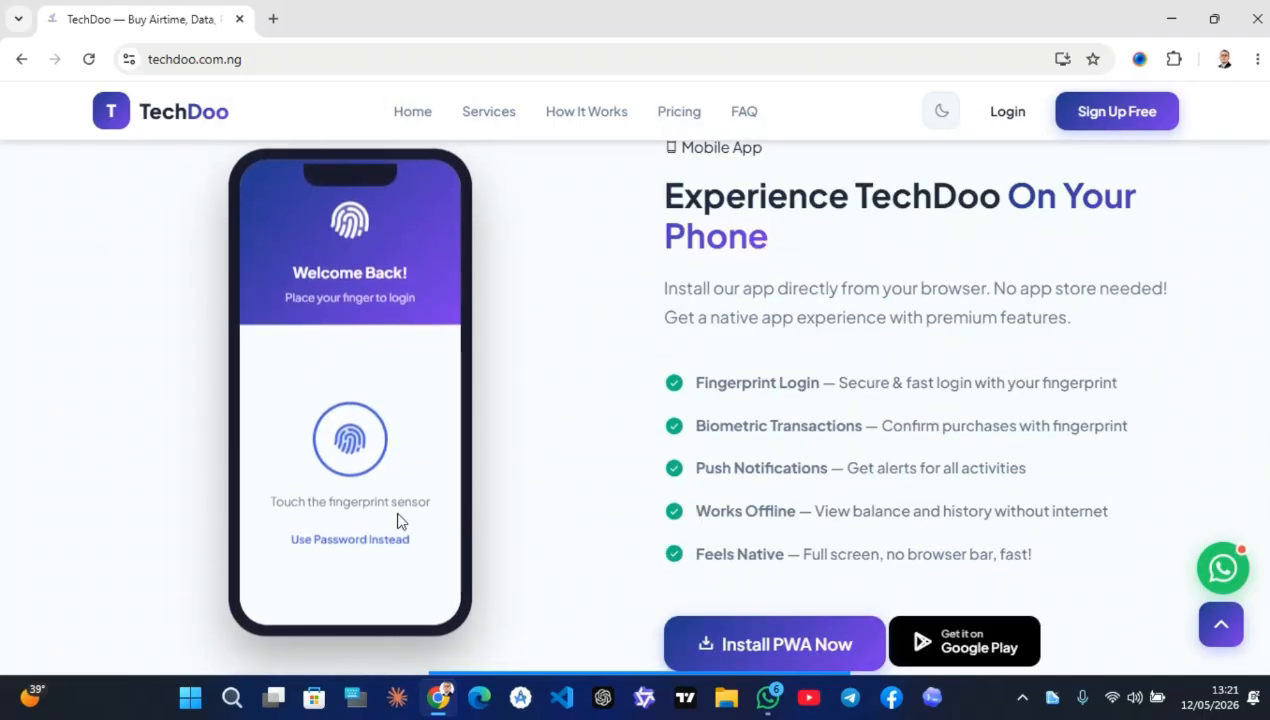
scroll(517, 524, down, 5)
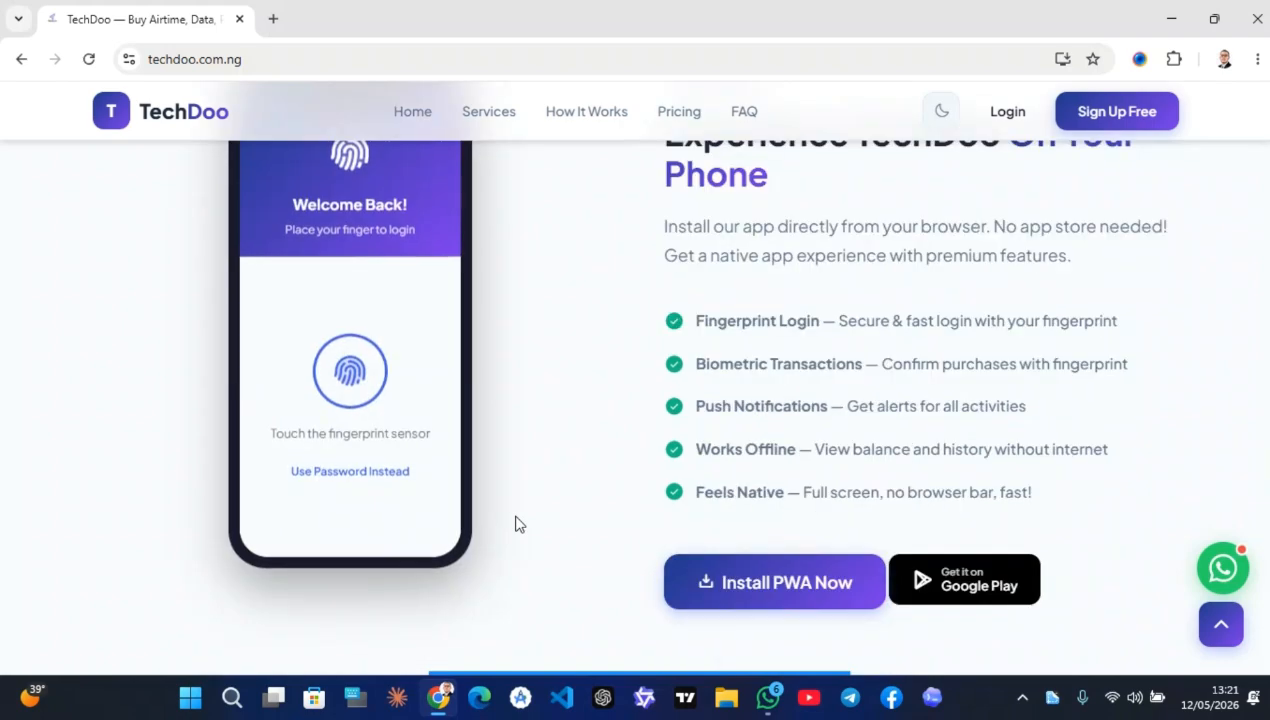
Scroll down through the FAQ and the footer
scroll(517, 524, down, 4)
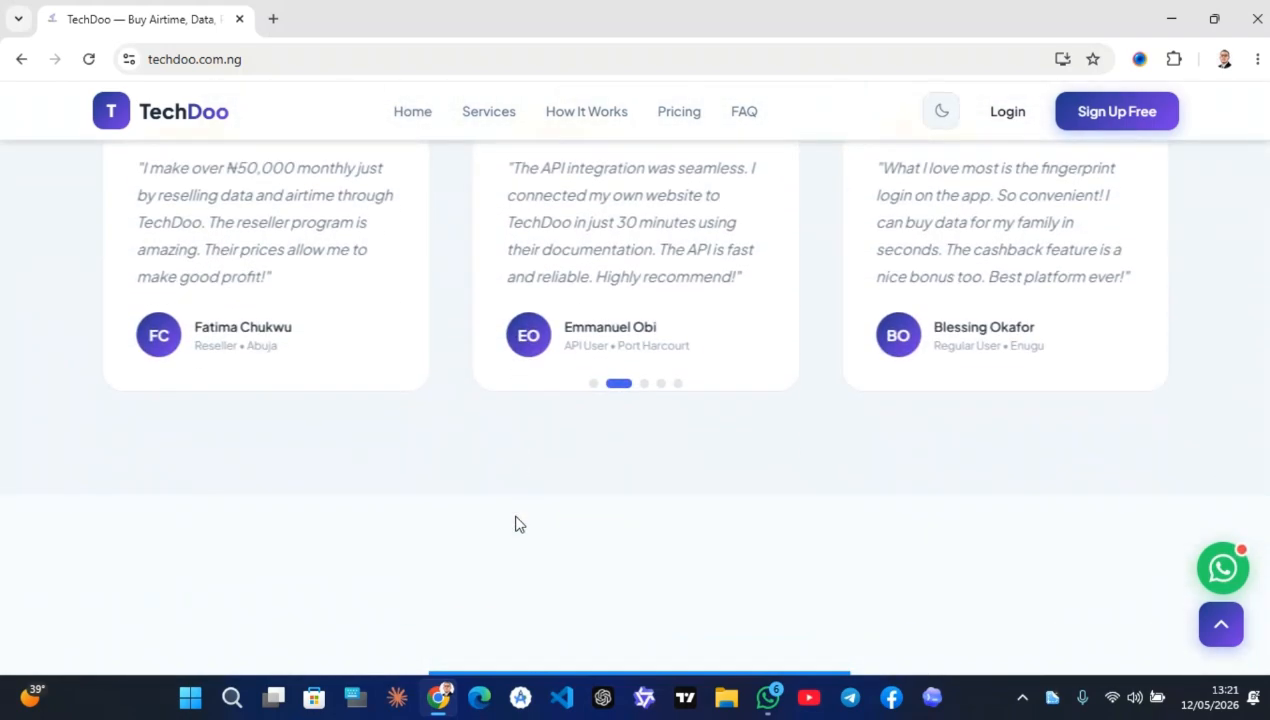
scroll(517, 522, up, 4)
scroll(517, 518, down, 1)
scroll(517, 518, down, 7)
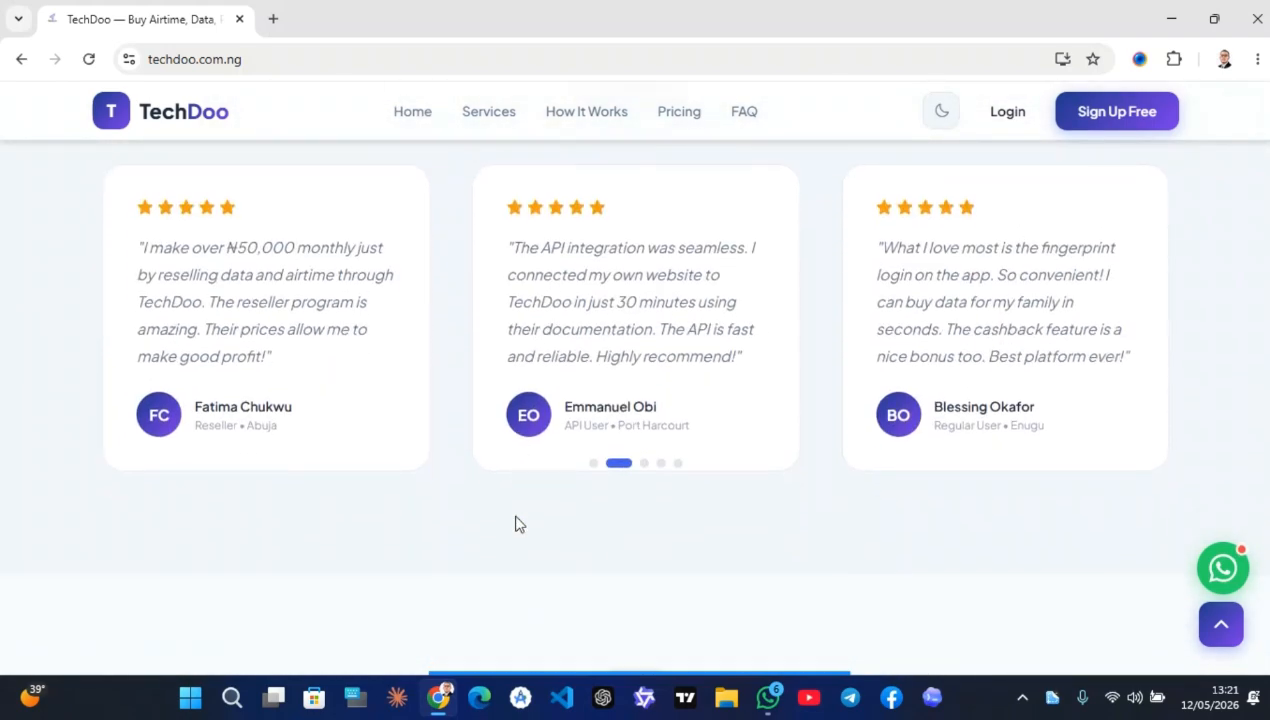
scroll(517, 524, down, 2)
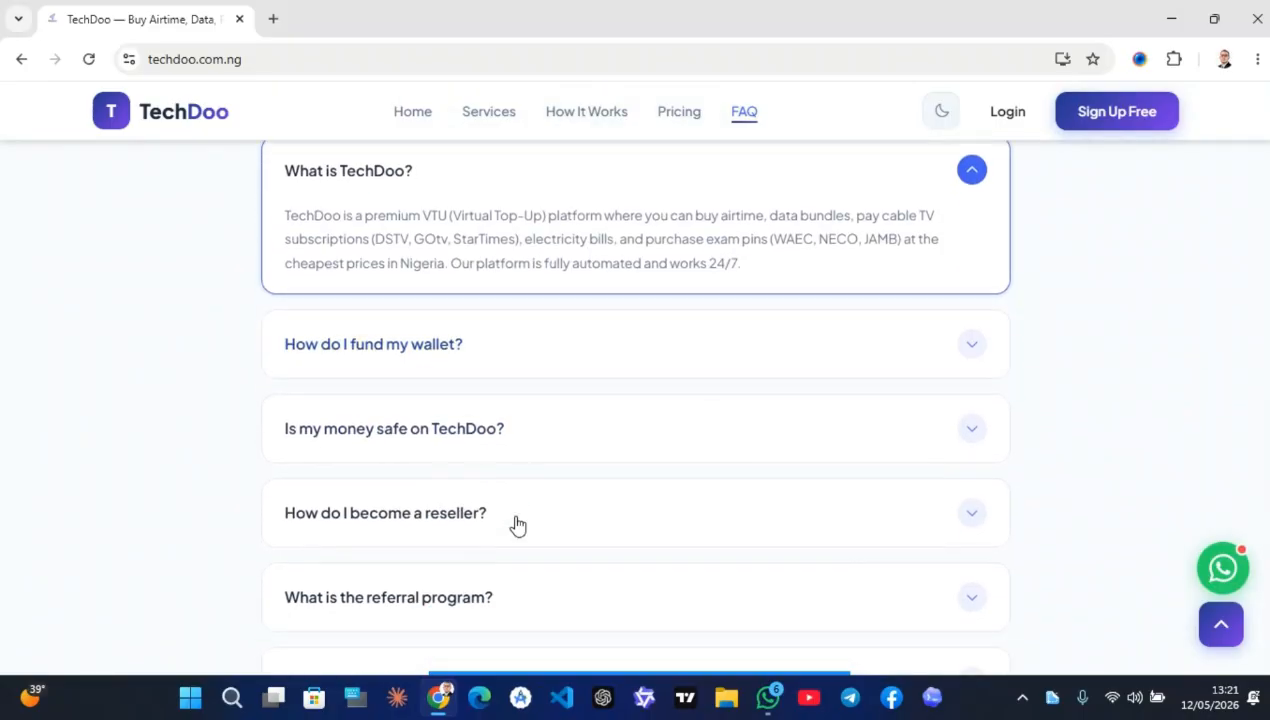
scroll(513, 524, up, 1)
scroll(513, 524, down, 2)
scroll(517, 524, down, 10)
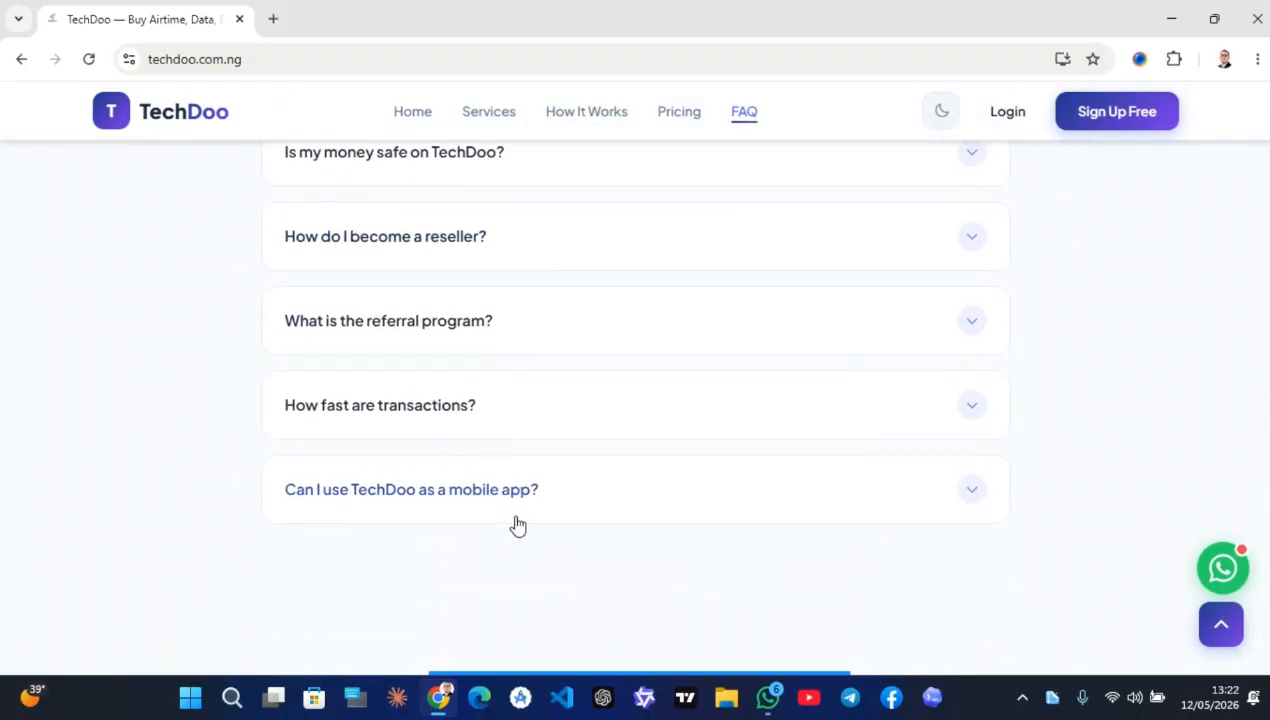
Switch the site to the dark theme and return to the top hero section
scroll(517, 524, up, 20)
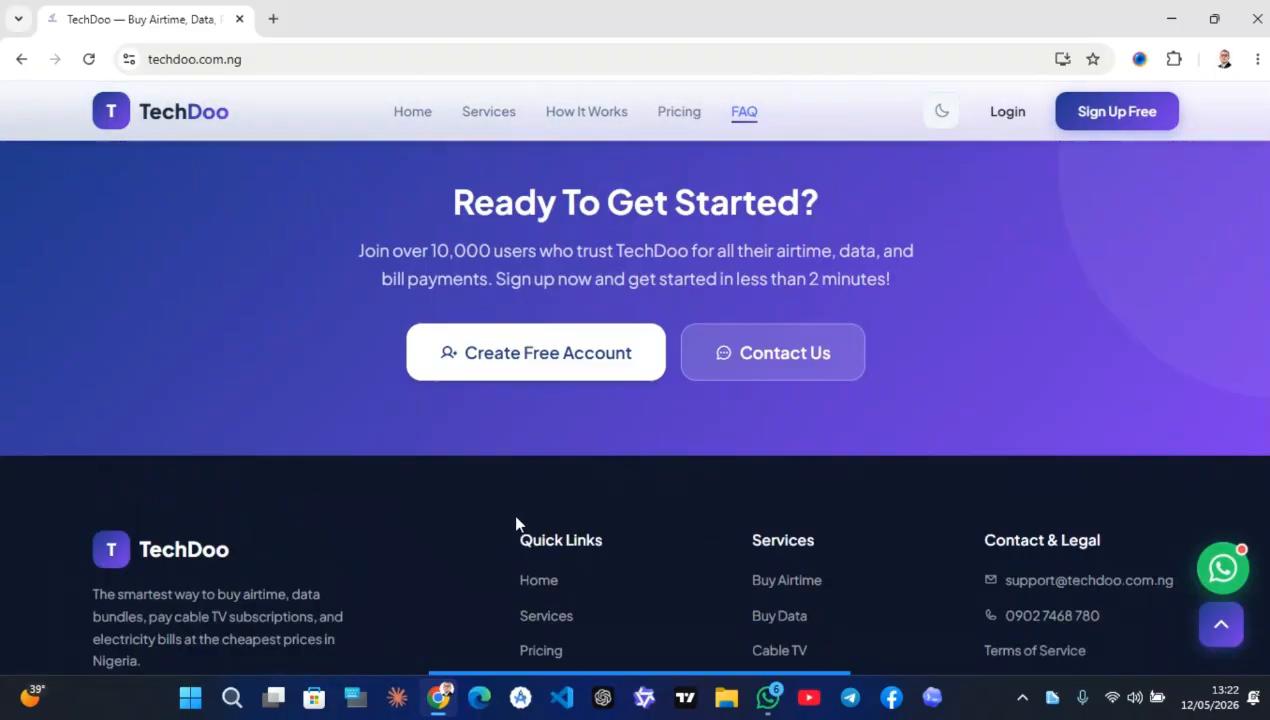
scroll(920, 182, up, 6)
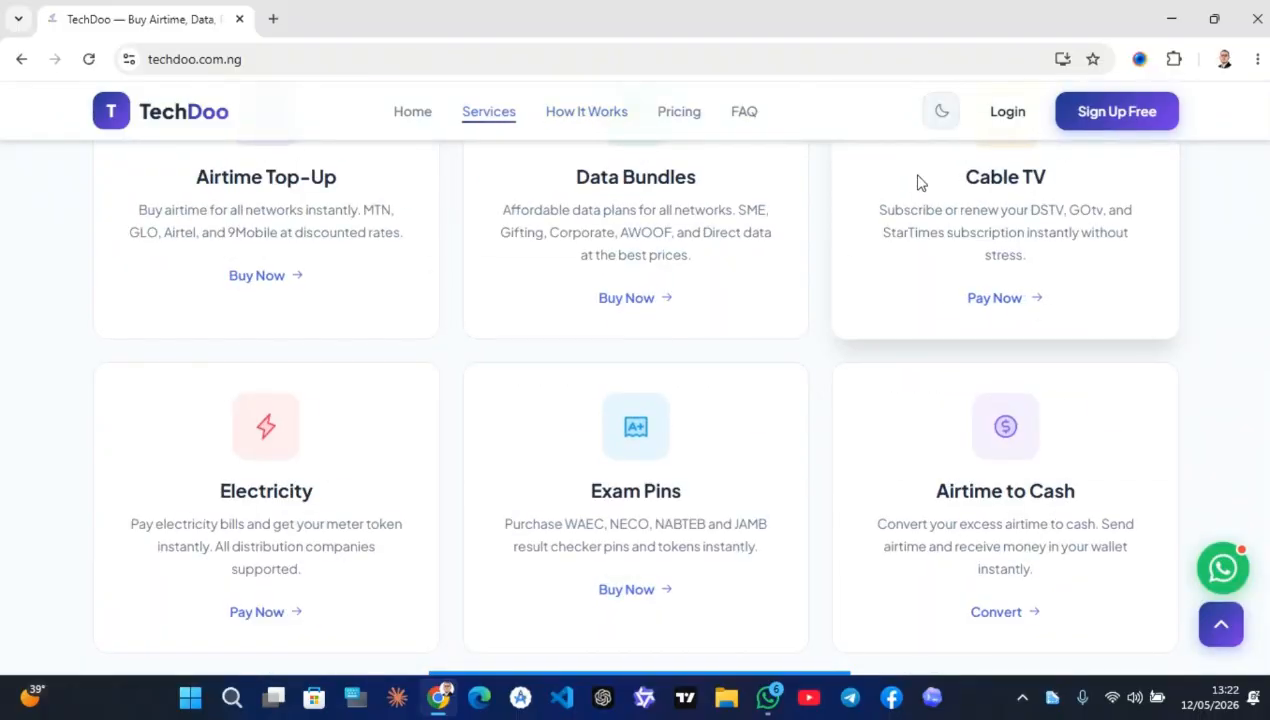
click(942, 113)
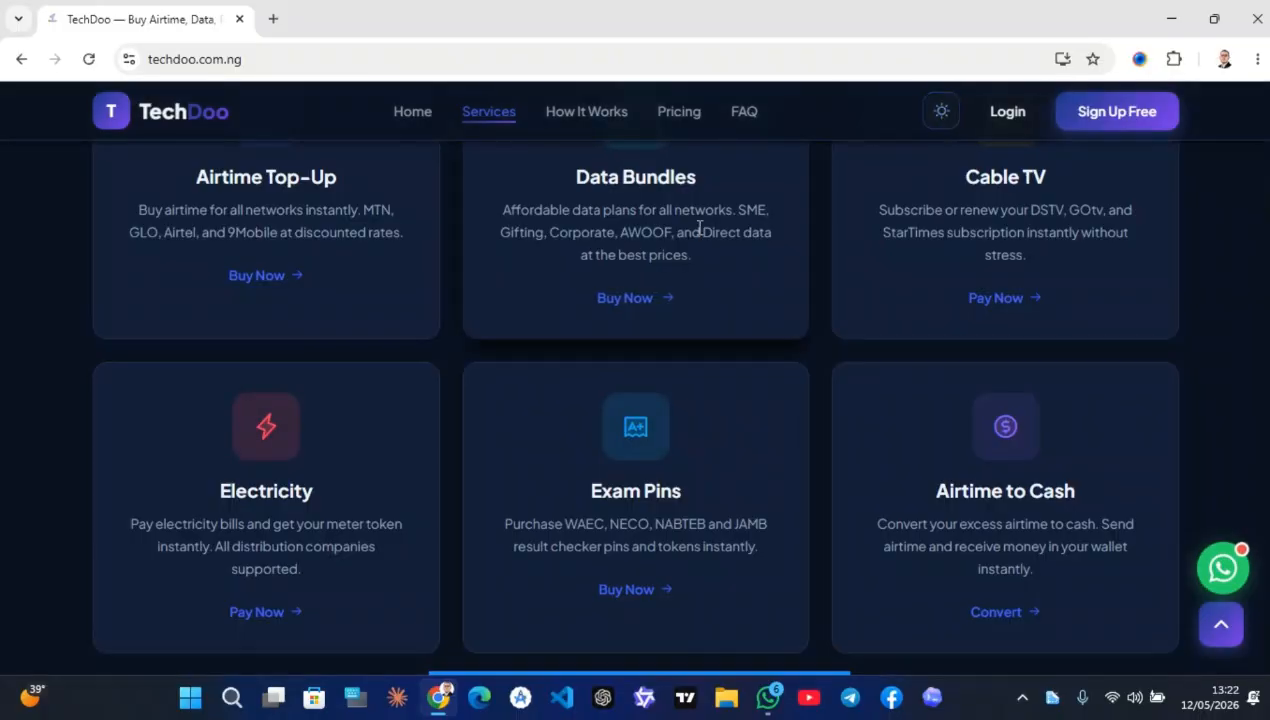
scroll(700, 228, up, 10)
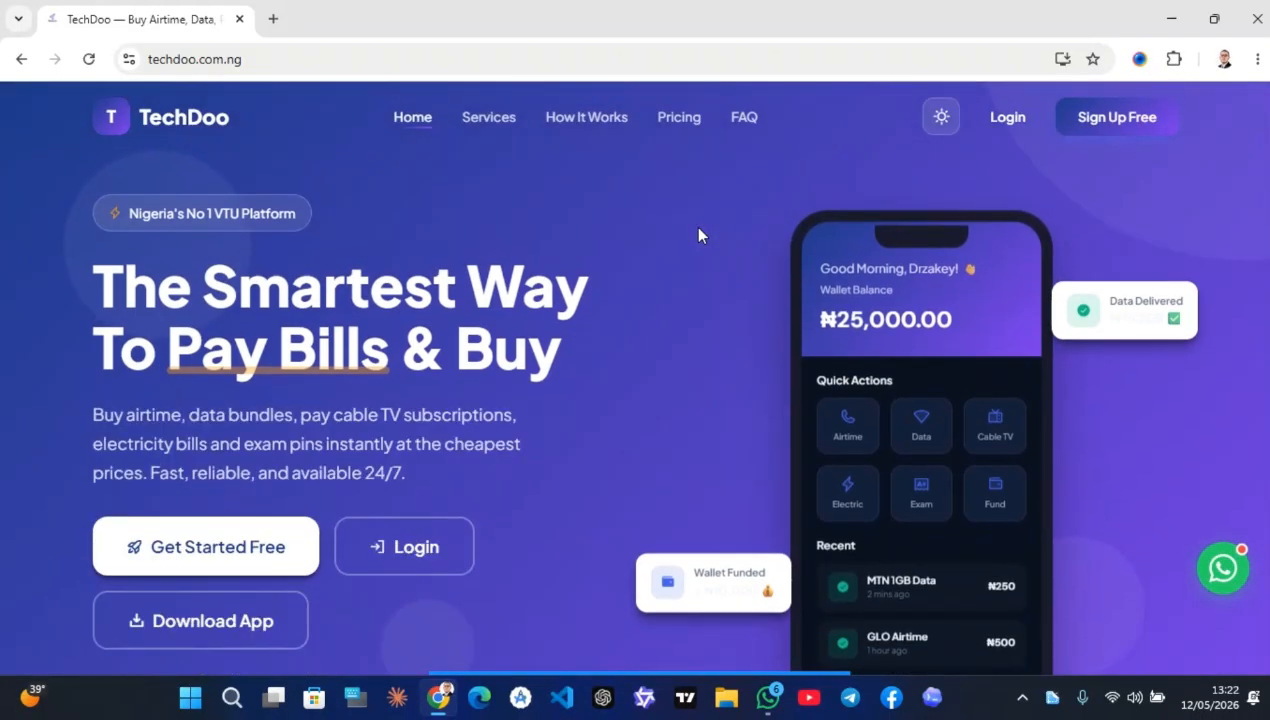
Expand the 'How do I fund my wallet?' FAQ answer
scroll(698, 235, down, 10)
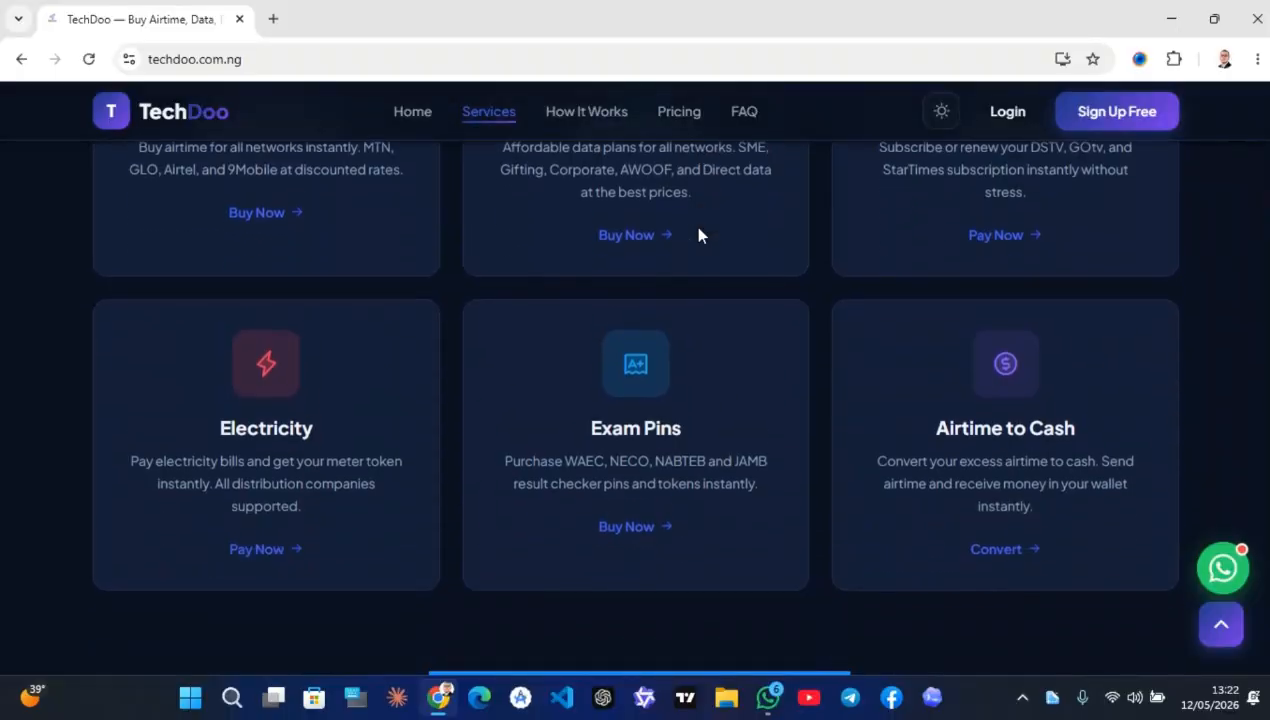
scroll(698, 235, down, 8)
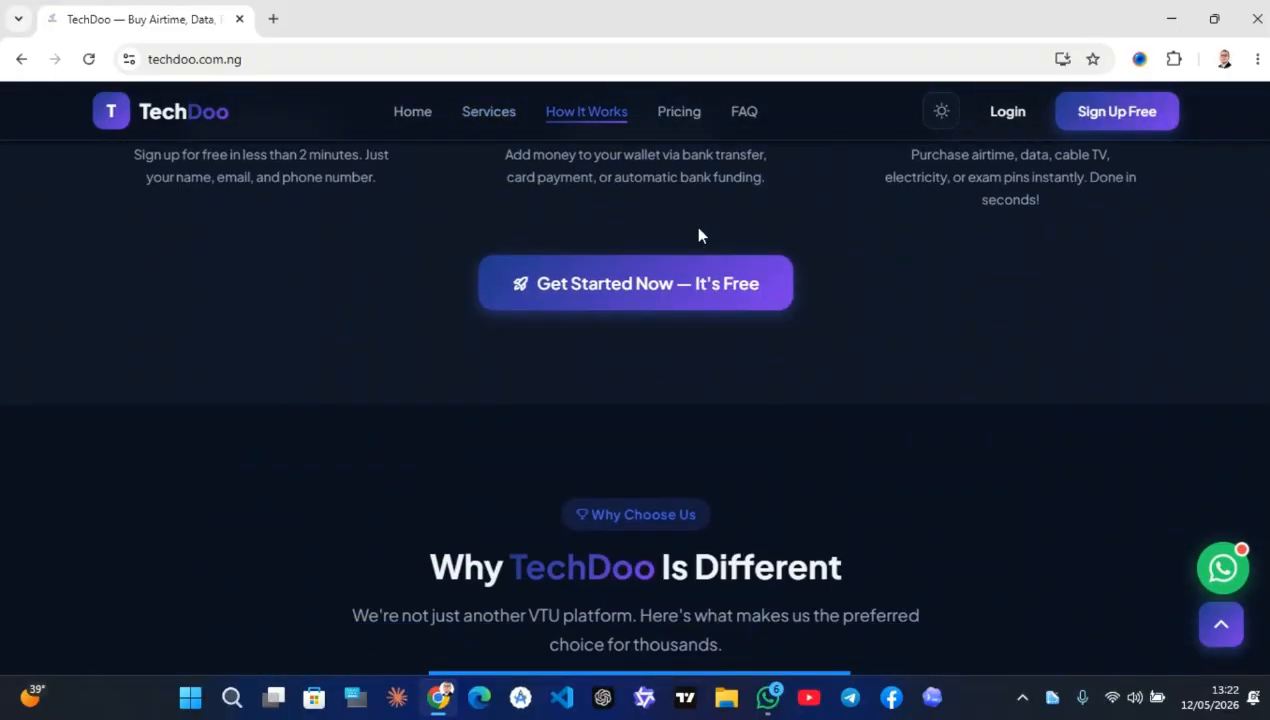
scroll(698, 235, down, 10)
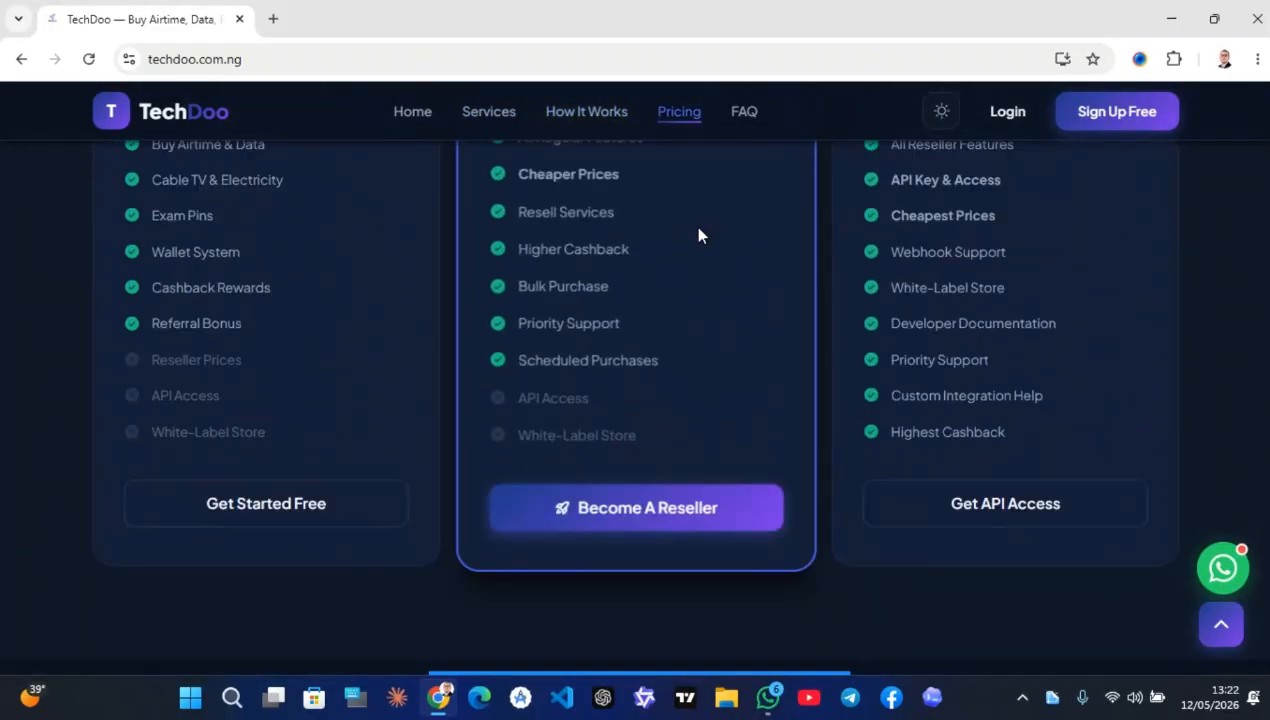
scroll(698, 235, down, 10)
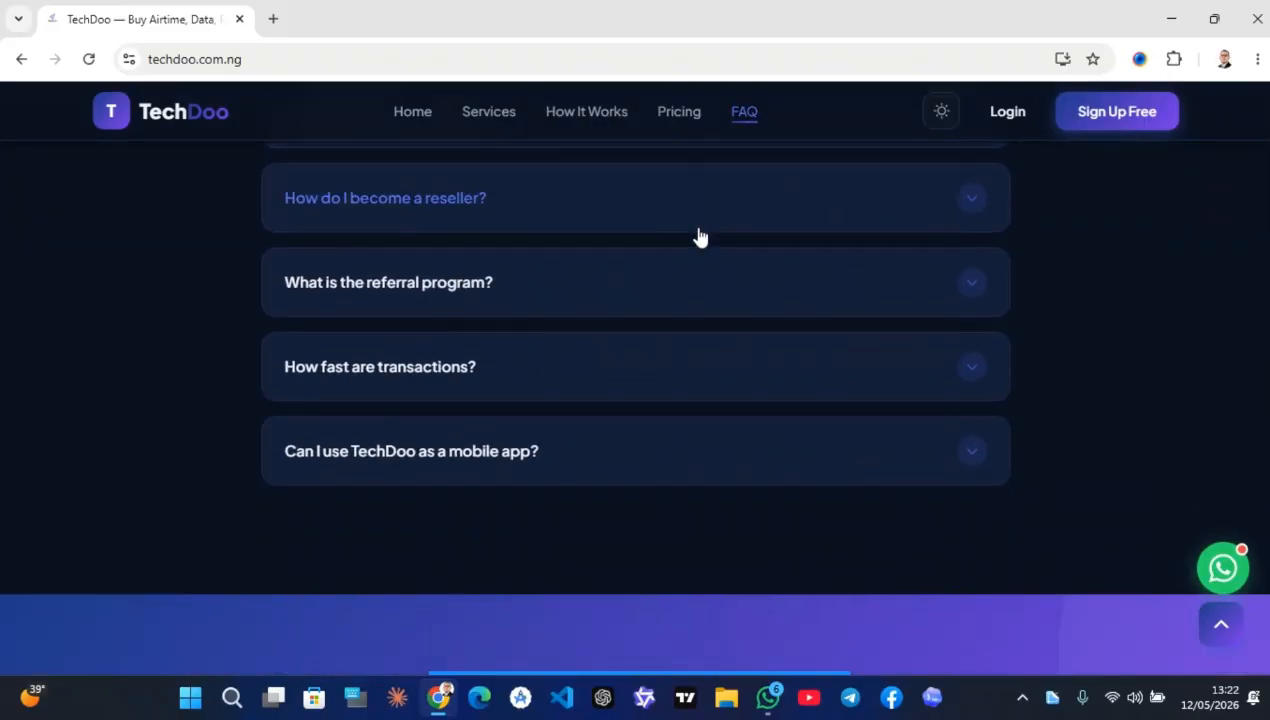
scroll(698, 237, up, 5)
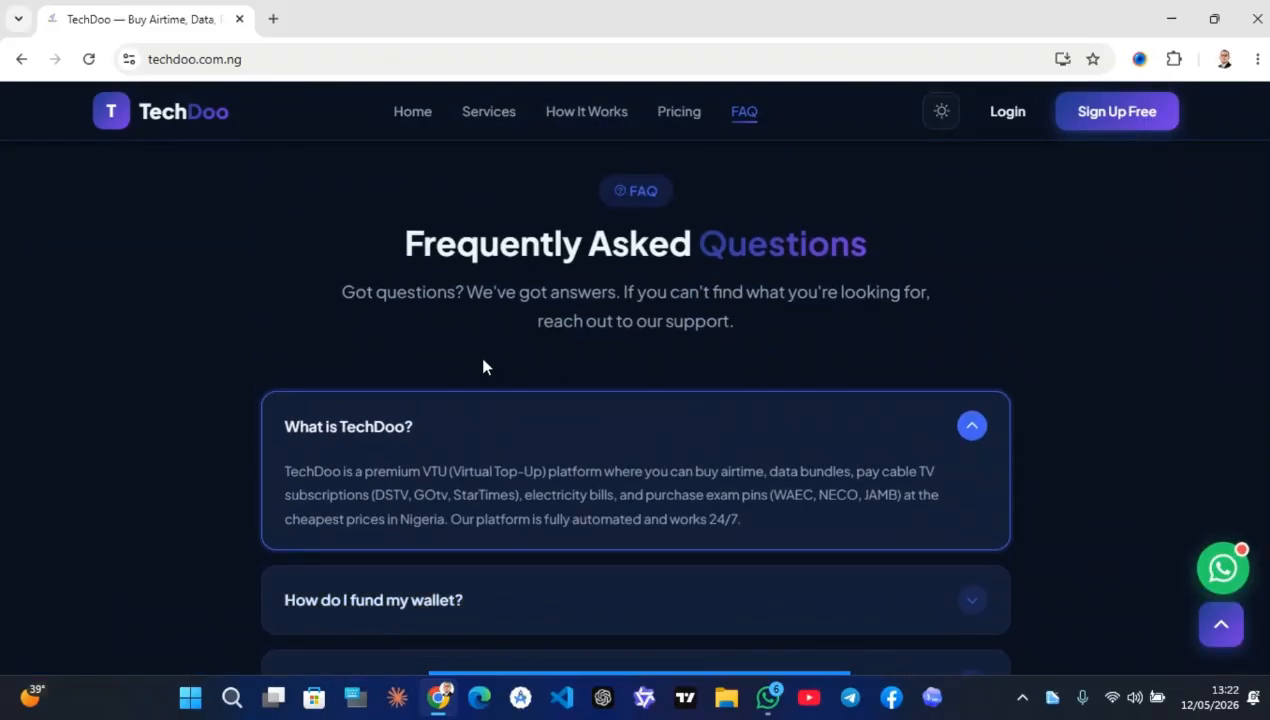
scroll(836, 281, down, 1)
scroll(984, 450, up, 1)
scroll(897, 452, down, 3)
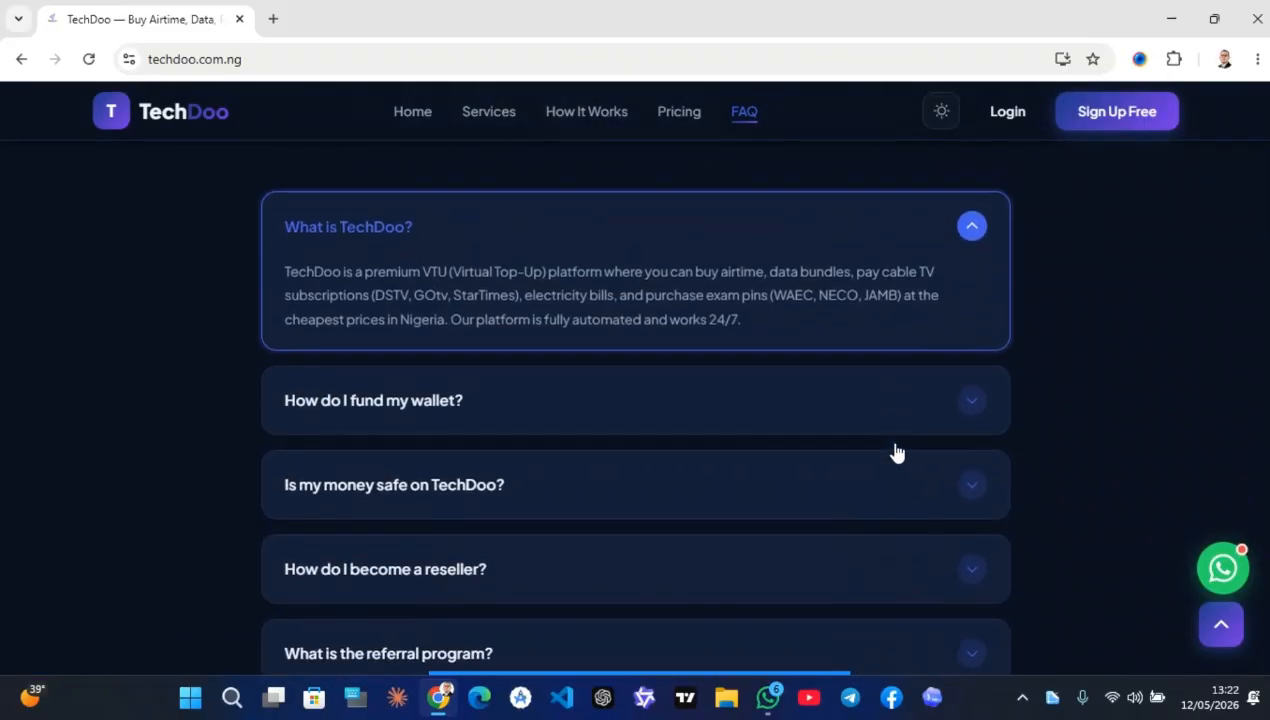
click(964, 375)
Return to the top hero section using the scroll-to-top arrow
scroll(787, 515, down, 2)
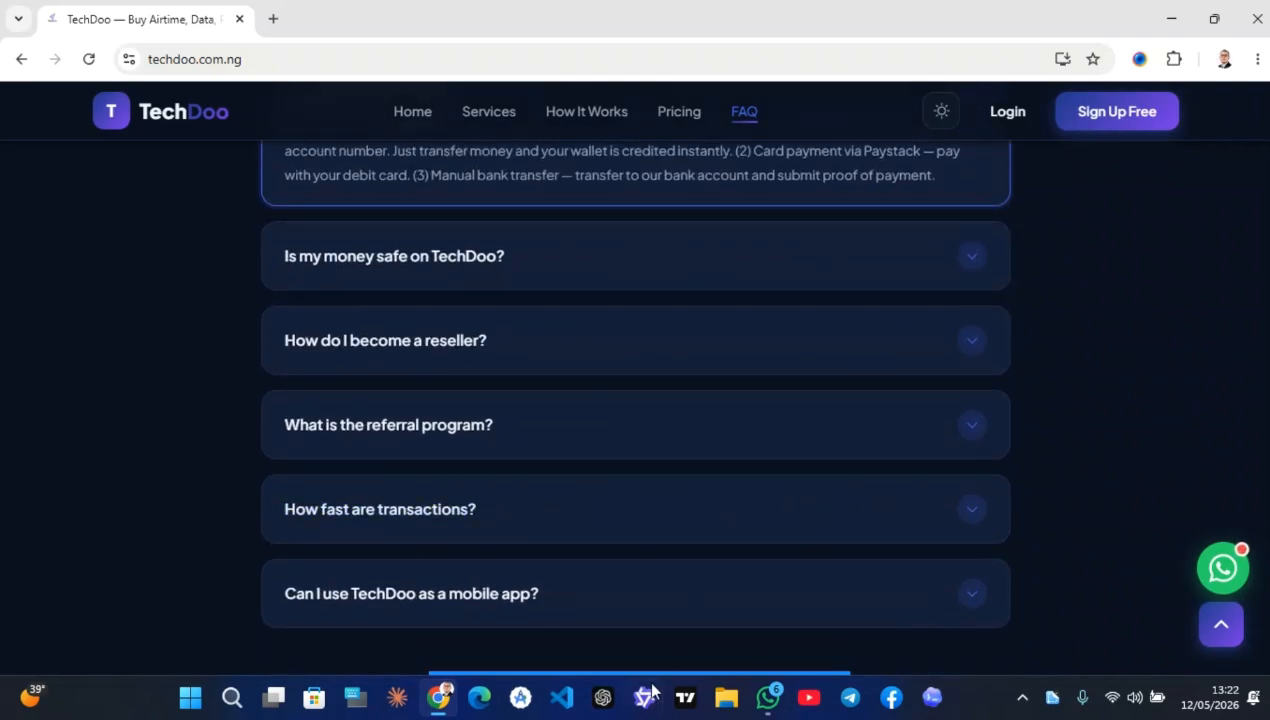
mouse_move(630, 668)
click(757, 645)
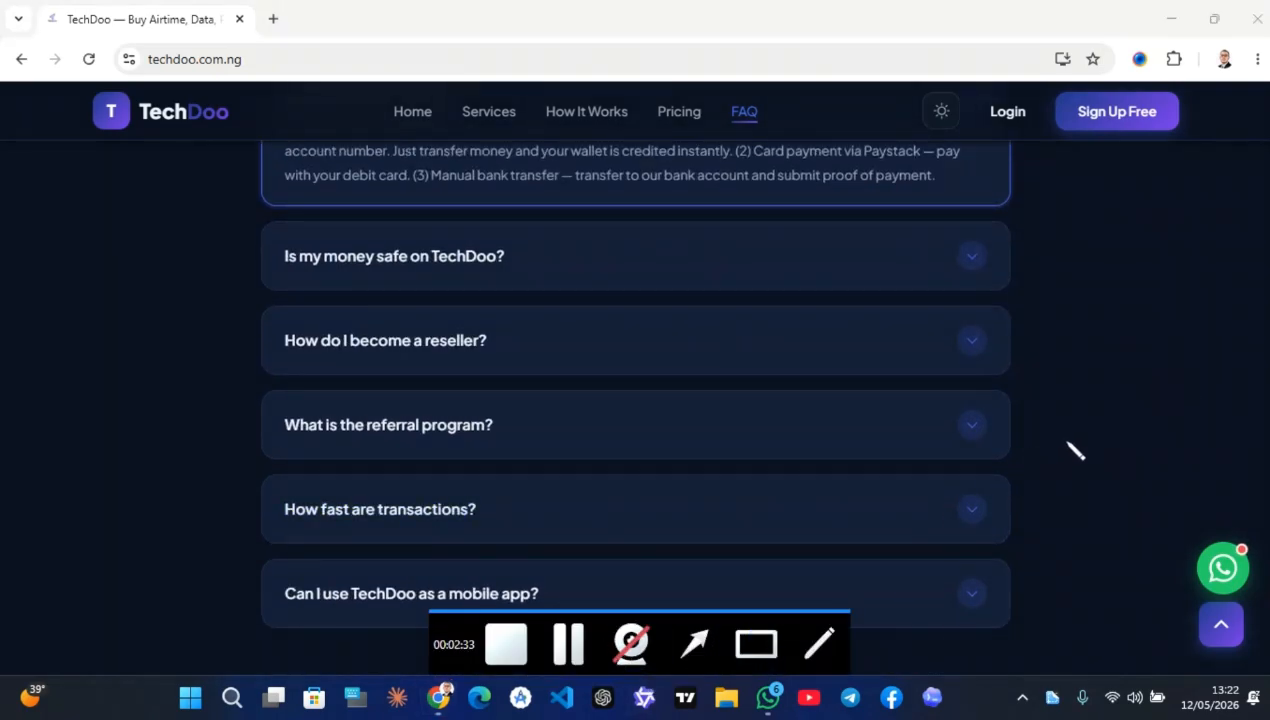
drag(1060, 440, 1258, 596)
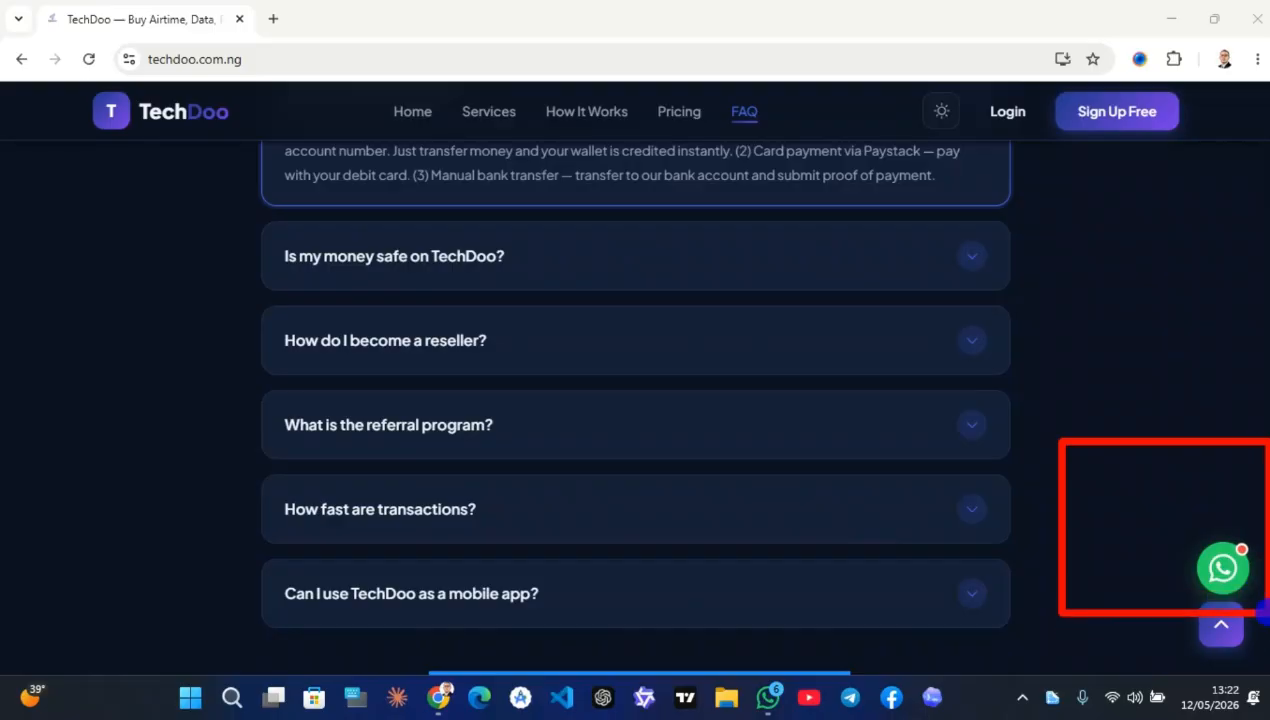
click(1221, 625)
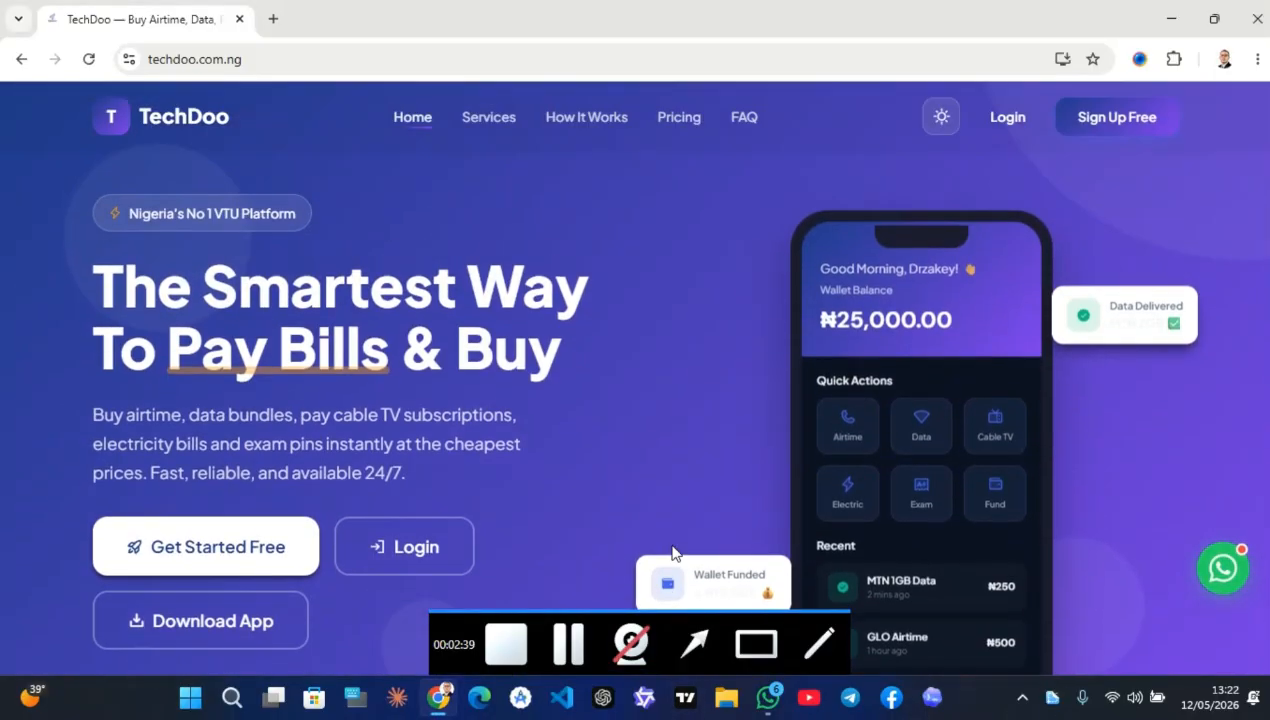
scroll(549, 472, down, 1)
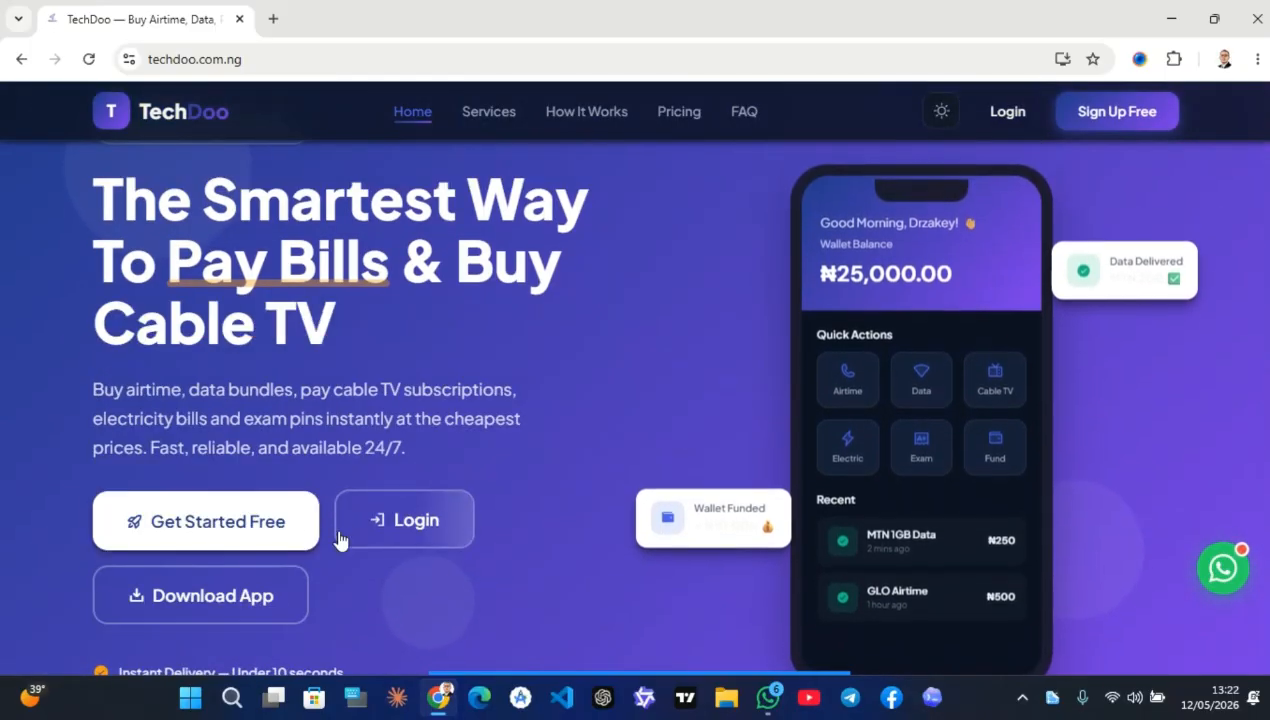
Bring up the Install TechDoo prompt and cancel it, twice over
click(190, 530)
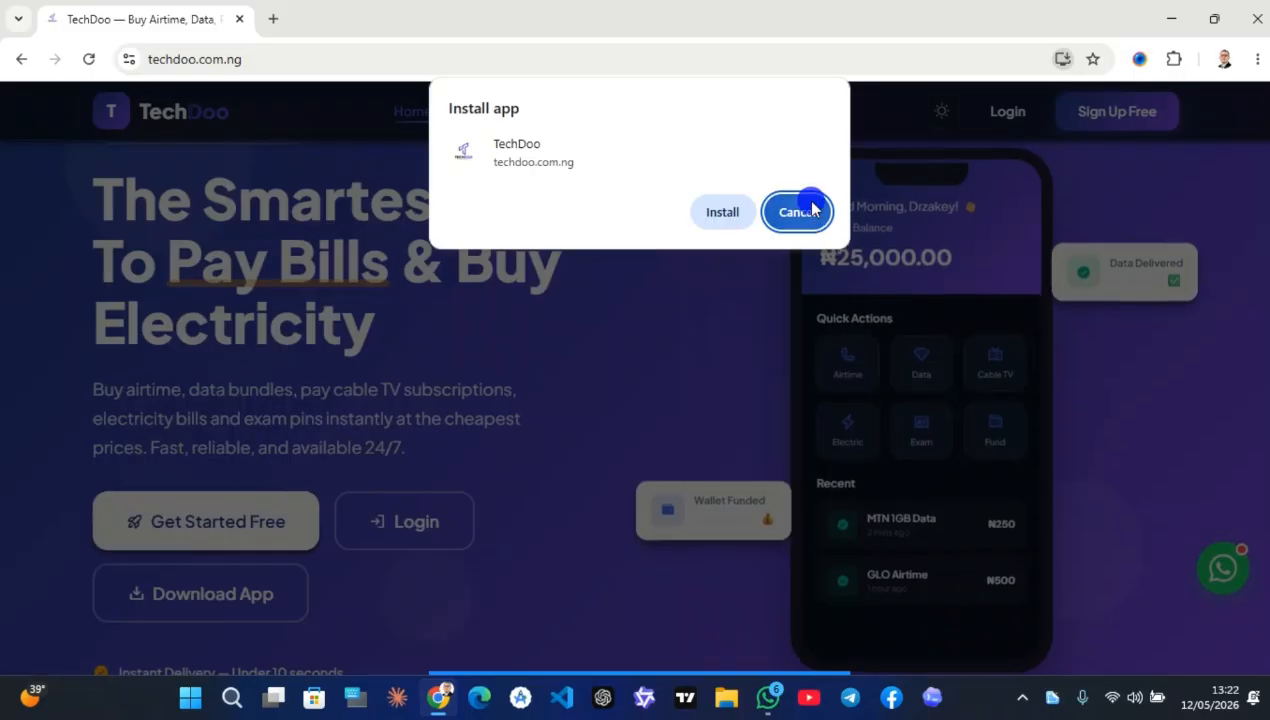
click(812, 208)
click(172, 593)
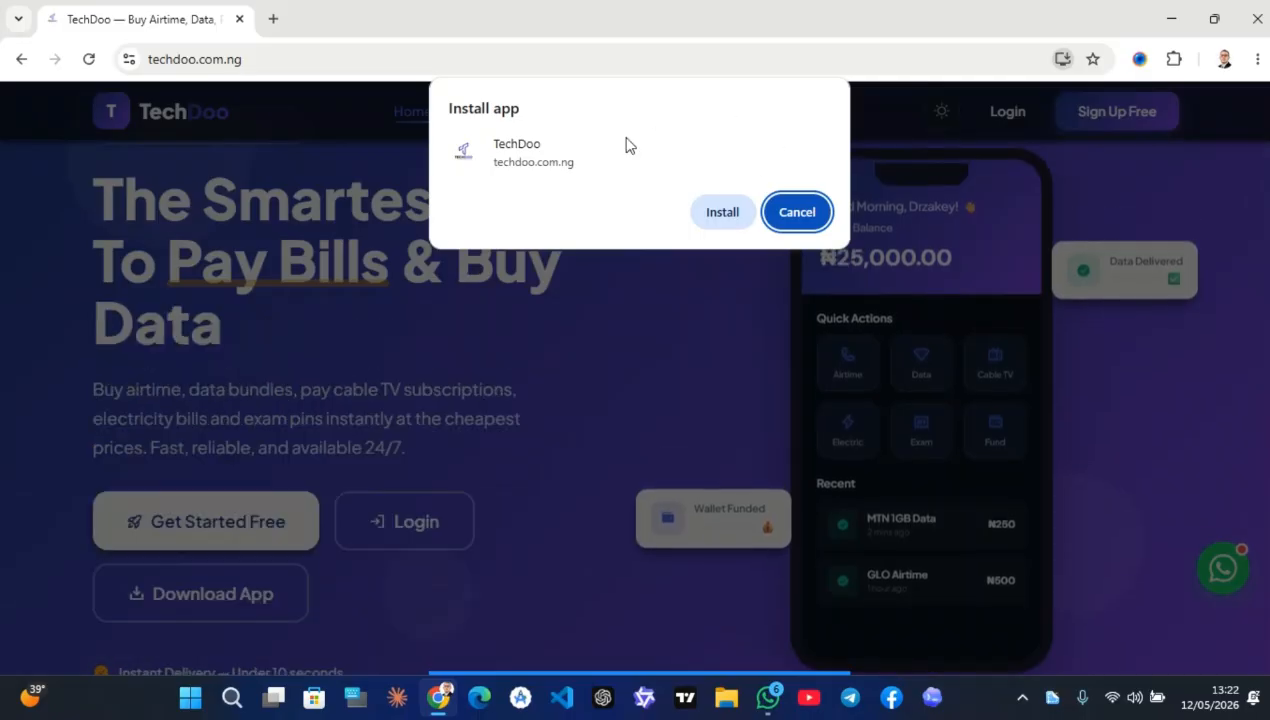
click(799, 218)
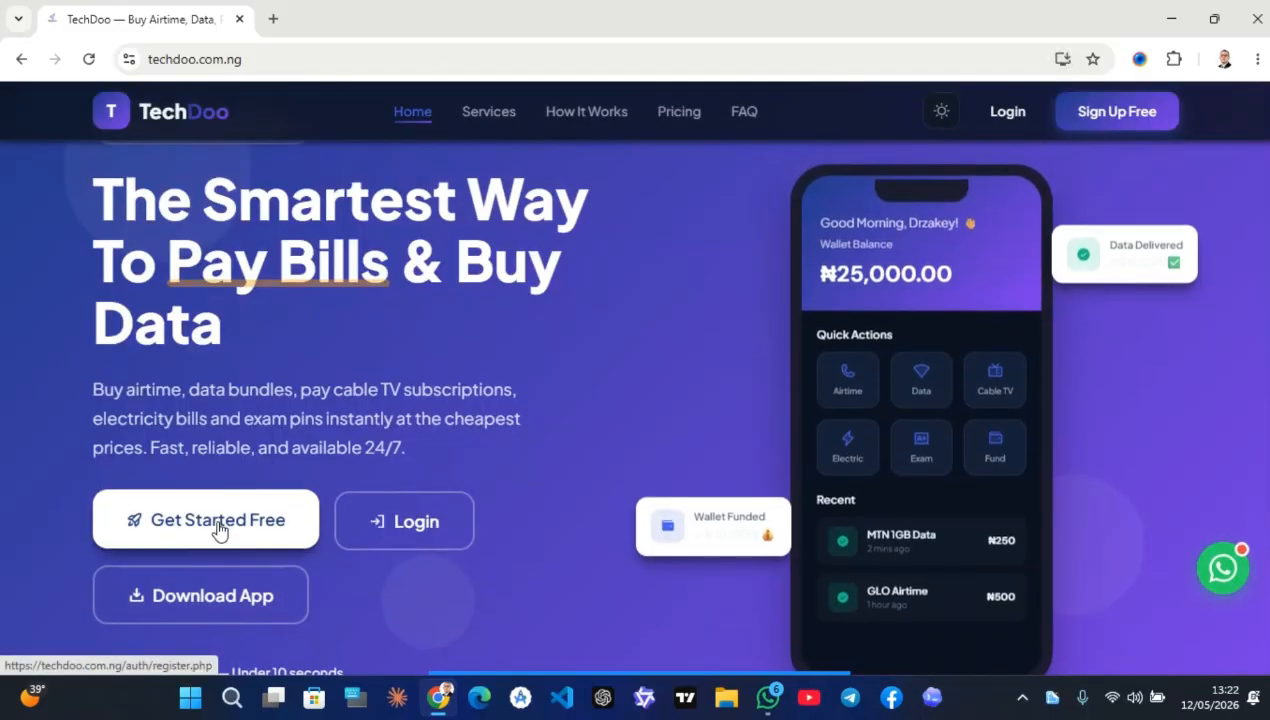
Decline the install offer again and open the Create Account form via Get Started Free
click(291, 546)
click(797, 212)
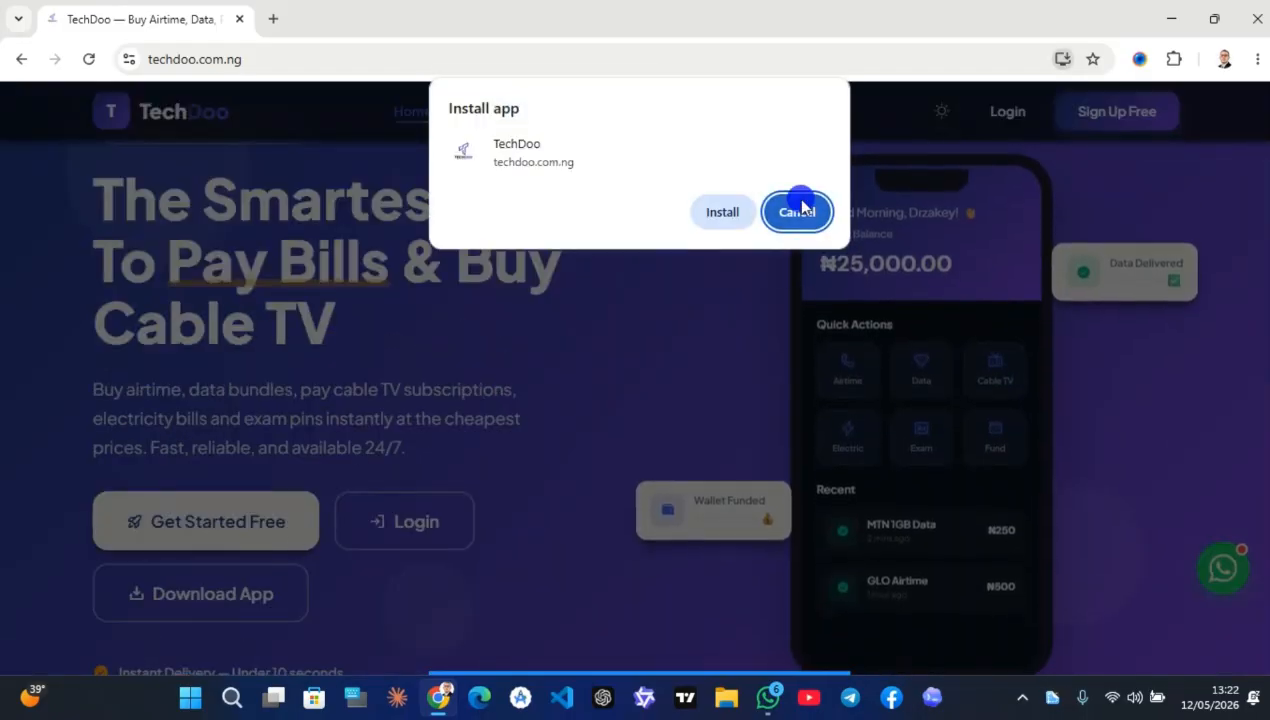
click(221, 513)
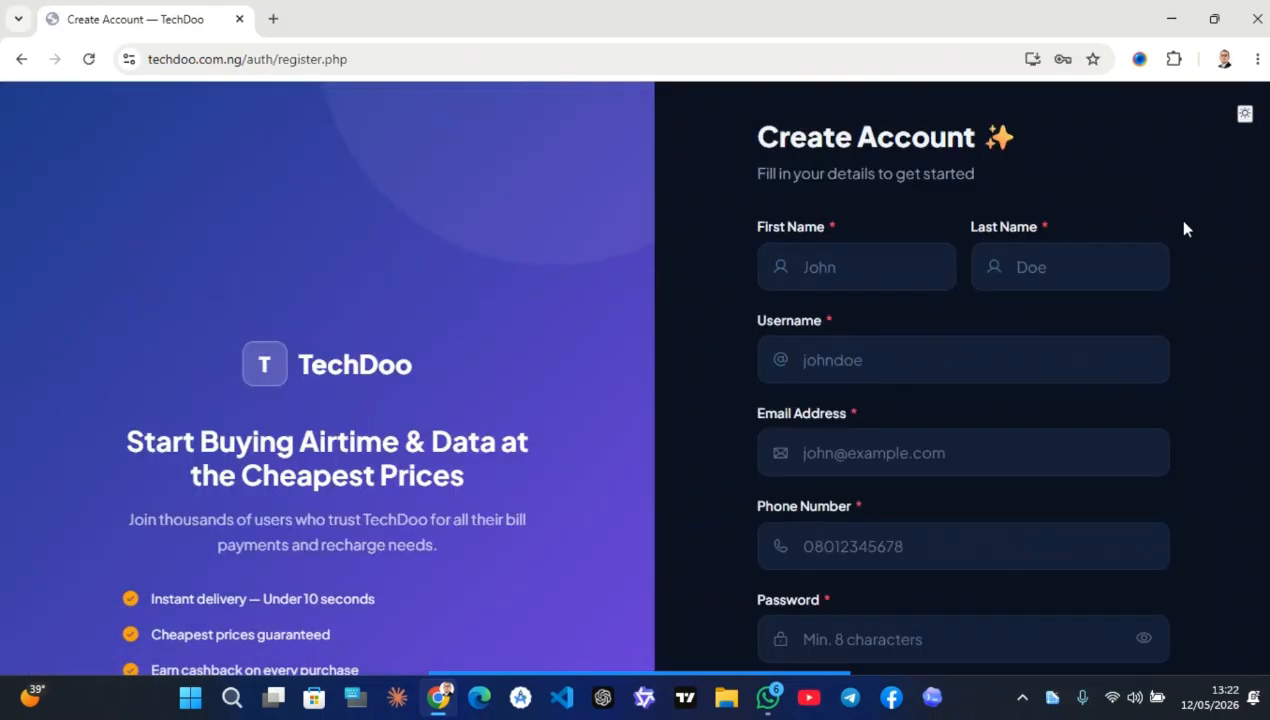
Reveal the referral code field on the Create Account form
scroll(338, 350, down, 3)
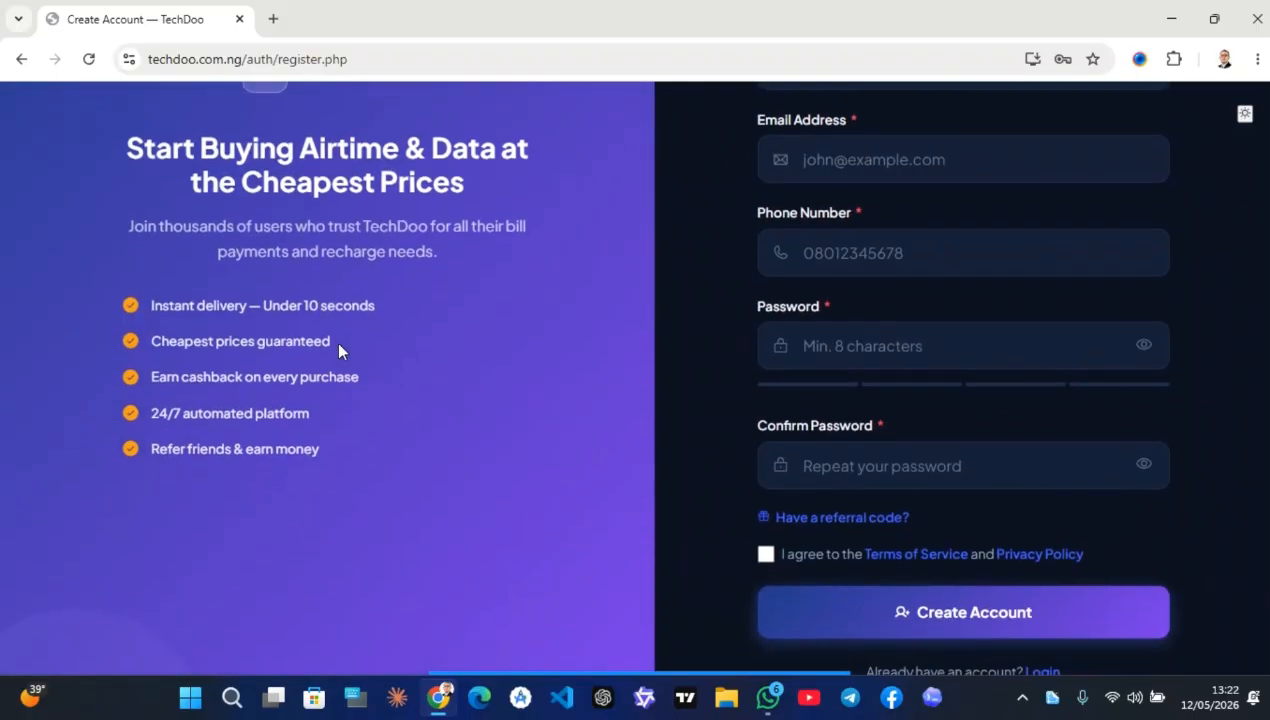
scroll(338, 350, up, 4)
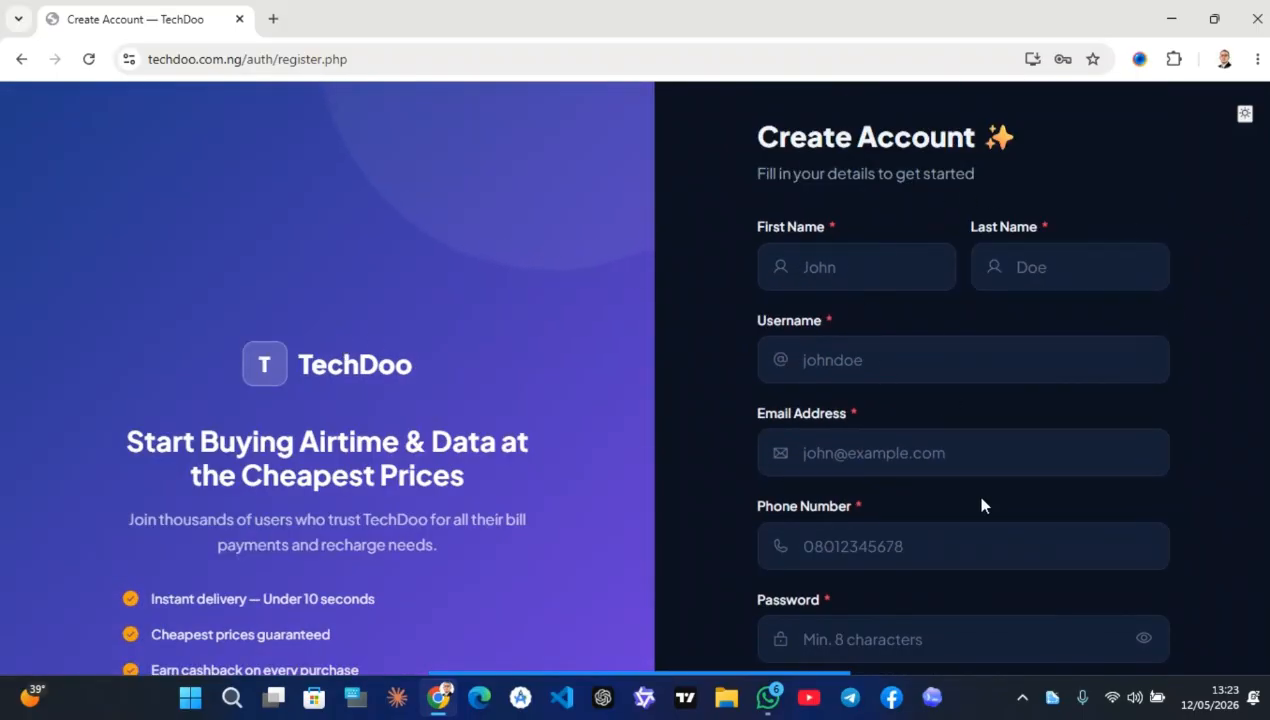
scroll(904, 548, down, 2)
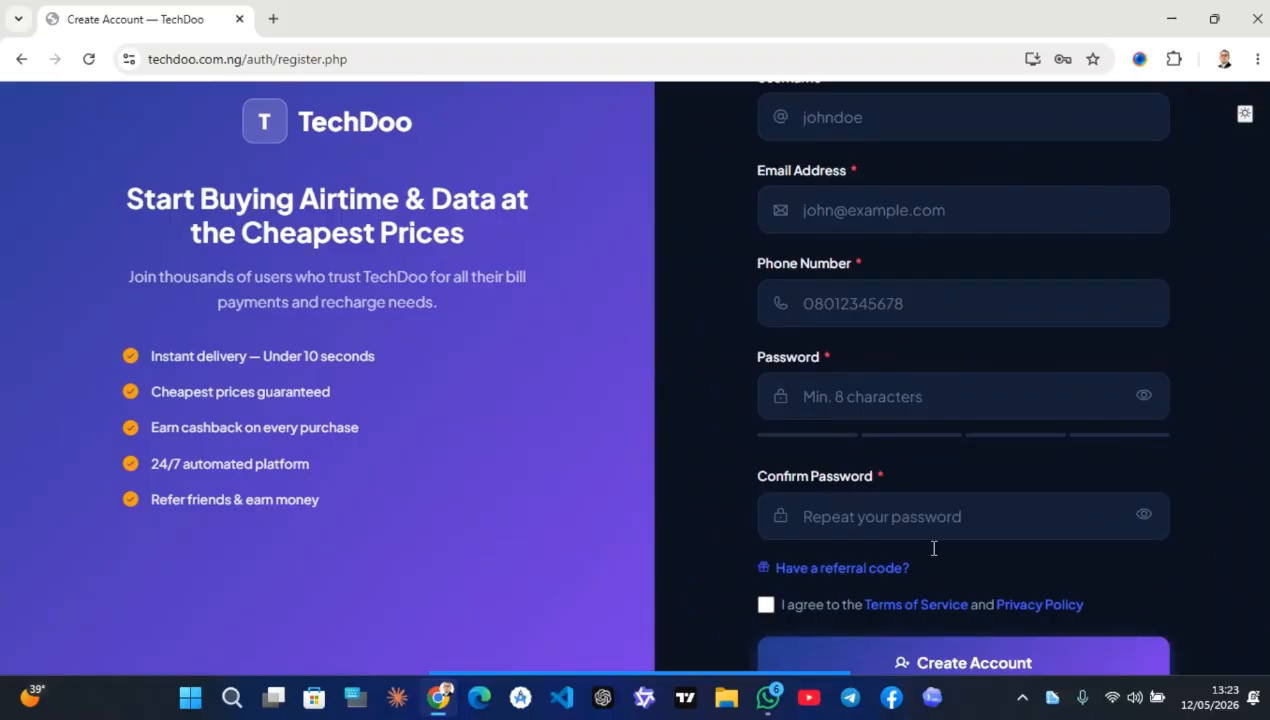
click(812, 568)
scroll(790, 585, down, 1)
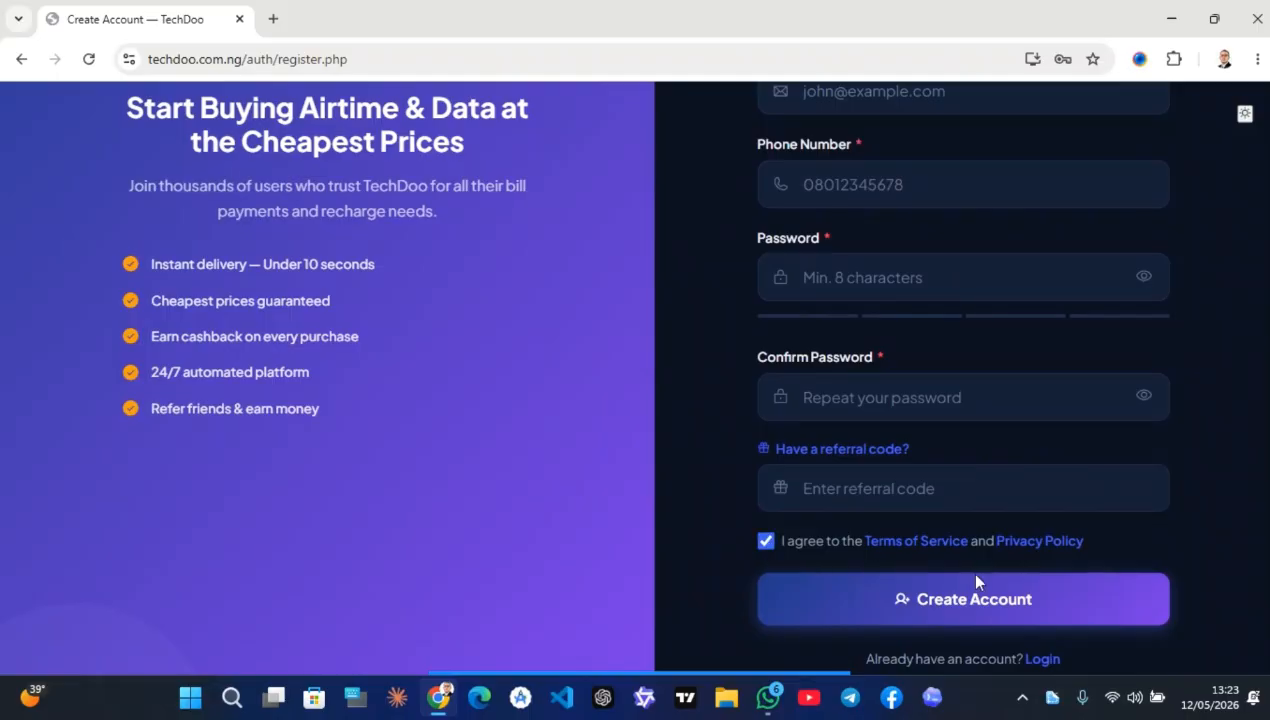
scroll(757, 545, down, 1)
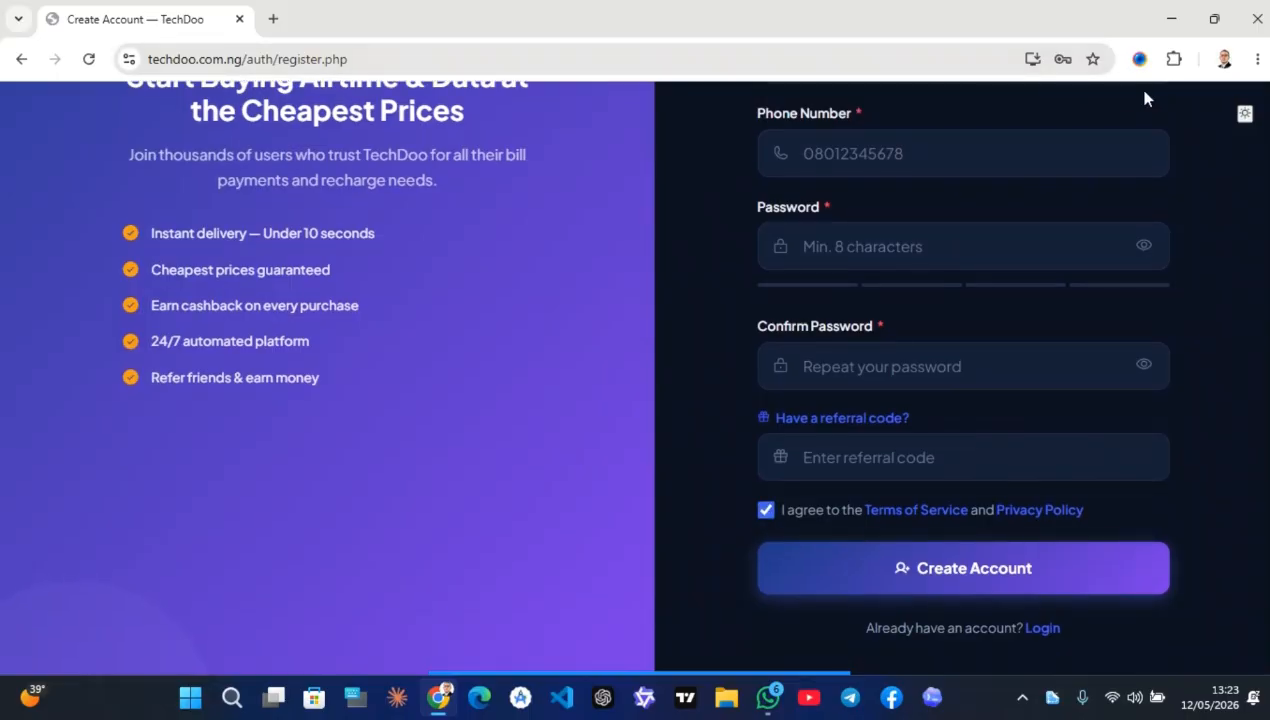
Switch the site back to the light theme and go to the Login page
click(1245, 115)
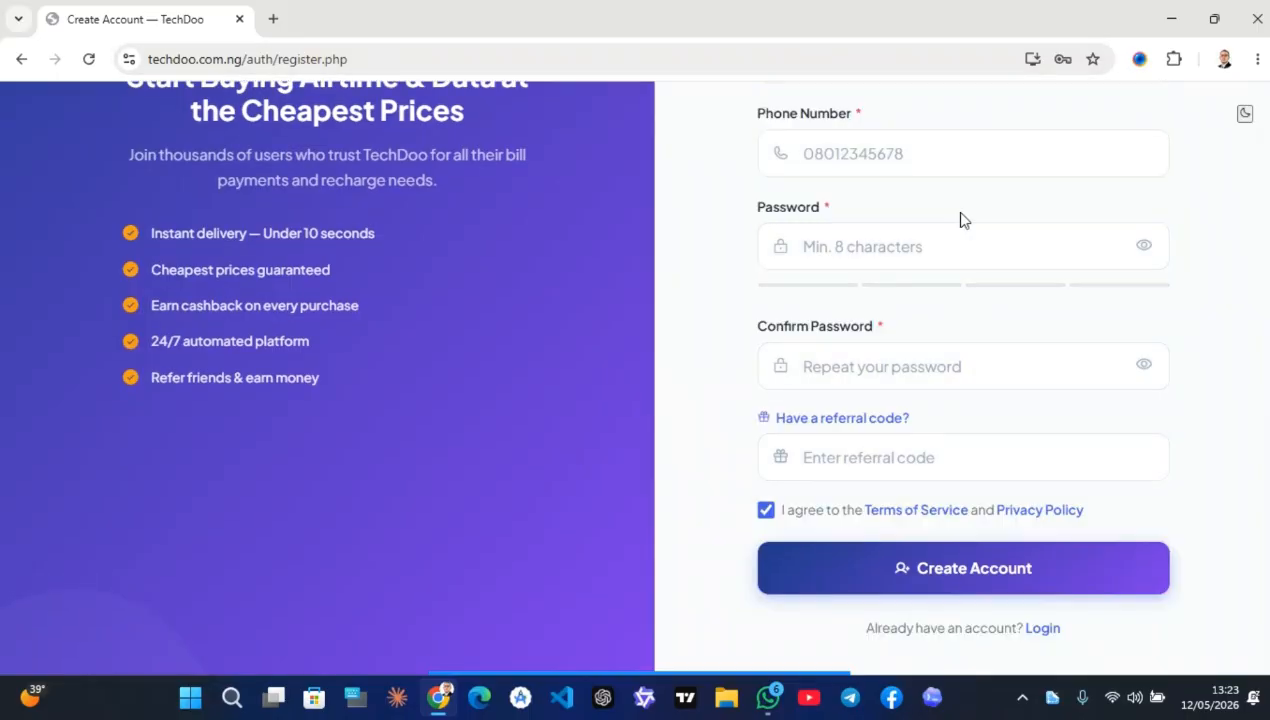
scroll(958, 215, up, 5)
scroll(958, 215, down, 5)
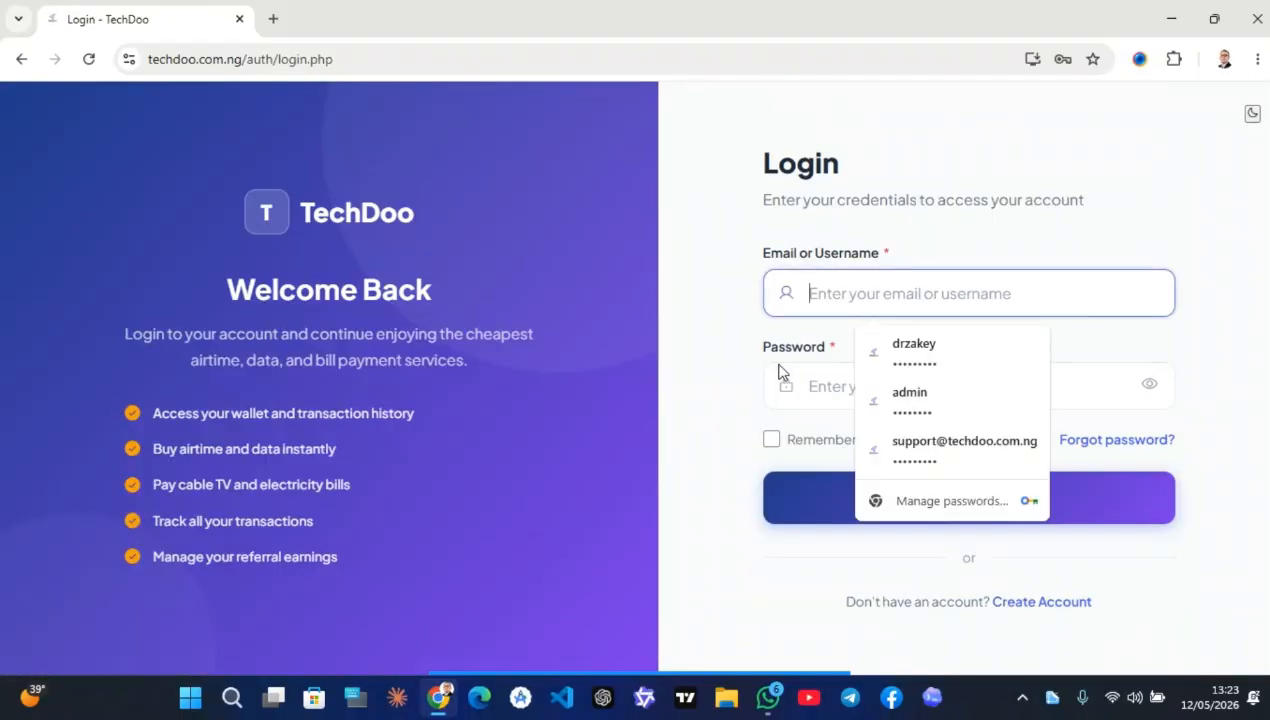
Sign in with the saved account from autofill, confirming with the Windows PIN
click(966, 361)
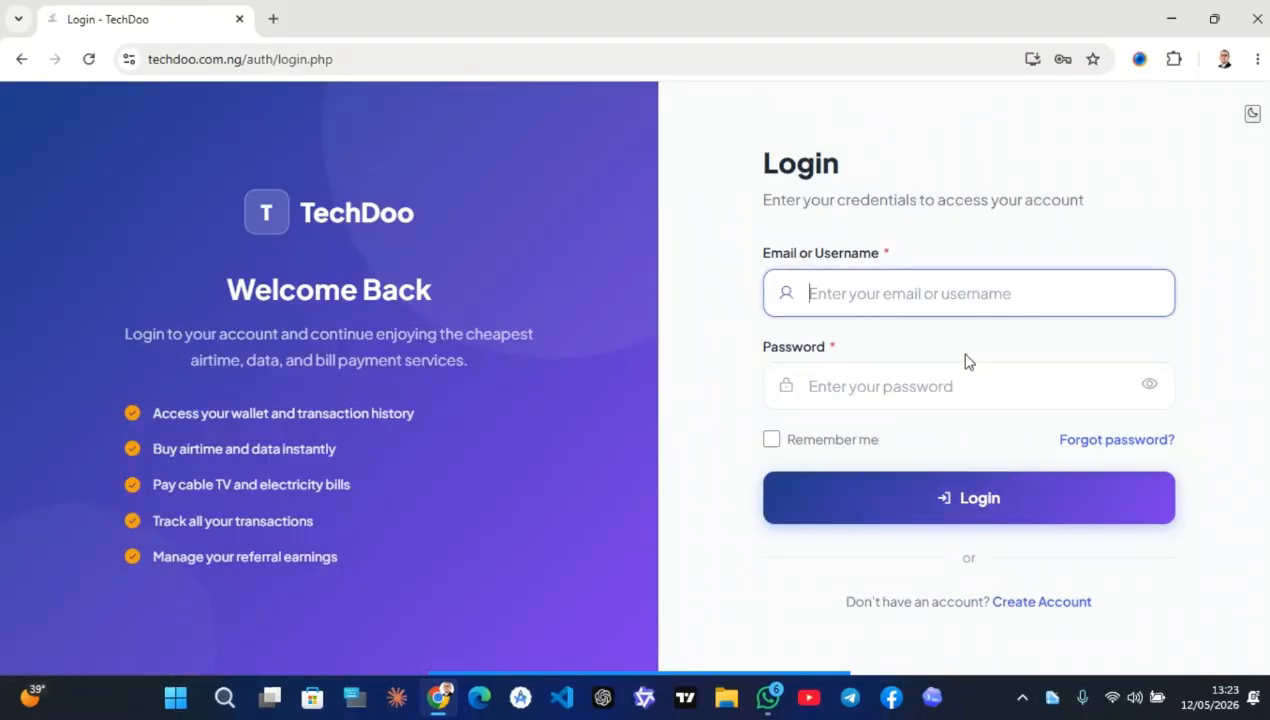
text(••••)
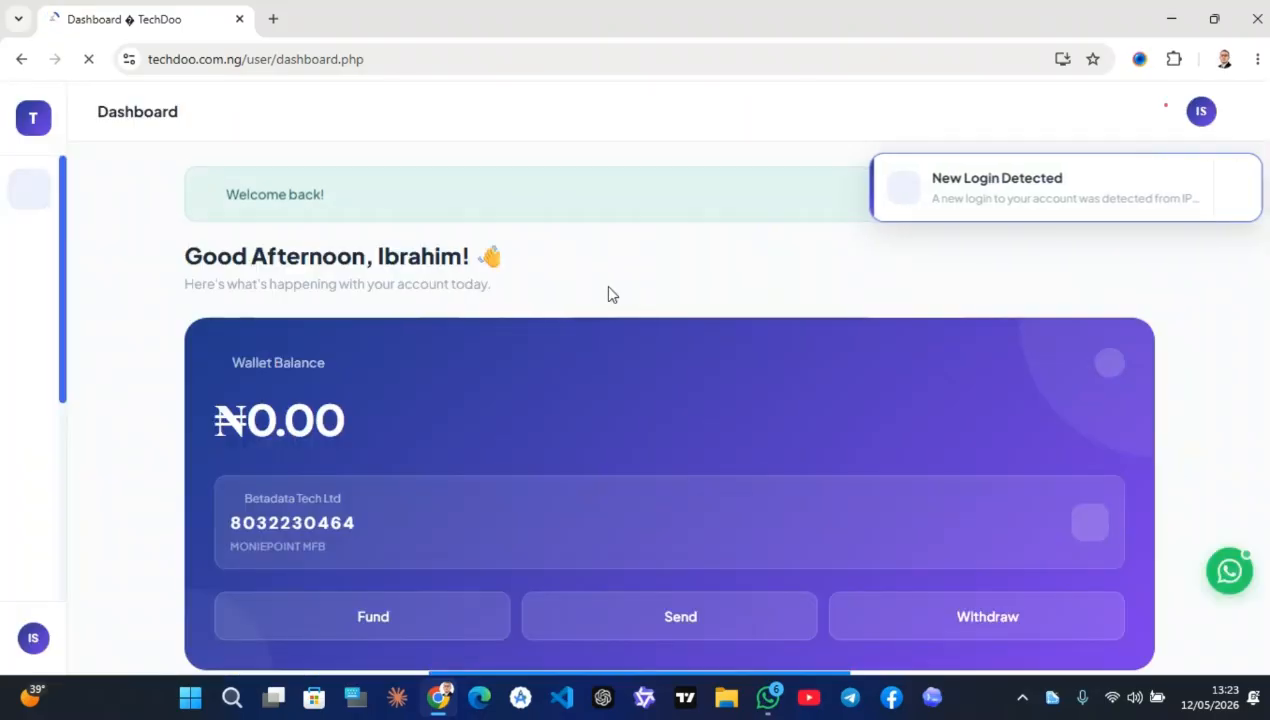
scroll(611, 293, down, 1)
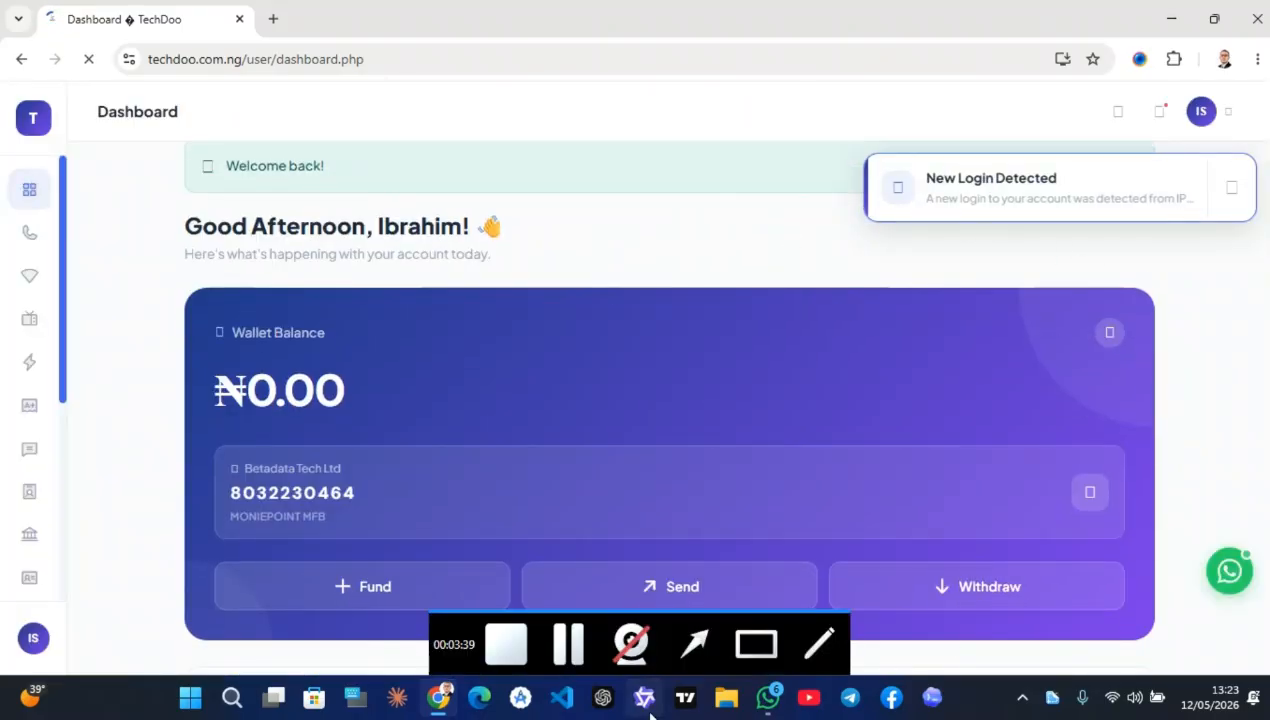
Dismiss the new login notification and install TechDoo as an app
drag(713, 478, 930, 250)
click(1233, 191)
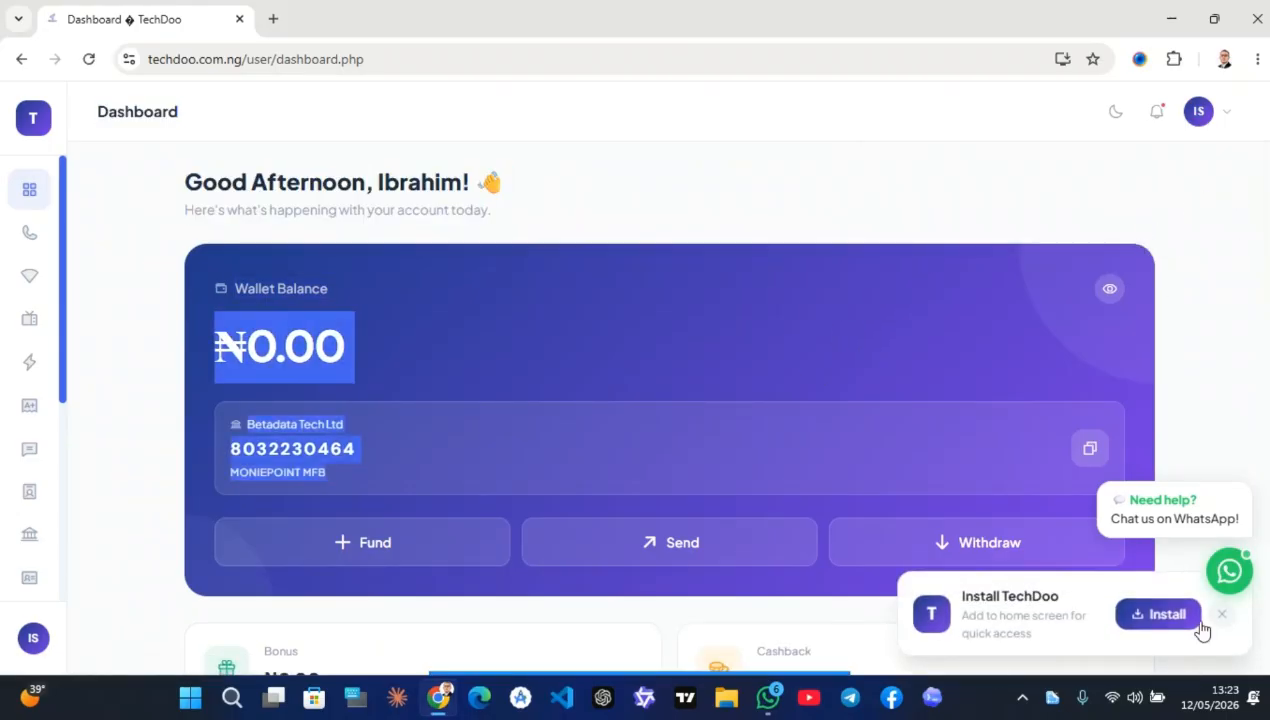
click(1152, 620)
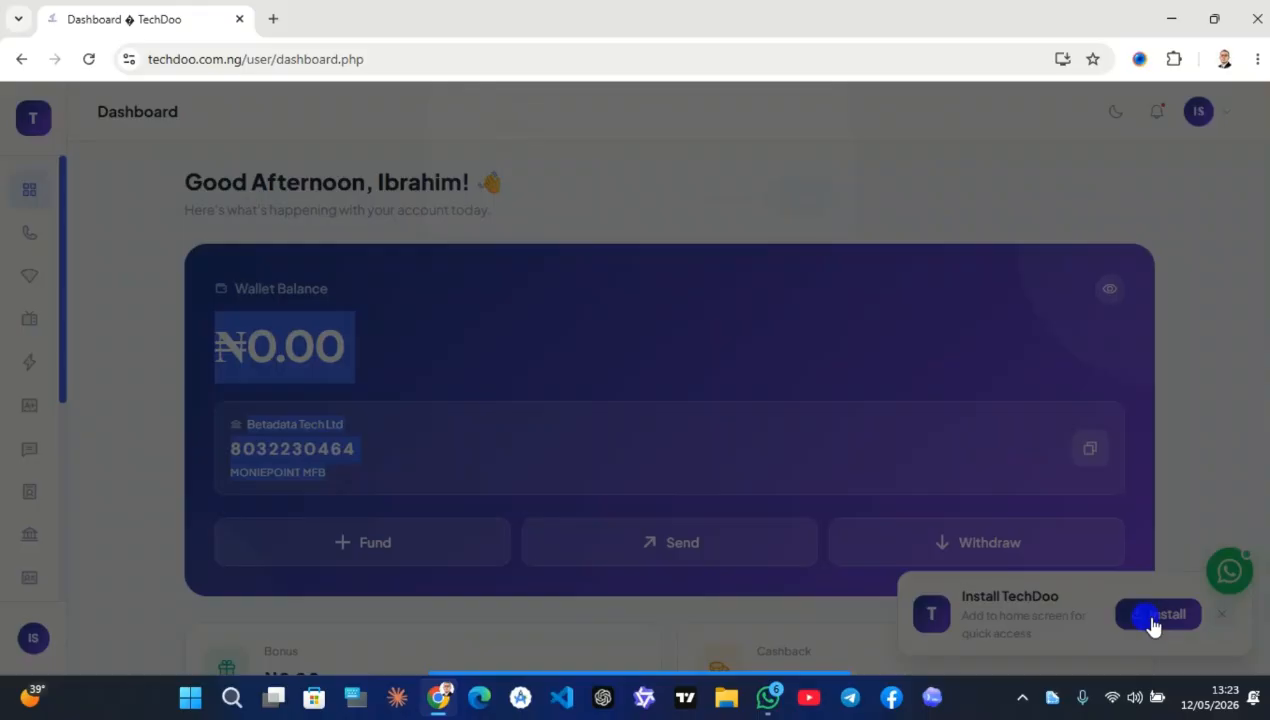
click(720, 208)
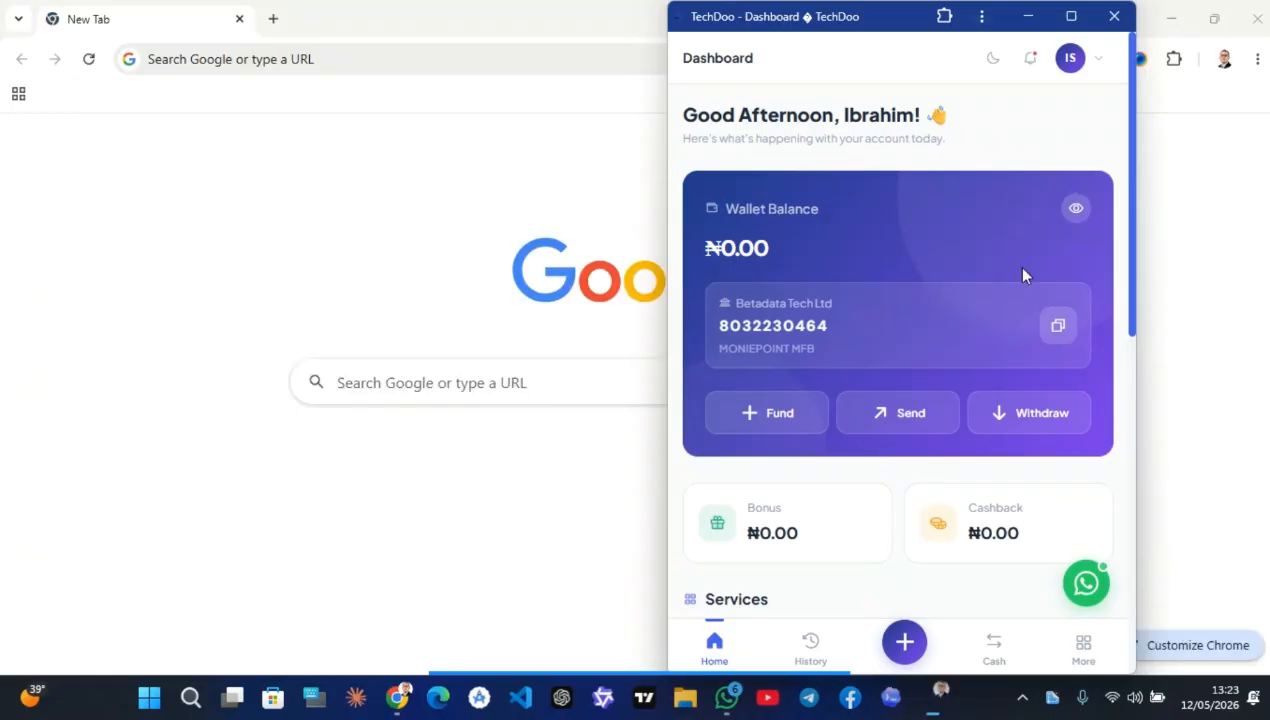
Dismiss the offer to pin TechDoo to the taskbar
scroll(912, 402, down, 5)
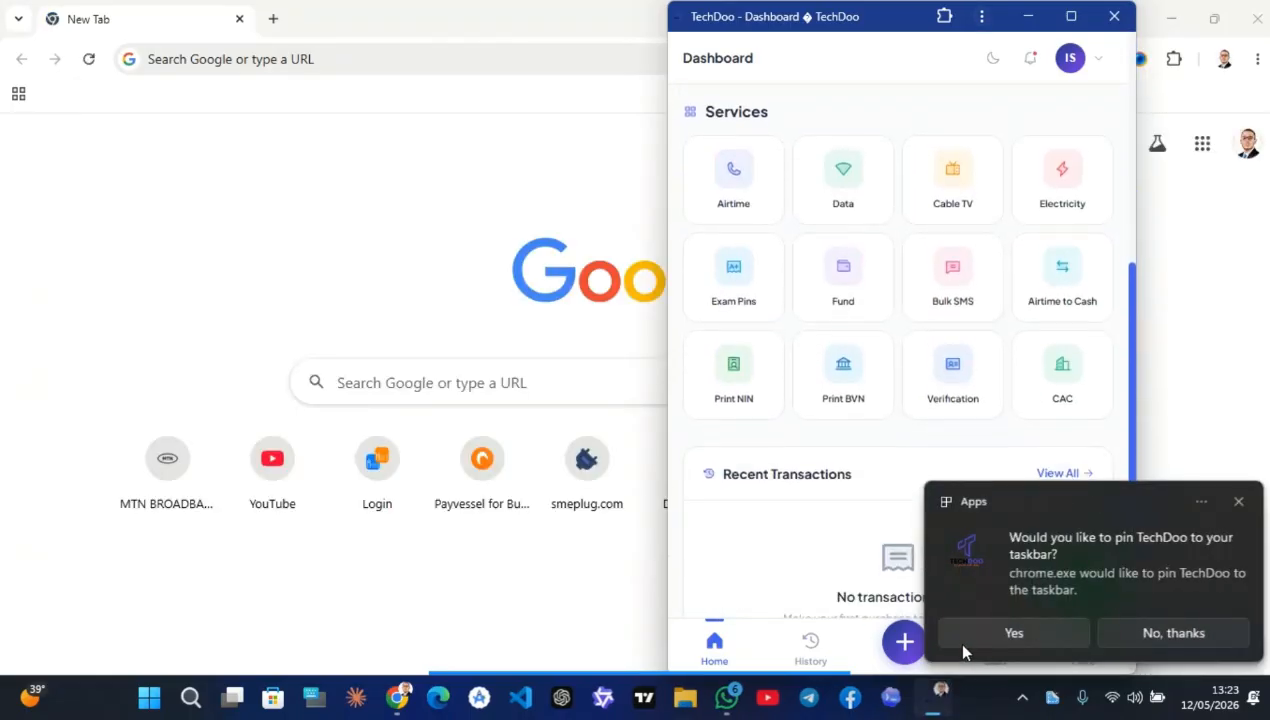
click(1238, 501)
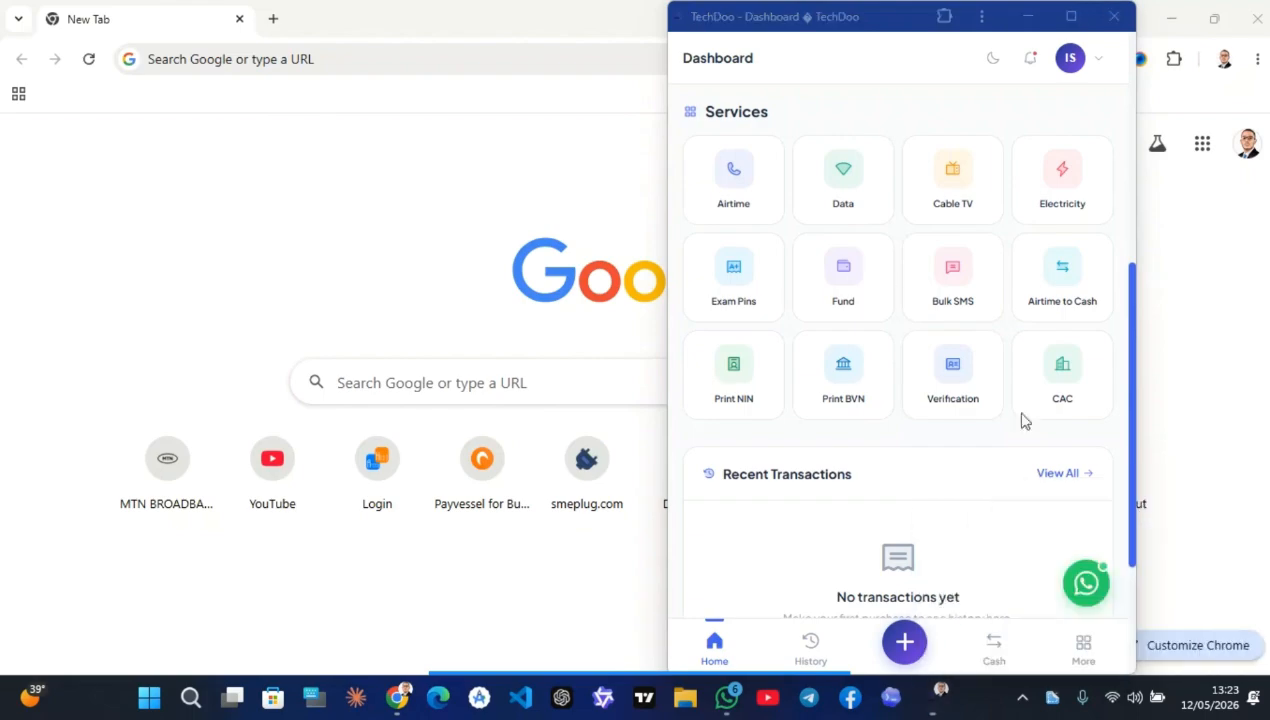
scroll(887, 275, up, 4)
scroll(889, 276, up, 2)
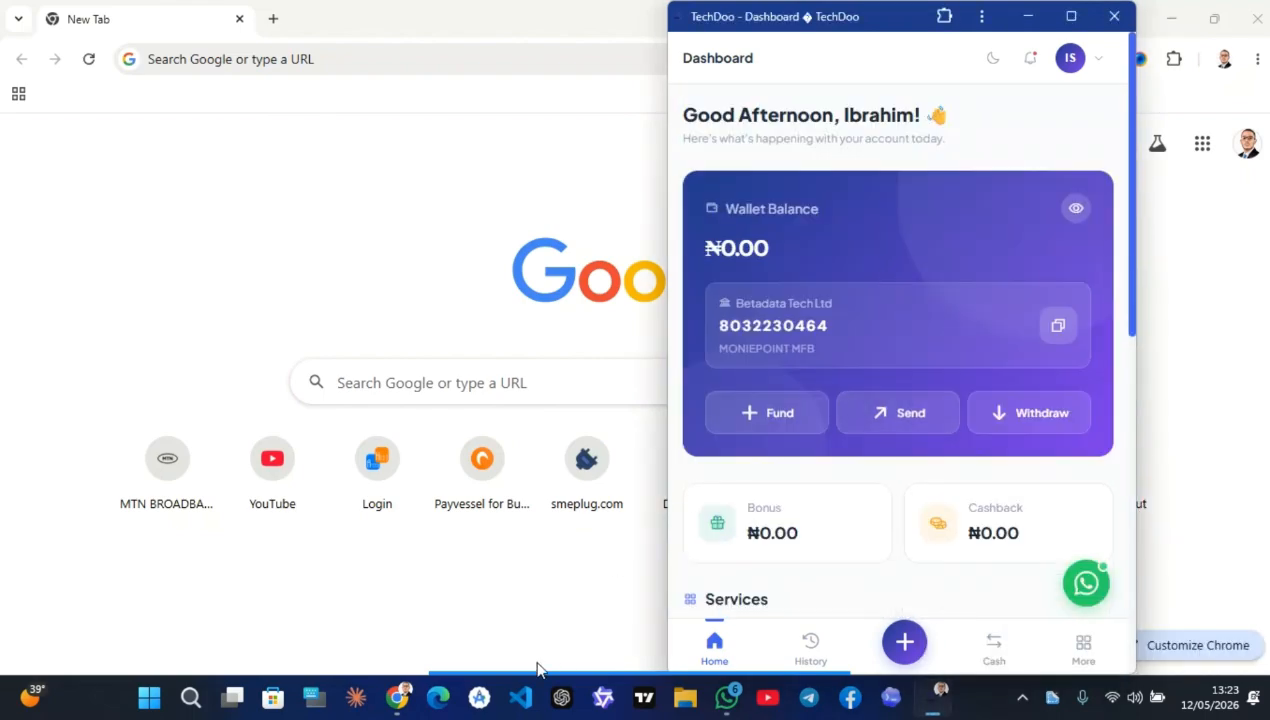
Open the Buy Airtime form from the installed app's dashboard
mouse_move(608, 660)
click(771, 660)
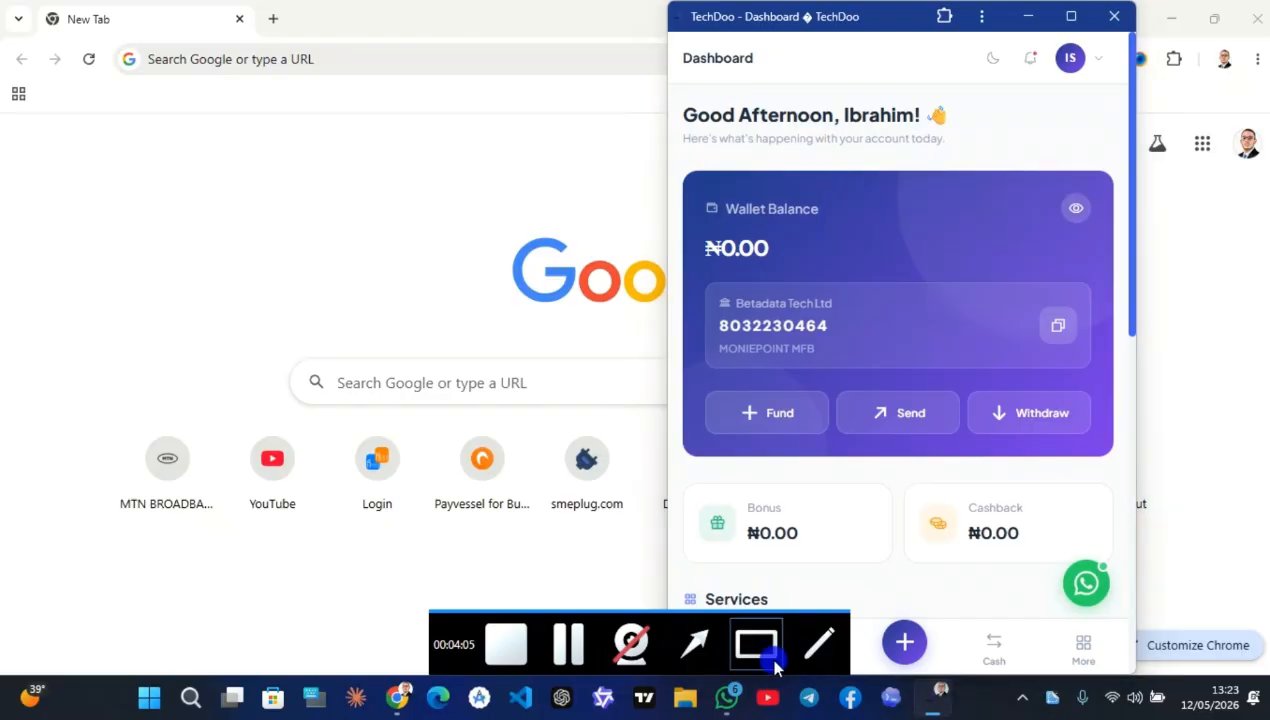
mouse_move(672, 148)
mouse_down()
mouse_move(1035, 292)
mouse_move(1143, 478)
mouse_up()
scroll(1001, 503, down, 5)
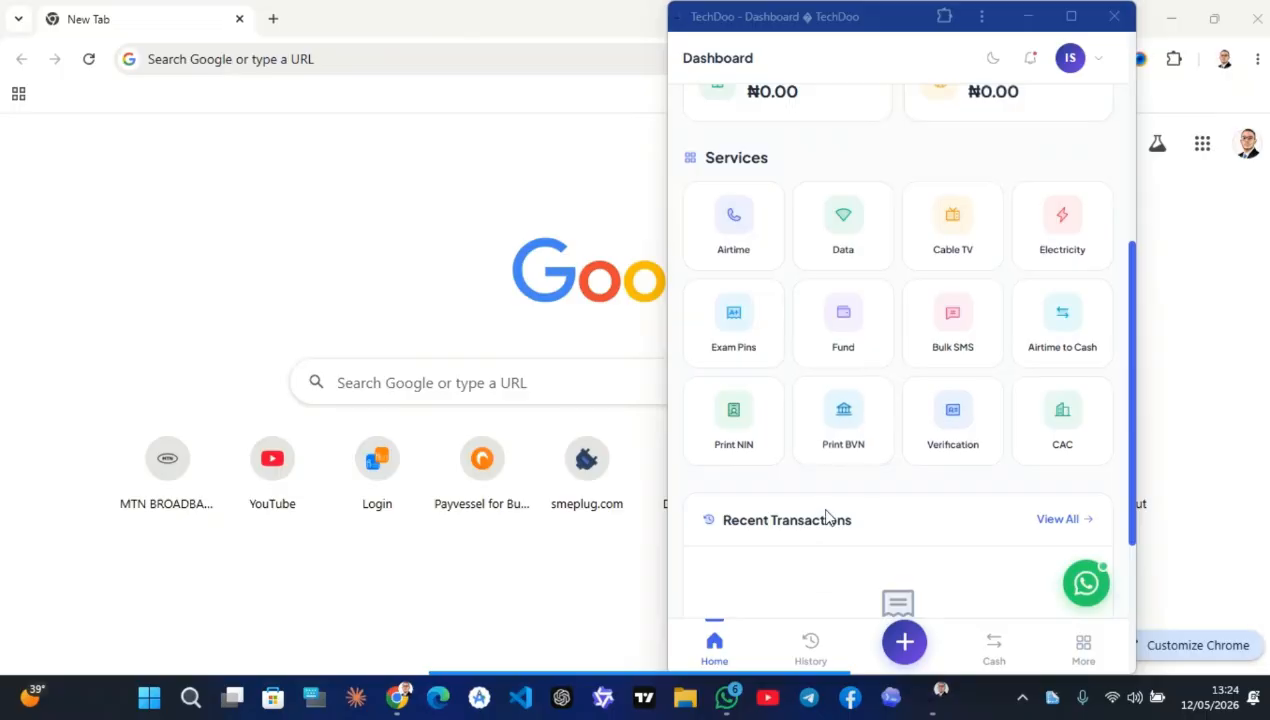
mouse_move(705, 680)
click(757, 643)
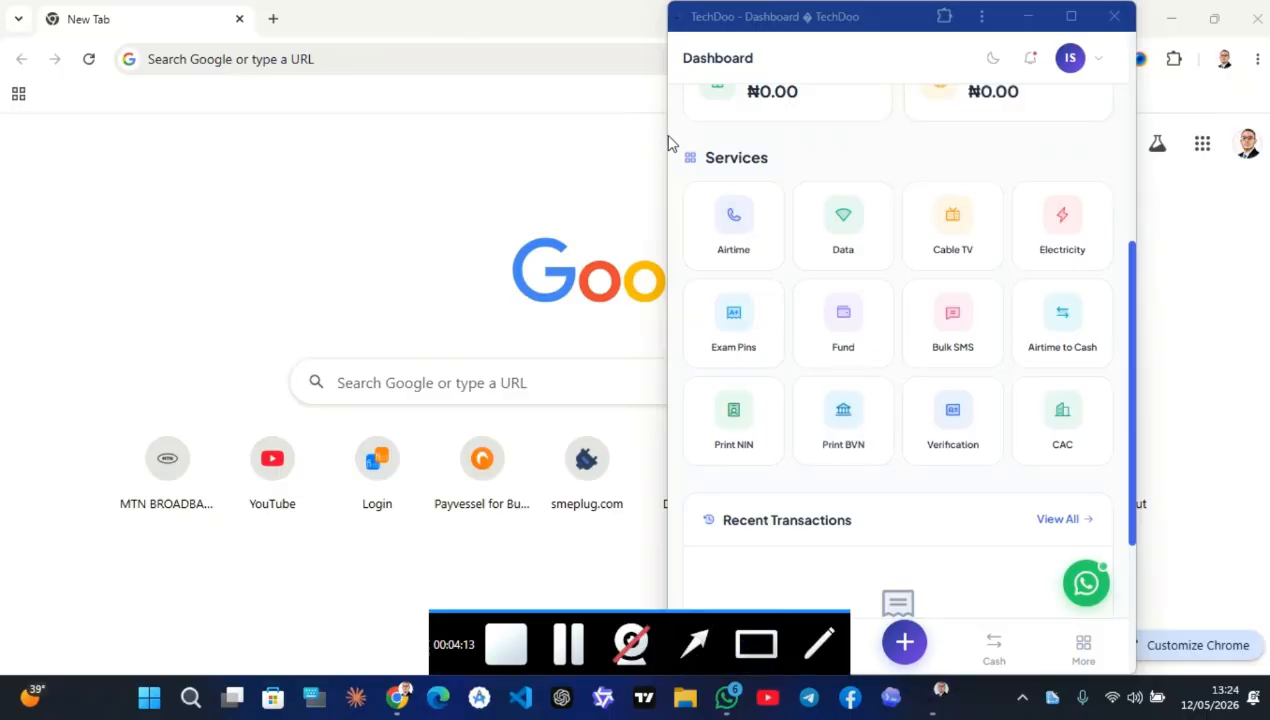
drag(663, 132, 1118, 482)
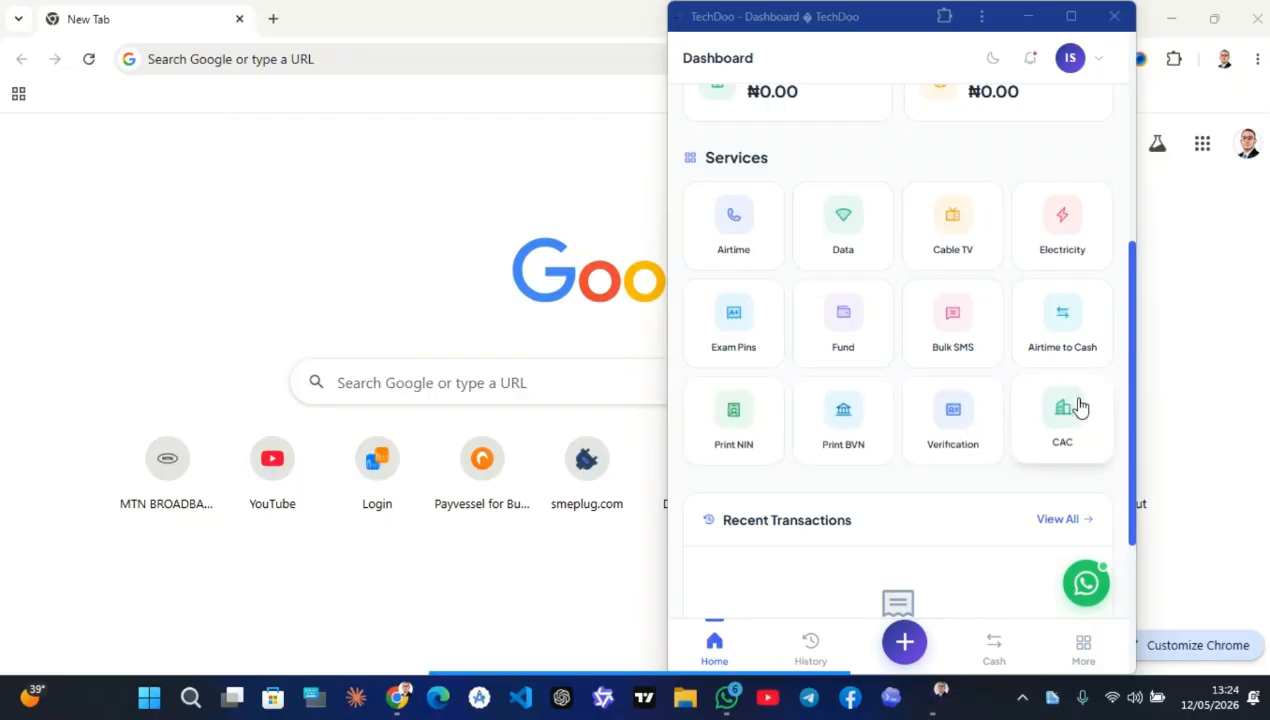
Look over the Buy Airtime form with its MTN, GLO, Airtel and 9Mobile network options
scroll(950, 450, down, 3)
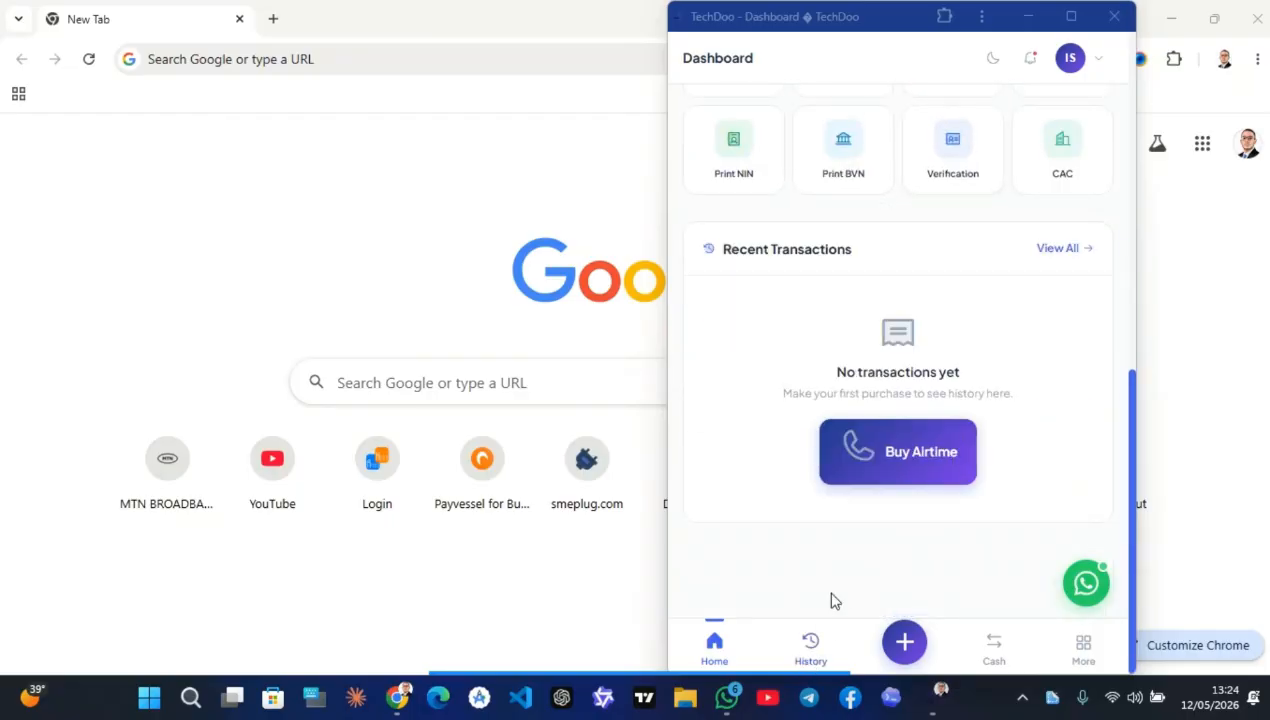
scroll(771, 354, up, 6)
scroll(765, 468, down, 2)
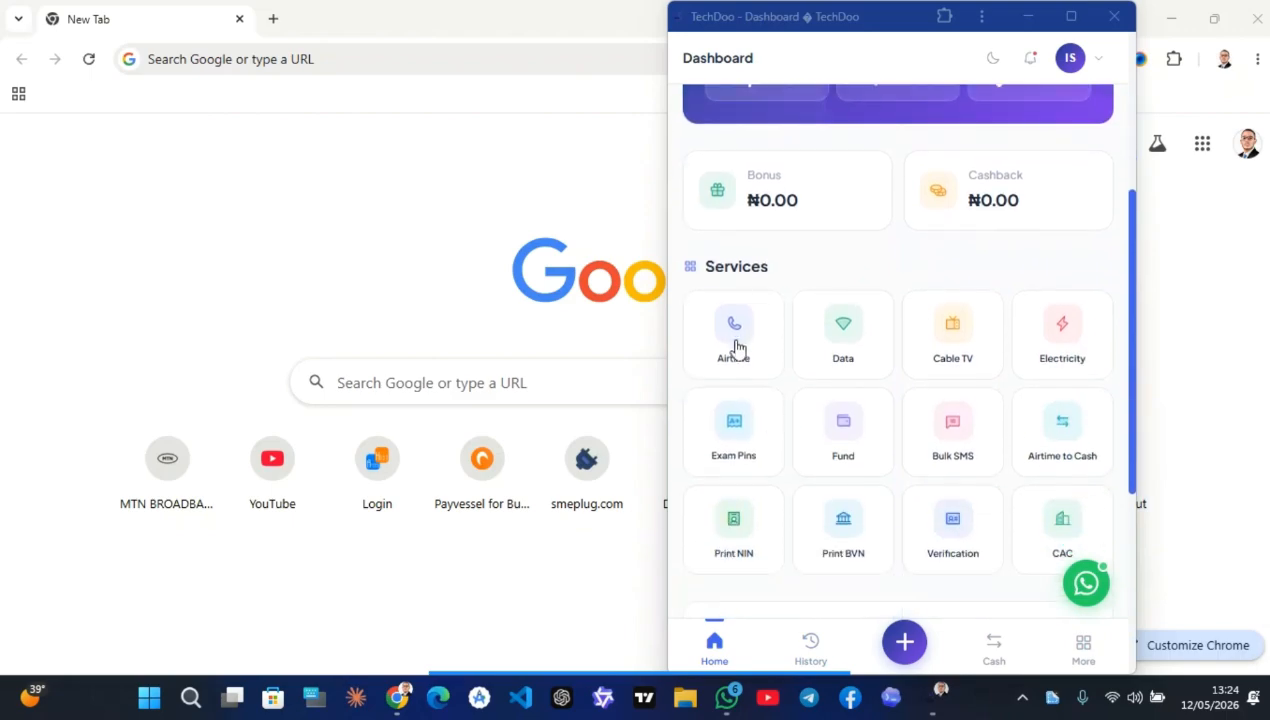
scroll(797, 262, up, 1)
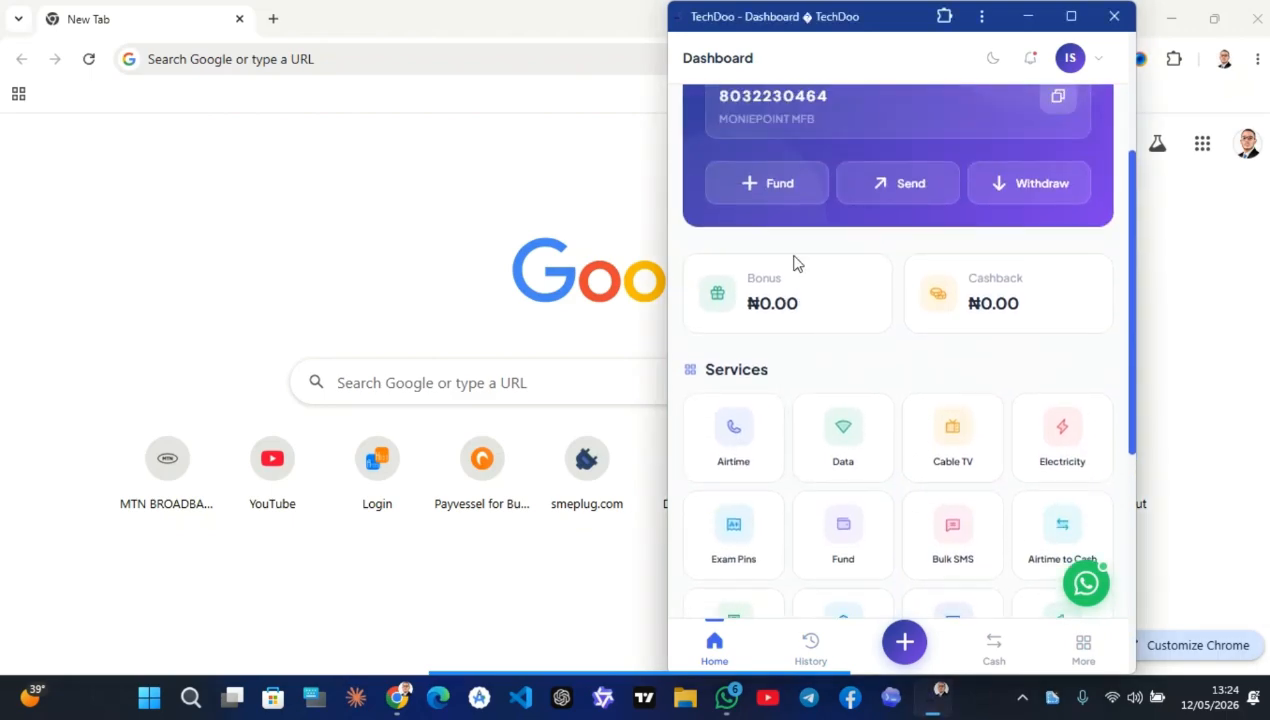
scroll(797, 262, up, 1)
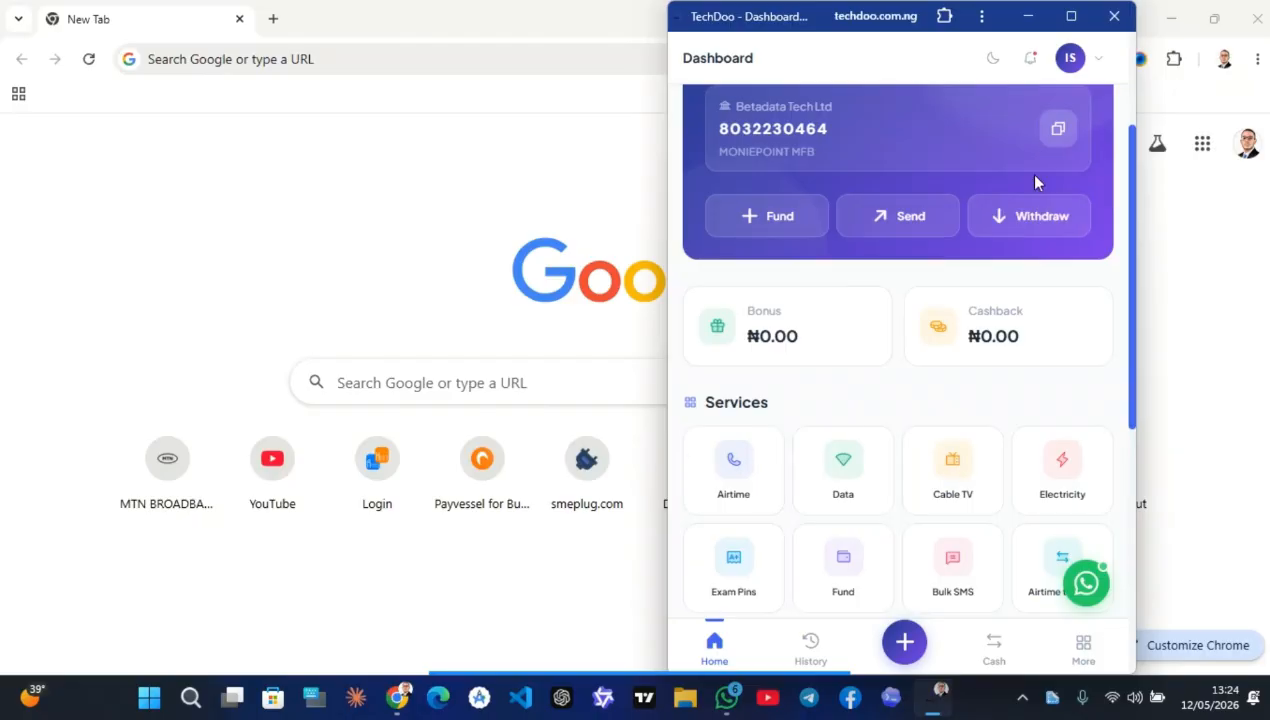
scroll(953, 256, up, 2)
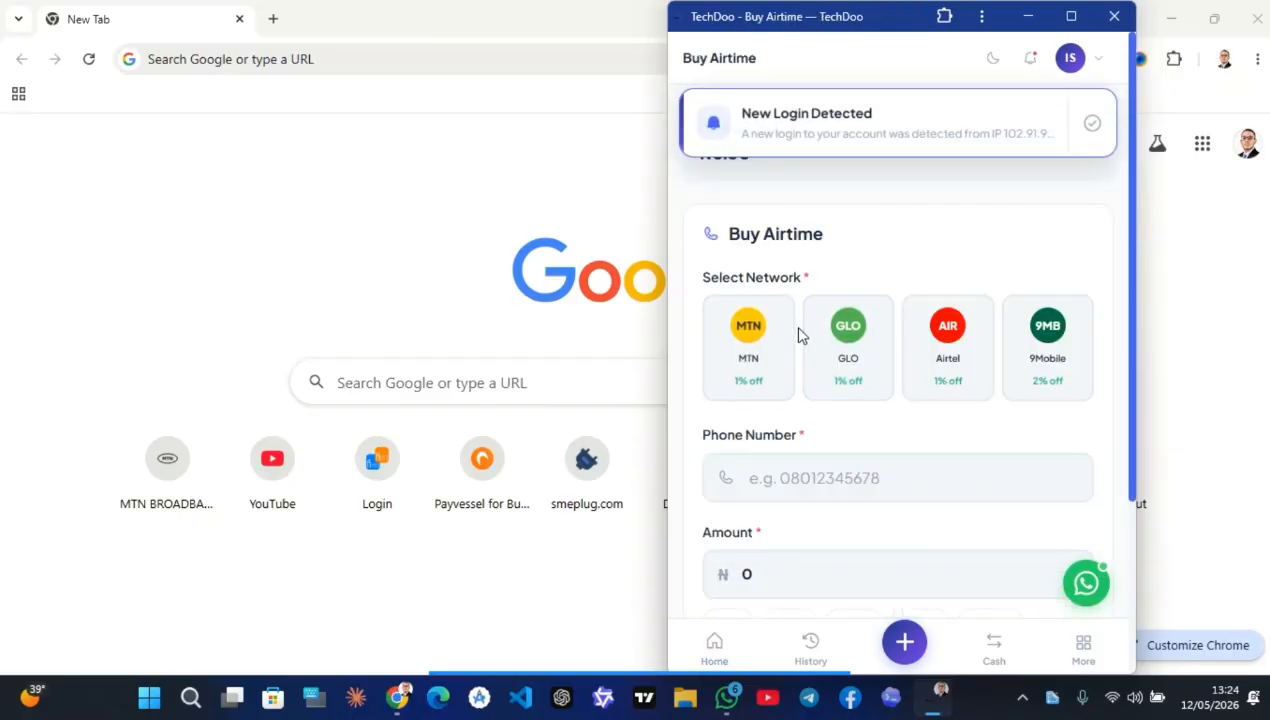
Try the GLO, Airtel and 9Mobile networks, set ₦100, and fill in the saved phone number
click(847, 355)
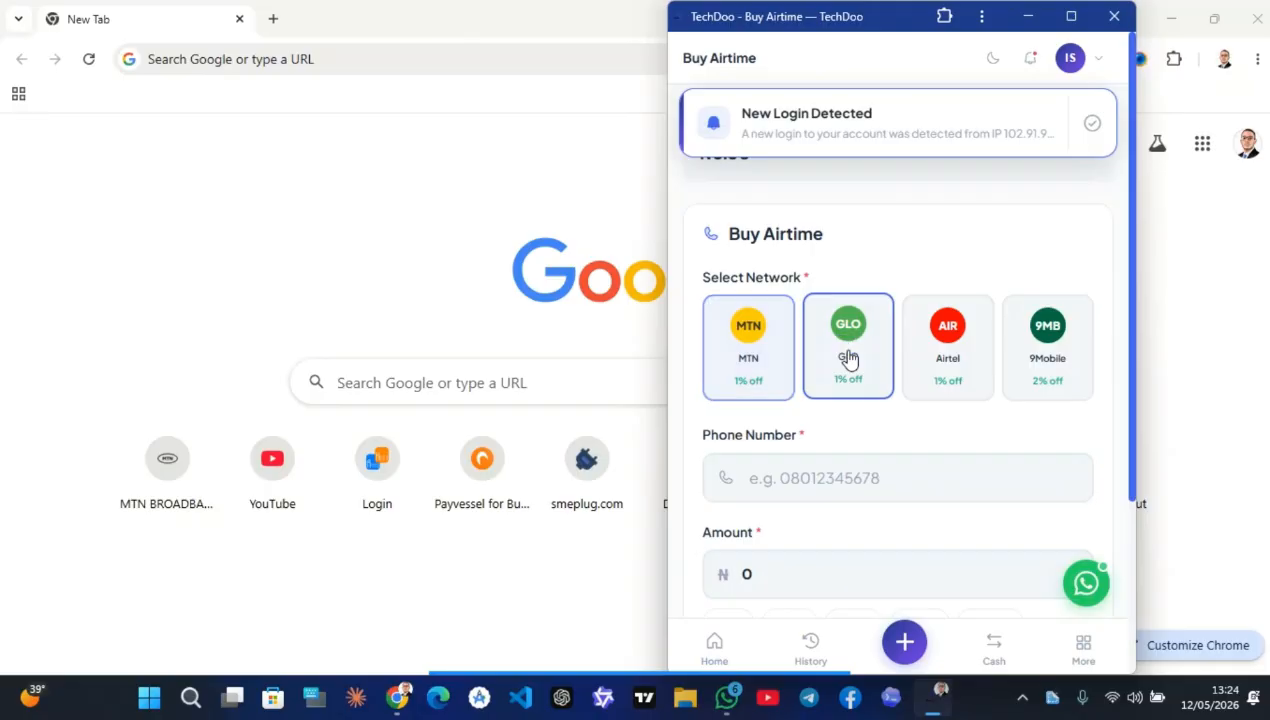
click(950, 360)
click(1043, 355)
scroll(816, 425, down, 2)
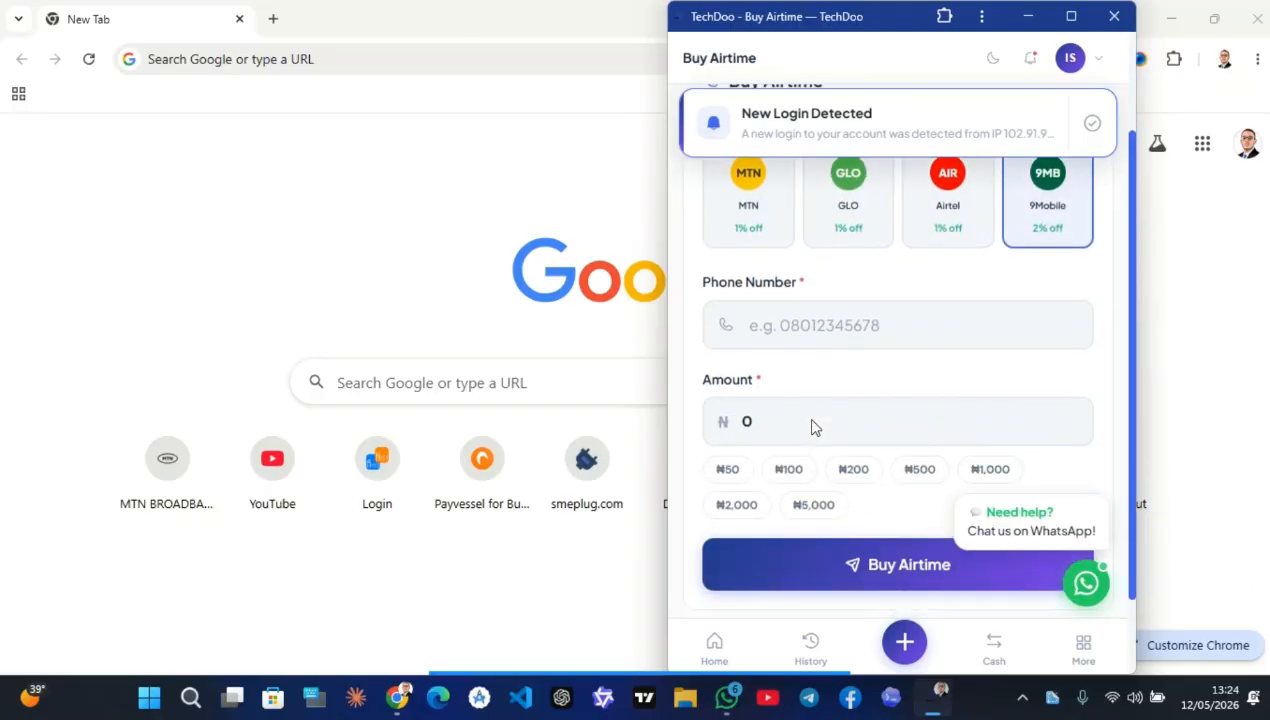
click(790, 463)
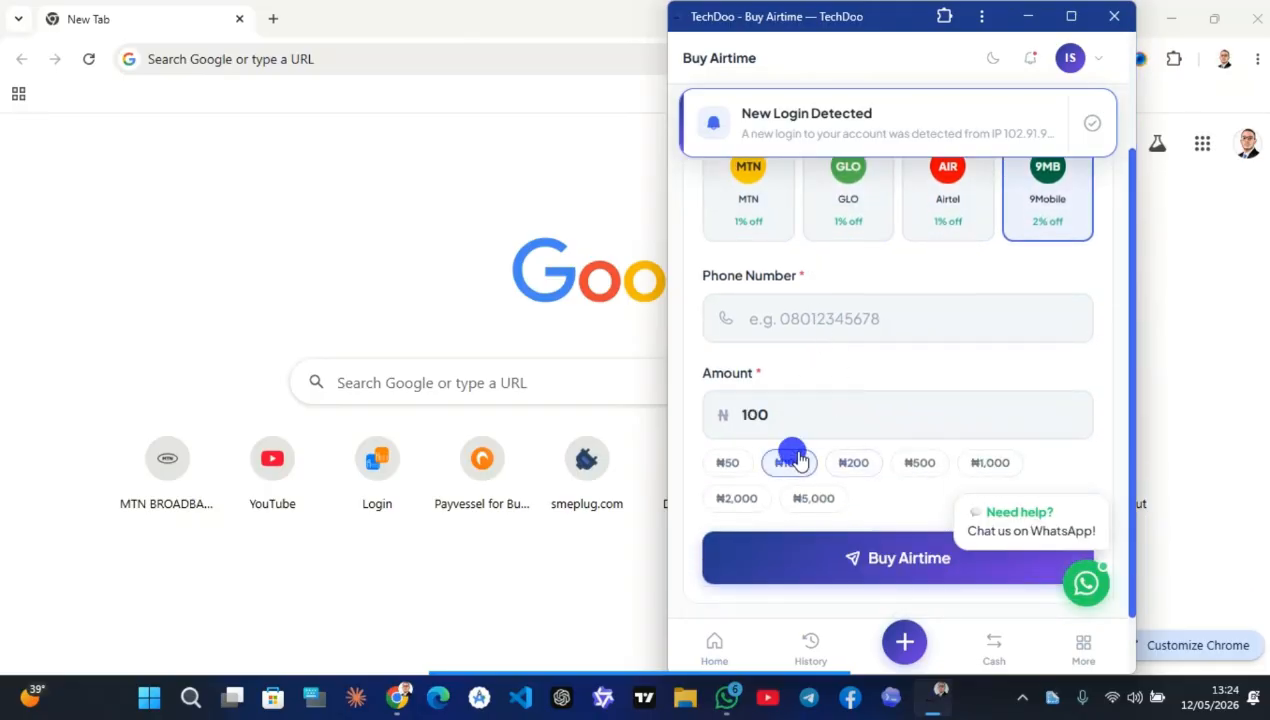
click(810, 333)
click(840, 374)
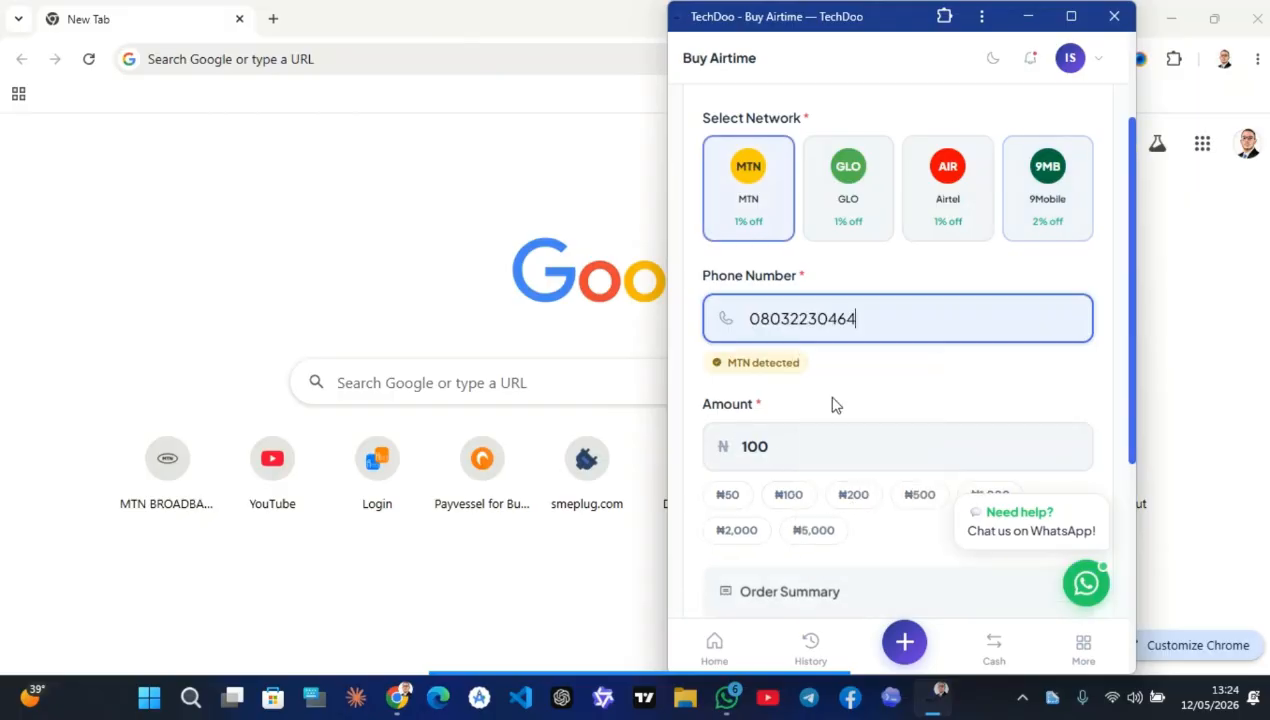
scroll(830, 403, down, 2)
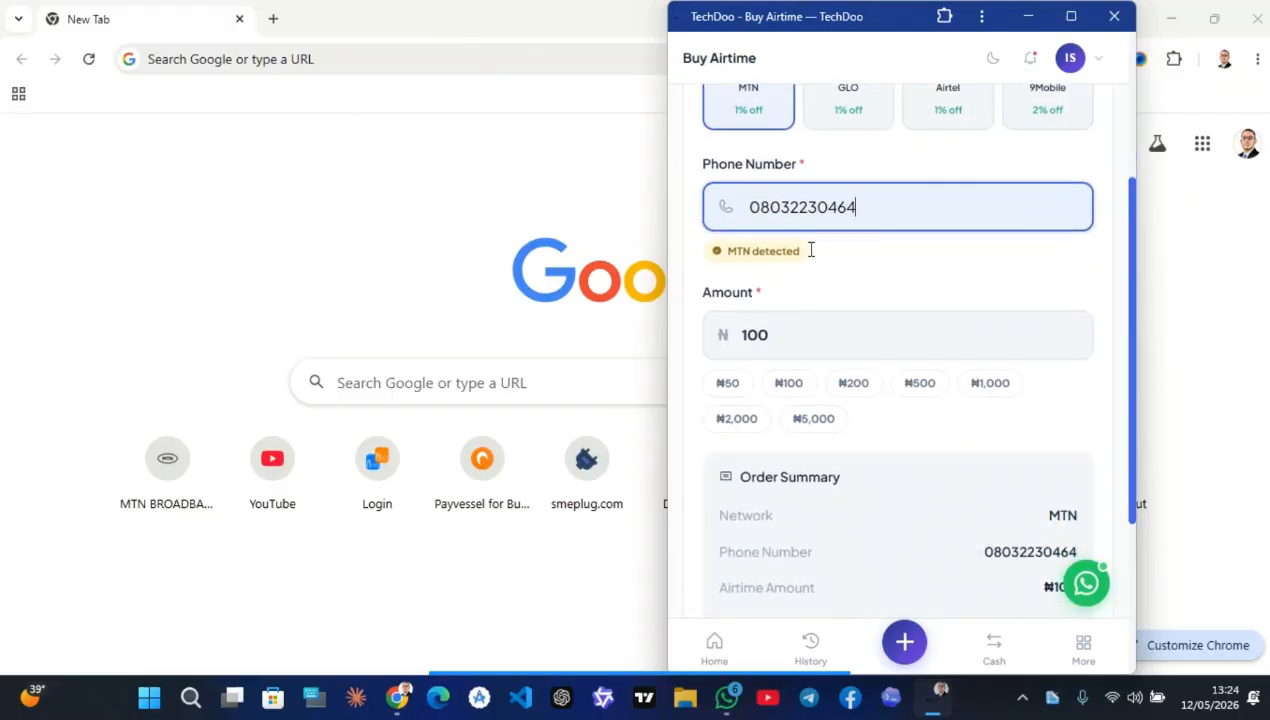
scroll(770, 330, up, 2)
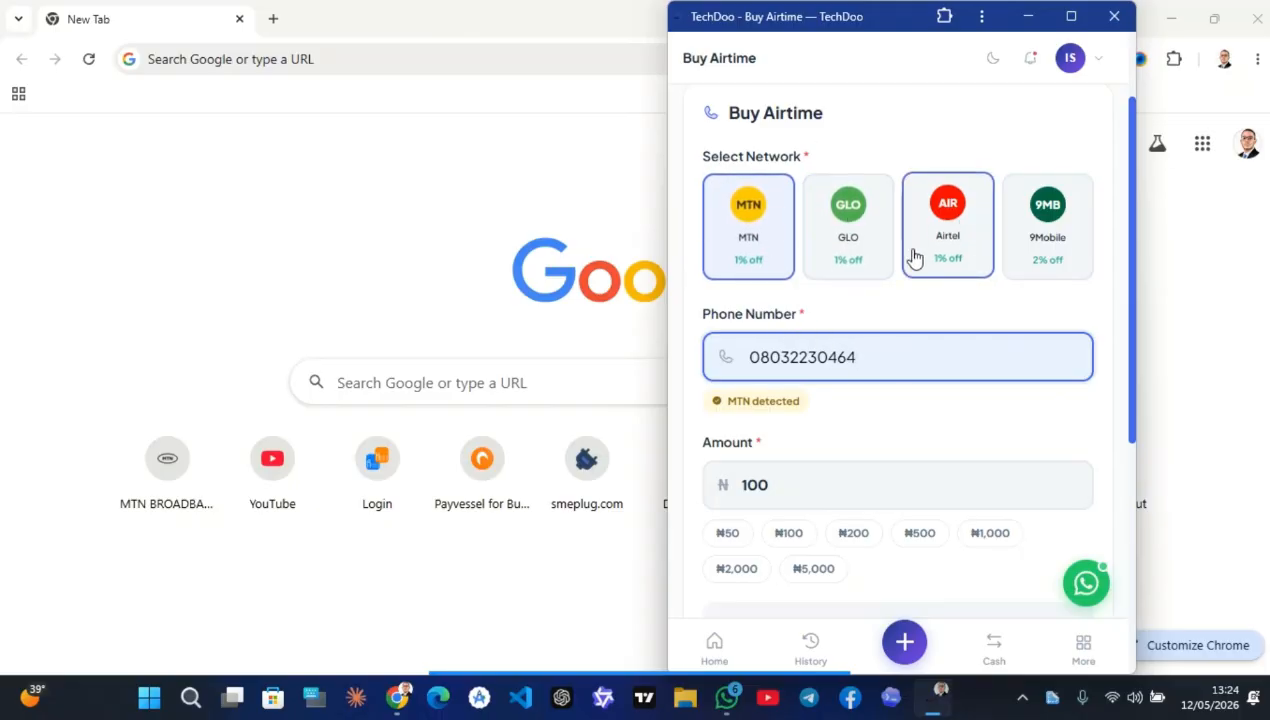
scroll(900, 270, down, 4)
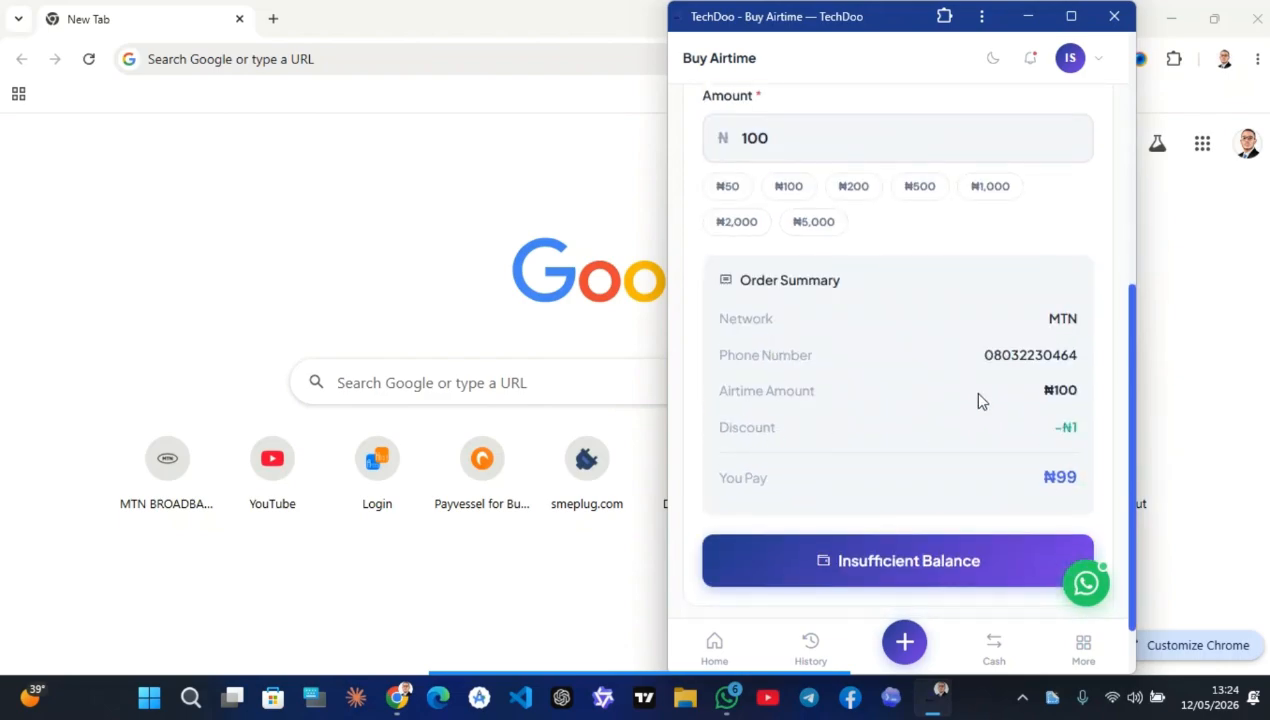
Try the ₦200, ₦500, ₦1,000, ₦2,000 and ₦5,000 chips, then settle on ₦100 for ₦99
click(850, 192)
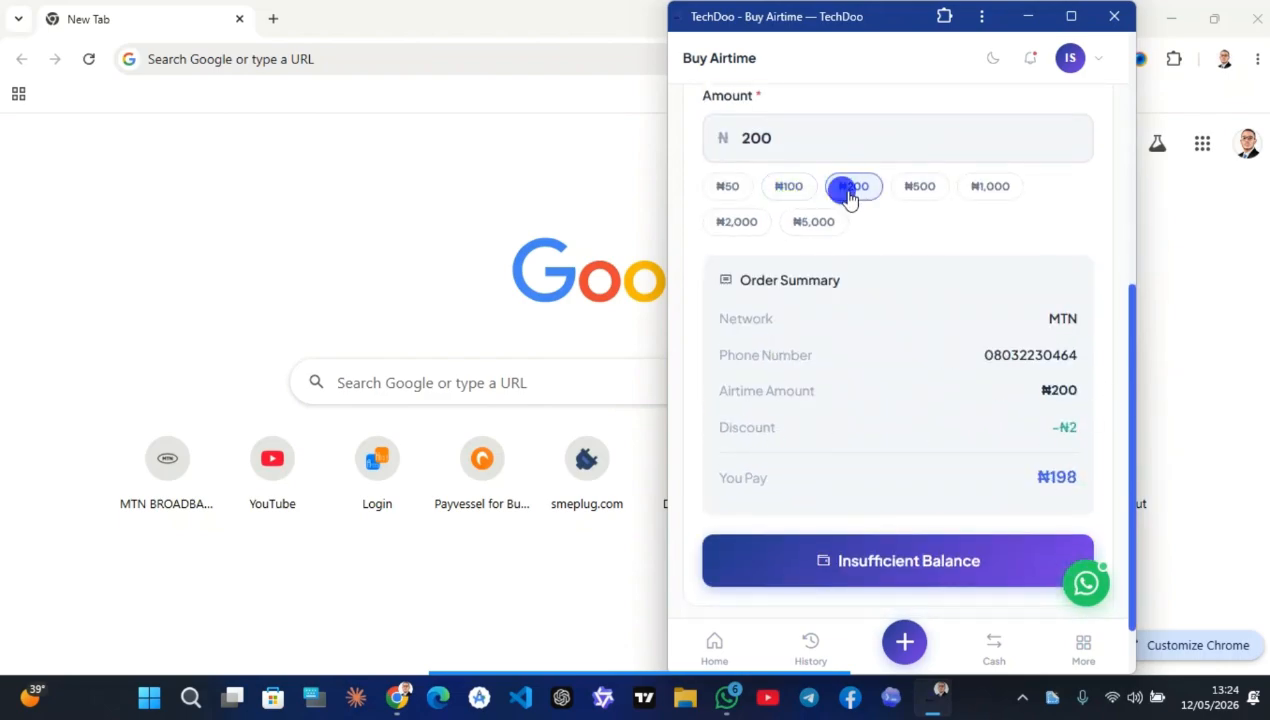
click(915, 192)
click(975, 191)
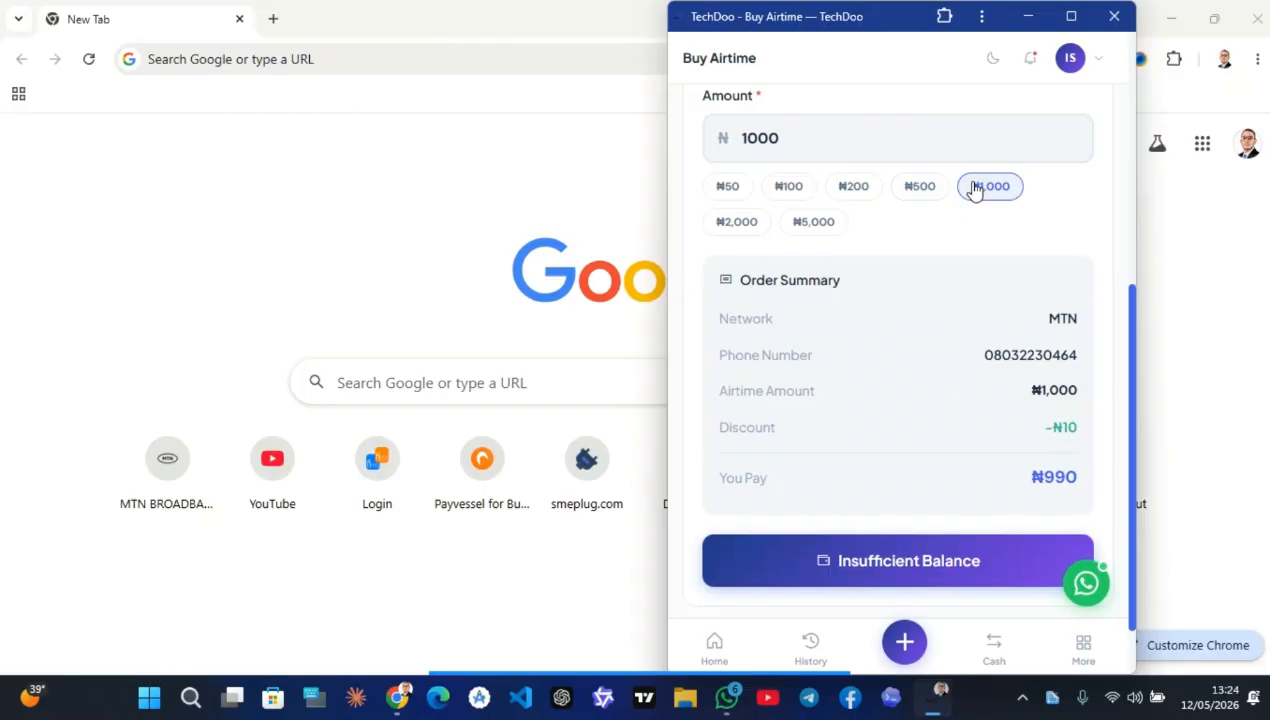
click(737, 218)
click(790, 226)
click(786, 186)
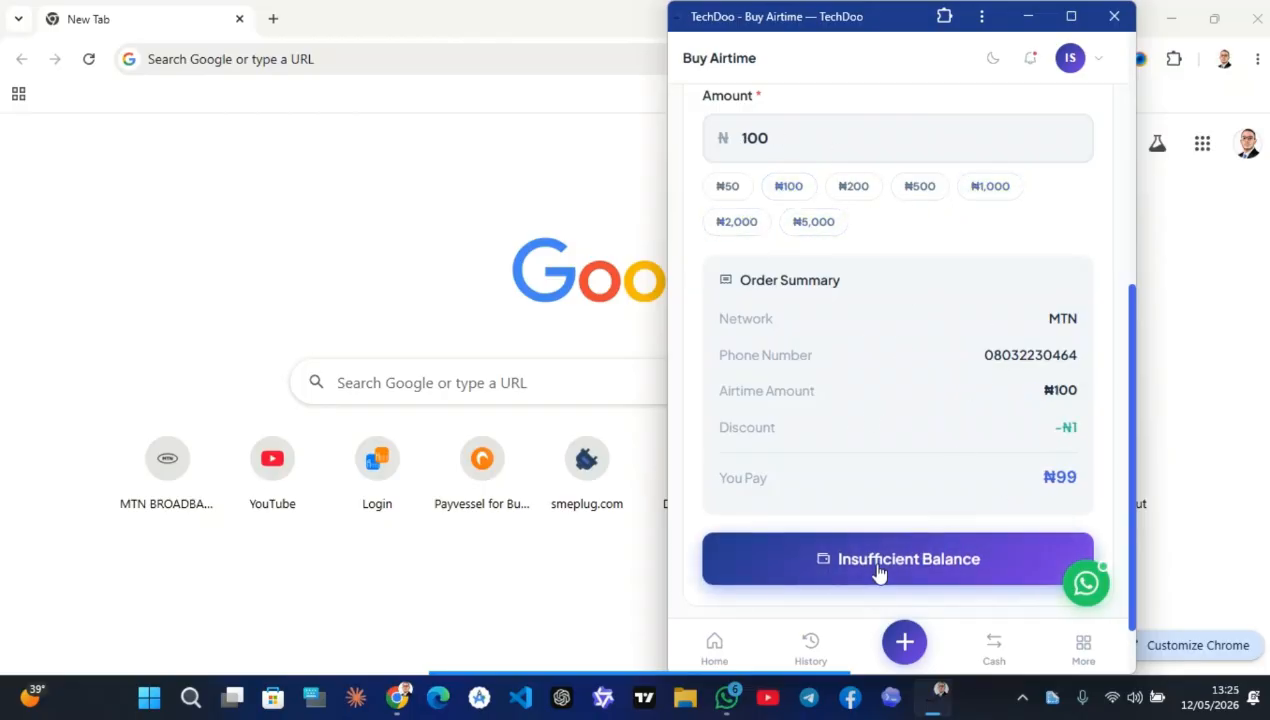
scroll(879, 572, down, 1)
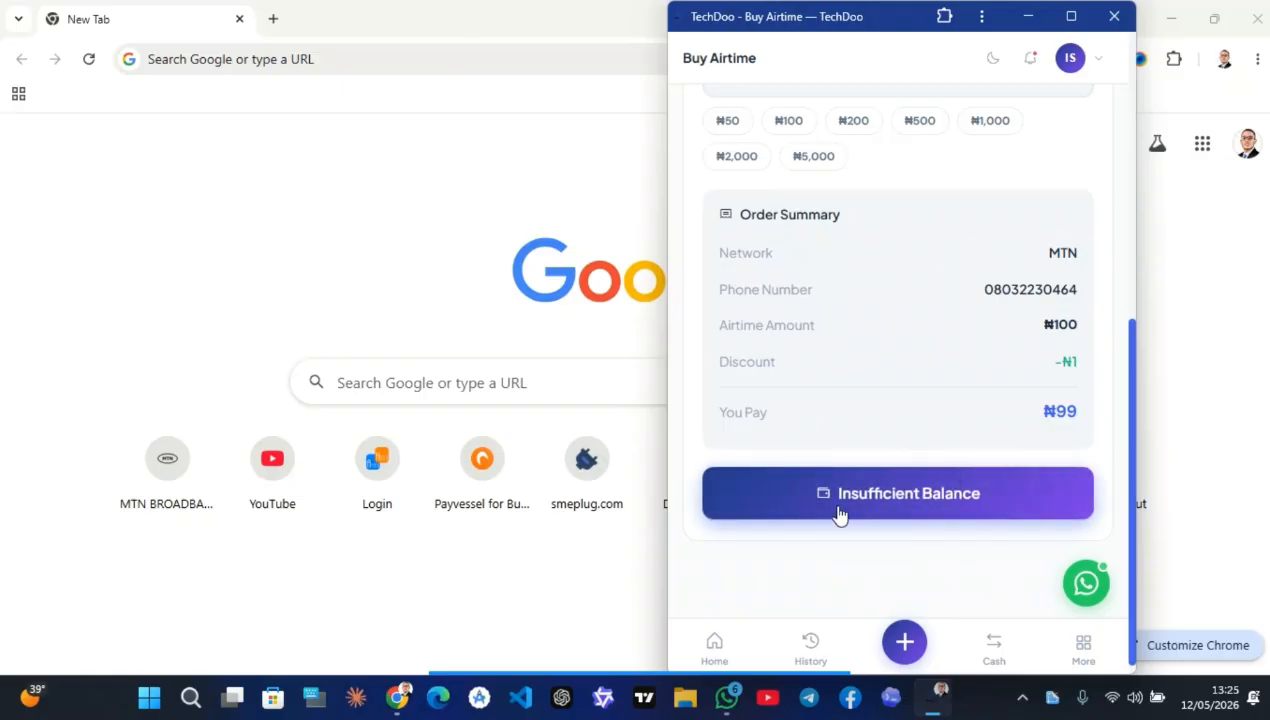
scroll(907, 306, up, 5)
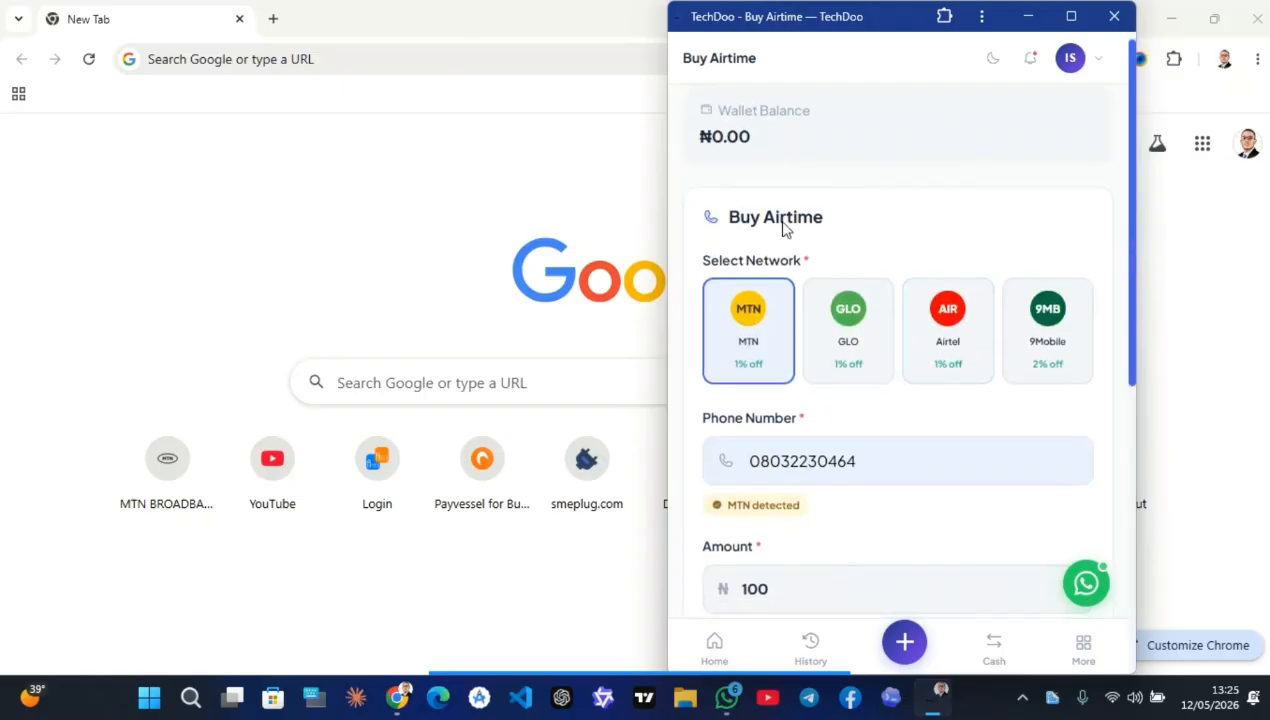
scroll(782, 227, down, 4)
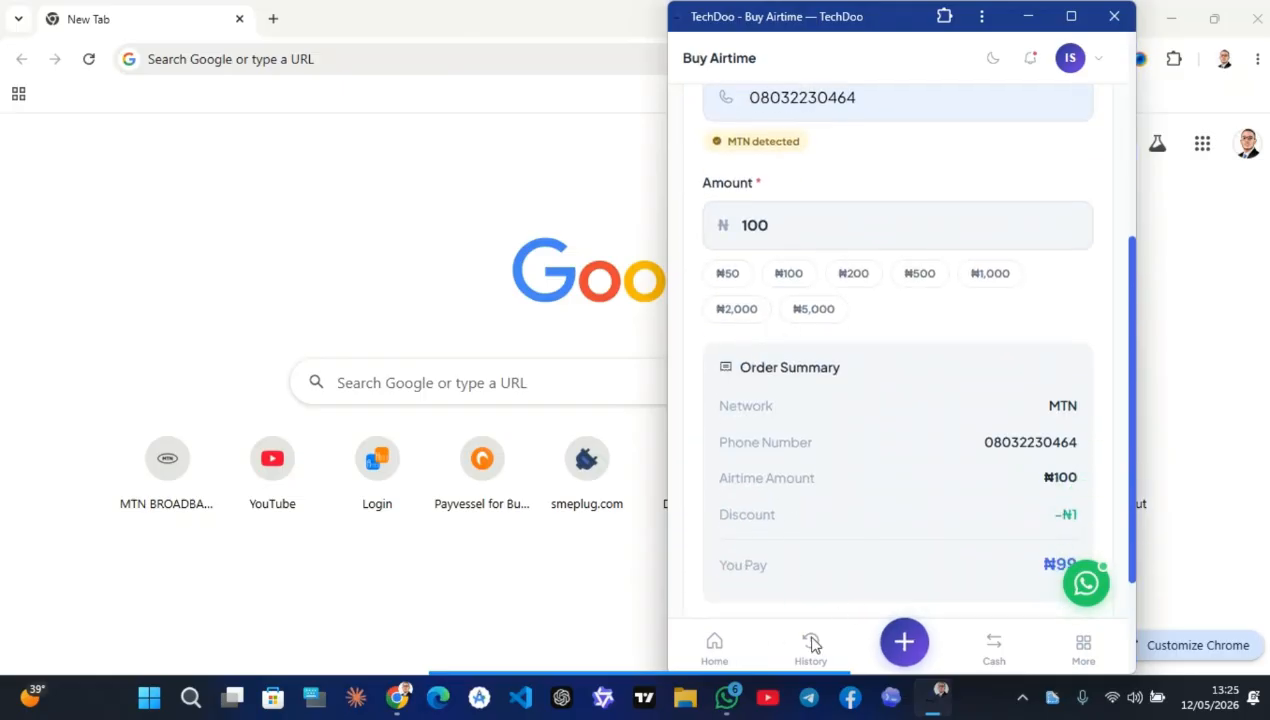
Return Home from the airtime and Buy Data pages and scroll the dashboard's balance and services
click(720, 644)
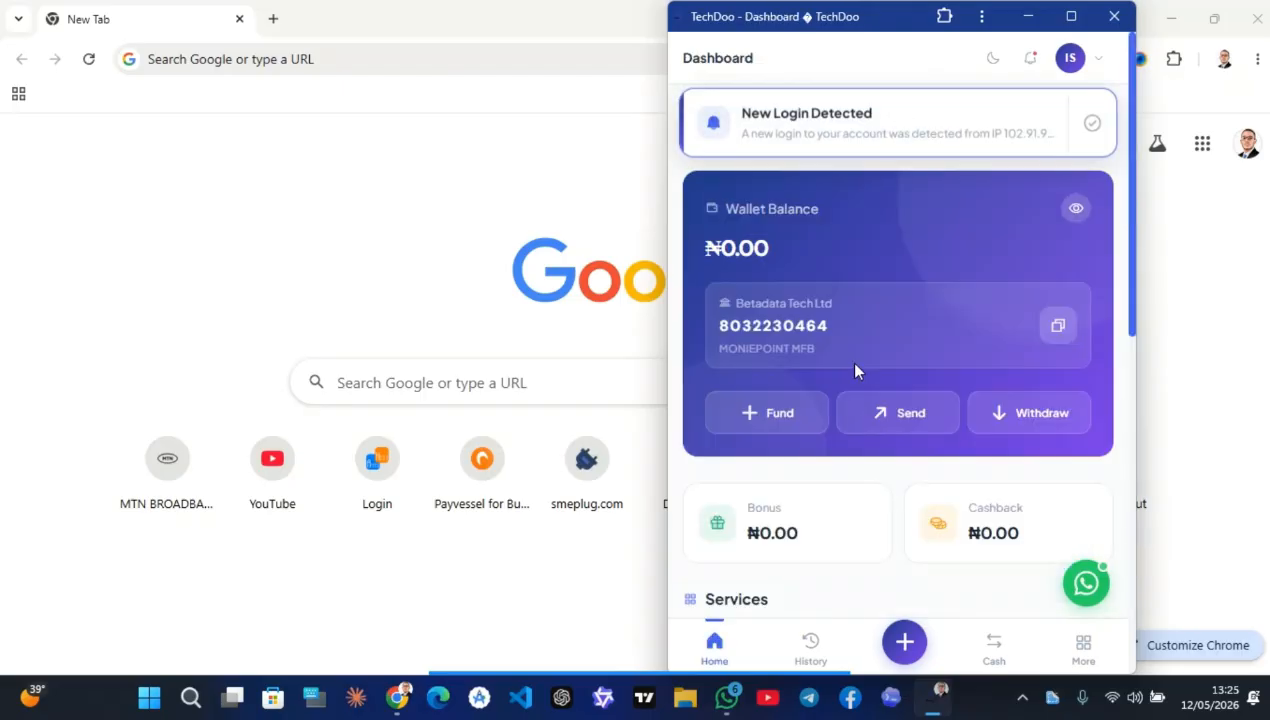
scroll(855, 432, down, 3)
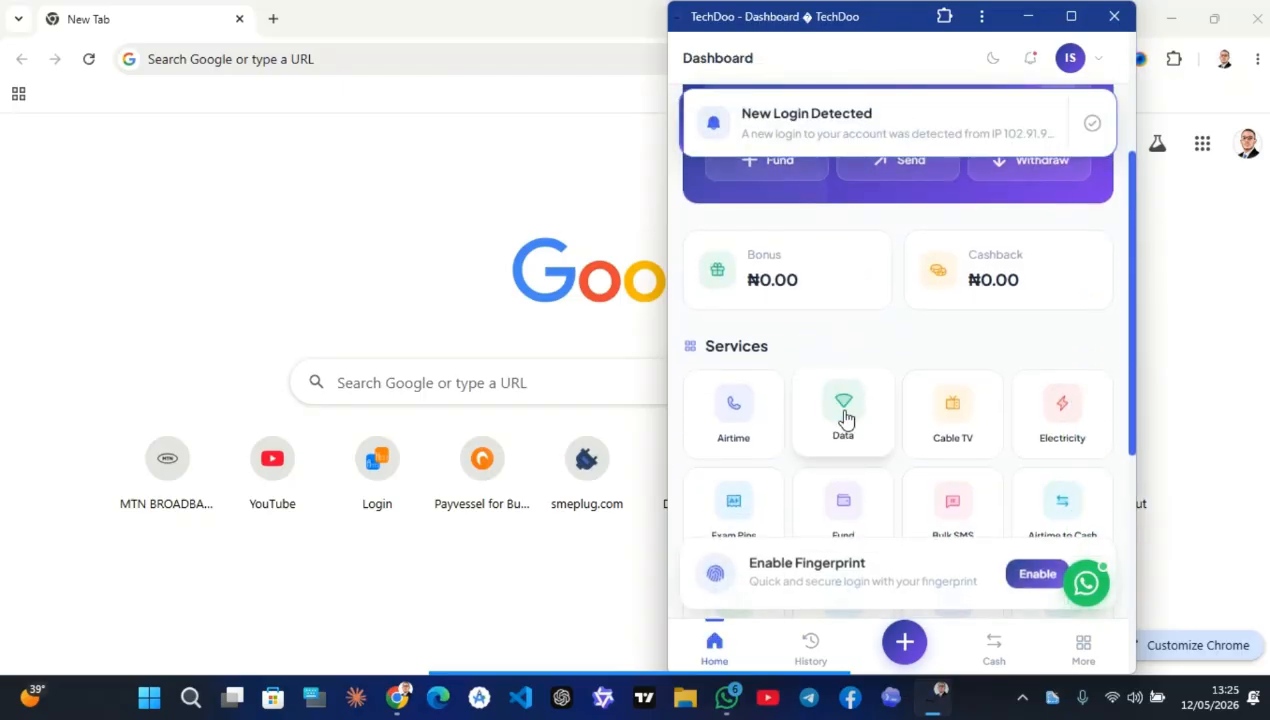
click(720, 640)
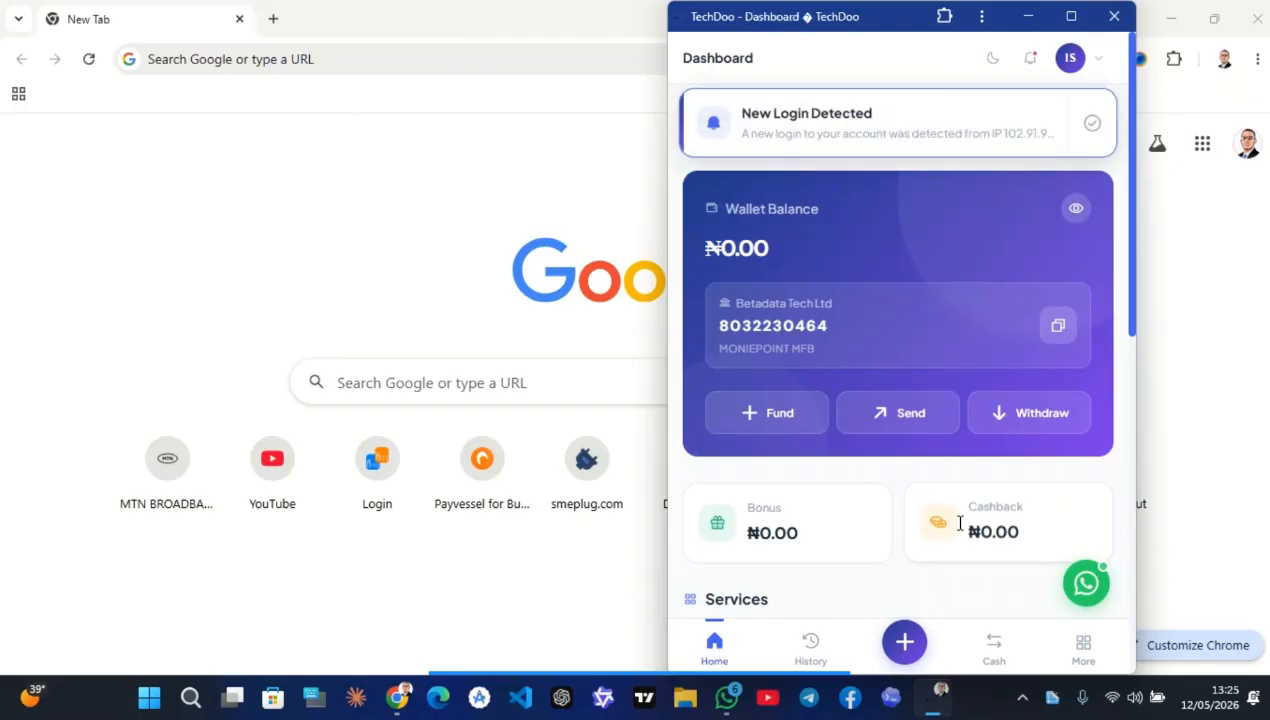
scroll(873, 372, down, 2)
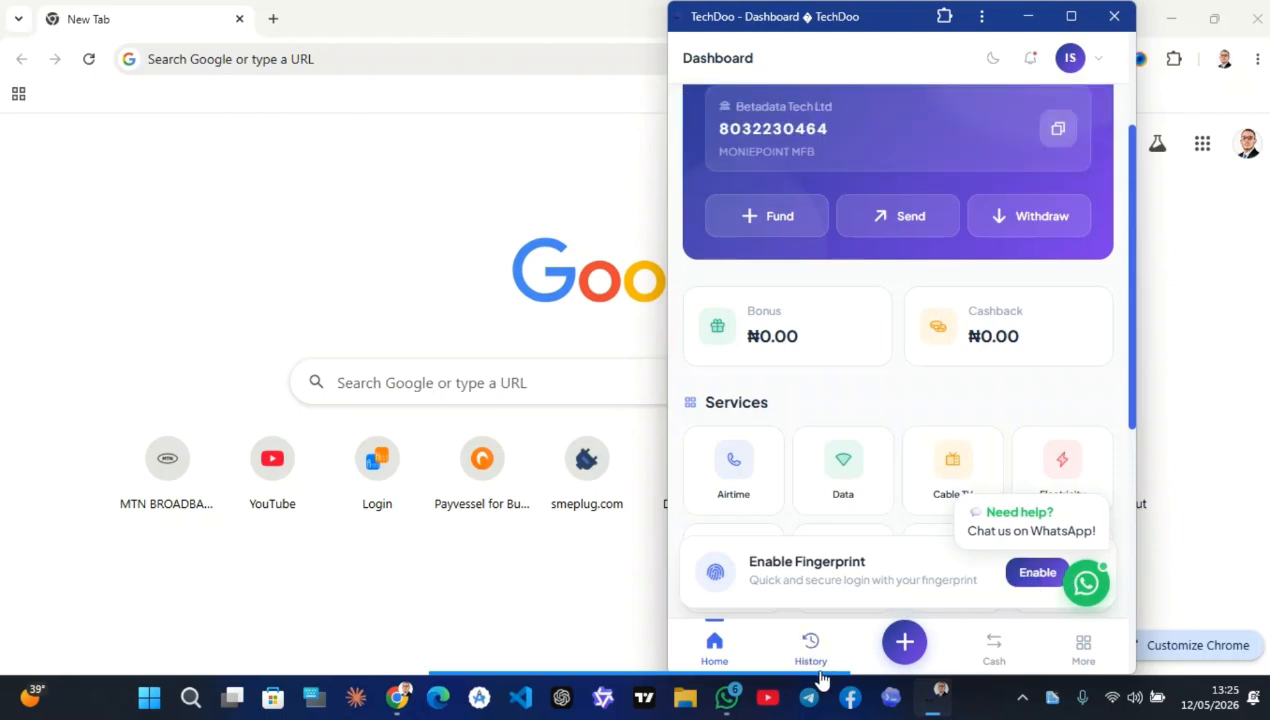
mouse_move(695, 680)
click(752, 658)
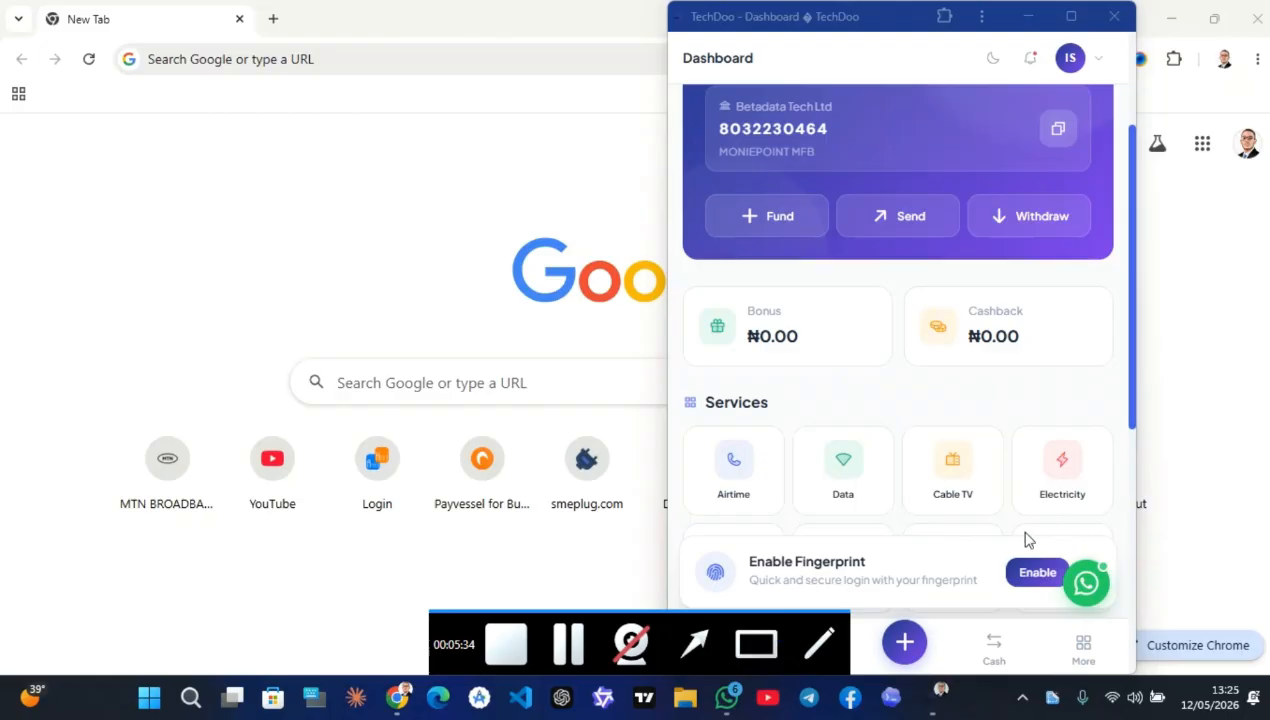
drag(1016, 524, 1133, 617)
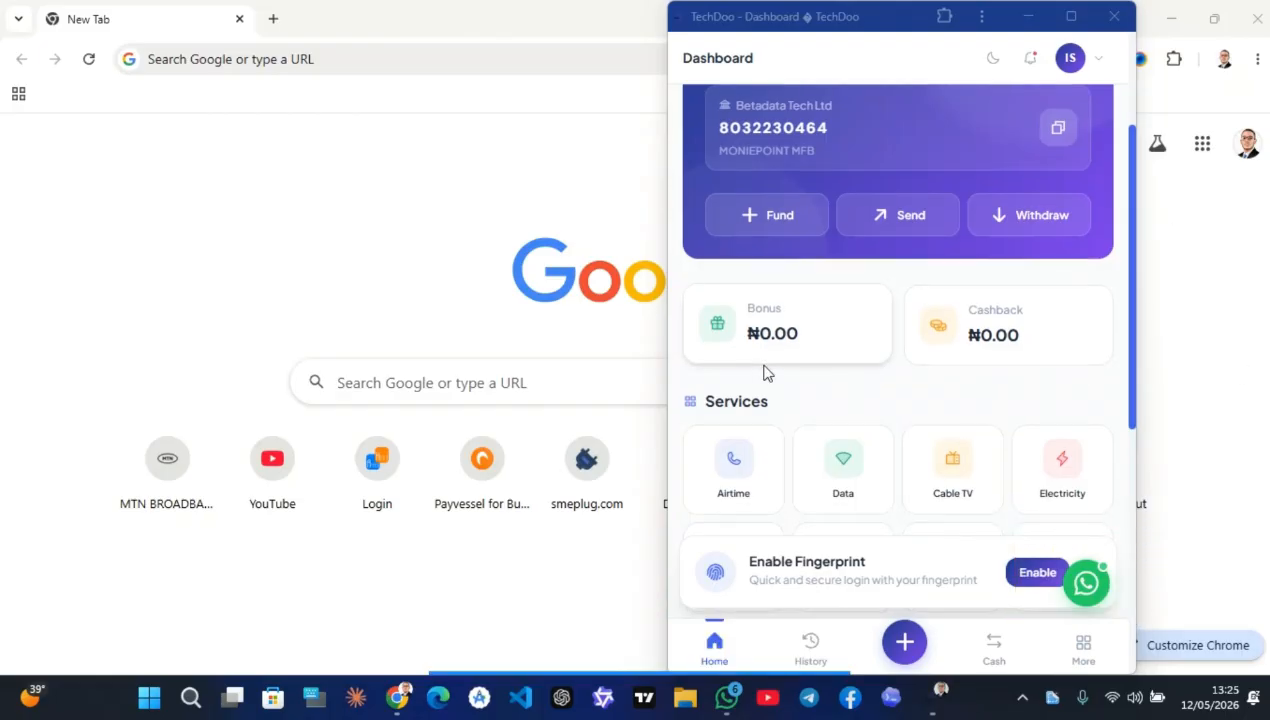
scroll(764, 370, down, 2)
scroll(765, 371, down, 1)
scroll(765, 371, up, 3)
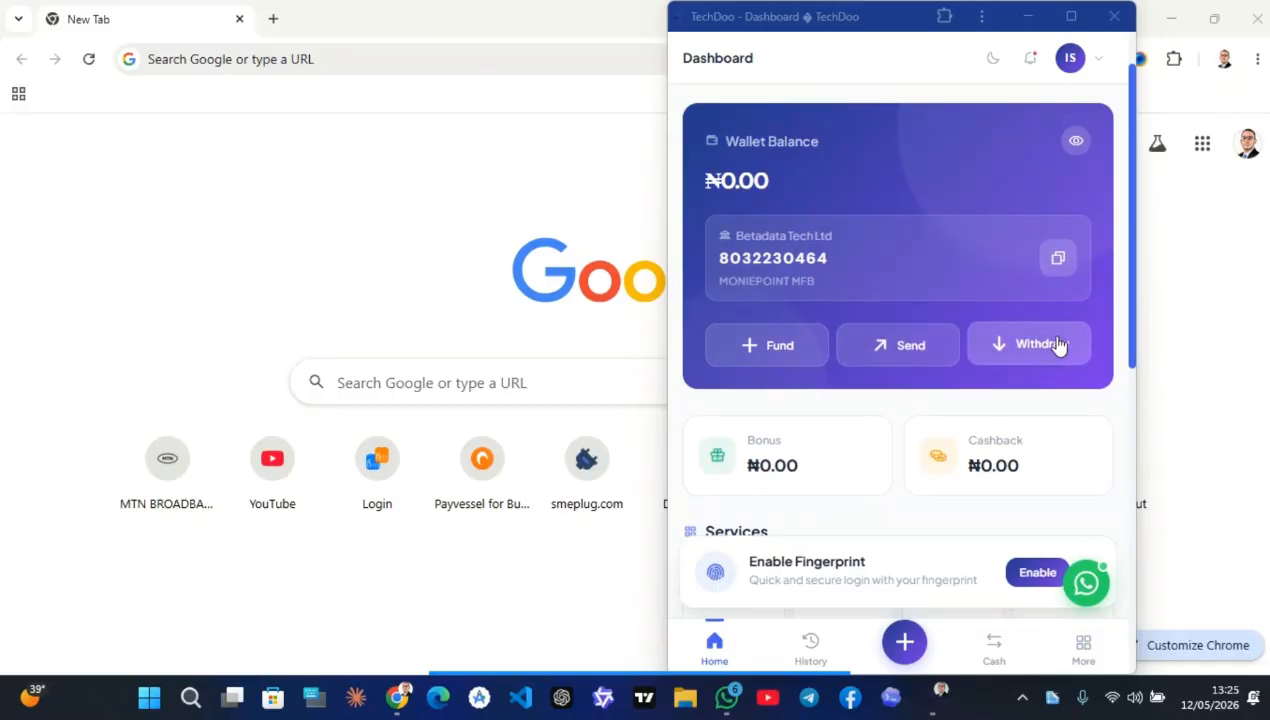
Preview Send Money with a ₦1,000 amount, go back Home, and move the window left
click(883, 336)
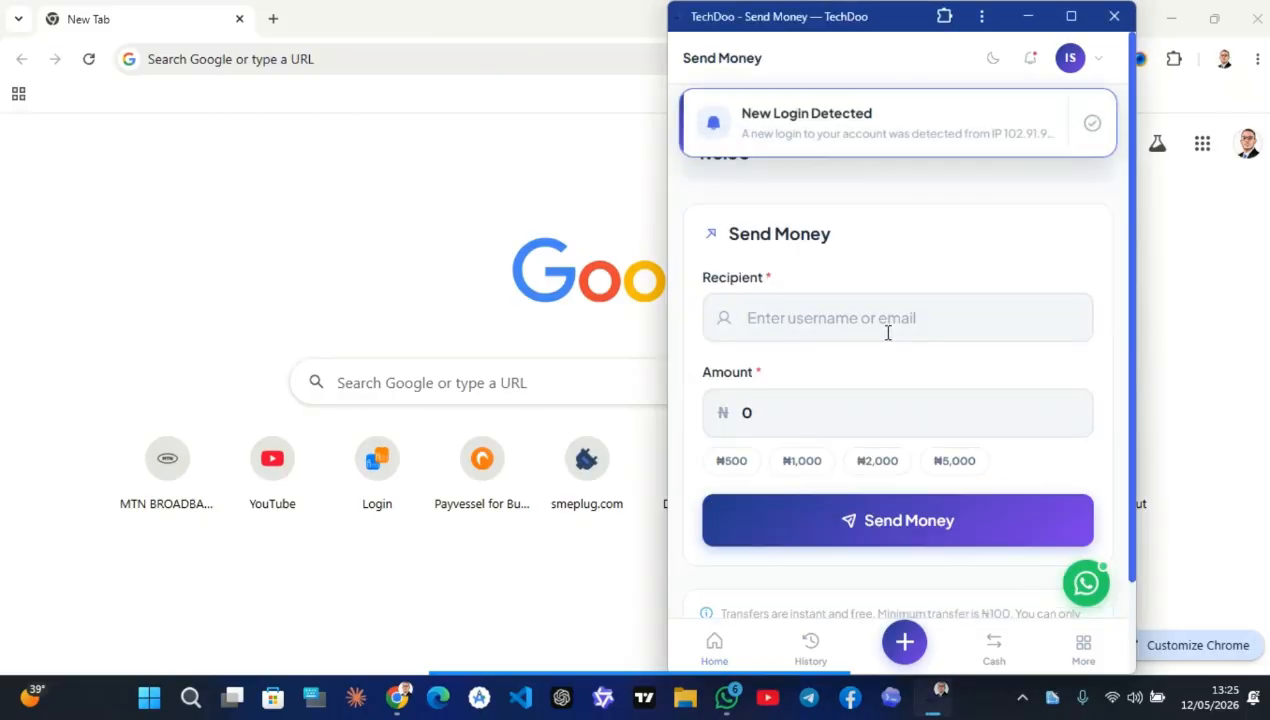
scroll(791, 313, down, 2)
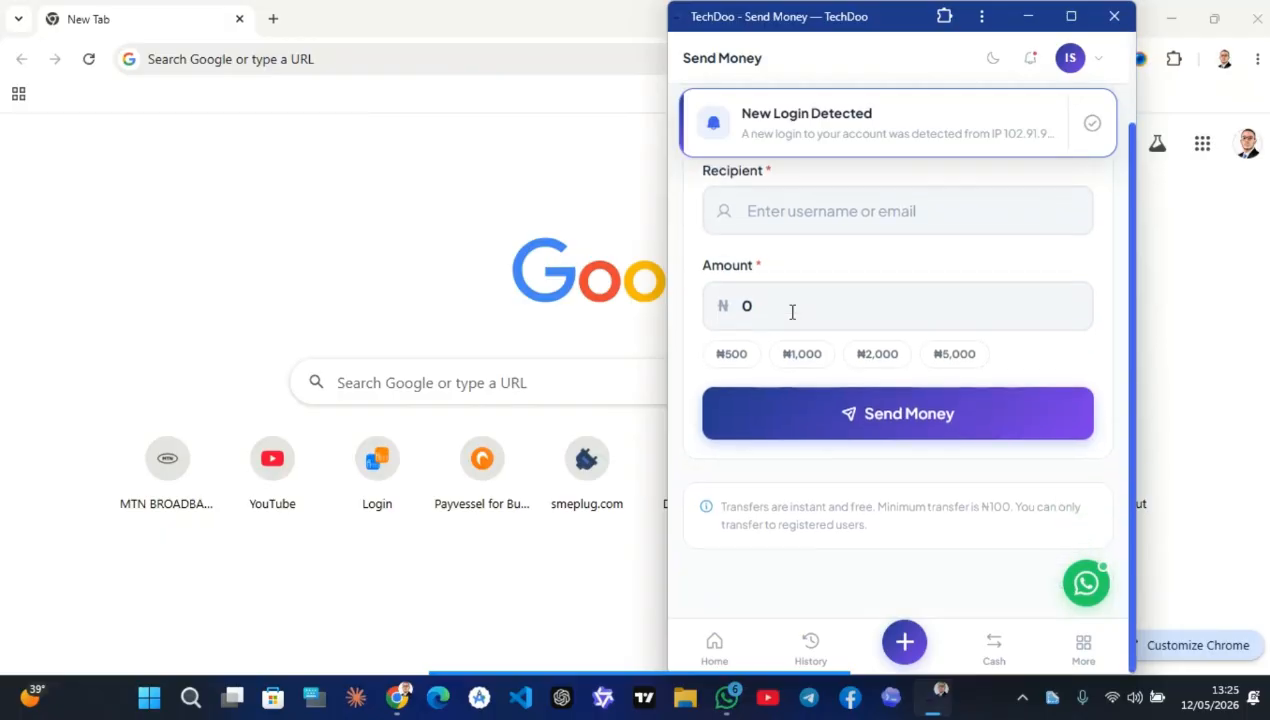
click(811, 362)
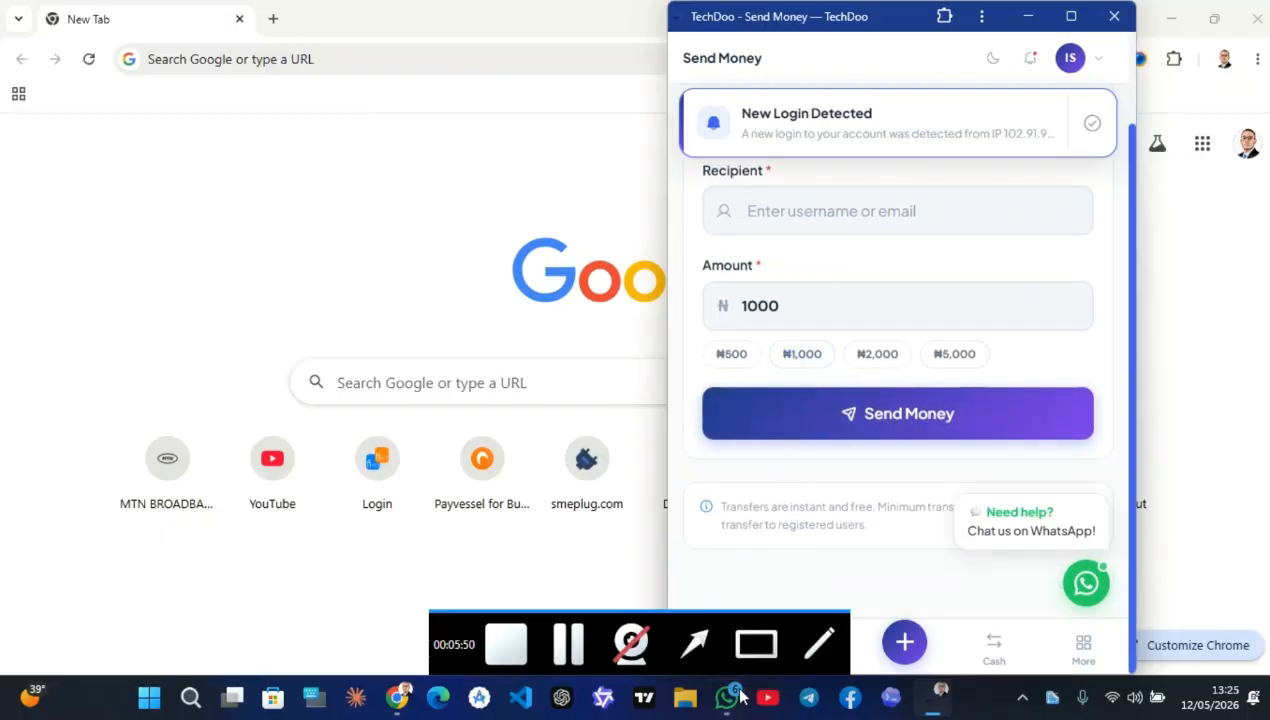
double_click(743, 575)
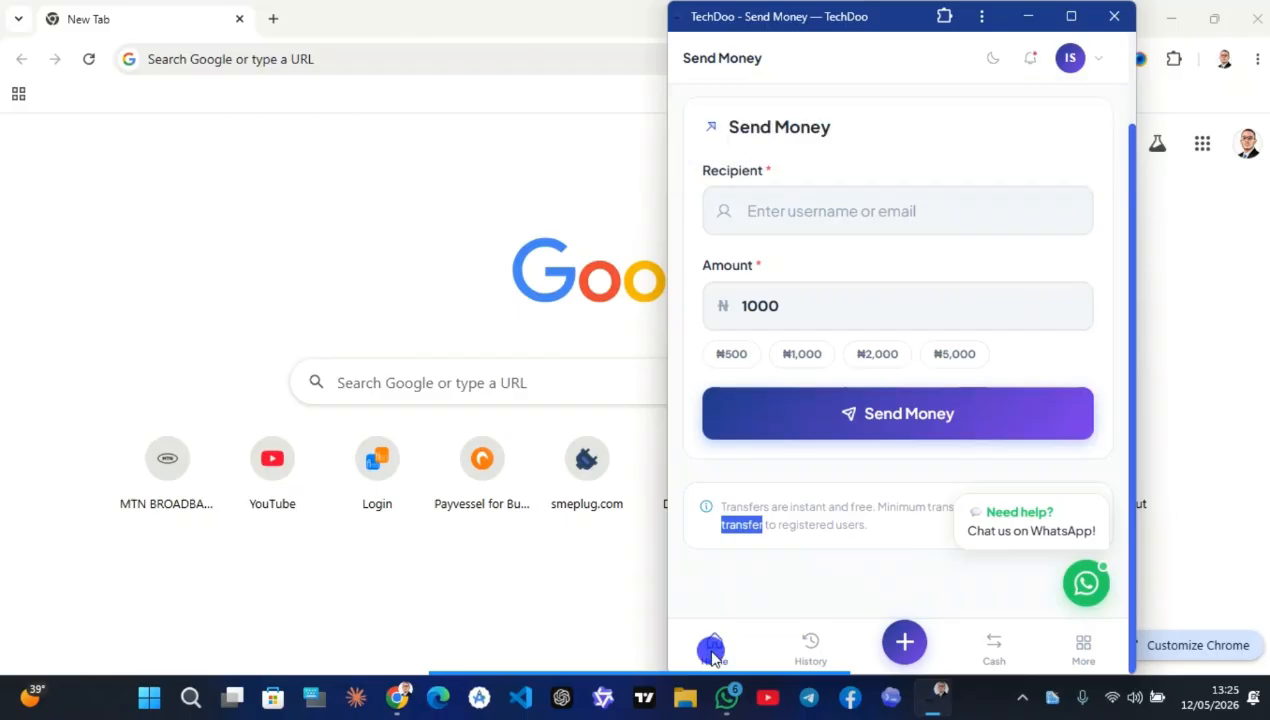
drag(866, 16, 755, 16)
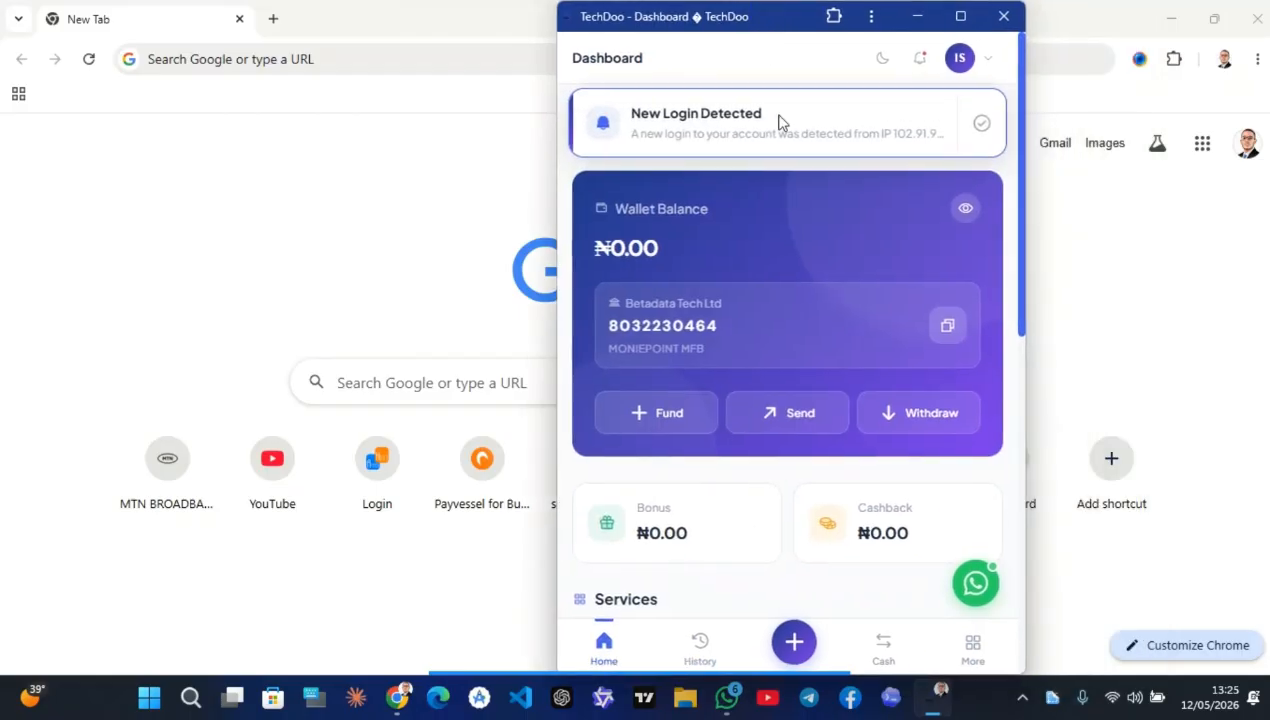
On the Withdraw page, open Add New Bank Account and choose Access Bank as the bank name
click(913, 414)
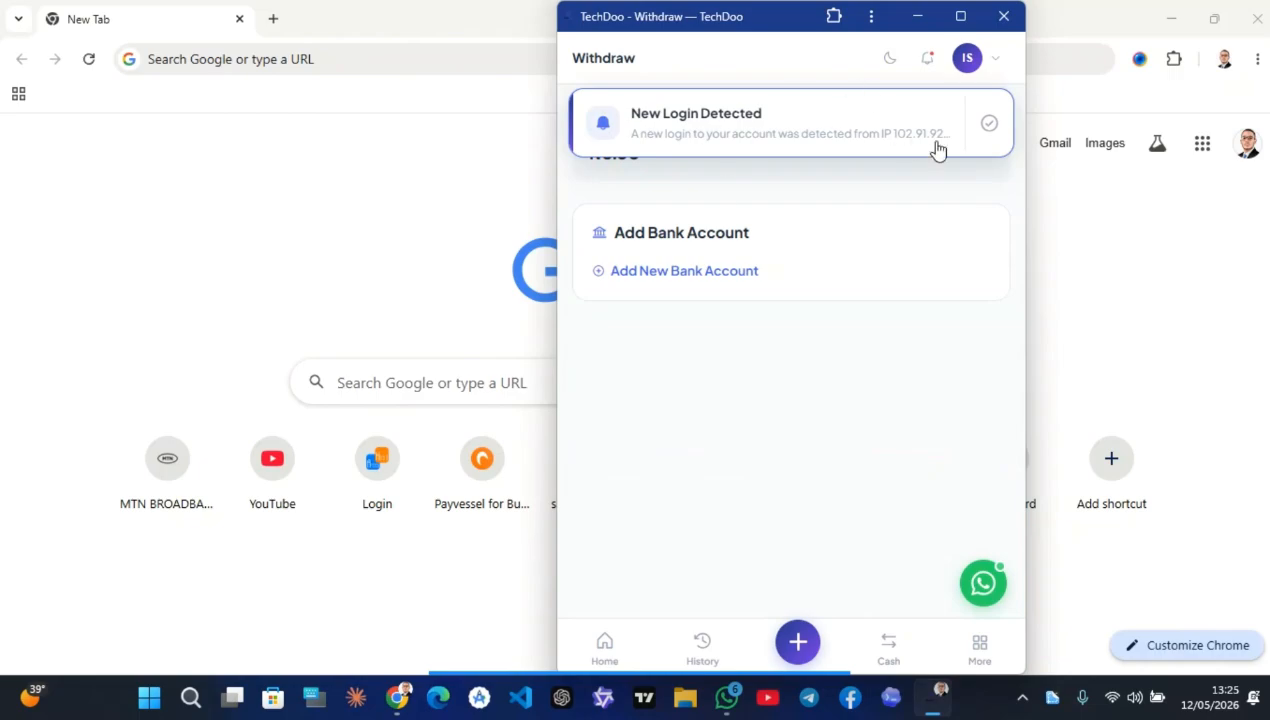
click(686, 276)
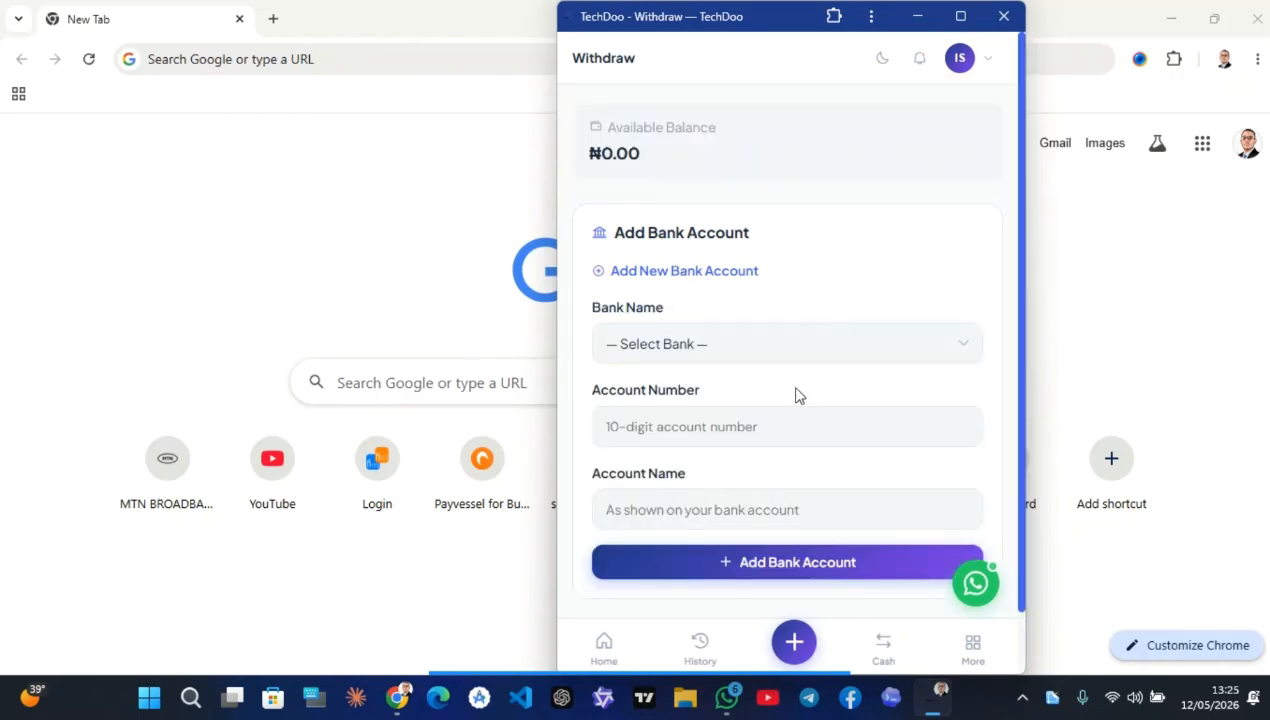
click(698, 334)
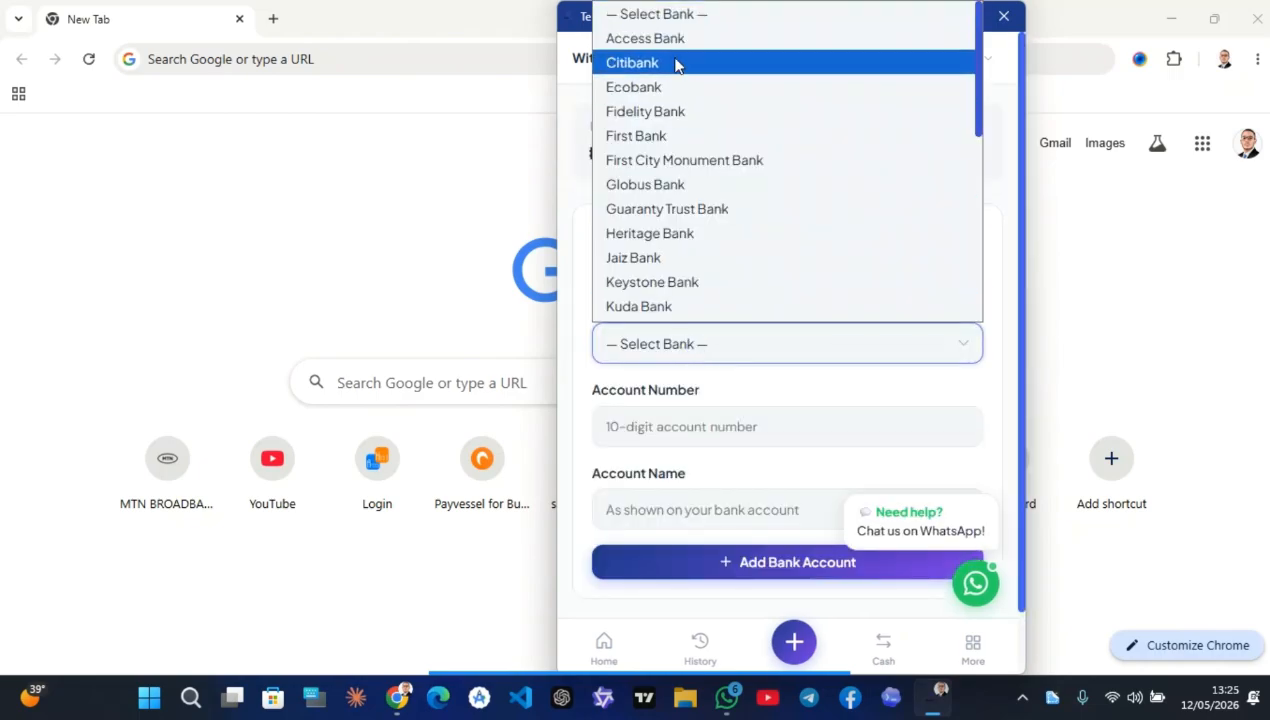
click(672, 40)
click(627, 392)
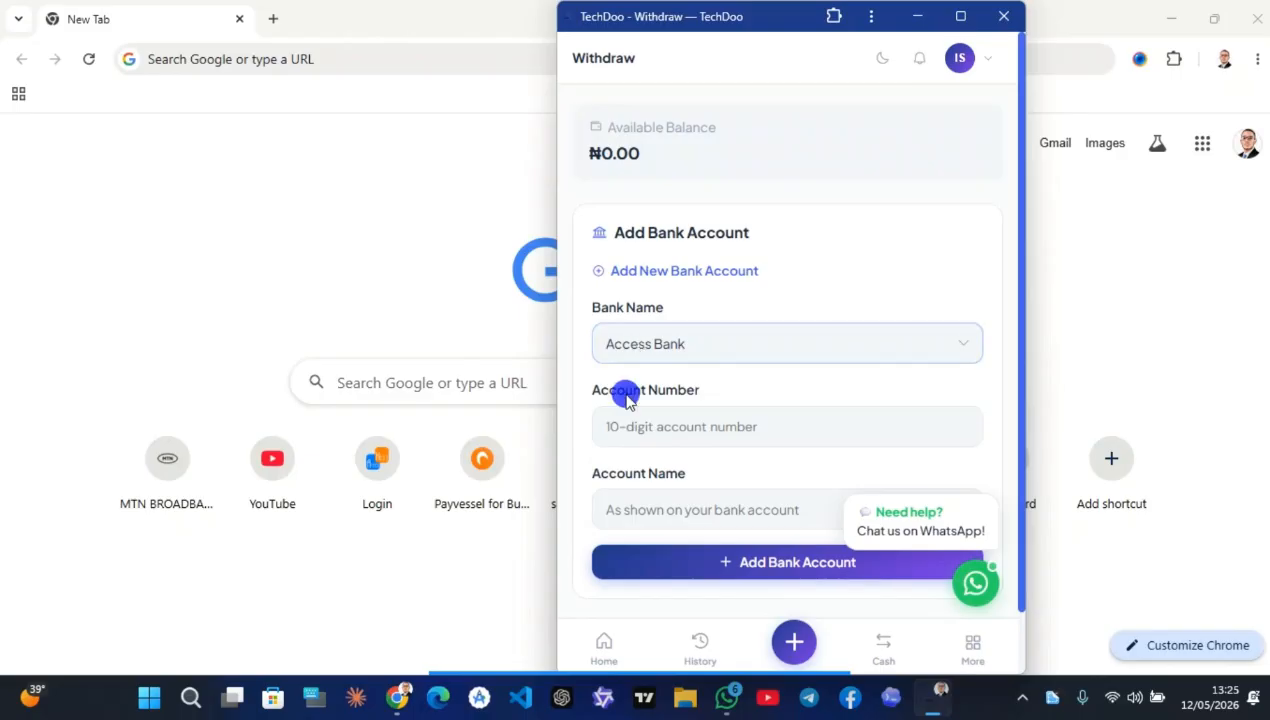
Browse the bank list again, keep Access Bank, and return to the user dashboard
click(665, 355)
scroll(709, 193, down, 5)
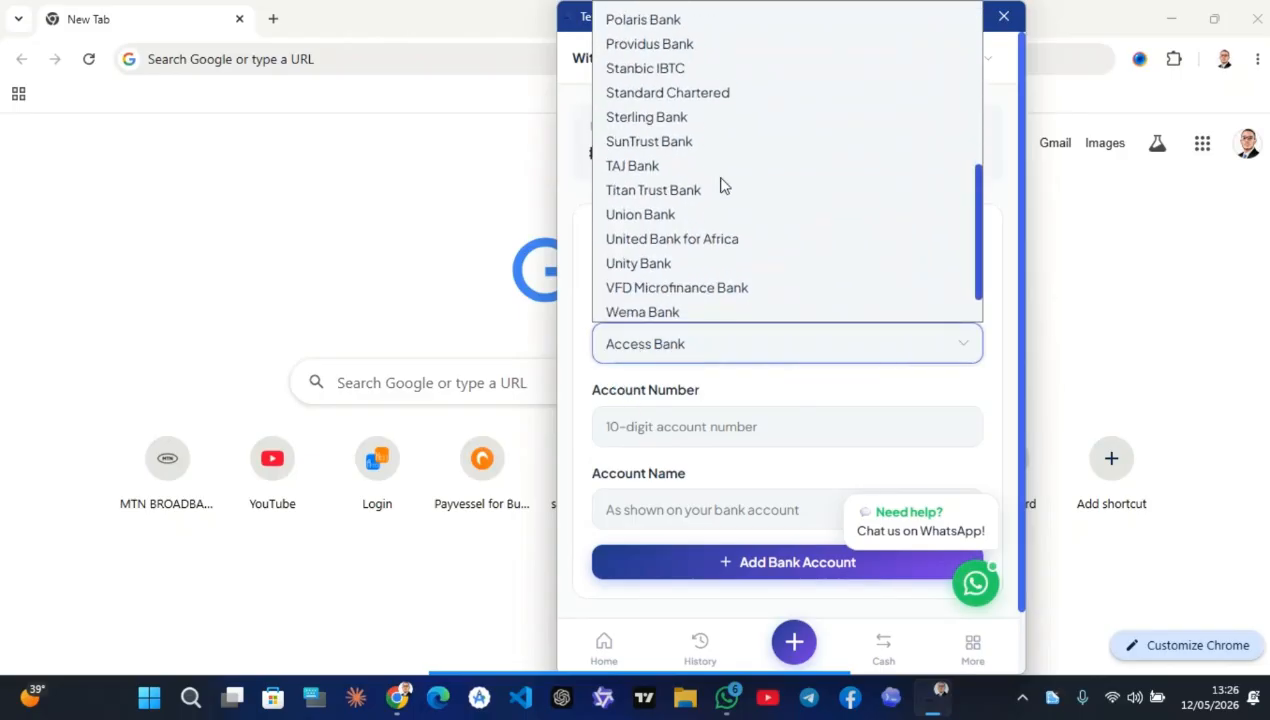
scroll(695, 218, down, 1)
scroll(685, 210, up, 5)
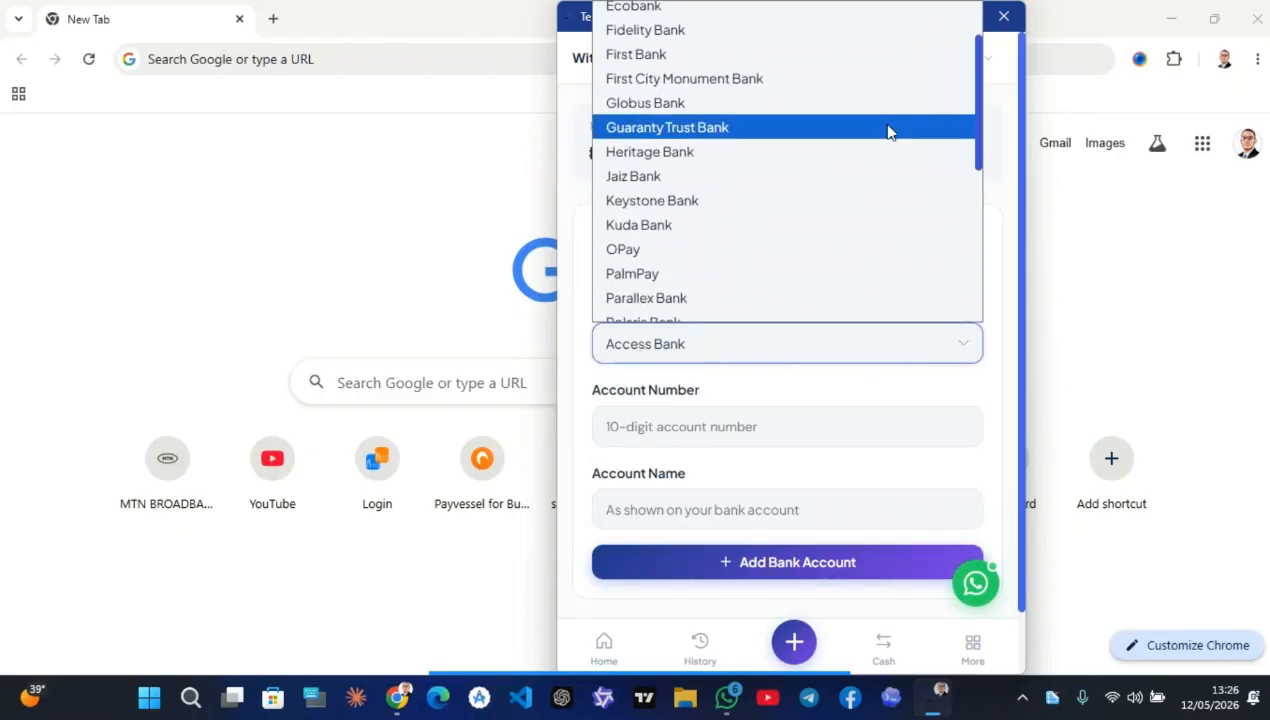
click(975, 370)
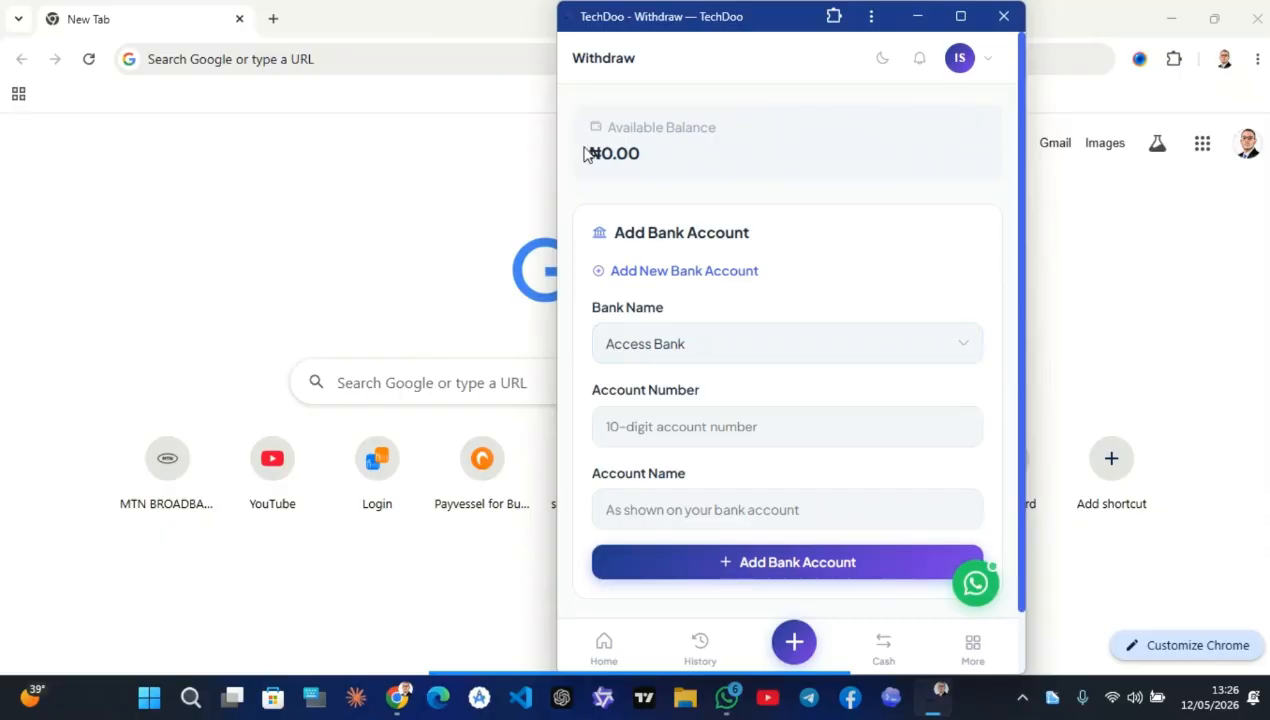
click(579, 556)
click(604, 647)
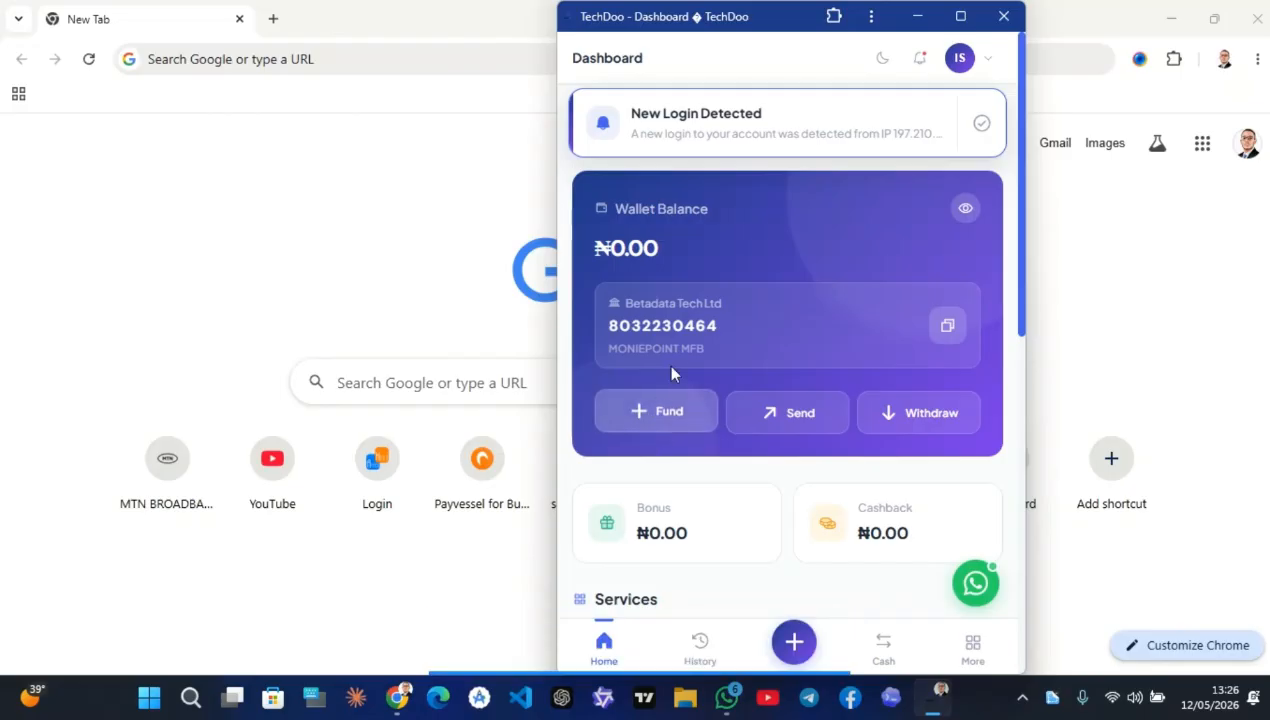
Copy the wallet's funding account number, then open Fund Wallet and select BillStack Transfer
click(950, 327)
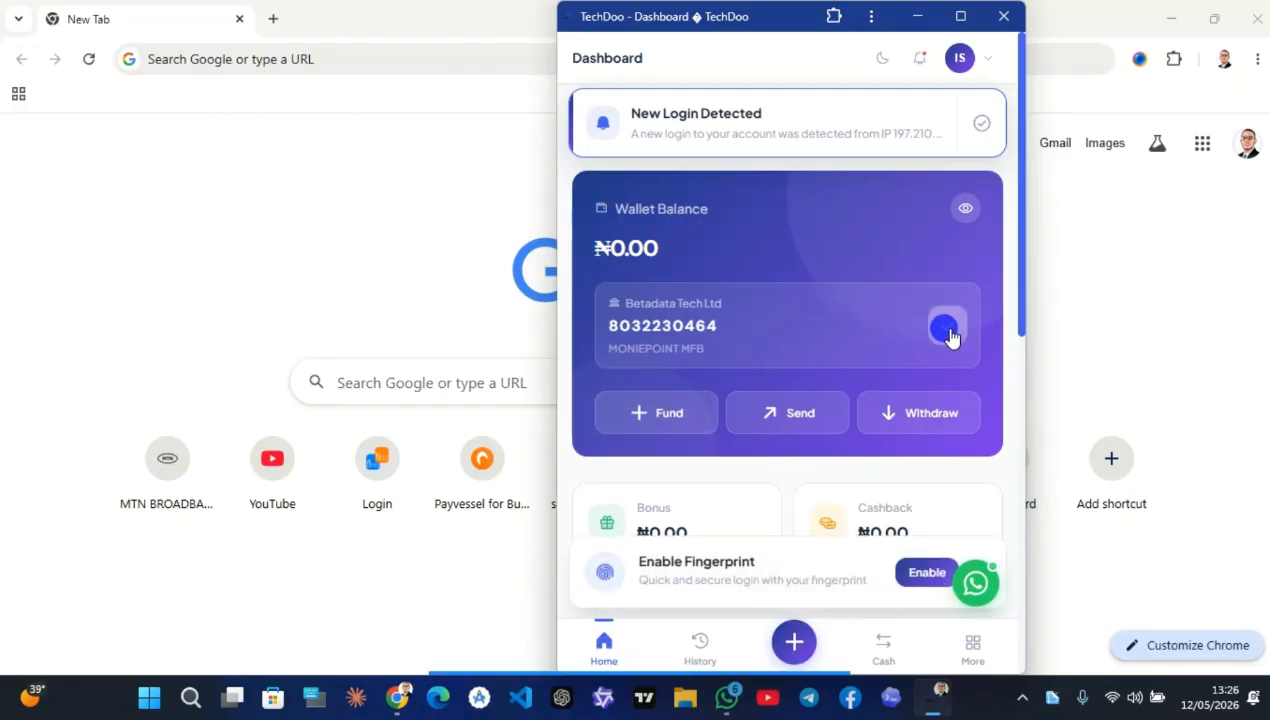
click(660, 410)
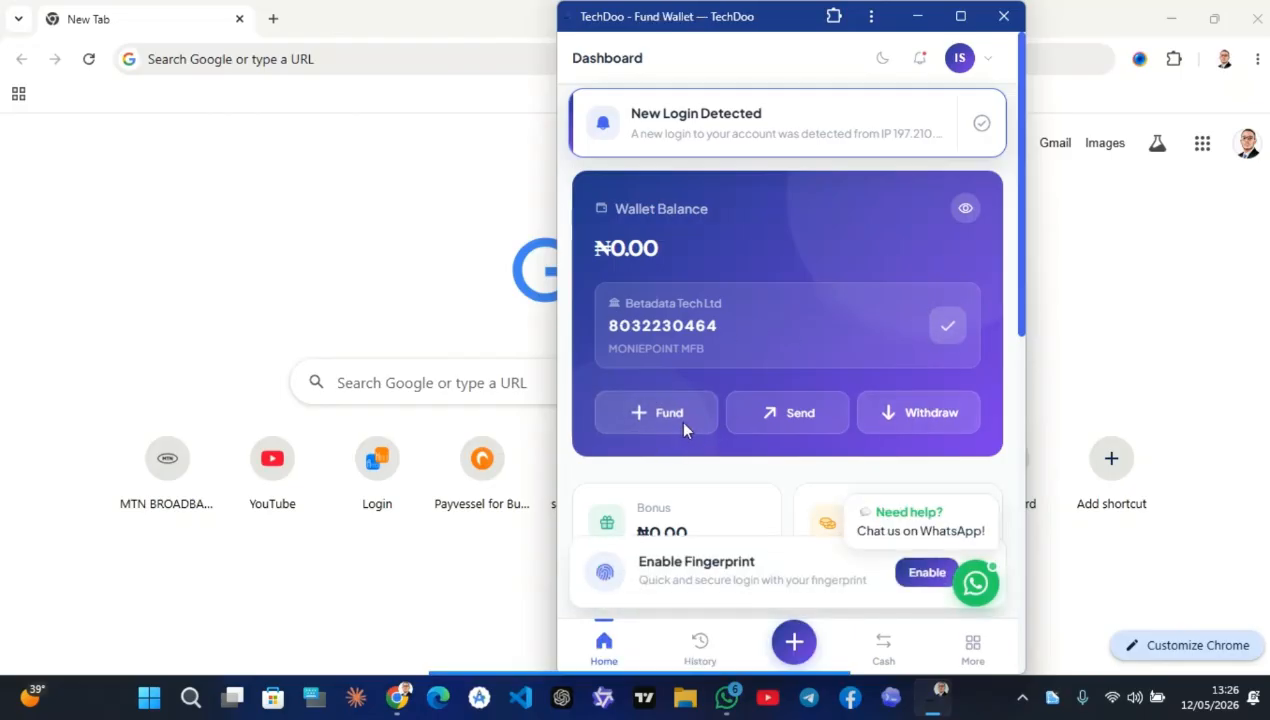
scroll(718, 338, down, 1)
scroll(721, 333, down, 1)
click(884, 268)
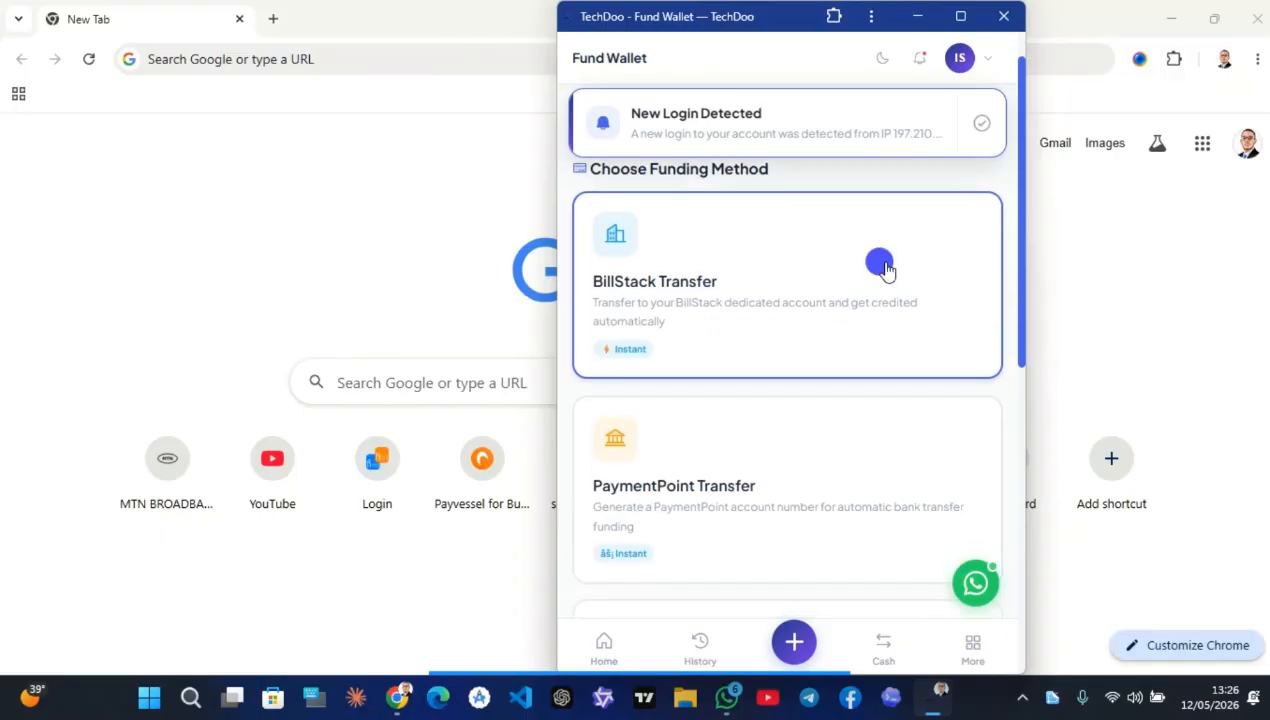
scroll(735, 468, down, 9)
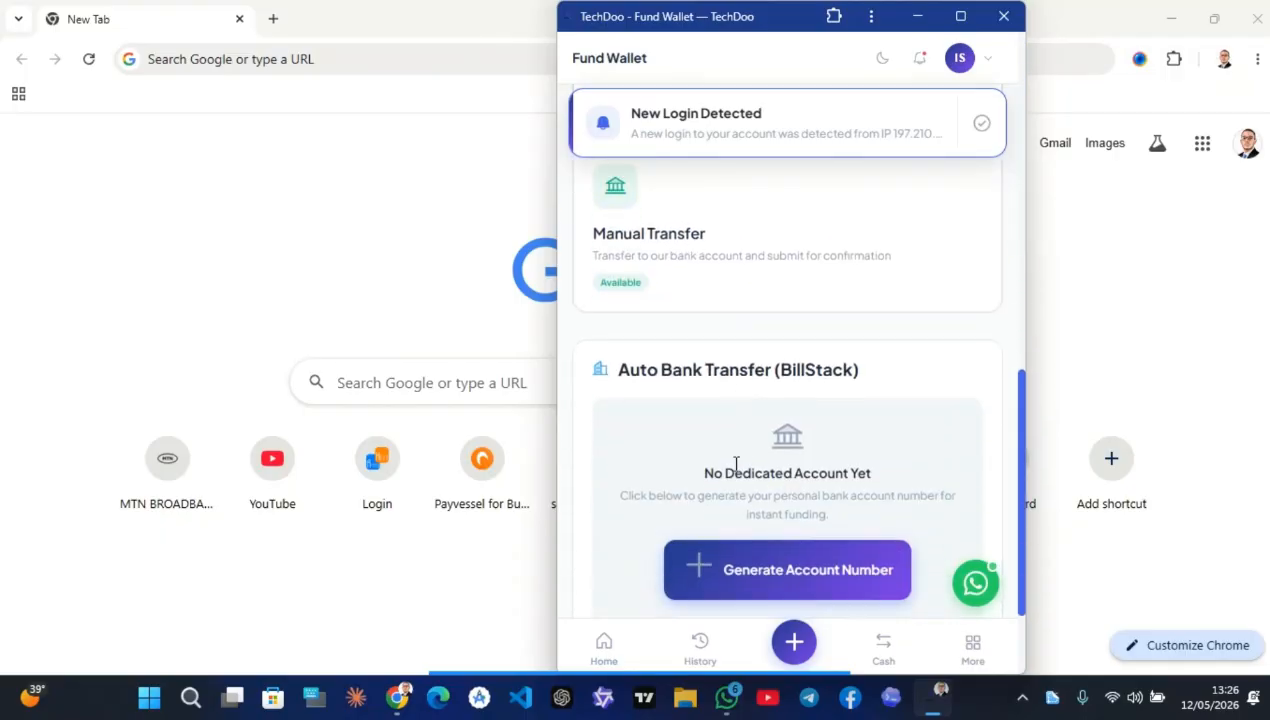
scroll(737, 474, up, 4)
Compare PayVessel, manual bank transfer and Paystack card funding, settle on PayVessel, then go Home
click(751, 318)
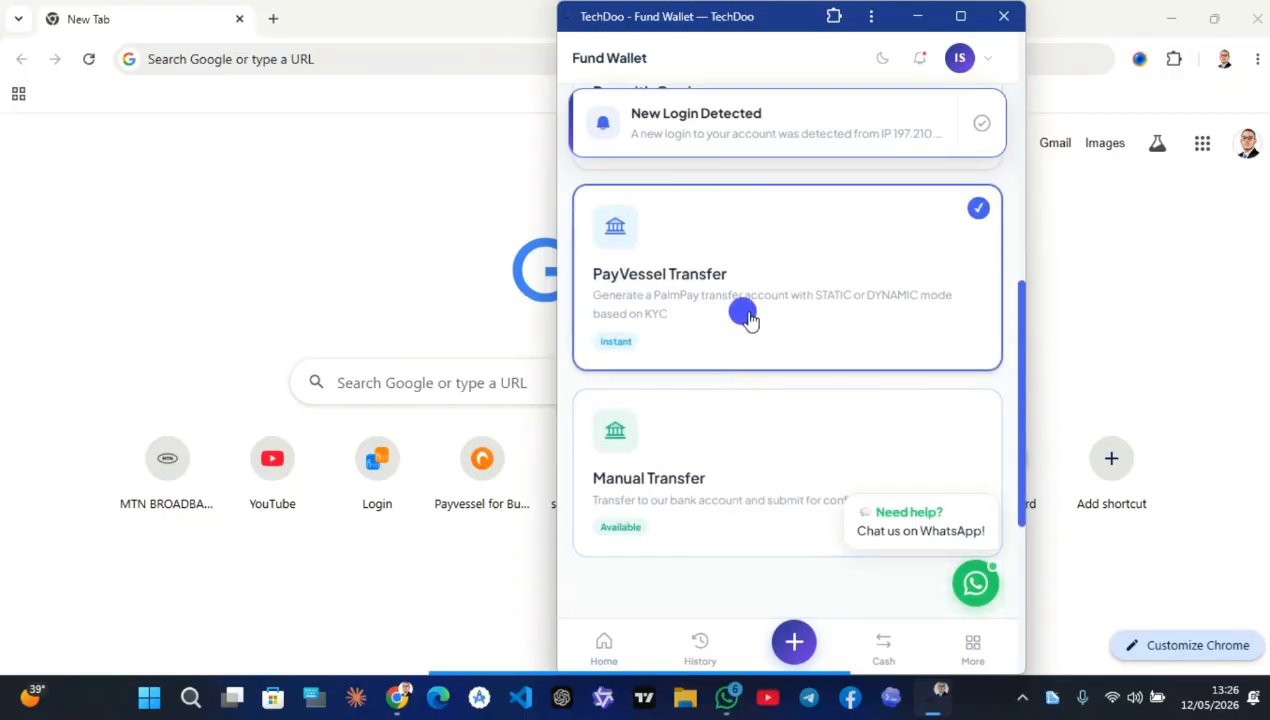
click(786, 224)
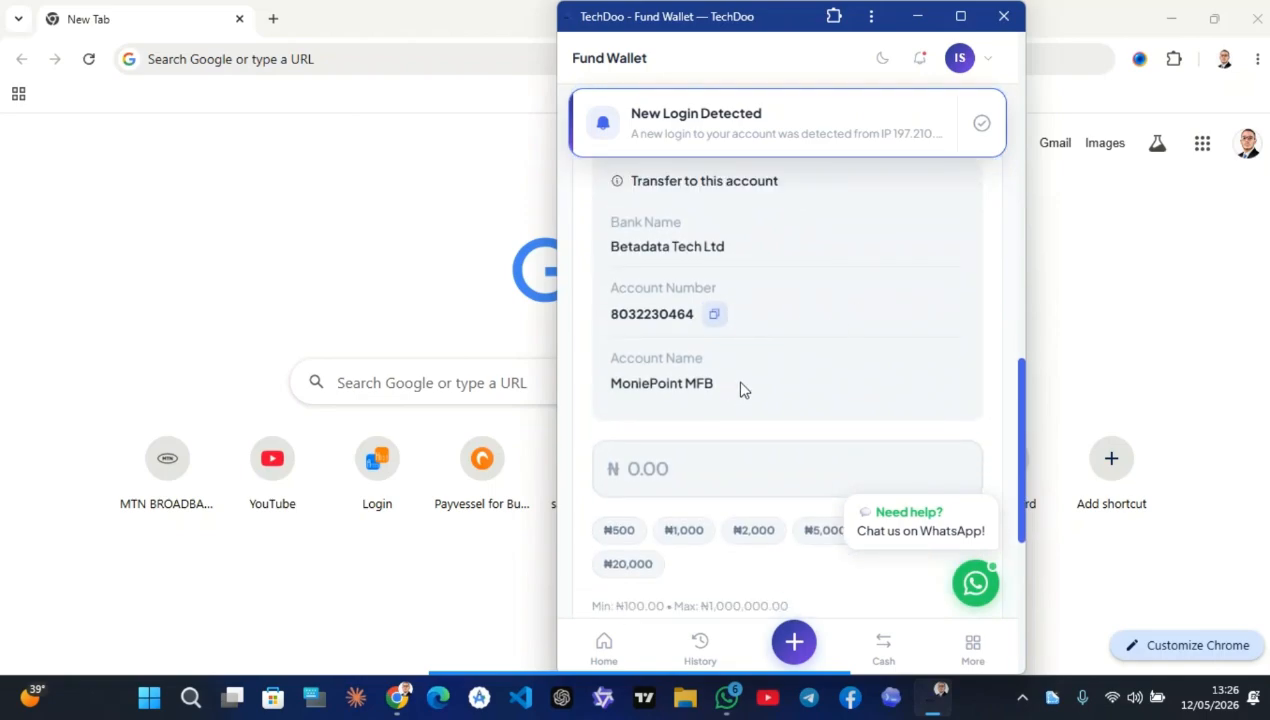
scroll(755, 347, up, 4)
scroll(751, 349, up, 2)
click(746, 224)
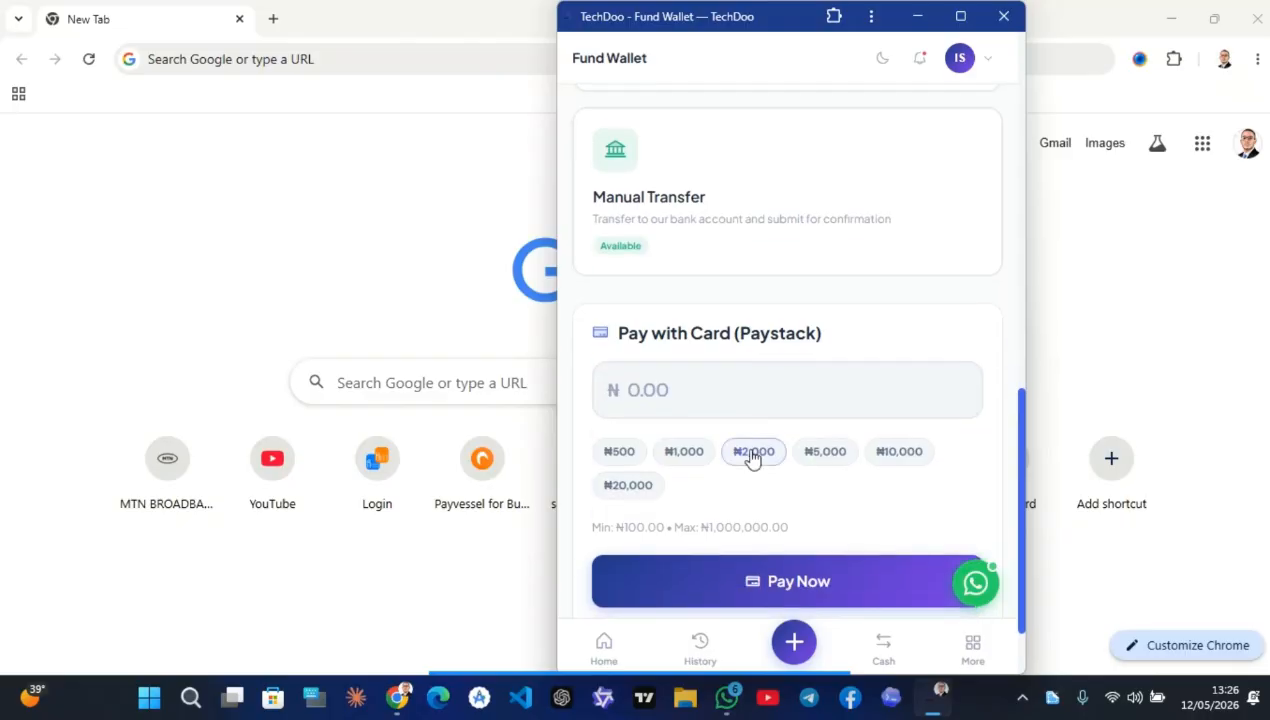
scroll(755, 400, up, 4)
click(703, 410)
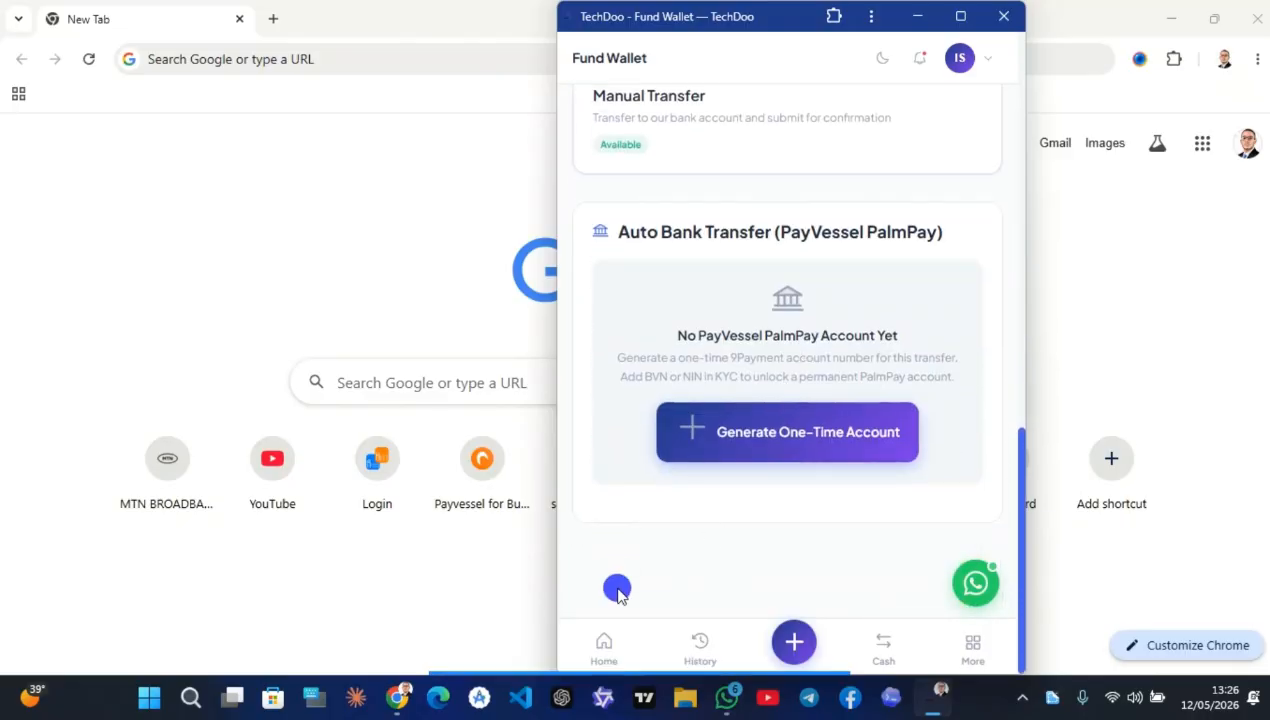
click(616, 640)
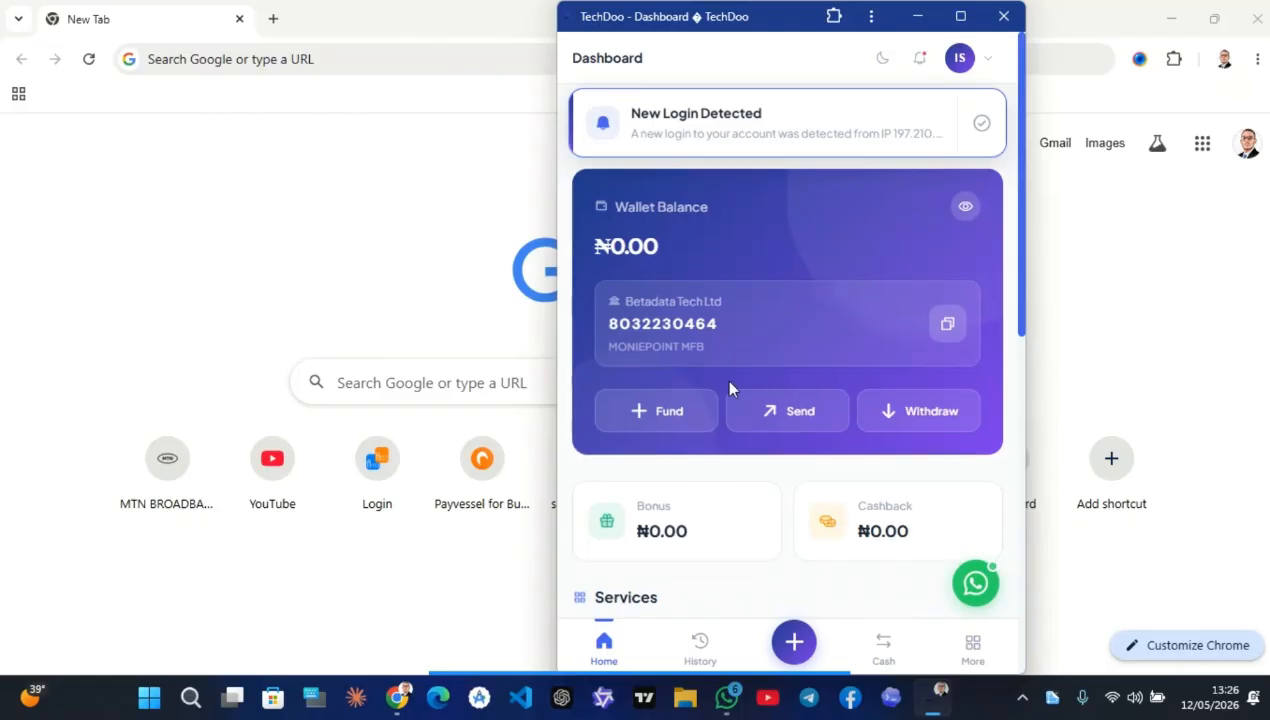
Open Print NIN from Services and choose a Premium Slip looked up by phone number
scroll(728, 385, down, 3)
scroll(732, 390, down, 2)
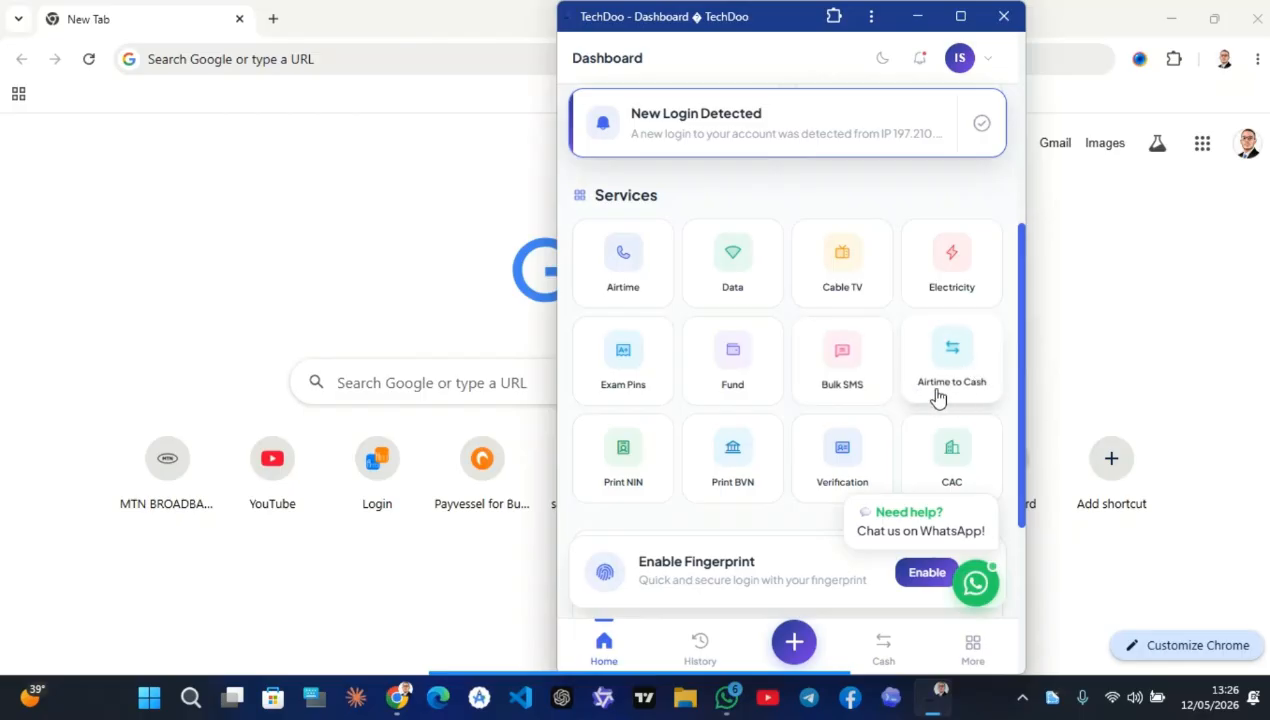
click(624, 452)
scroll(704, 399, down, 1)
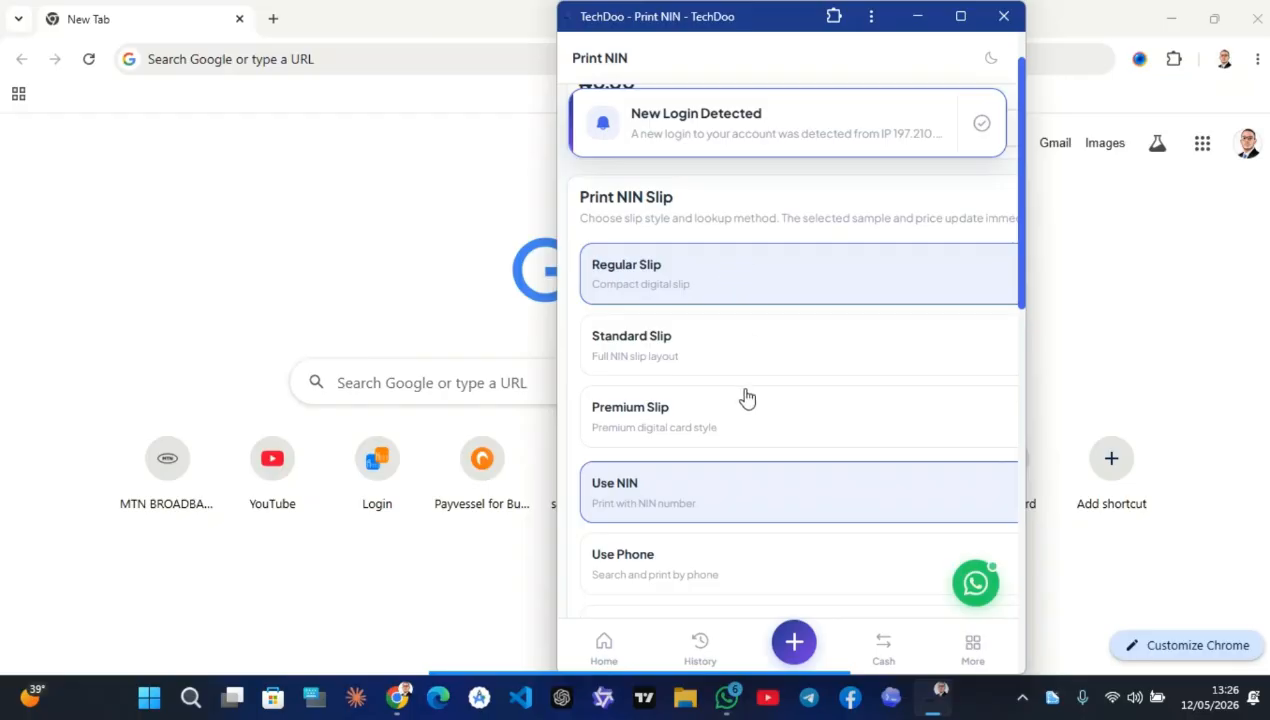
click(706, 418)
scroll(717, 400, down, 3)
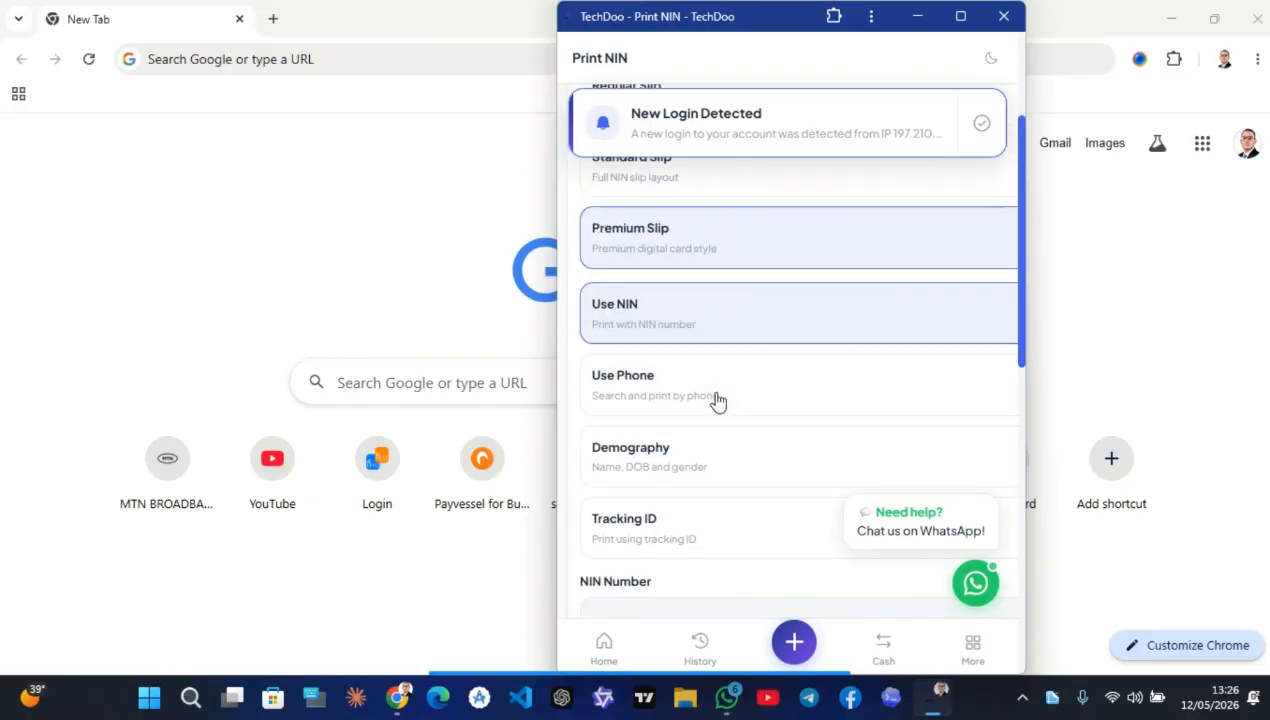
click(711, 375)
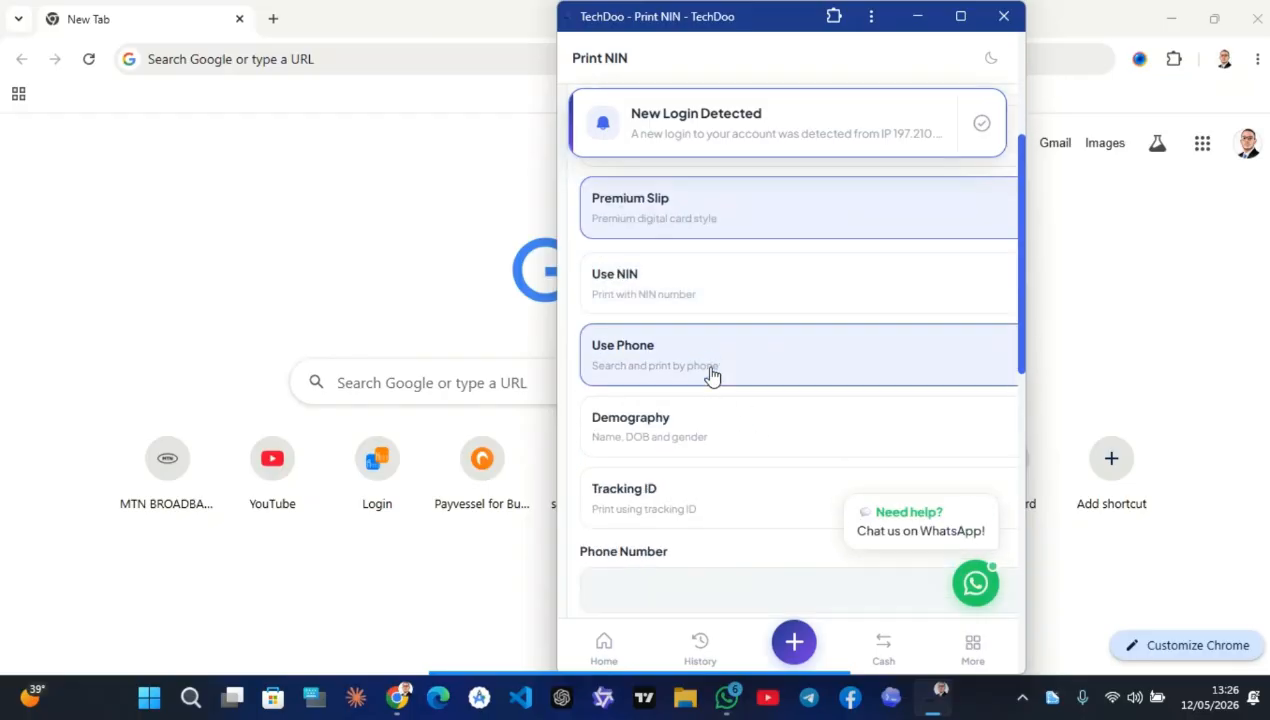
Widen the app window to show the full ₦500.00 sample slip, then minimize Chrome
scroll(733, 493, down, 4)
scroll(735, 494, down, 5)
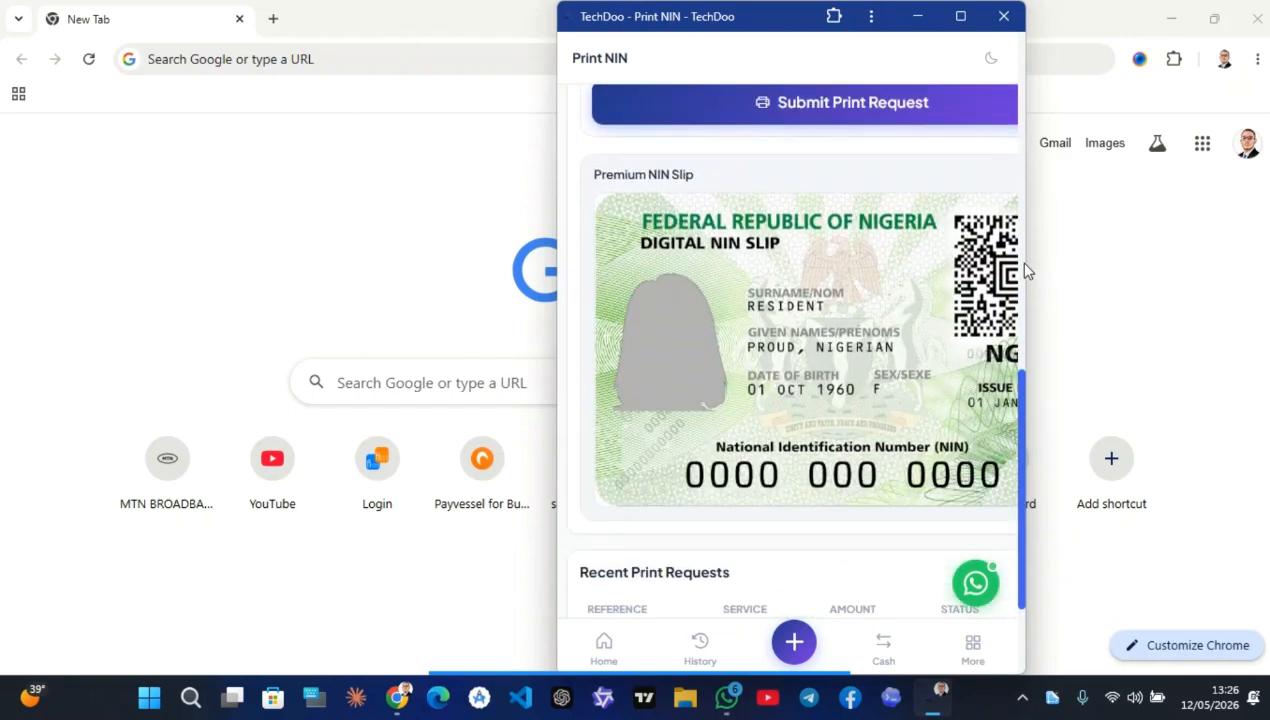
drag(1025, 270, 1266, 232)
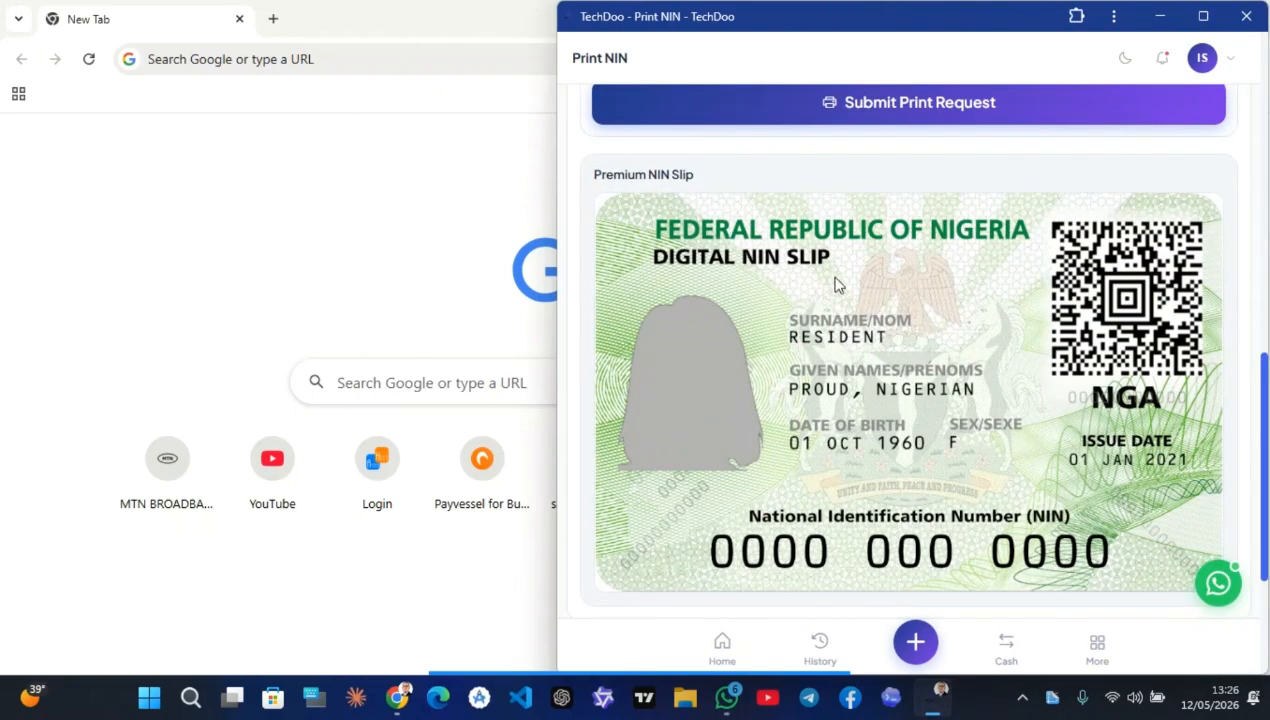
scroll(810, 181, up, 9)
scroll(810, 181, down, 7)
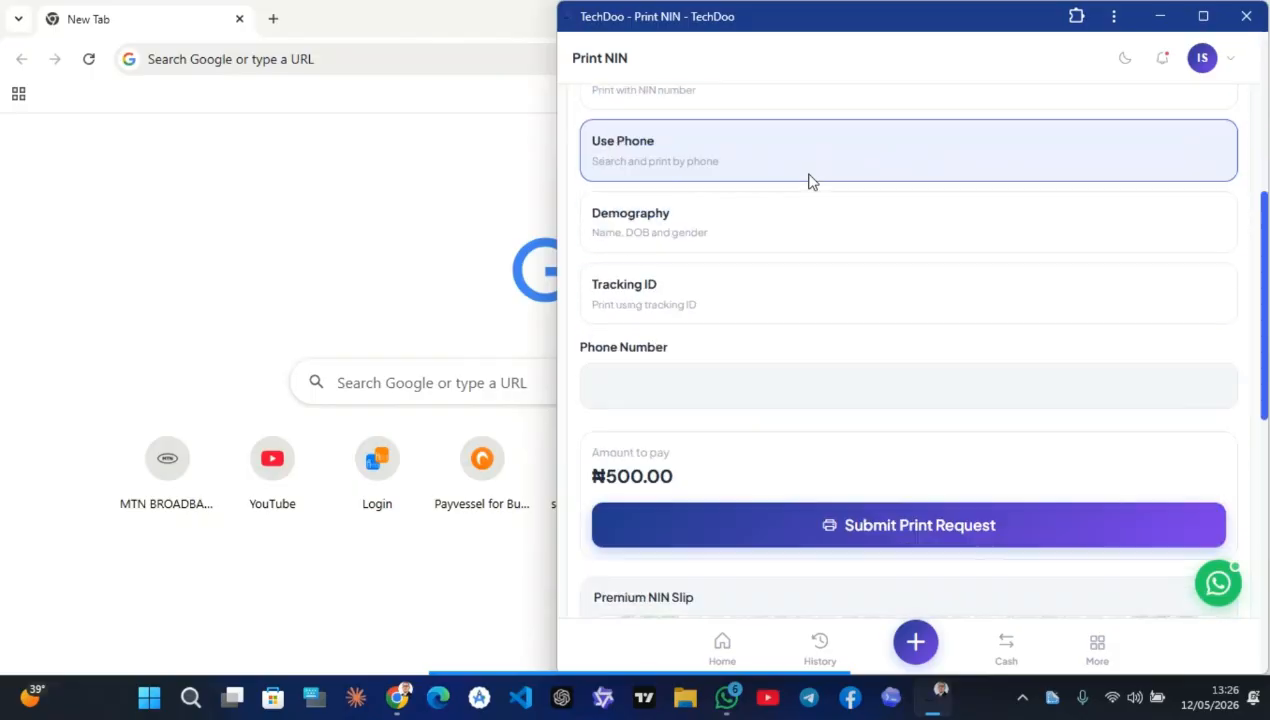
click(402, 700)
click(402, 700)
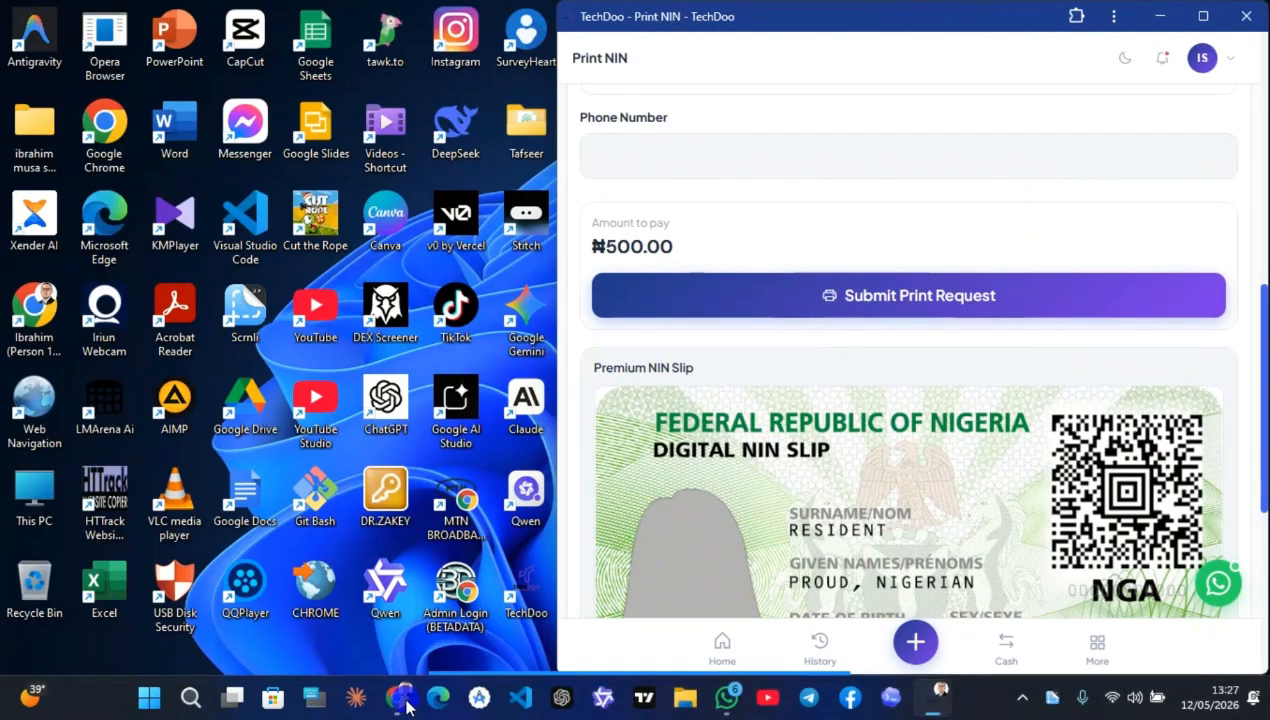
Load techdoo.com.ng in a regular Chrome tab and open its Login page
click(402, 700)
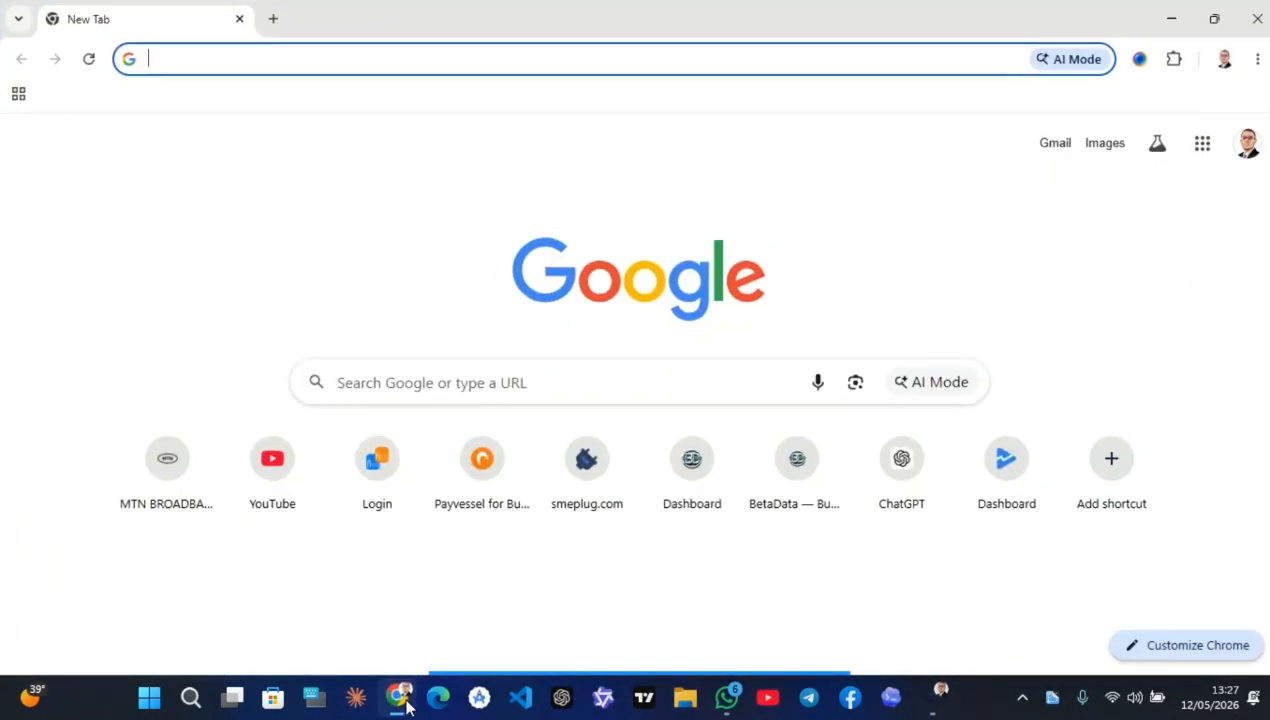
click(326, 50)
text(te)
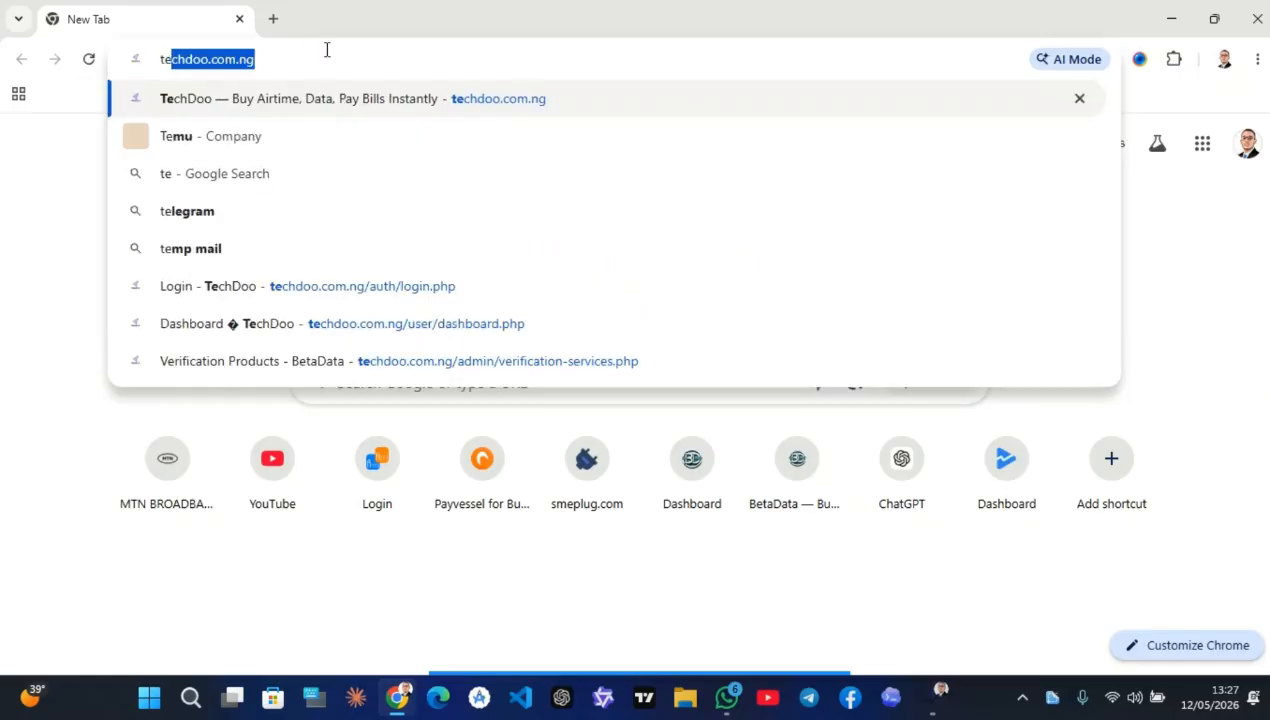
key(Right)
key(Return)
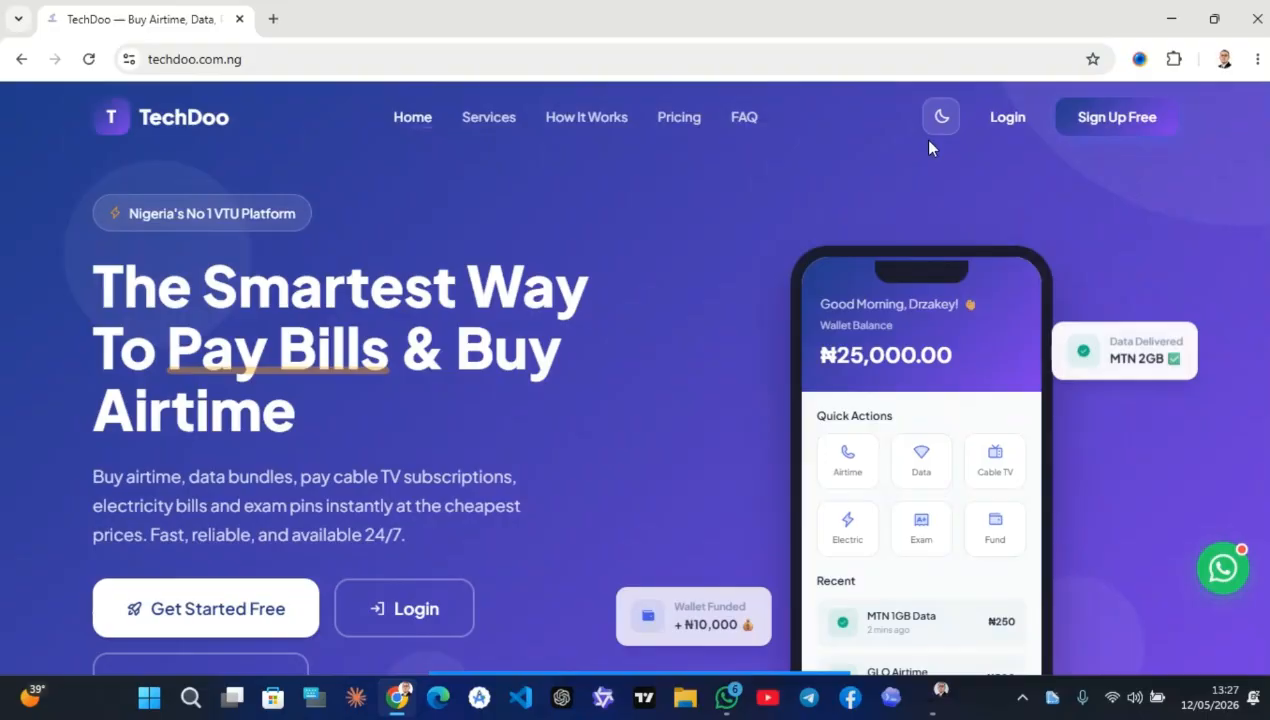
click(1008, 115)
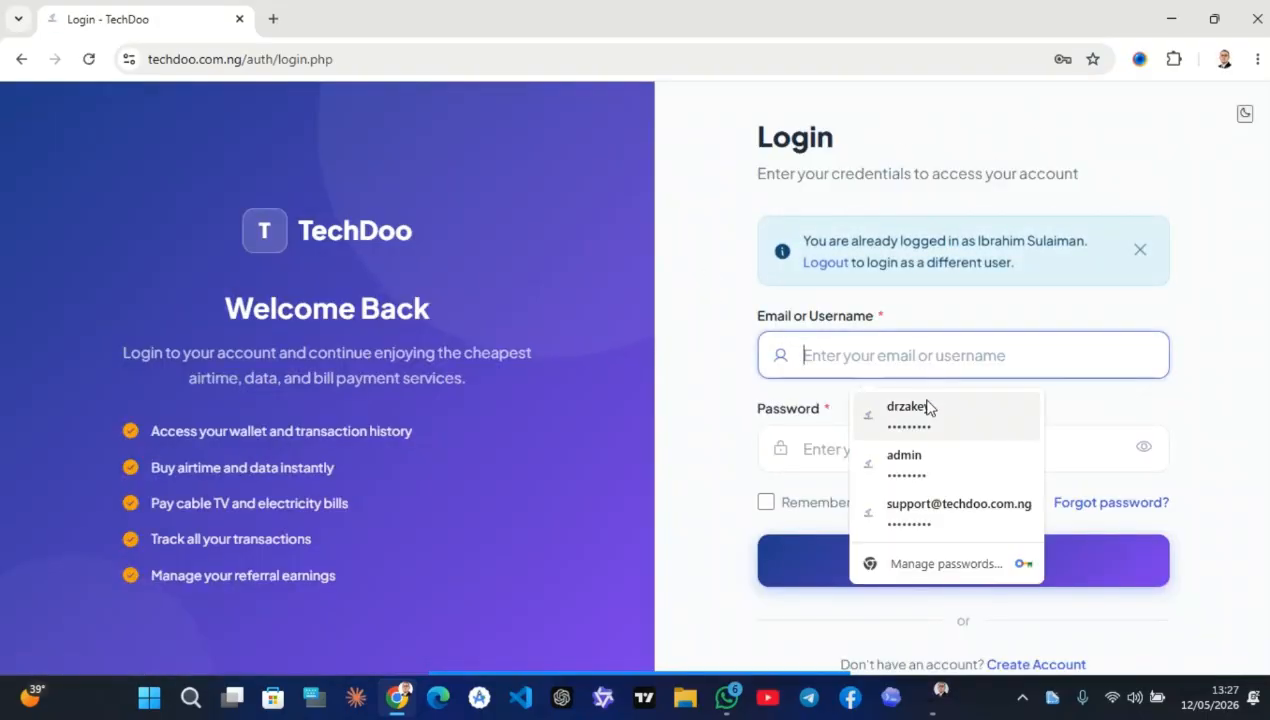
Log out of the user account and sign in as admin using the saved password and Windows PIN
click(840, 268)
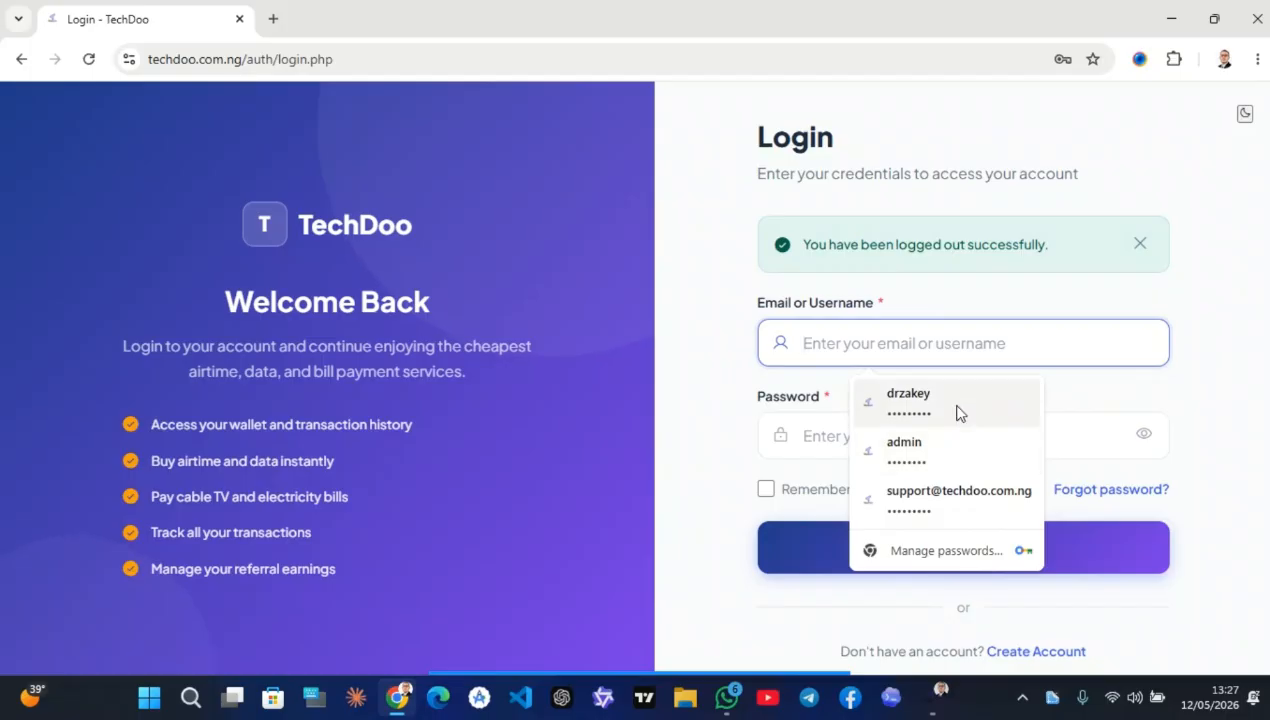
click(933, 460)
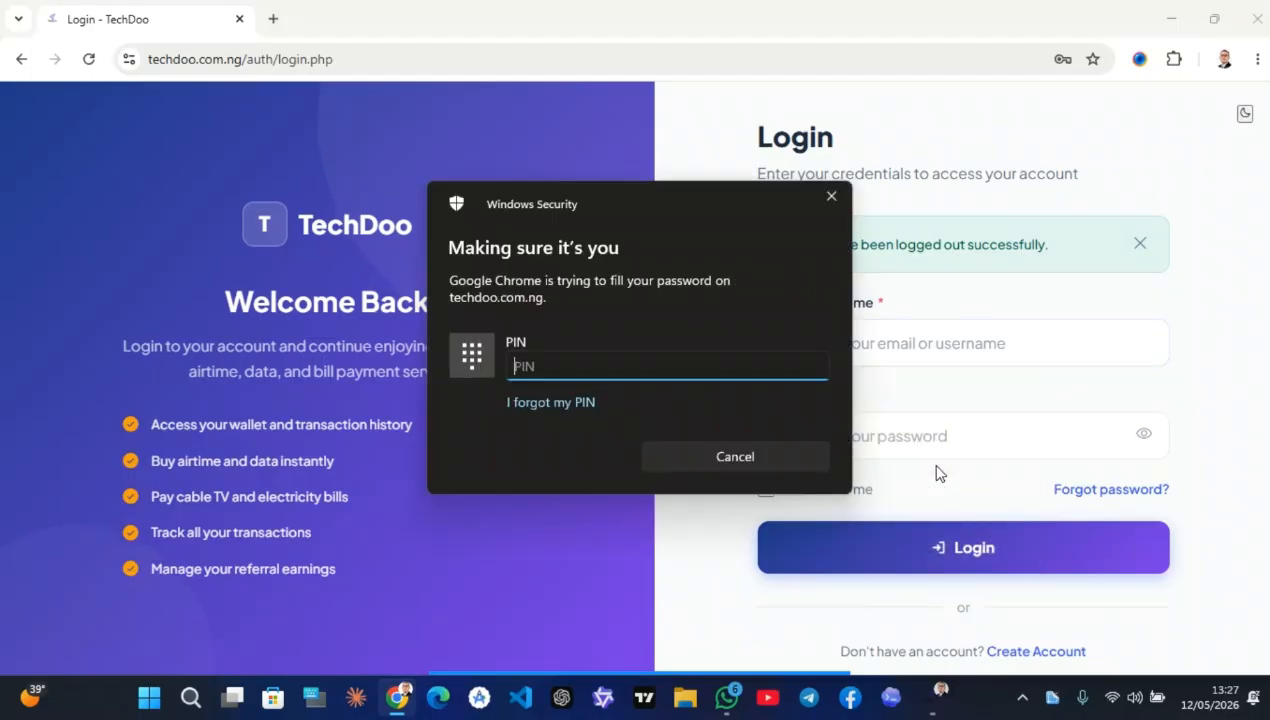
text(••••)
key(Return)
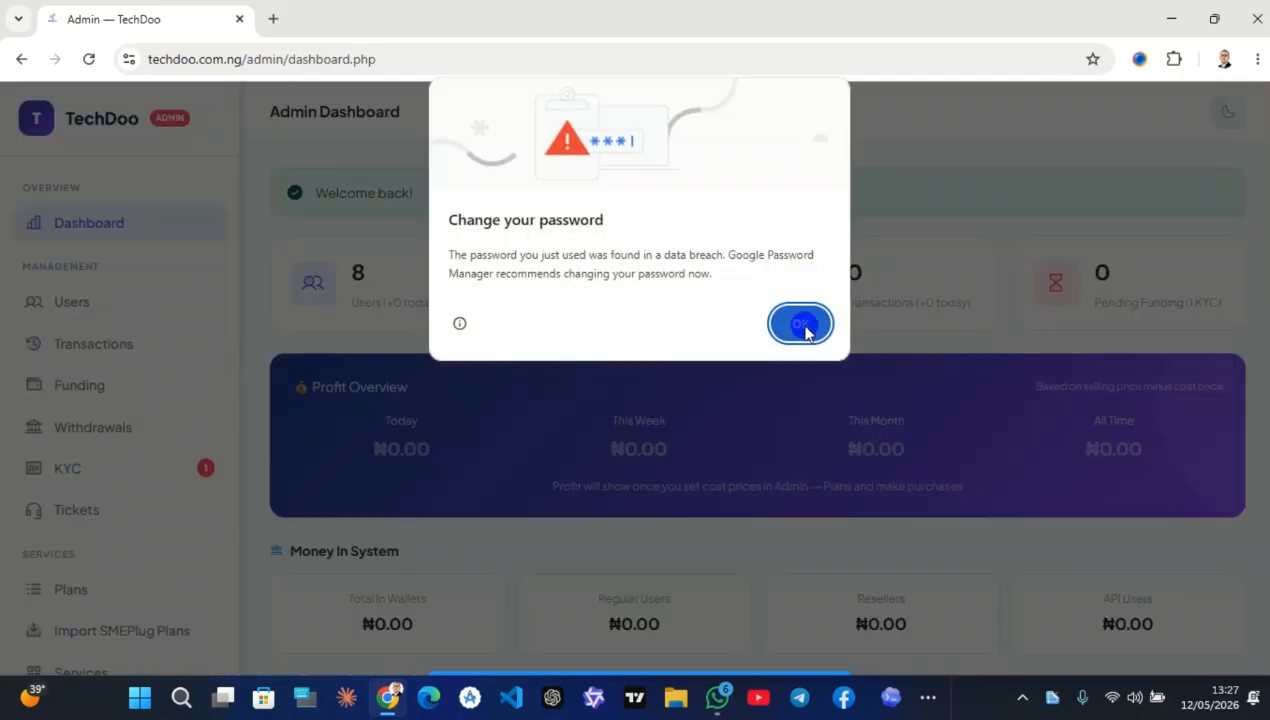
Dismiss Chrome's Change your password breach warning with OK
click(800, 323)
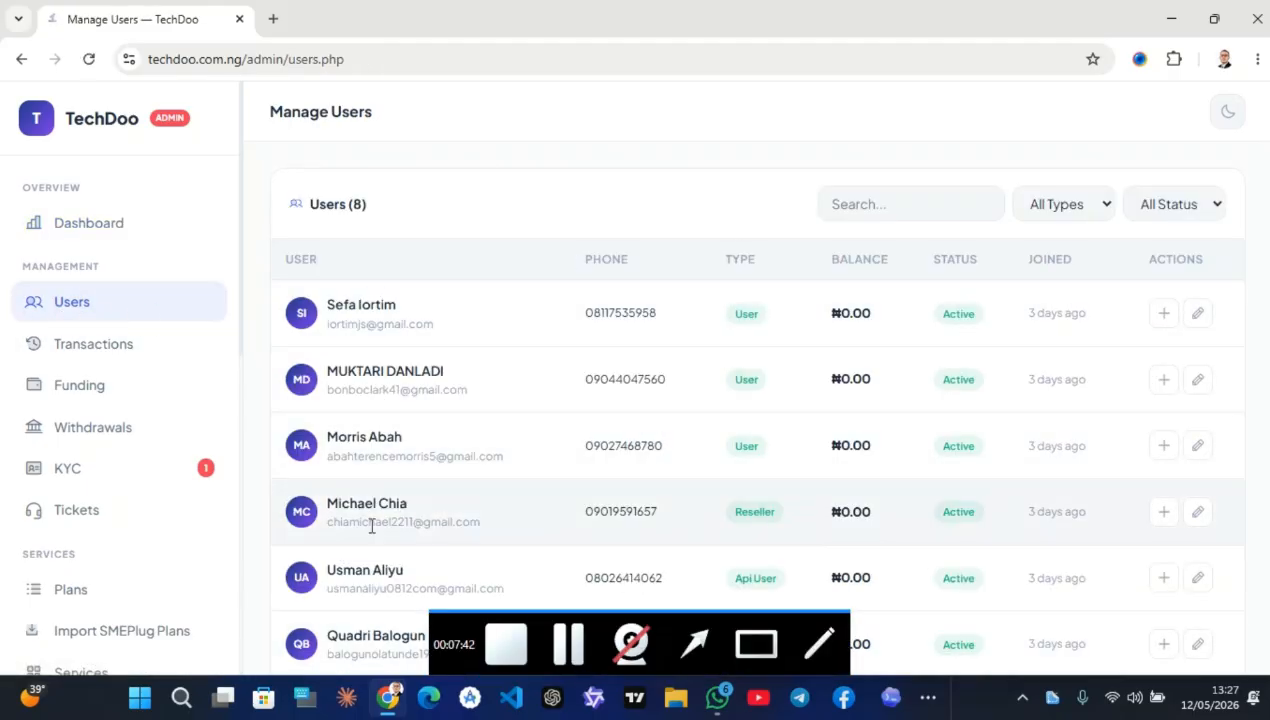
Step through admin Transactions, Funding Requests, Withdrawals and KYC pages, then open Support Tickets
click(164, 334)
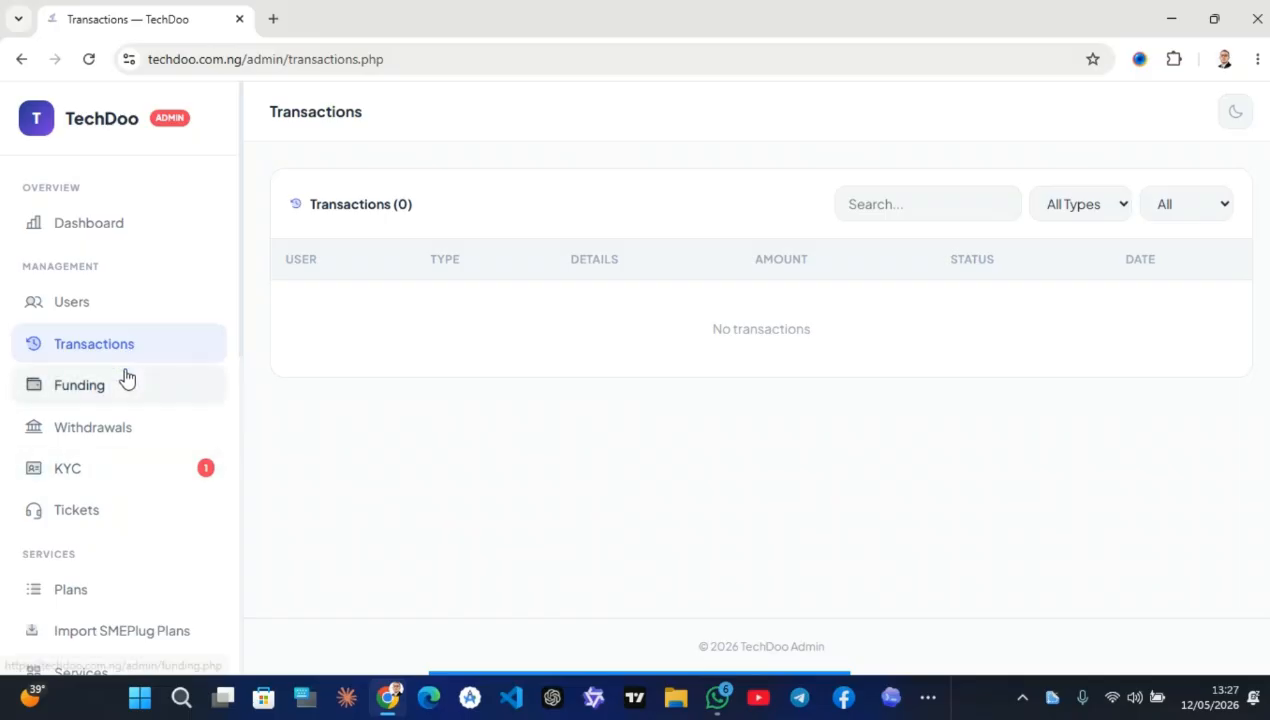
click(124, 376)
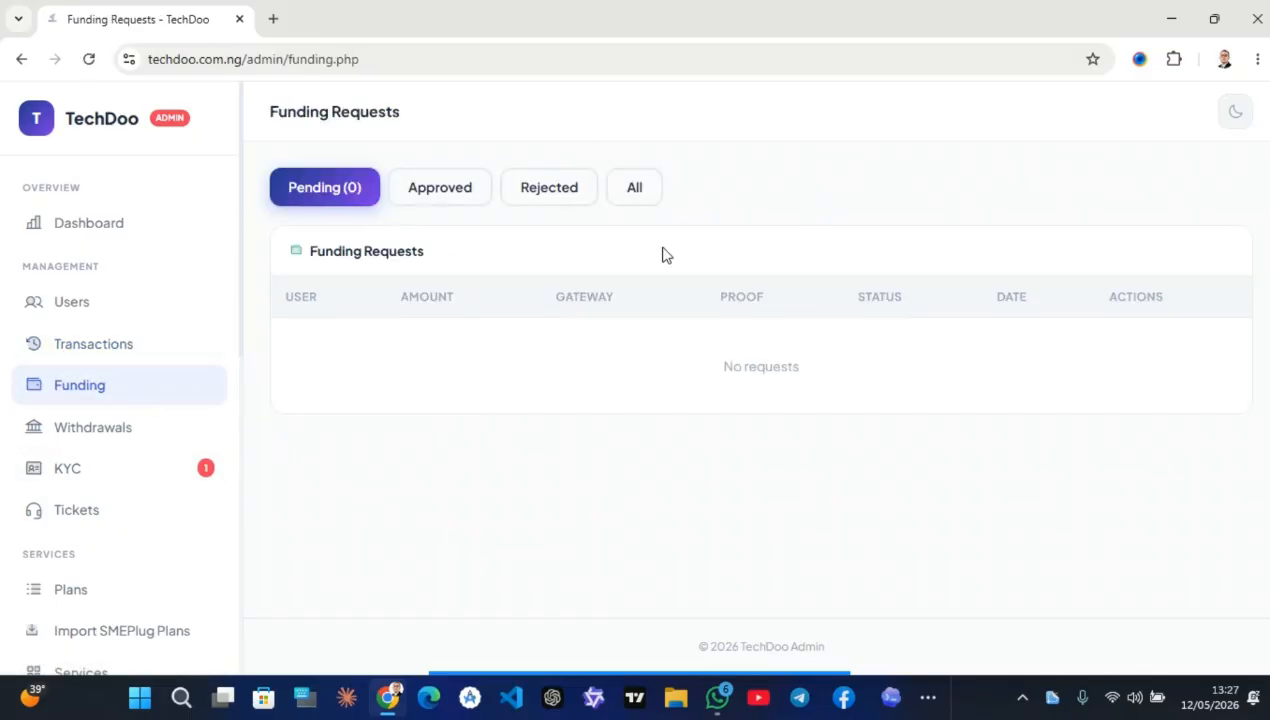
click(128, 432)
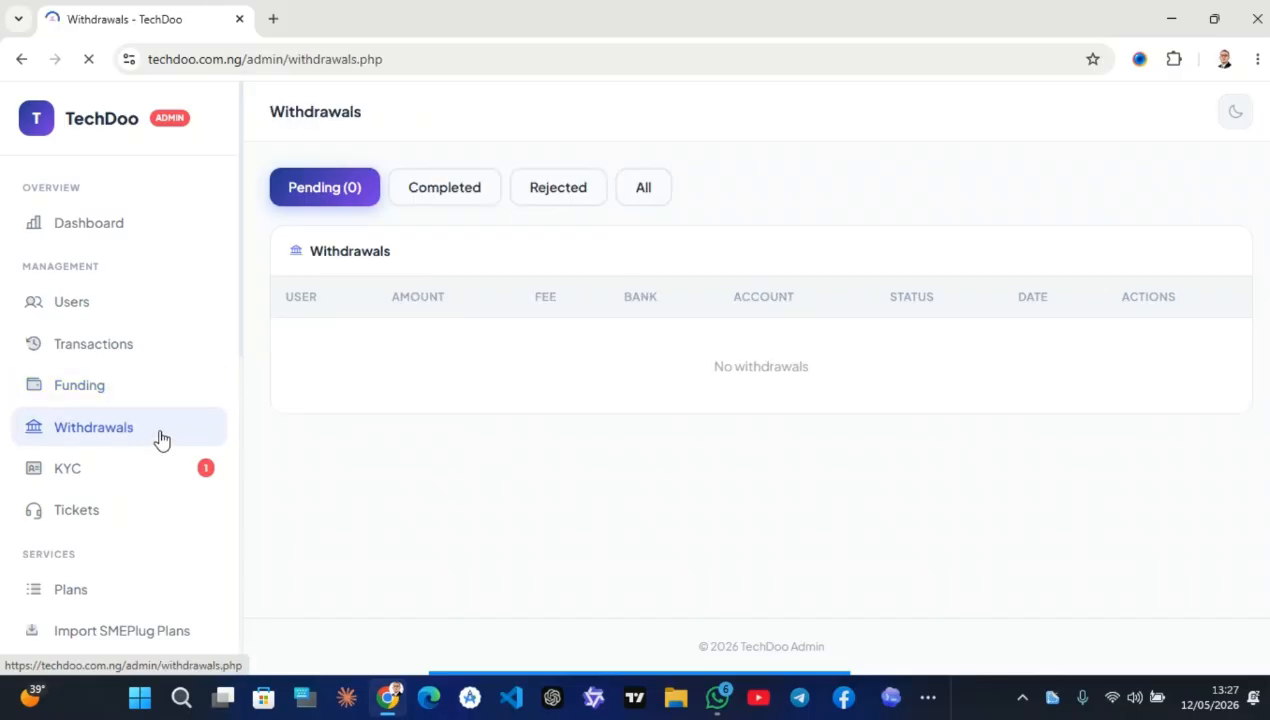
click(136, 476)
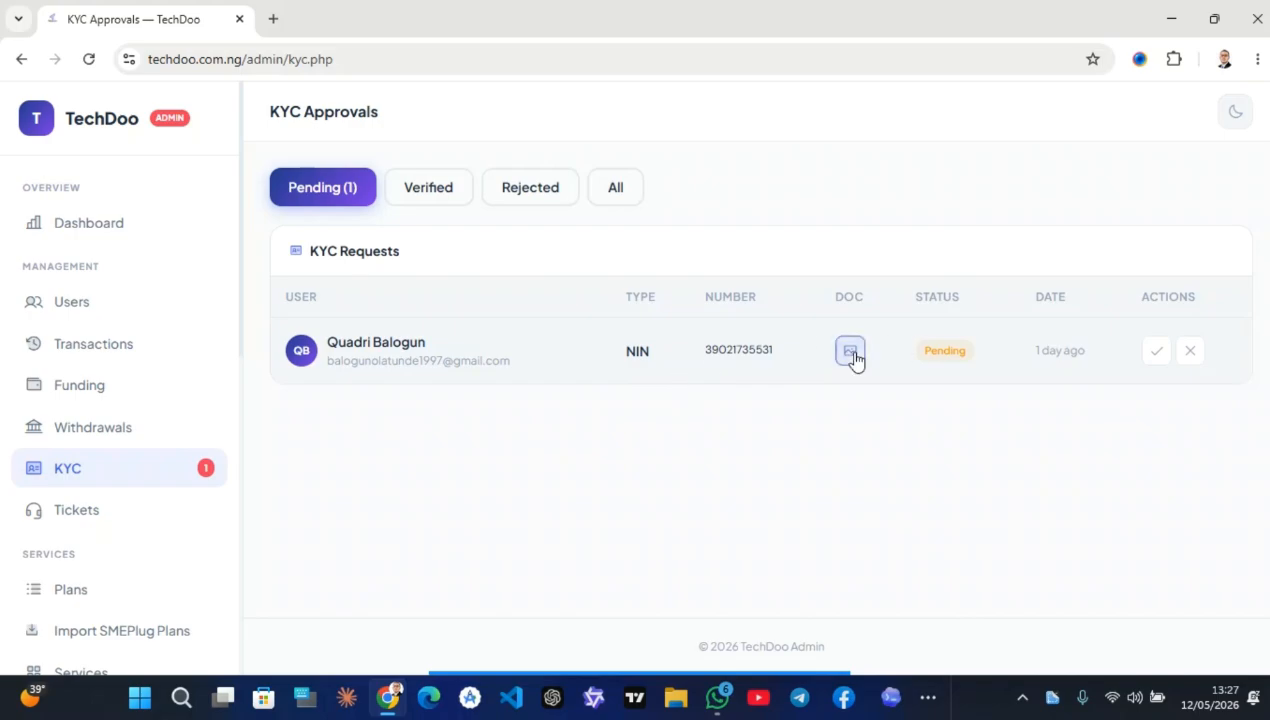
scroll(108, 521, down, 1)
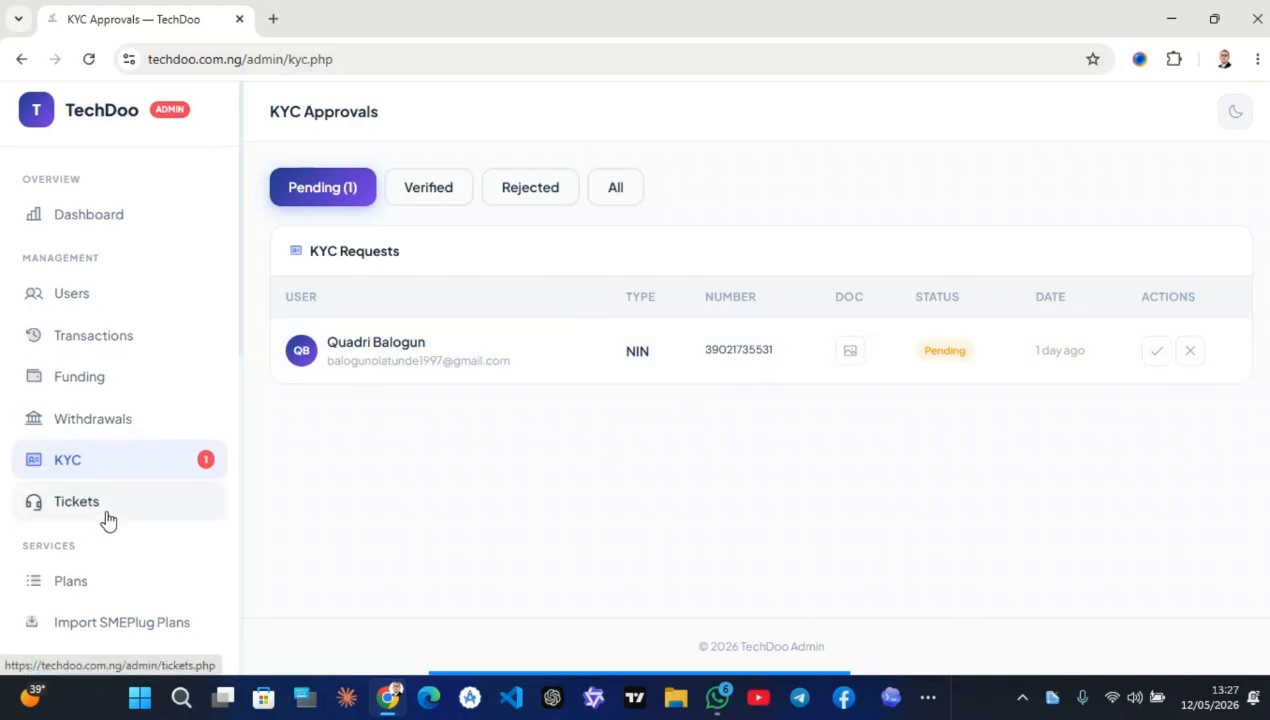
scroll(108, 521, down, 4)
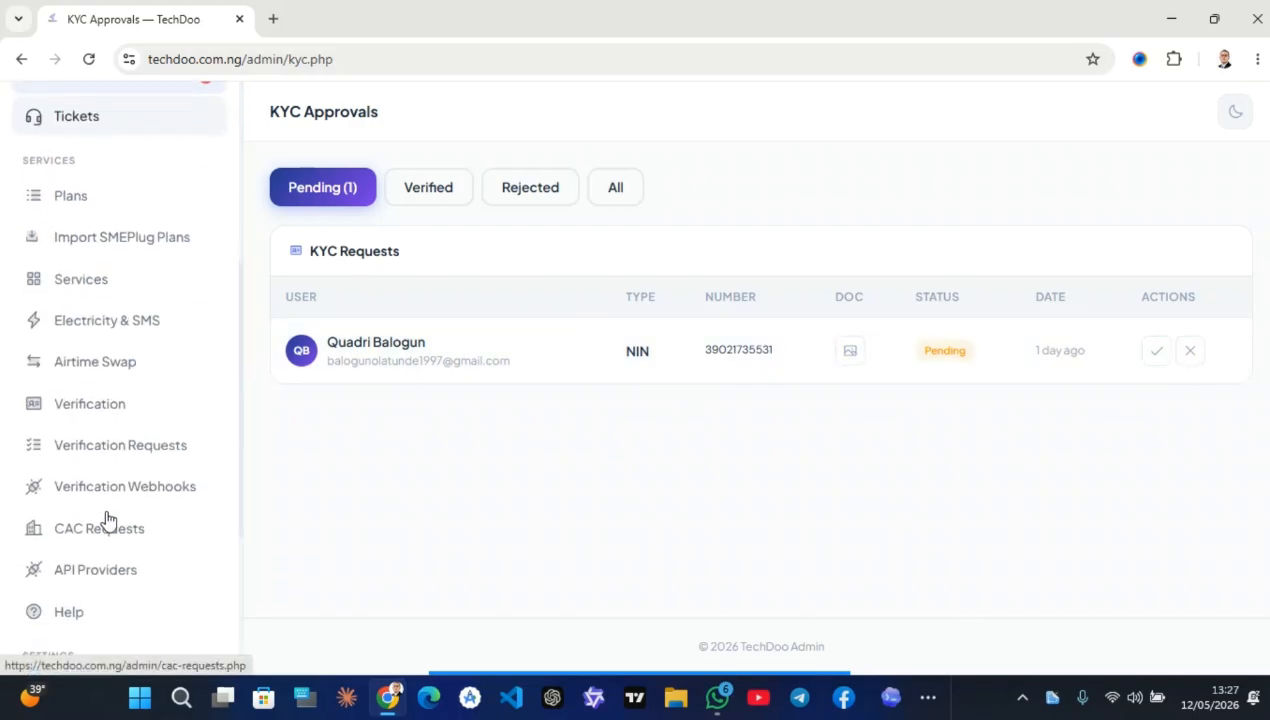
click(104, 123)
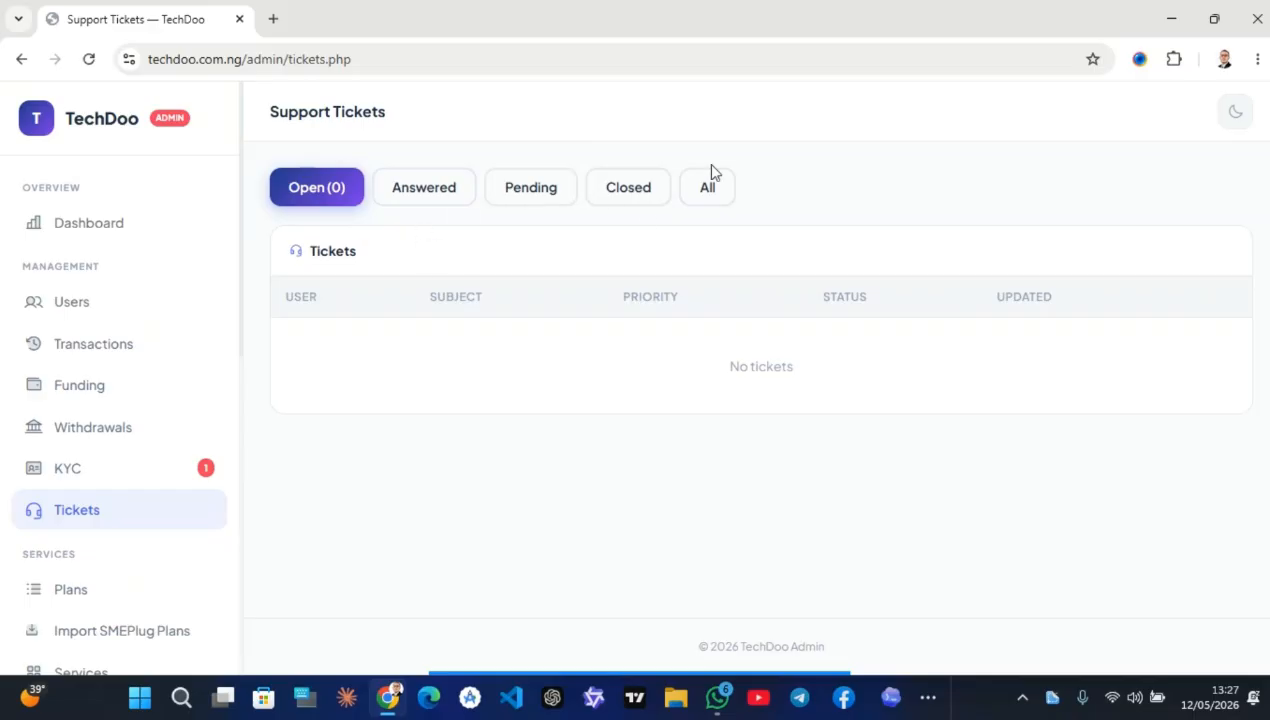
scroll(71, 516, down, 2)
On the Plans page, check the Size and Type dropdowns, then view the MTN SME plan list
click(122, 395)
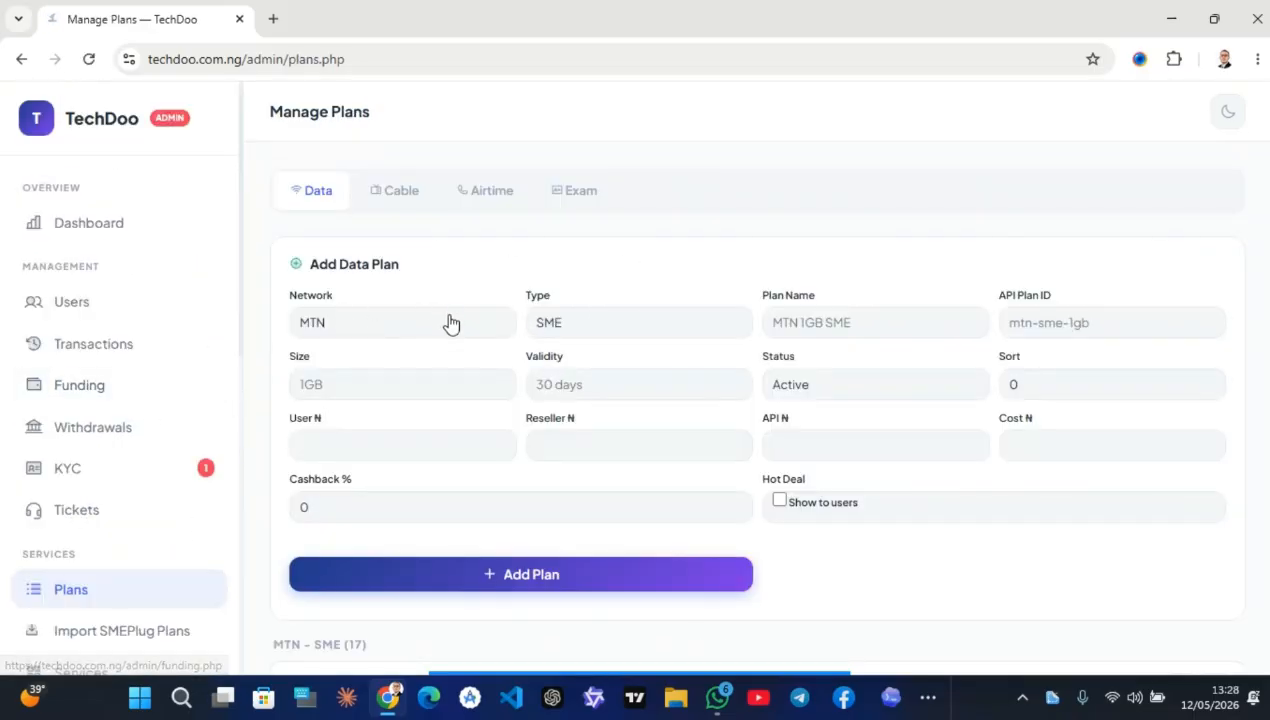
scroll(500, 300, down, 2)
click(394, 216)
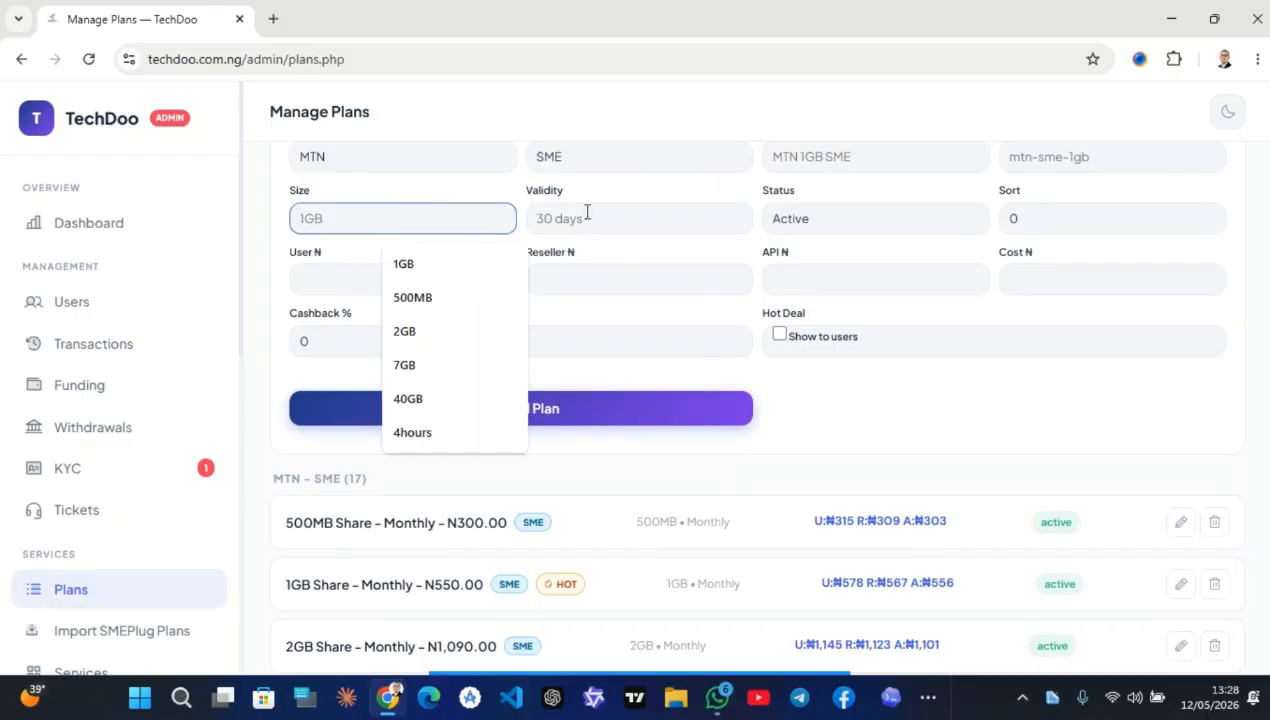
scroll(640, 215, up, 1)
click(587, 288)
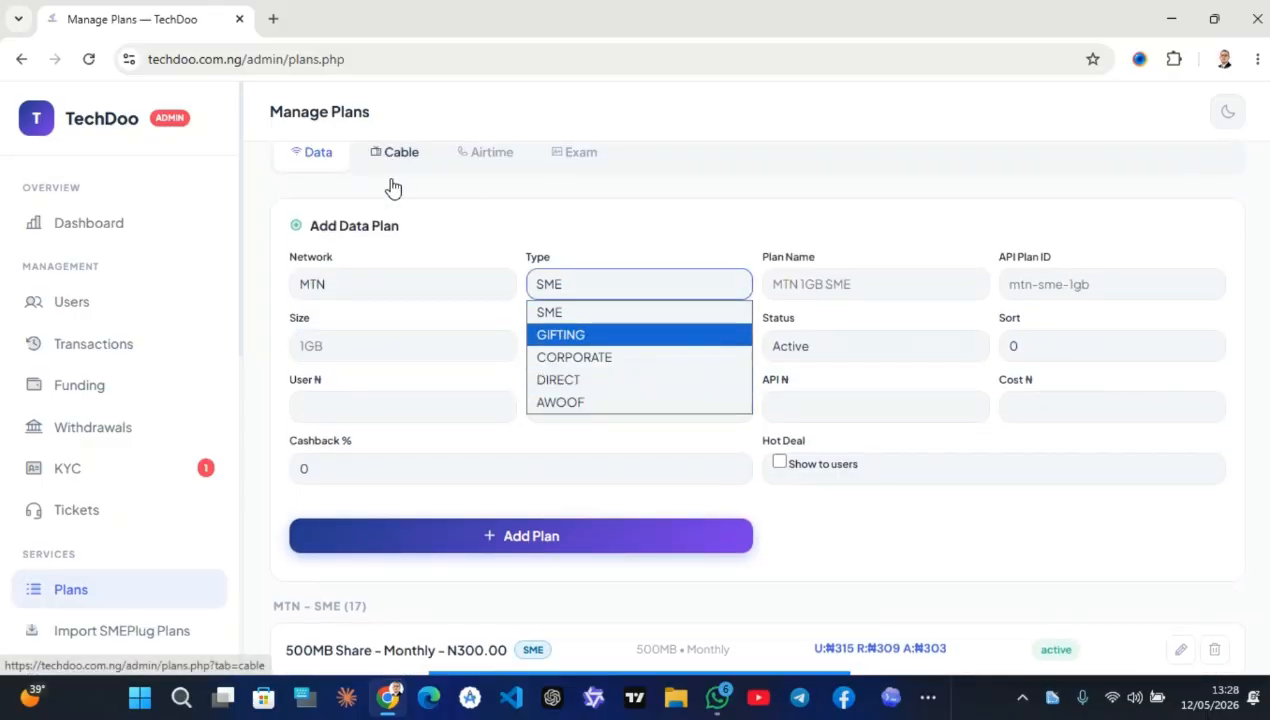
scroll(437, 454, down, 5)
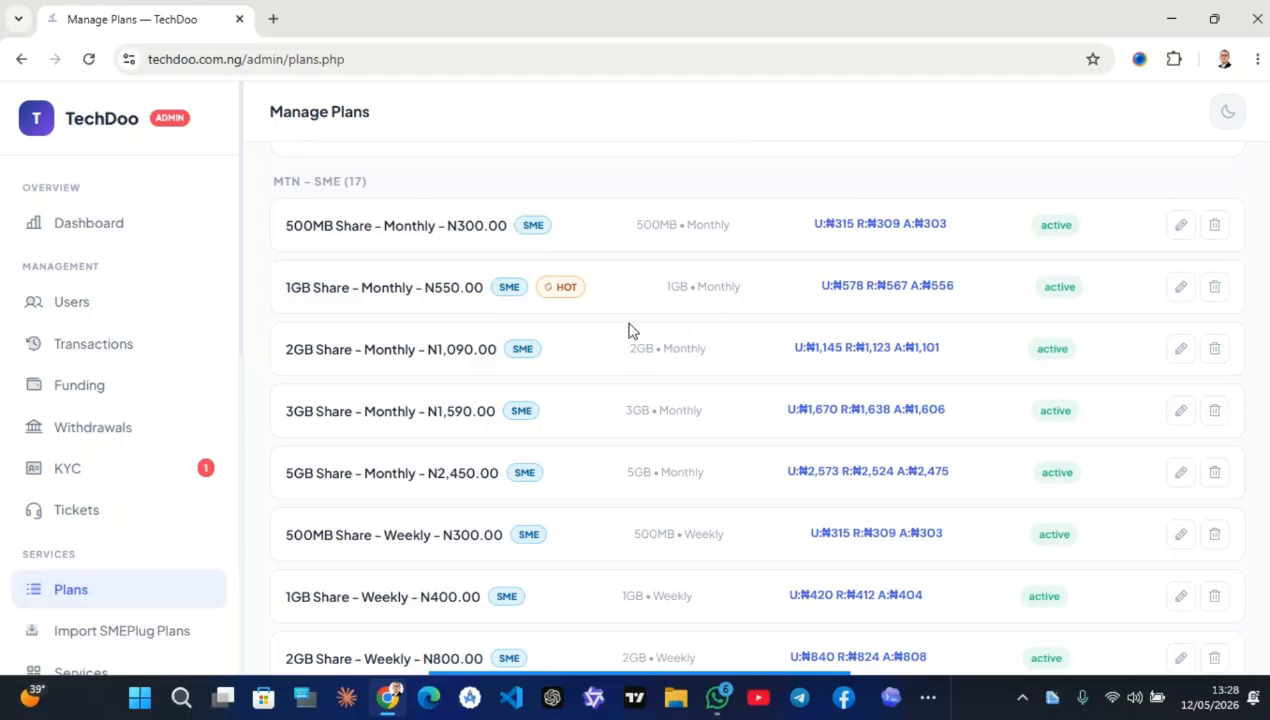
click(928, 697)
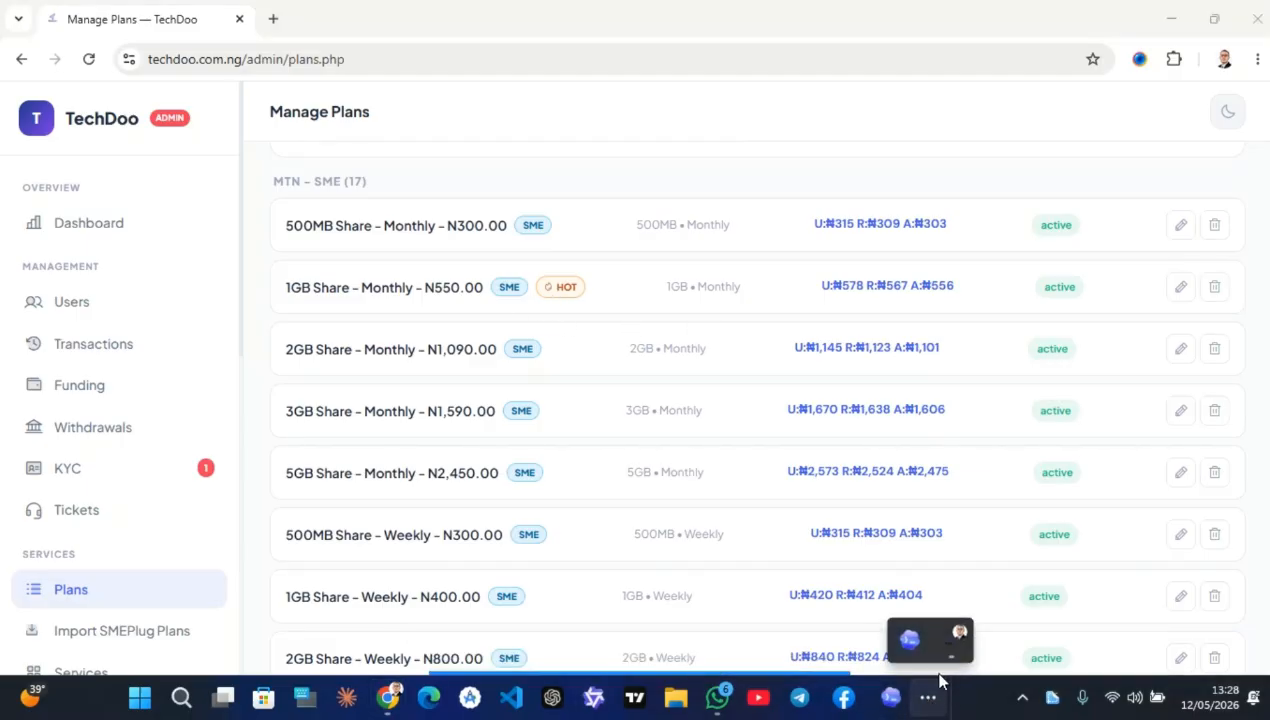
In the TechDoo user app, open the Data service and select MTN
click(957, 650)
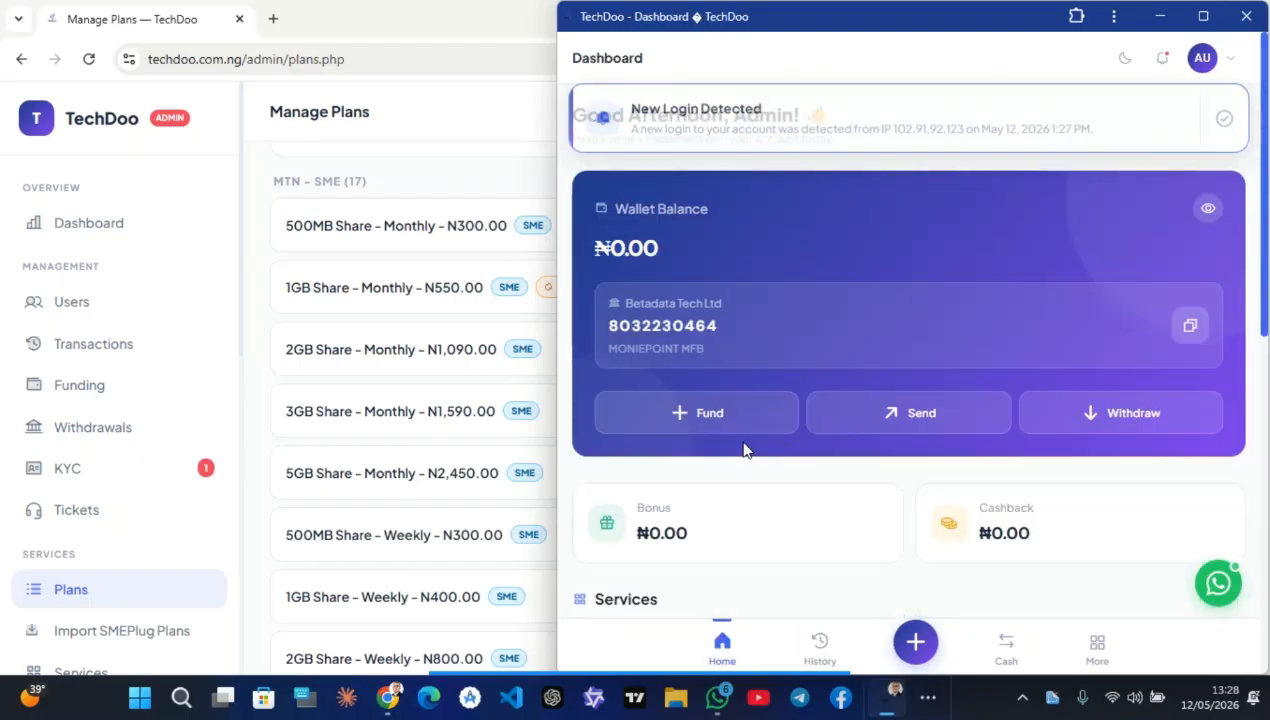
scroll(825, 377, down, 4)
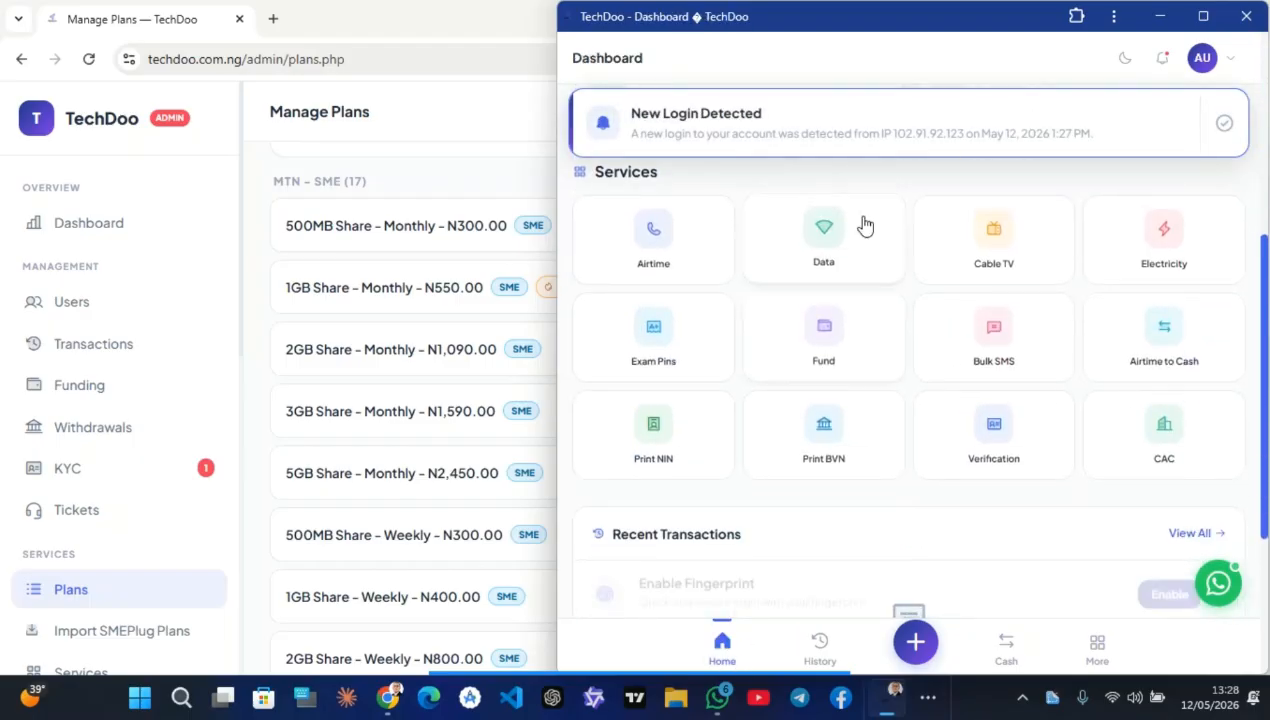
click(829, 233)
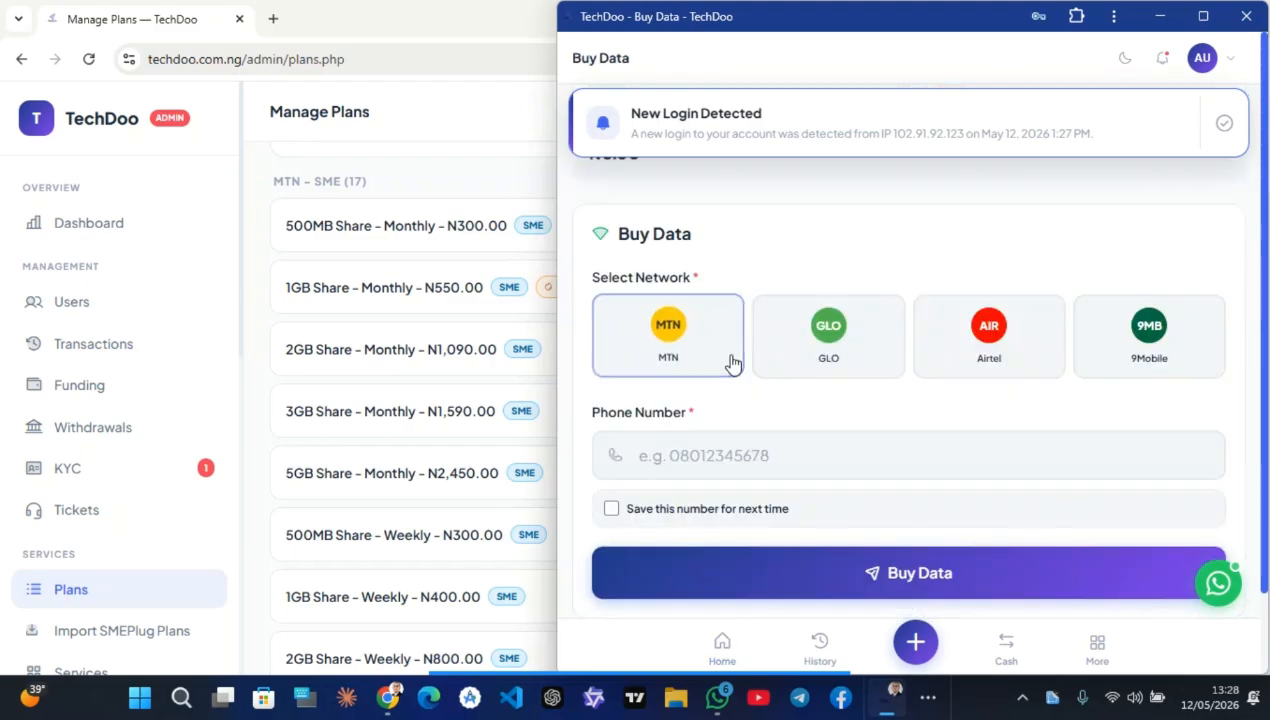
click(680, 258)
Choose the 1GB Monthly (HOT) plan from the MTN SME plans
scroll(757, 301, down, 2)
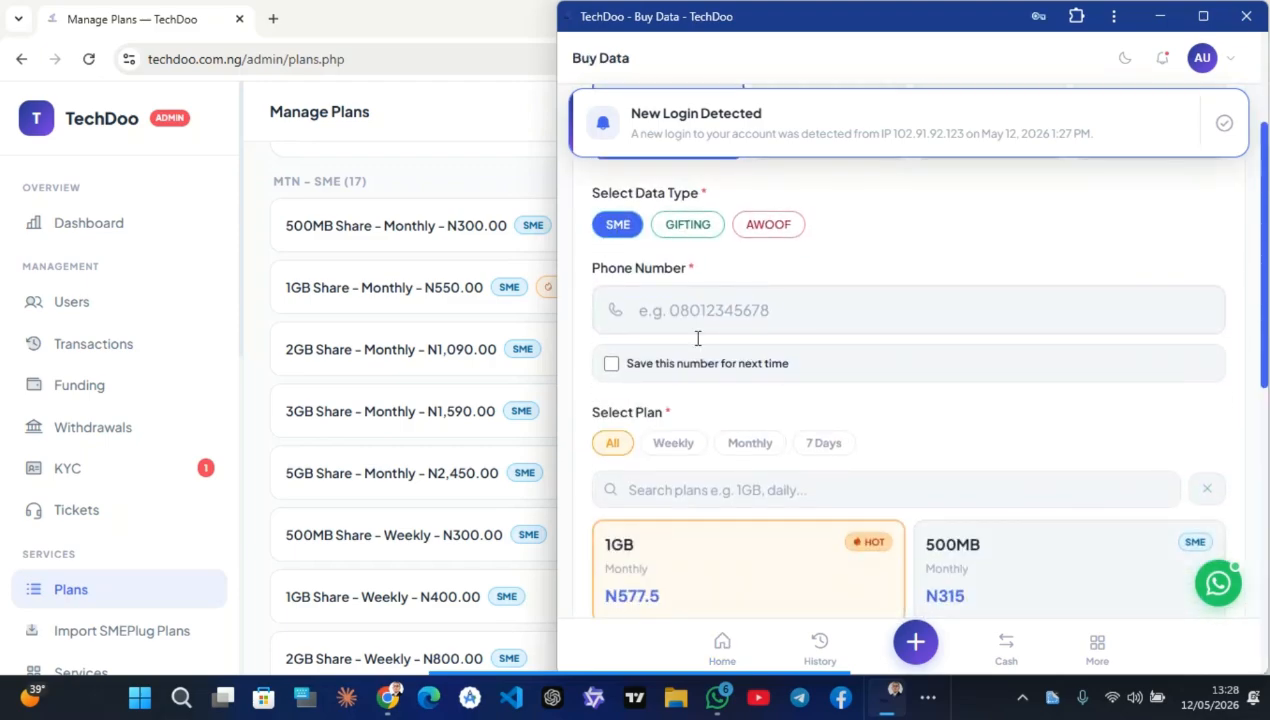
scroll(705, 400, down, 4)
click(972, 346)
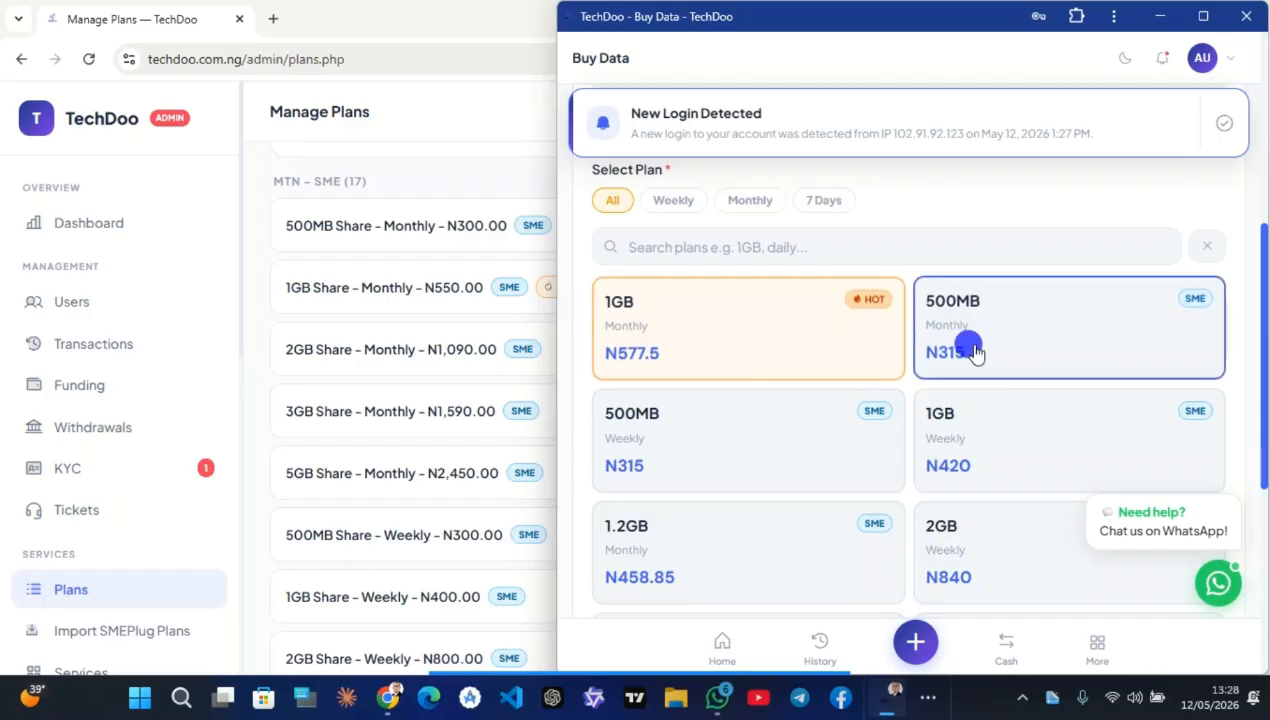
click(666, 448)
triple_click(998, 452)
click(766, 340)
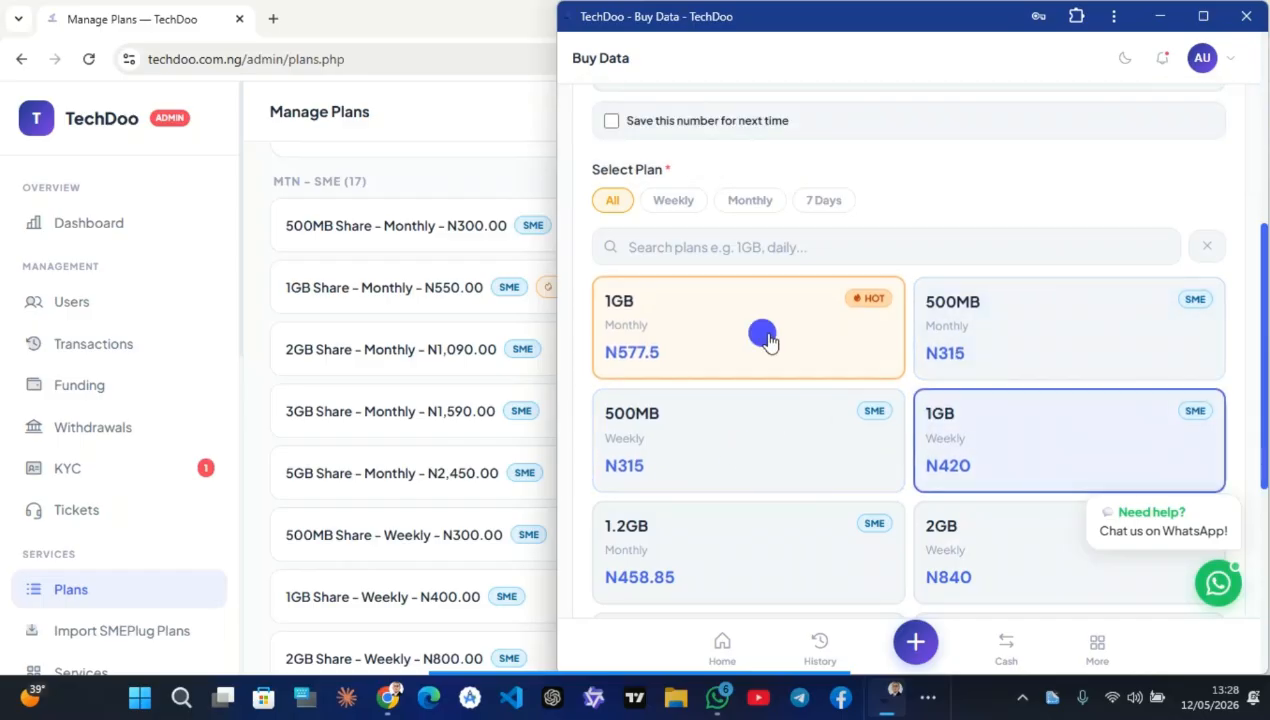
Tick 'Save this number' and click into the optional name field
scroll(710, 275, up, 2)
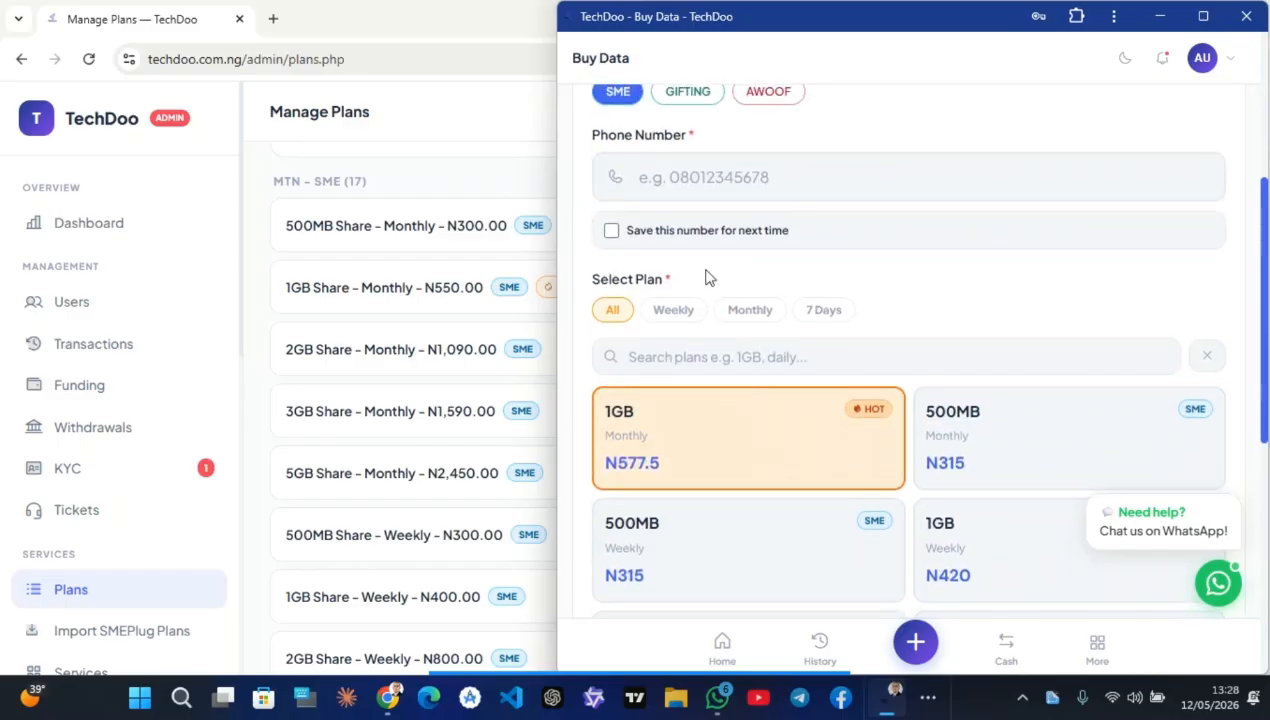
click(612, 236)
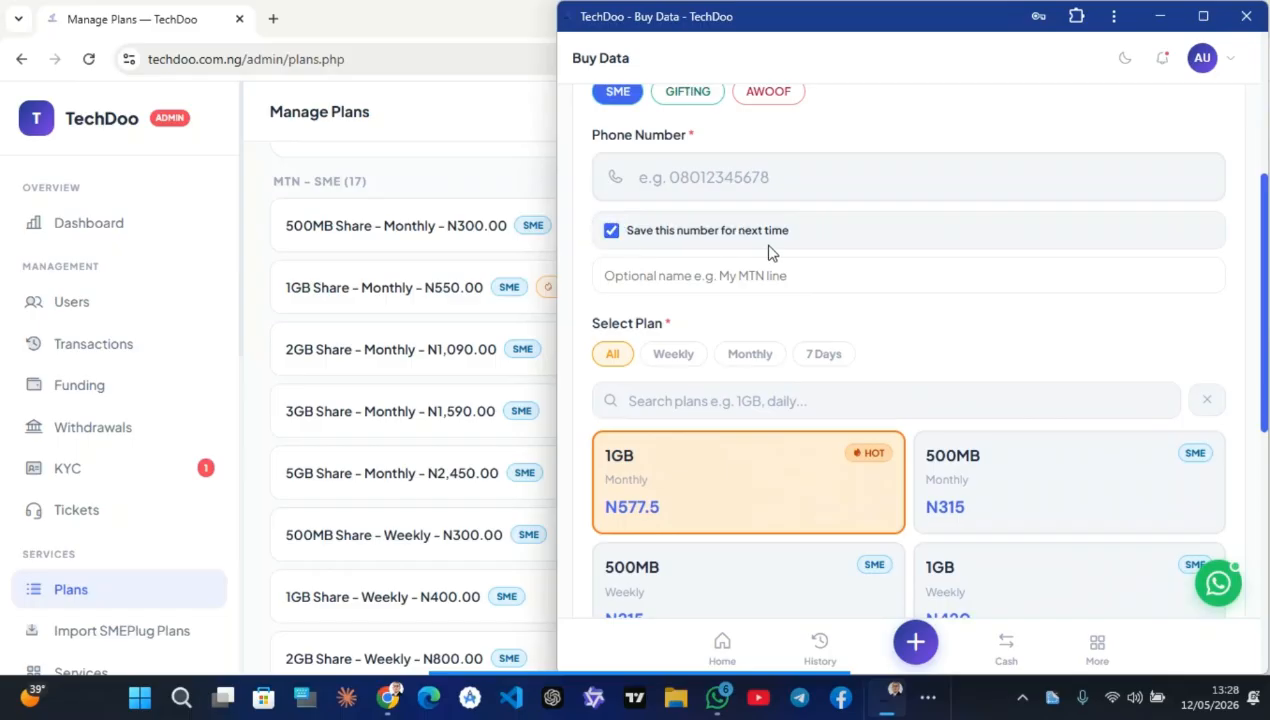
click(731, 279)
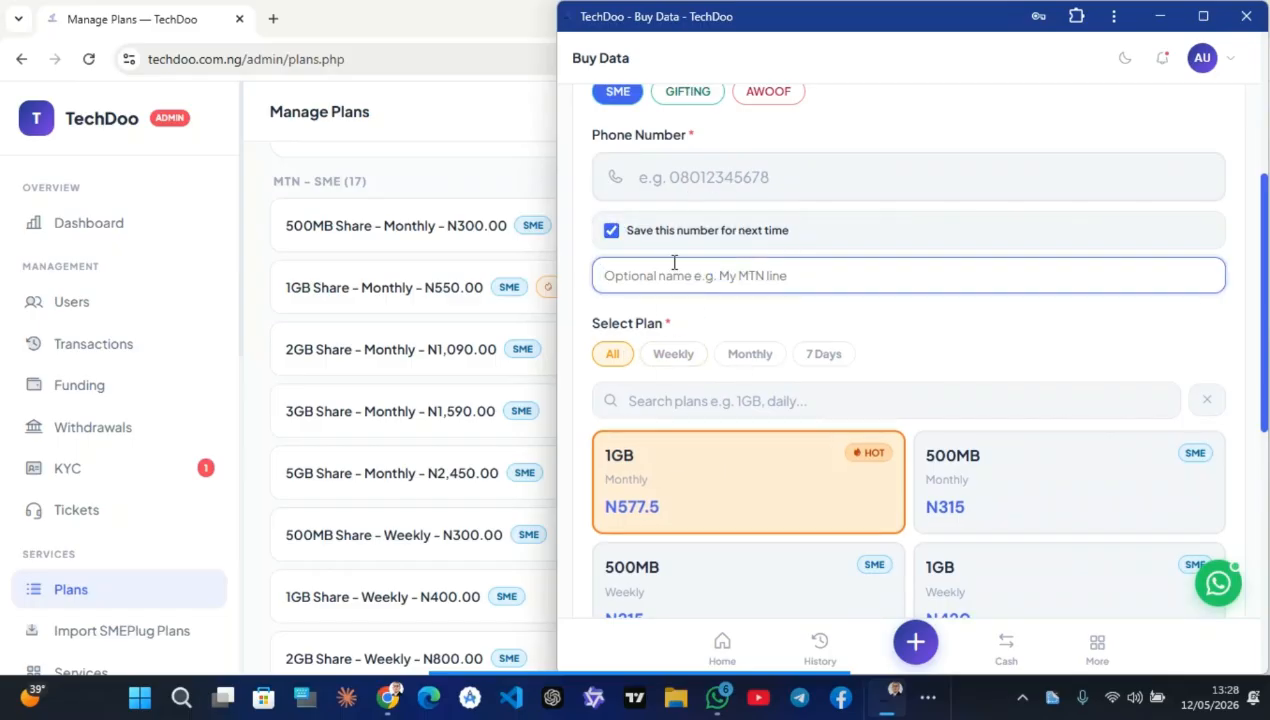
scroll(700, 330, up, 4)
click(685, 303)
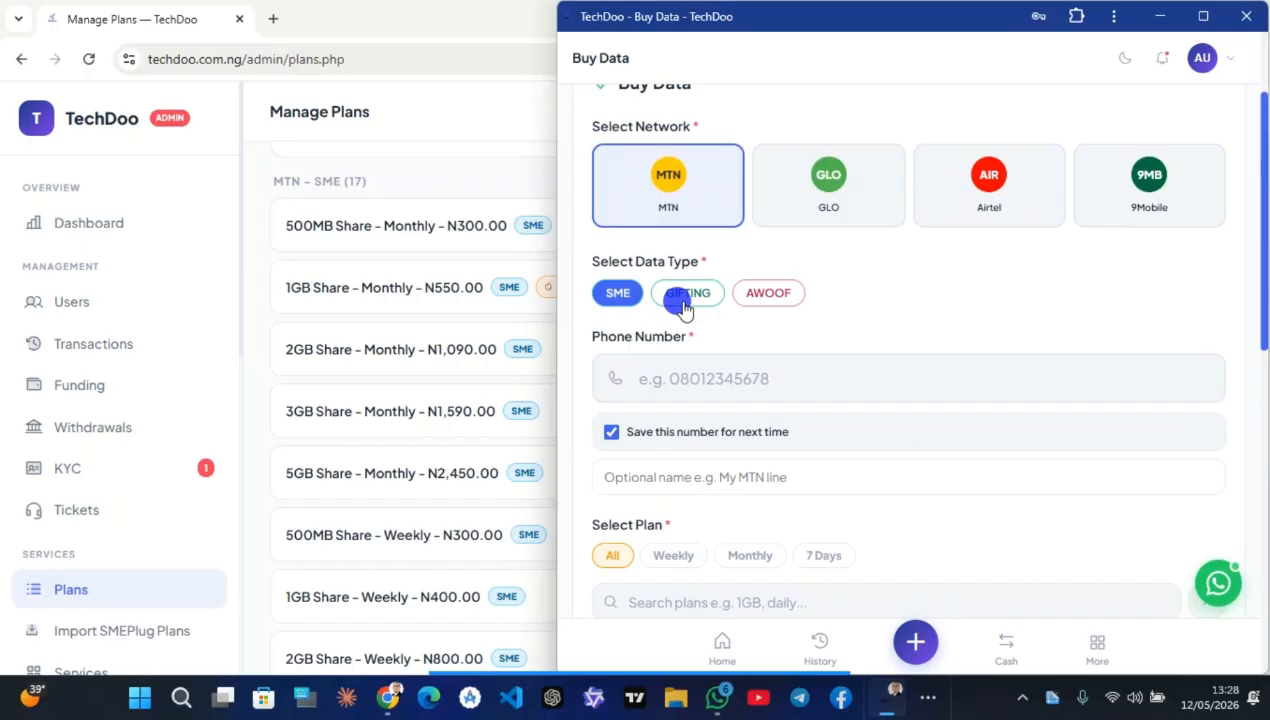
click(738, 303)
click(832, 180)
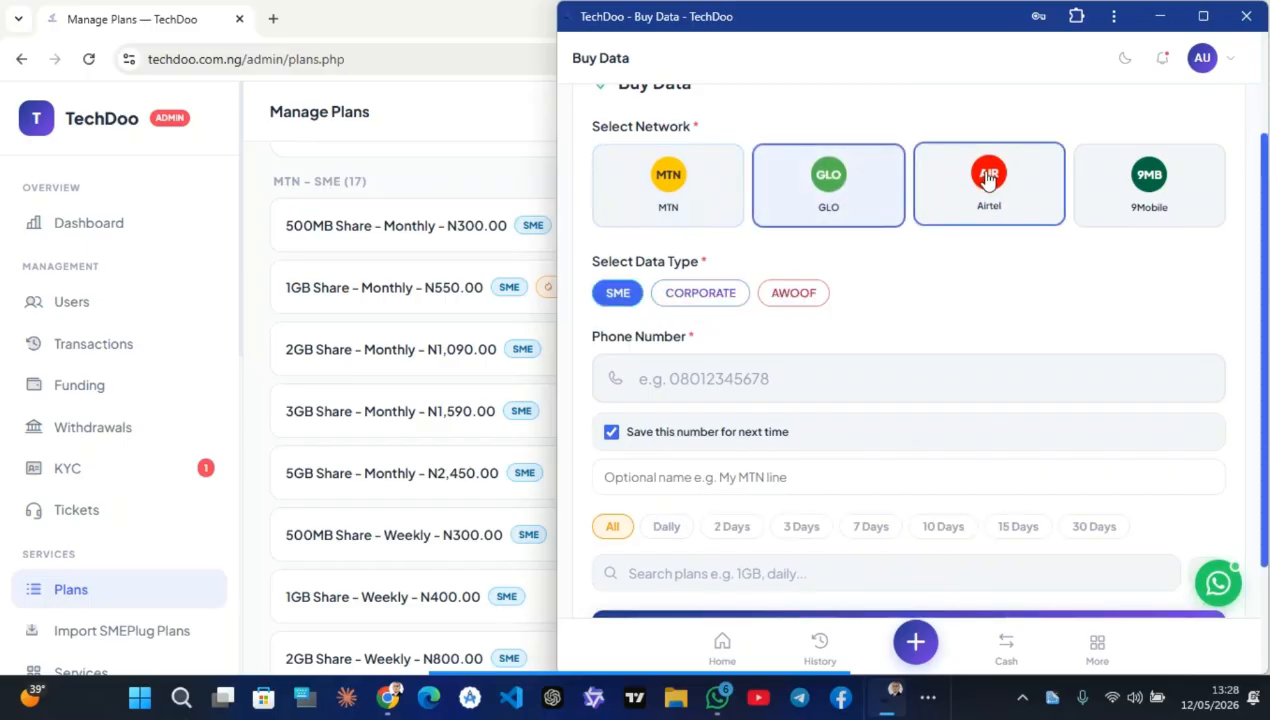
click(792, 290)
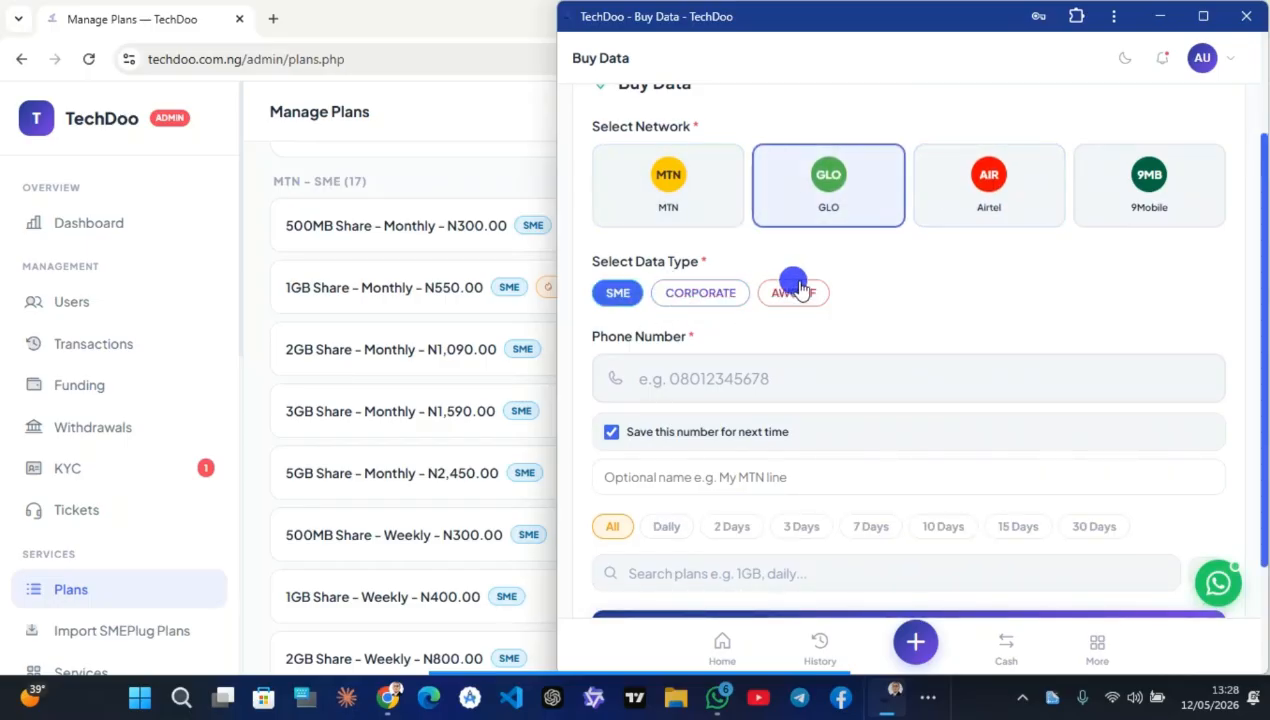
click(690, 292)
scroll(660, 450, down, 4)
click(661, 240)
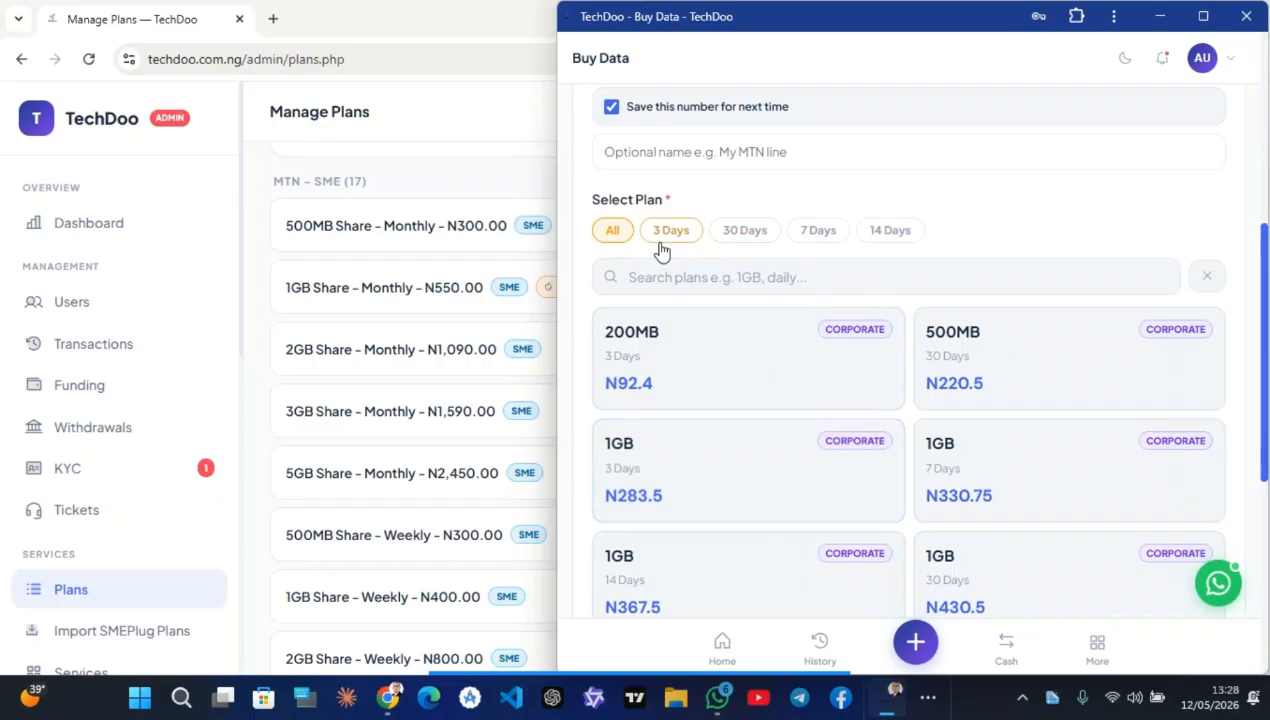
scroll(629, 240, up, 5)
click(629, 244)
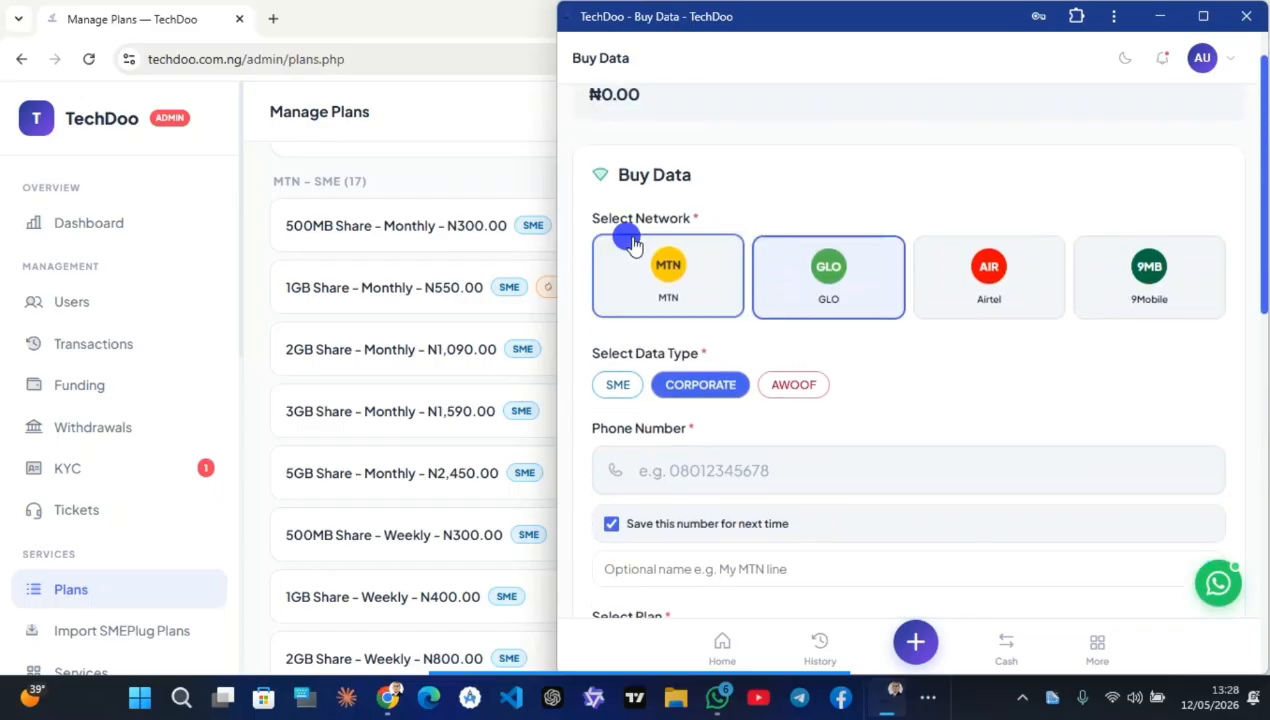
scroll(631, 240, down, 3)
click(614, 370)
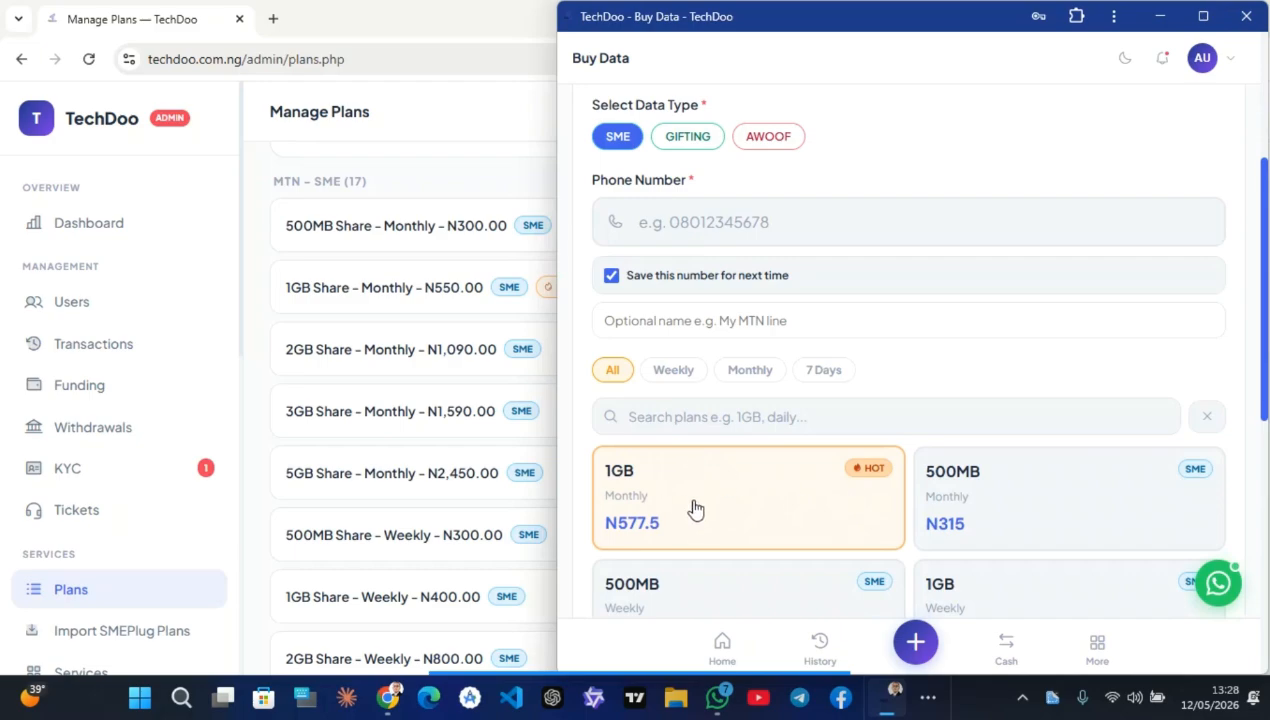
Show the seven remaining MTN SME plans and scroll down to the 260GB plan
scroll(802, 482, down, 5)
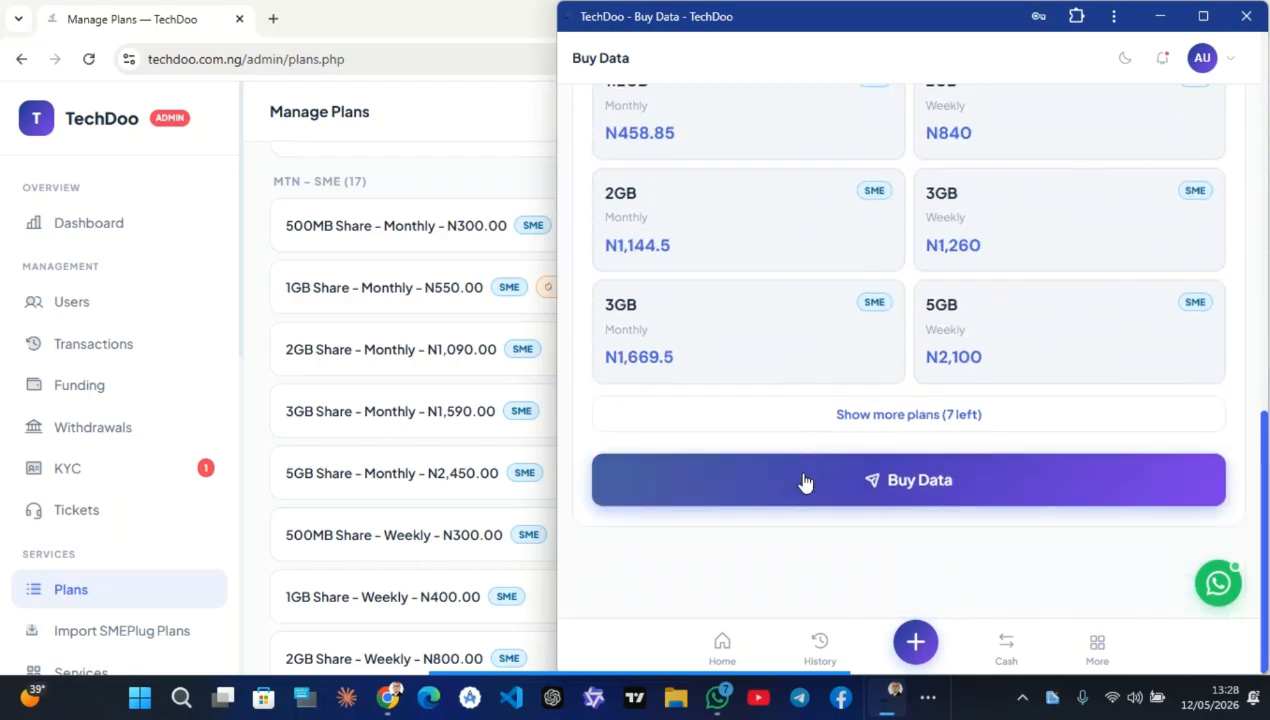
scroll(686, 269, up, 3)
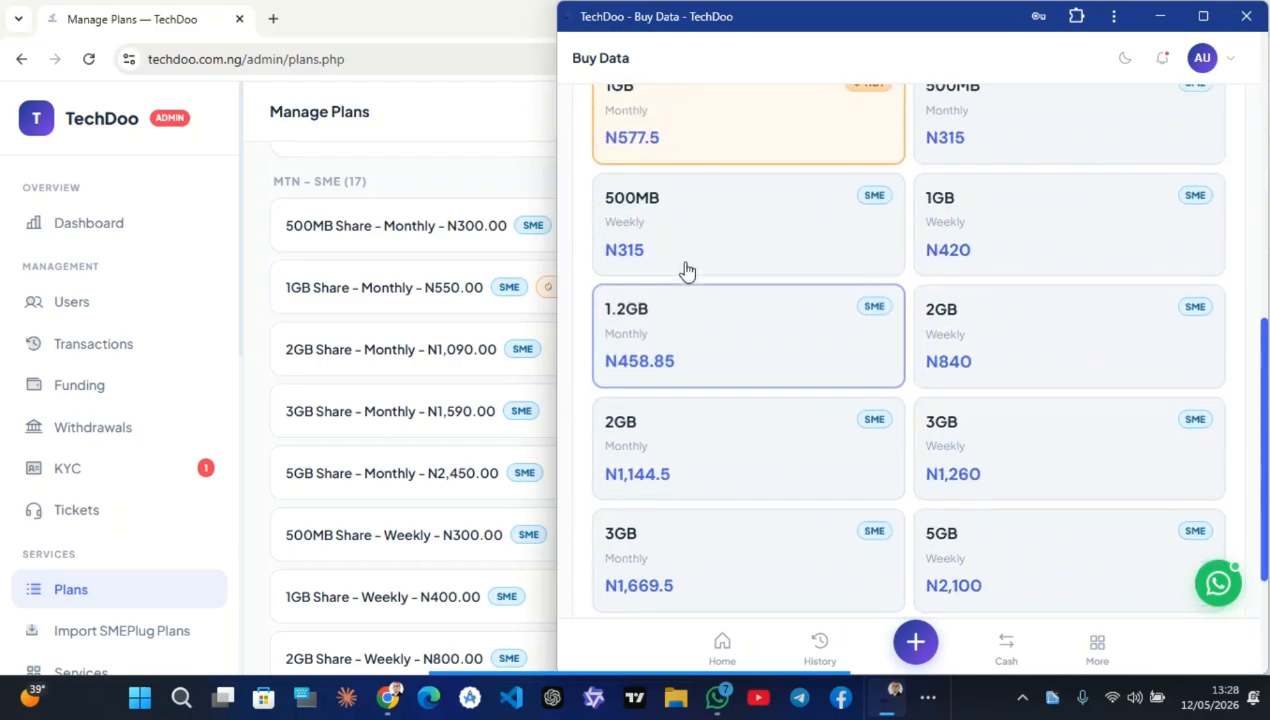
scroll(819, 340, down, 2)
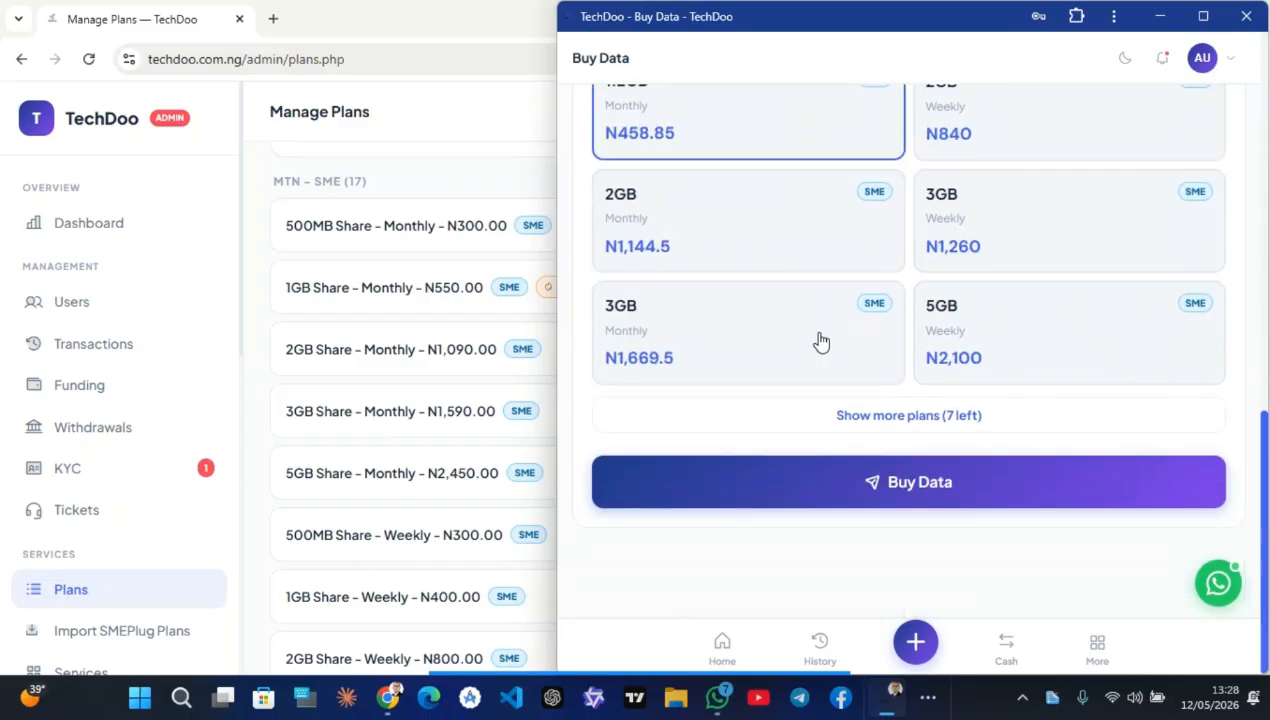
scroll(818, 341, up, 4)
scroll(819, 341, down, 6)
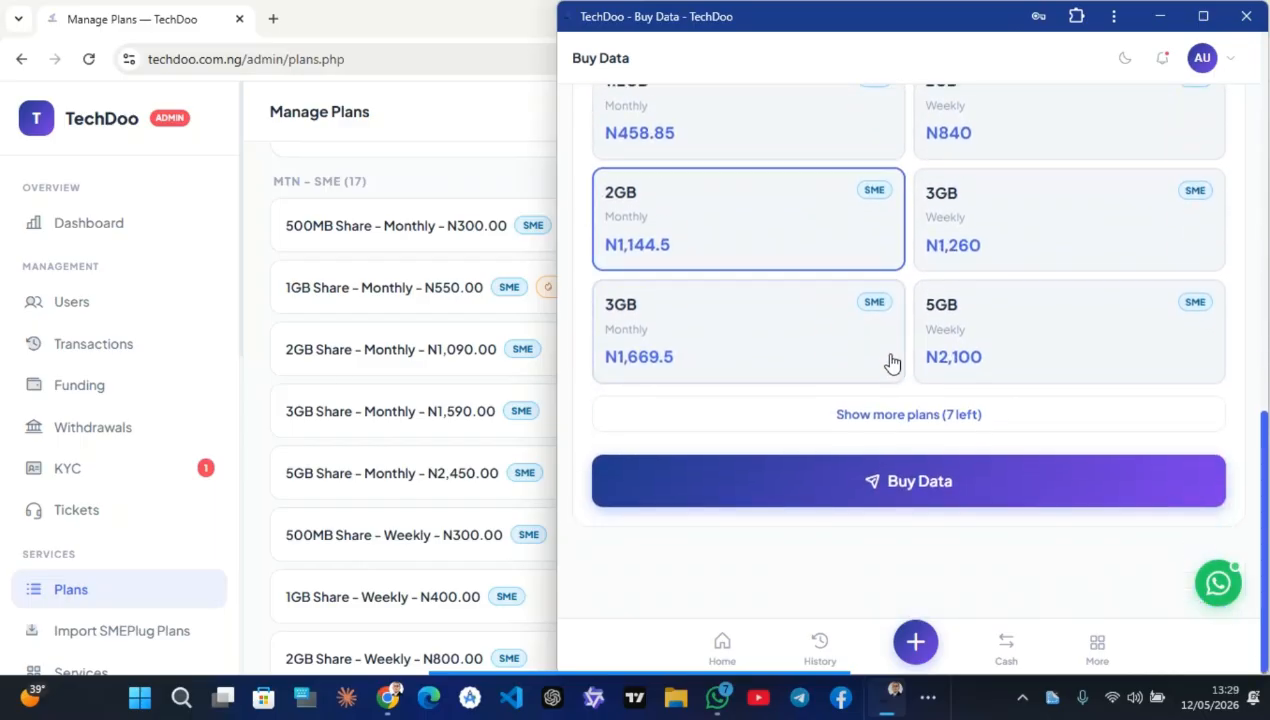
click(927, 425)
scroll(757, 492, down, 4)
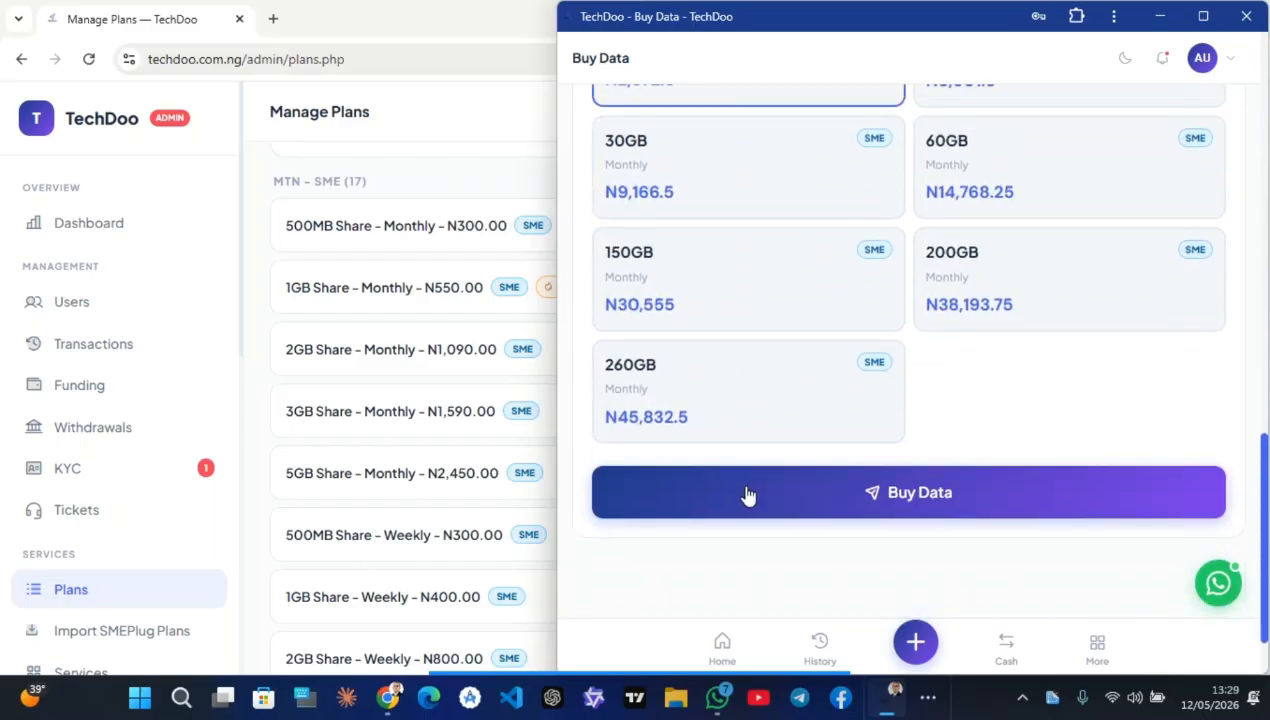
Minimise the user app and open the admin SMEPlug Plan Importer
click(1160, 20)
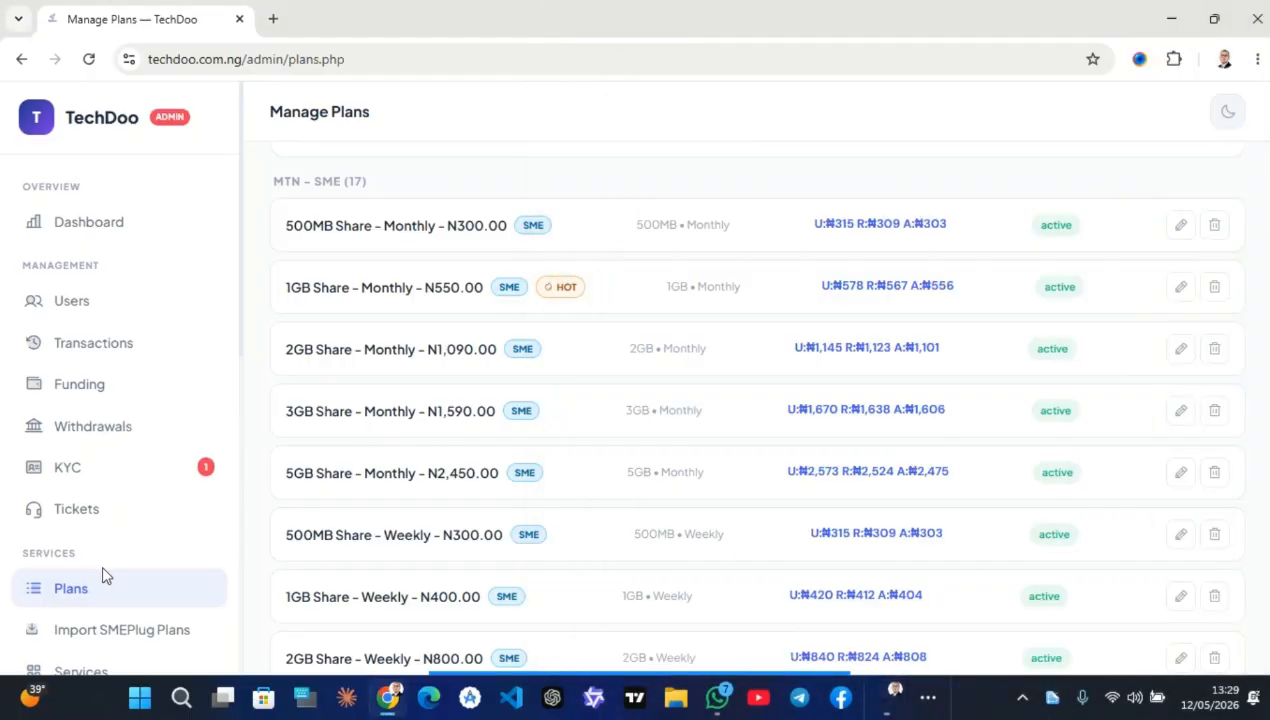
scroll(102, 568, down, 5)
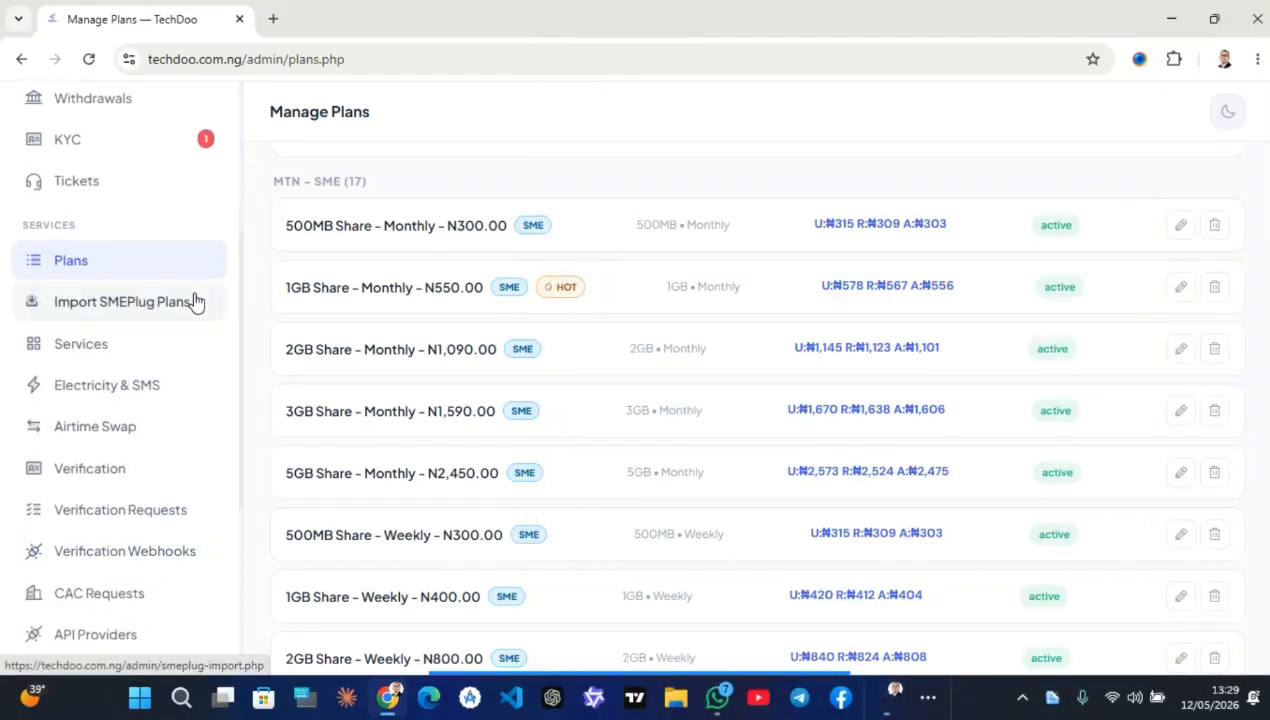
click(145, 290)
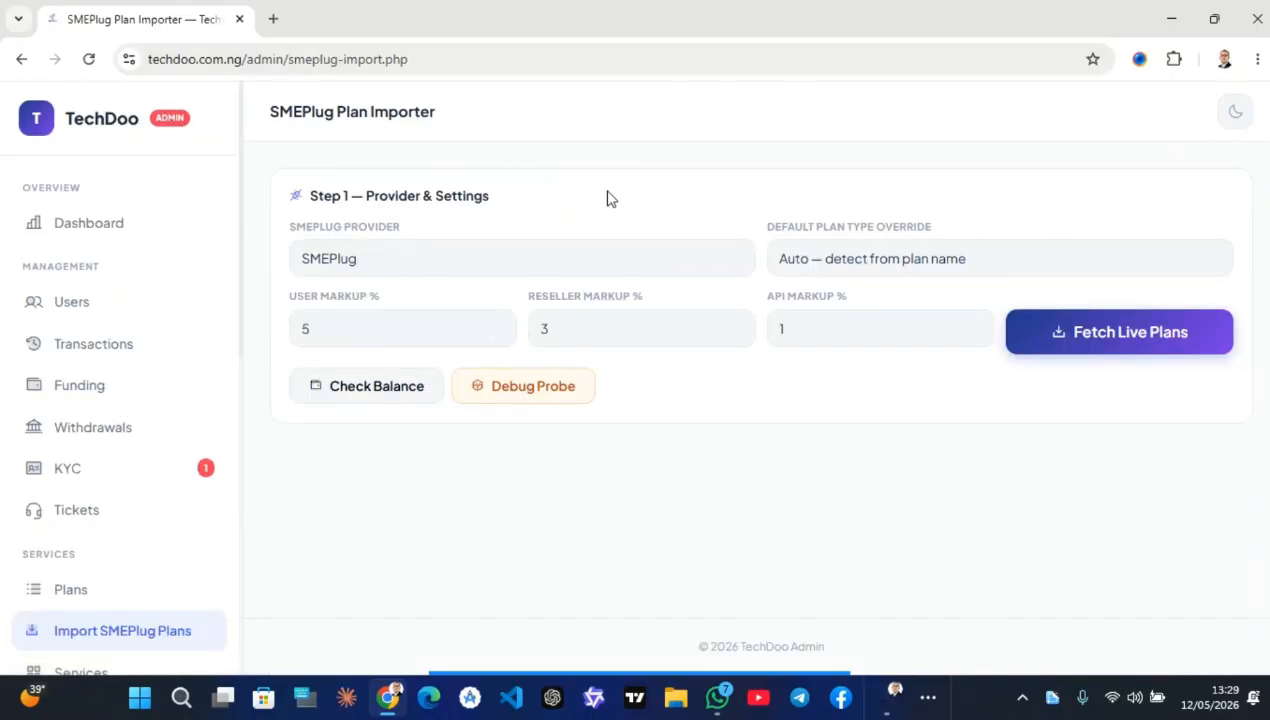
click(800, 252)
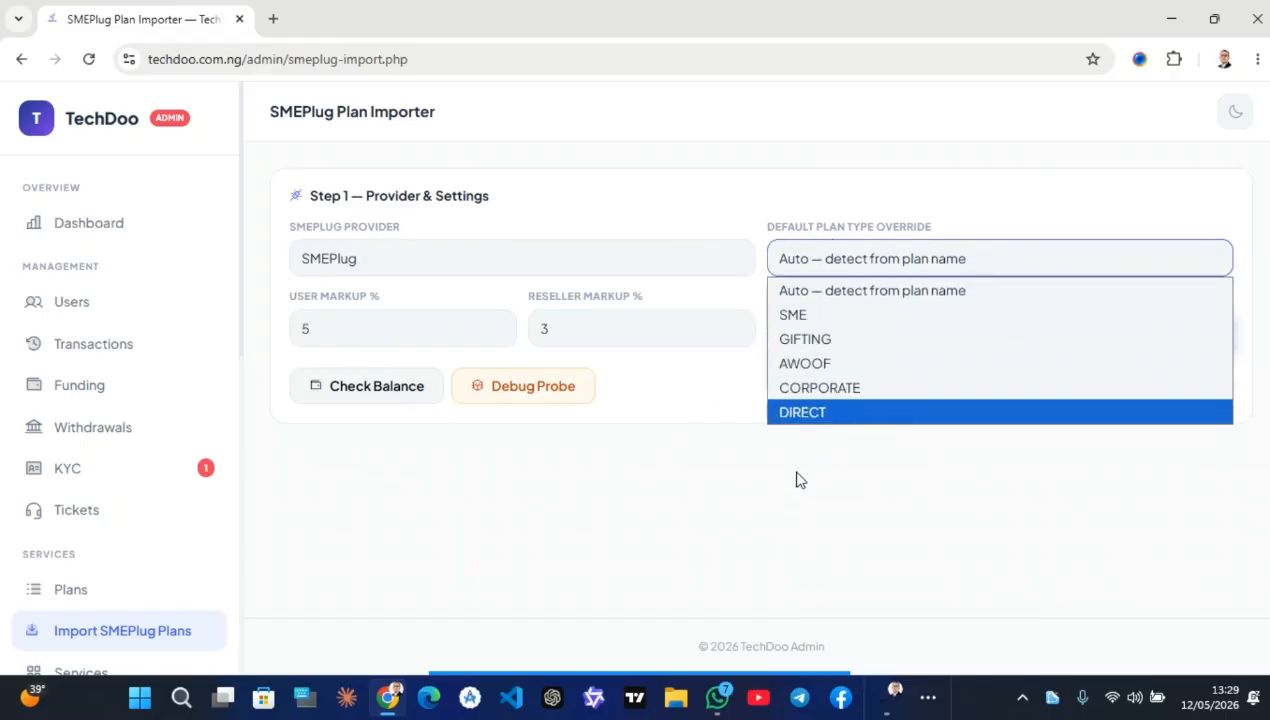
click(831, 339)
click(836, 268)
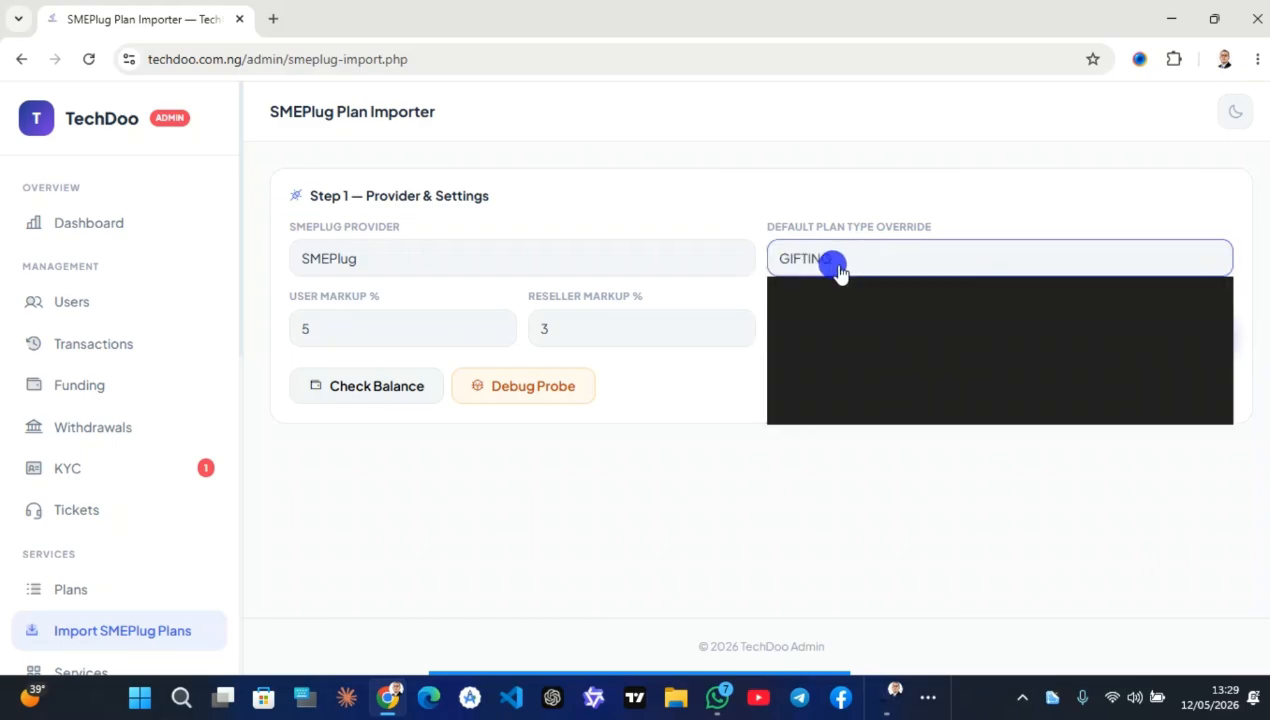
click(840, 366)
click(881, 262)
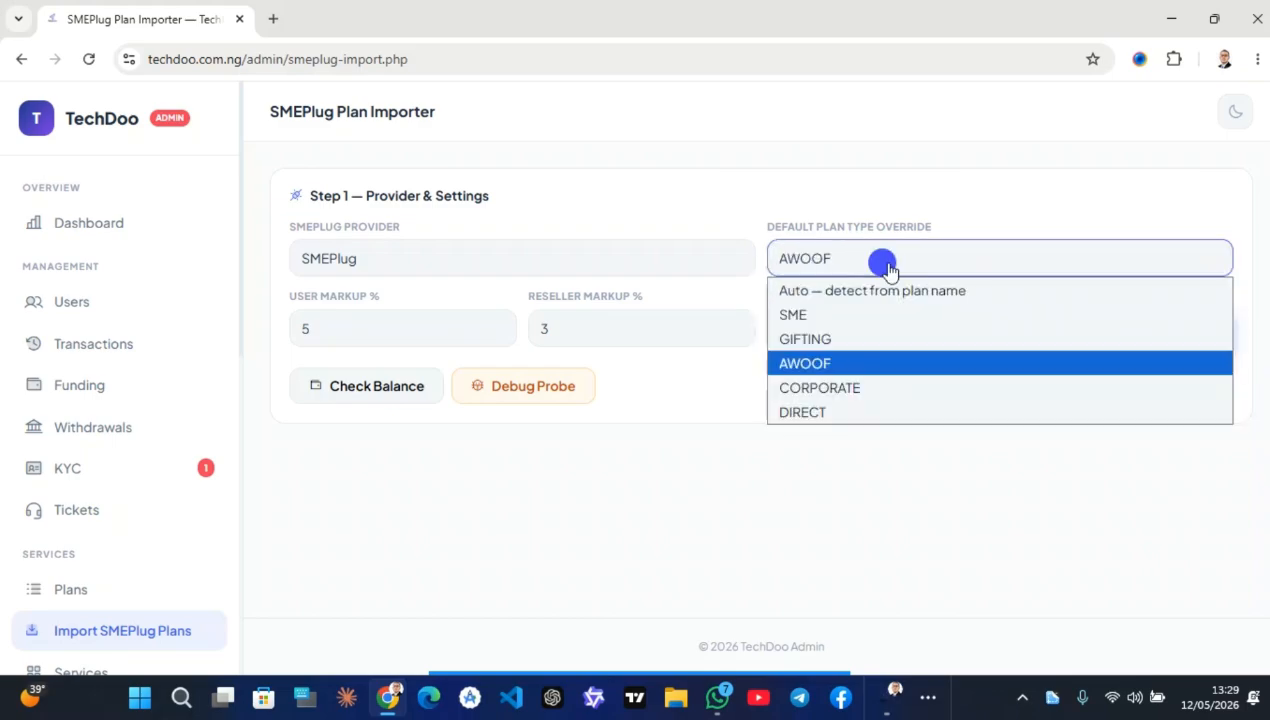
click(848, 370)
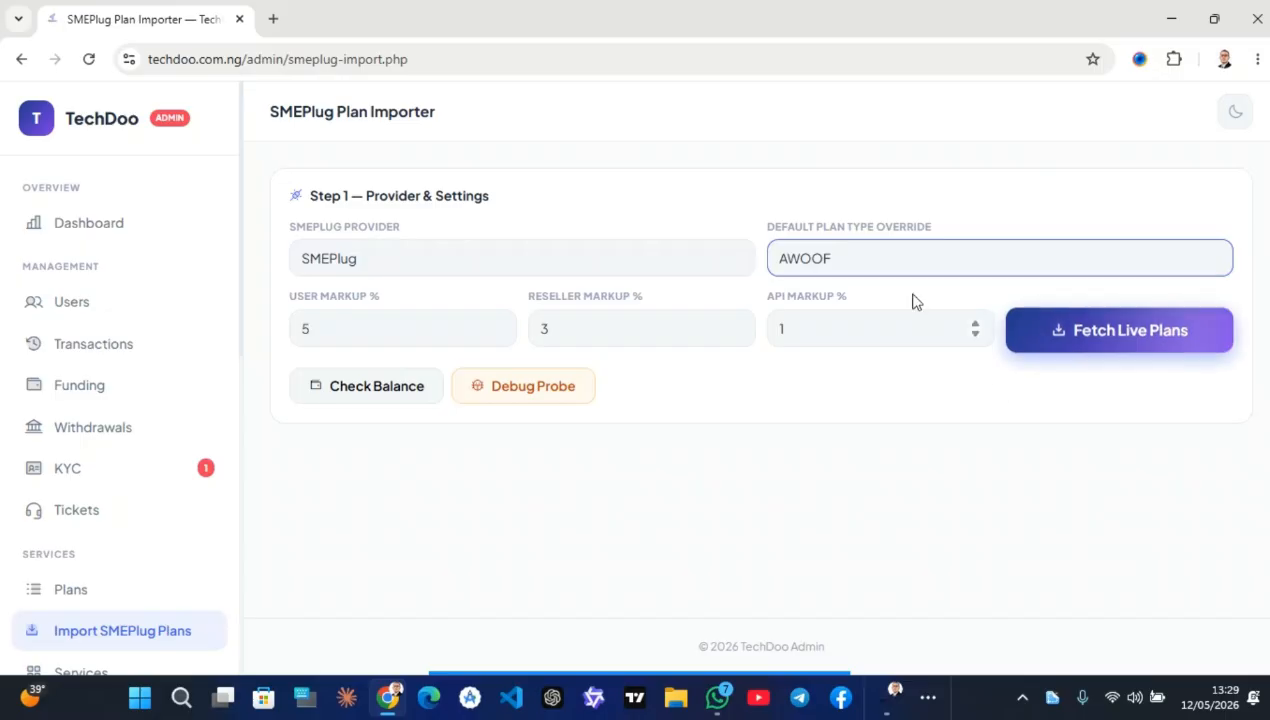
click(877, 270)
click(852, 293)
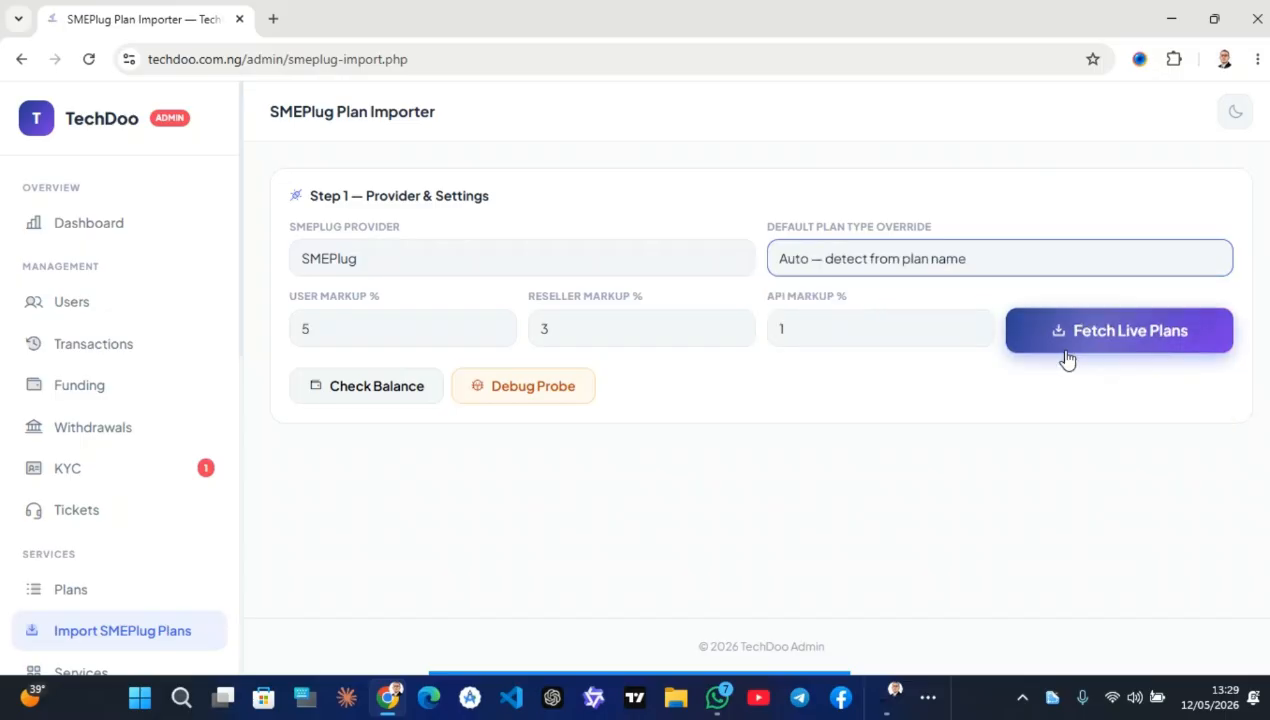
click(1063, 318)
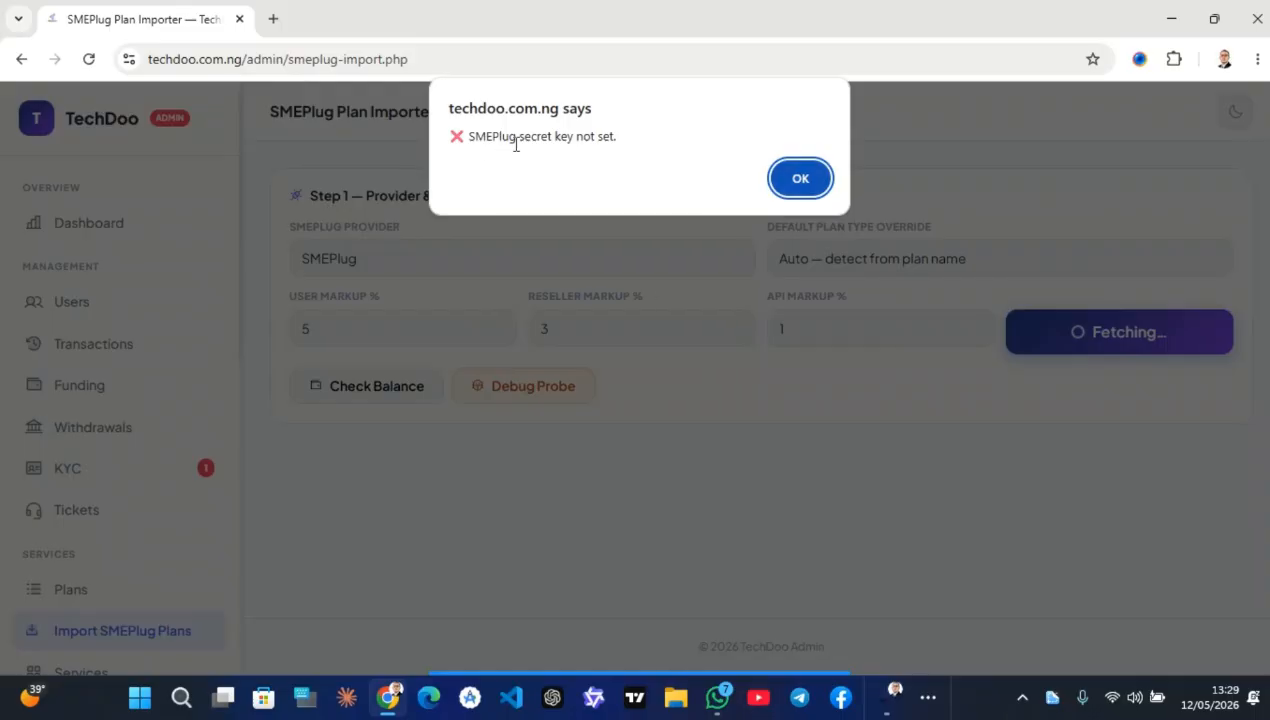
click(771, 178)
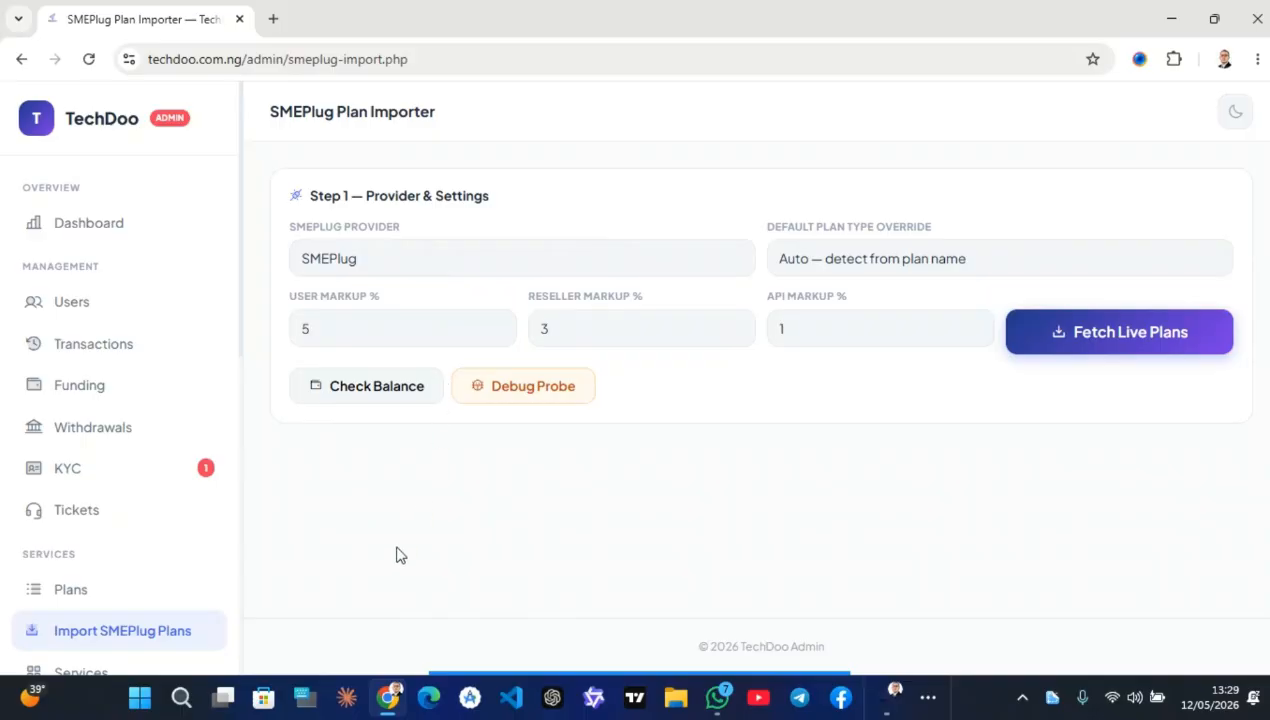
scroll(82, 567, down, 4)
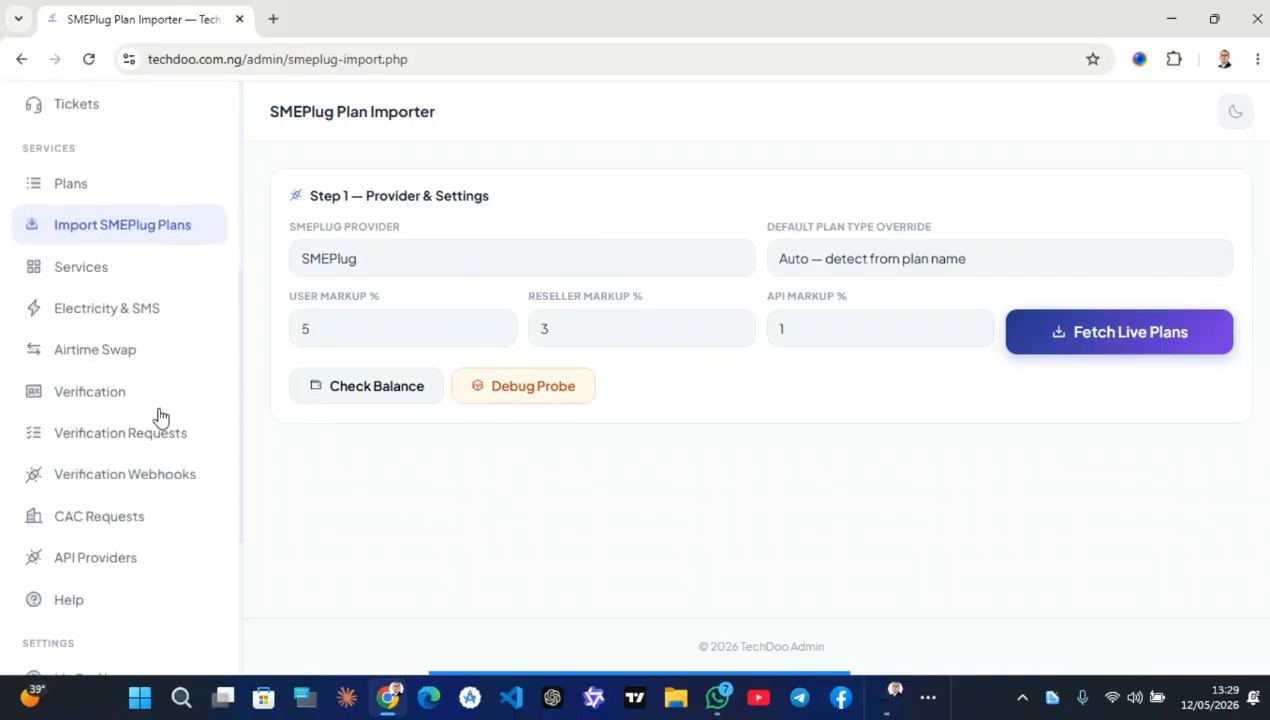
Open Services Management and scroll through the API provider balances
click(120, 285)
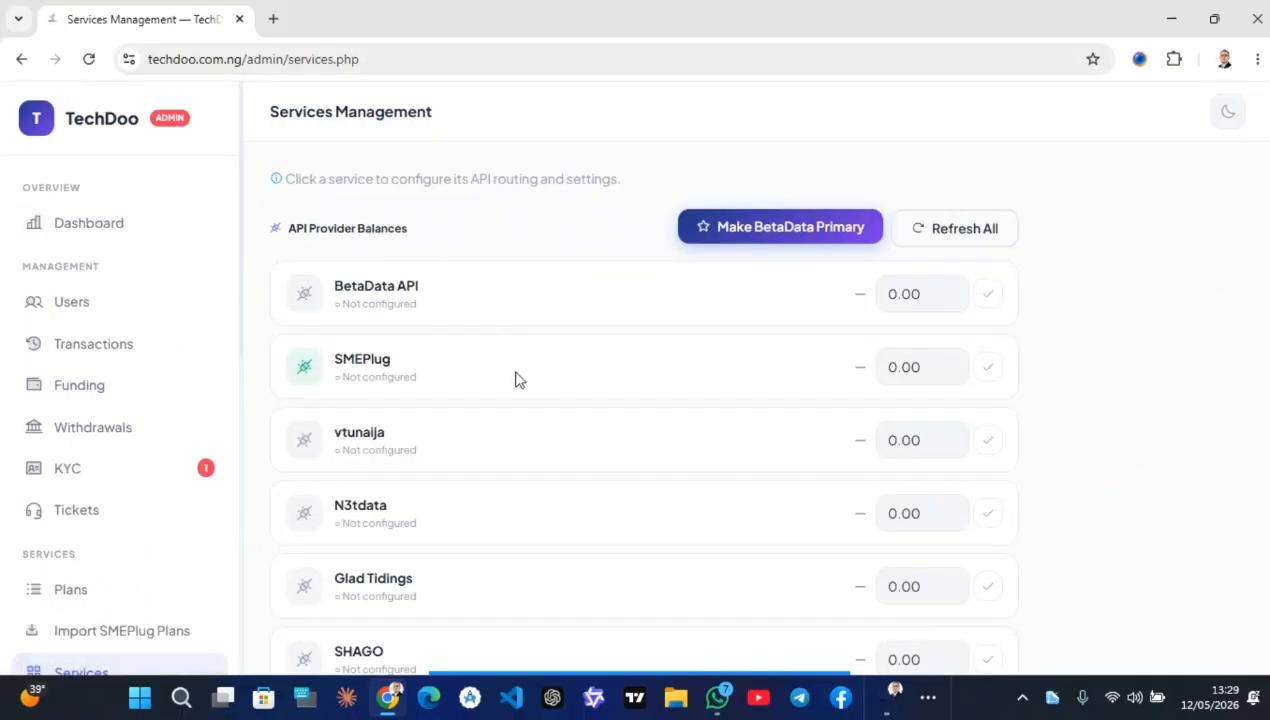
scroll(512, 391, down, 1)
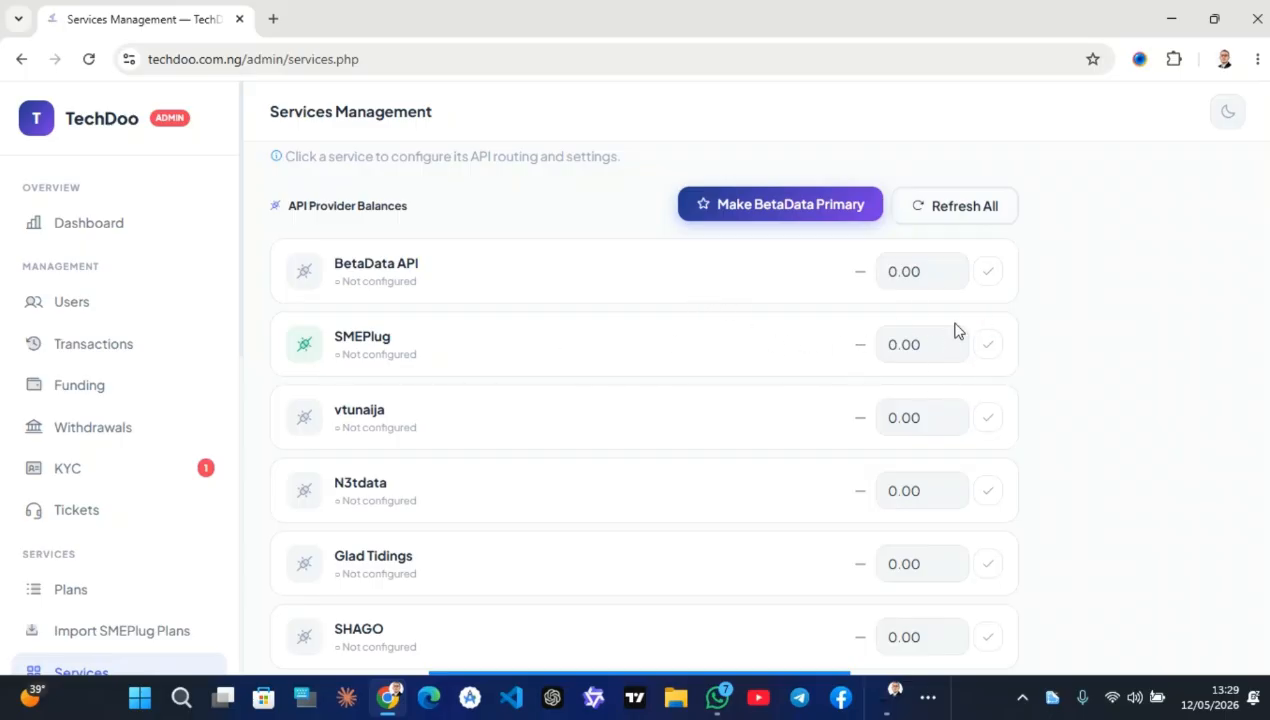
scroll(584, 402, down, 7)
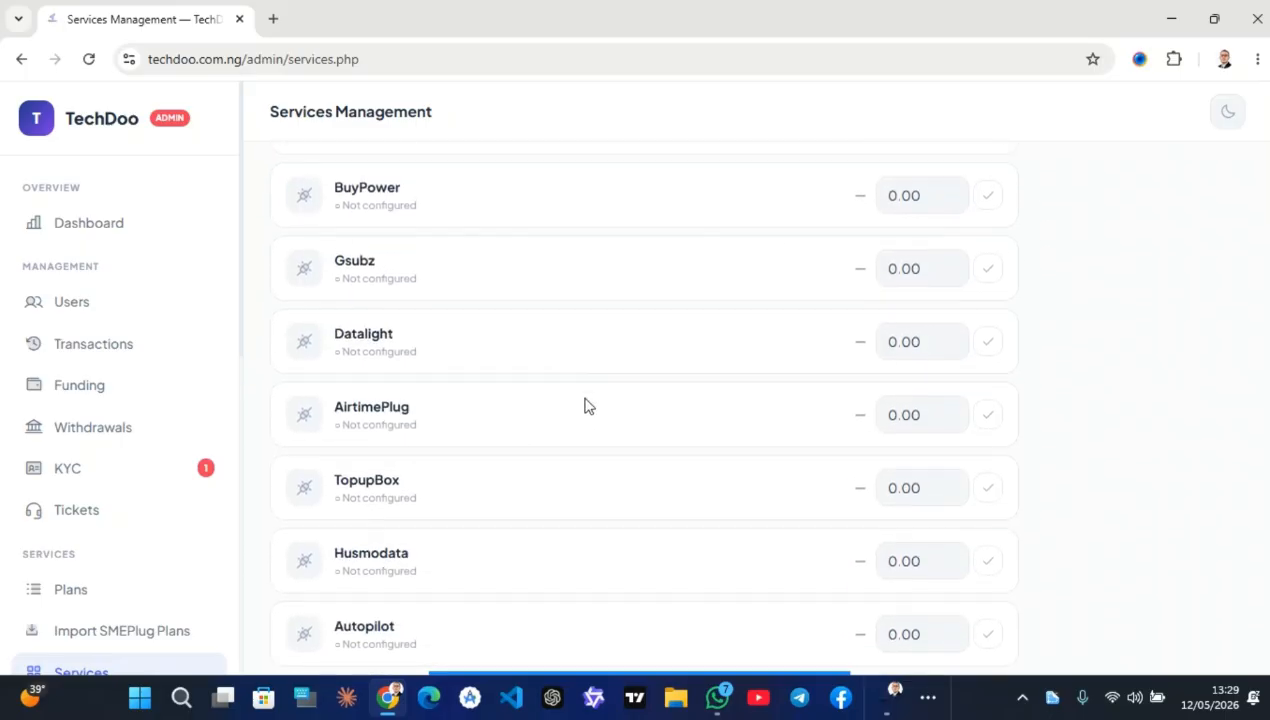
scroll(470, 570, down, 4)
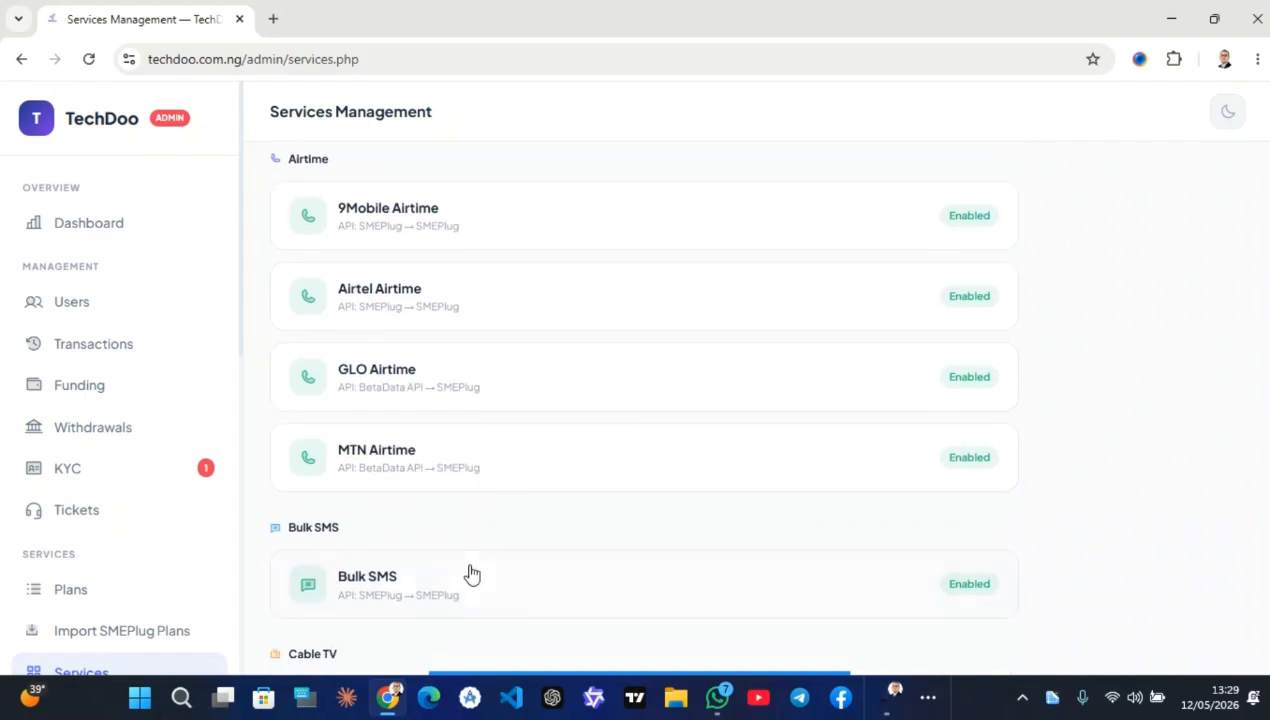
Inspect 9Mobile Airtime's primary and backup API provider options, collapse it unchanged, and scroll the list
click(503, 226)
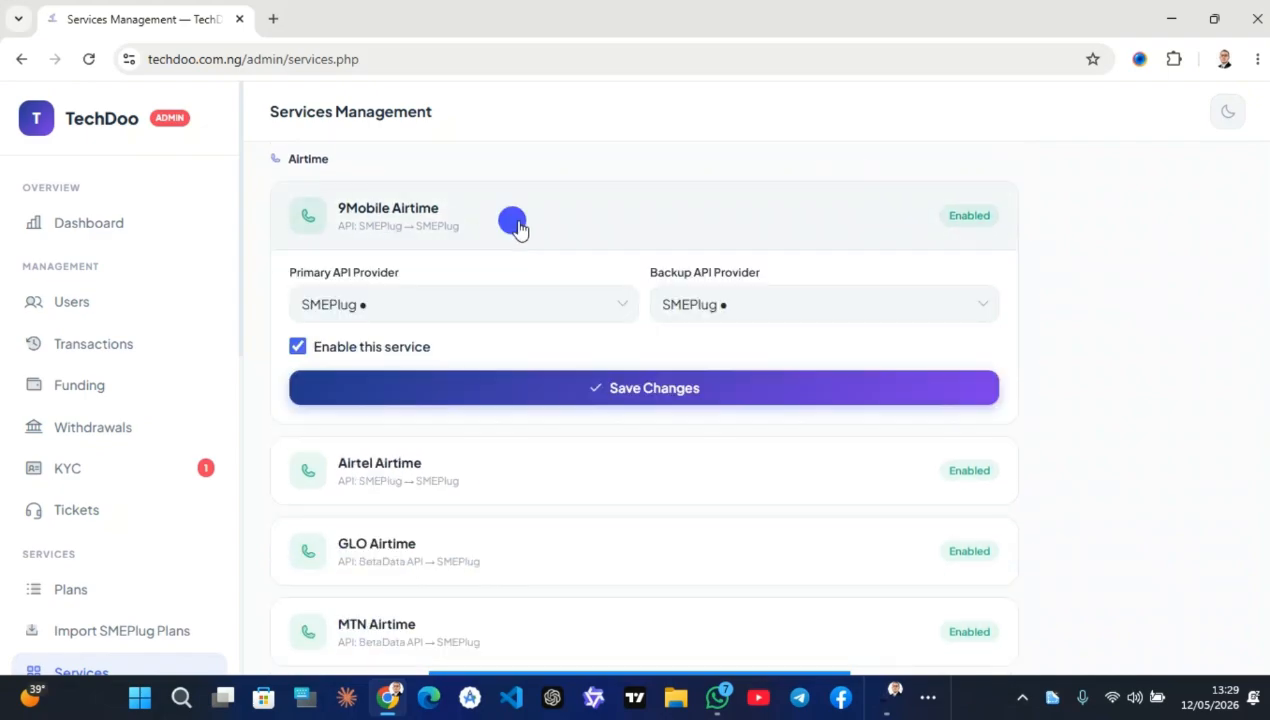
click(447, 294)
click(722, 296)
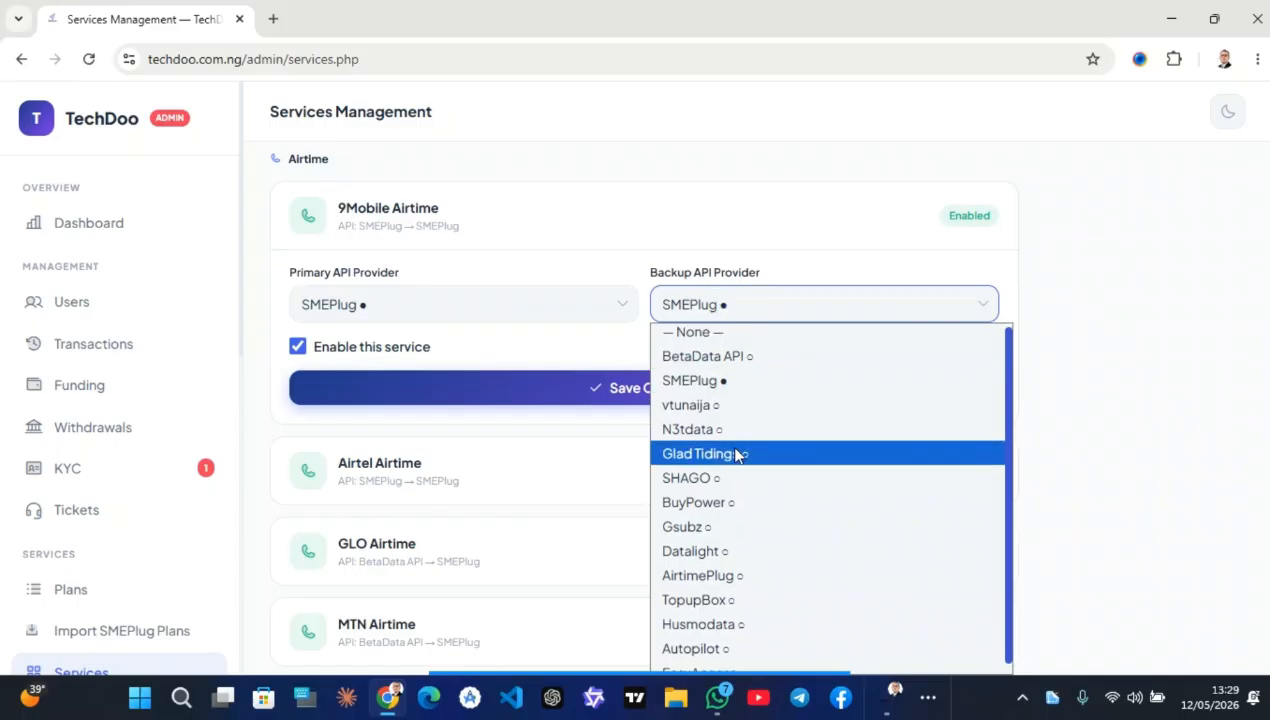
scroll(733, 464, down, 1)
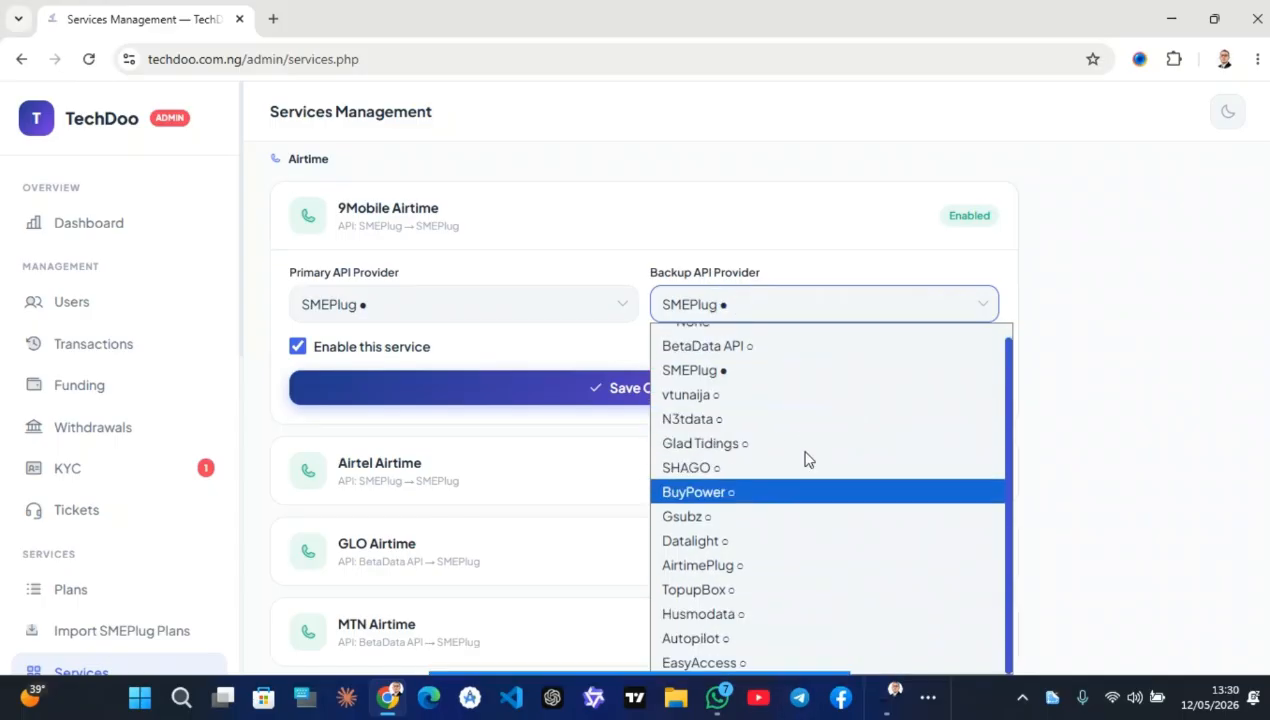
scroll(805, 450, up, 1)
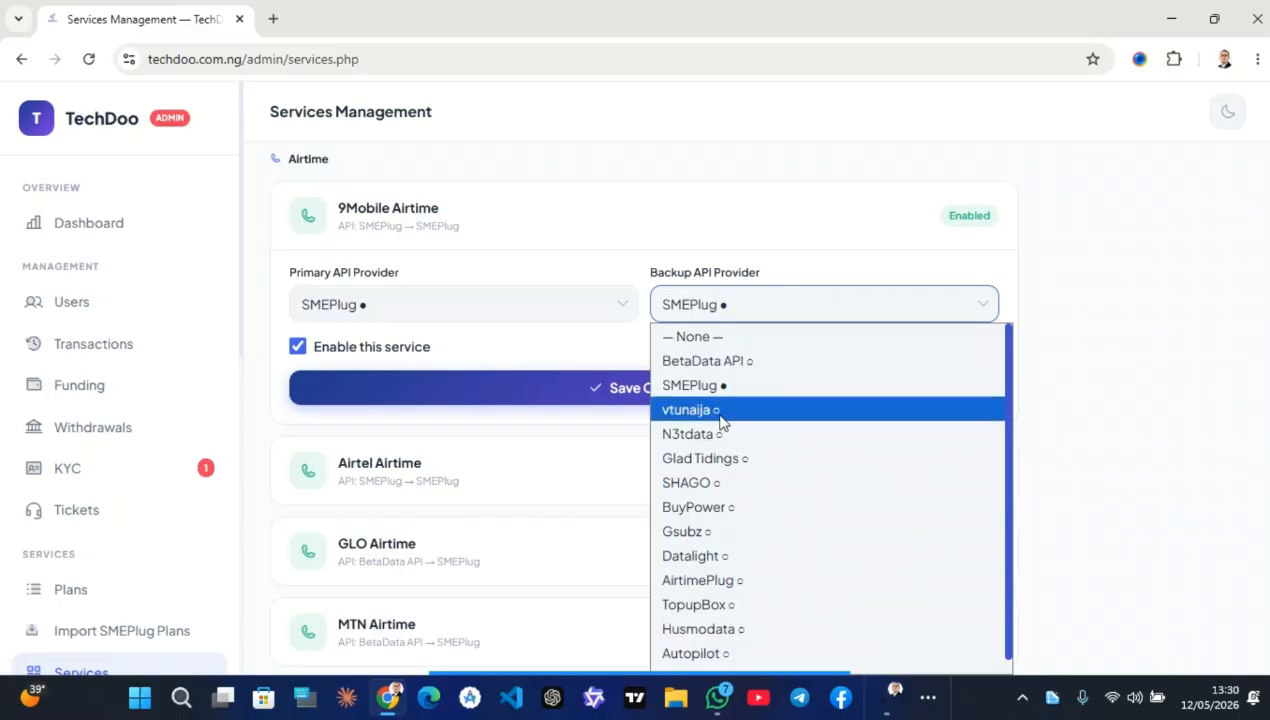
click(488, 208)
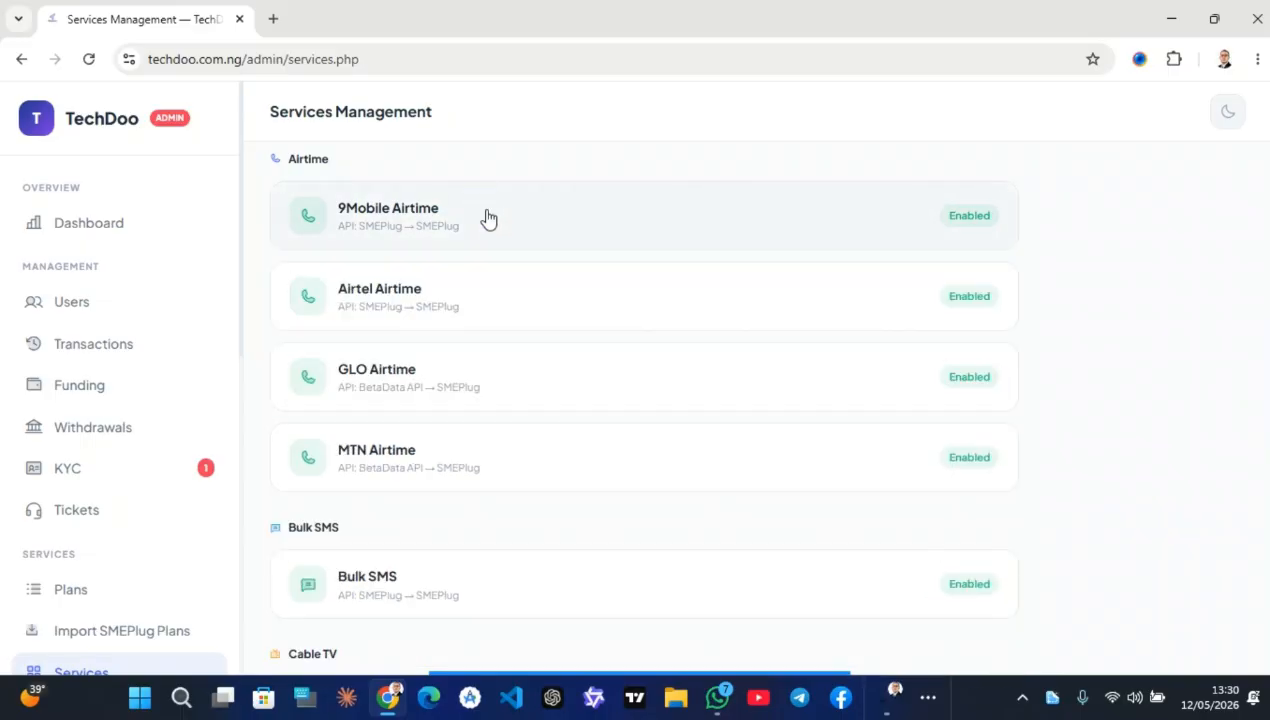
scroll(422, 460, down, 3)
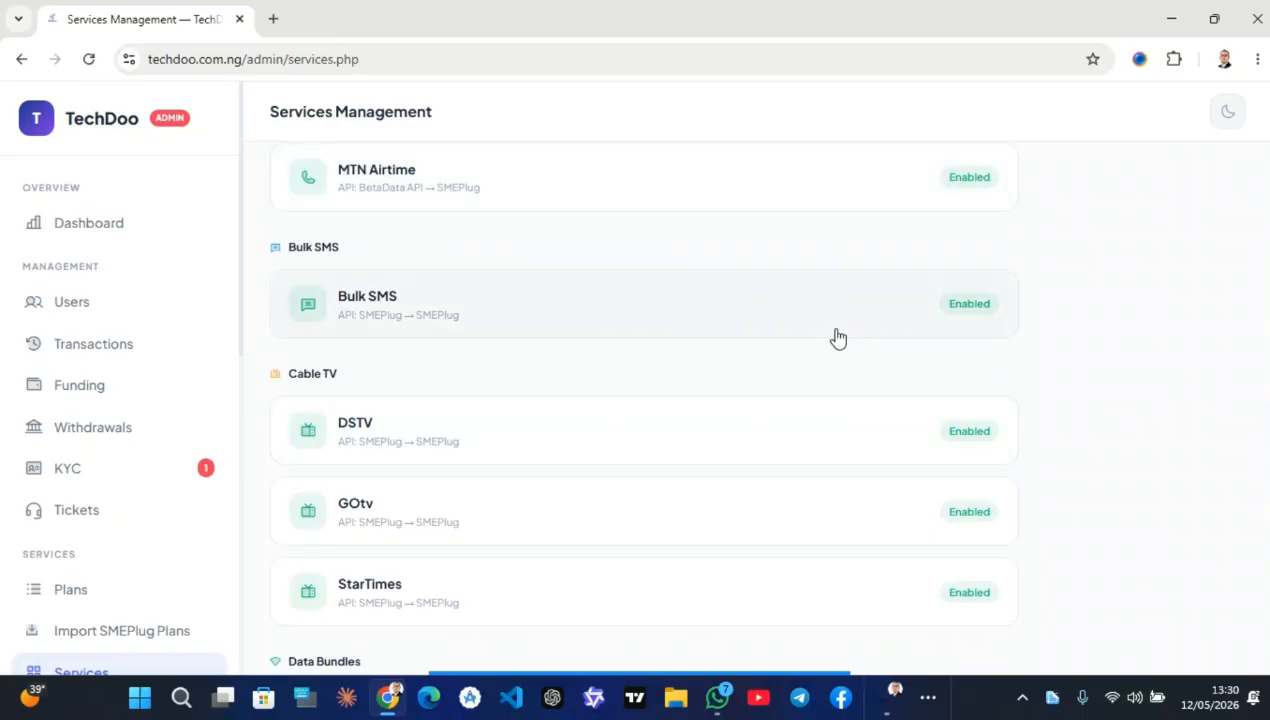
scroll(395, 435, down, 3)
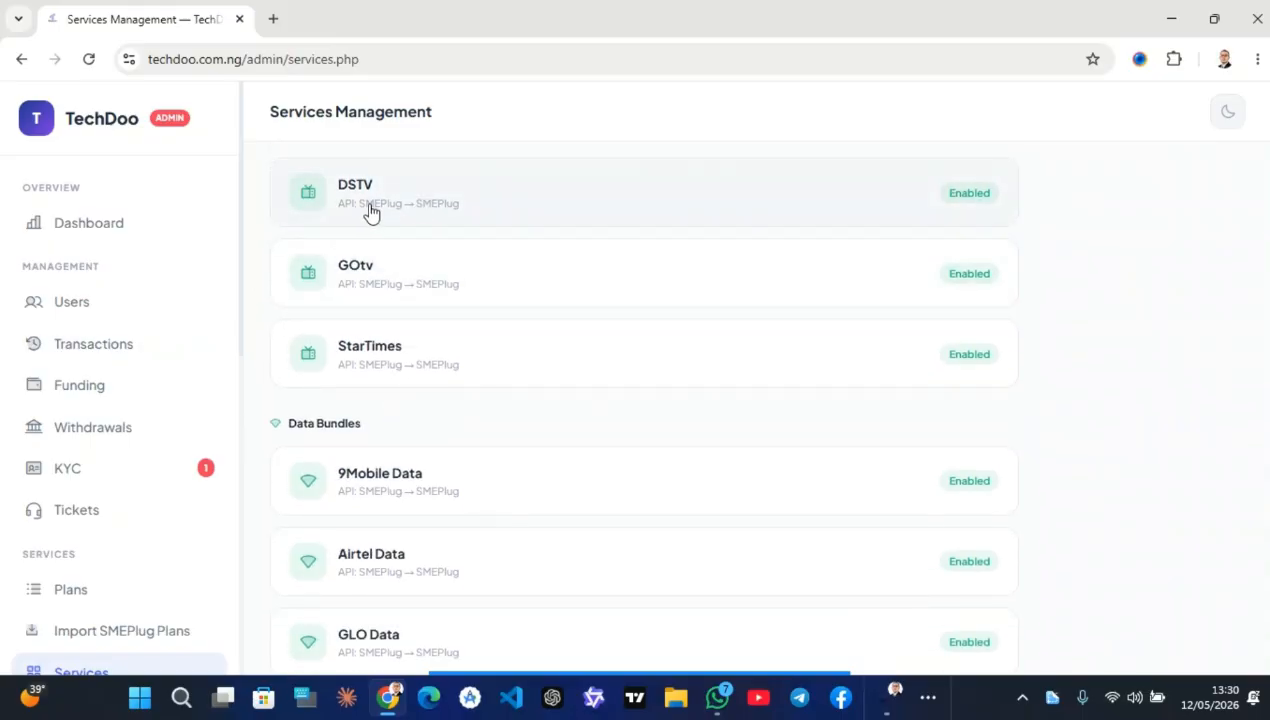
scroll(332, 536, down, 5)
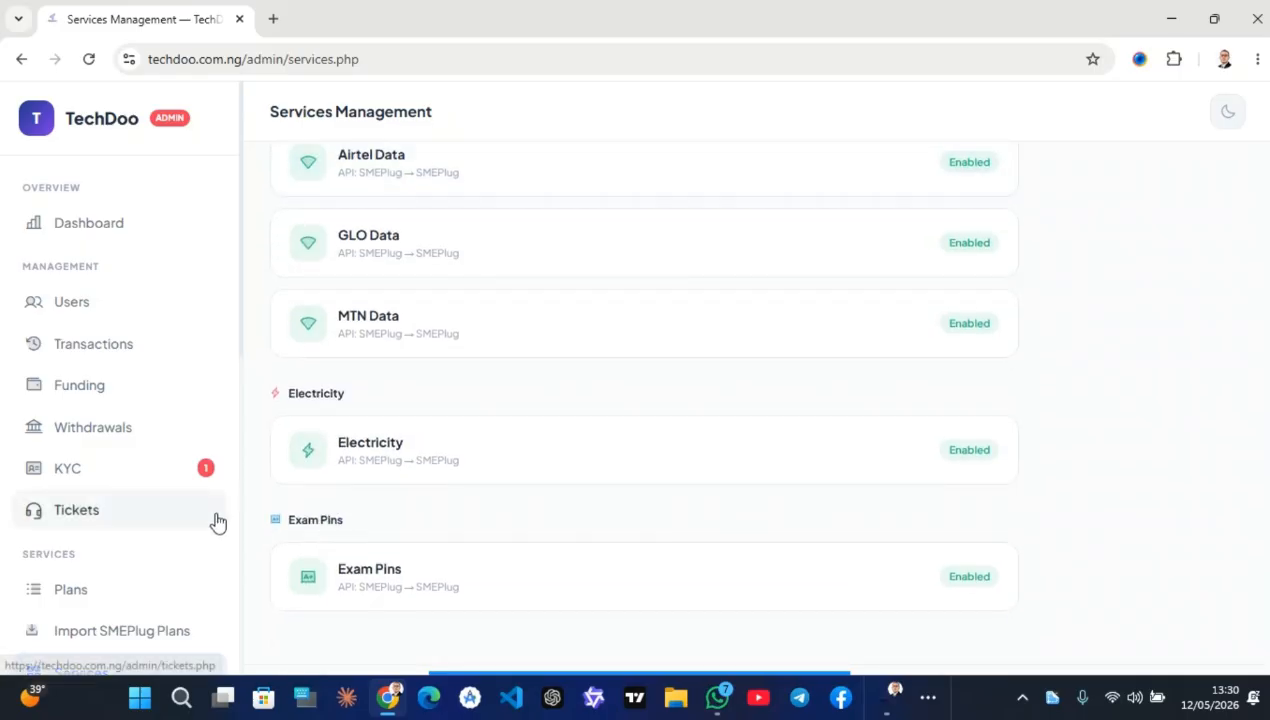
scroll(212, 521, down, 3)
Show the Bulk SMS tab with its ₦4.01 per-unit rate, BetaData sender and 1–100000 recipient limits
click(177, 428)
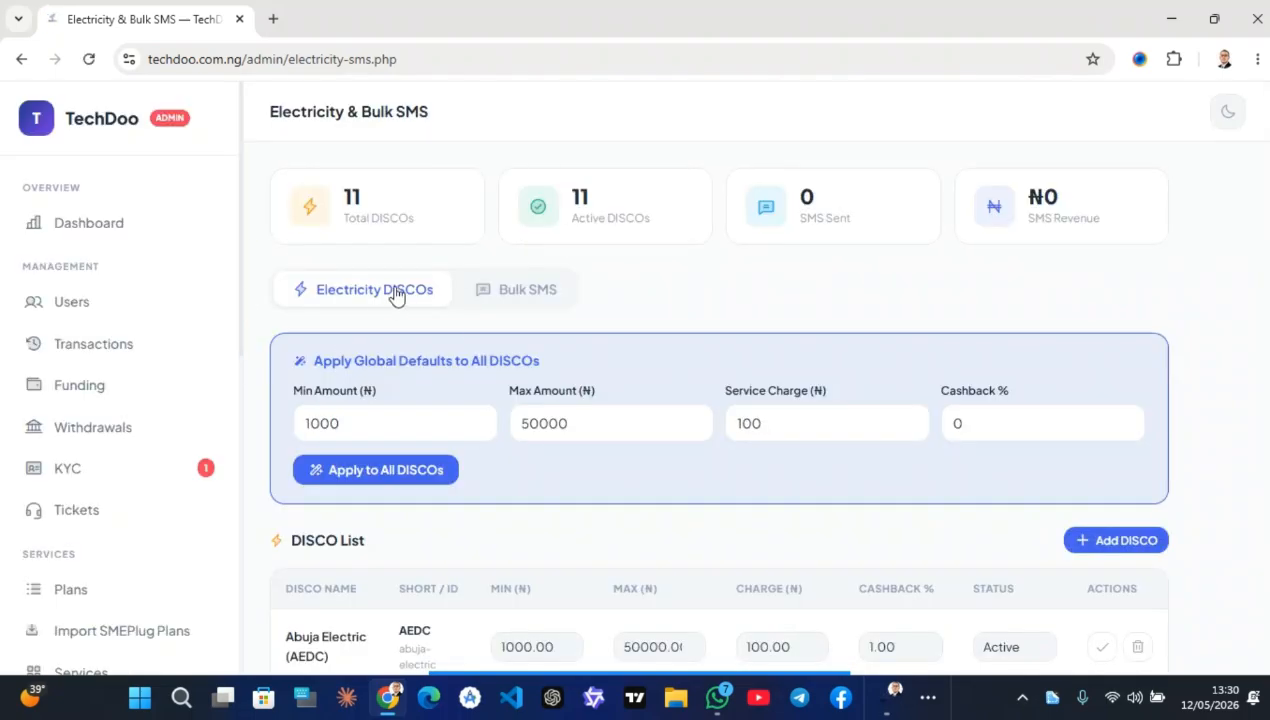
scroll(440, 430, down, 1)
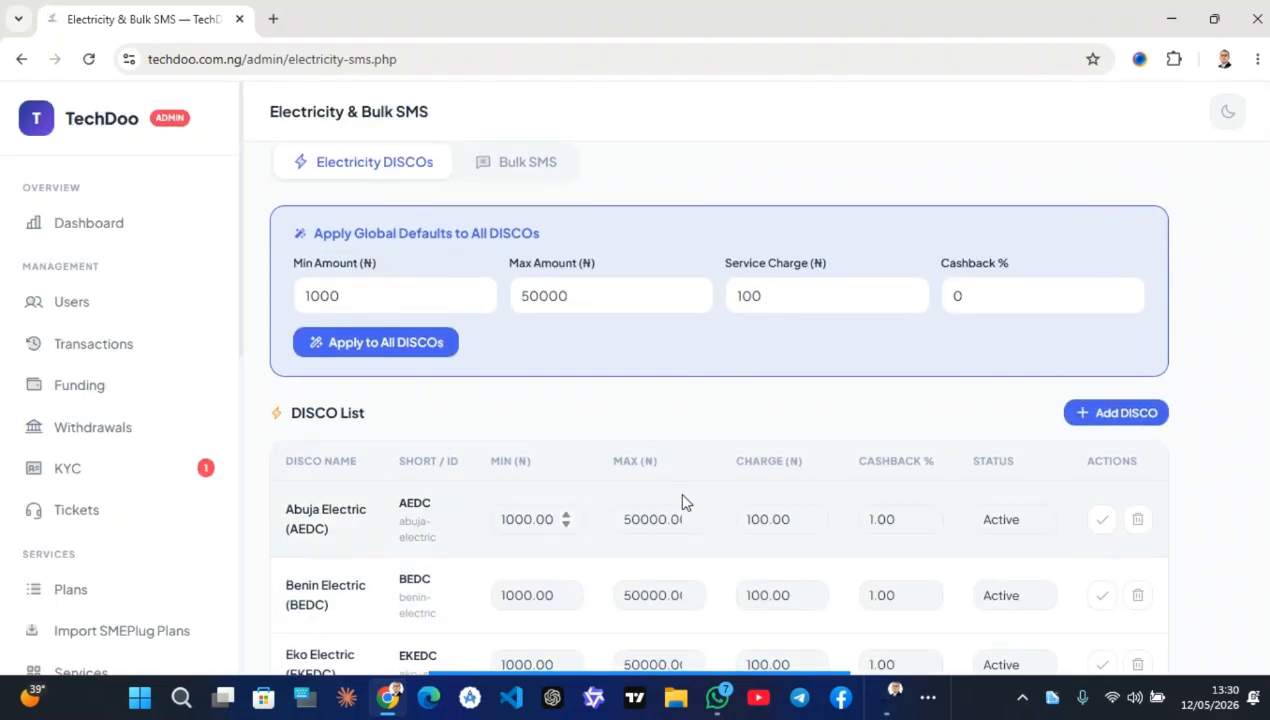
scroll(560, 320, up, 1)
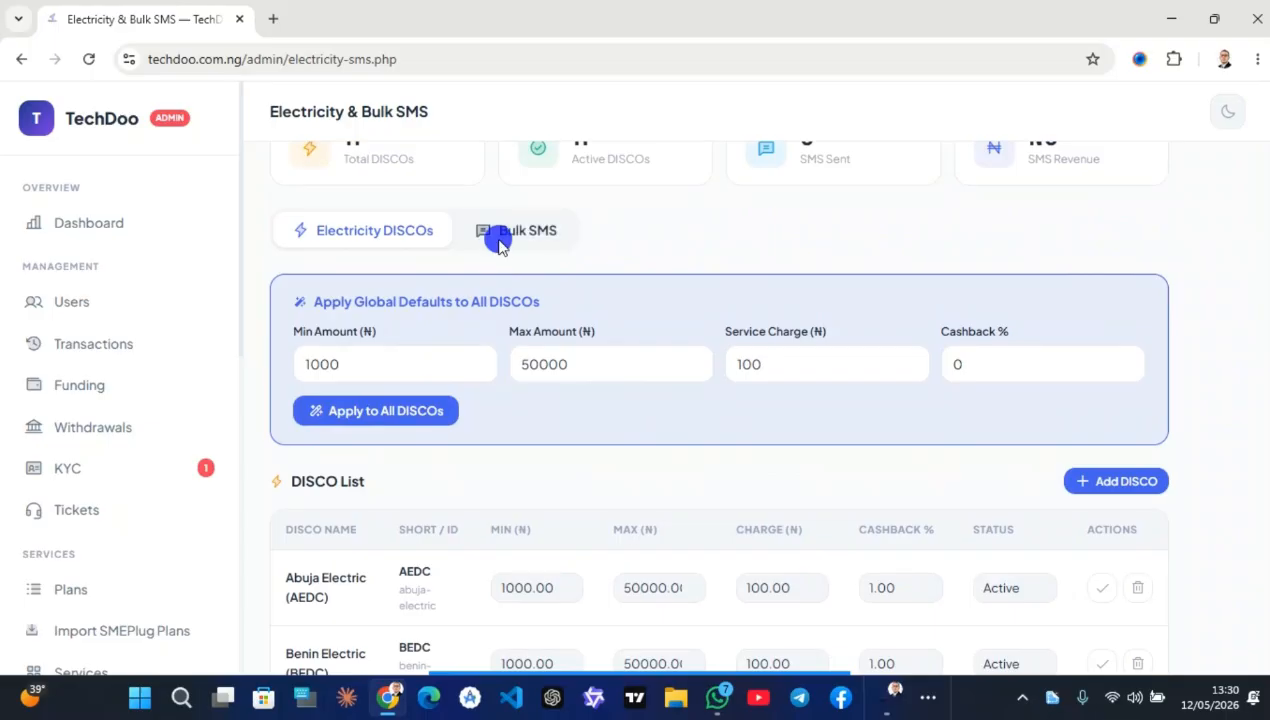
click(498, 232)
scroll(462, 527, down, 1)
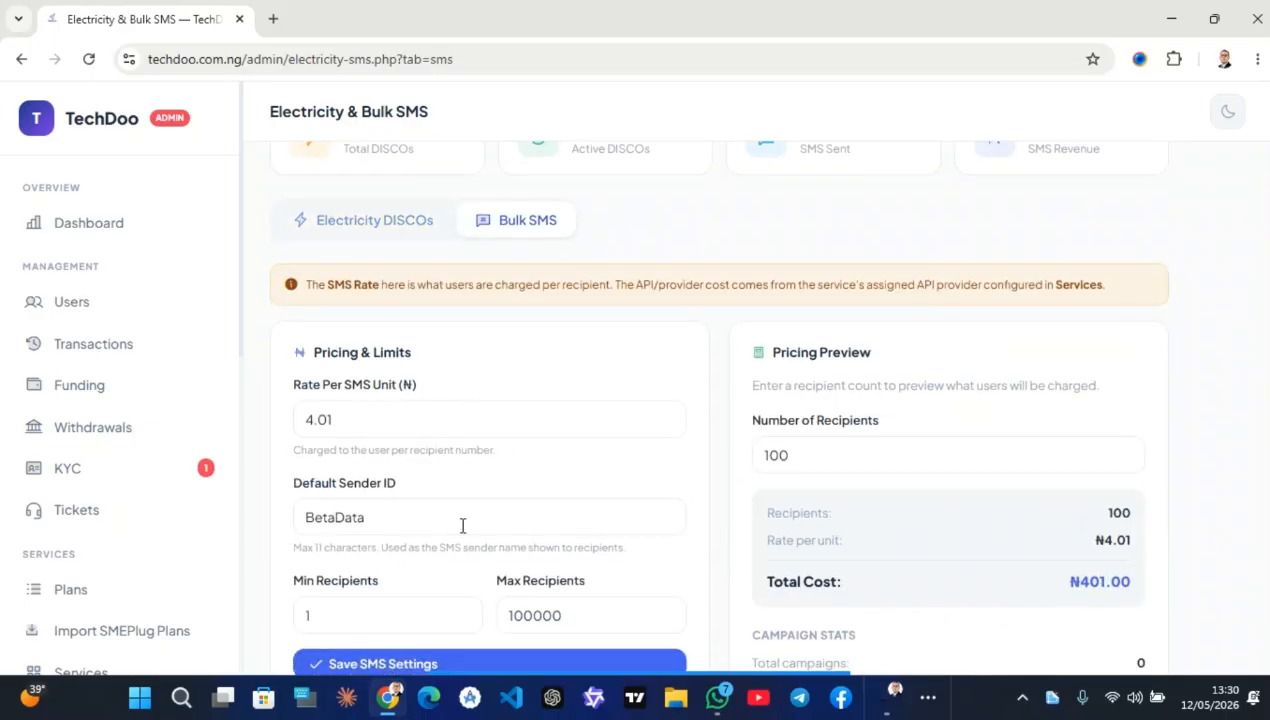
scroll(105, 510, down, 4)
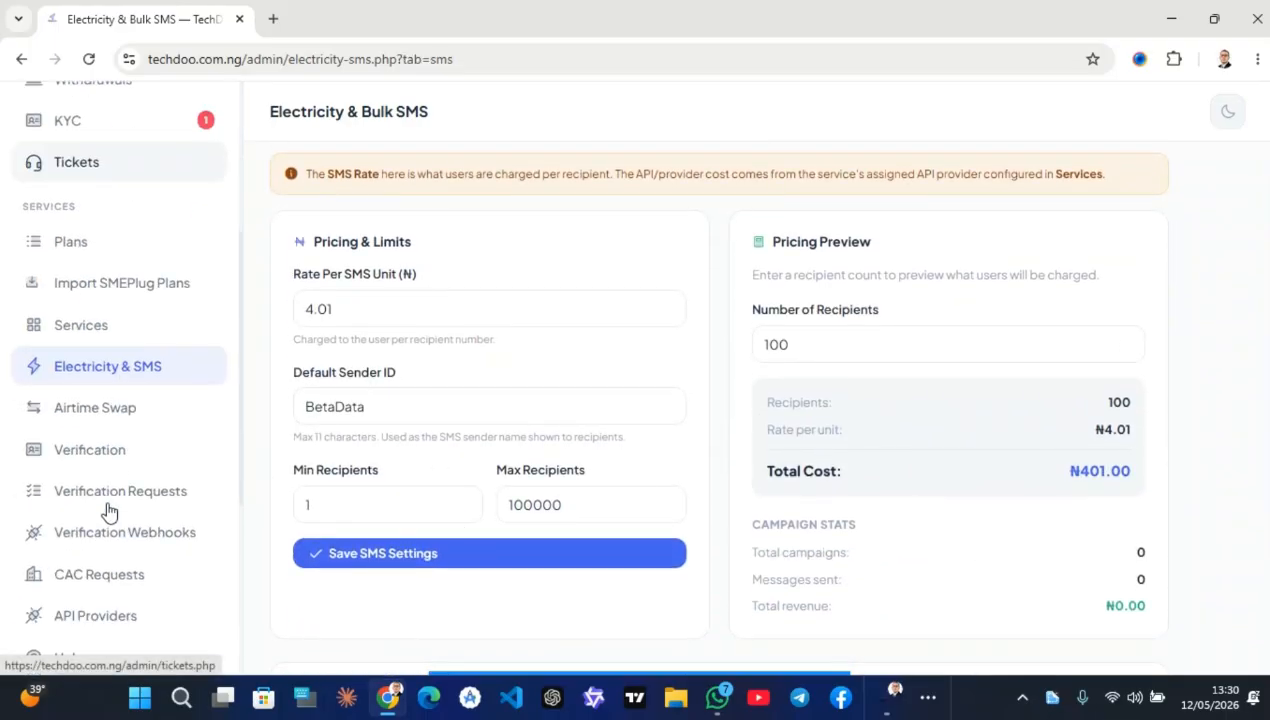
Pass through Airtime Swap to the Support Tickets page, which shows 0 open tickets
click(163, 315)
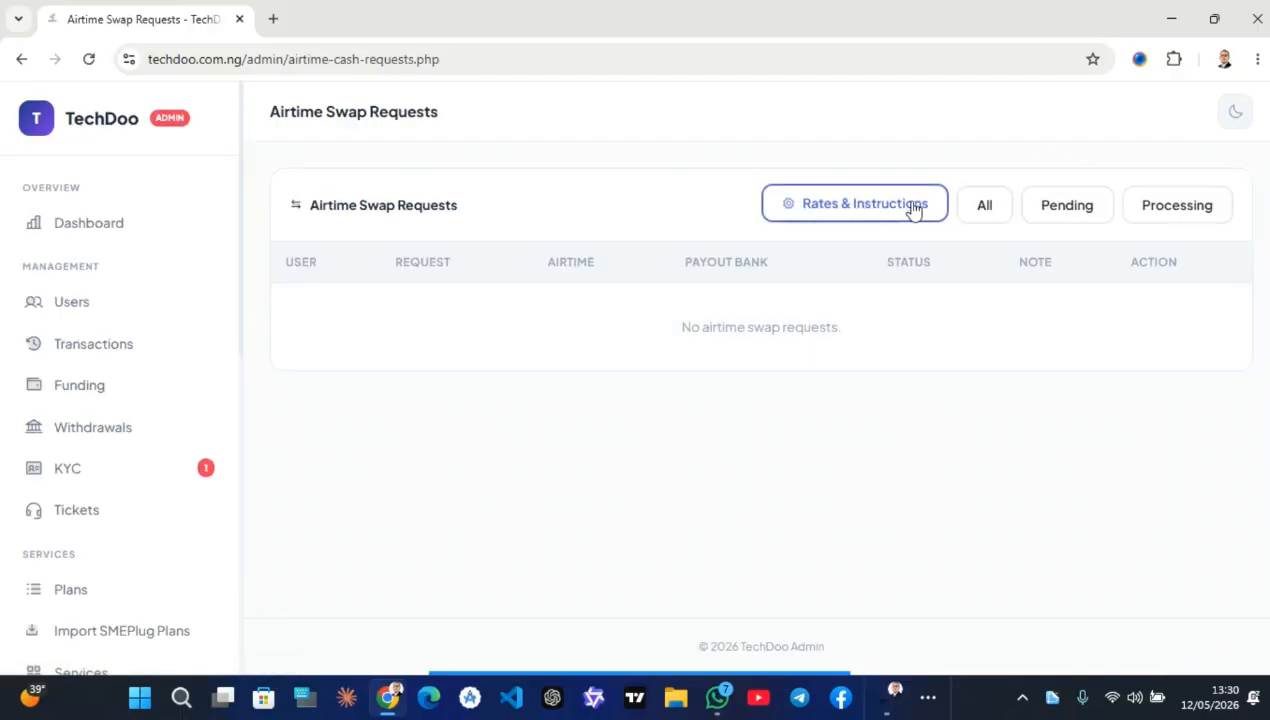
click(92, 508)
scroll(96, 515, down, 5)
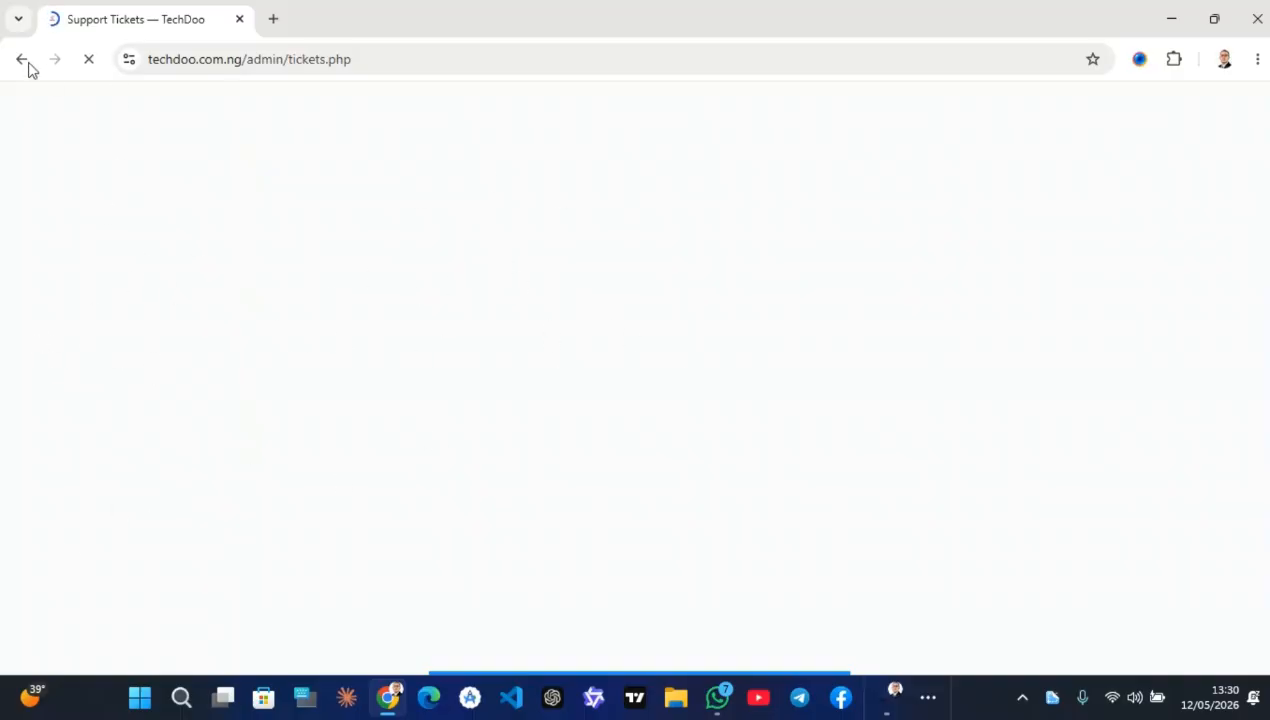
scroll(31, 512, down, 5)
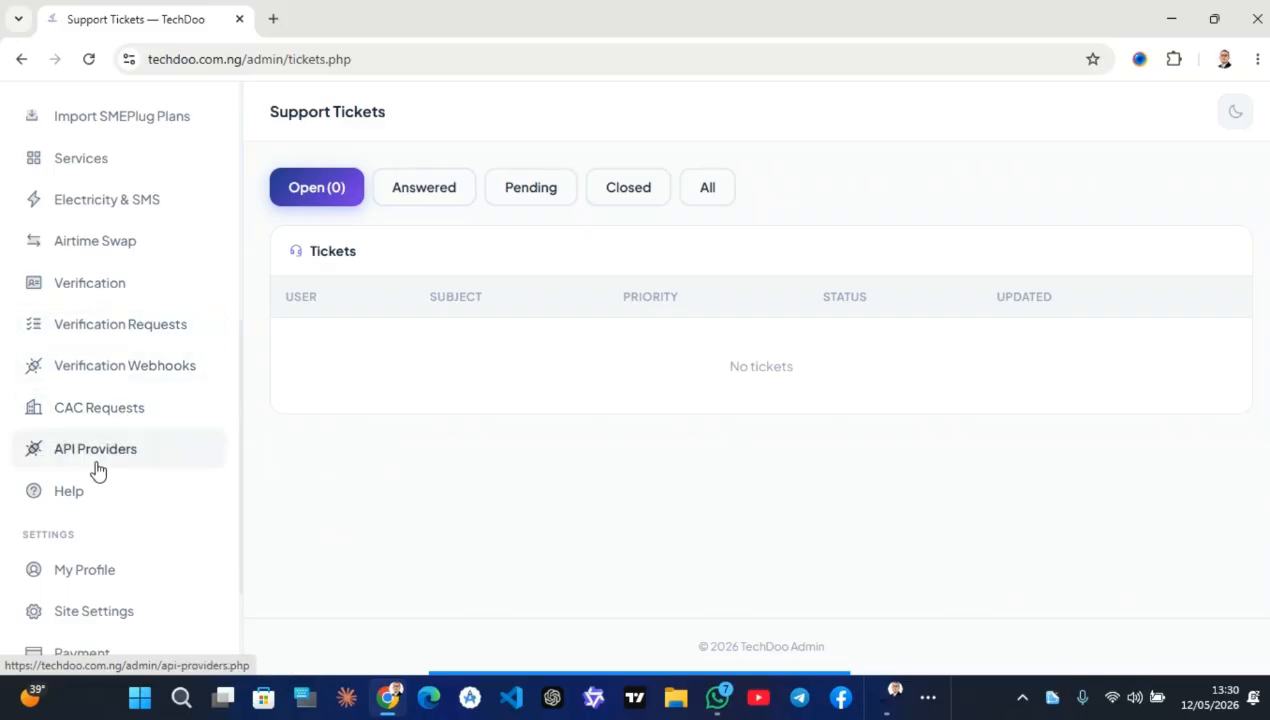
click(145, 462)
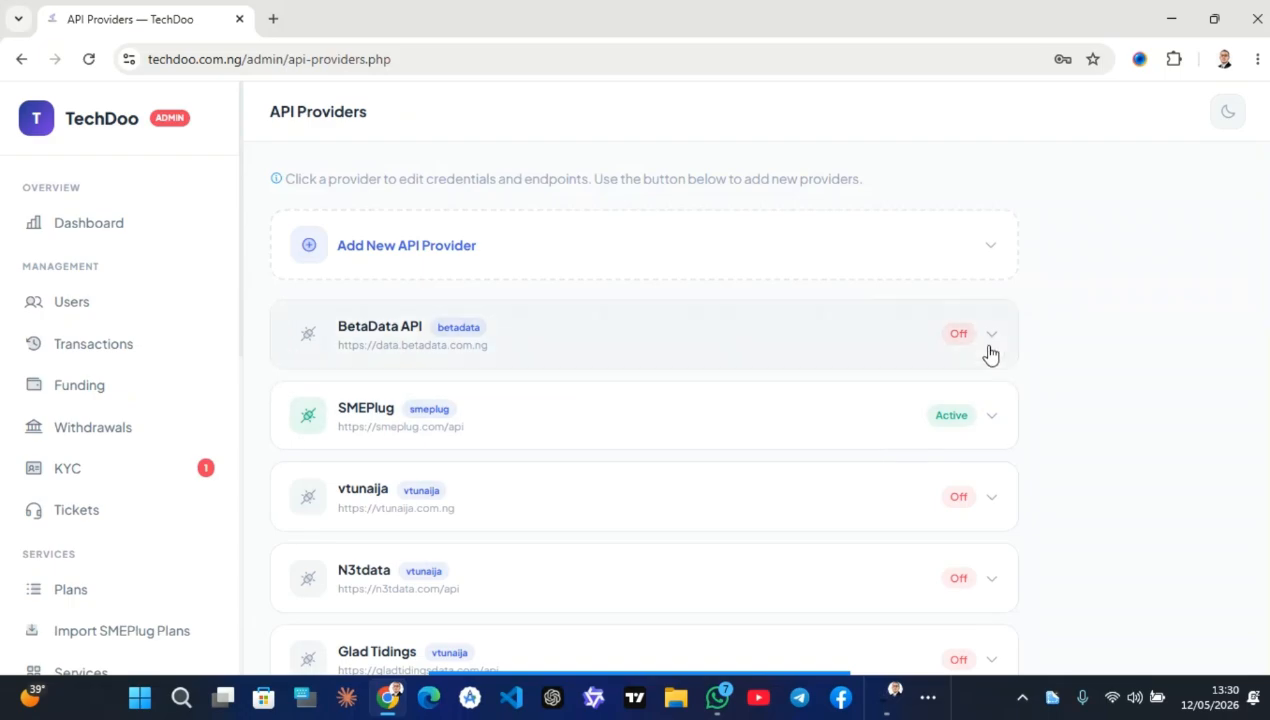
click(990, 347)
scroll(666, 411, down, 3)
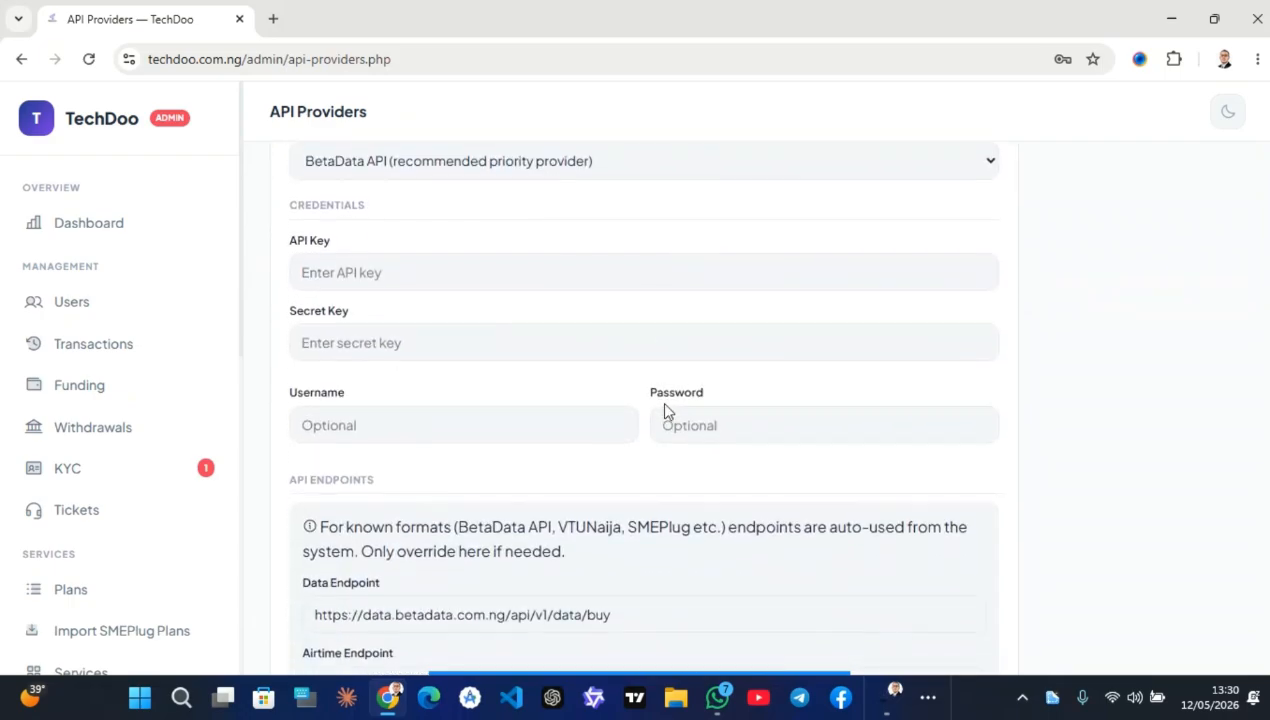
click(428, 283)
click(335, 318)
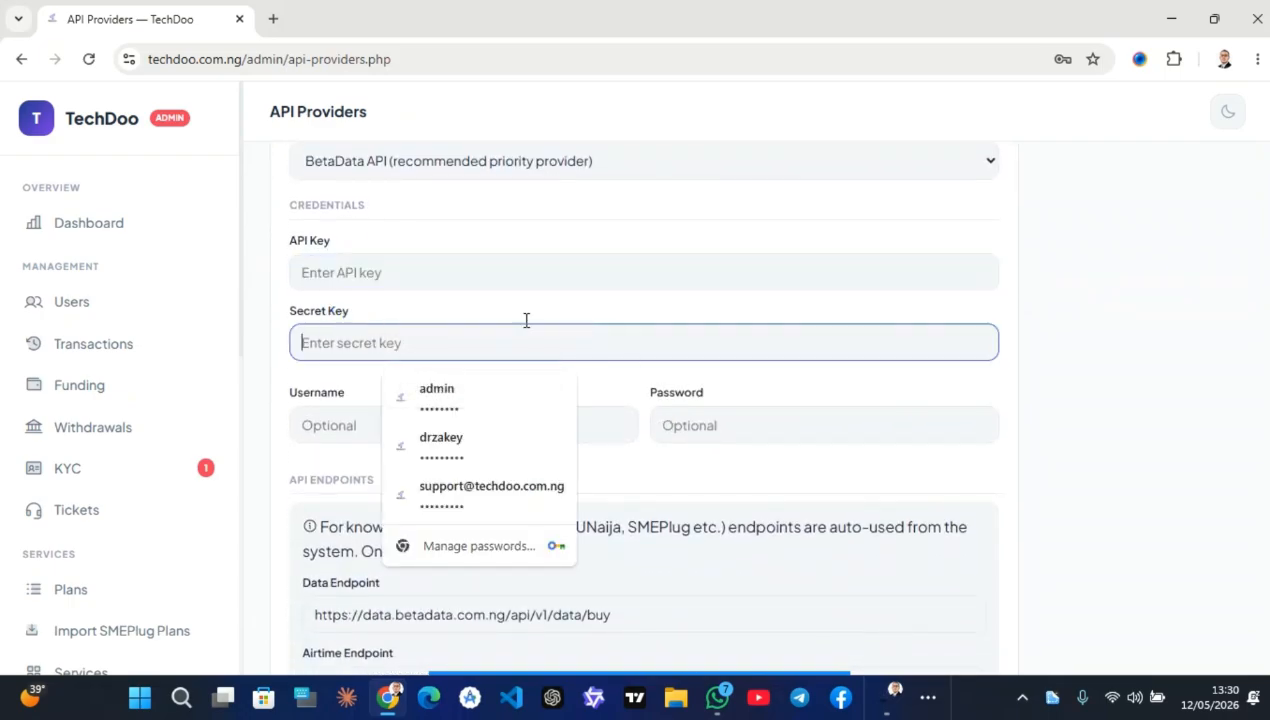
click(651, 424)
click(405, 428)
scroll(410, 436, down, 5)
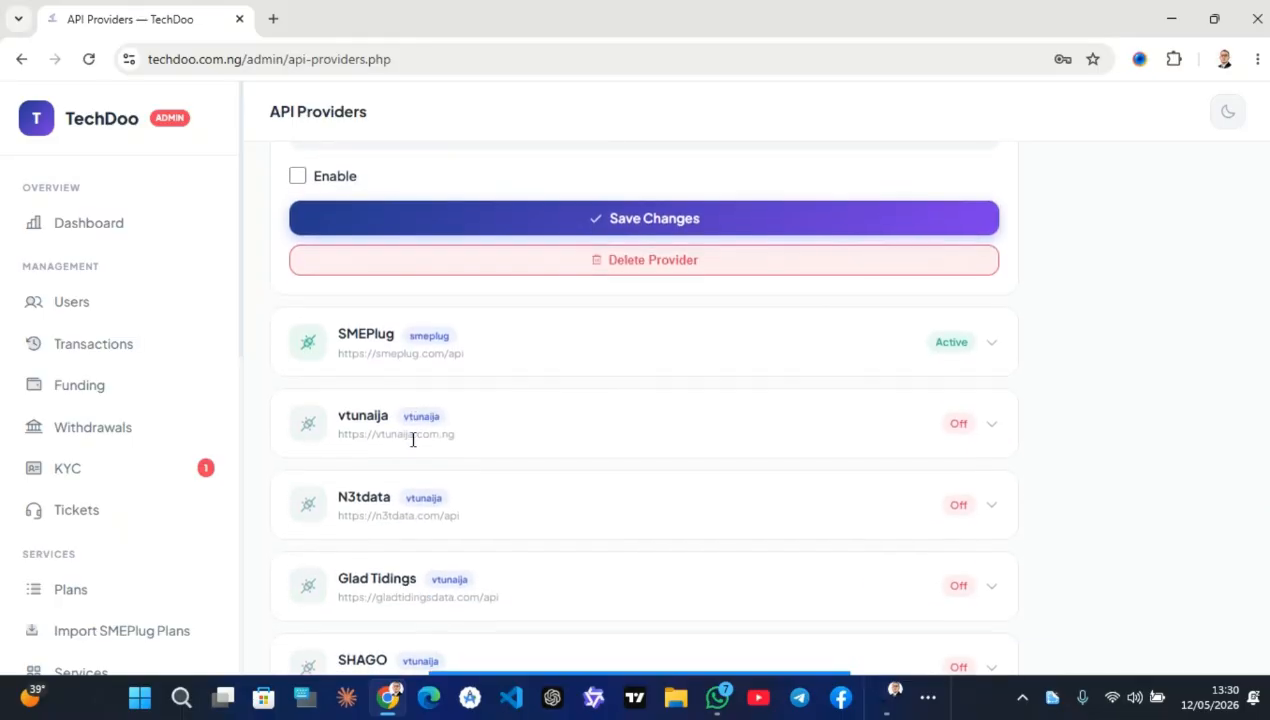
scroll(105, 545, down, 5)
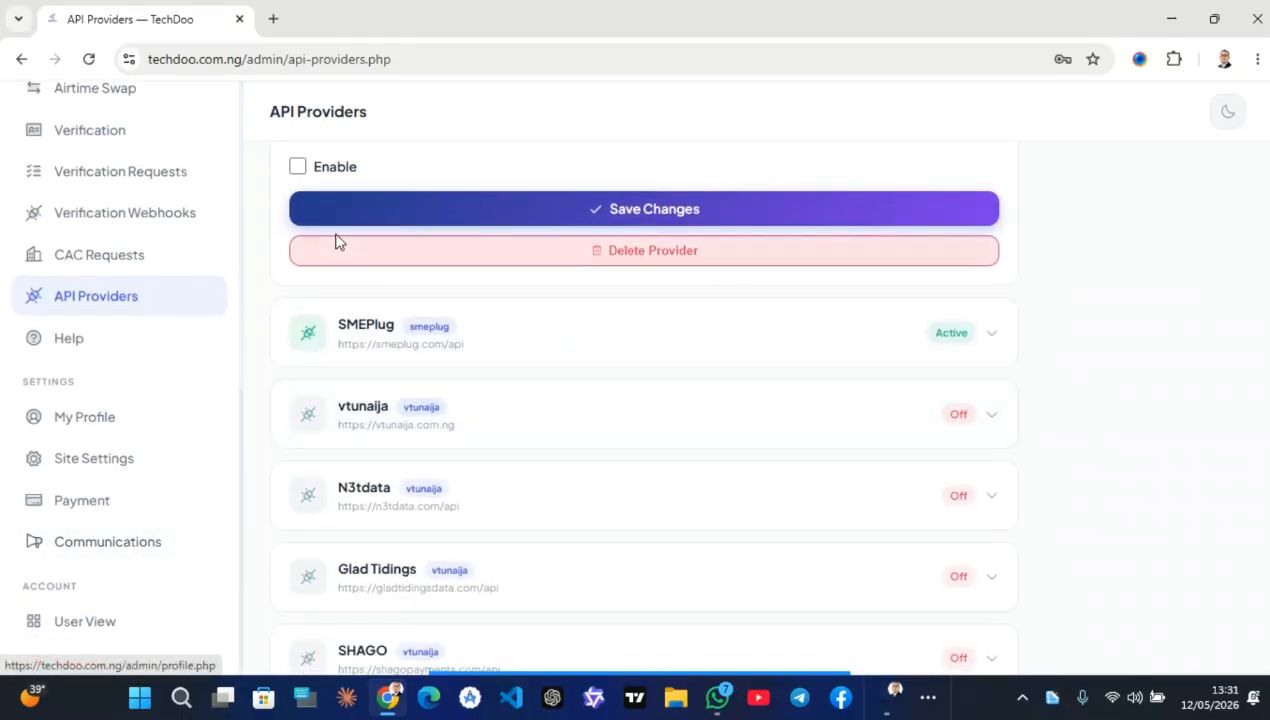
Open Help & Documentation and scroll through the documentation
click(155, 343)
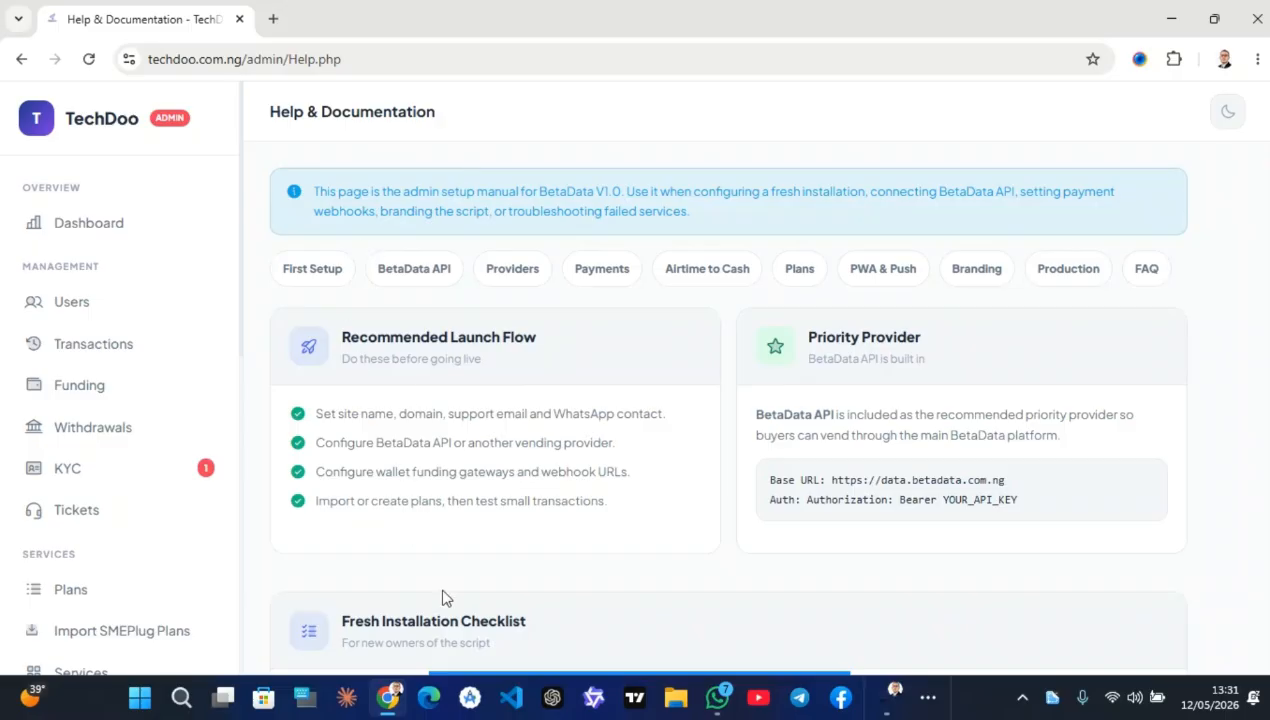
scroll(564, 411, down, 15)
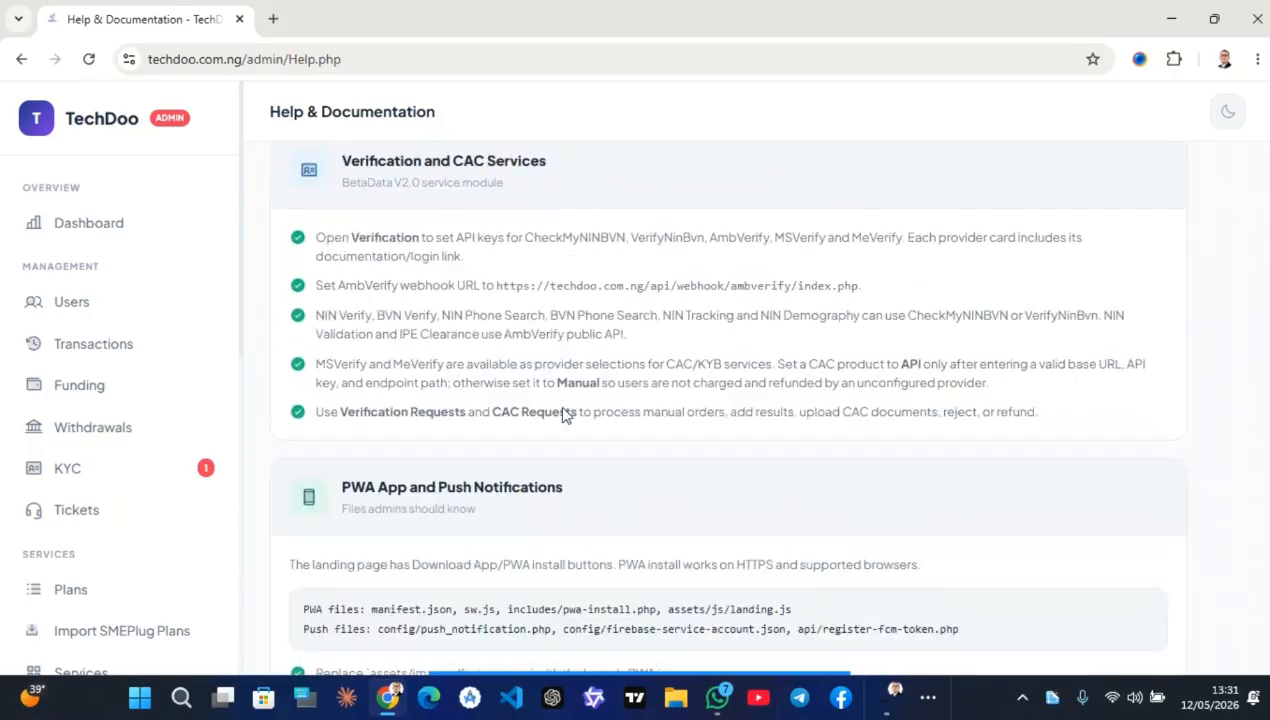
scroll(564, 411, down, 10)
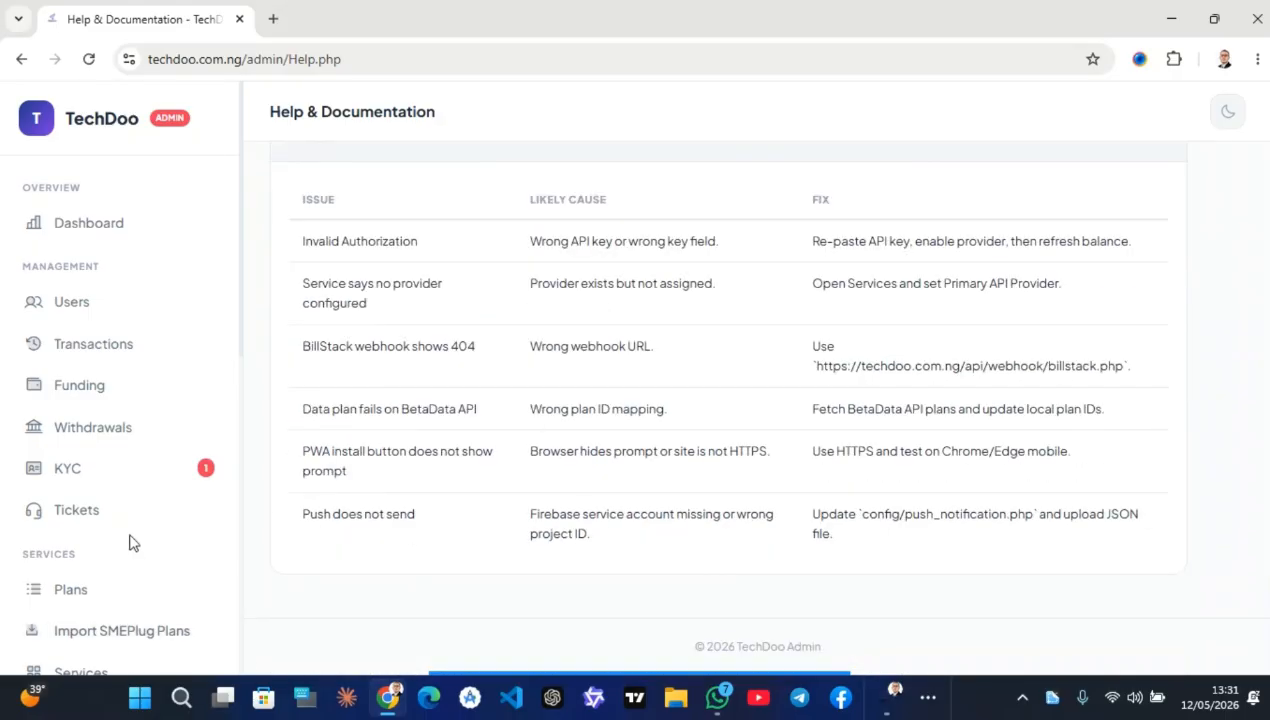
scroll(133, 543, down, 10)
Look at the My Profile page, then go back to the Help troubleshooting table
click(147, 402)
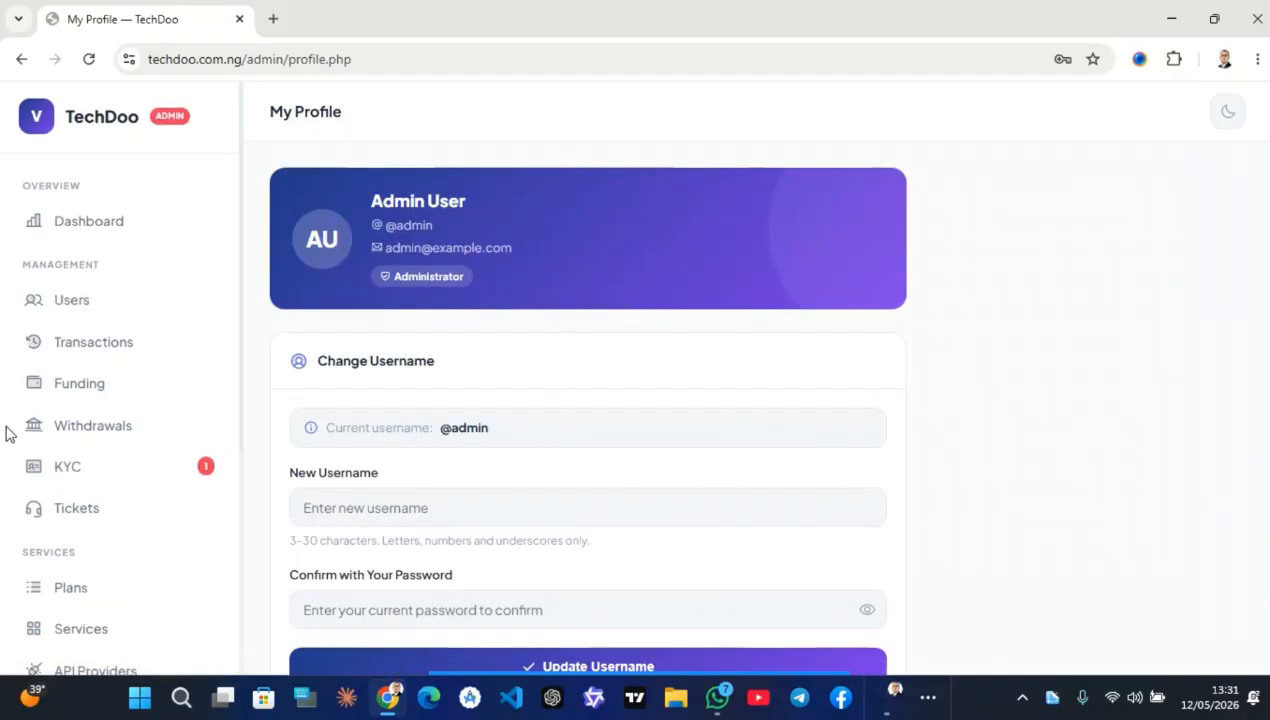
scroll(19, 455, down, 3)
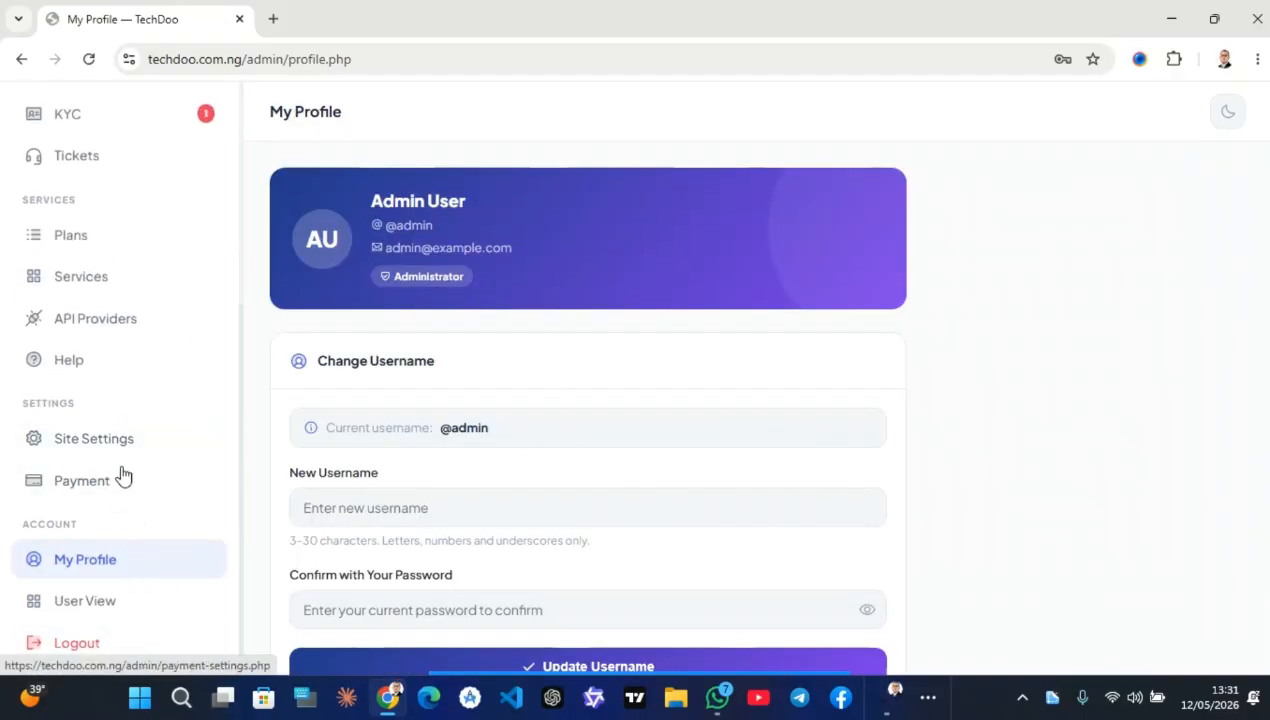
scroll(111, 391, up, 1)
scroll(108, 391, up, 3)
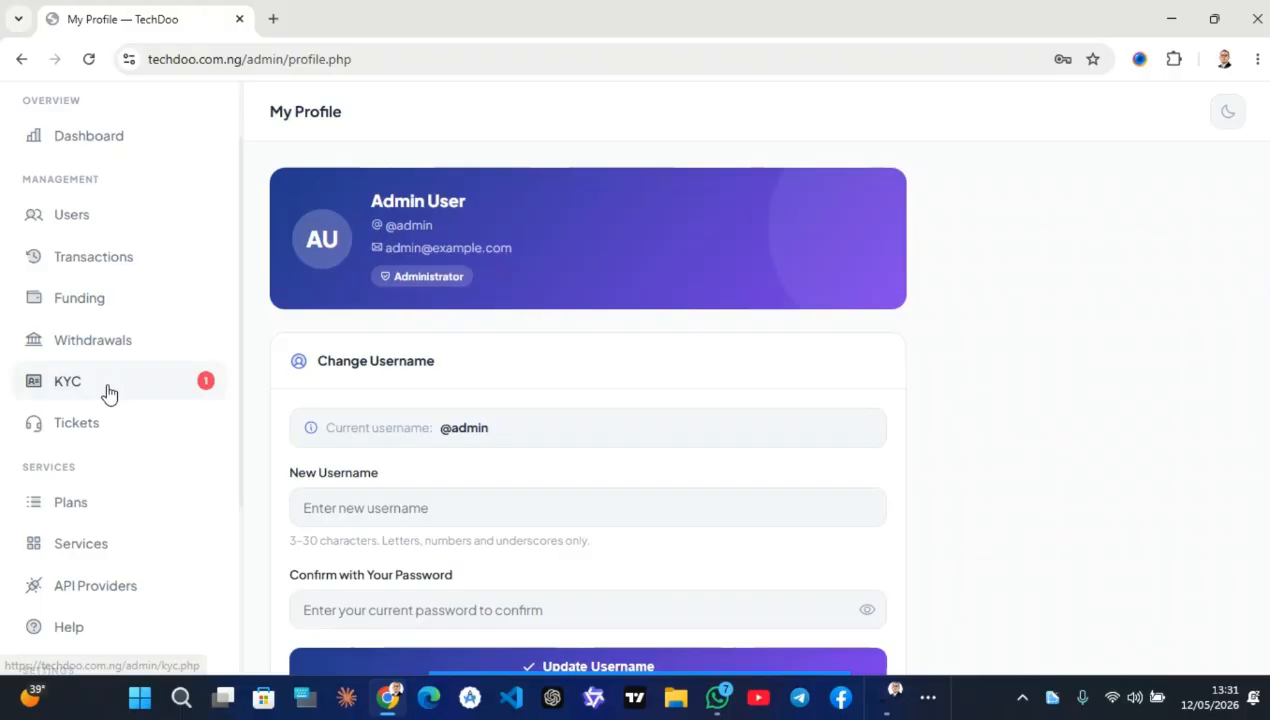
click(23, 60)
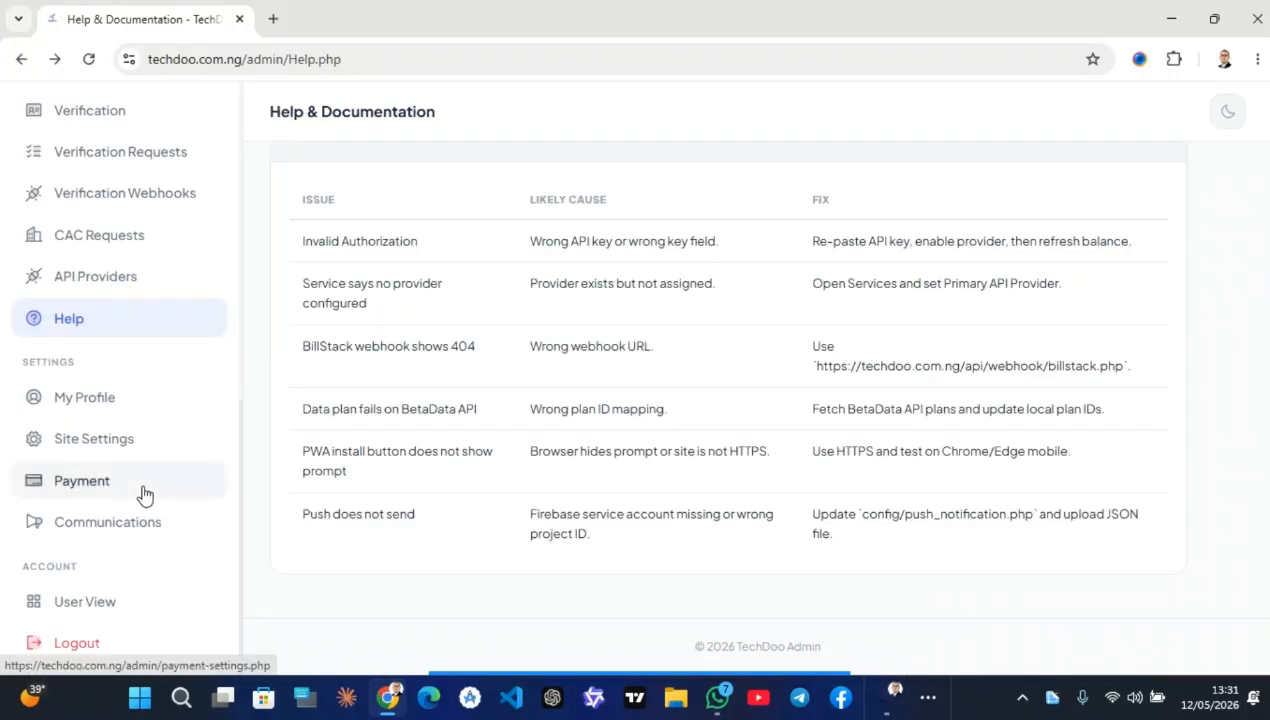
On Communications, enable Push notification delivery, leaving the audience at All users for now
click(182, 527)
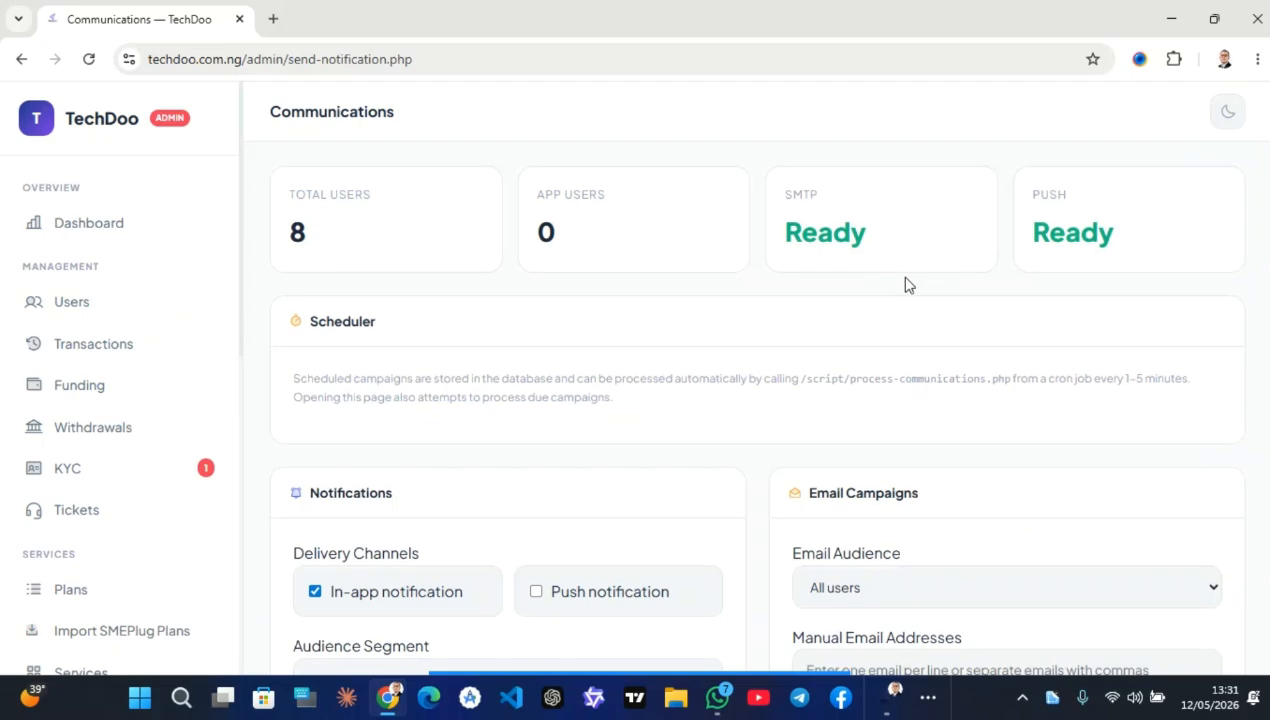
scroll(907, 283, down, 4)
click(537, 201)
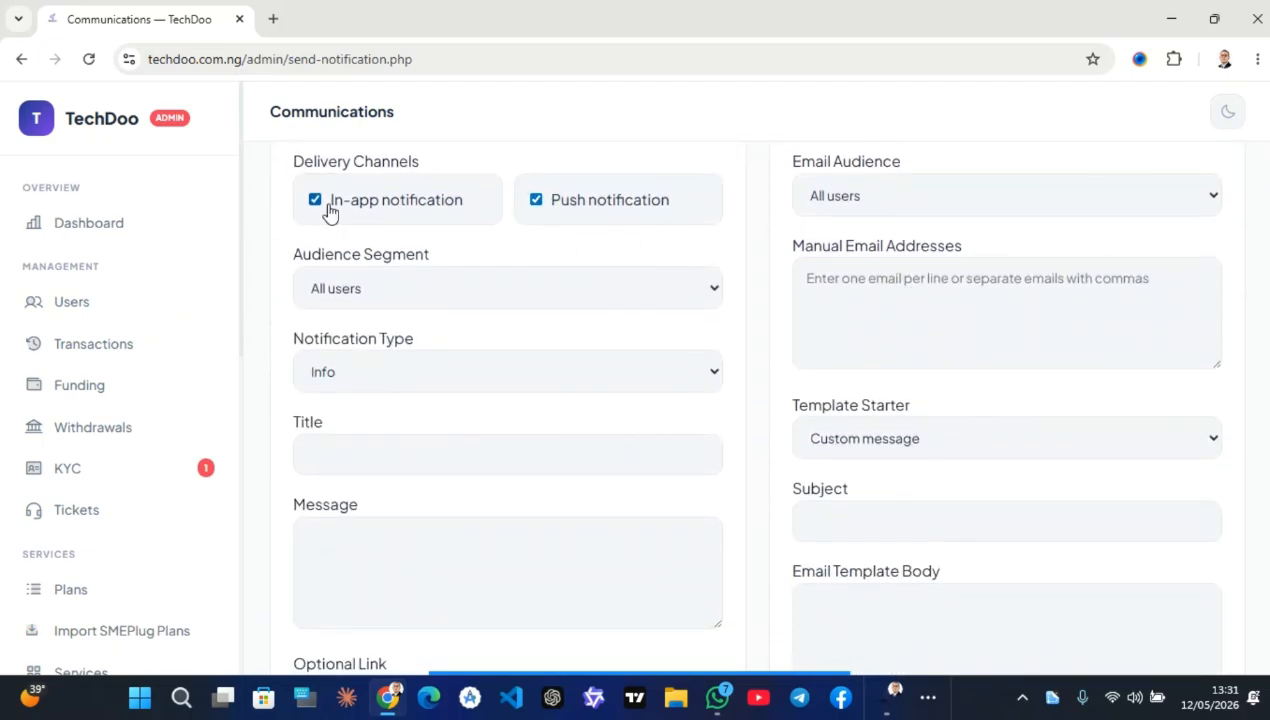
click(416, 292)
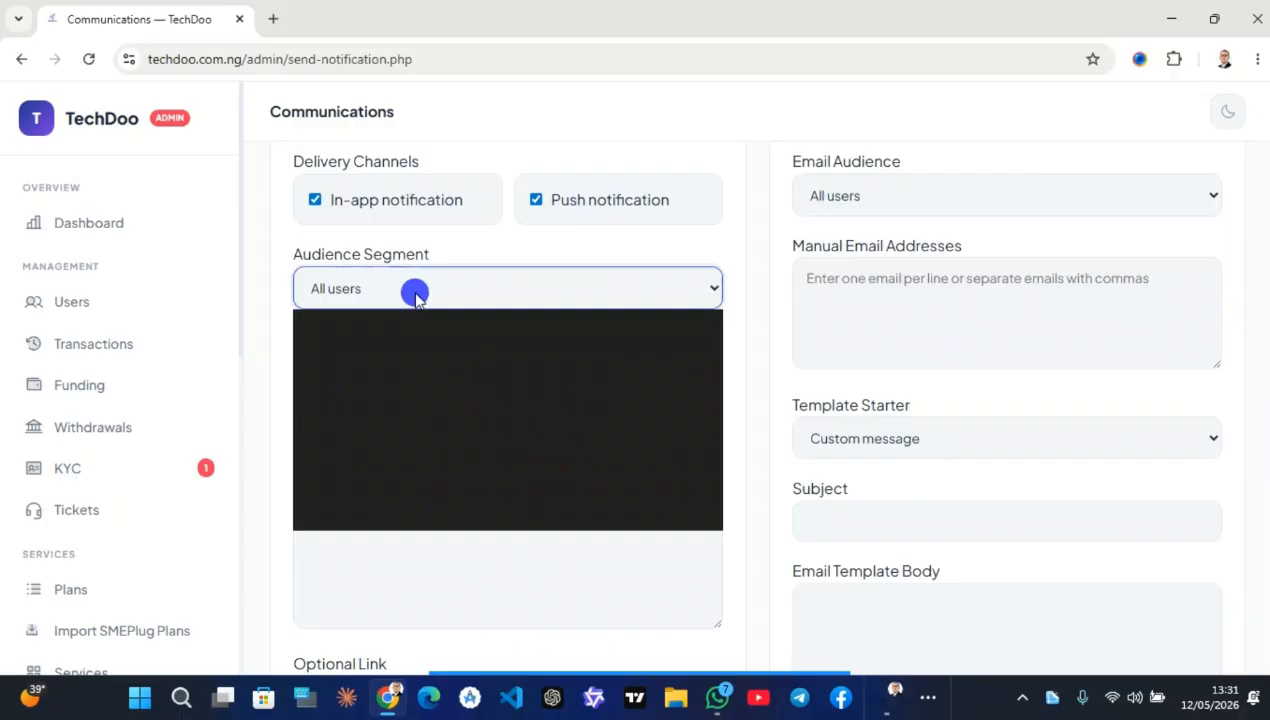
click(460, 235)
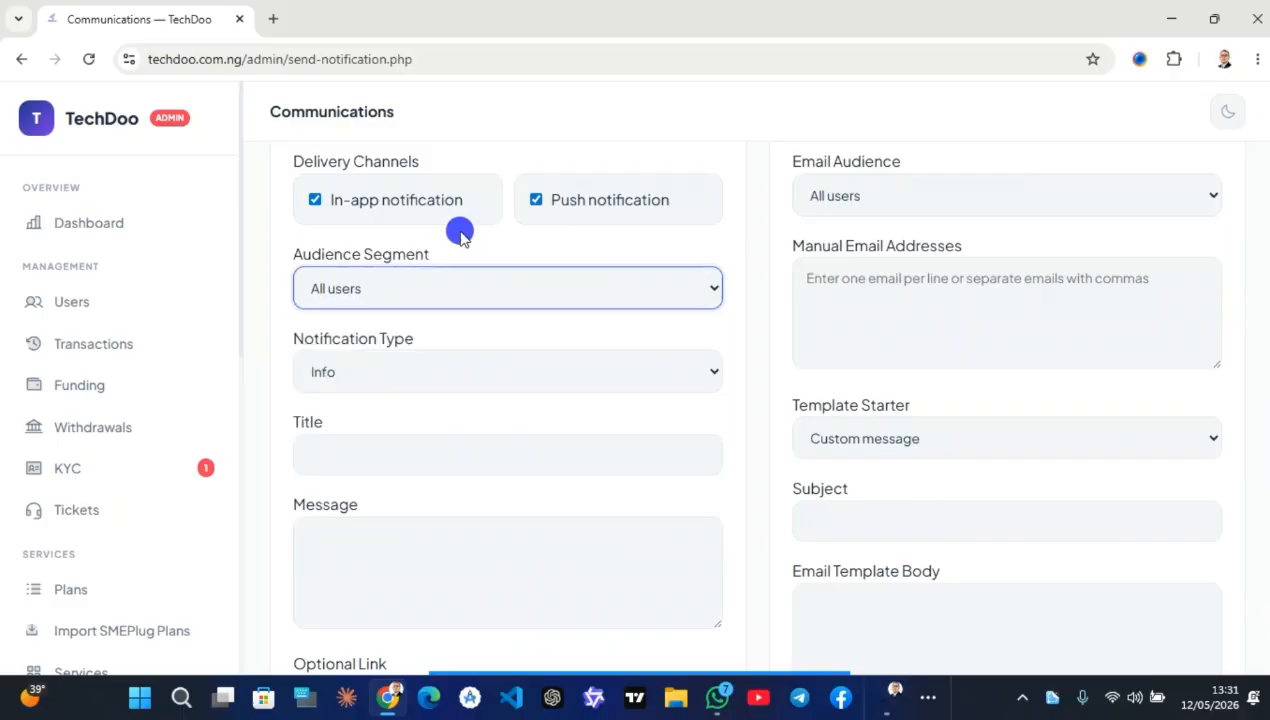
Click into the test email address and email send-time fields
scroll(859, 246, up, 2)
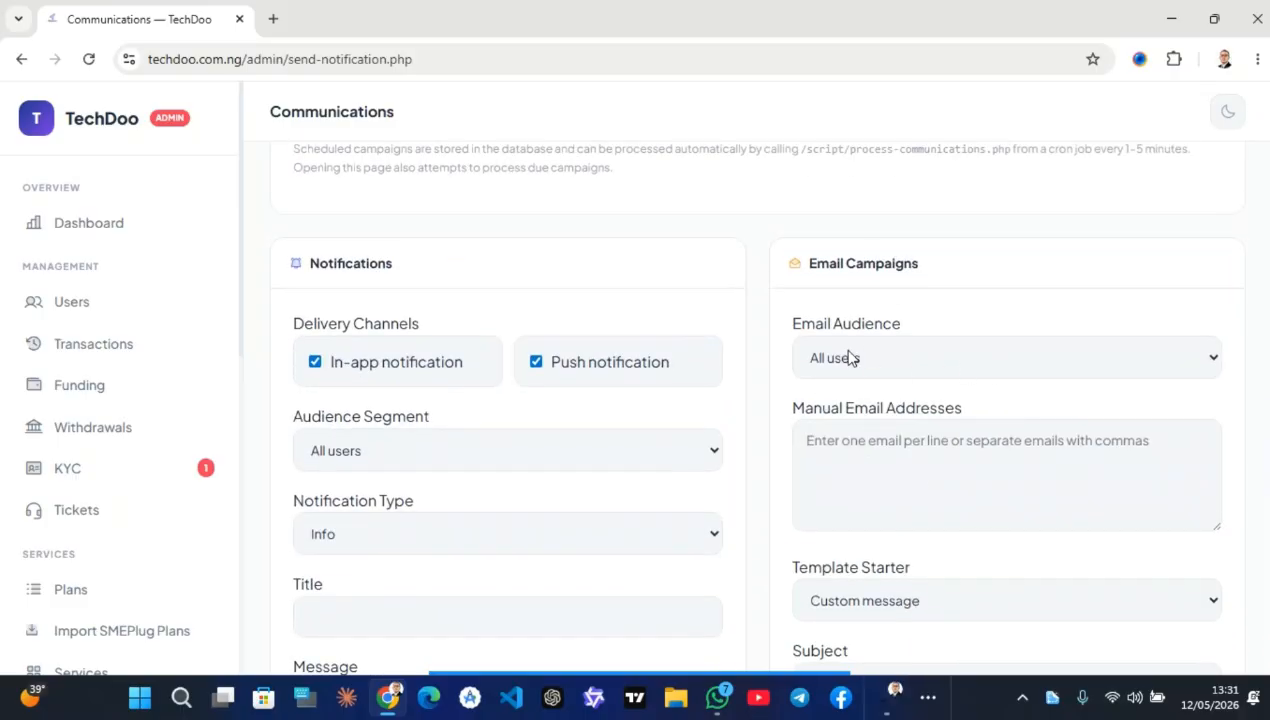
scroll(904, 363, down, 10)
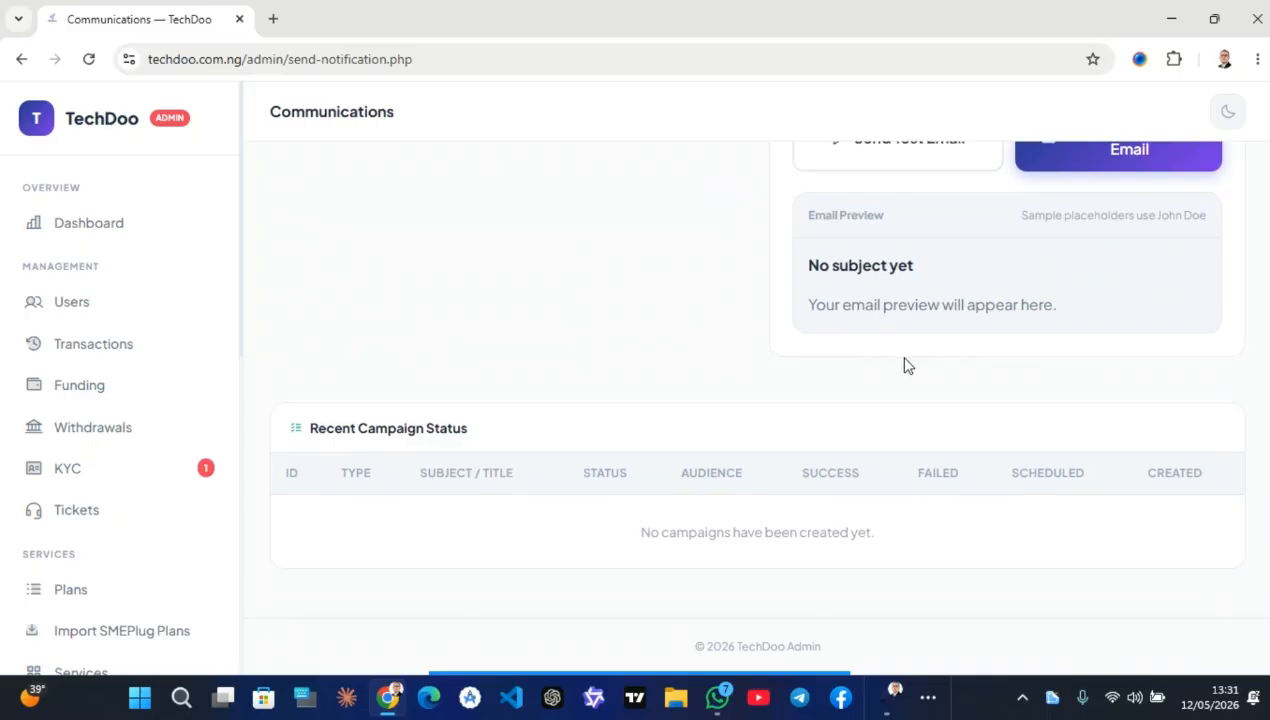
scroll(717, 547, up, 3)
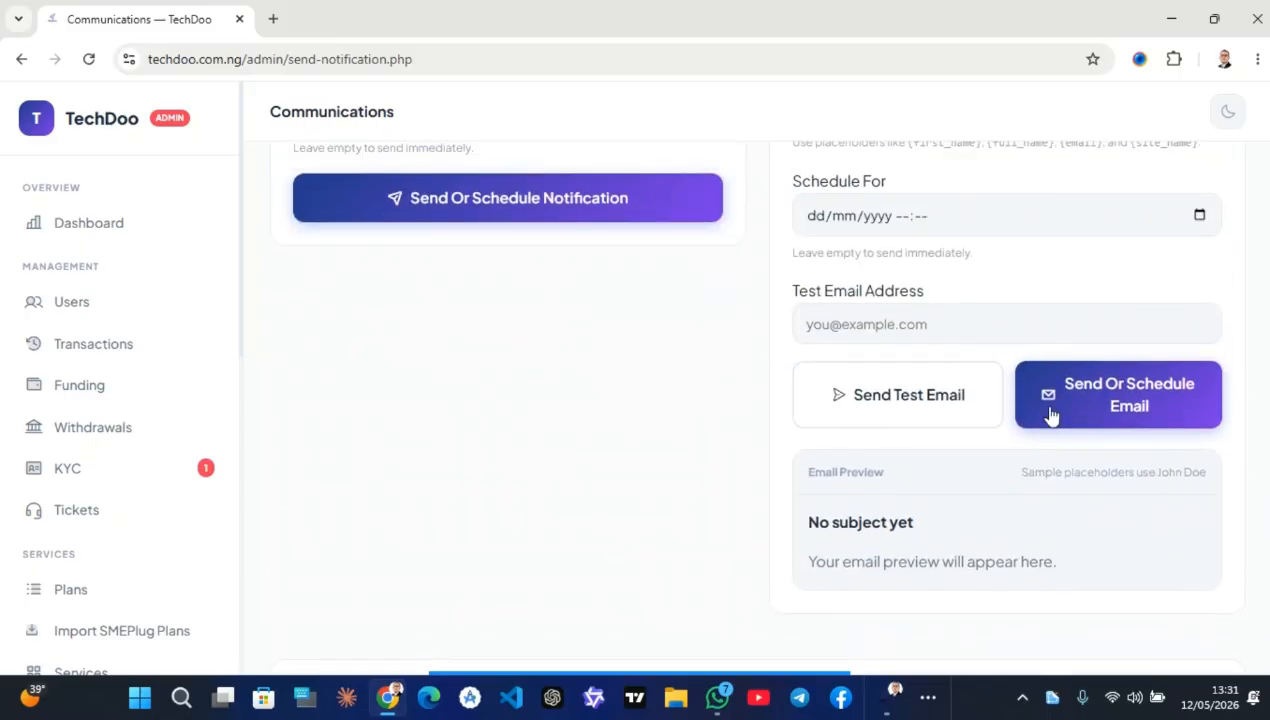
click(901, 318)
scroll(905, 237, up, 1)
click(925, 325)
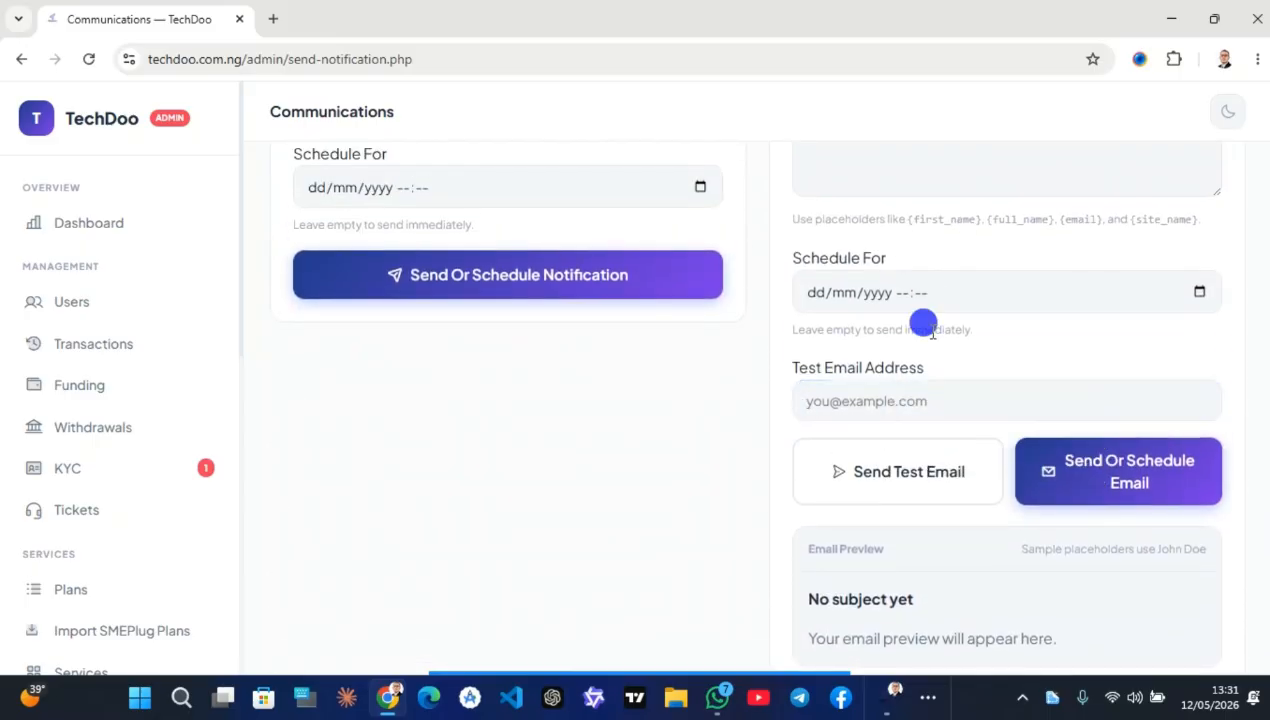
click(905, 290)
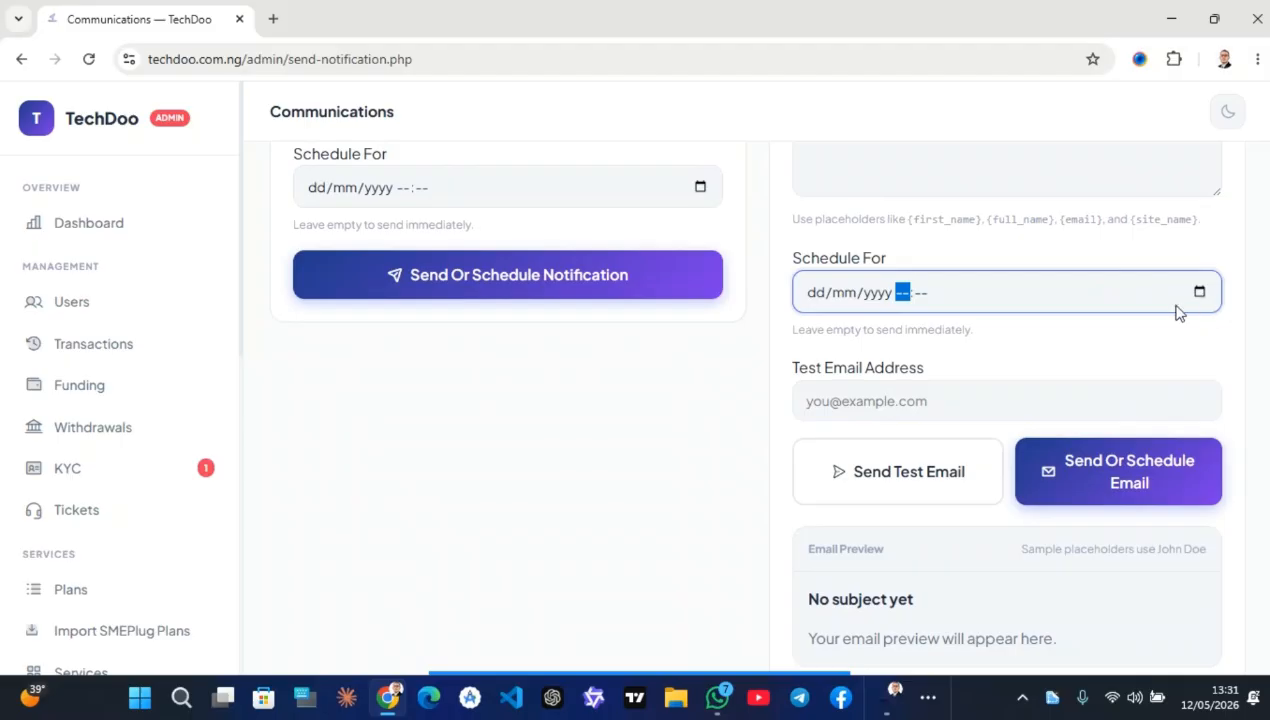
scroll(1000, 400, up, 5)
Load the Announcement email template, then switch to the Promo offer template
click(915, 285)
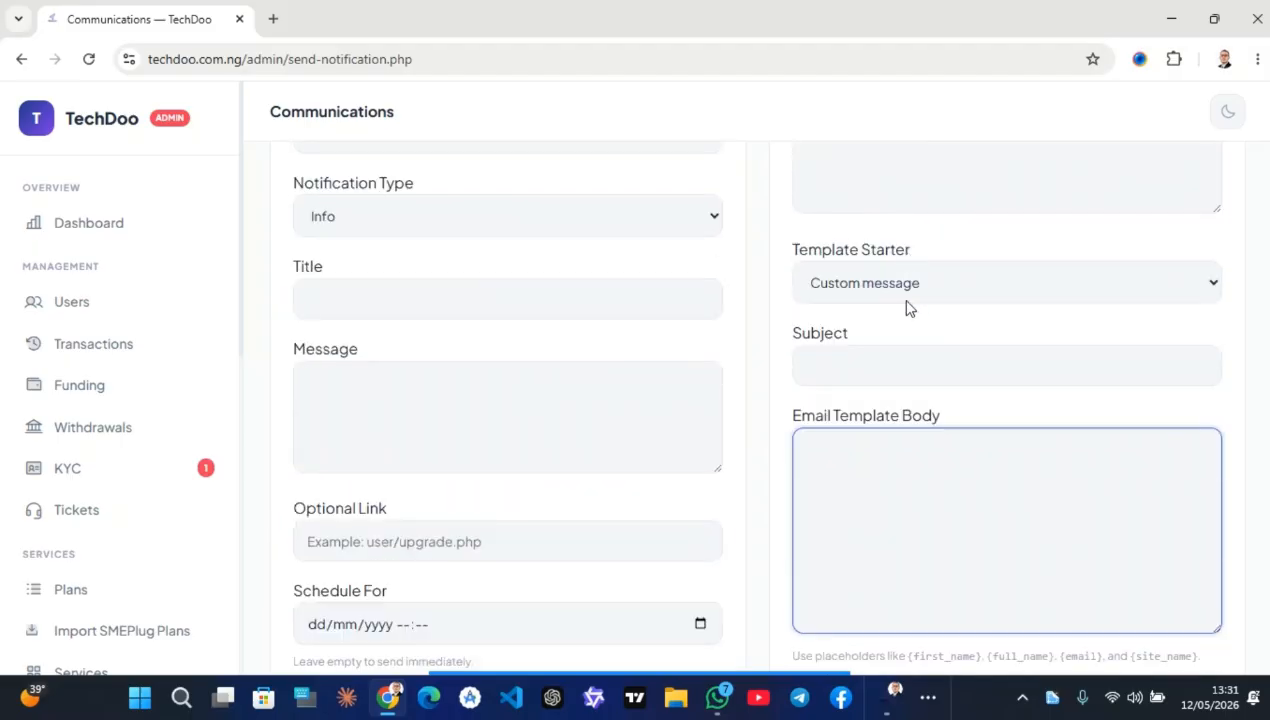
click(908, 290)
click(870, 342)
click(912, 285)
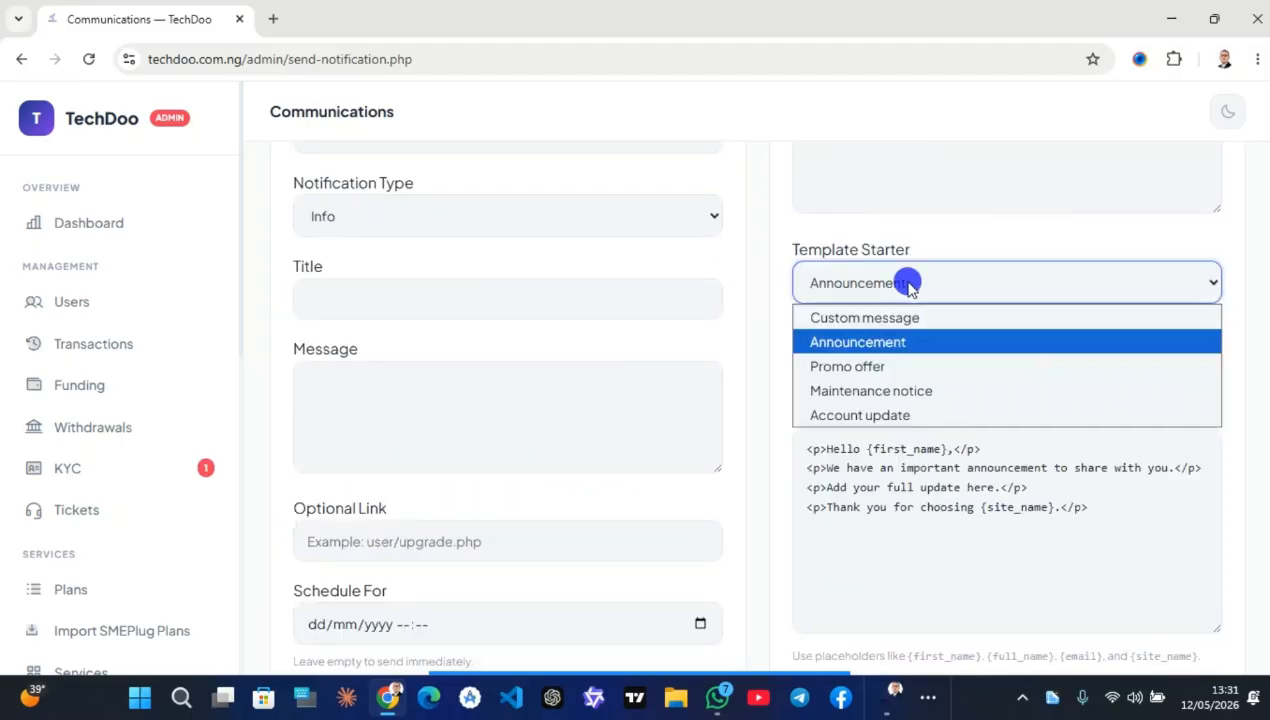
click(885, 366)
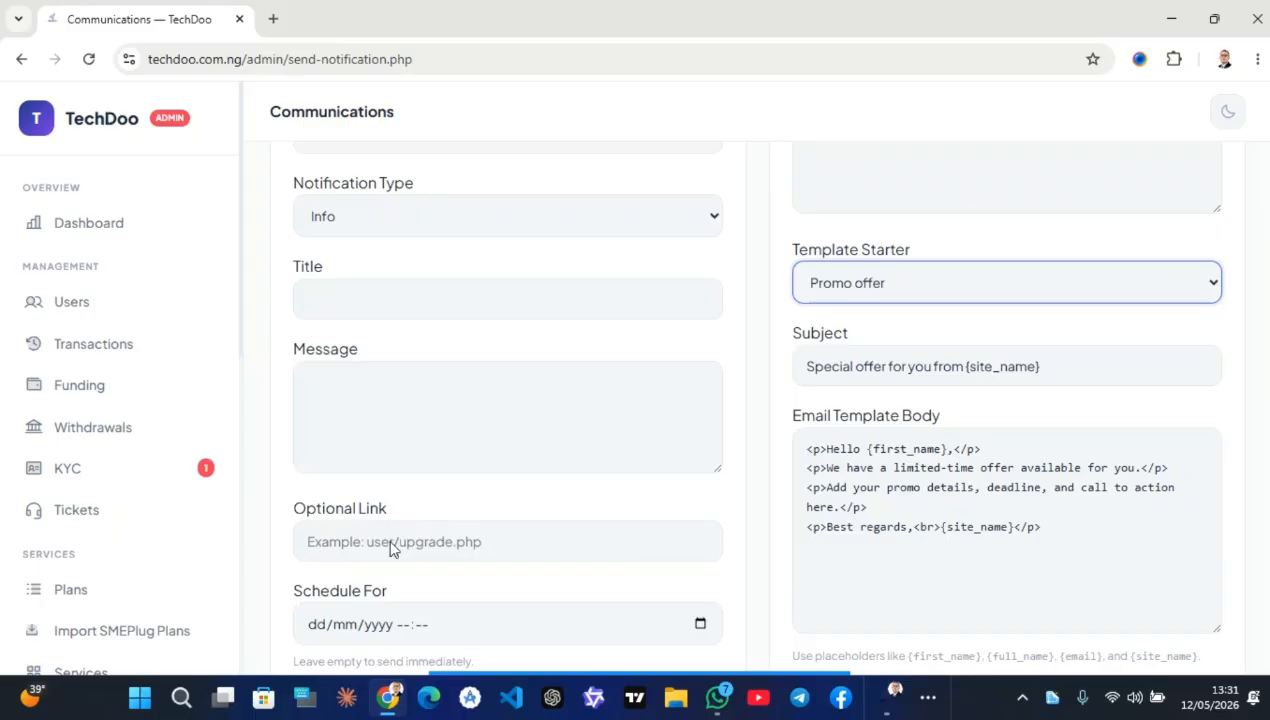
scroll(527, 417, down, 2)
scroll(527, 417, up, 4)
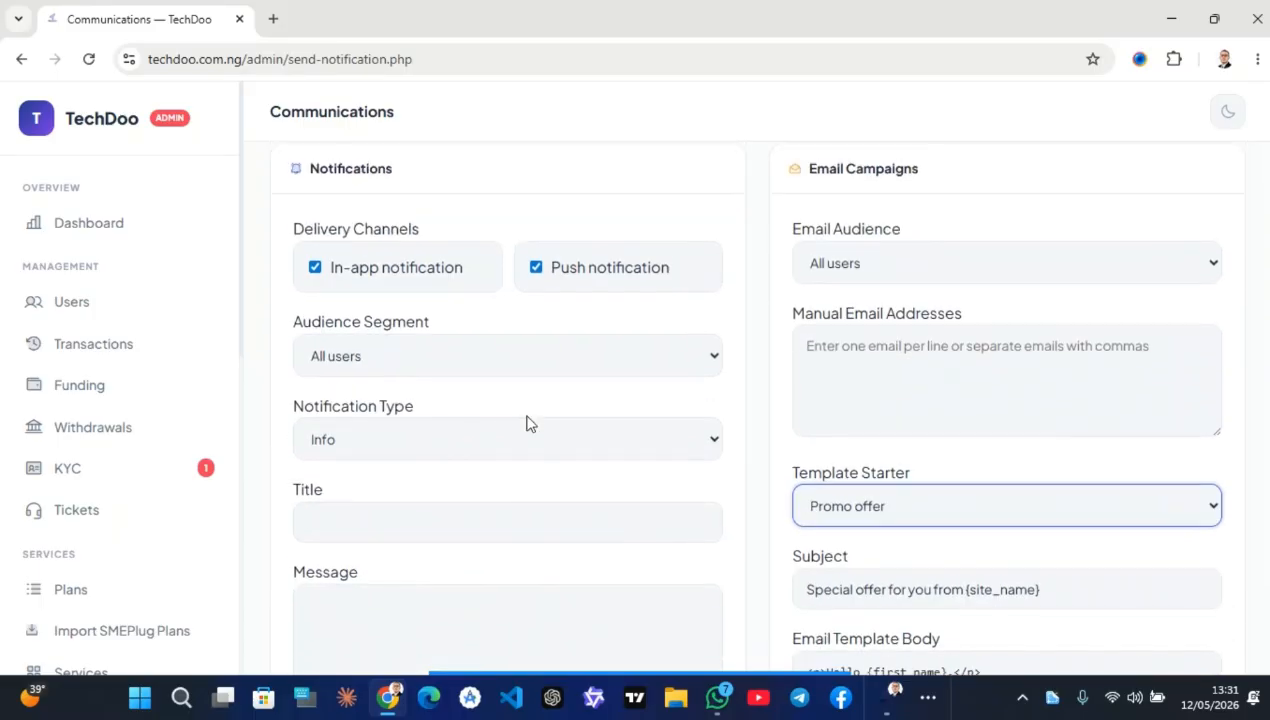
Set the notification Audience Segment to Active users
click(564, 355)
click(428, 486)
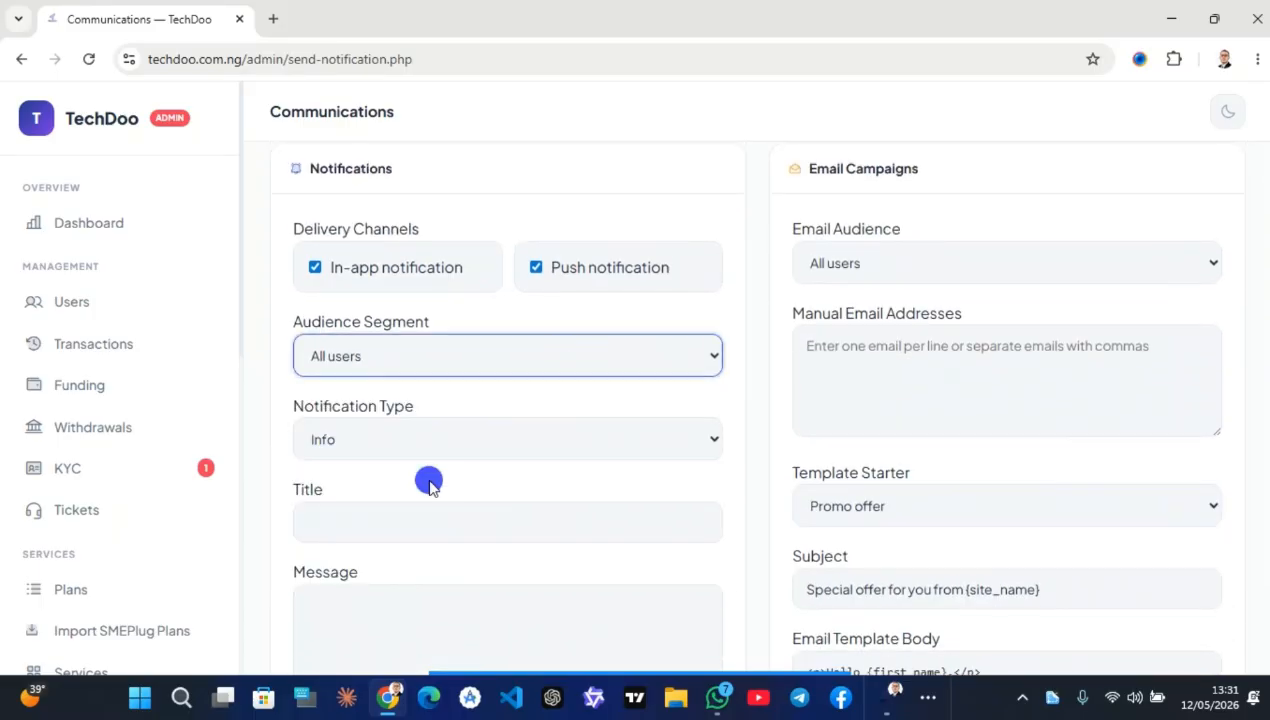
click(418, 366)
click(389, 442)
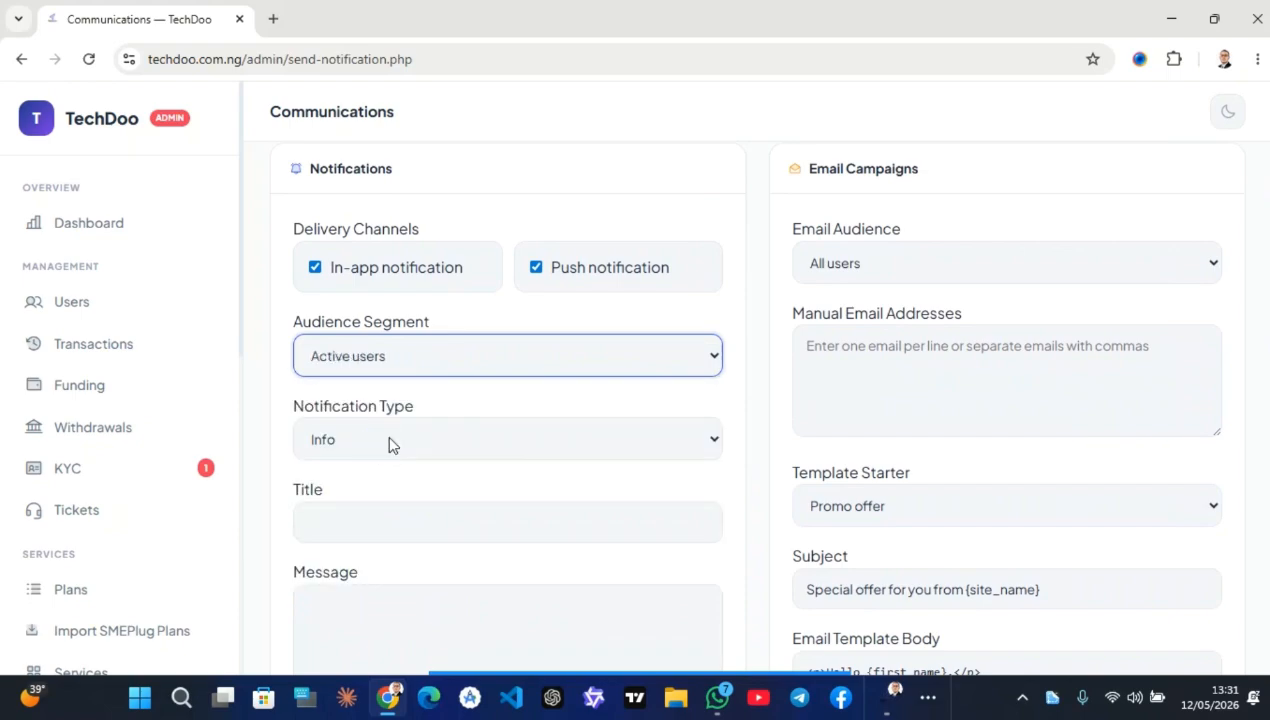
click(440, 375)
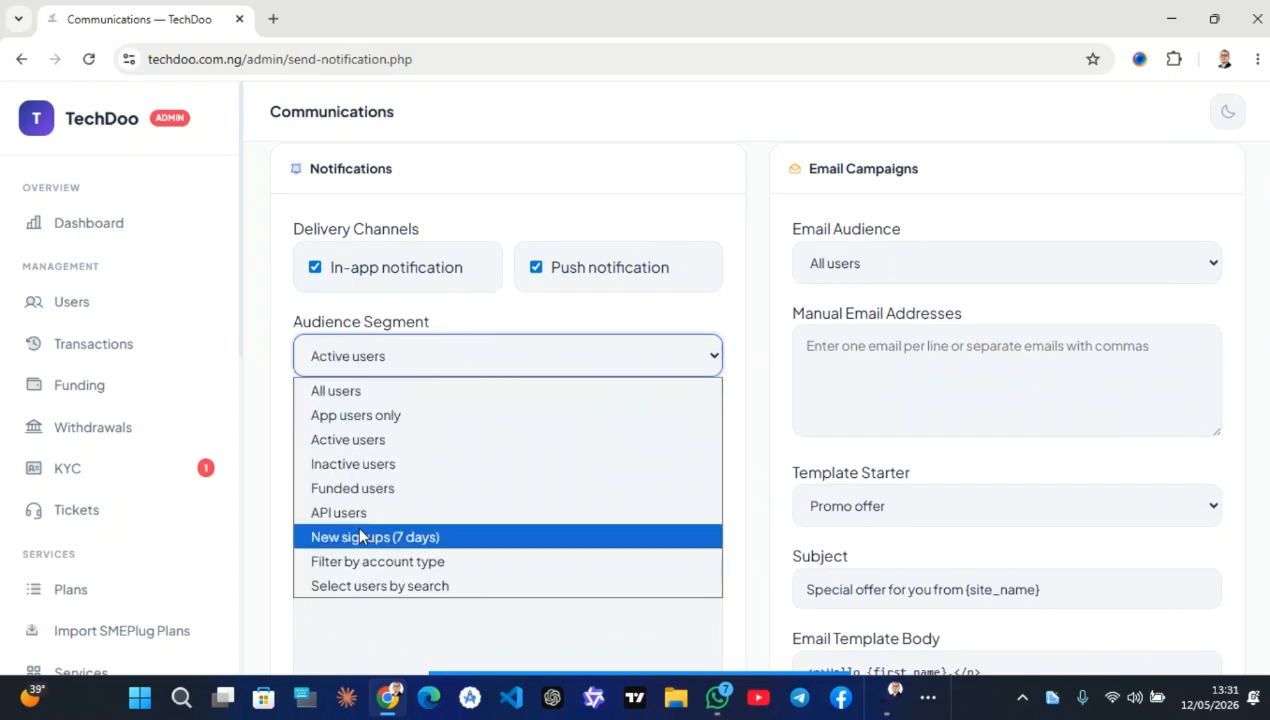
scroll(222, 520, down, 5)
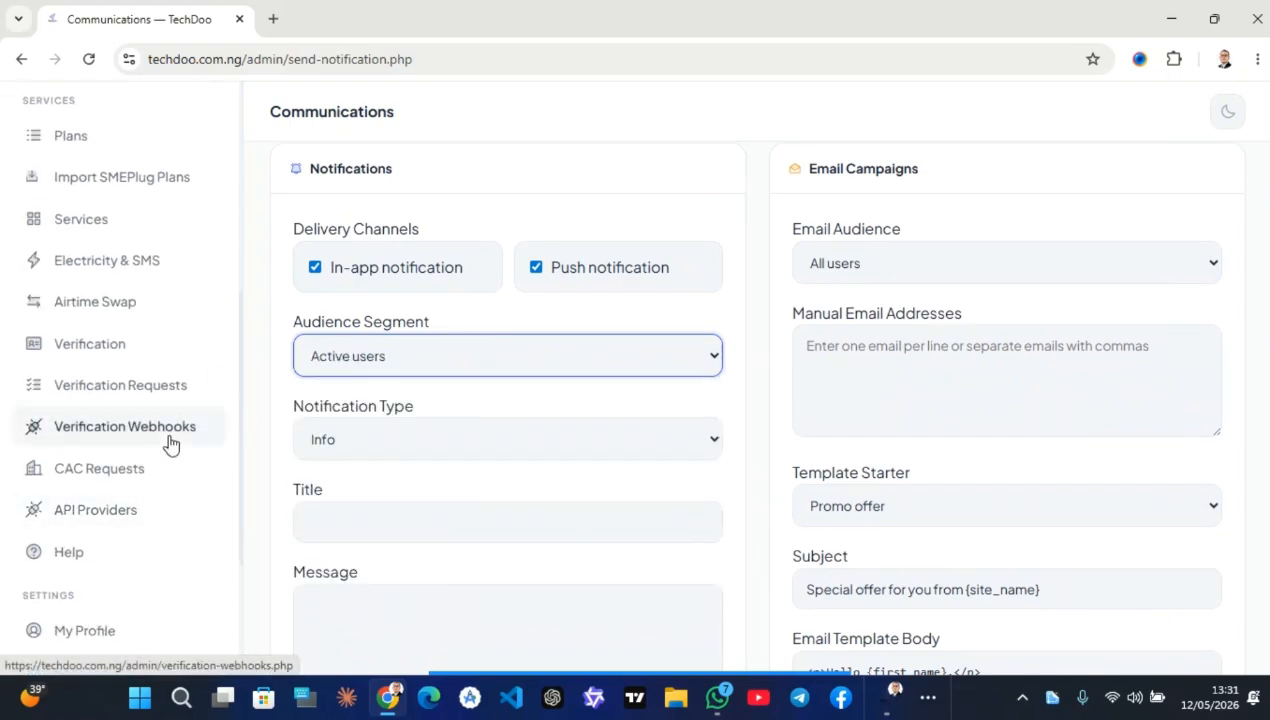
scroll(170, 445, down, 2)
click(137, 456)
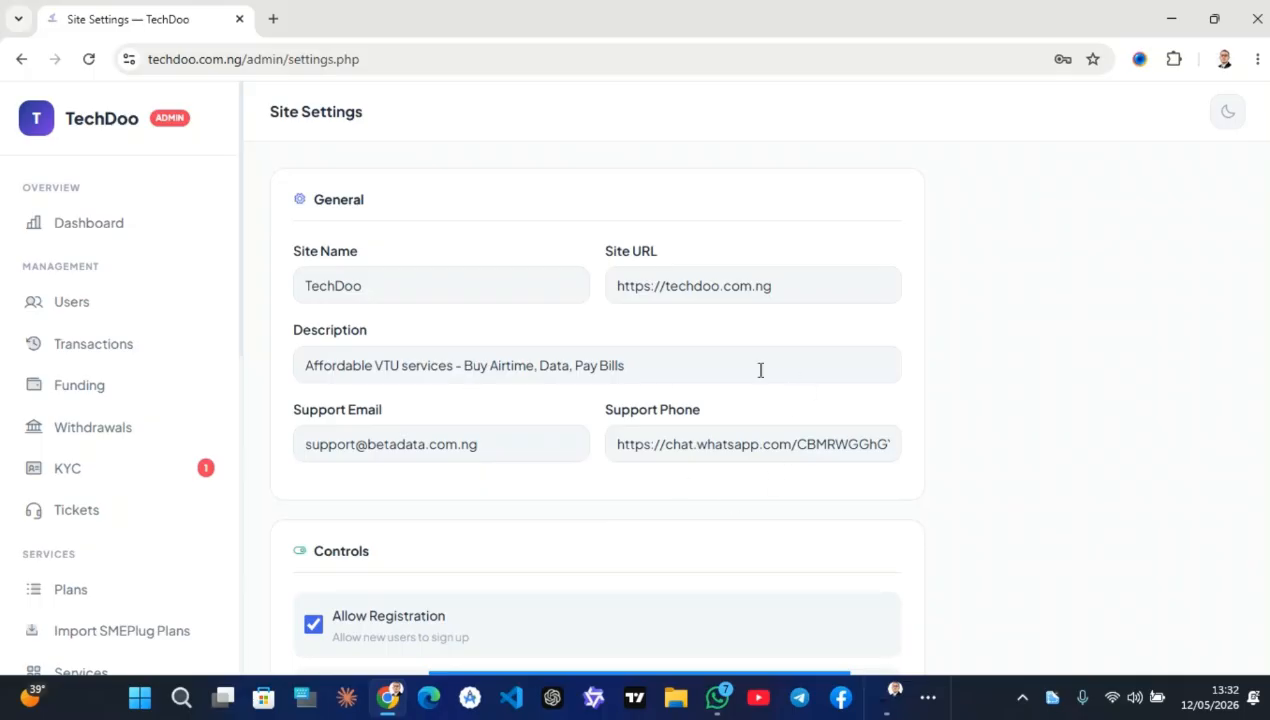
Scroll through the remaining Site Settings sections down to Theme Colors
scroll(448, 519, down, 4)
scroll(496, 261, up, 1)
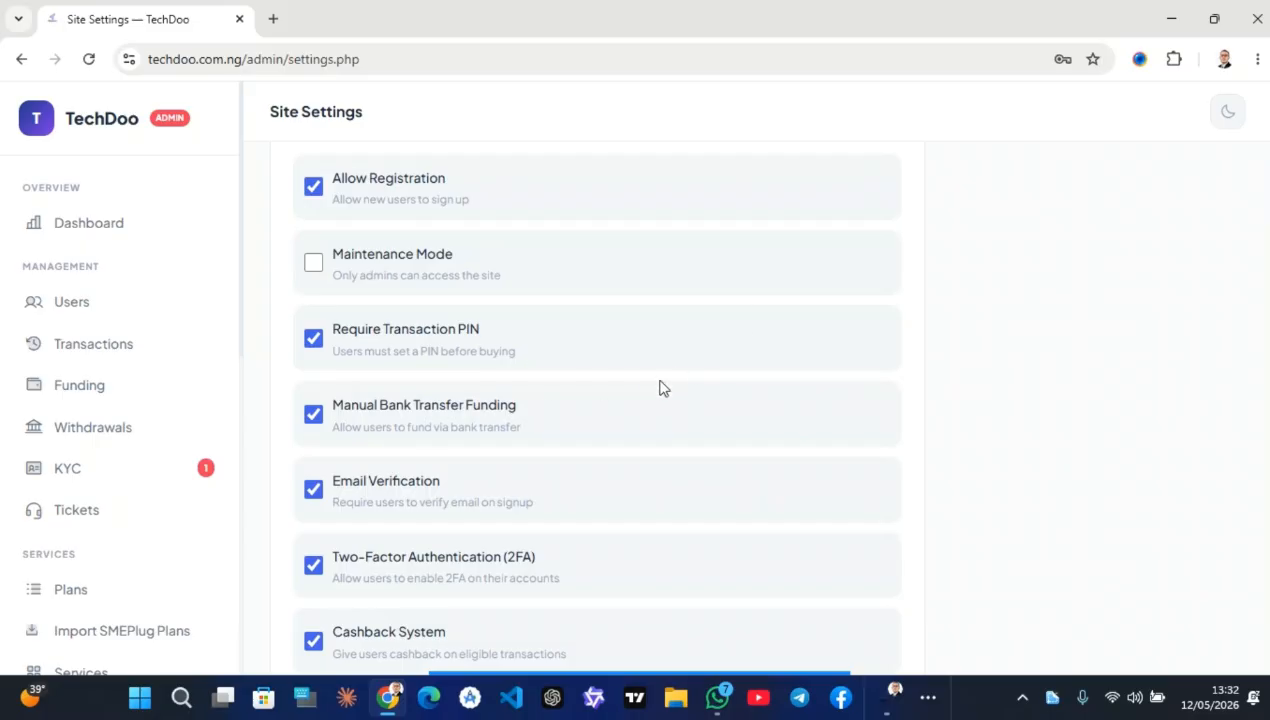
scroll(437, 442, down, 1)
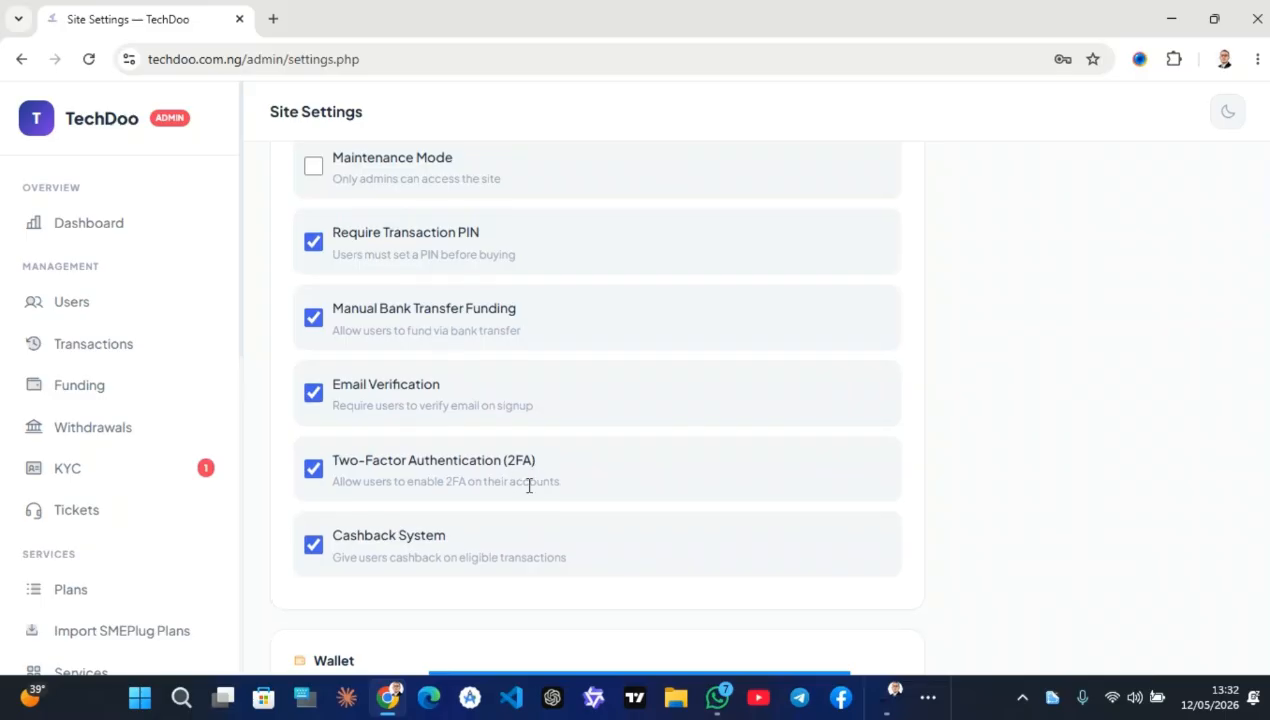
scroll(529, 485, down, 7)
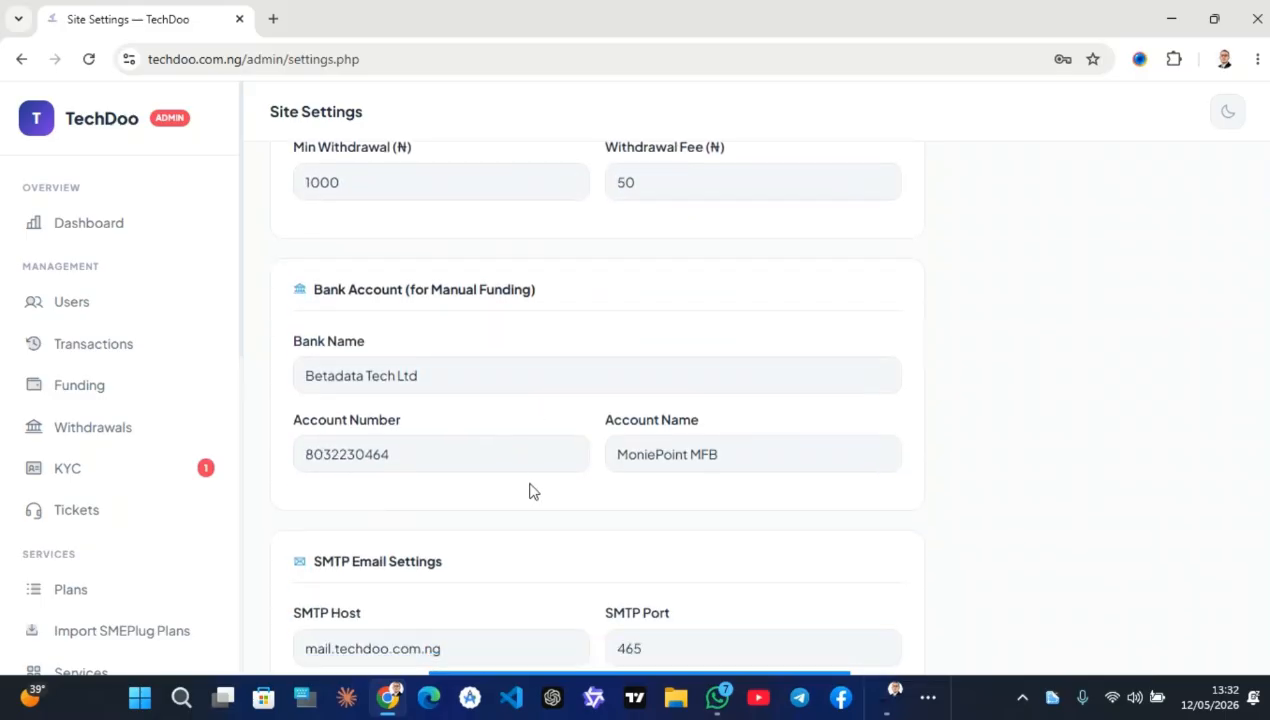
scroll(754, 391, down, 4)
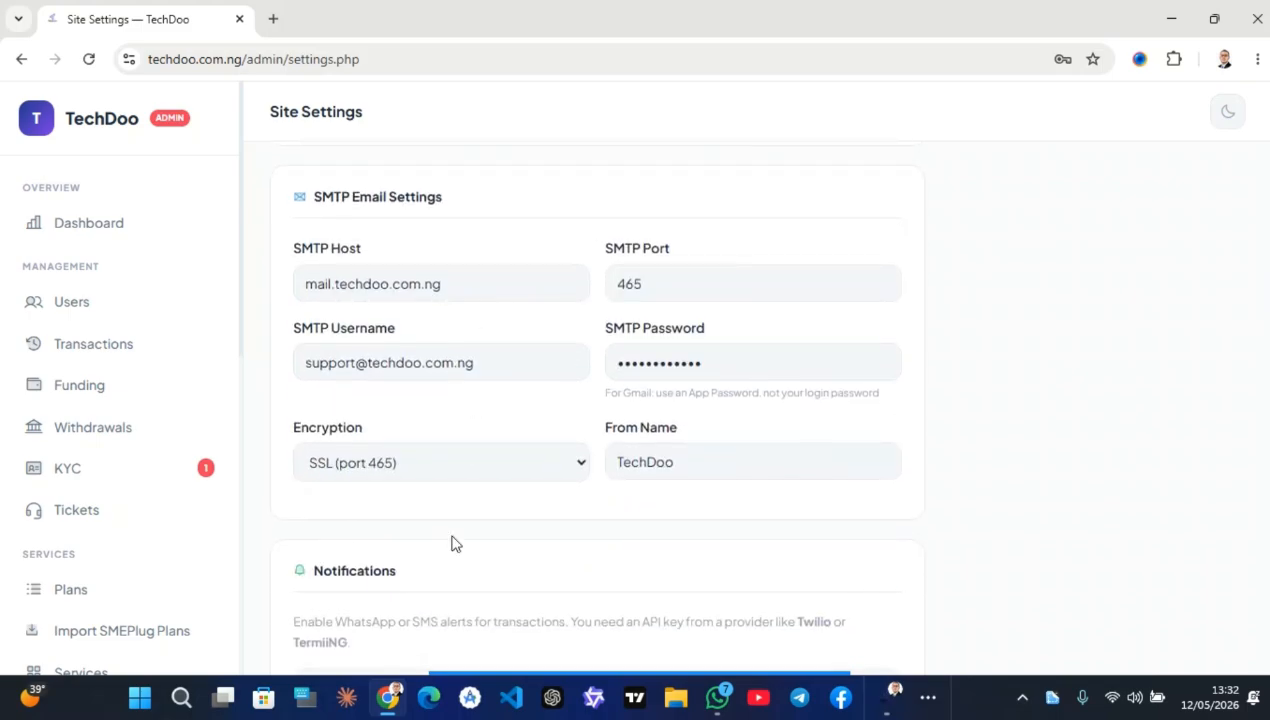
scroll(451, 541, down, 5)
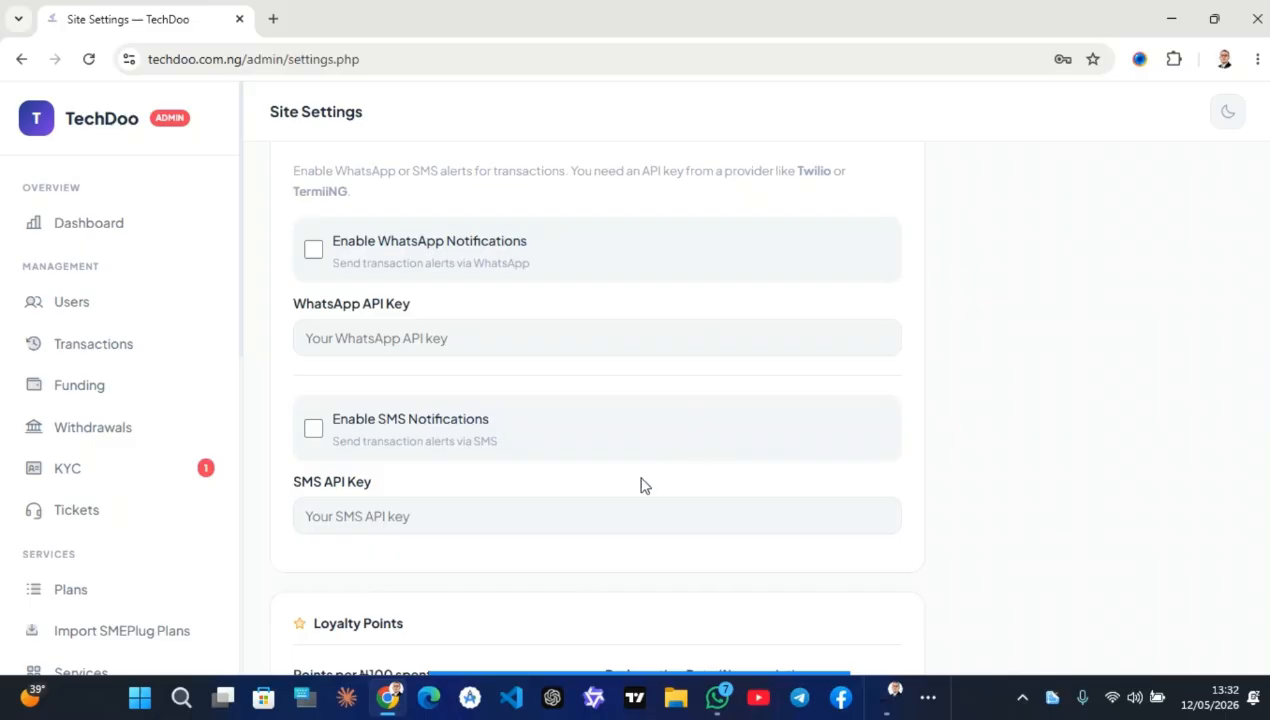
scroll(598, 480, down, 5)
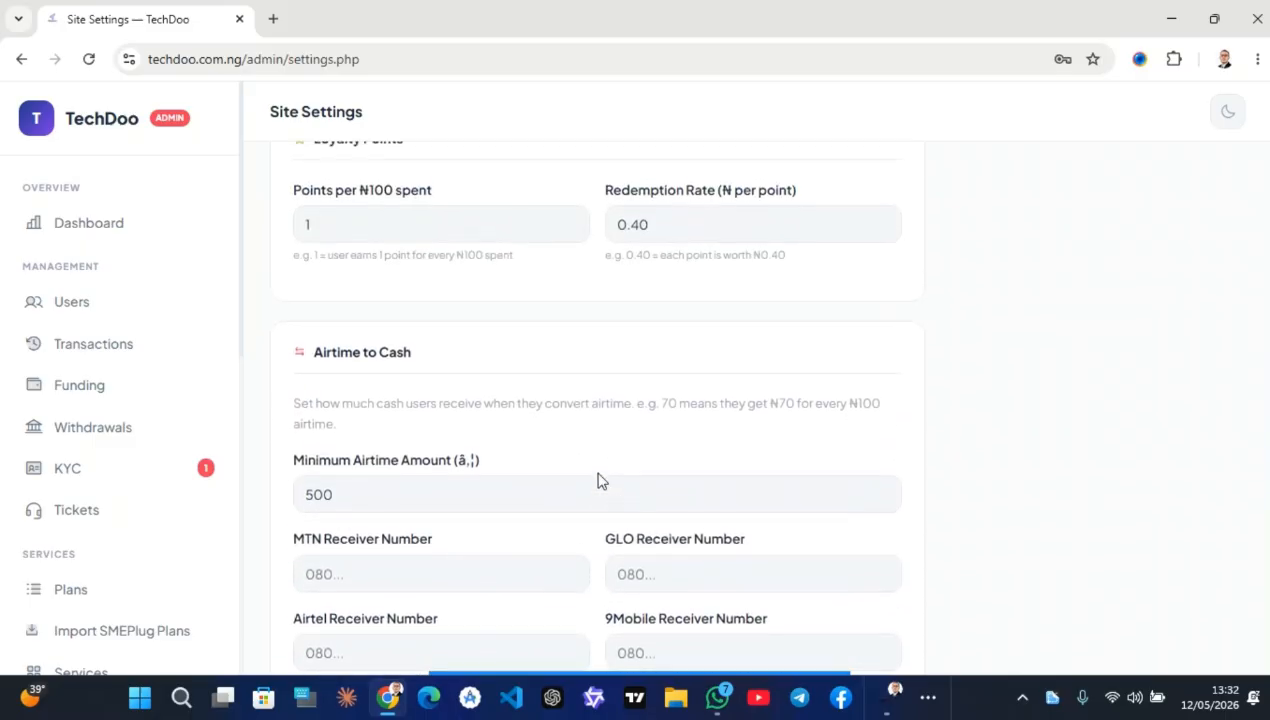
scroll(434, 496, down, 5)
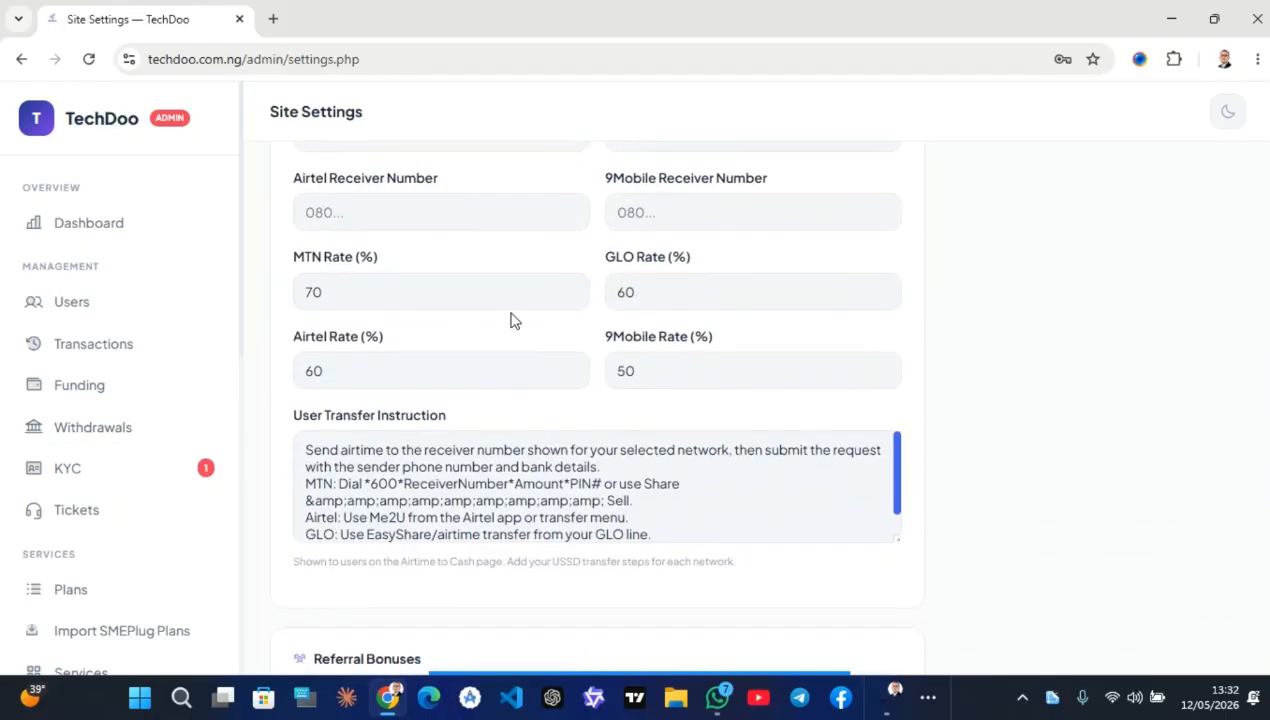
scroll(505, 448, down, 6)
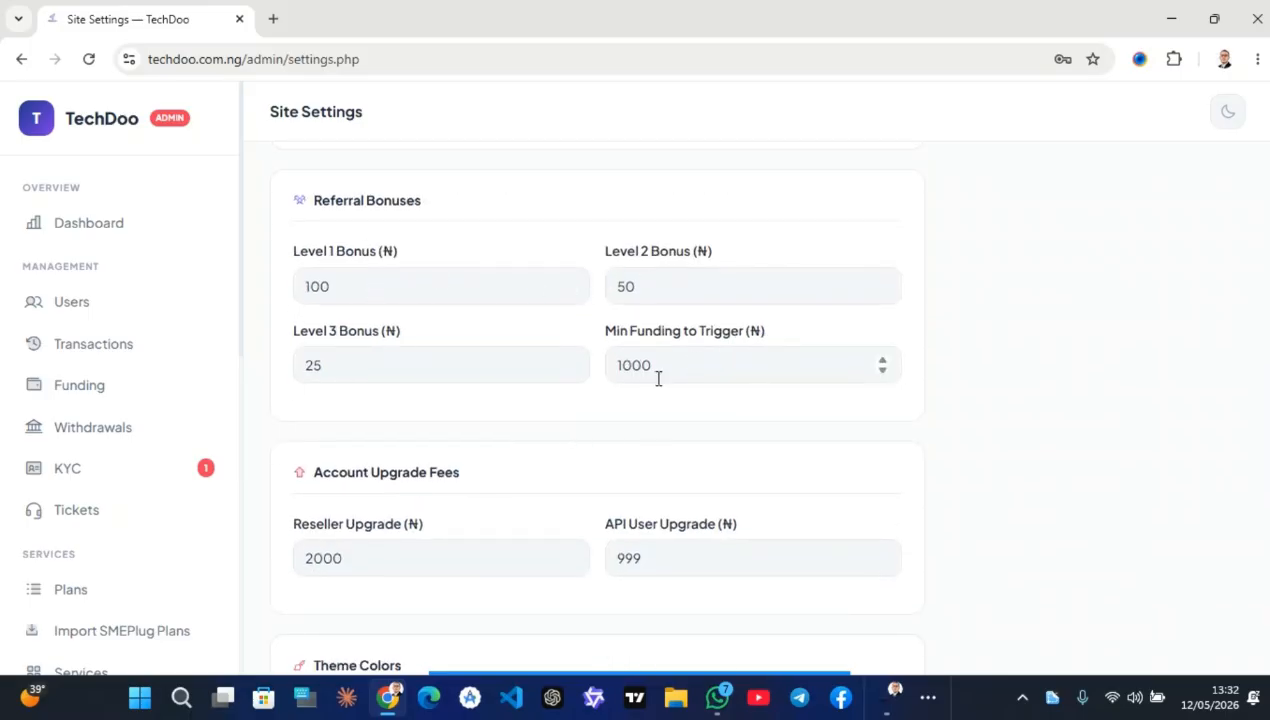
click(587, 465)
scroll(434, 456, down, 1)
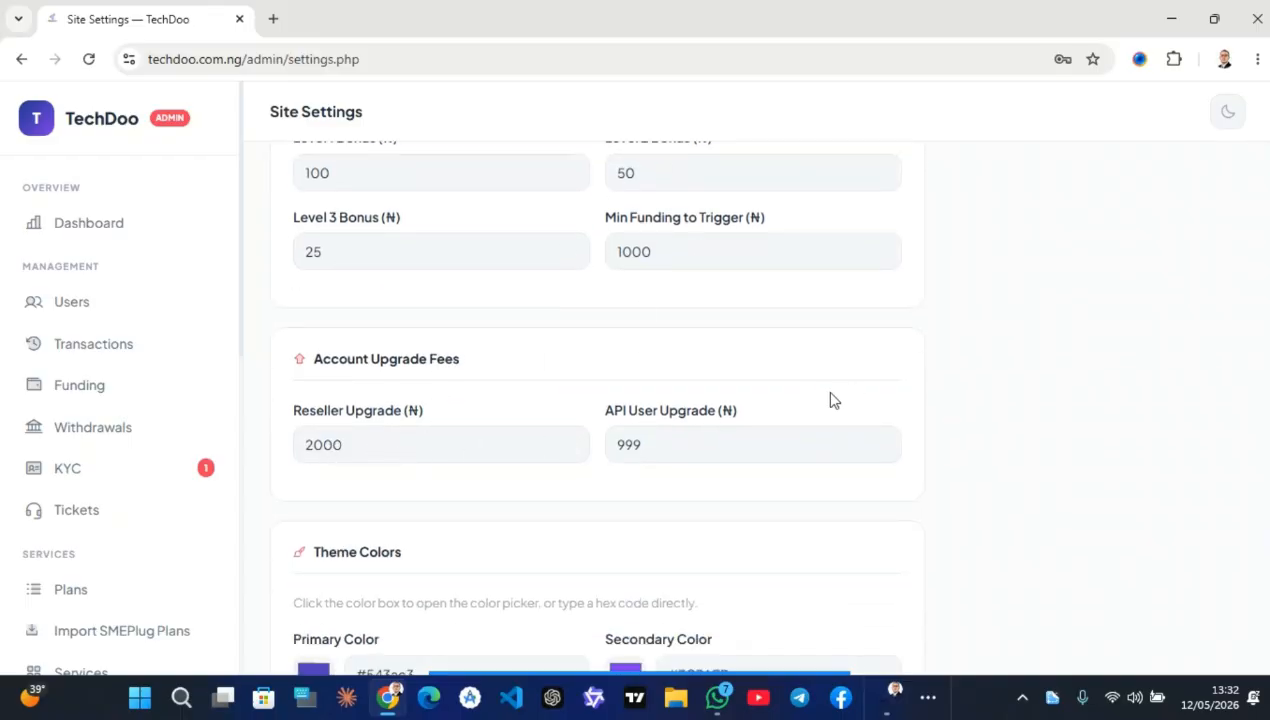
scroll(683, 453, down, 3)
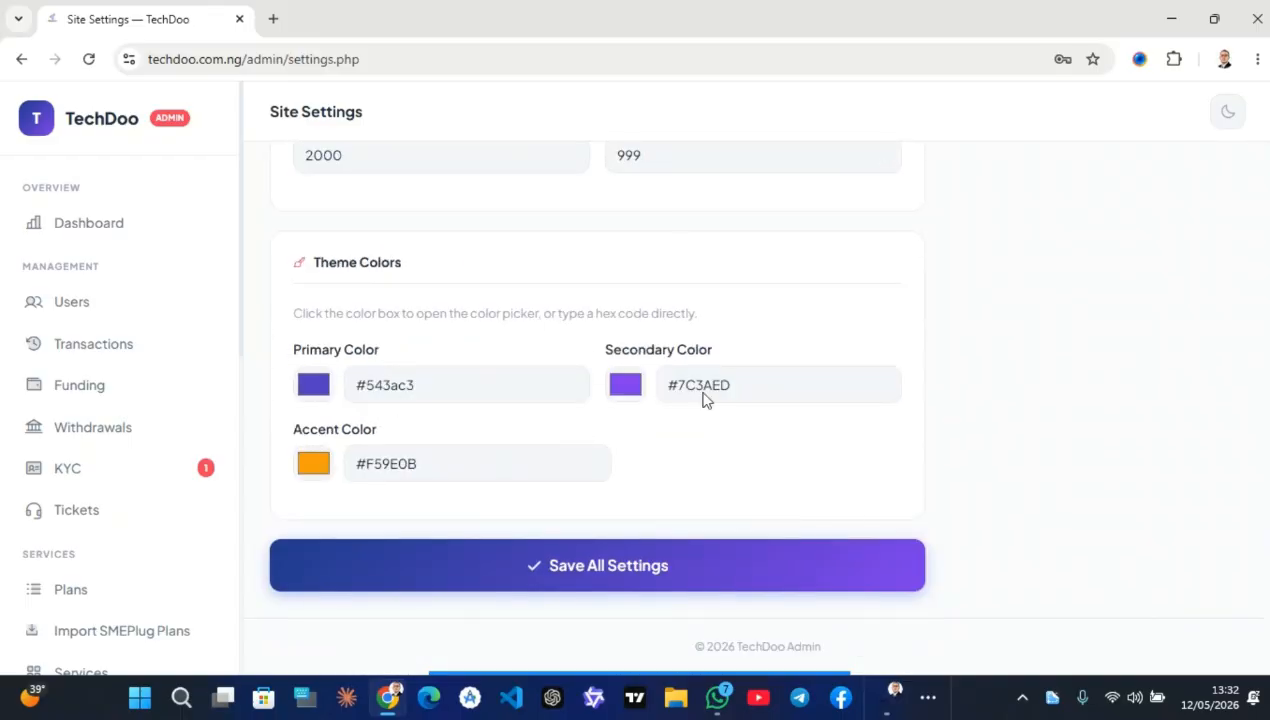
Save all site settings and go to the Payment Settings page
click(816, 562)
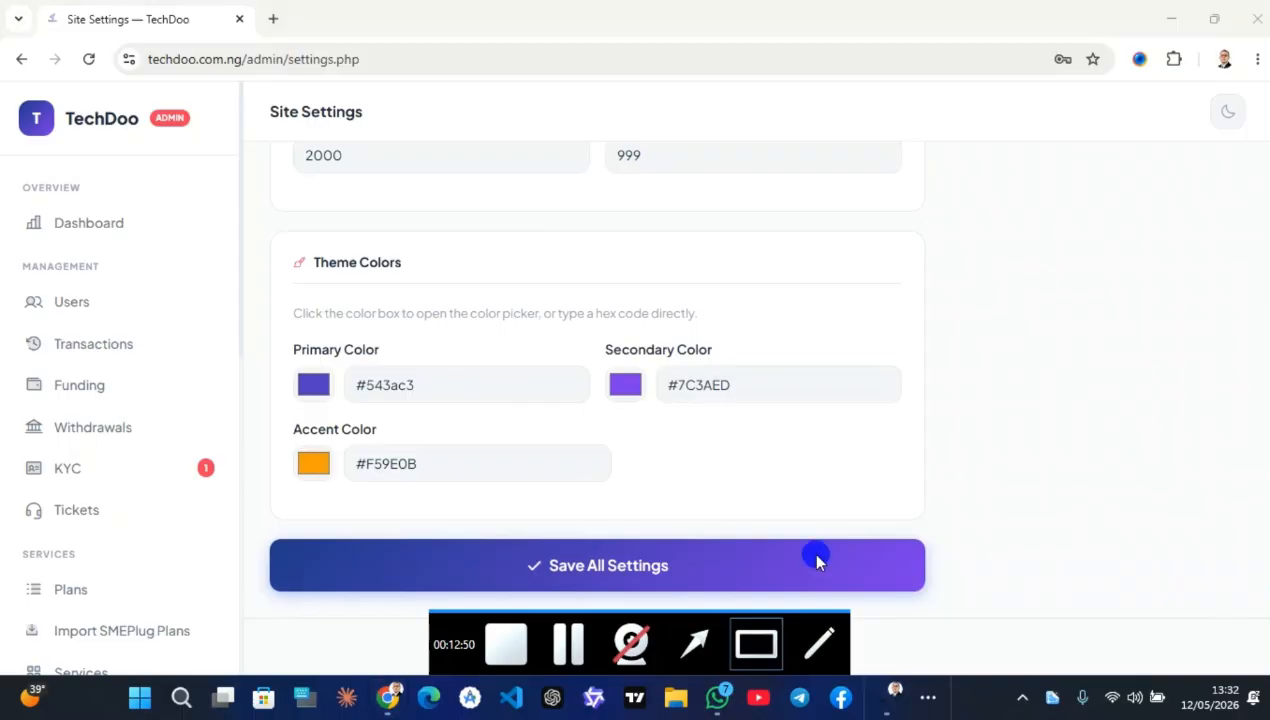
drag(995, 252, 726, 454)
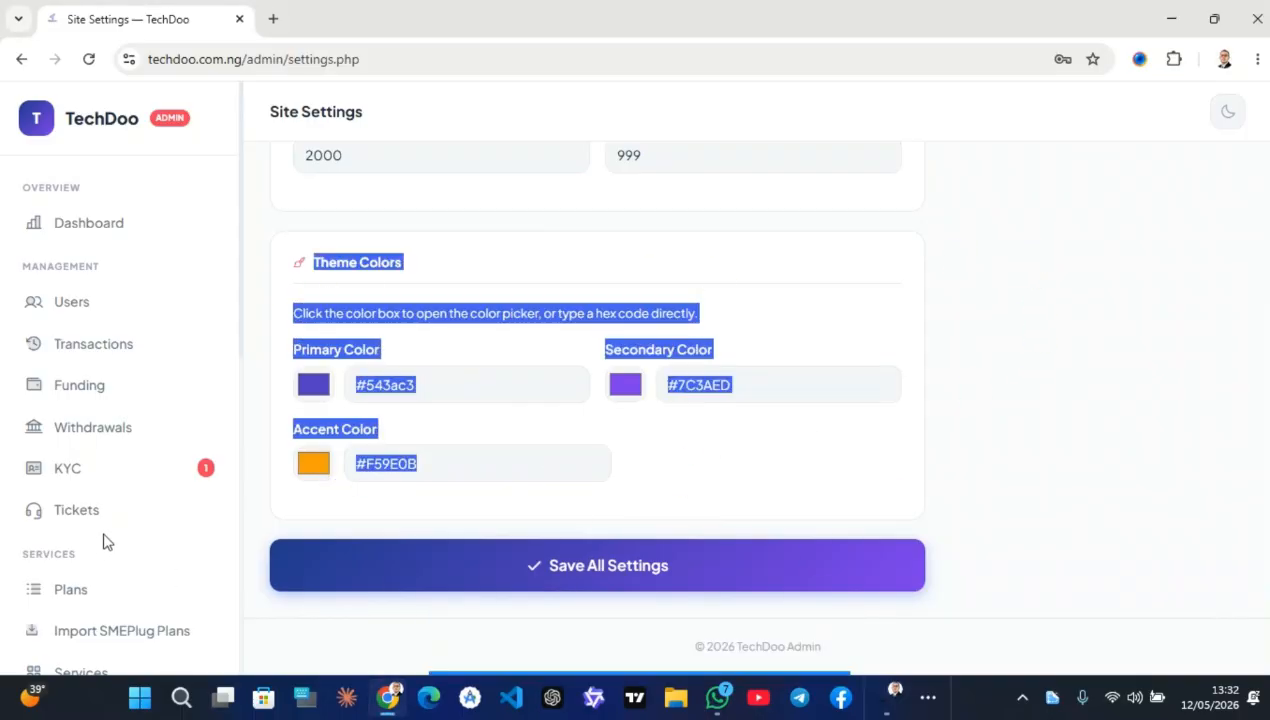
scroll(110, 530, down, 6)
click(106, 481)
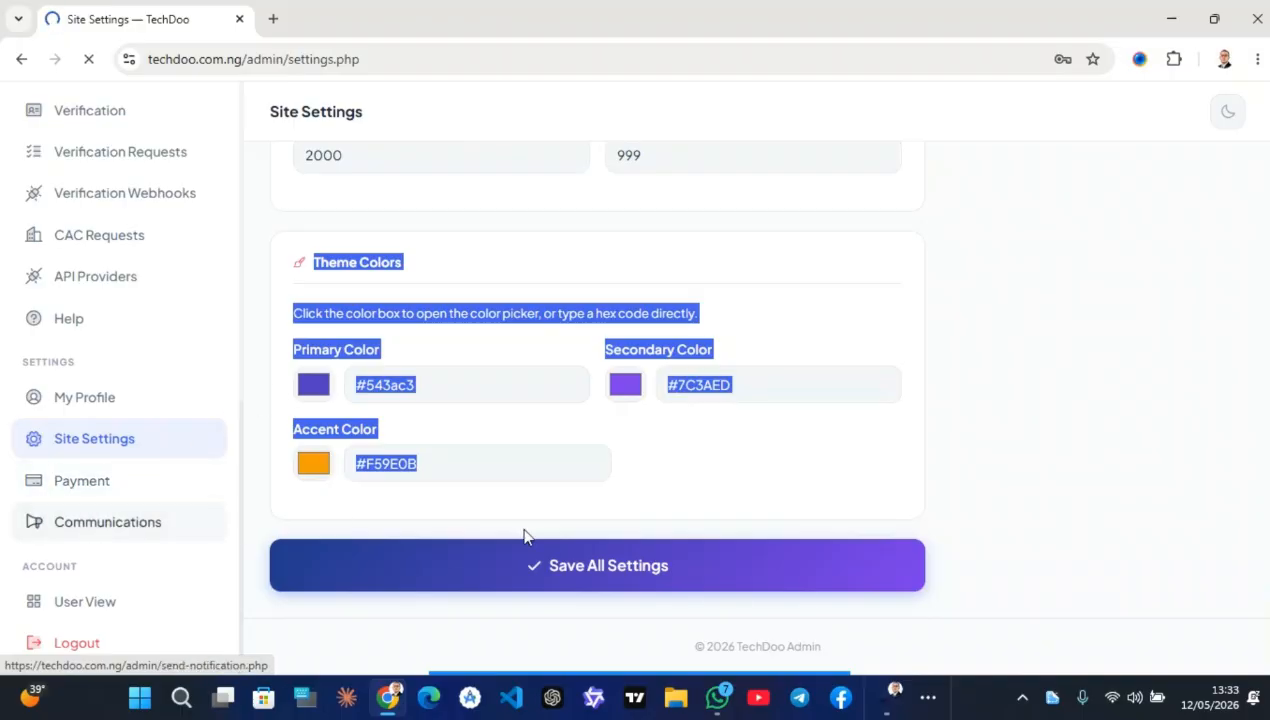
mouse_move(544, 671)
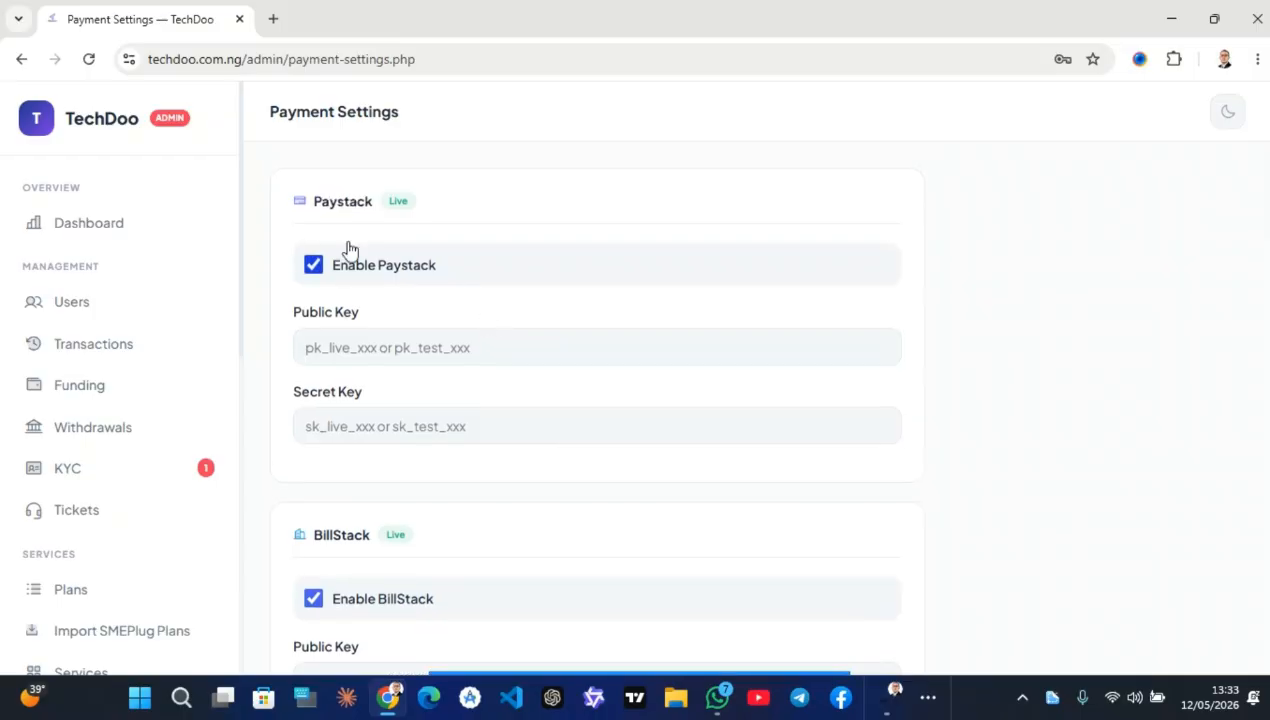
Review the Paystack, BillStack and PaymentPoint payment settings
scroll(609, 391, down, 3)
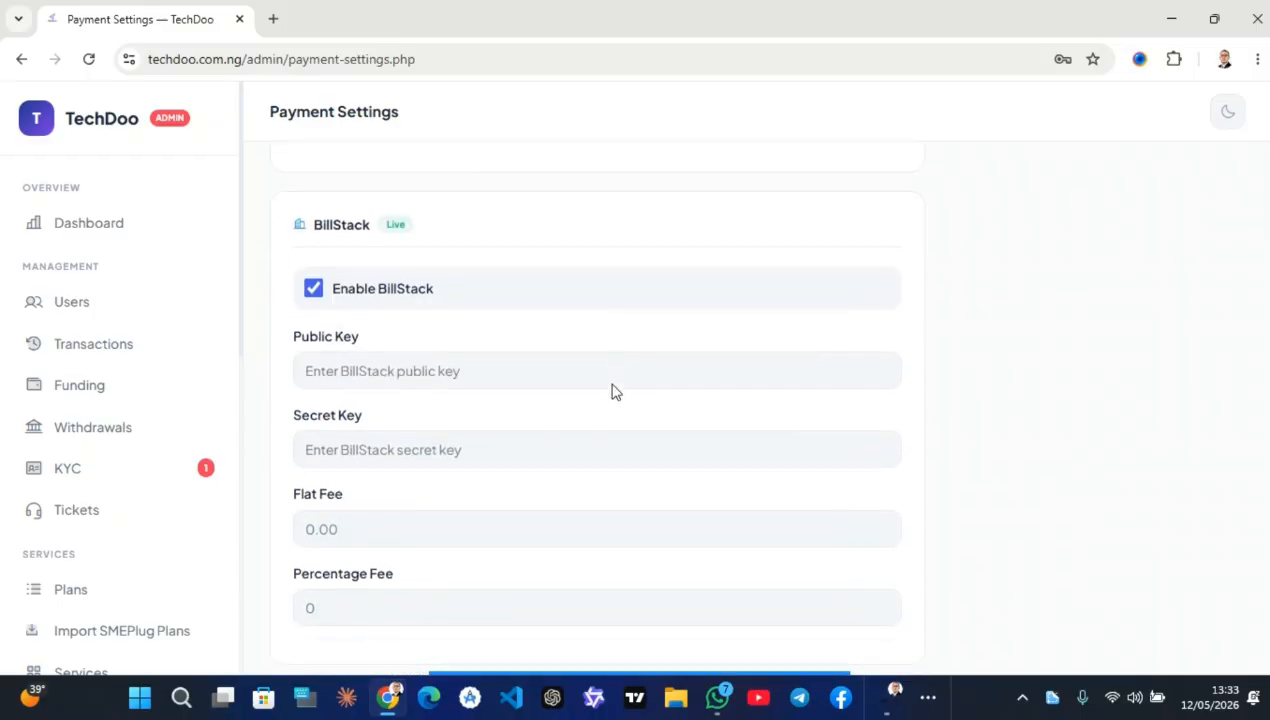
scroll(466, 473, down, 4)
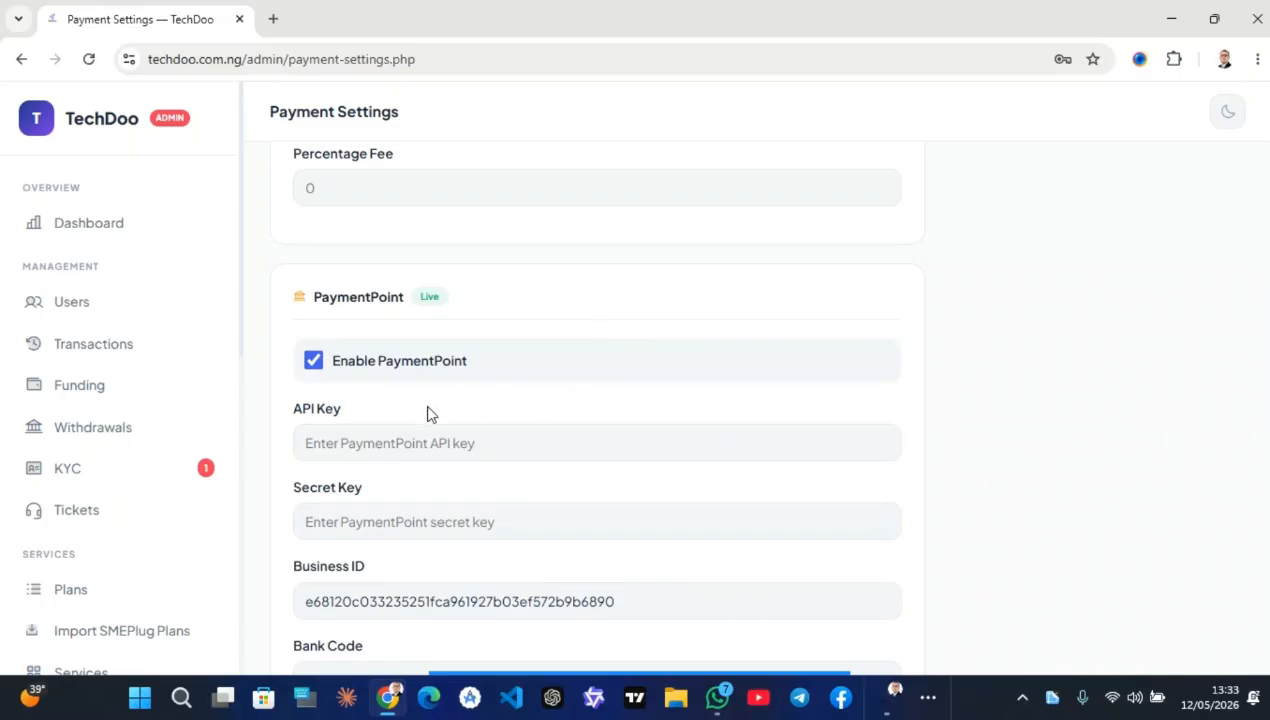
scroll(443, 405, down, 8)
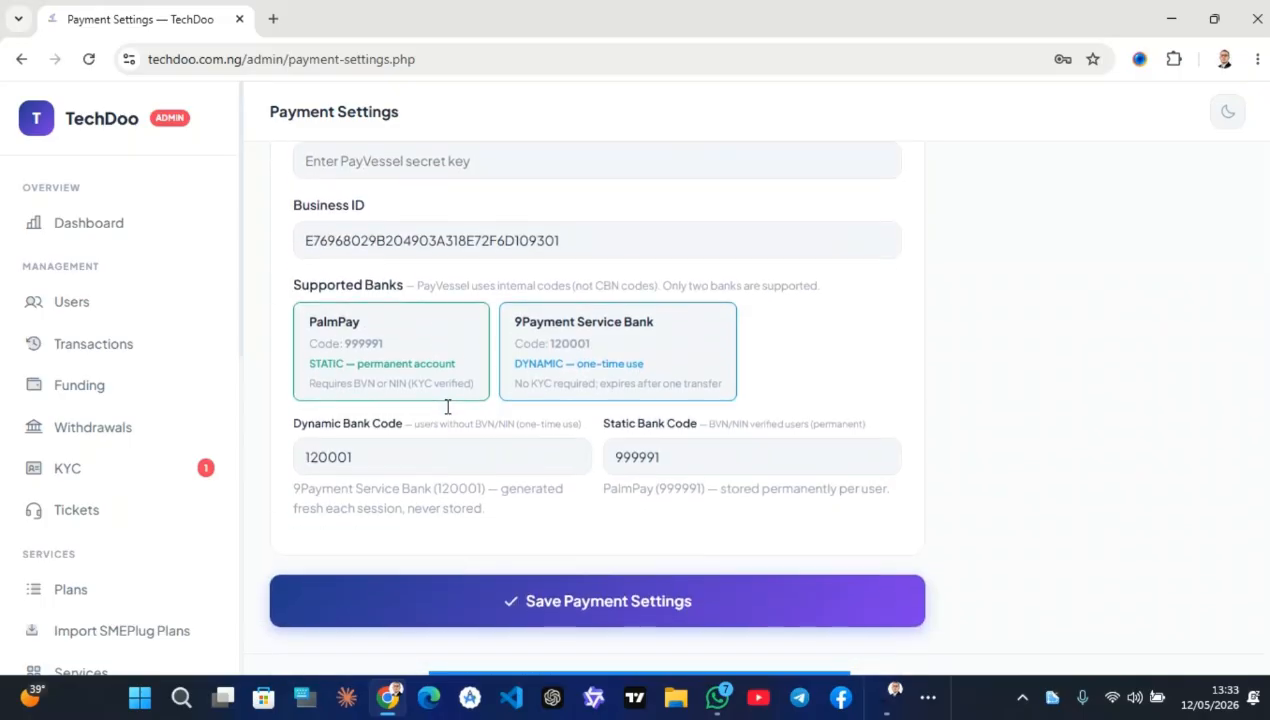
scroll(447, 407, up, 3)
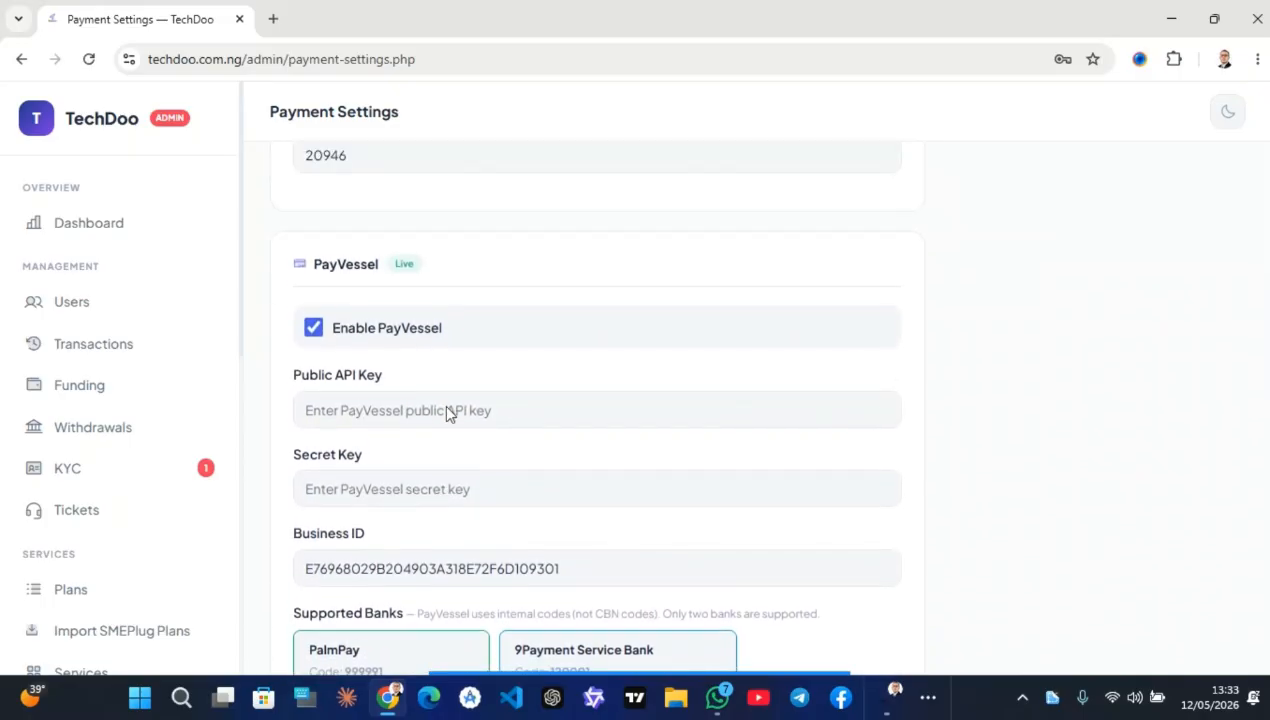
scroll(434, 544, down, 3)
click(396, 367)
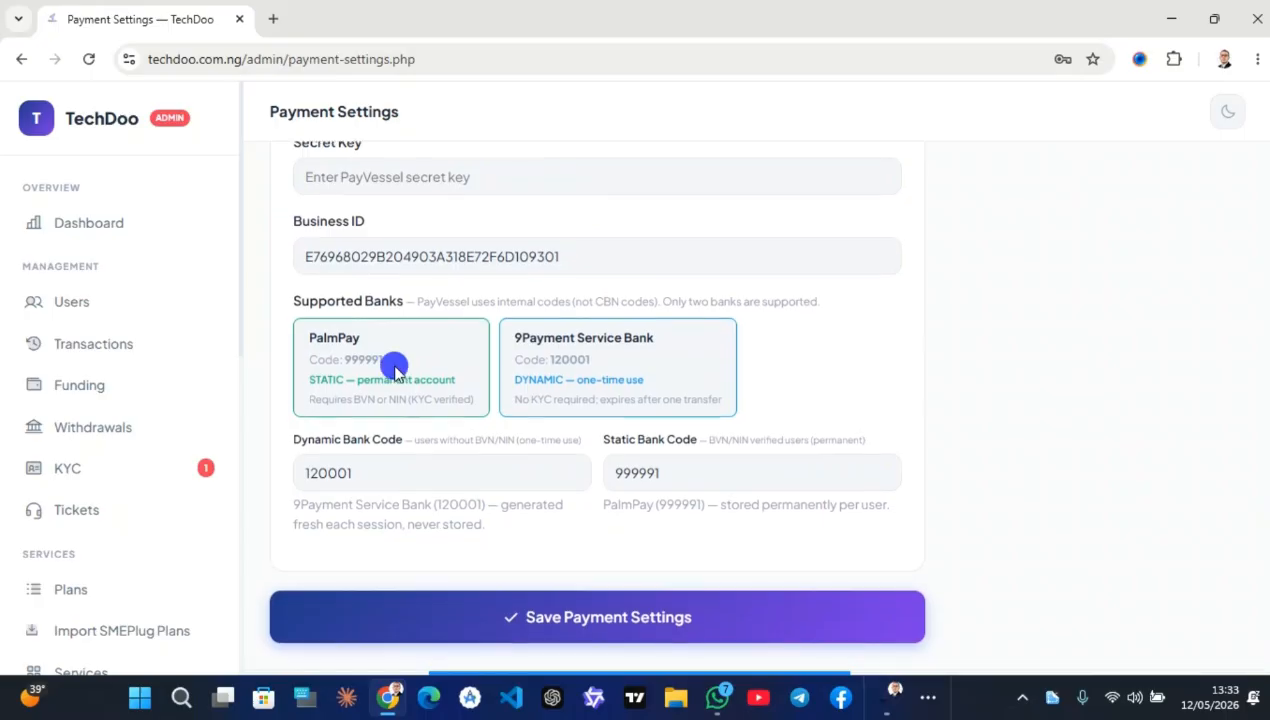
drag(396, 368, 527, 374)
click(575, 386)
click(681, 375)
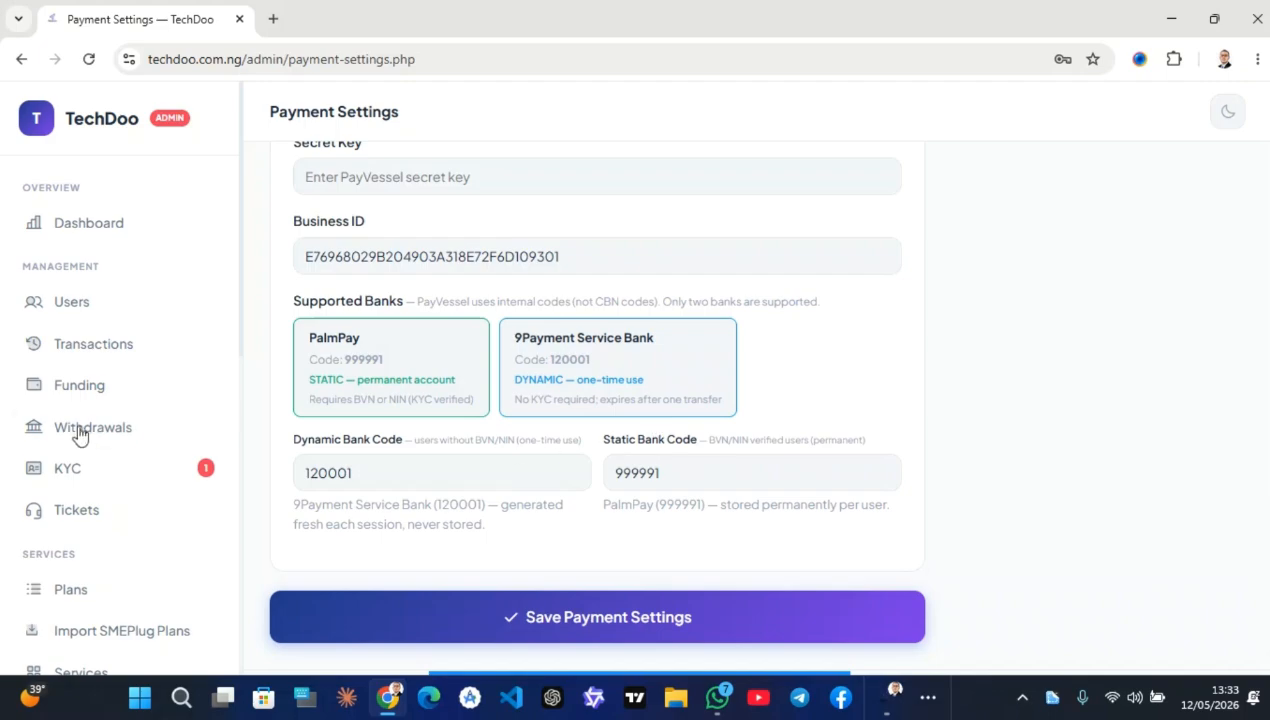
Scroll to the PayVessel supported banks, then switch to the User View dashboard
scroll(162, 488, down, 3)
scroll(160, 488, down, 1)
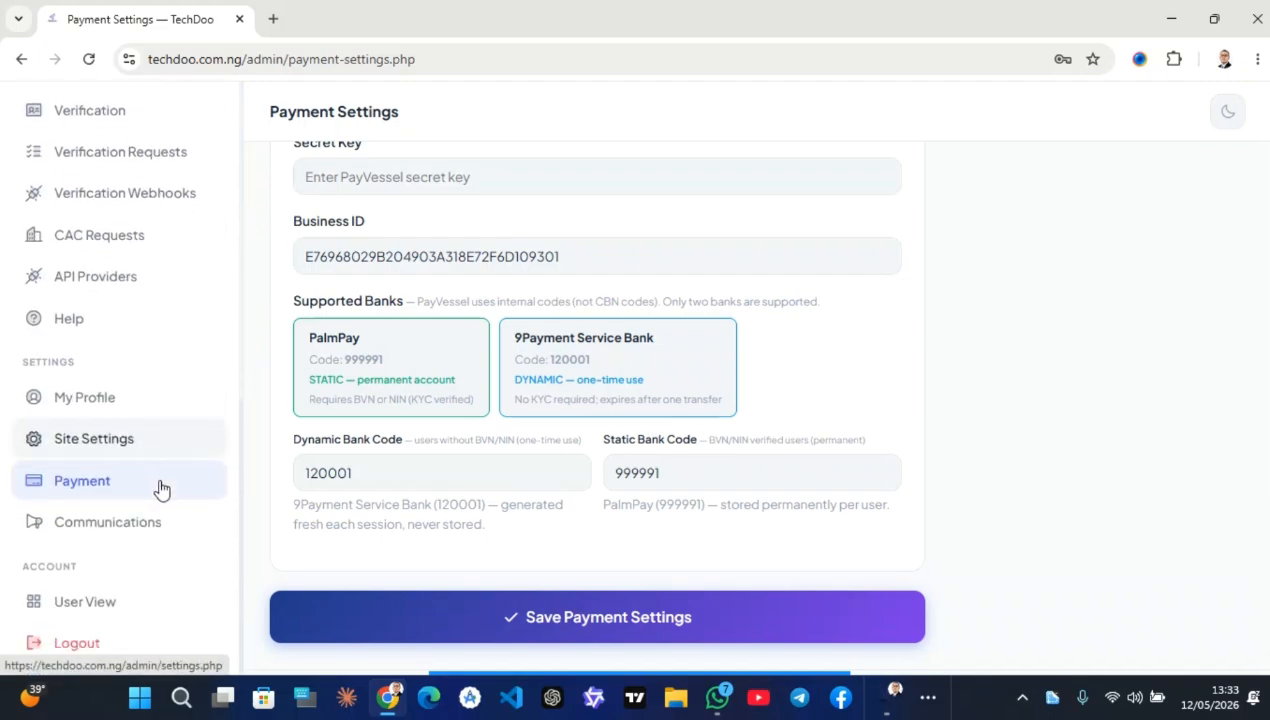
click(150, 602)
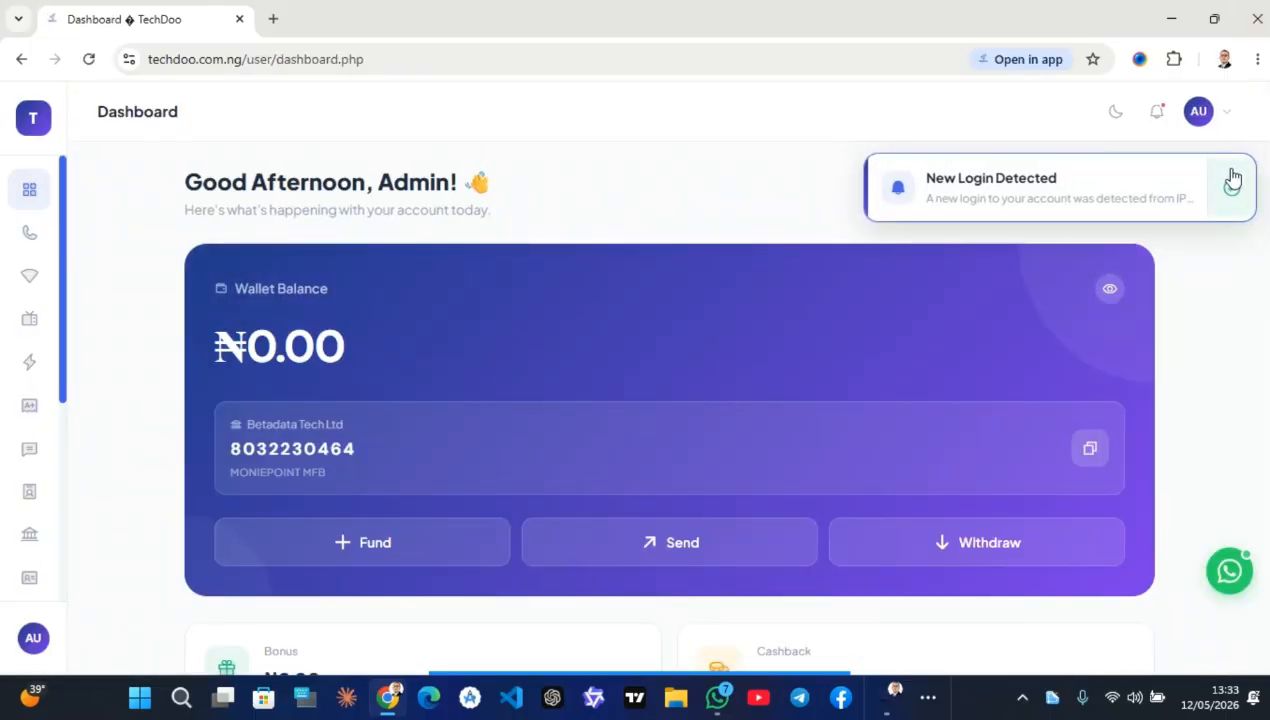
Dismiss the New Login Detected notice and open the Print NIN service from the dashboard
click(1231, 176)
scroll(672, 420, down, 10)
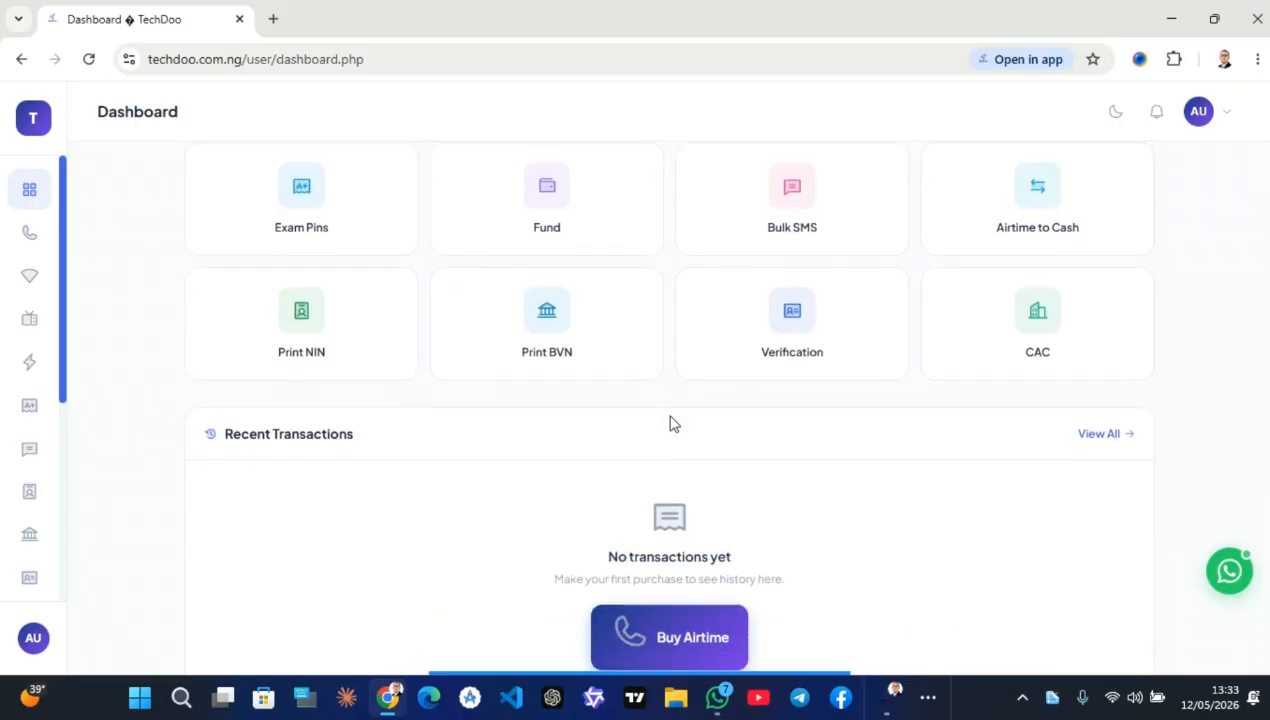
click(377, 240)
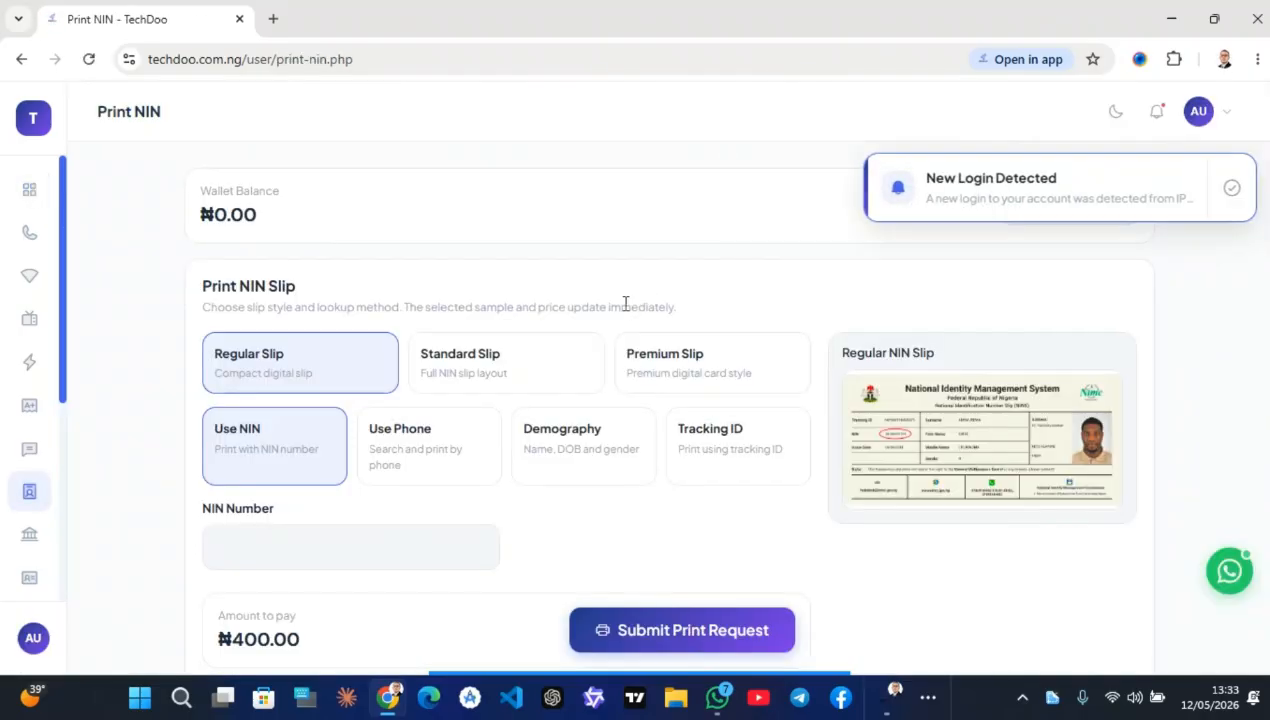
Compare the Standard, Premium and Regular slip prices, then settle on Standard Slip at ₦450.00
scroll(690, 365, down, 2)
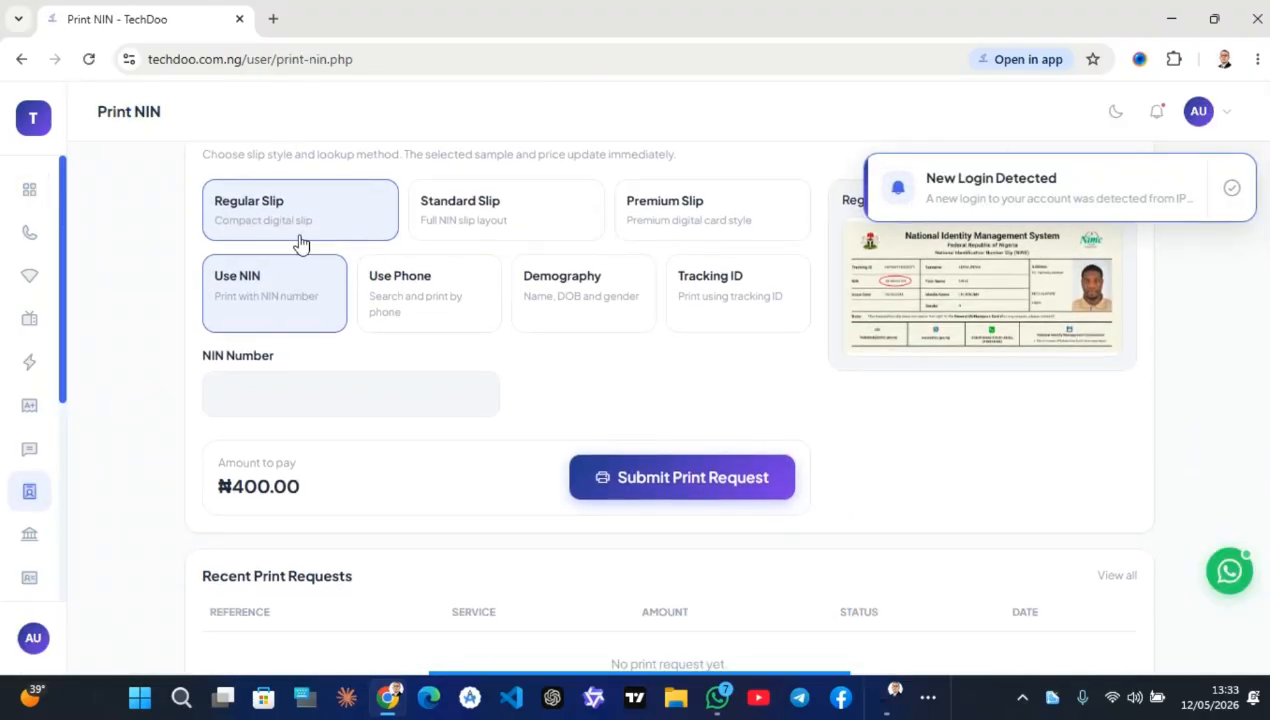
click(535, 215)
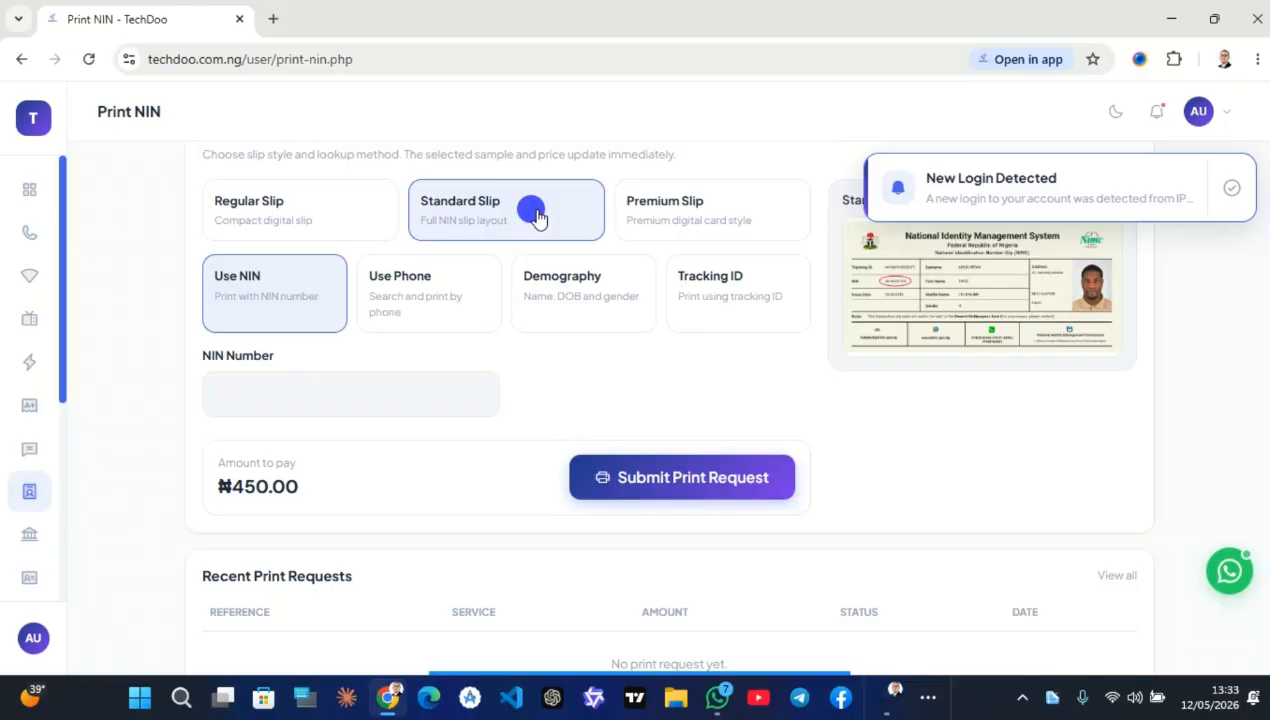
click(662, 206)
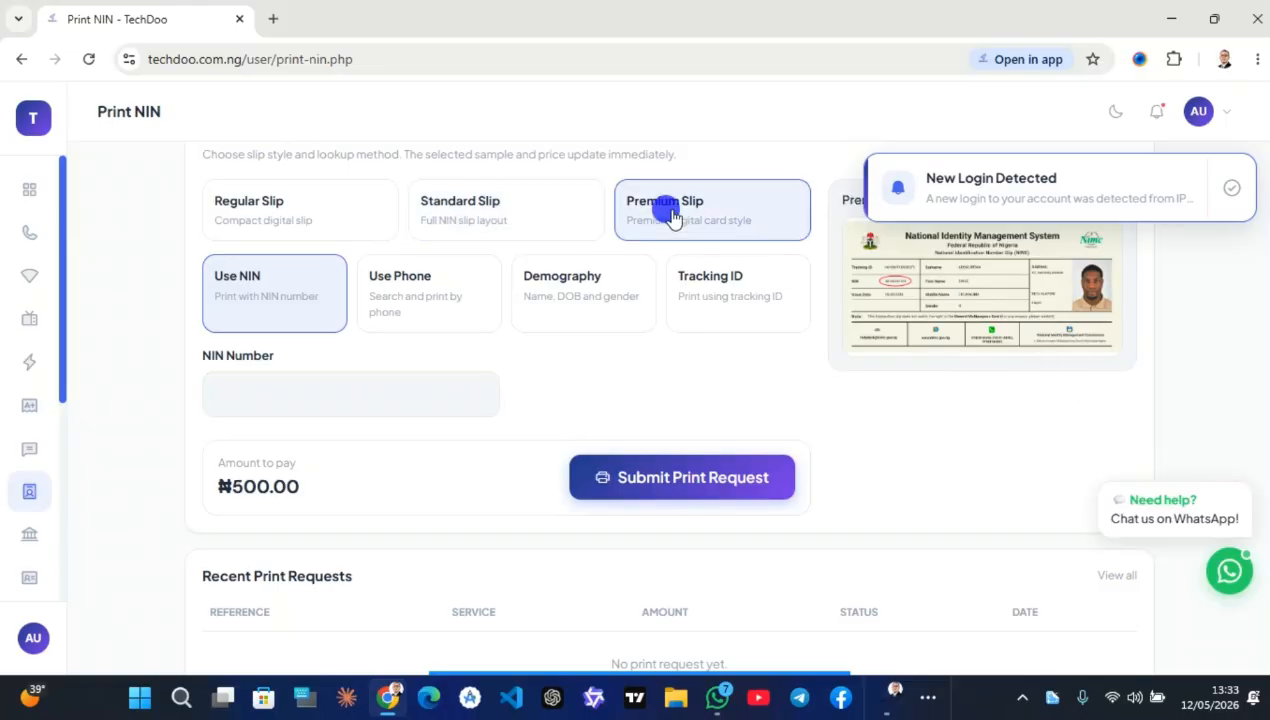
click(234, 196)
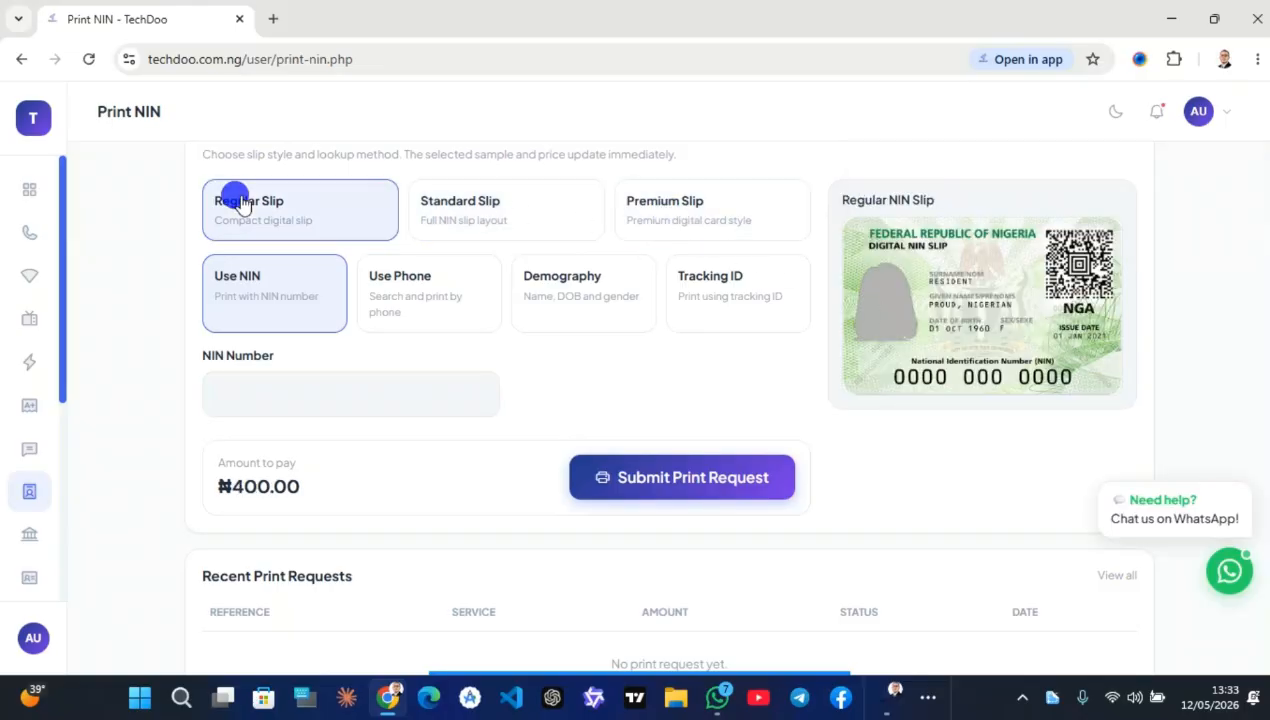
click(426, 200)
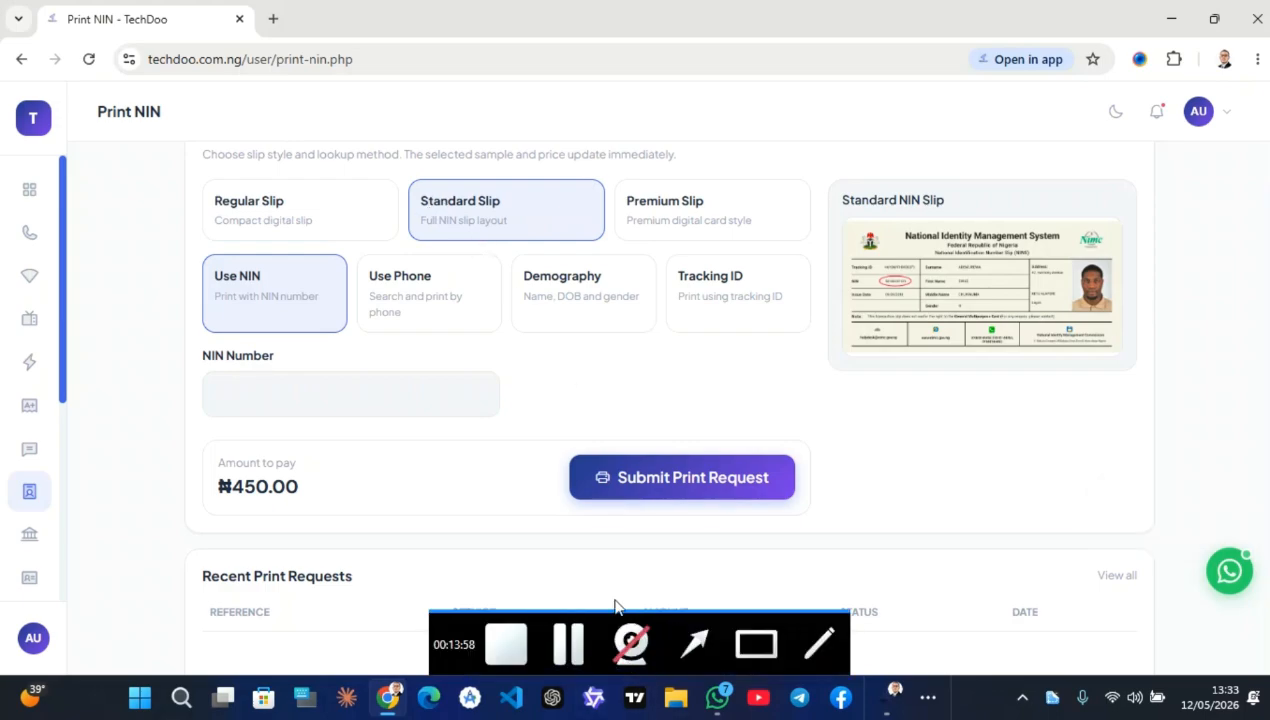
Expand the sidebar and go to the Airtime purchase page
mouse_move(572, 670)
click(567, 646)
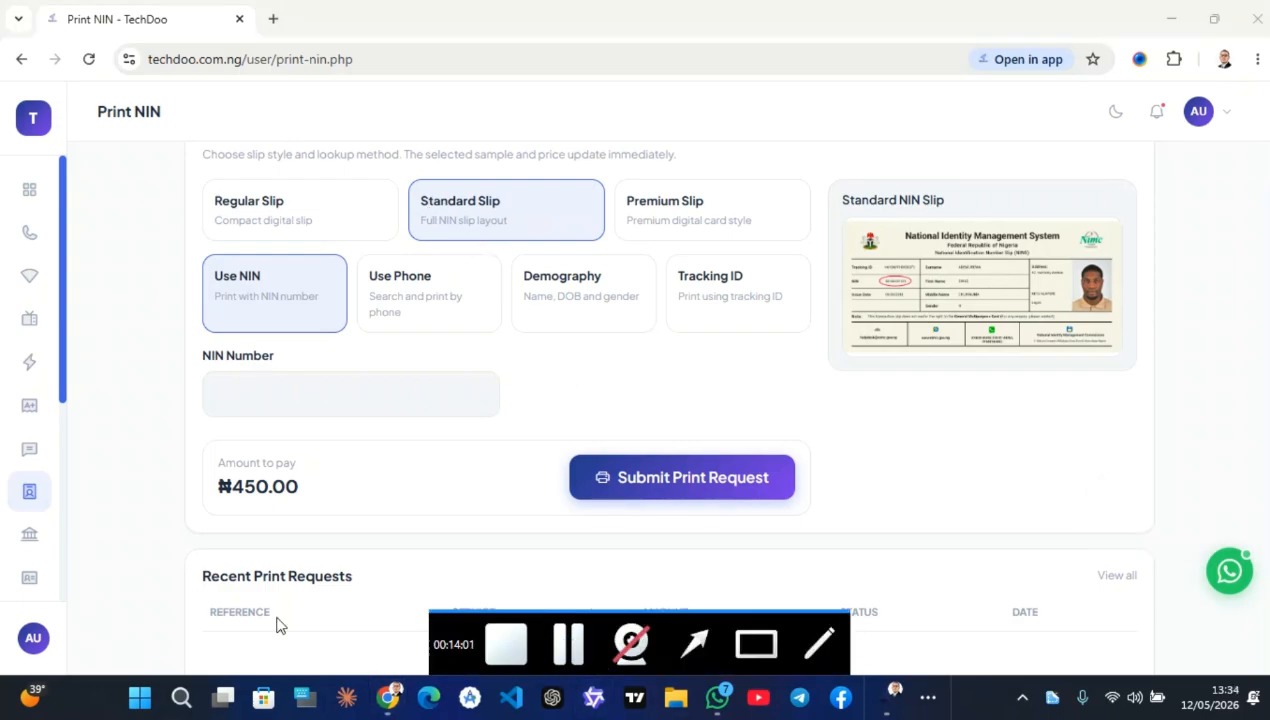
mouse_move(49, 370)
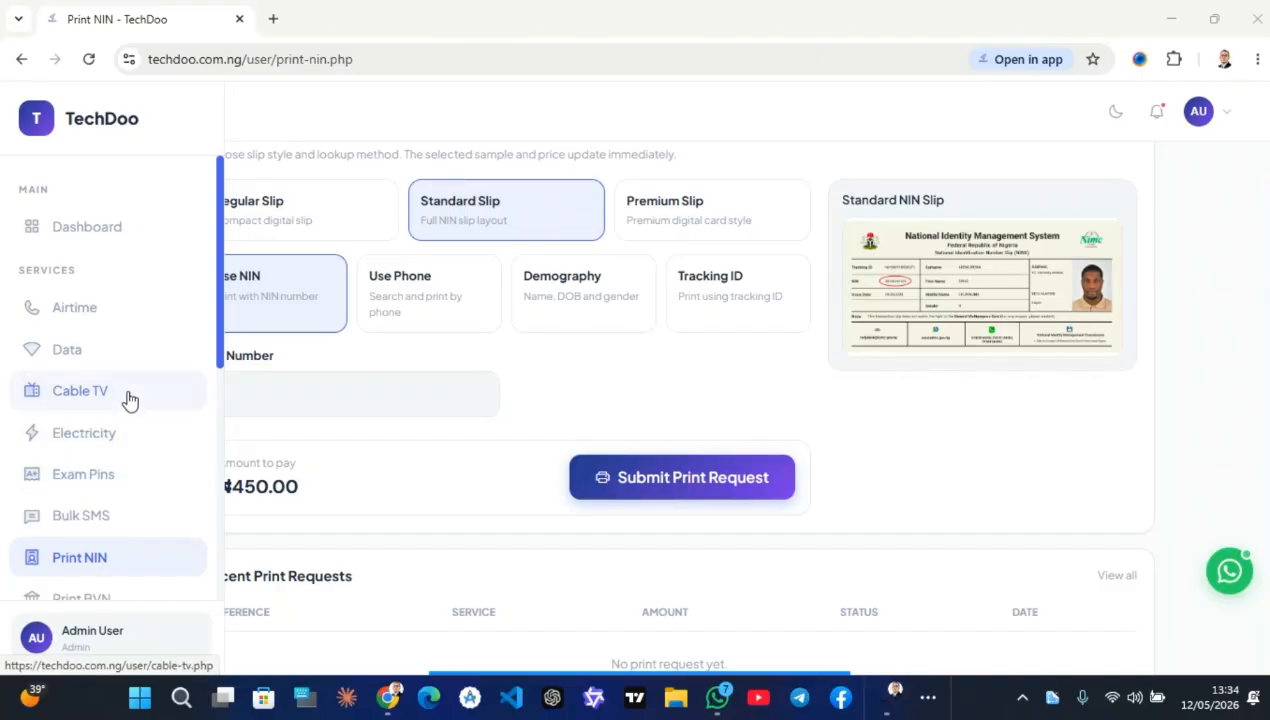
click(104, 326)
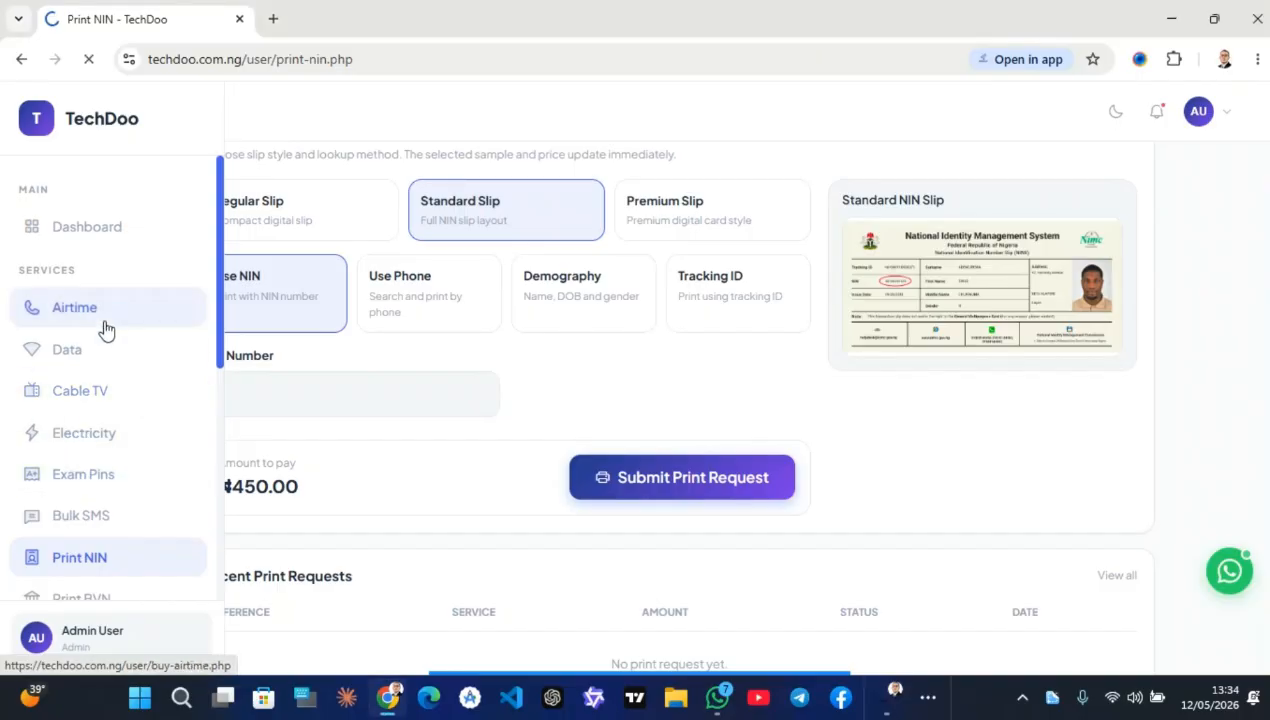
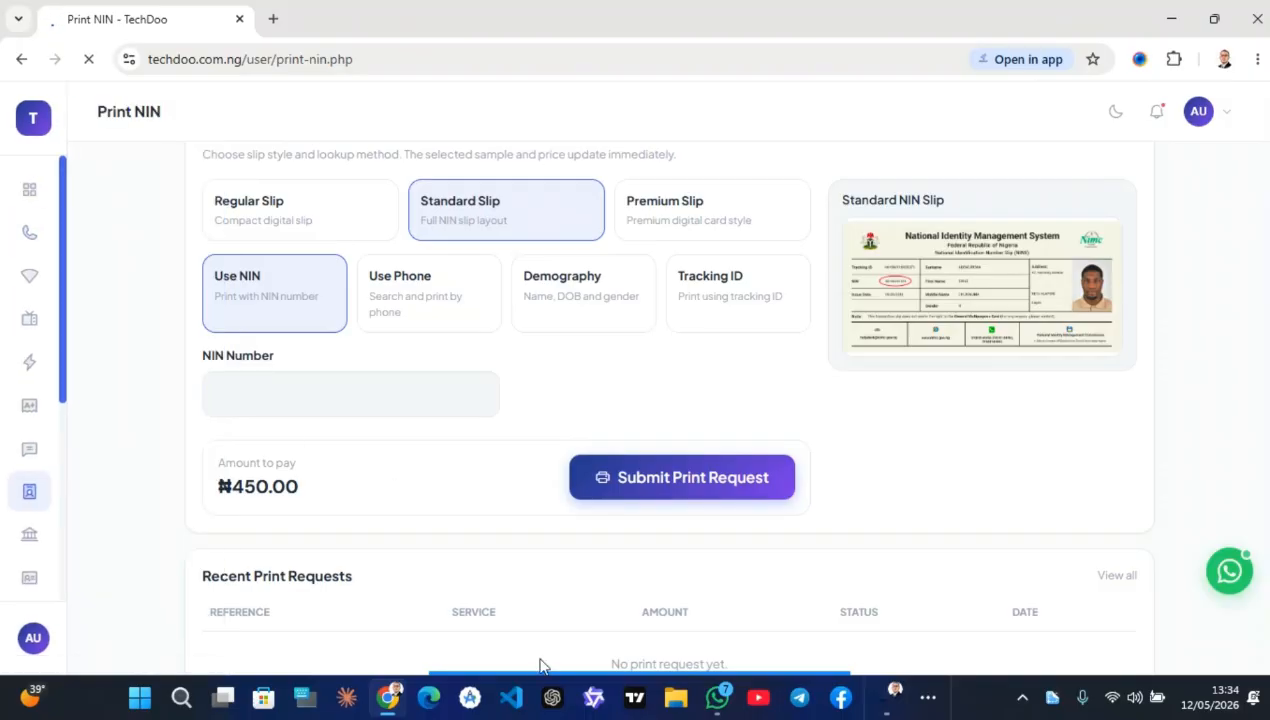
Go back from TechDoo's Print NIN page to the user dashboard through the Dashboard sidebar link
mouse_move(539, 668)
Open Verification Services from the dashboard's Verification card
scroll(434, 366, up, 4)
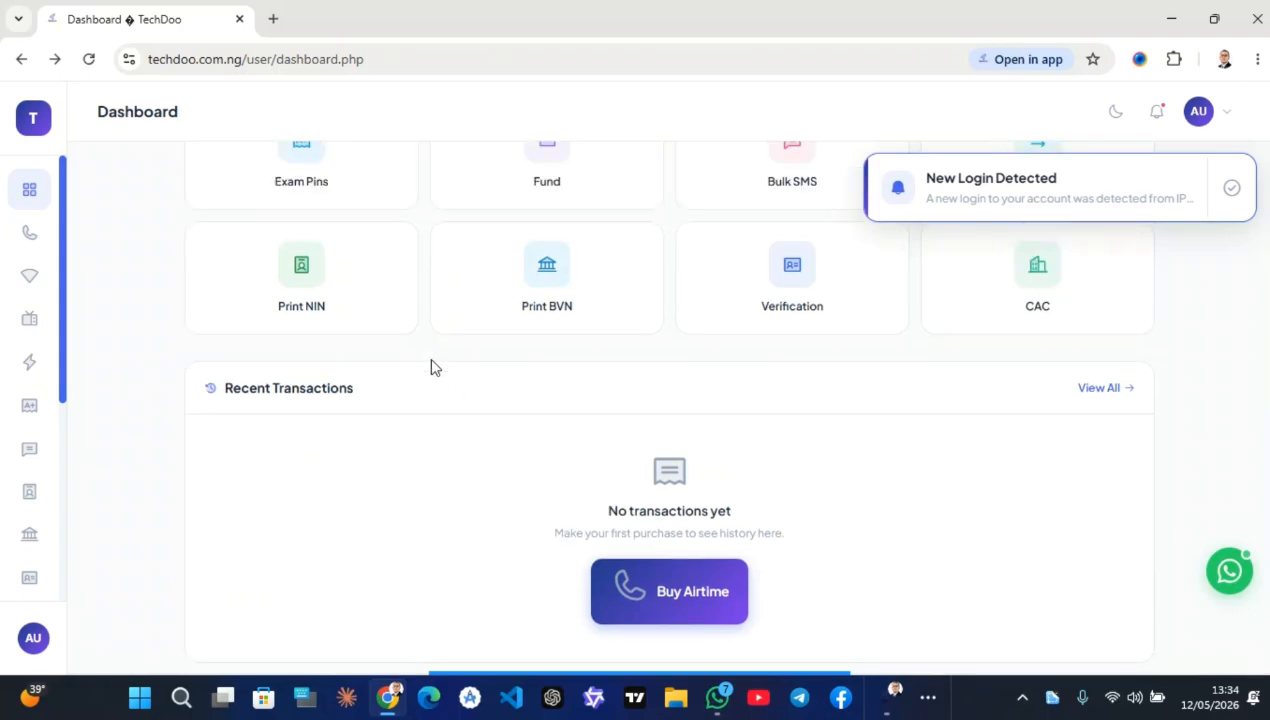
scroll(433, 368, down, 3)
scroll(433, 368, up, 1)
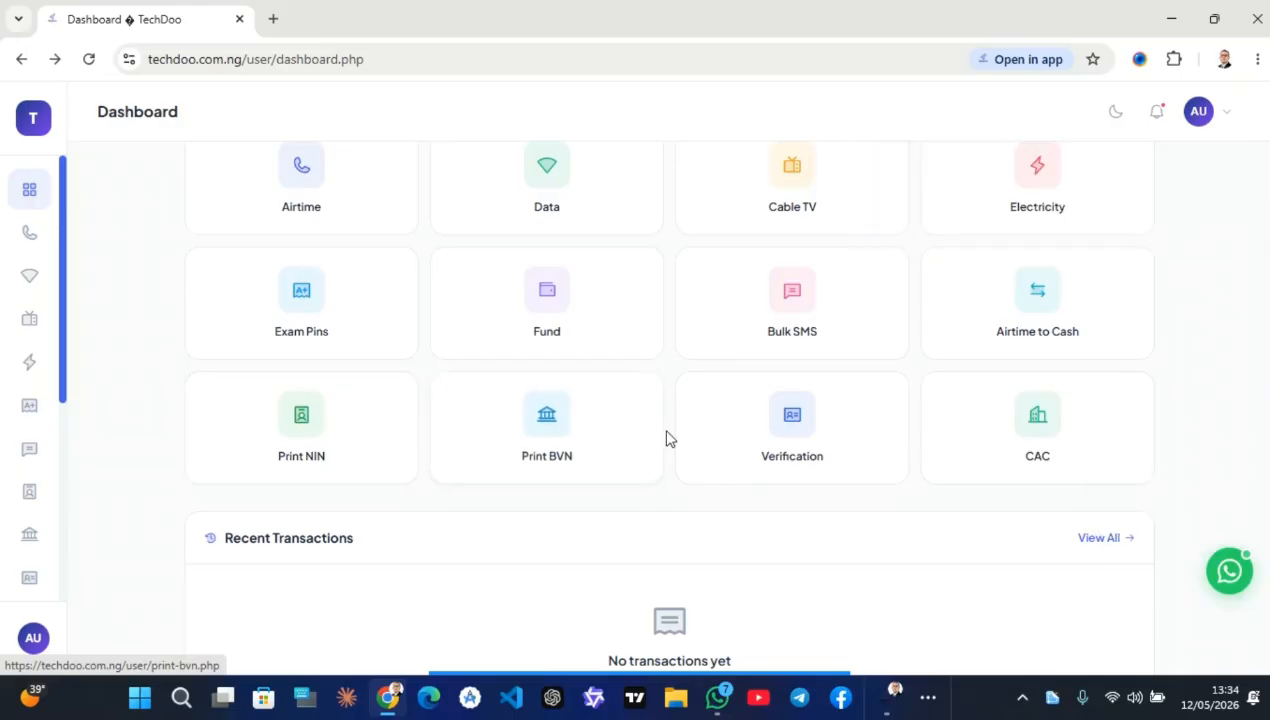
click(760, 432)
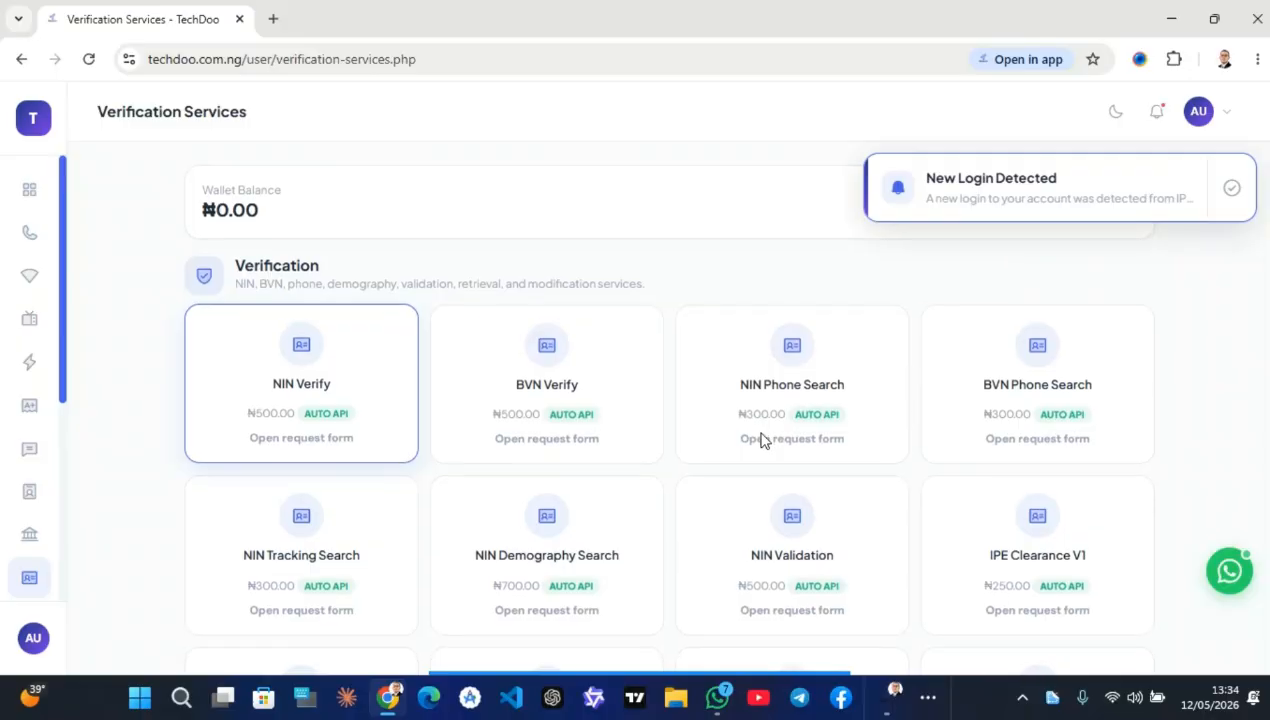
scroll(760, 440, down, 2)
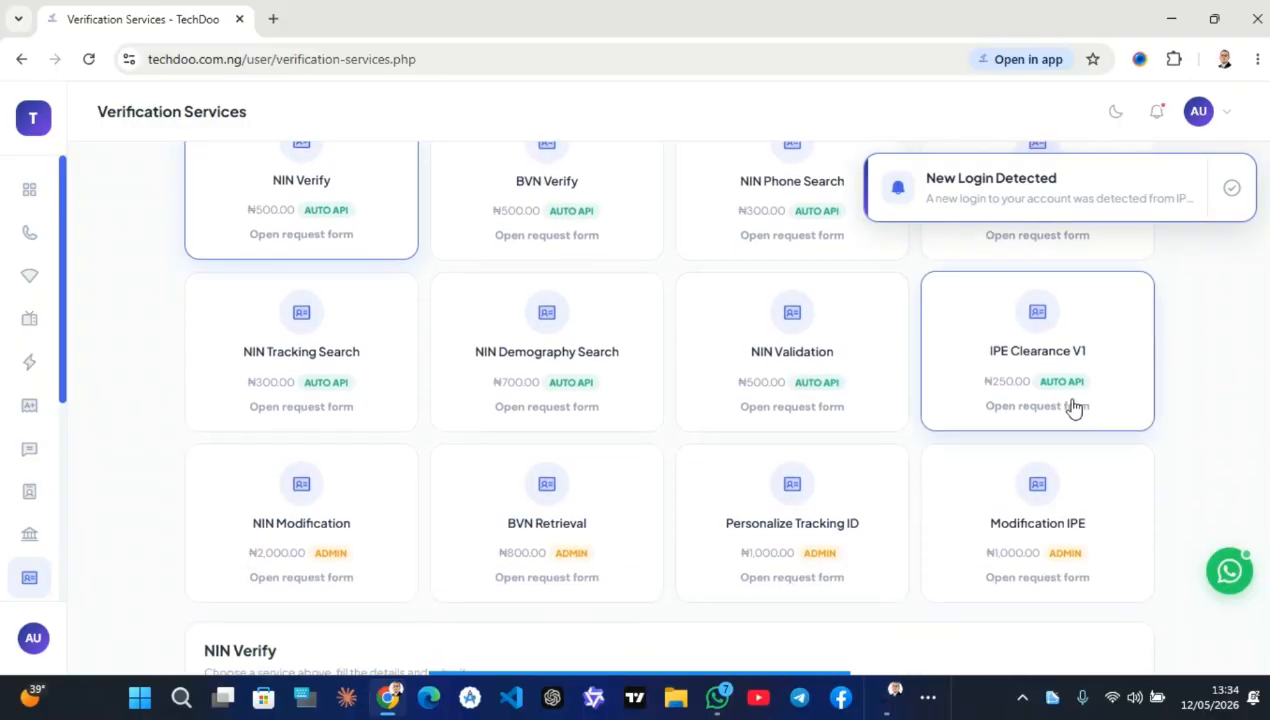
scroll(1073, 406, down, 1)
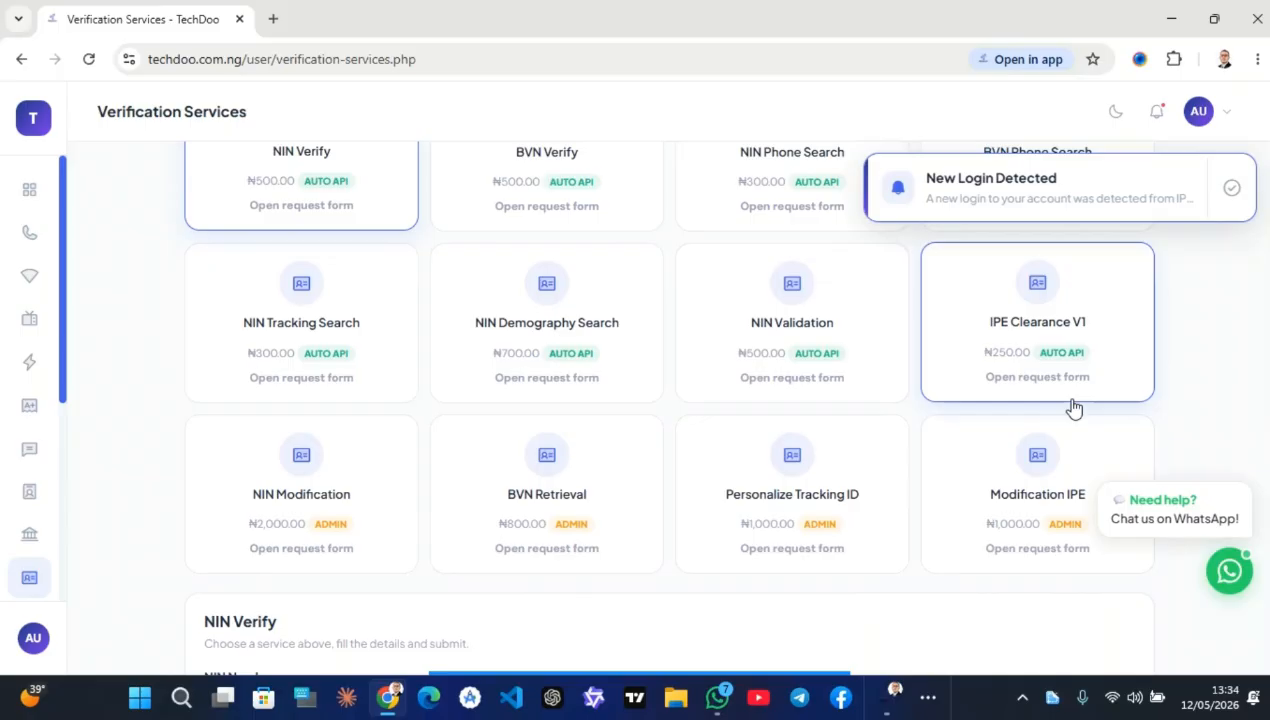
scroll(893, 516, up, 1)
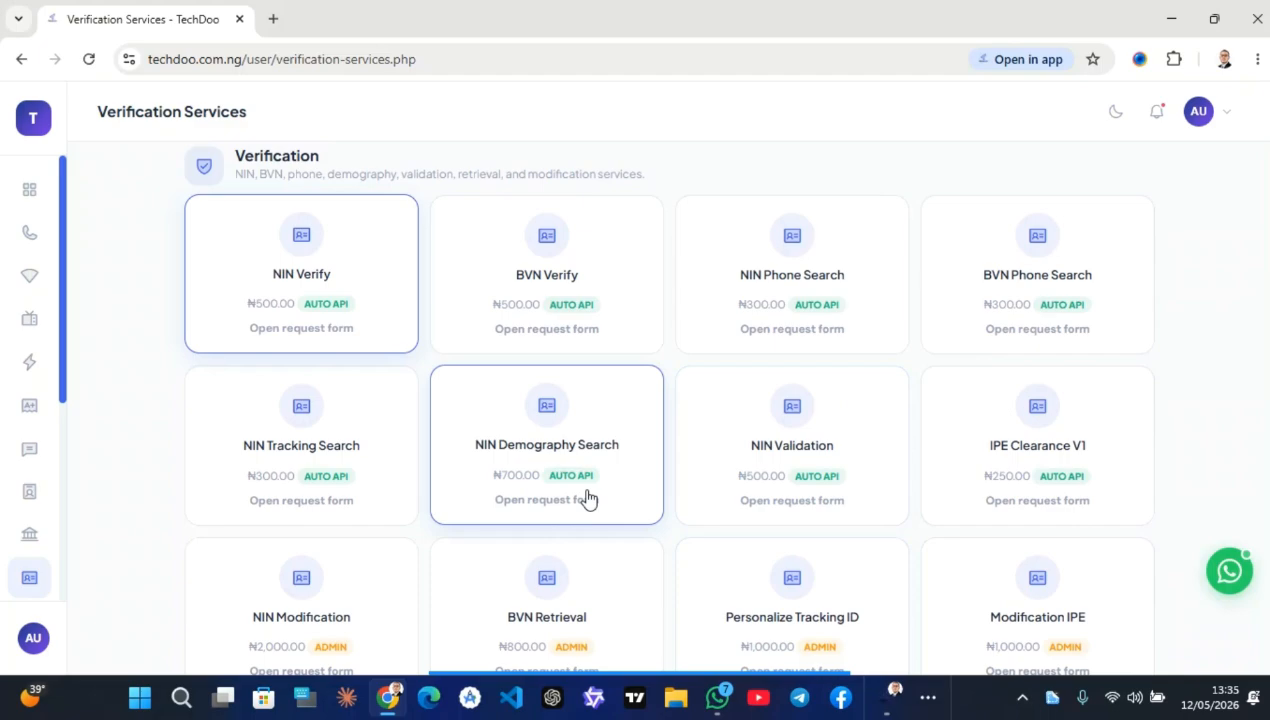
Browse the sidebar menu and the NIN and BVN service tiles, such as NIN Verify at ₦500.00
mouse_move(11, 524)
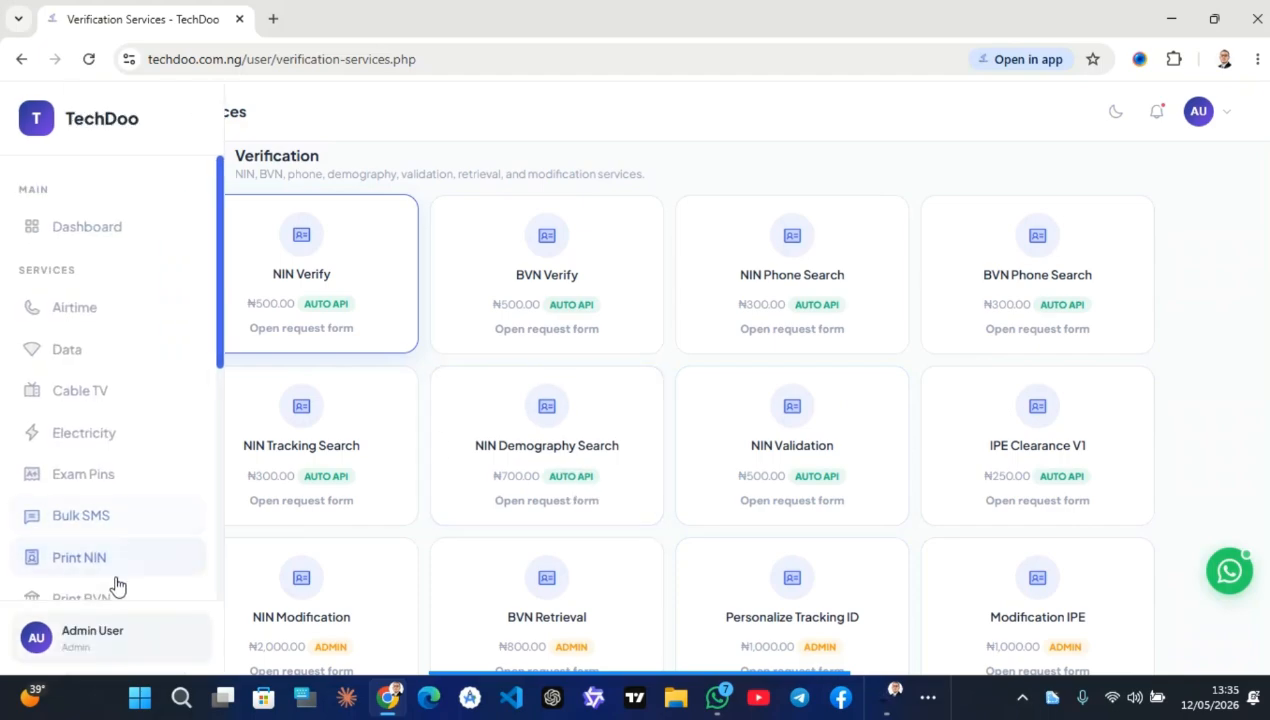
scroll(118, 585, down, 3)
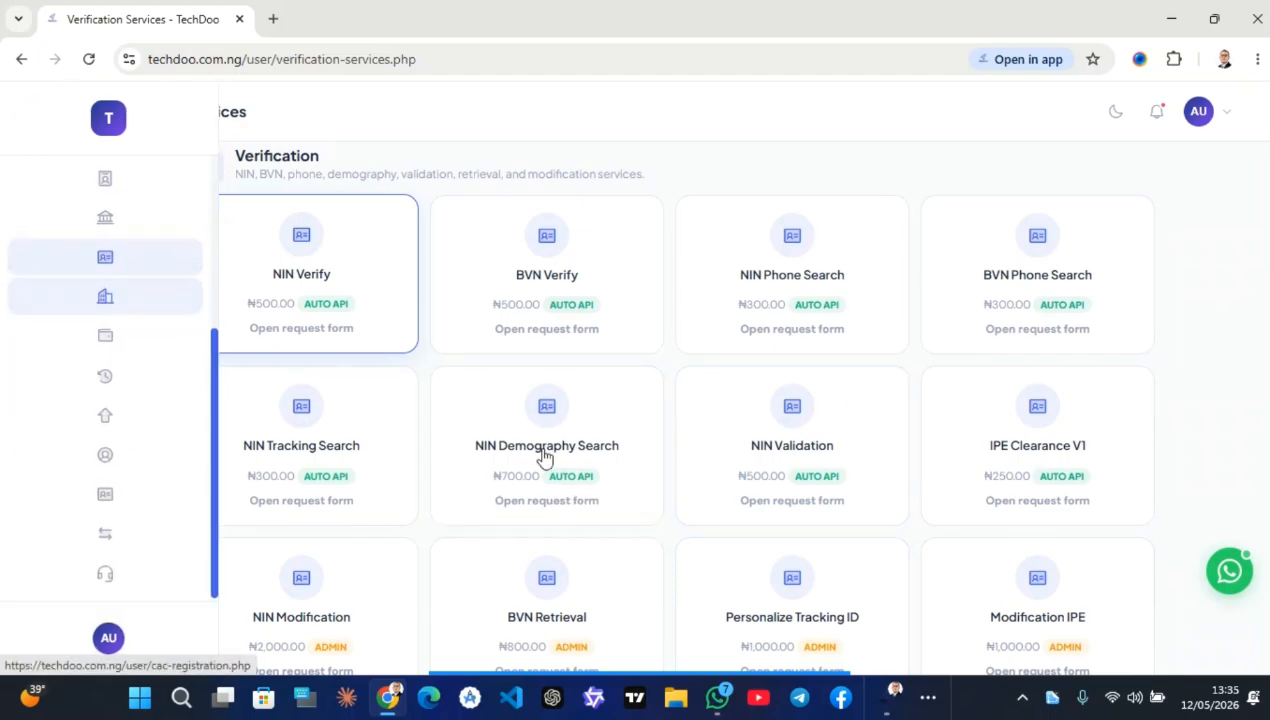
mouse_move(80, 207)
scroll(119, 373, up, 3)
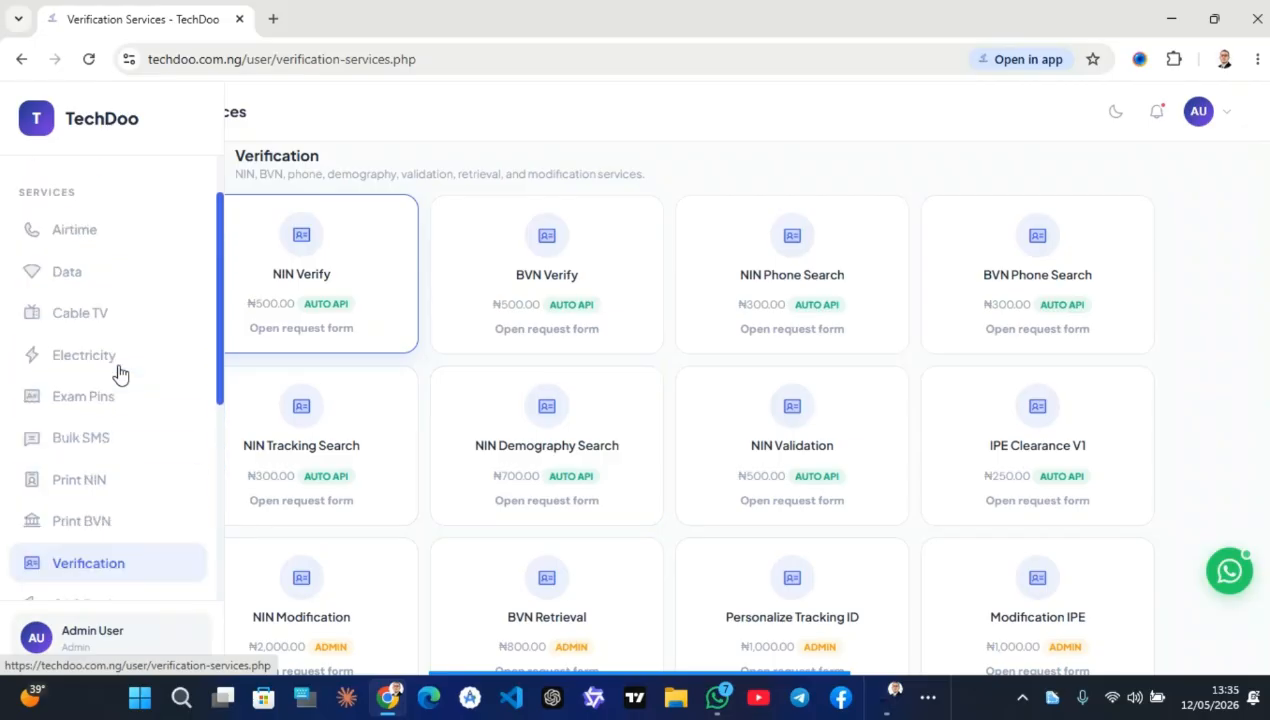
scroll(118, 373, up, 1)
scroll(146, 422, down, 1)
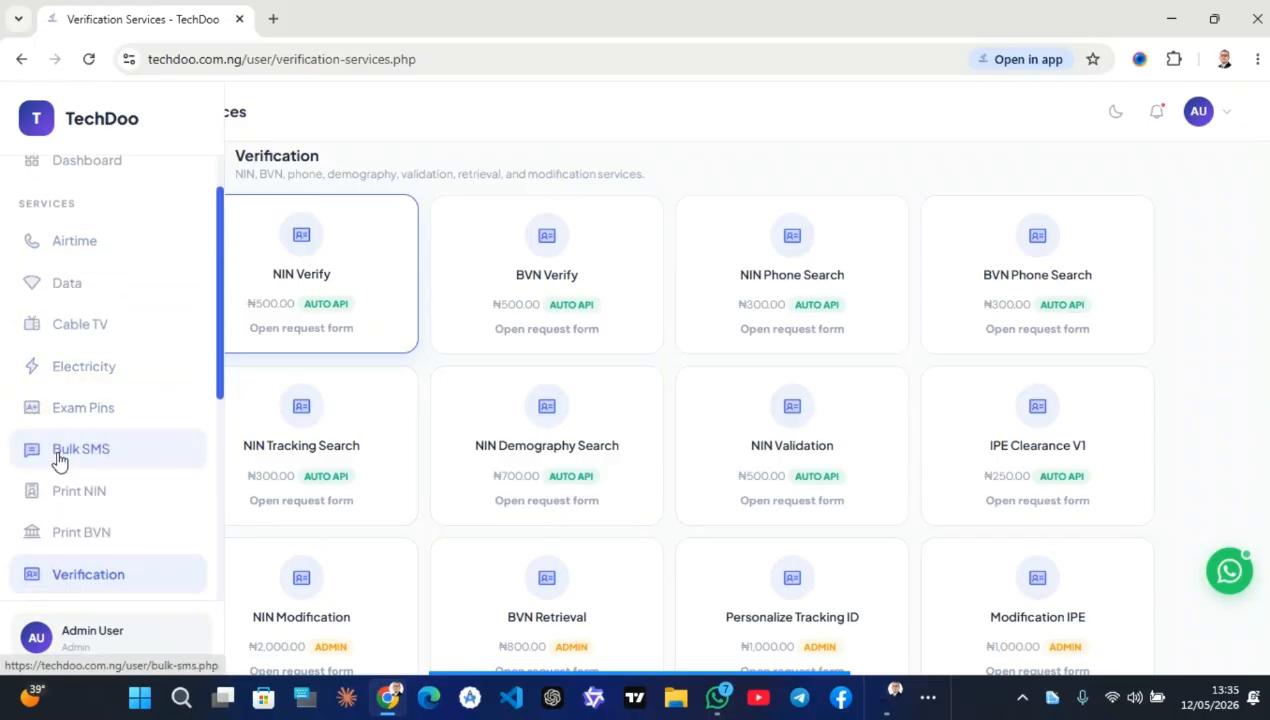
scroll(92, 527, down, 1)
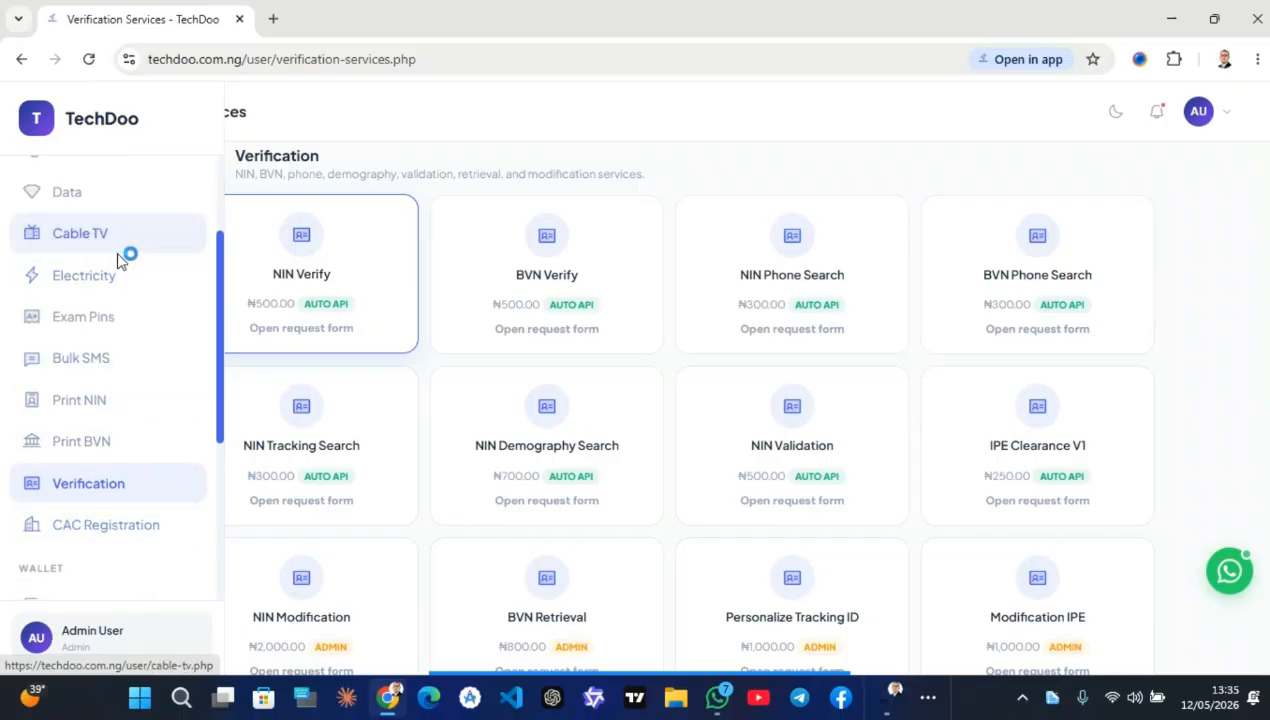
scroll(122, 268, up, 2)
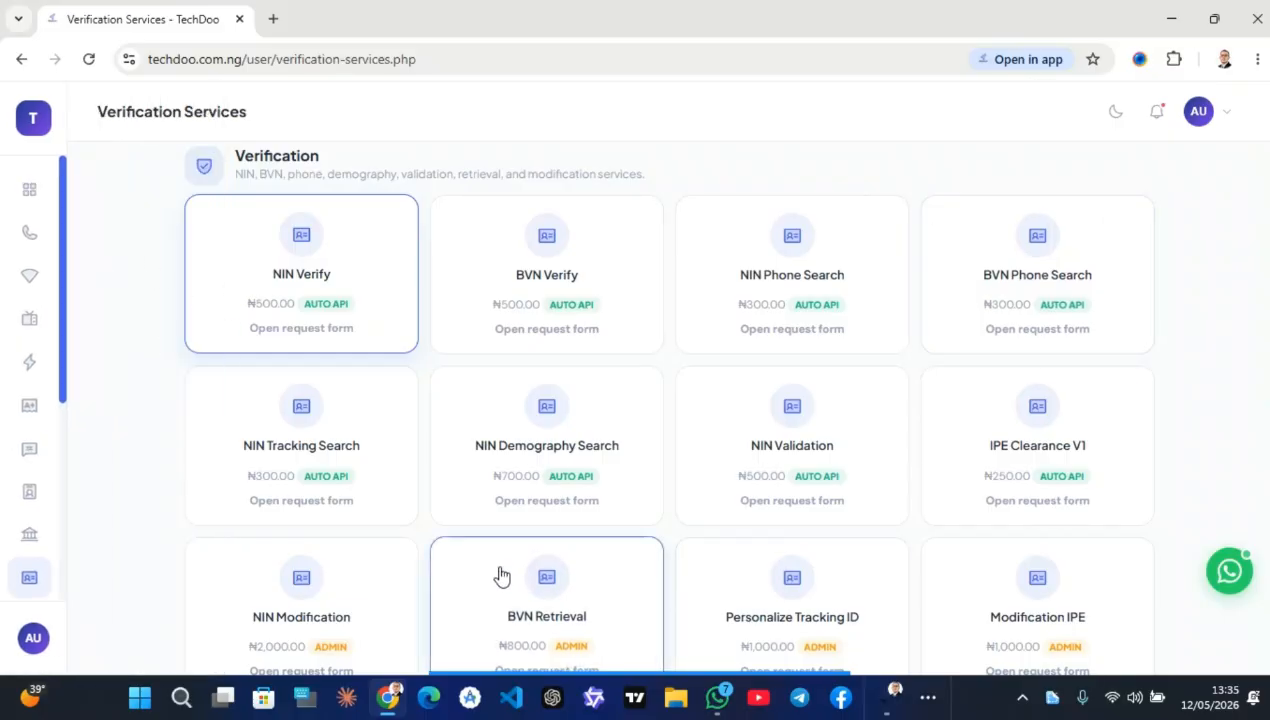
scroll(60, 527, down, 4)
scroll(69, 527, down, 1)
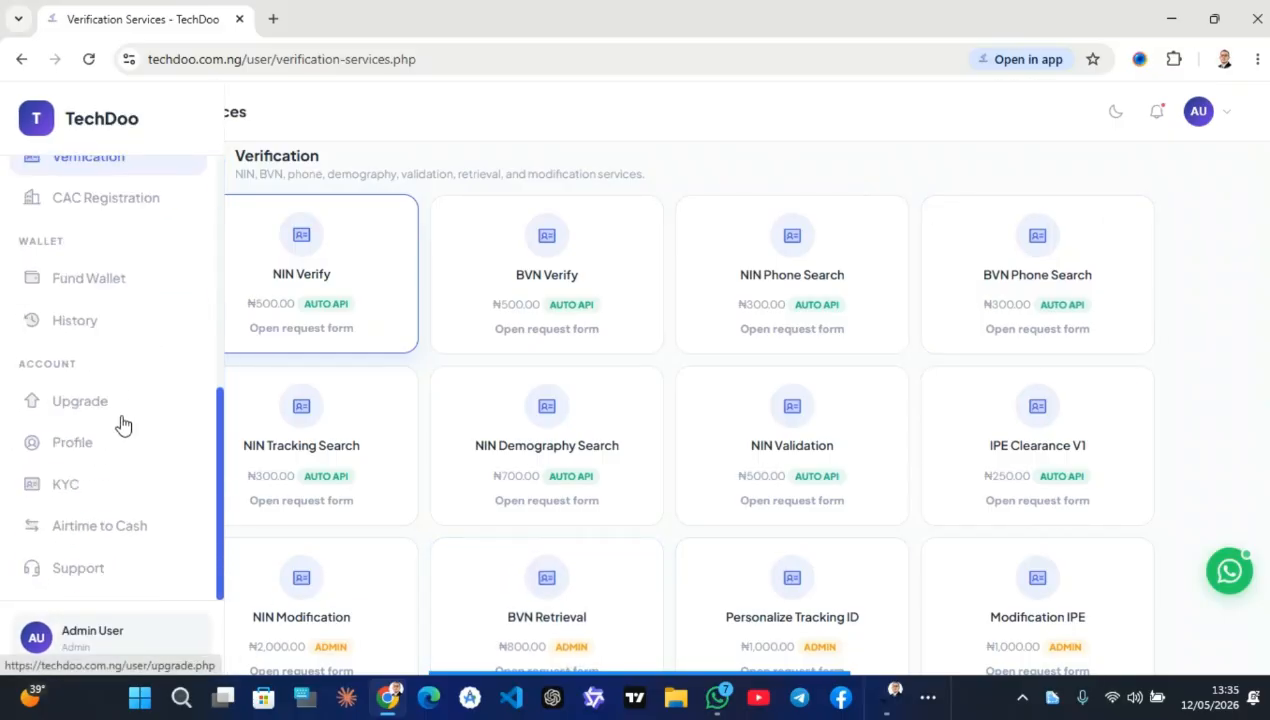
mouse_move(626, 662)
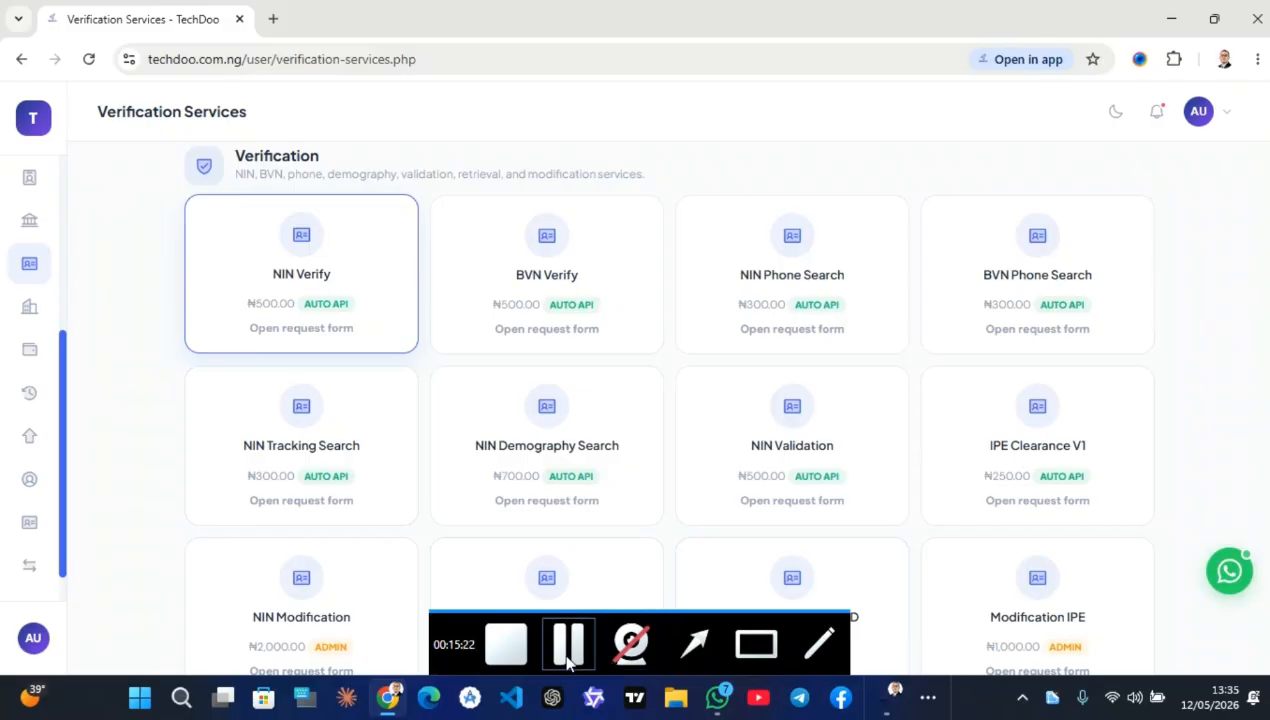
Load the AfeesHost clientarea.php login page in a new browser tab
click(272, 18)
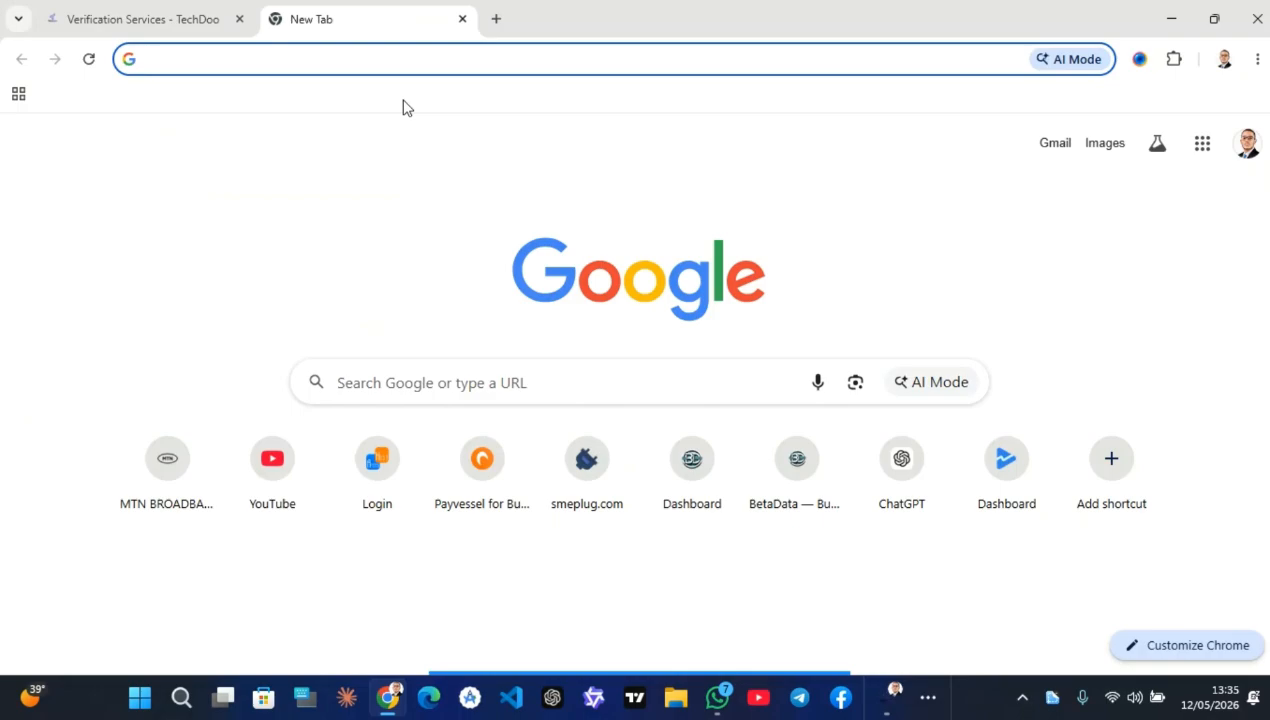
text(afe)
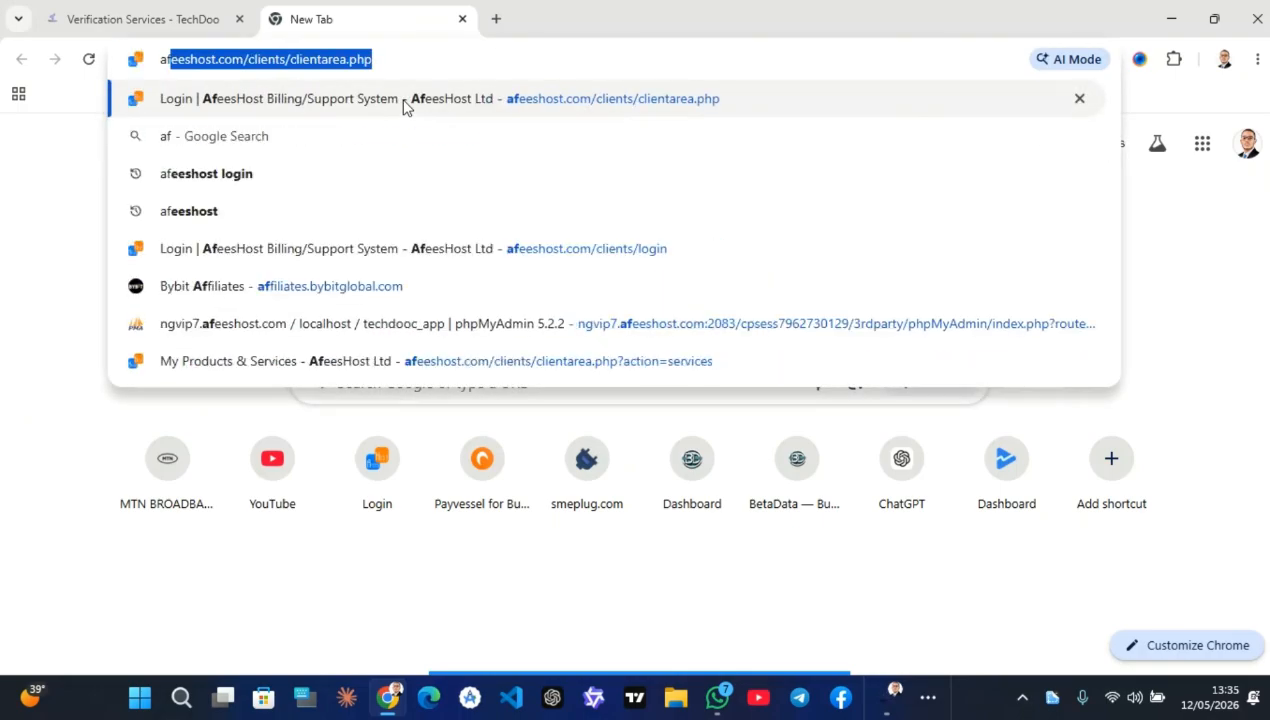
click(421, 58)
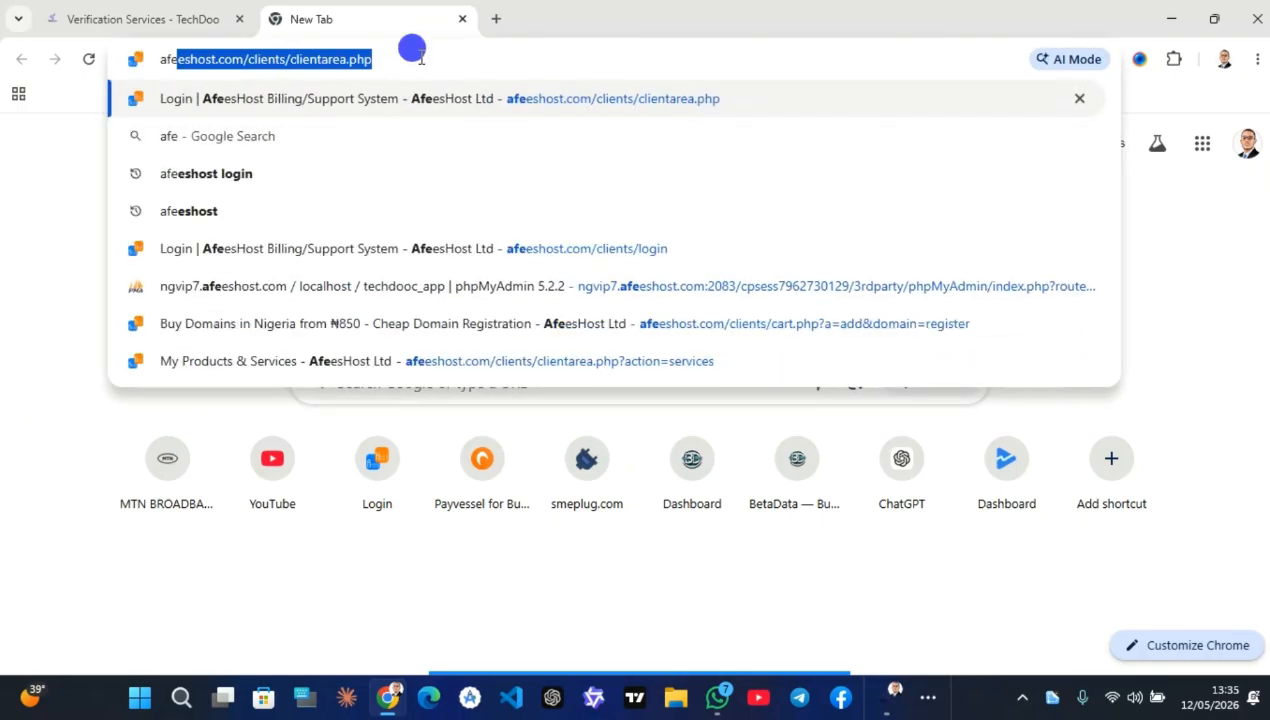
key(Return)
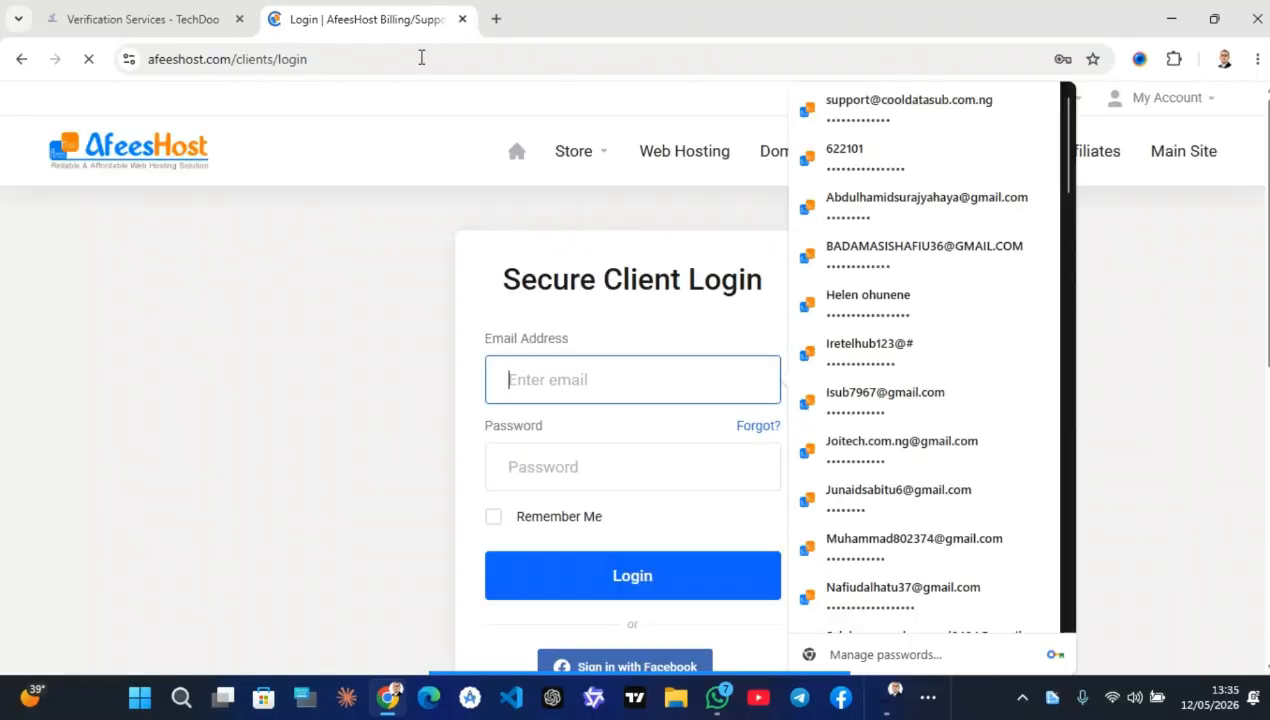
scroll(556, 315, down, 1)
scroll(554, 313, up, 1)
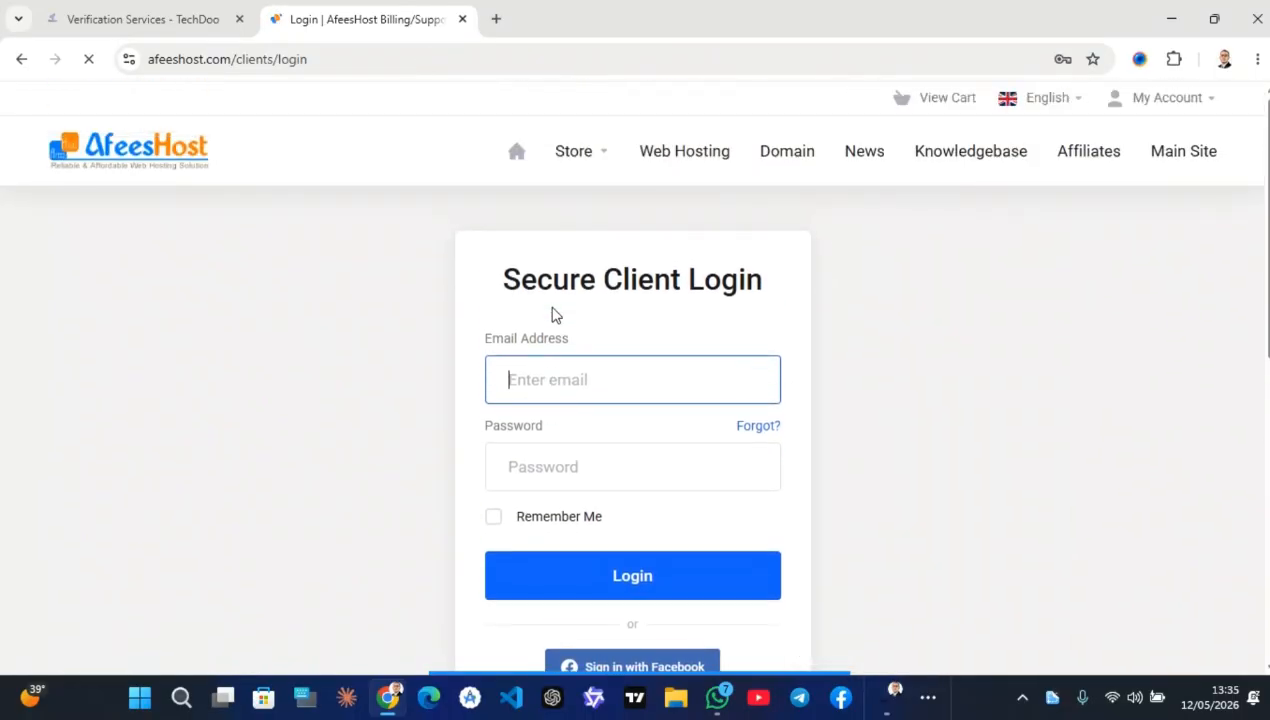
scroll(554, 311, down, 1)
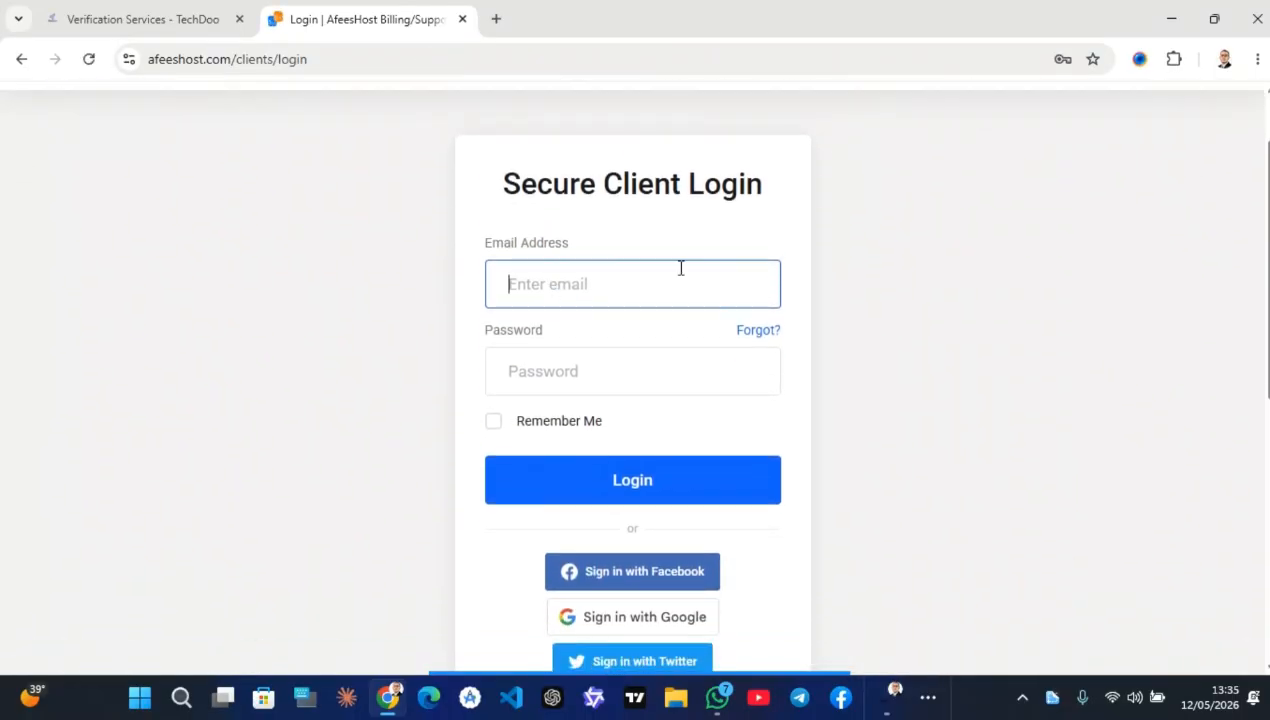
scroll(870, 278, down, 2)
scroll(782, 507, down, 1)
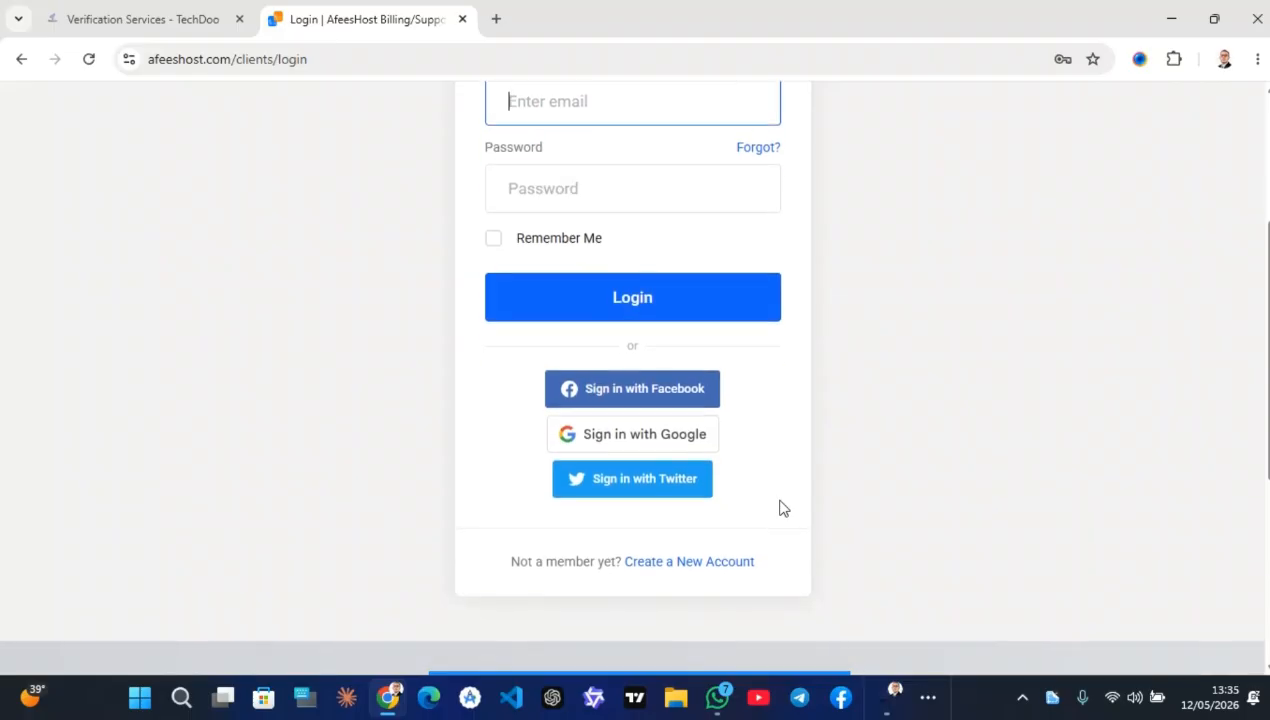
Go to AfeesHost's new account registration form
click(712, 563)
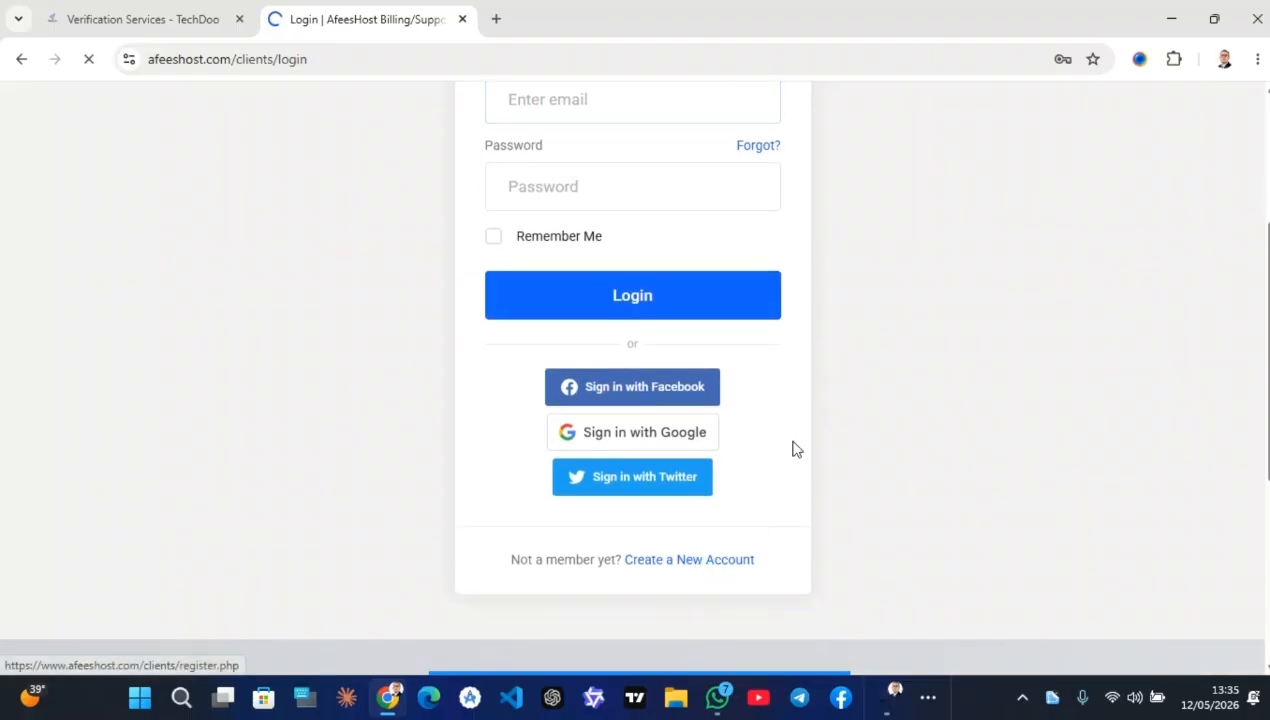
scroll(819, 331, down, 3)
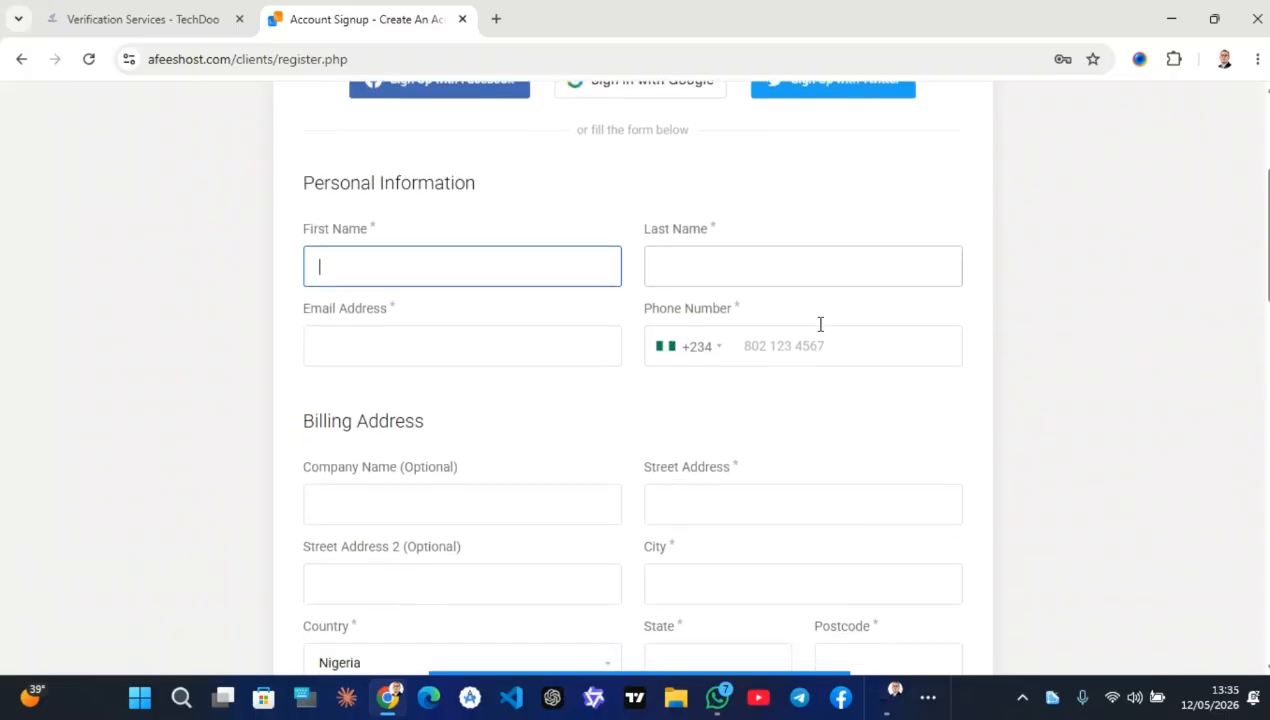
scroll(819, 323, down, 2)
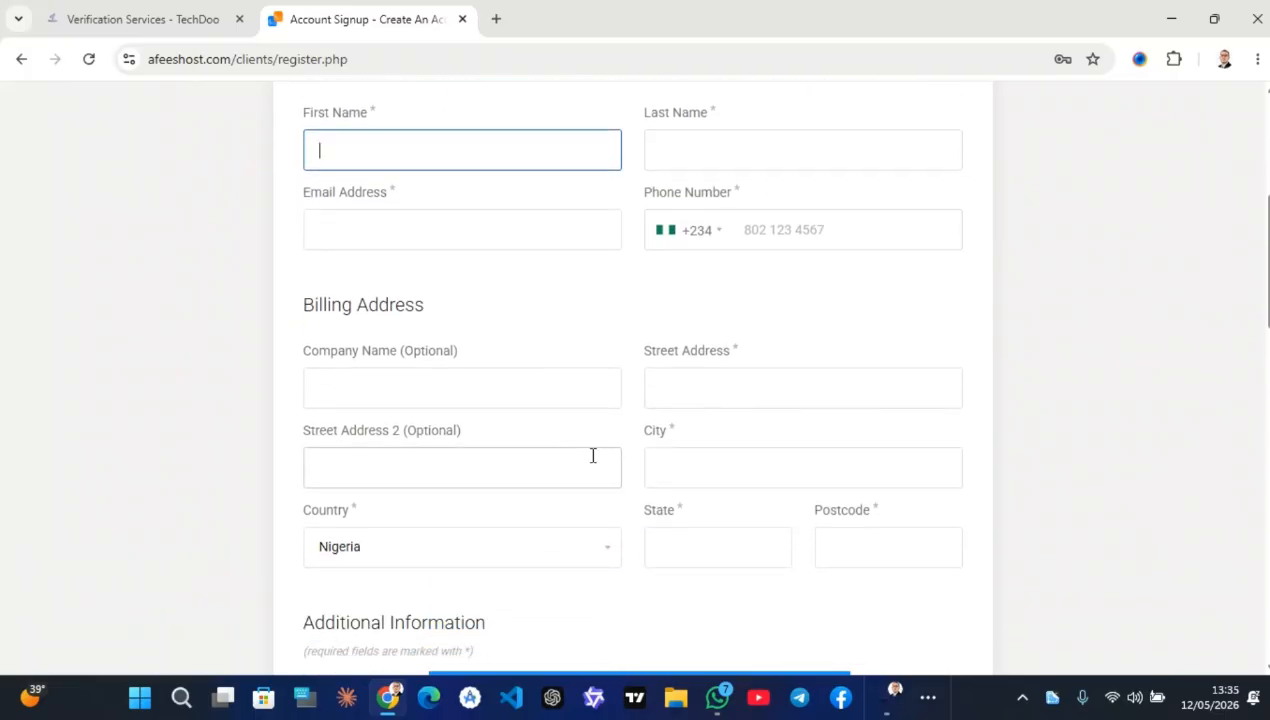
scroll(562, 417, down, 1)
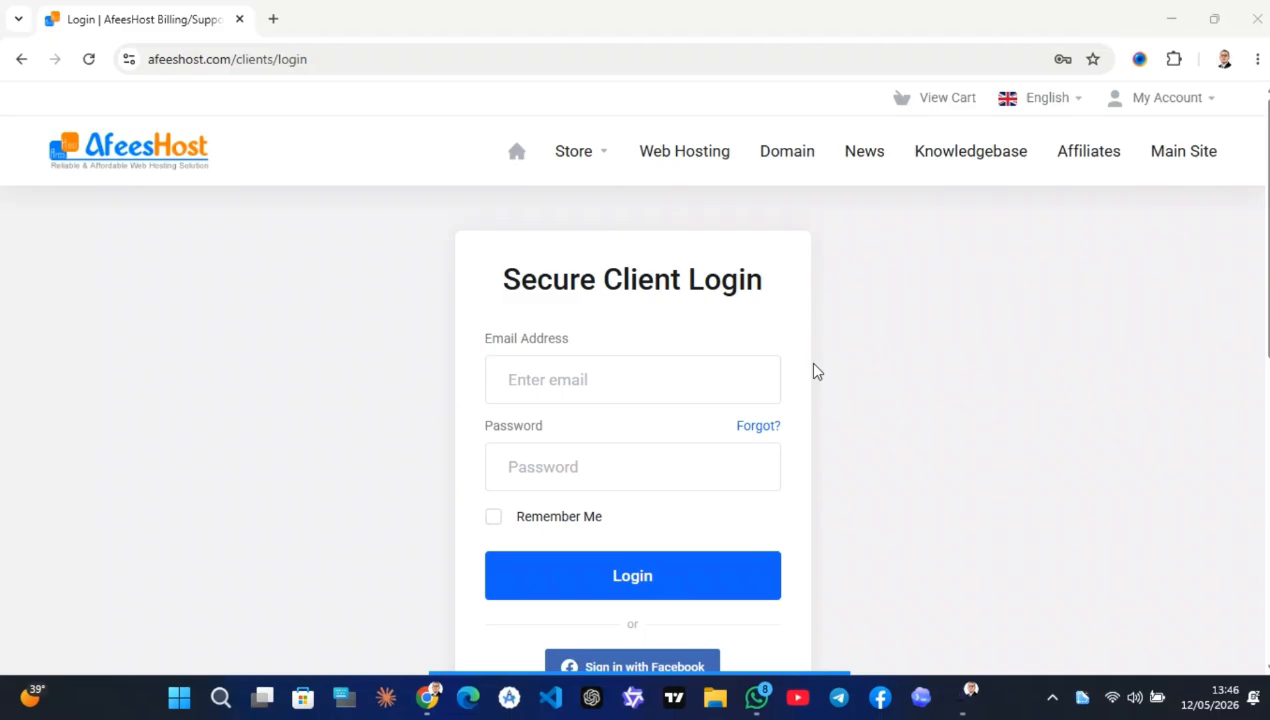
scroll(815, 370, down, 3)
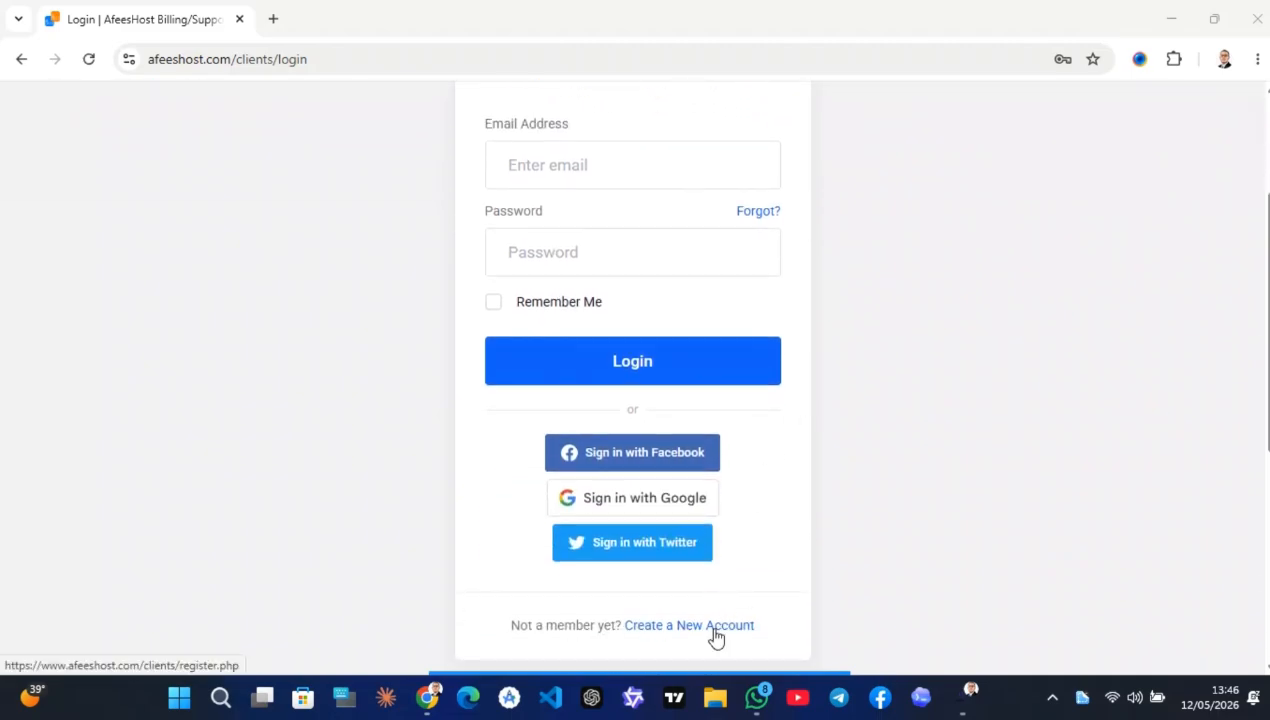
Fill the Register form from saved autofill details with a strong password and security answer, keeping Receive Emails ON
click(714, 628)
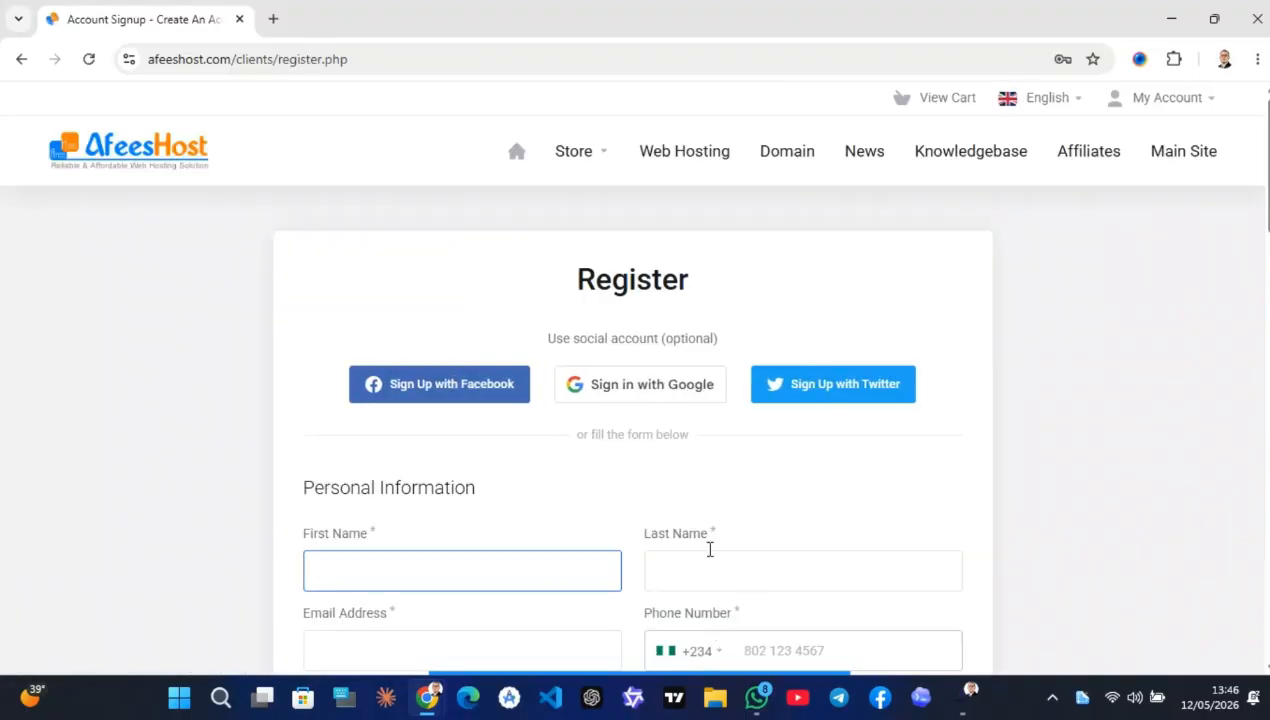
scroll(711, 478, down, 3)
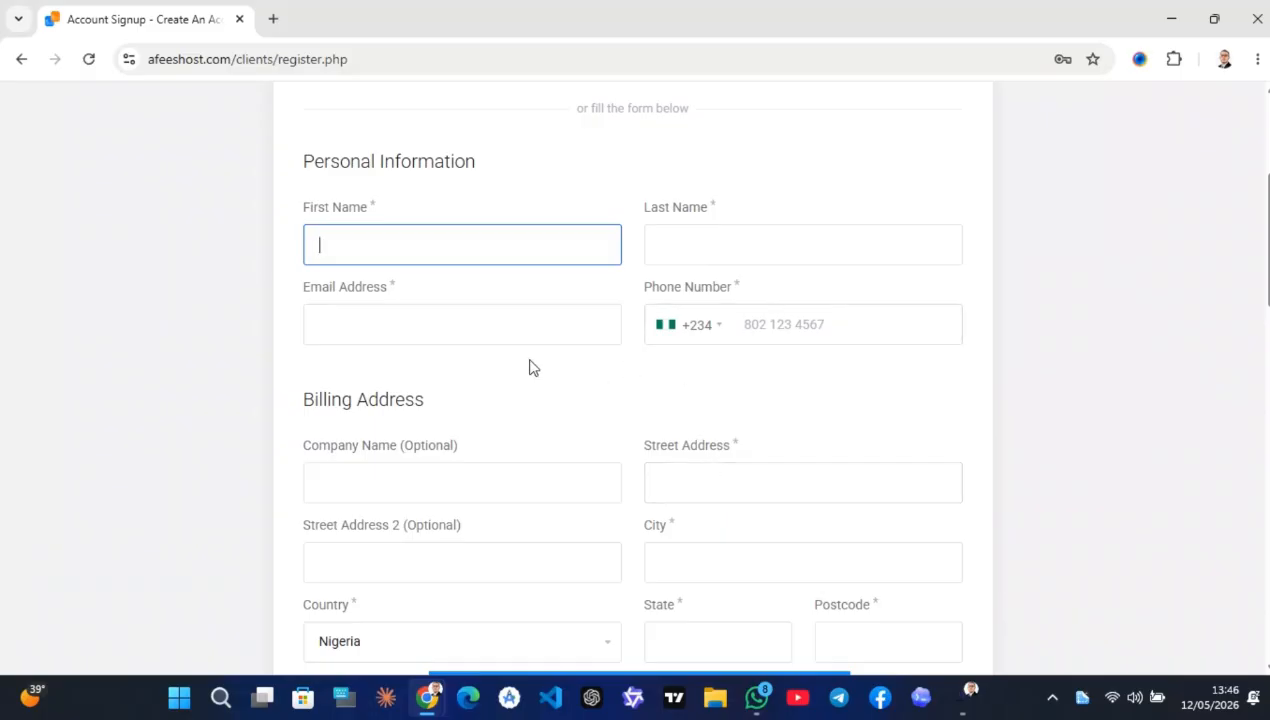
click(440, 250)
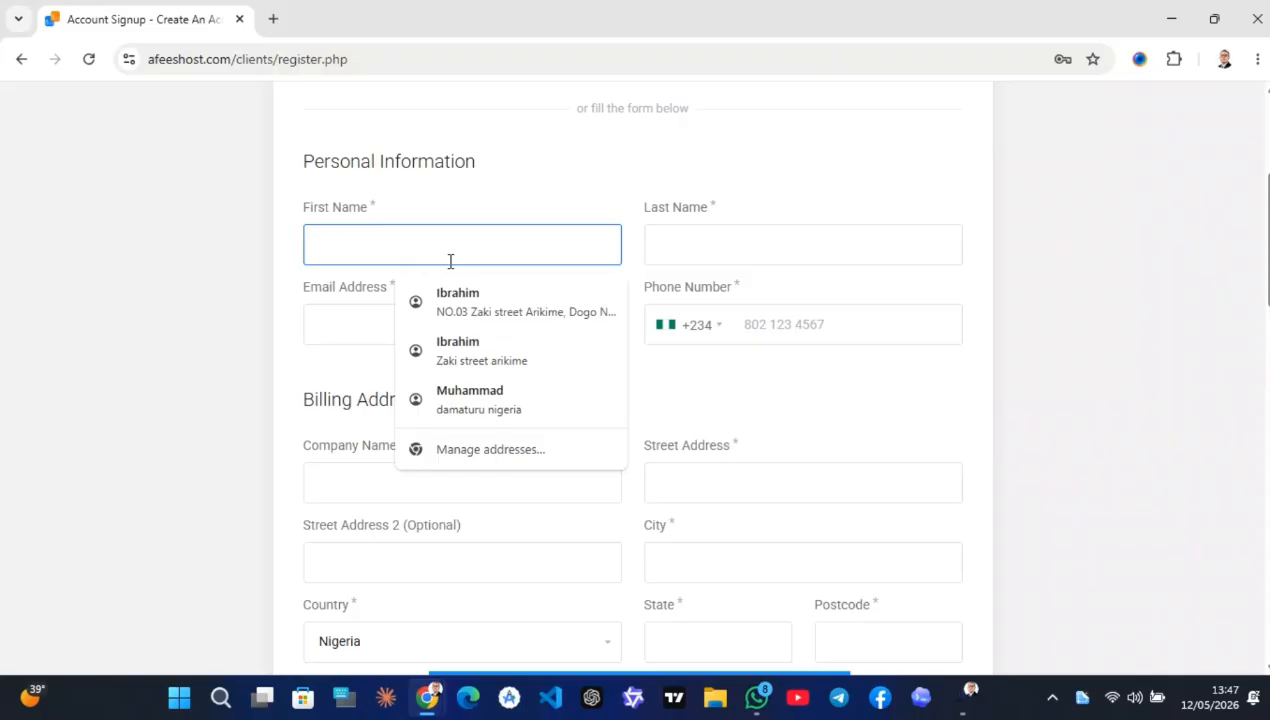
scroll(468, 190, up, 2)
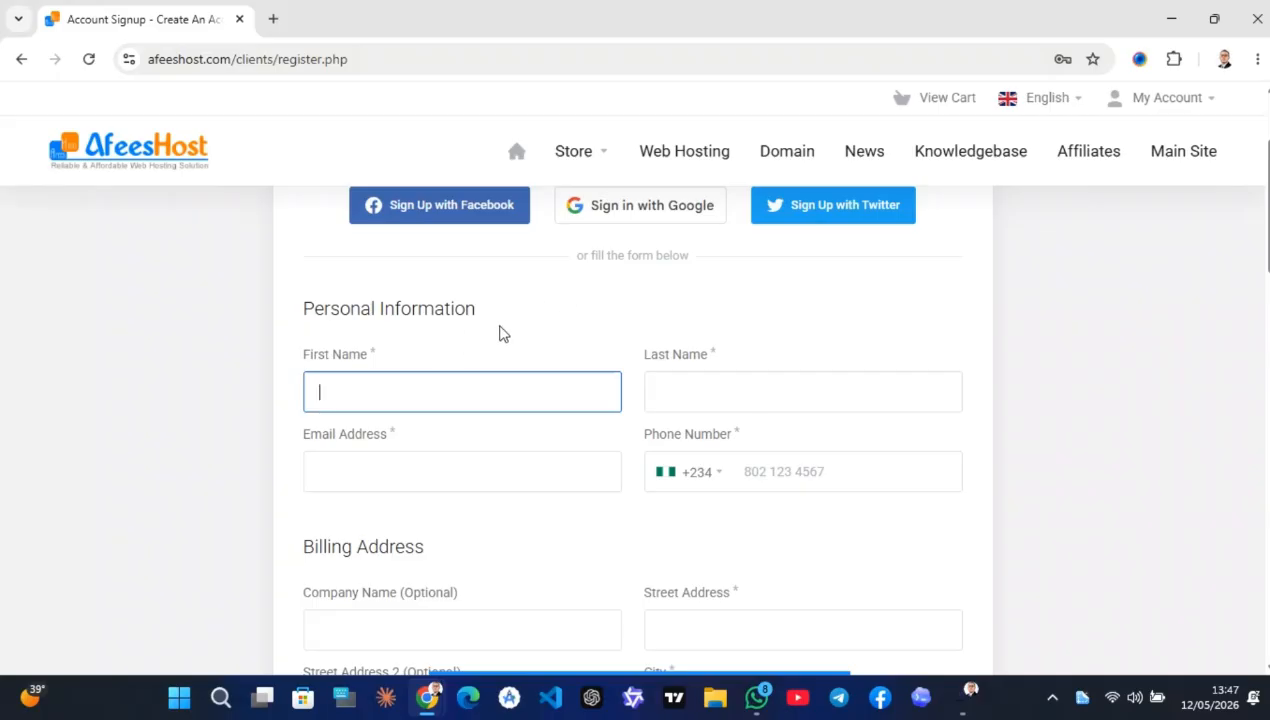
click(478, 398)
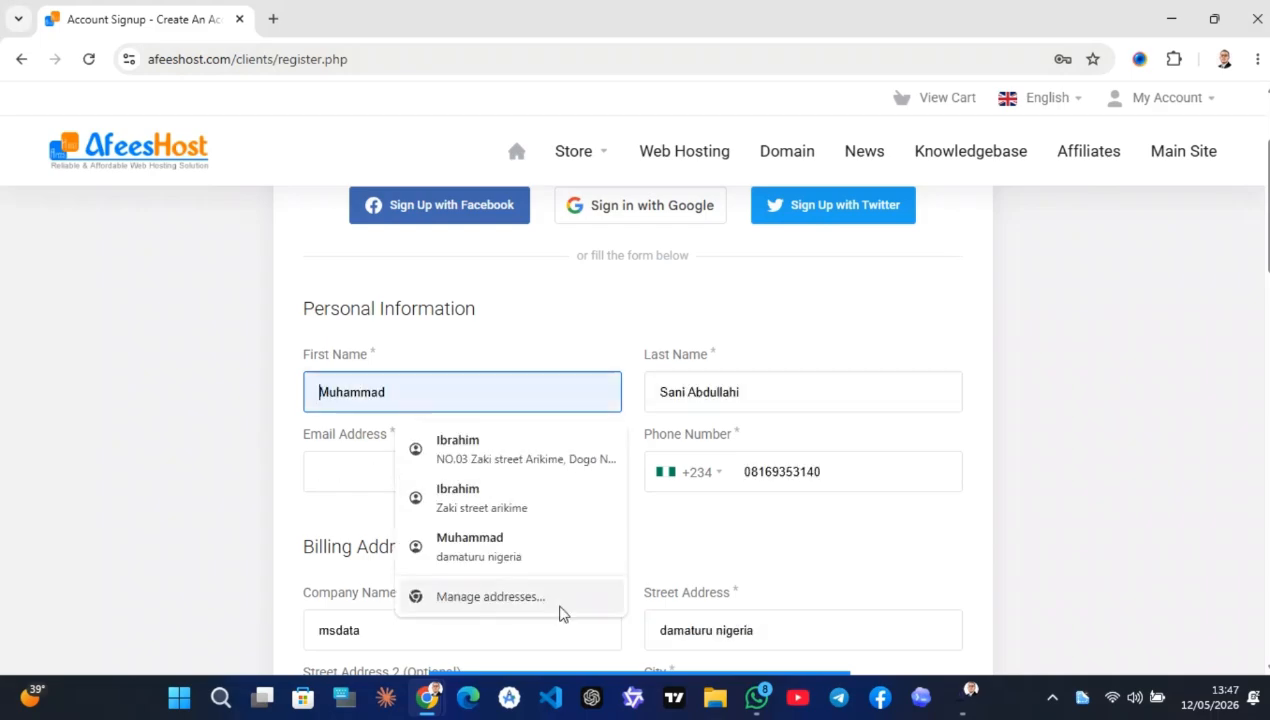
click(570, 660)
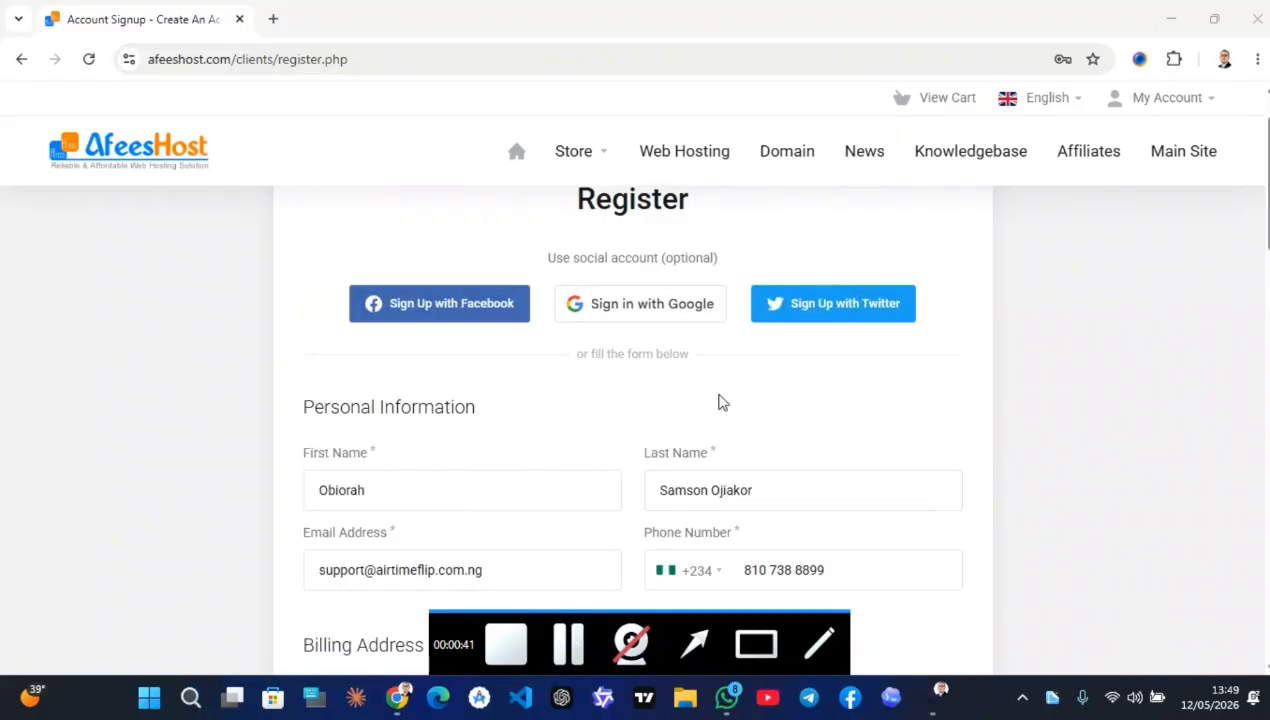
click(703, 473)
scroll(703, 472, down, 2)
scroll(703, 473, down, 8)
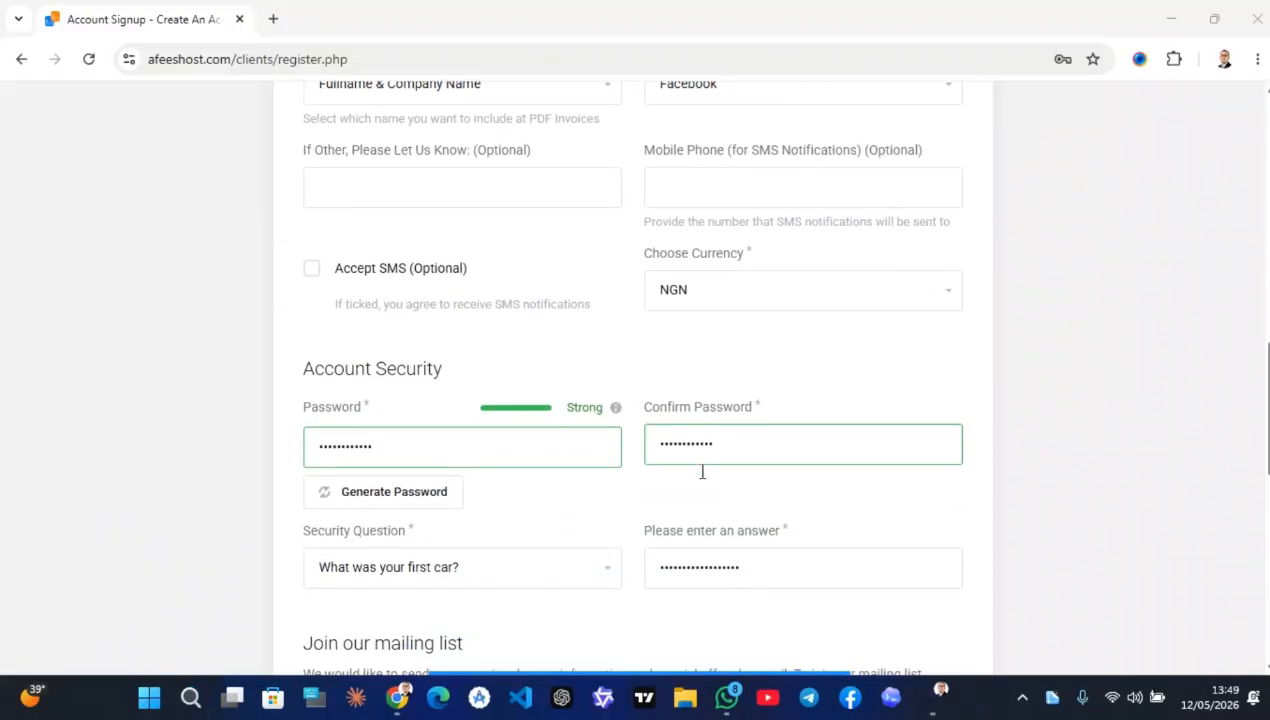
scroll(702, 472, down, 3)
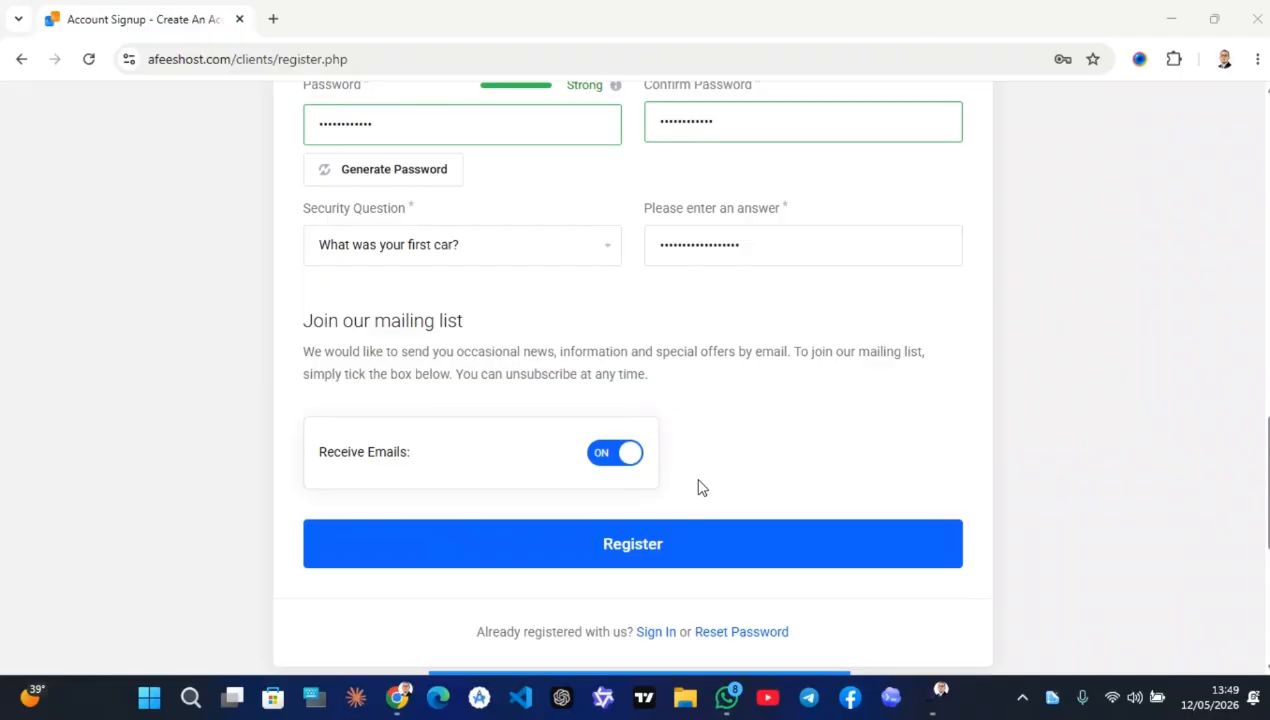
Submit the registration, decline saving the address in Chrome, and save the new password
click(662, 540)
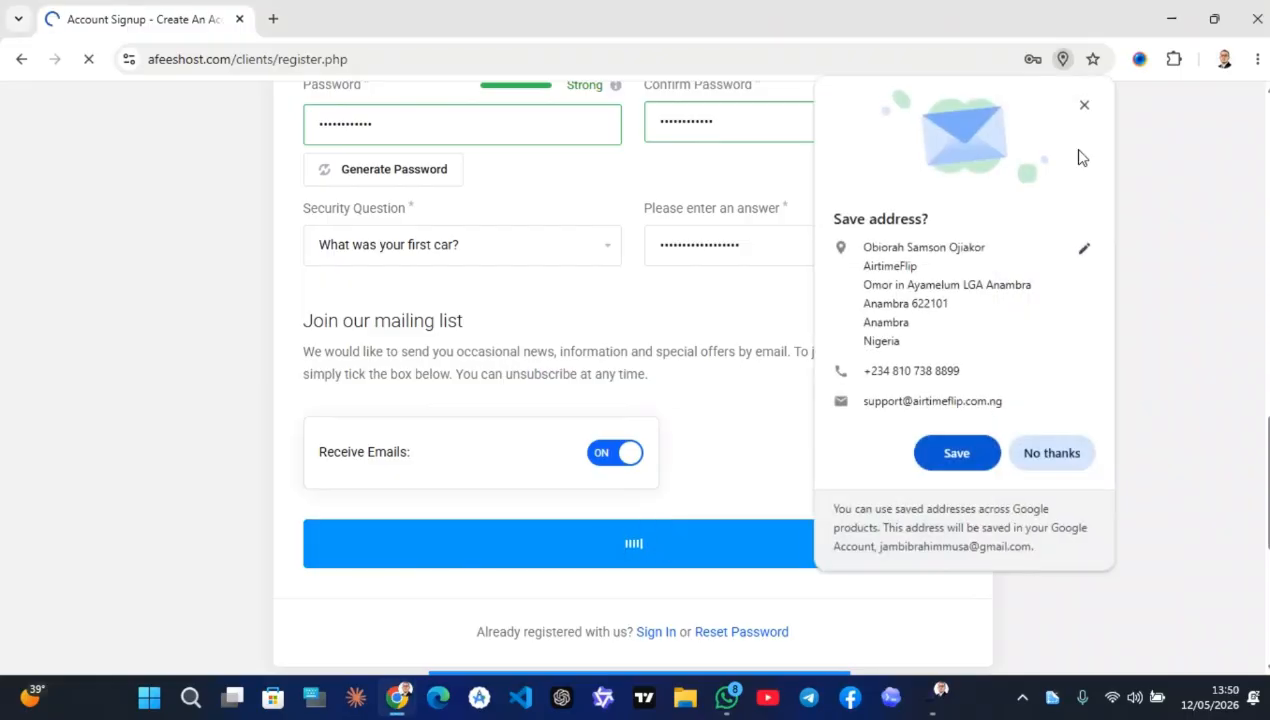
click(1036, 458)
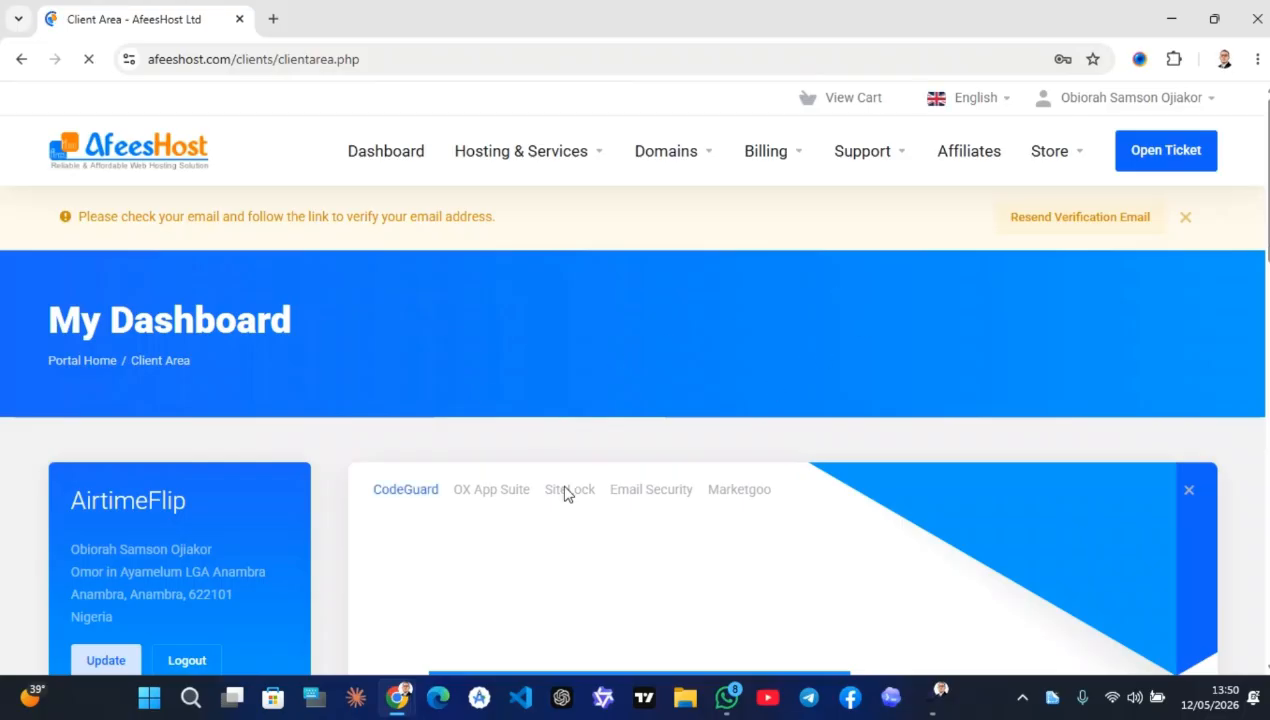
click(953, 358)
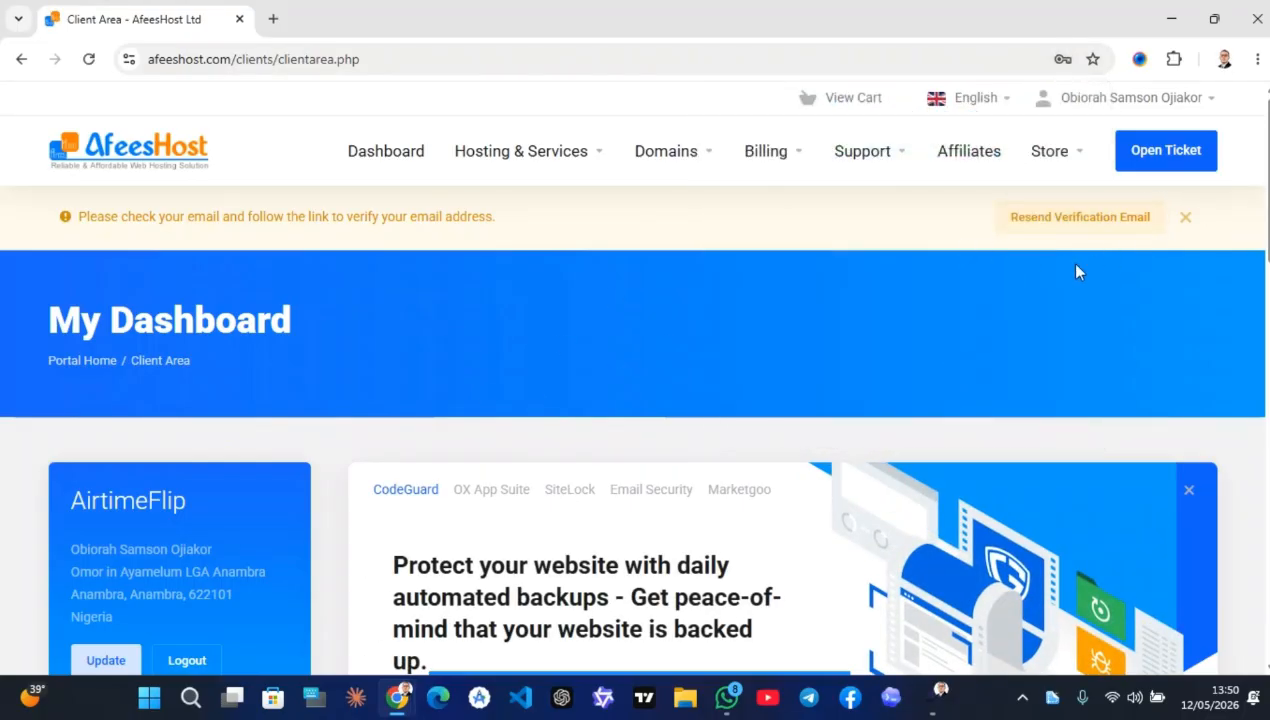
Go from My Dashboard to Domains > Register a New Domain
scroll(676, 409, down, 1)
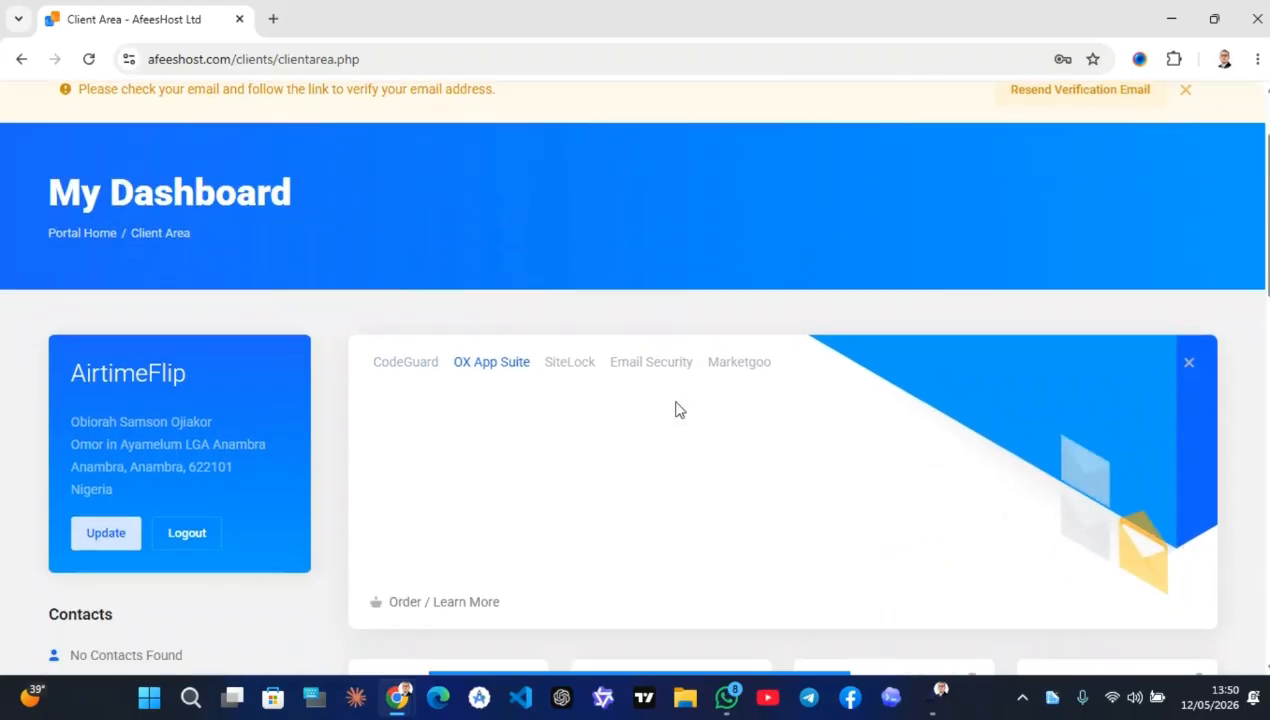
scroll(676, 409, down, 3)
scroll(675, 410, up, 2)
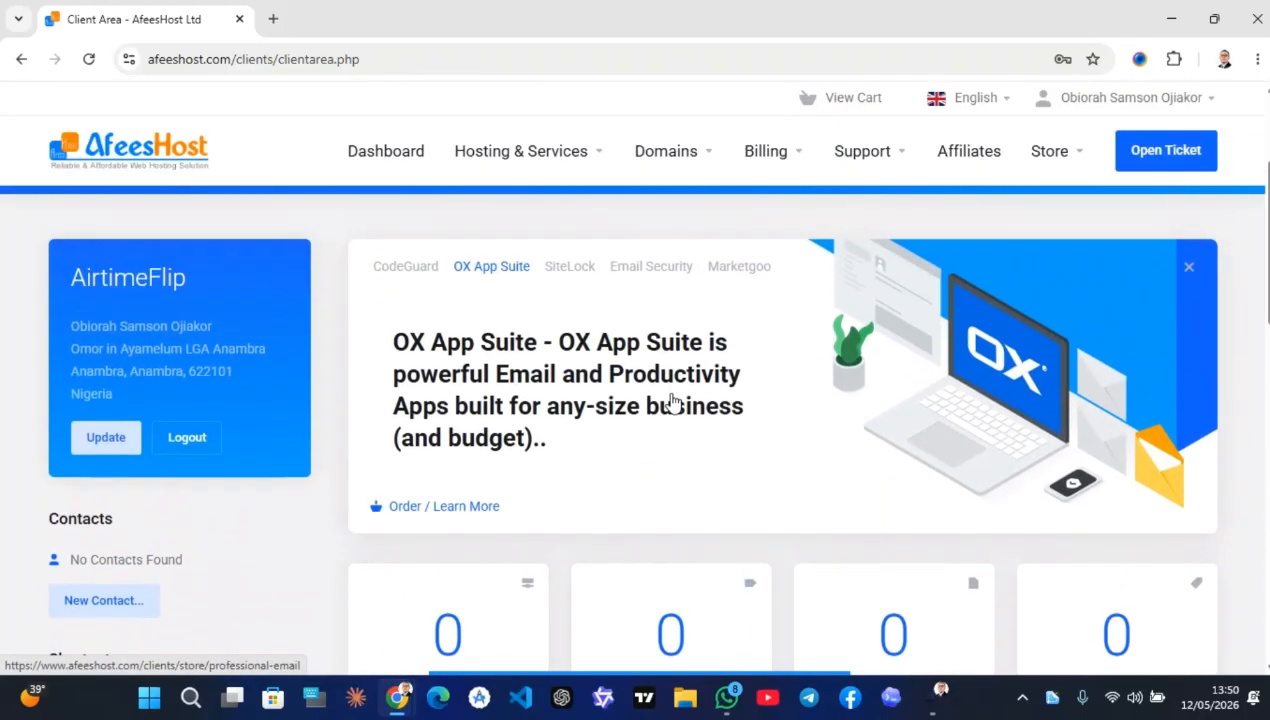
mouse_move(591, 663)
click(702, 655)
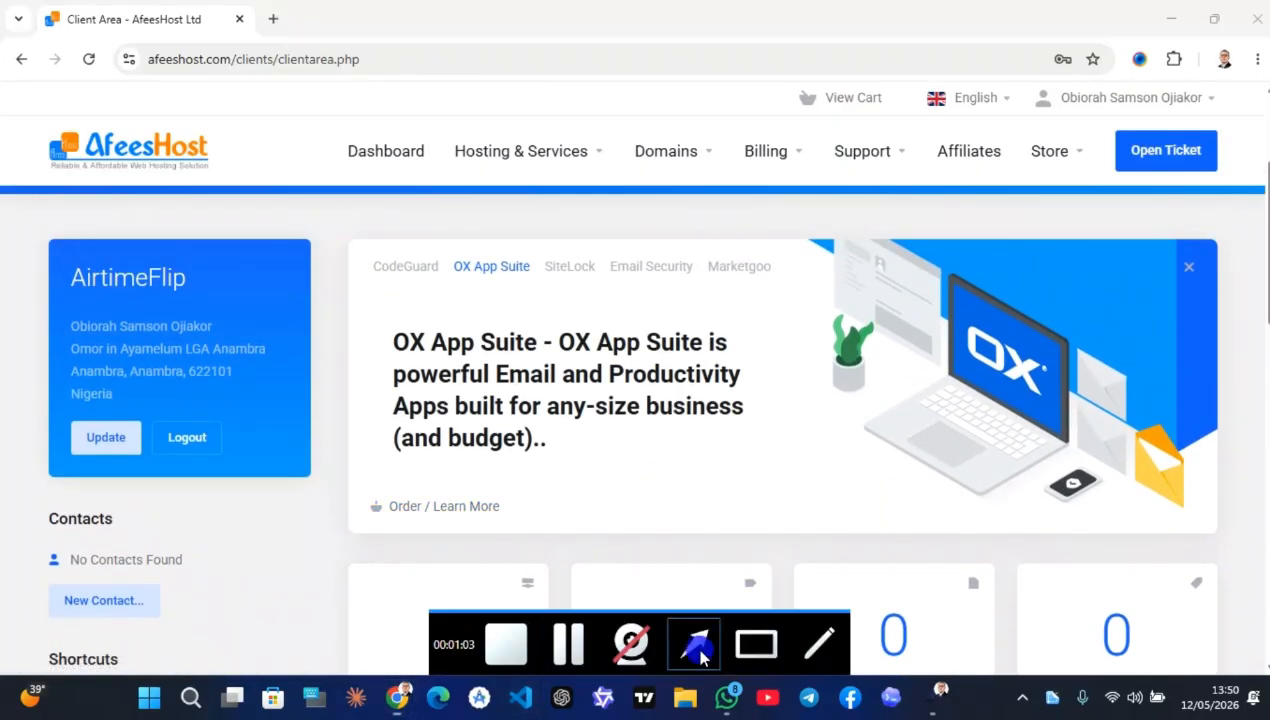
drag(656, 336, 665, 160)
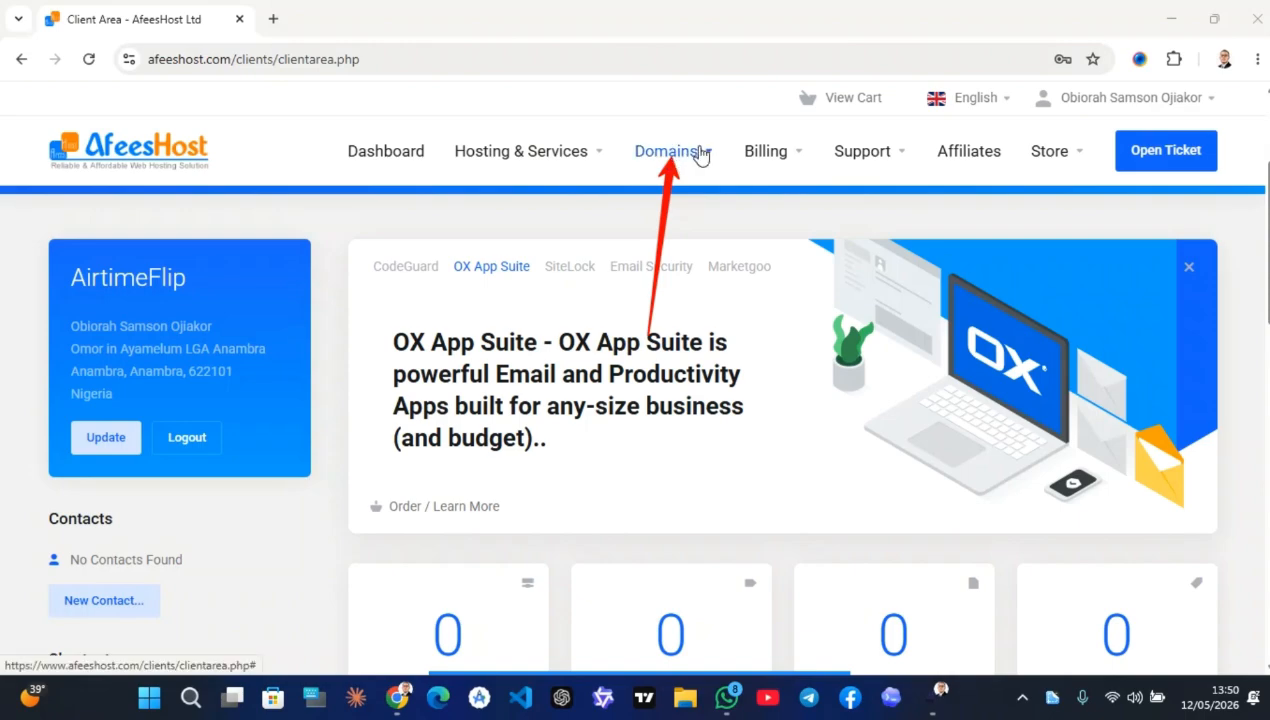
click(697, 150)
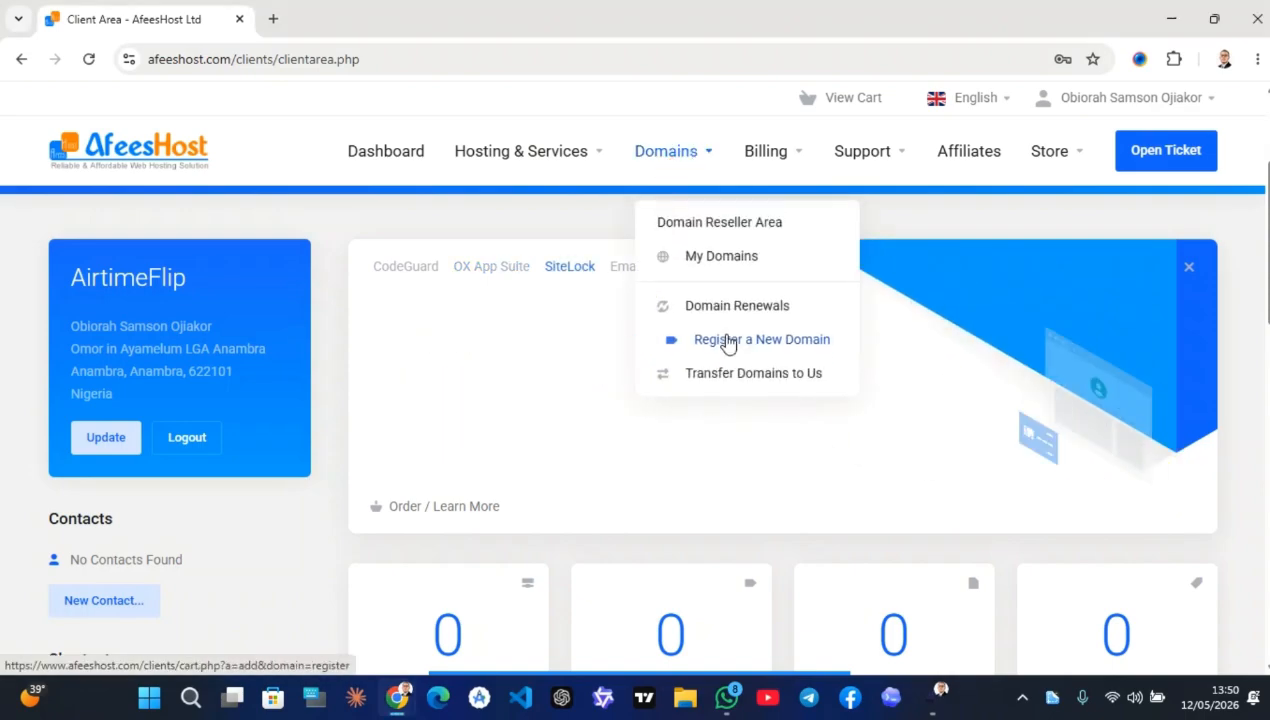
click(727, 342)
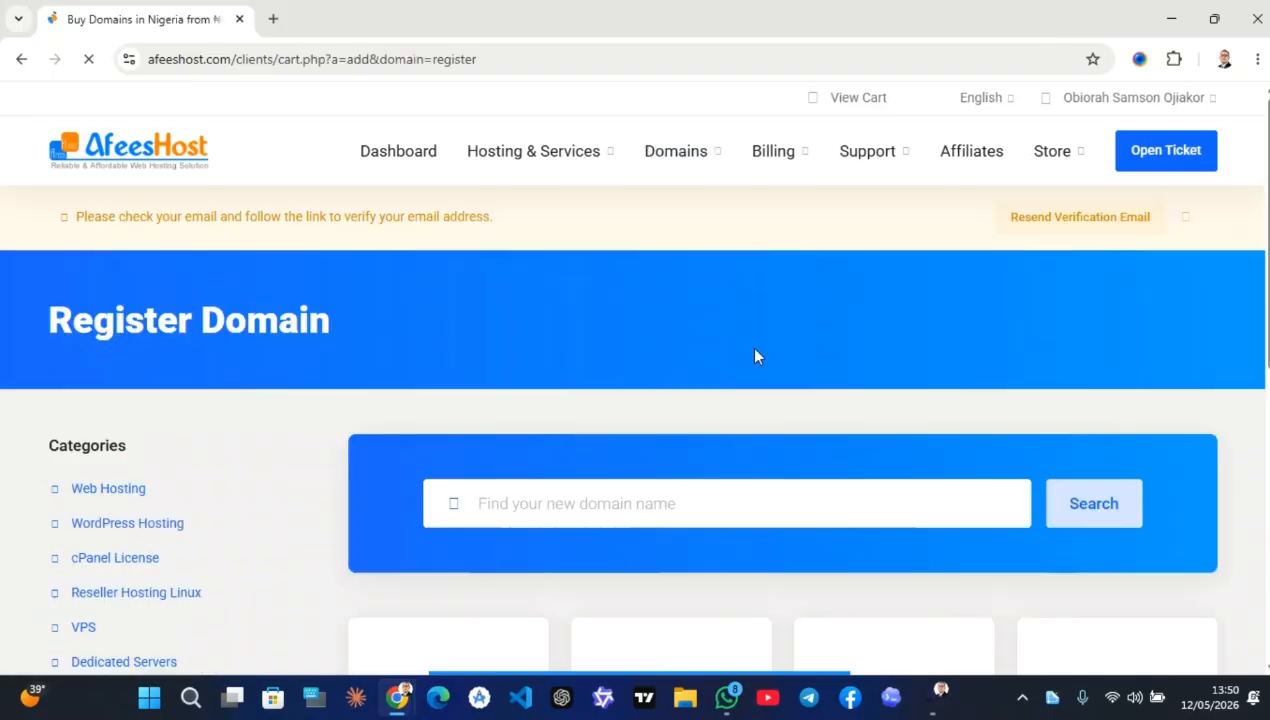
Search for airtimeflip.com.ng on Register Domain to check its availability
scroll(606, 516, down, 1)
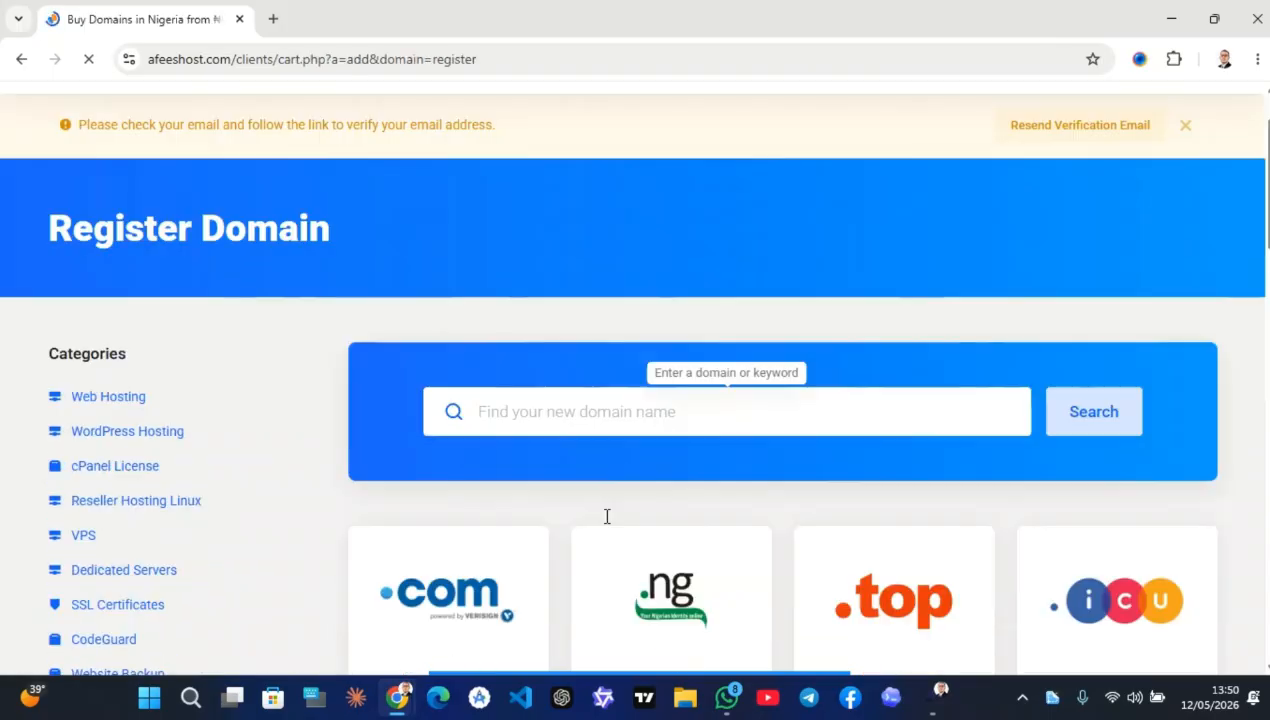
scroll(606, 516, down, 2)
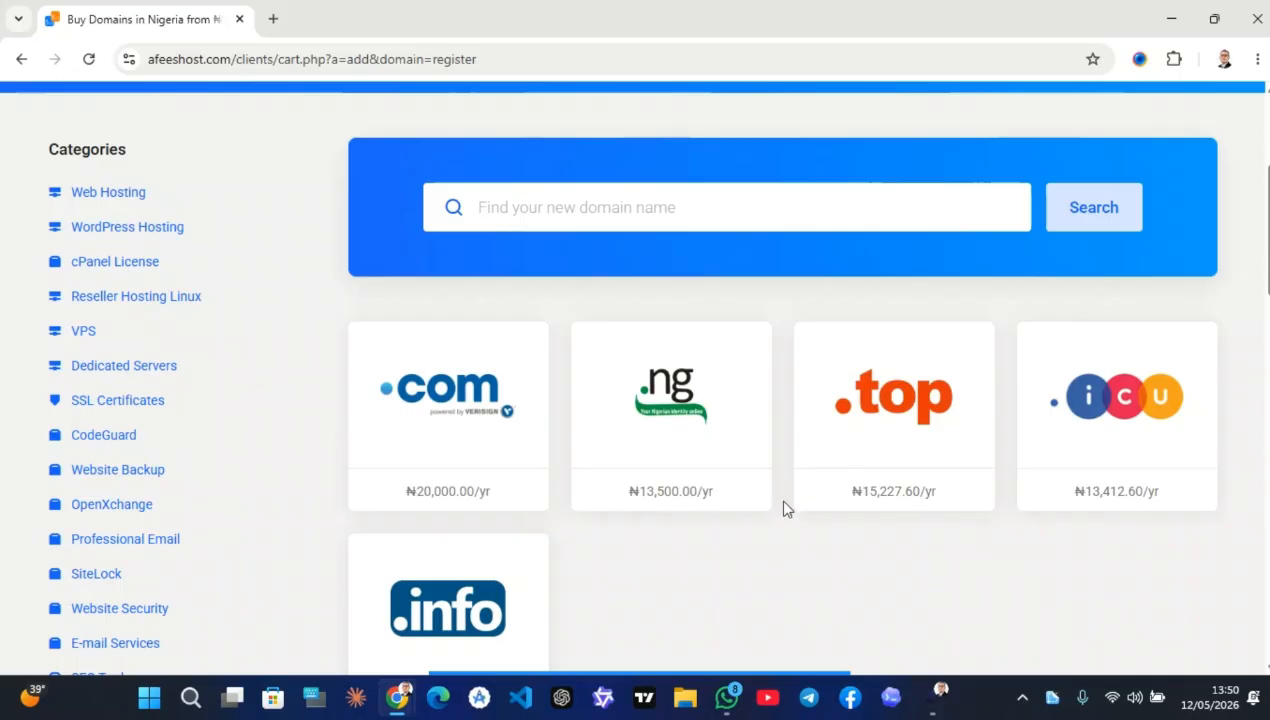
click(530, 200)
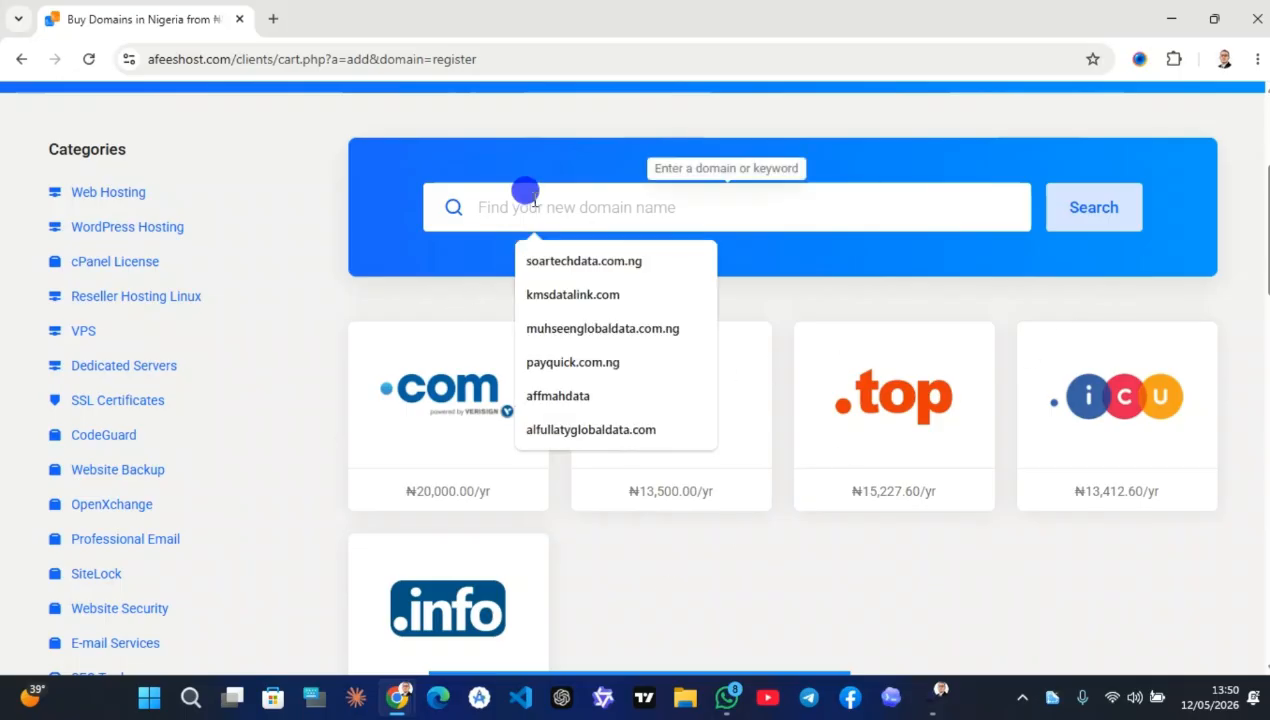
text(airtimeflip.com.ng)
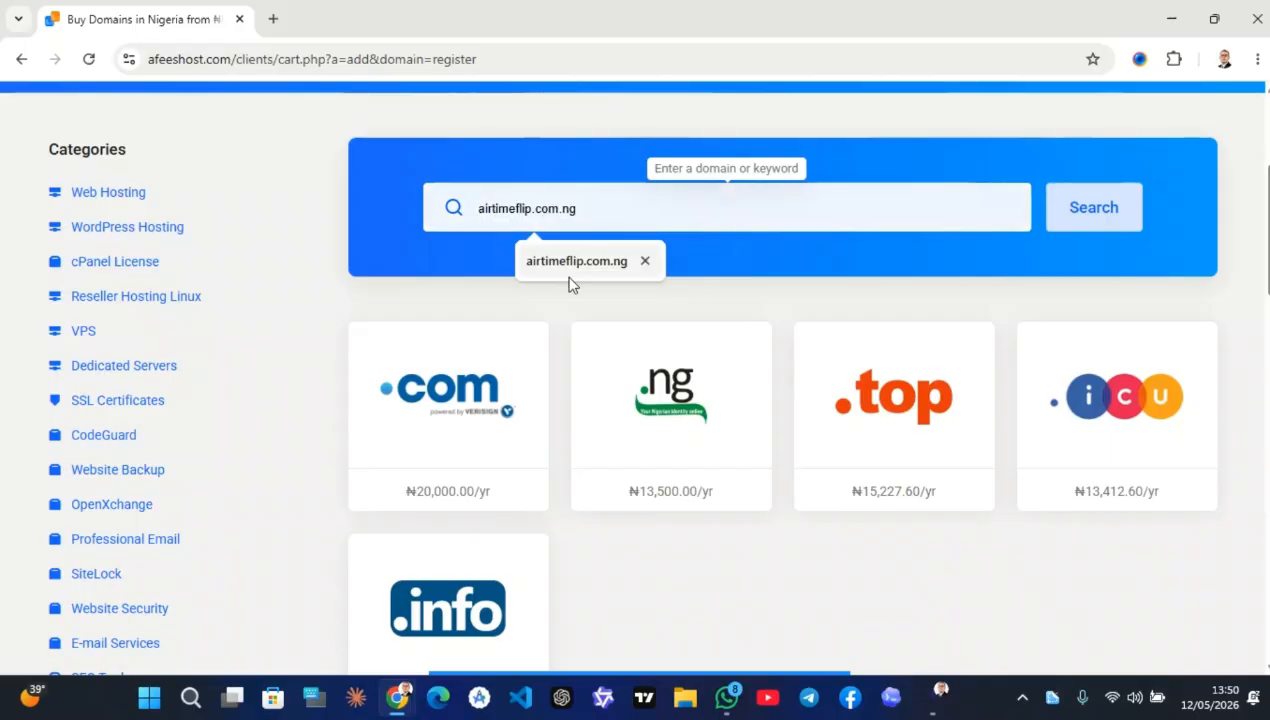
click(568, 274)
click(629, 220)
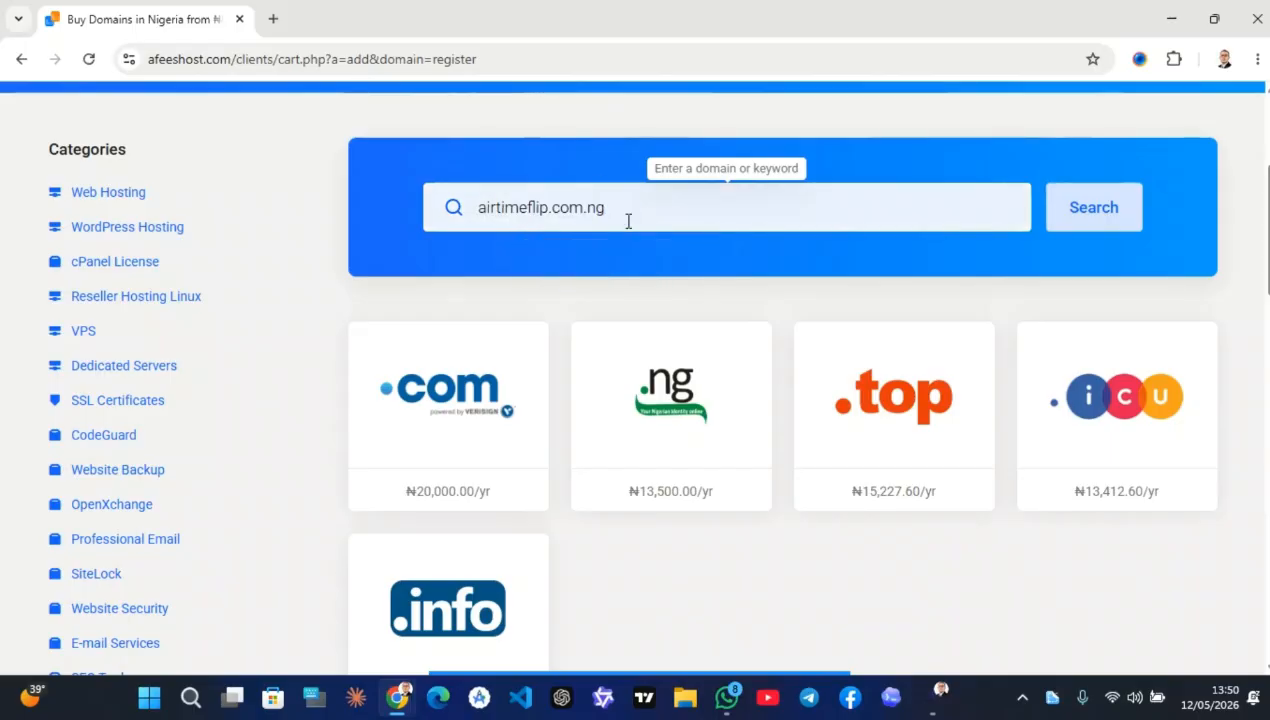
click(1064, 216)
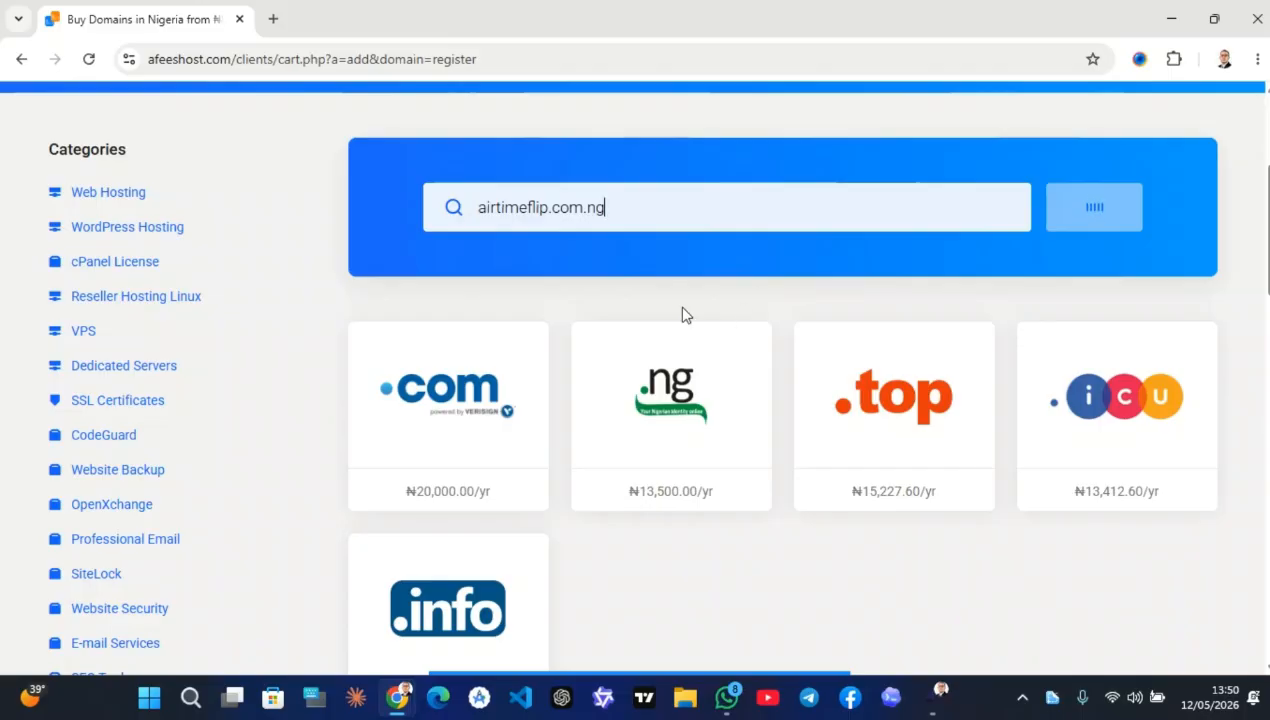
scroll(608, 291, down, 6)
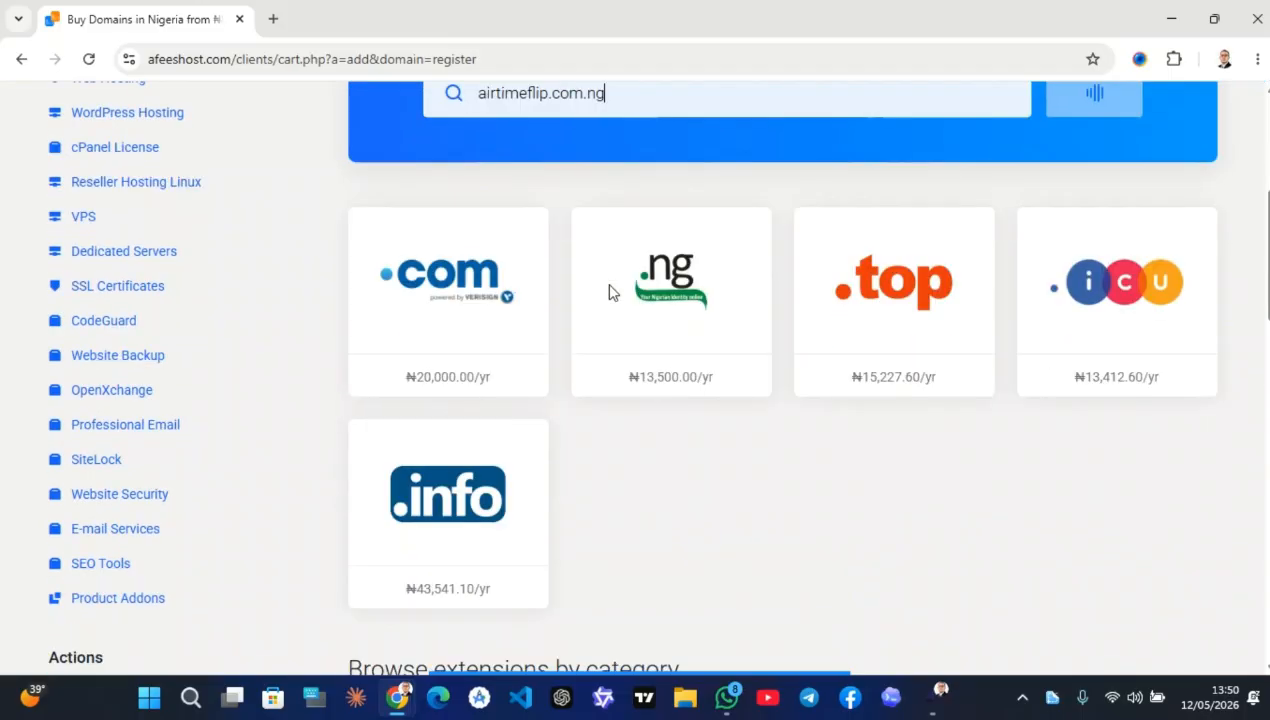
Highlight the availability message for airtimeflip.com.ng, then add the domain to the cart
scroll(548, 509, up, 5)
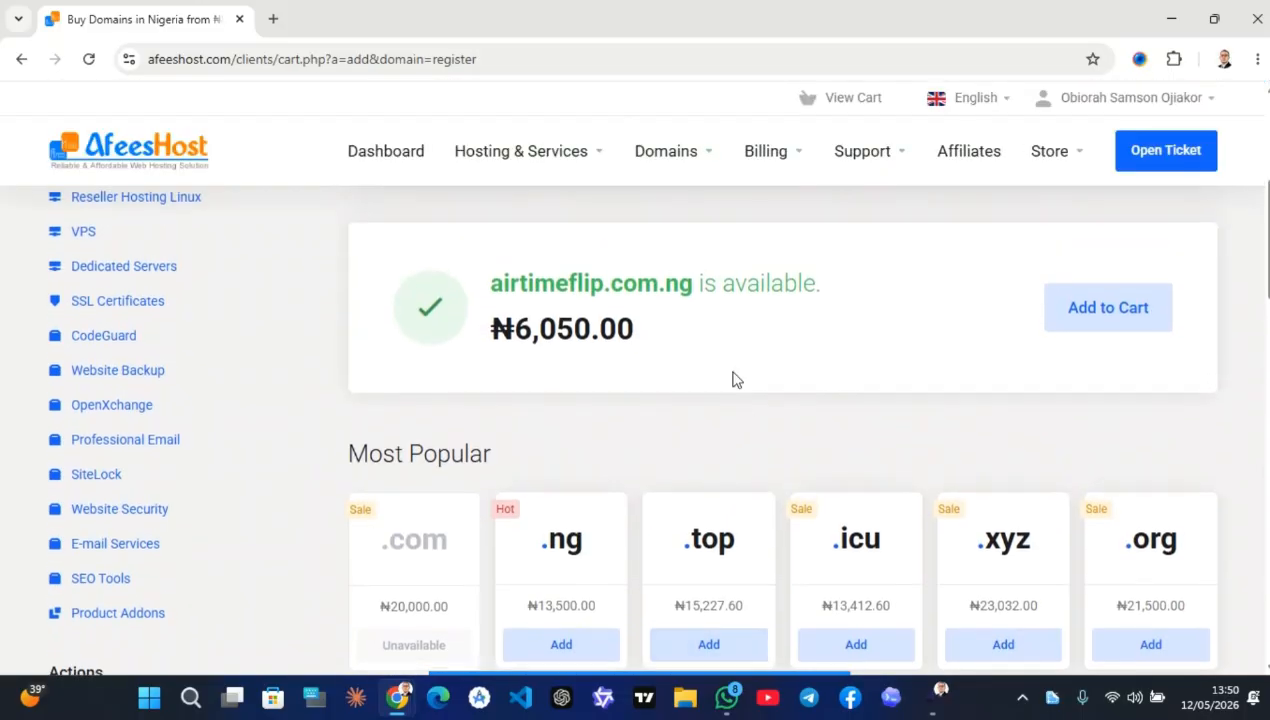
scroll(557, 355, down, 1)
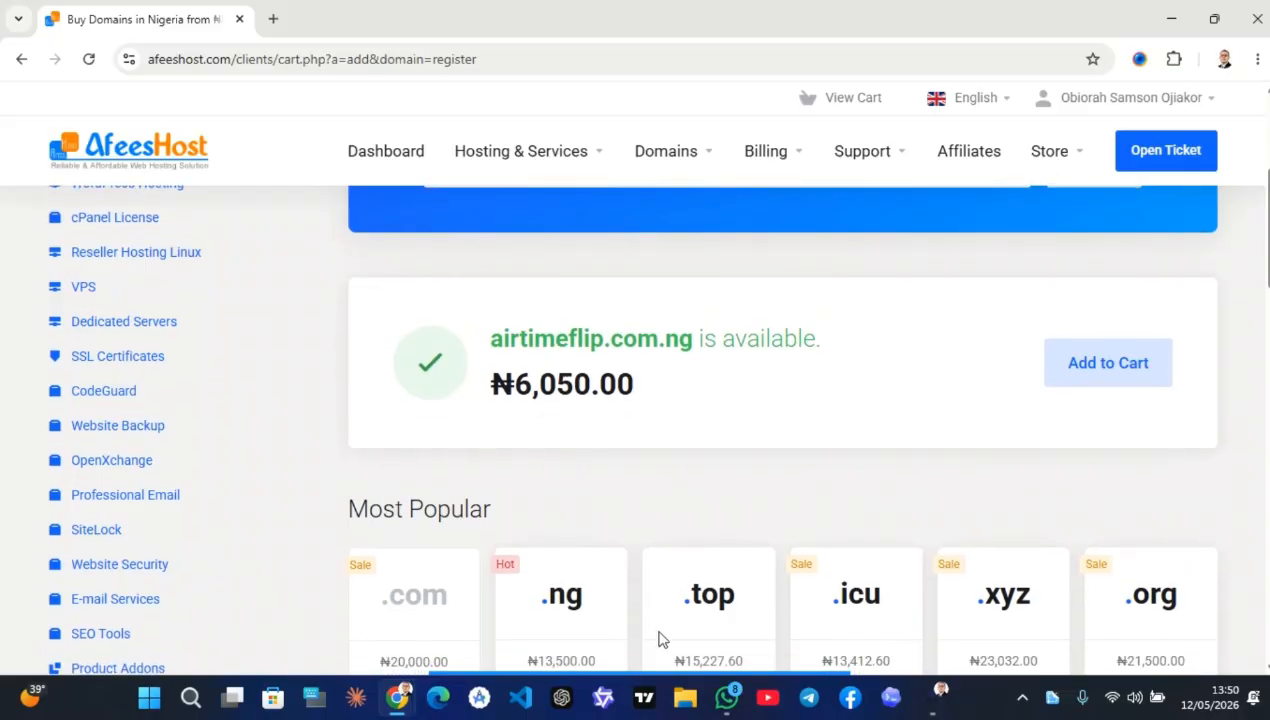
mouse_move(647, 676)
click(762, 643)
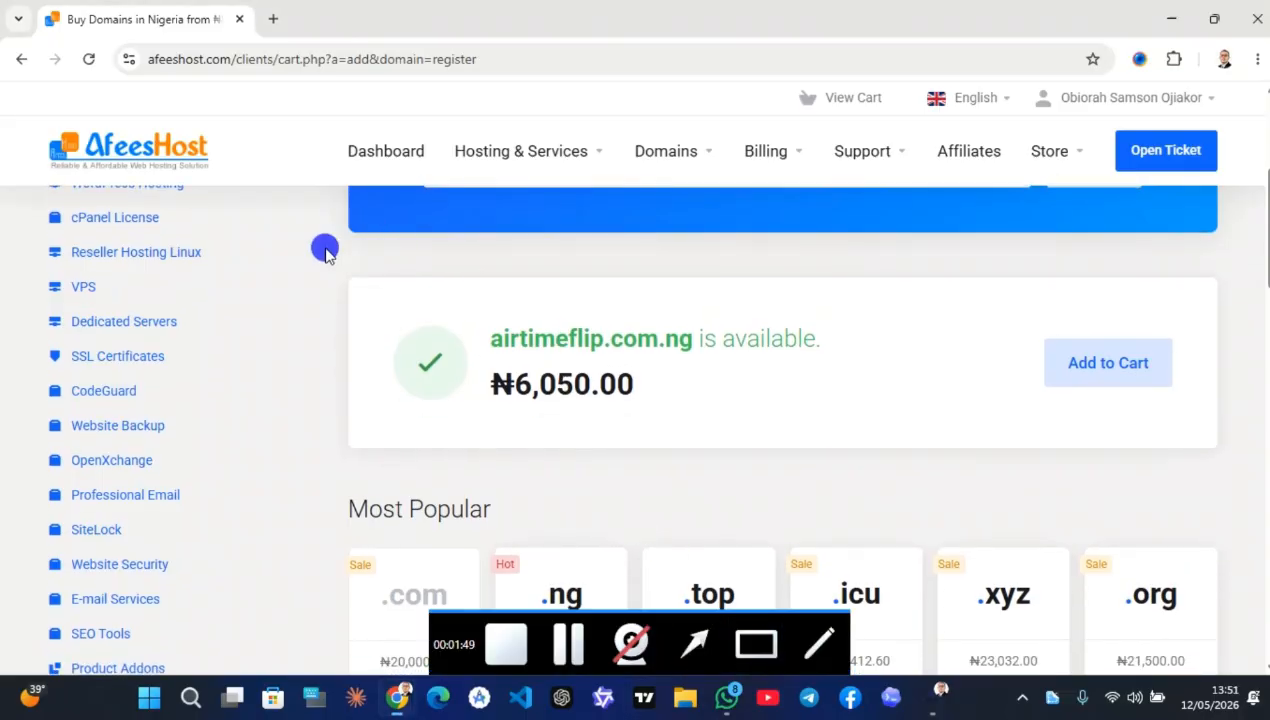
drag(326, 249, 828, 340)
click(670, 408)
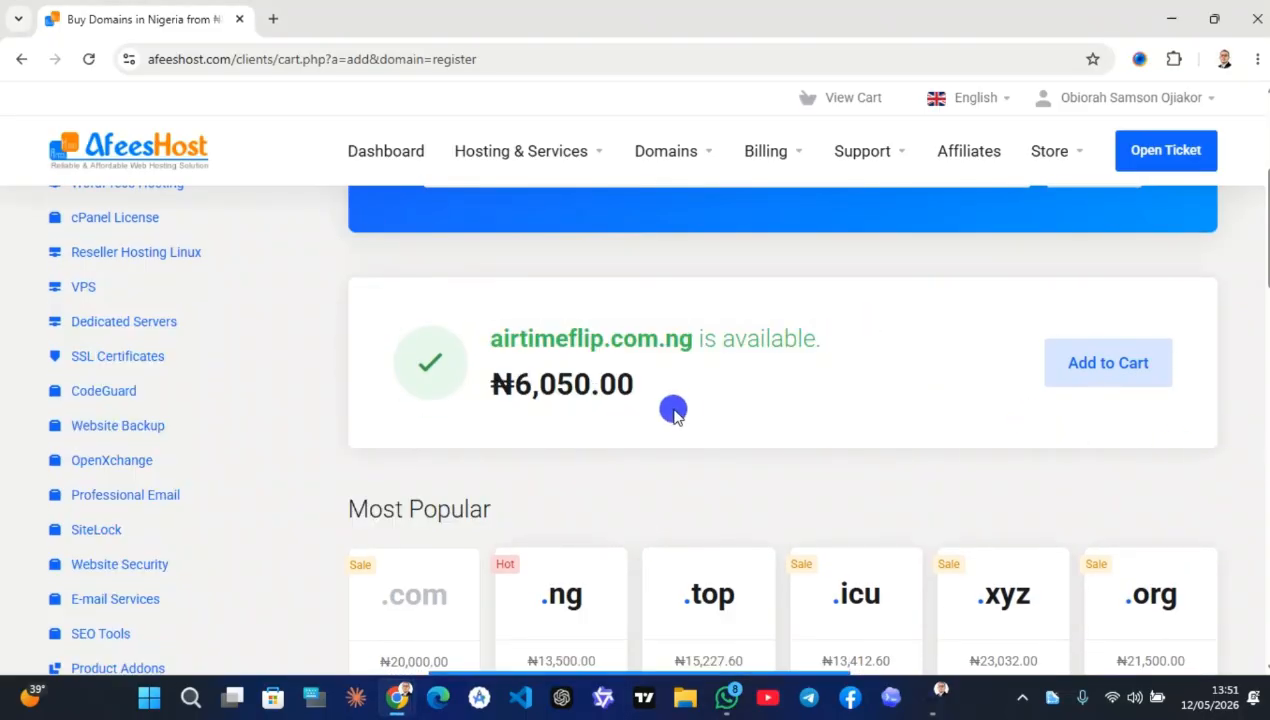
click(1100, 366)
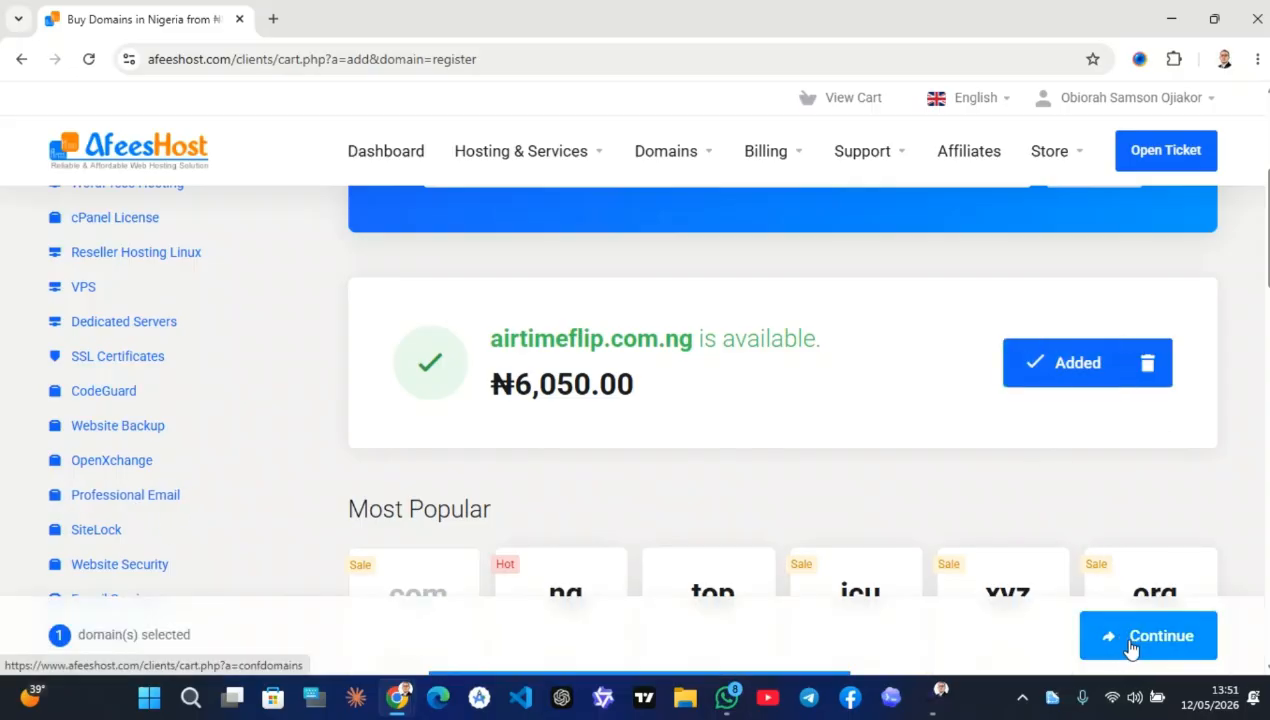
Continue to domain configuration and choose 'No Hosting! Click to Add' for the domain
click(1131, 646)
scroll(354, 414, down, 3)
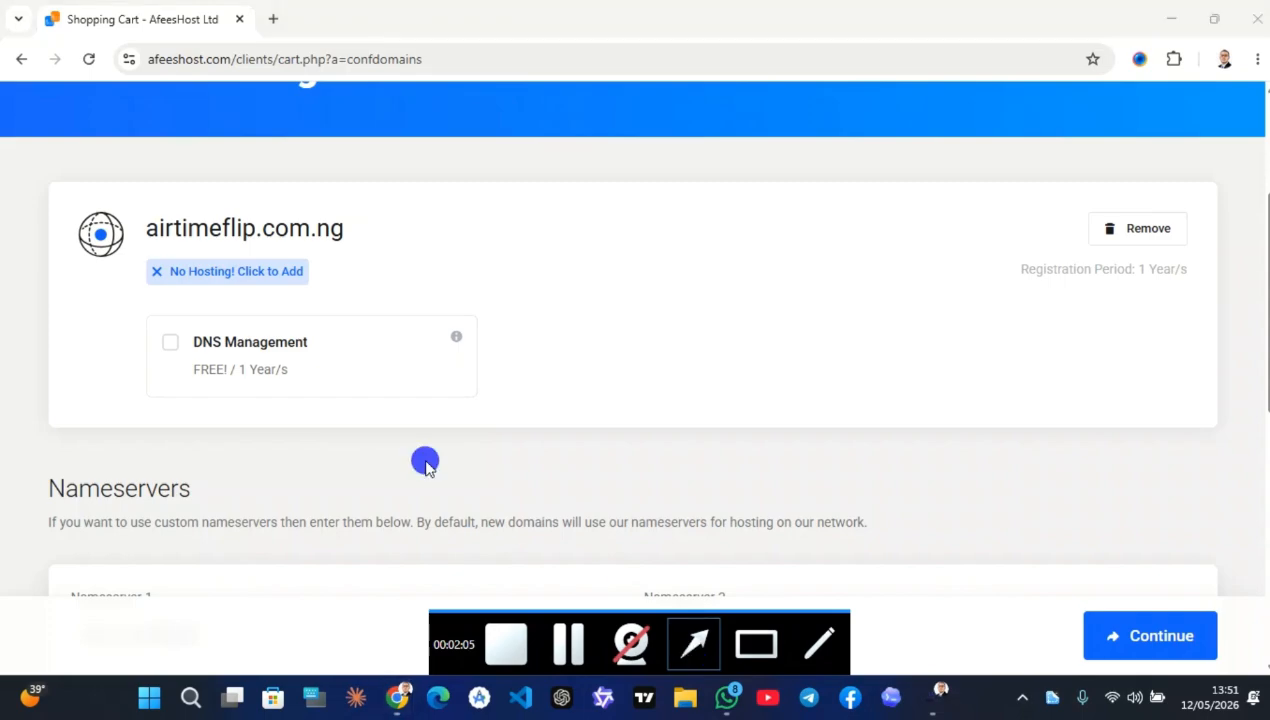
drag(425, 459, 248, 271)
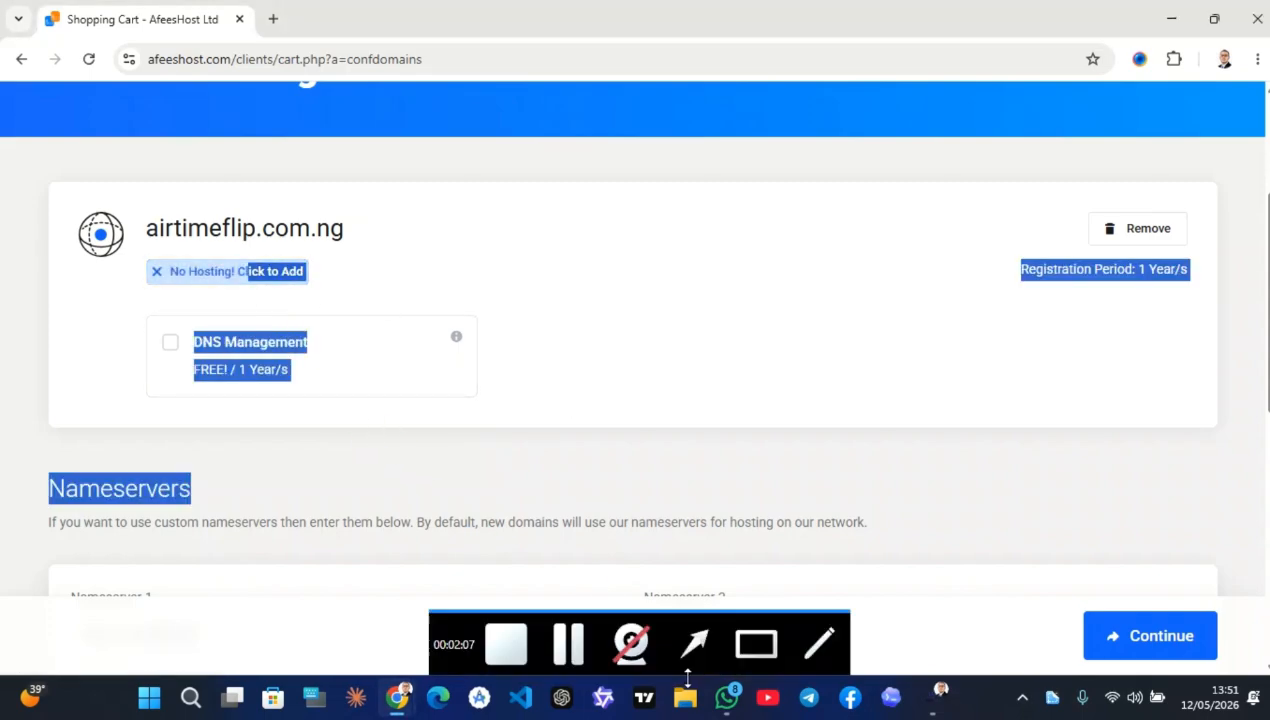
click(680, 650)
mouse_move(690, 443)
mouse_down()
mouse_move(312, 318)
mouse_move(292, 279)
mouse_up()
click(240, 274)
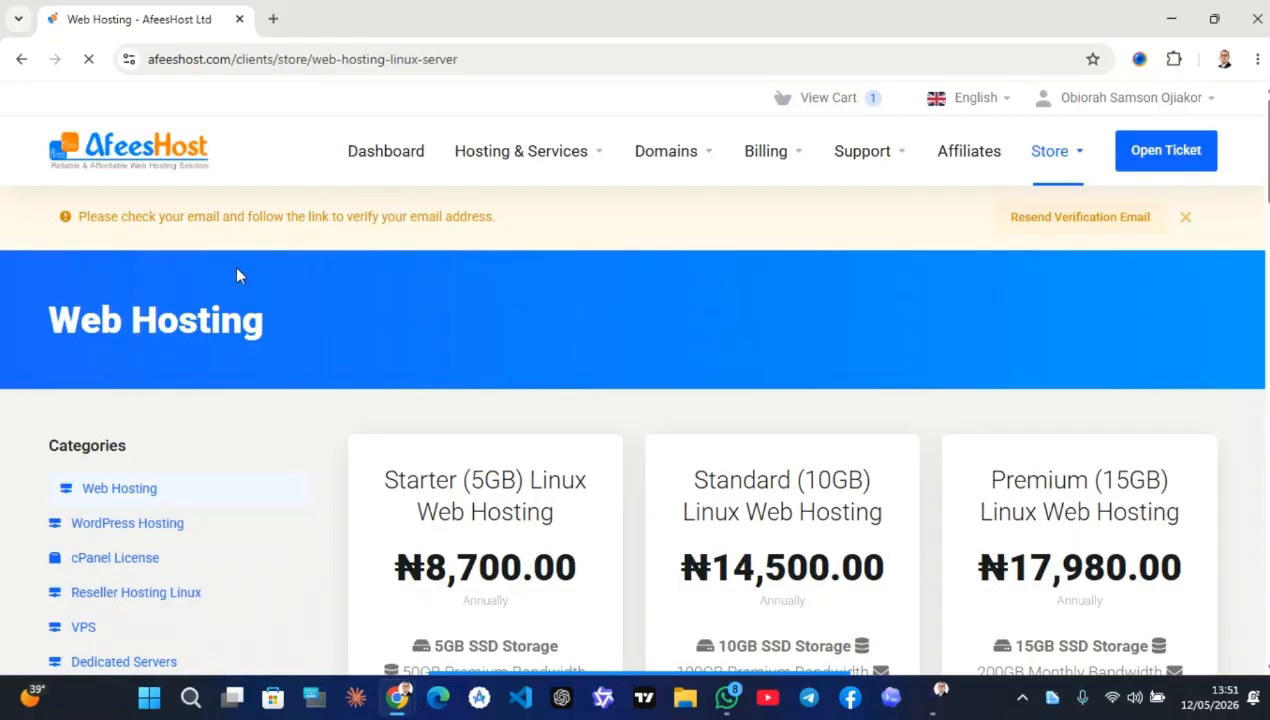
Order the Starter (5GB) Linux Web Hosting plan using airtimeflip.com.ng from the shopping cart
scroll(424, 392, down, 5)
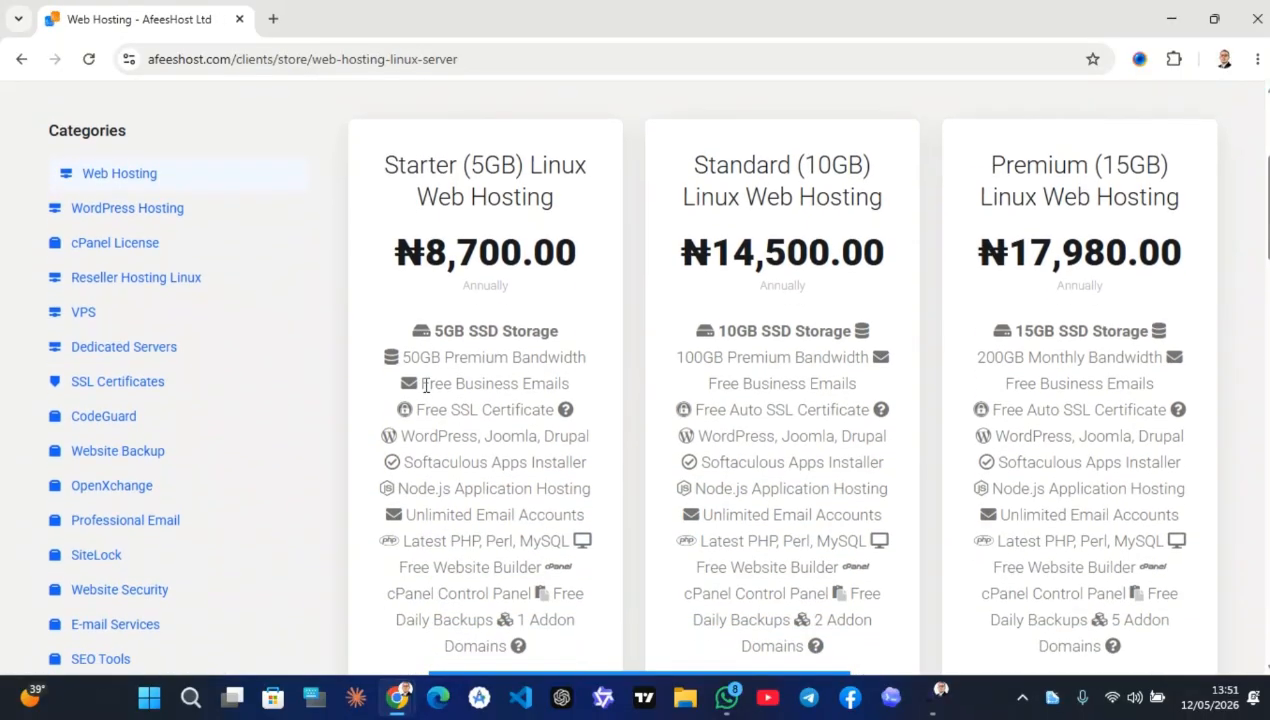
click(504, 524)
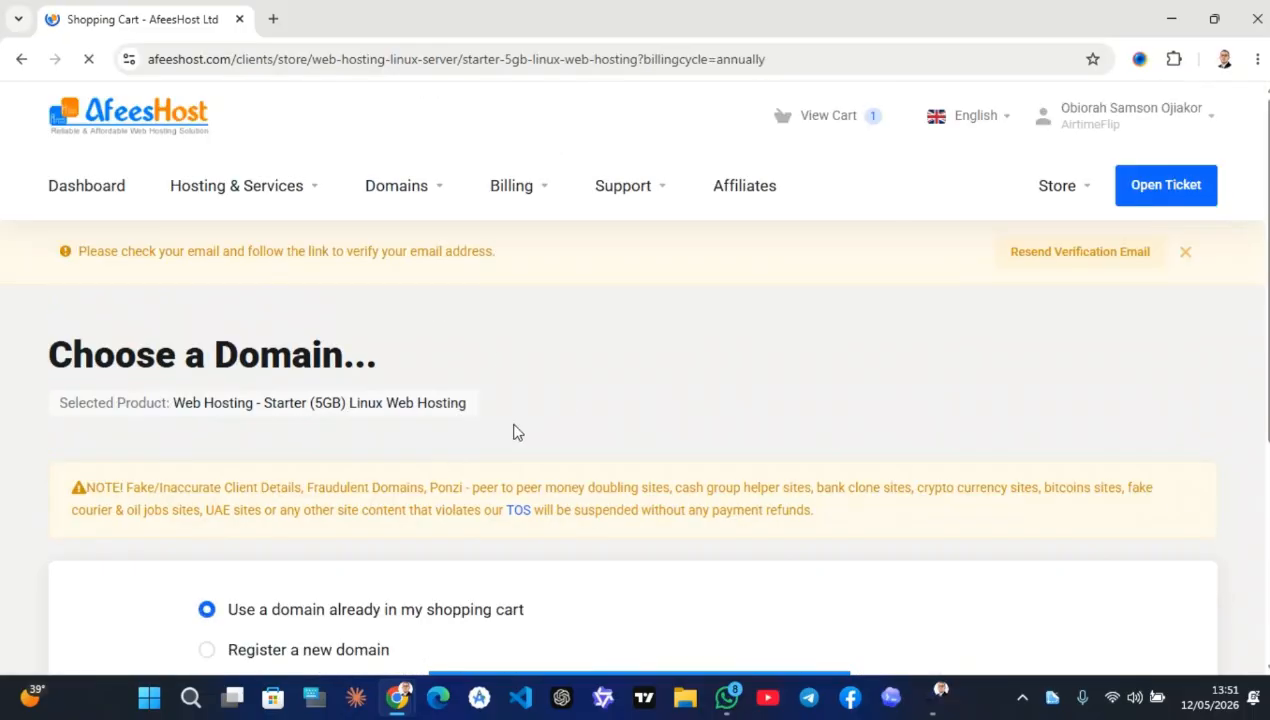
scroll(515, 431, down, 1)
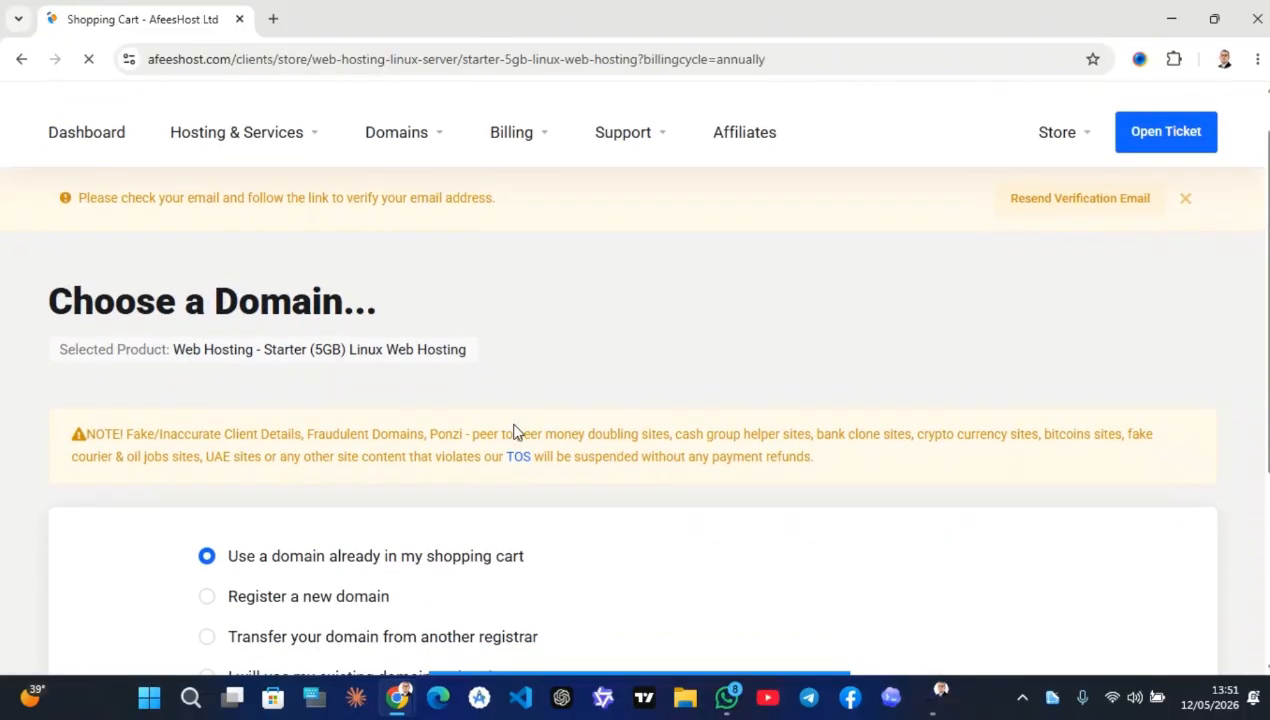
scroll(515, 431, down, 3)
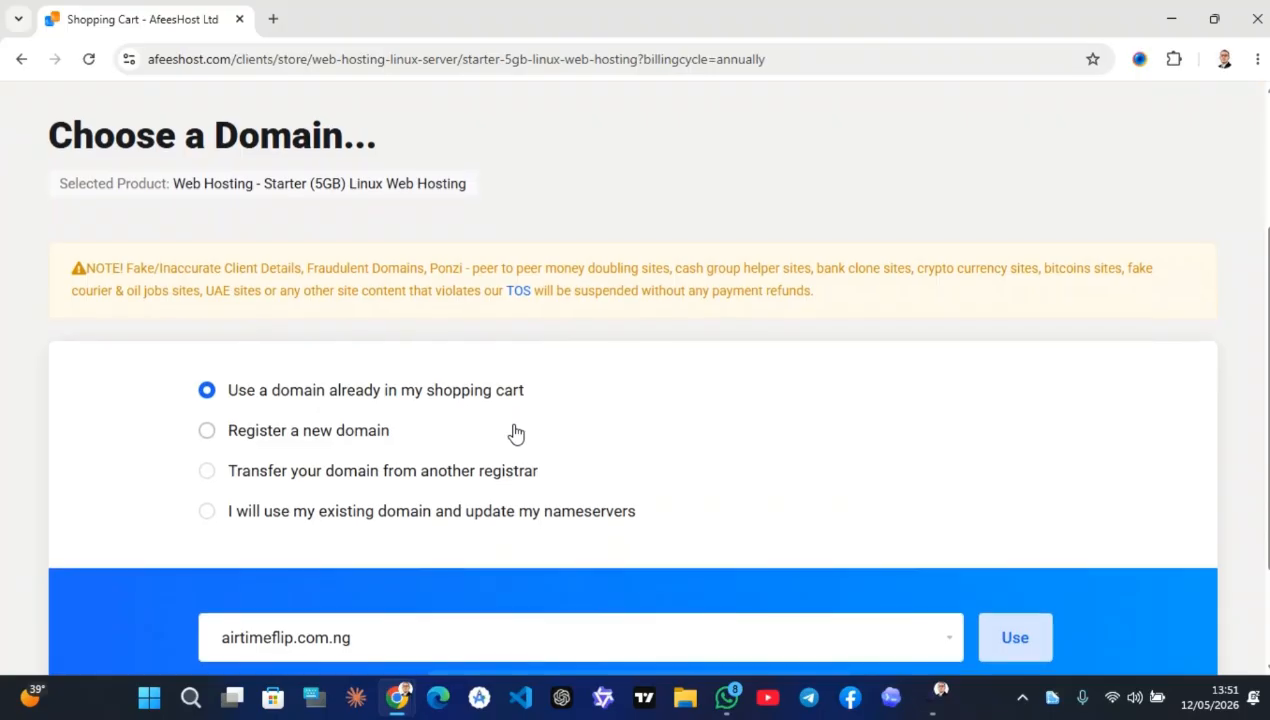
scroll(520, 435, down, 3)
mouse_move(672, 640)
click(720, 641)
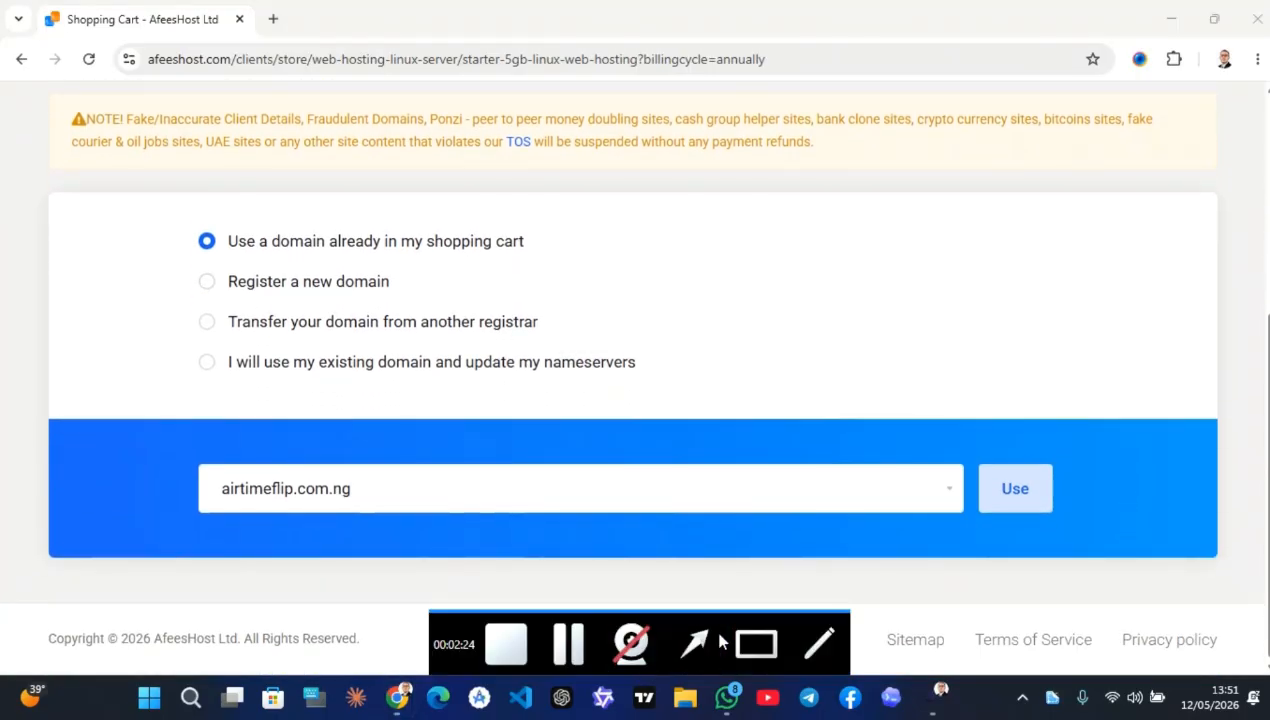
drag(667, 256, 525, 244)
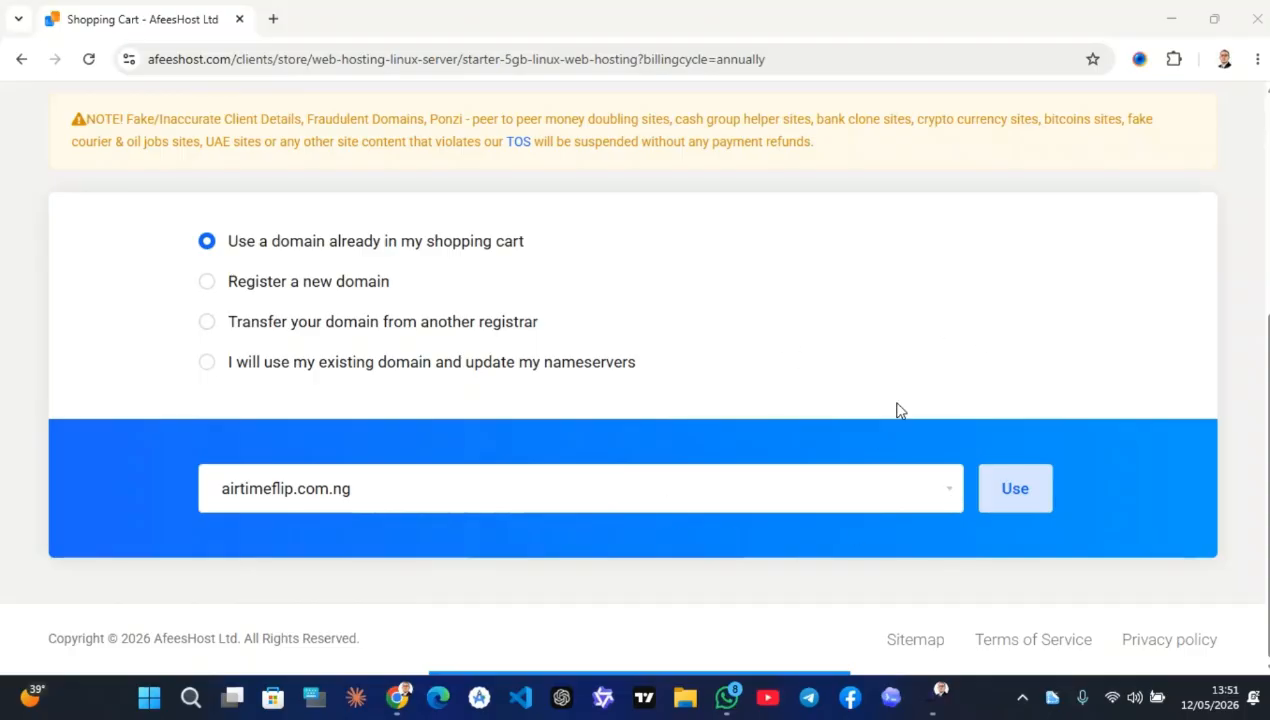
click(1005, 485)
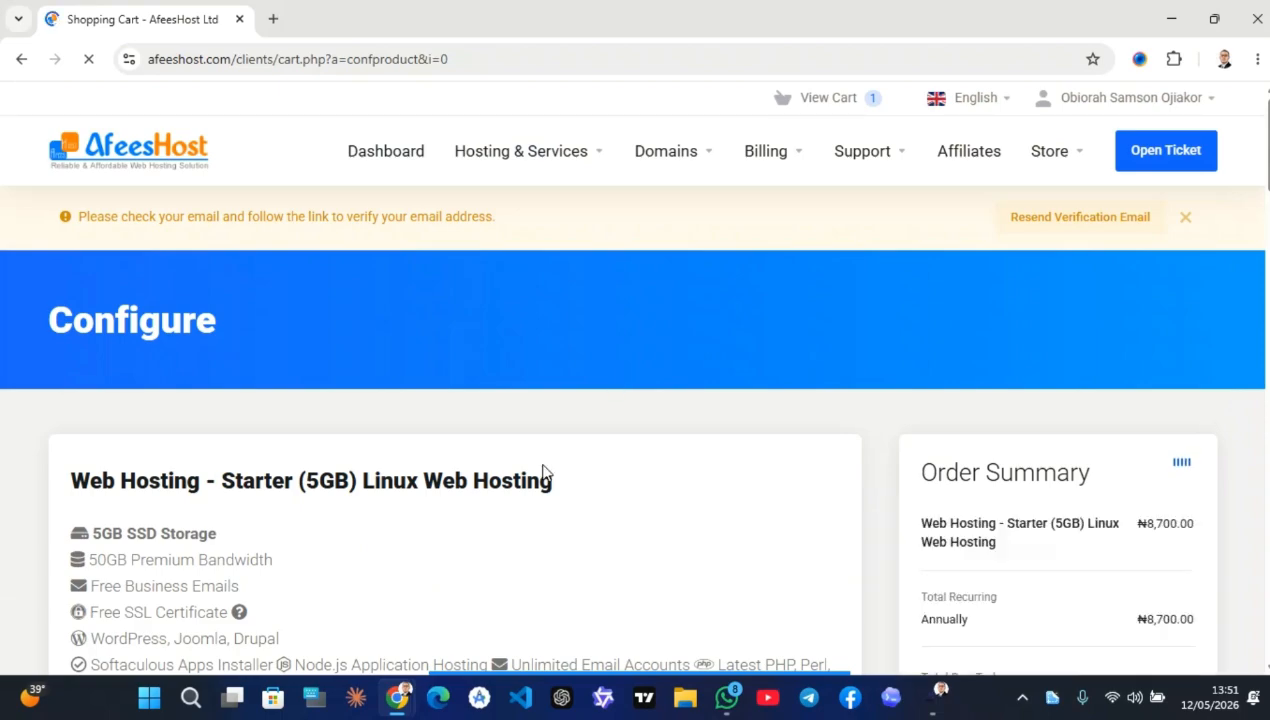
Switch the Starter hosting to Semi-Annually billing at ₦4,500.00 and continue
scroll(543, 471, down, 2)
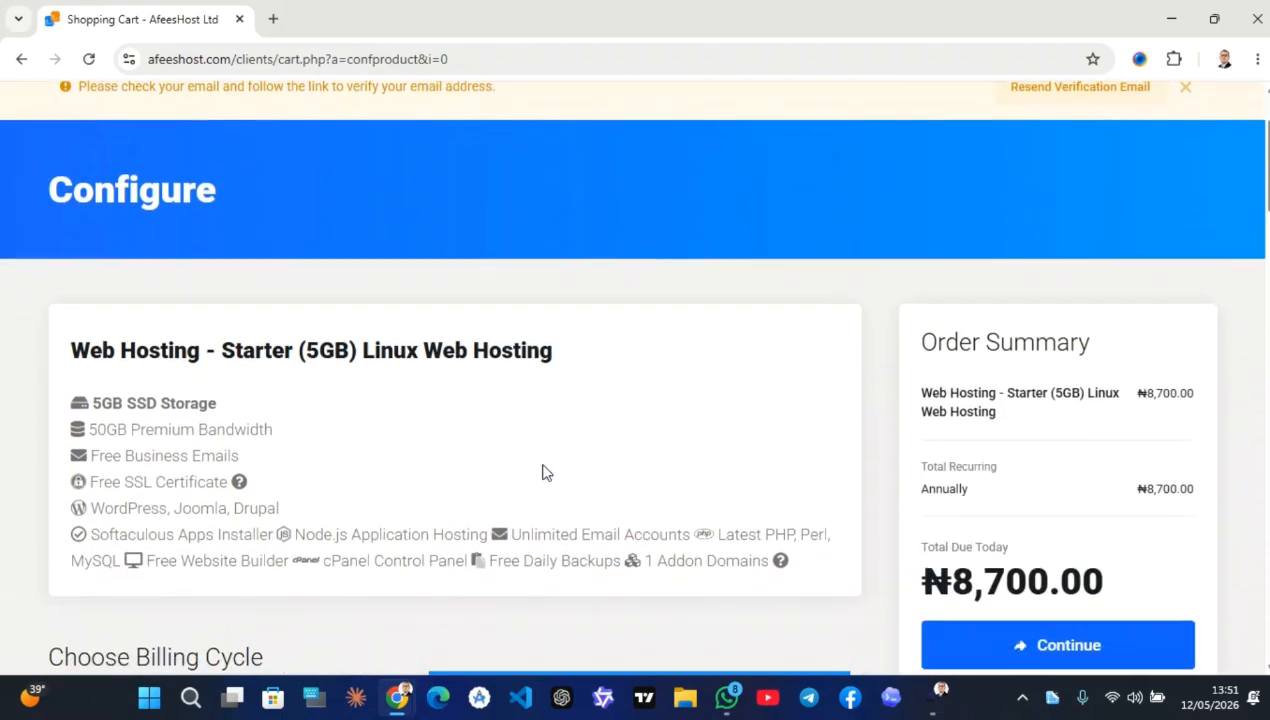
scroll(543, 471, down, 4)
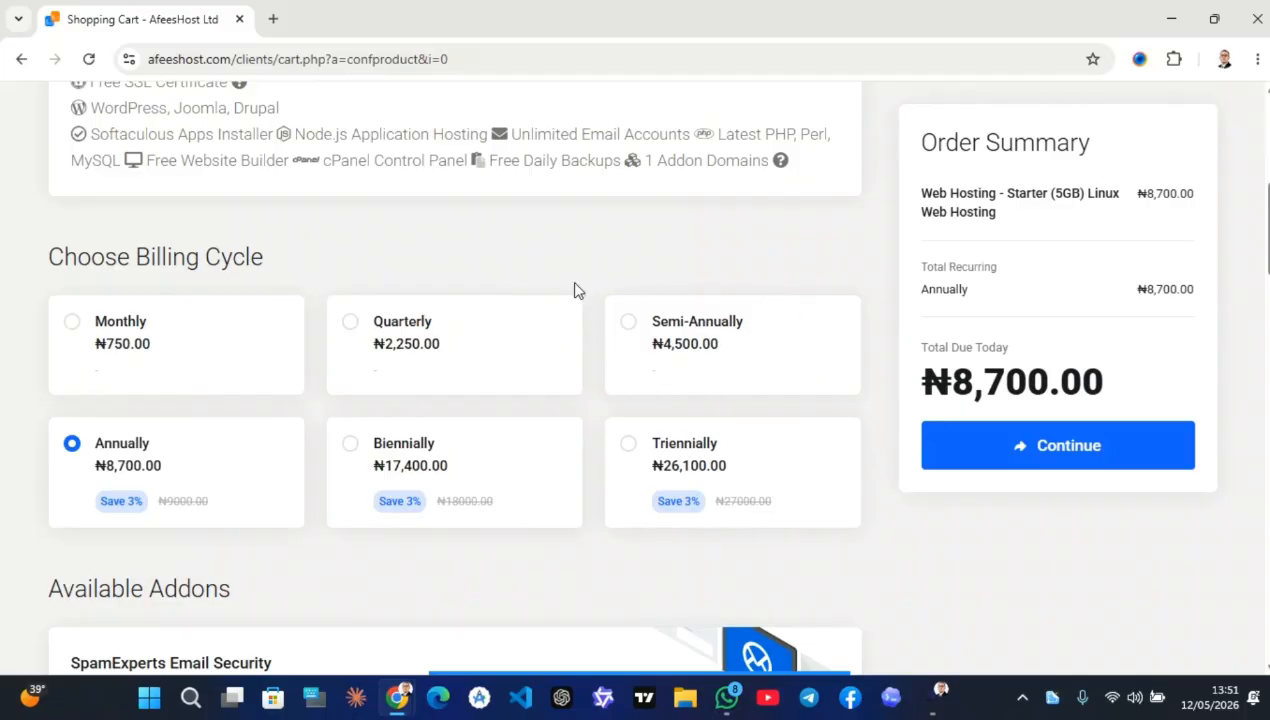
click(628, 321)
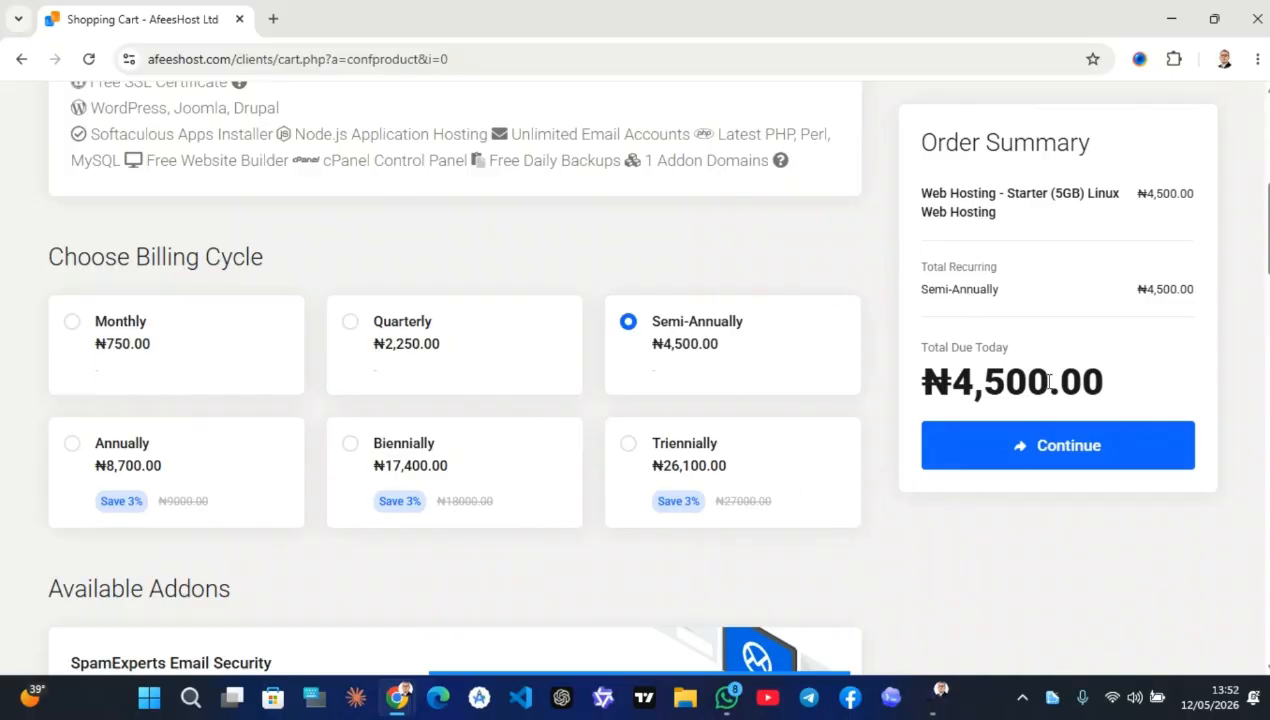
click(1030, 457)
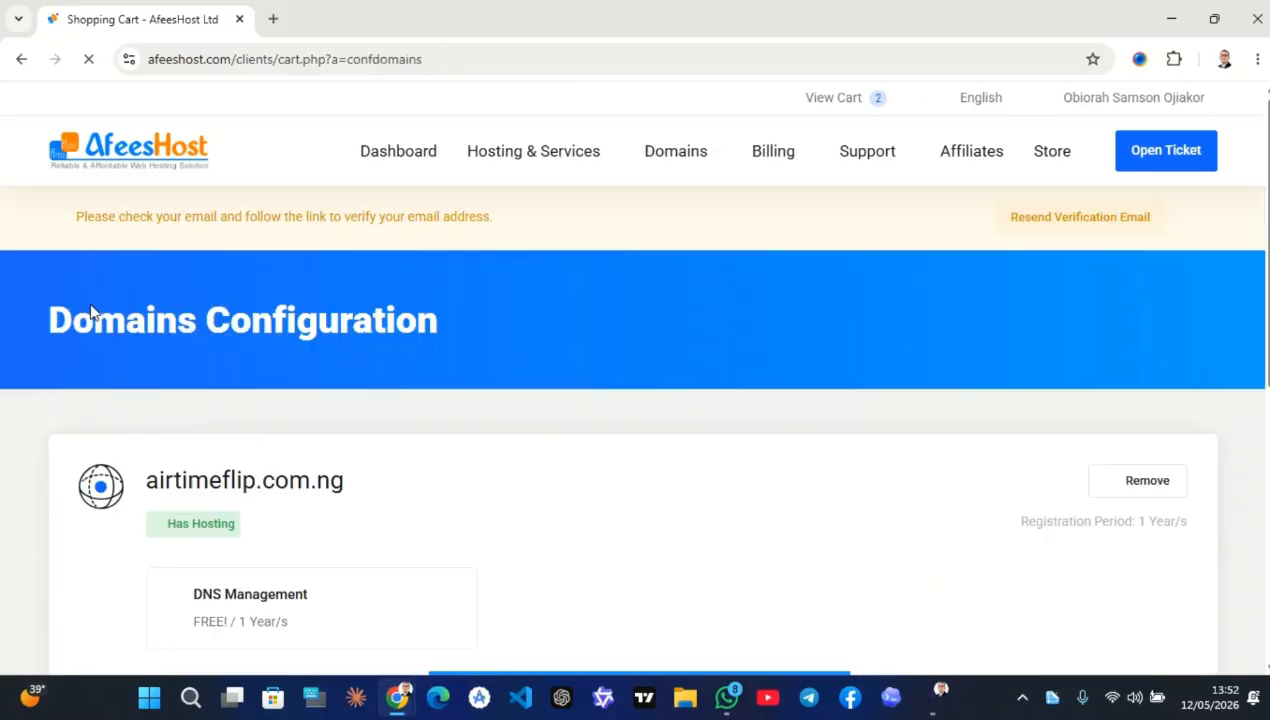
Add free DNS Management to airtimeflip.com.ng and proceed to Review & Checkout
scroll(449, 463, down, 3)
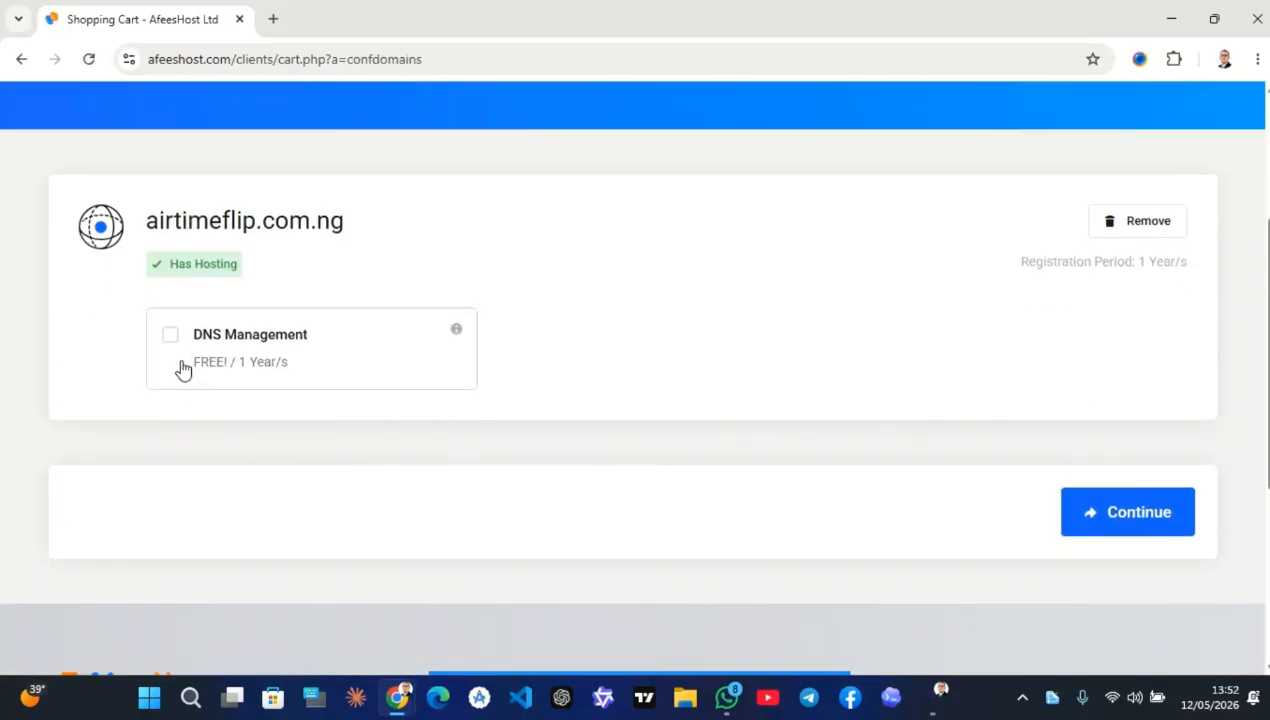
click(170, 340)
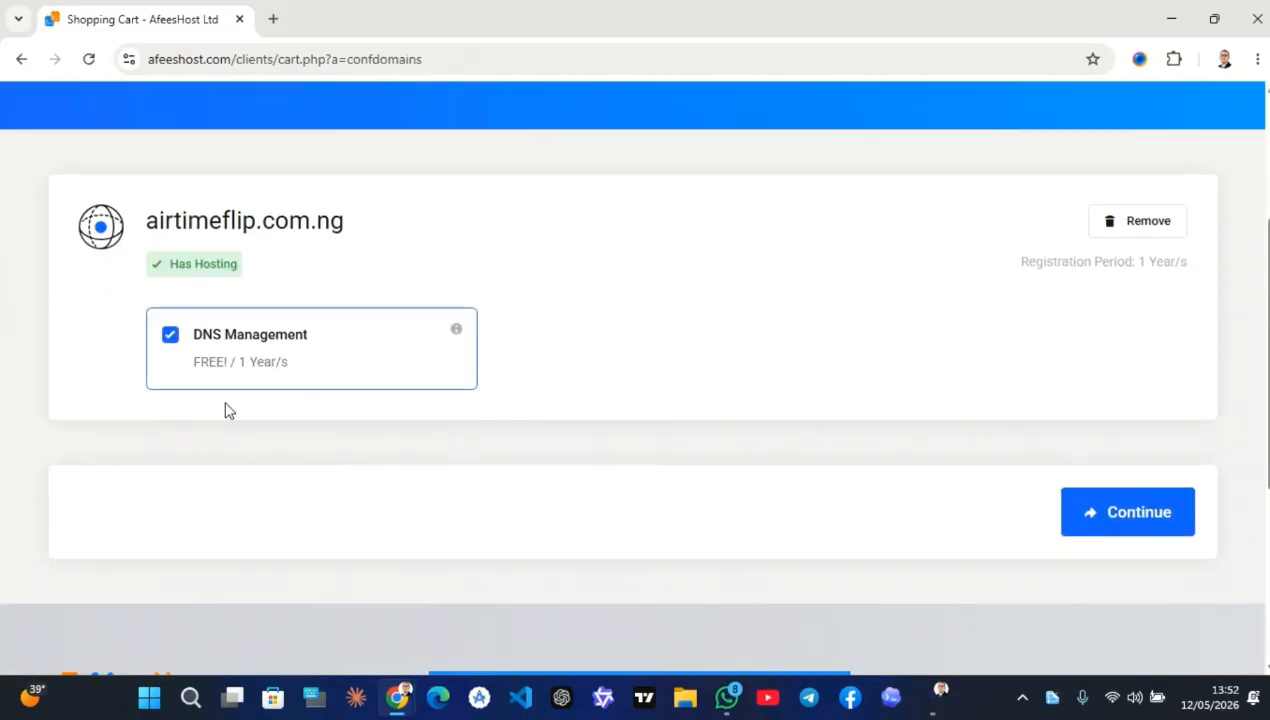
click(1122, 512)
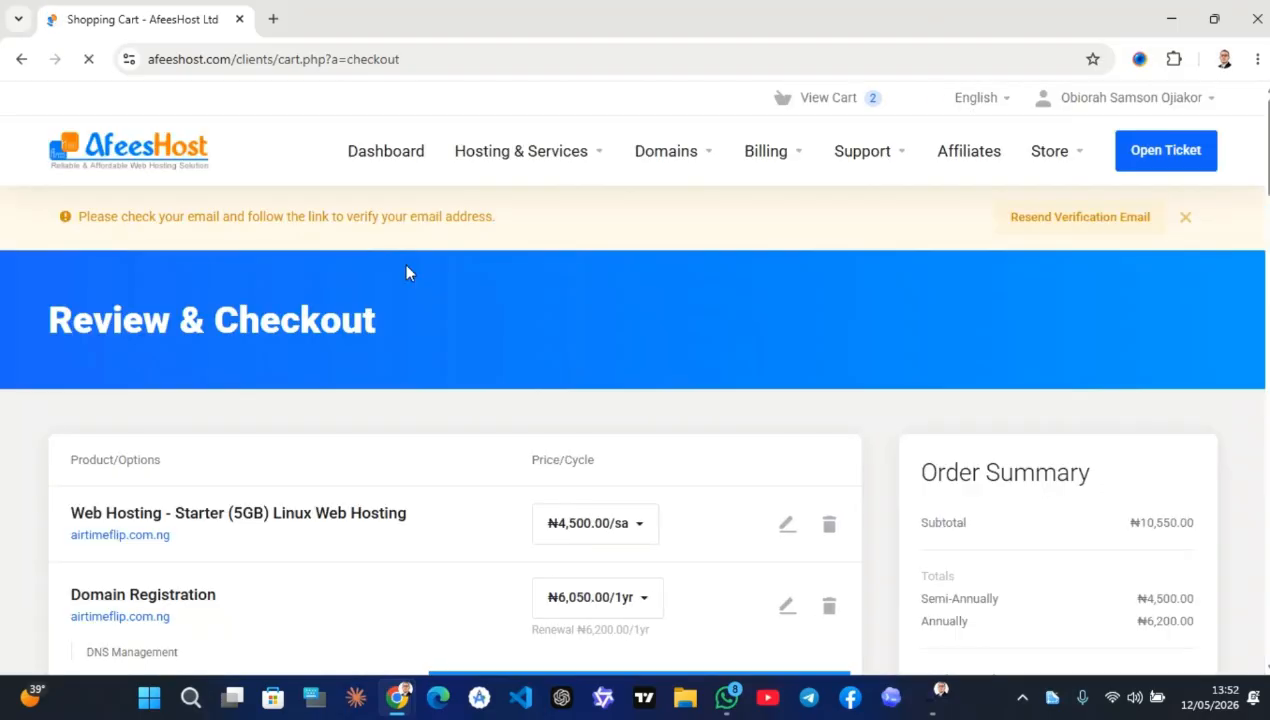
Check out to place the order and generate invoice #1275551
scroll(406, 273, down, 3)
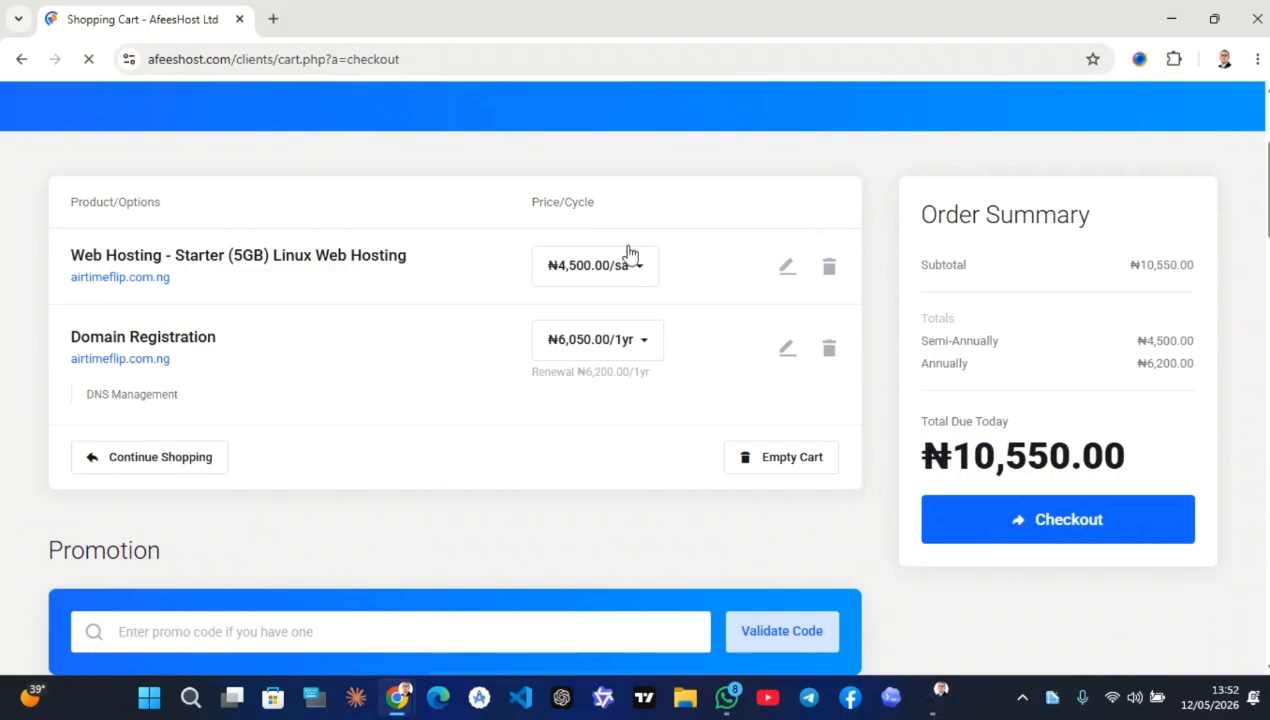
click(1040, 530)
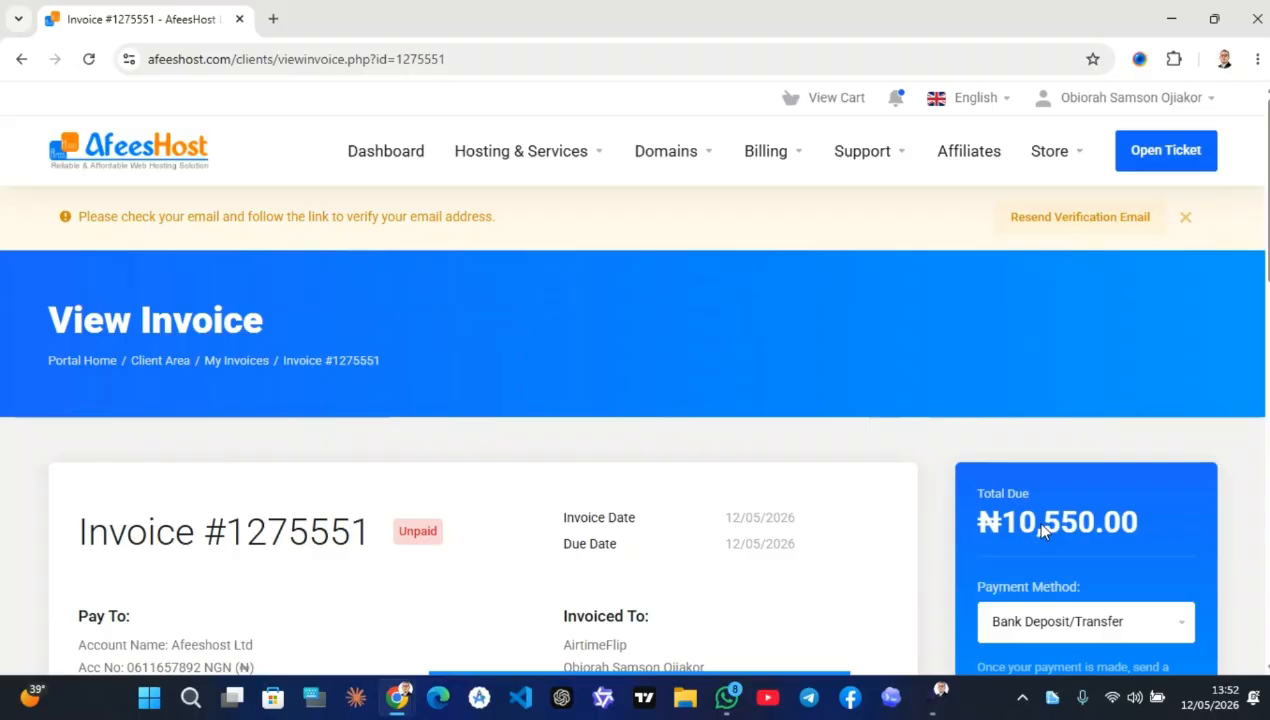
scroll(1040, 530, down, 3)
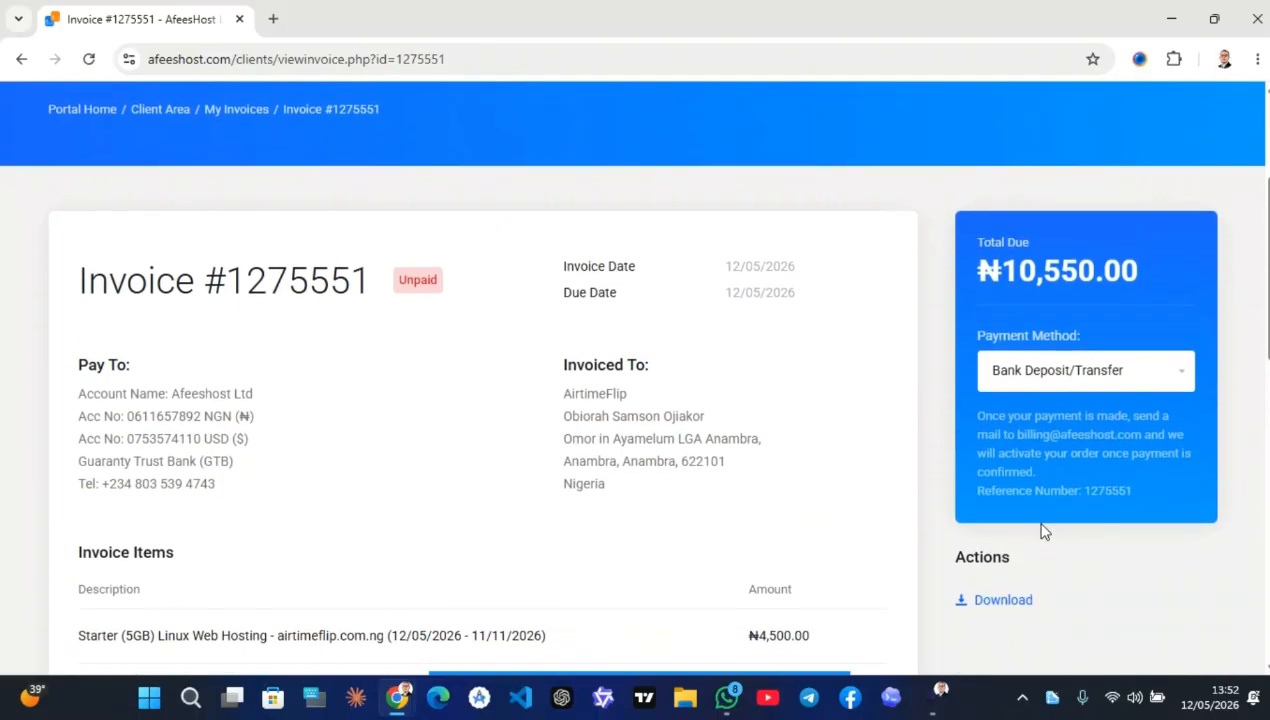
Change the invoice payment method to Paystack and pay the ₦10,808.00 total
click(1040, 367)
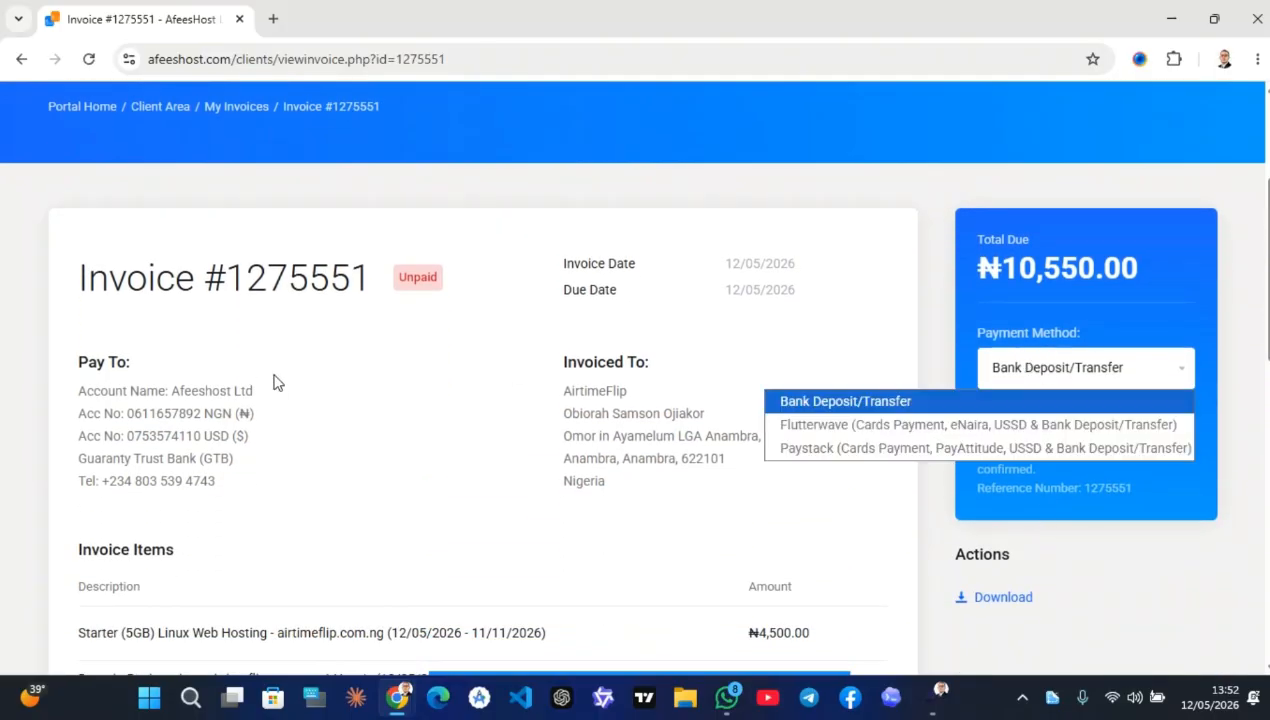
scroll(290, 585, down, 3)
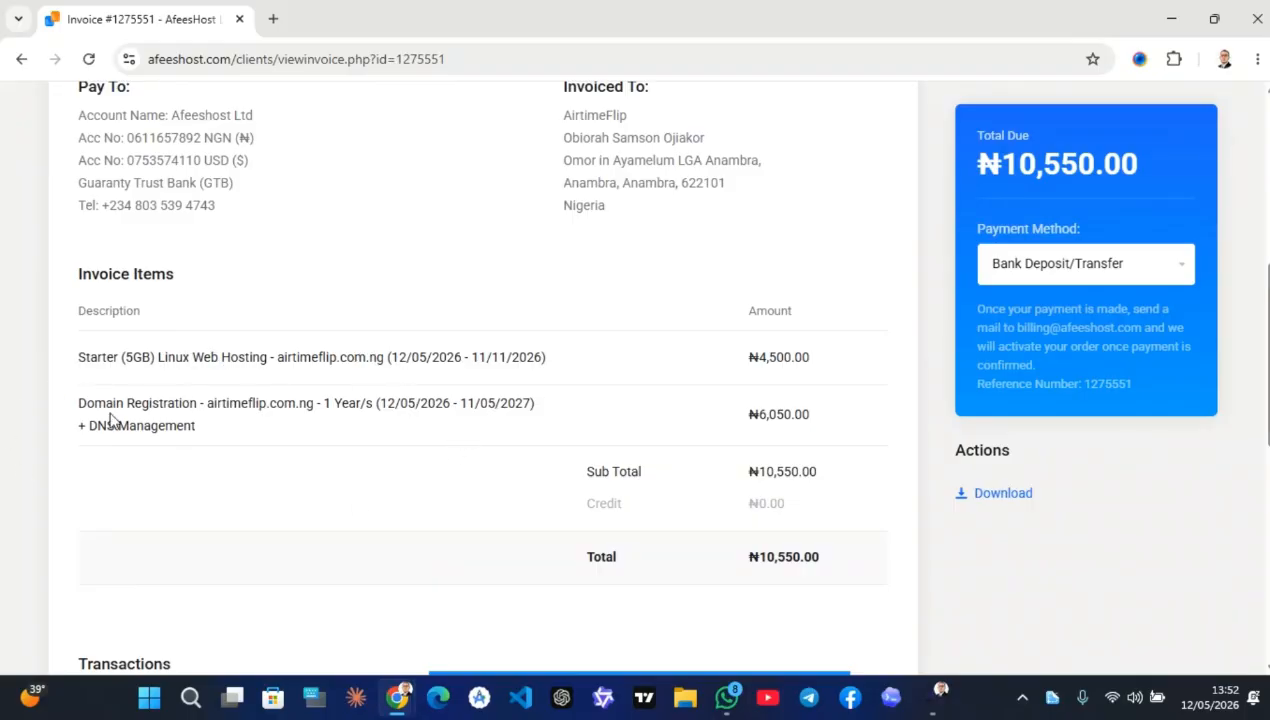
click(1111, 268)
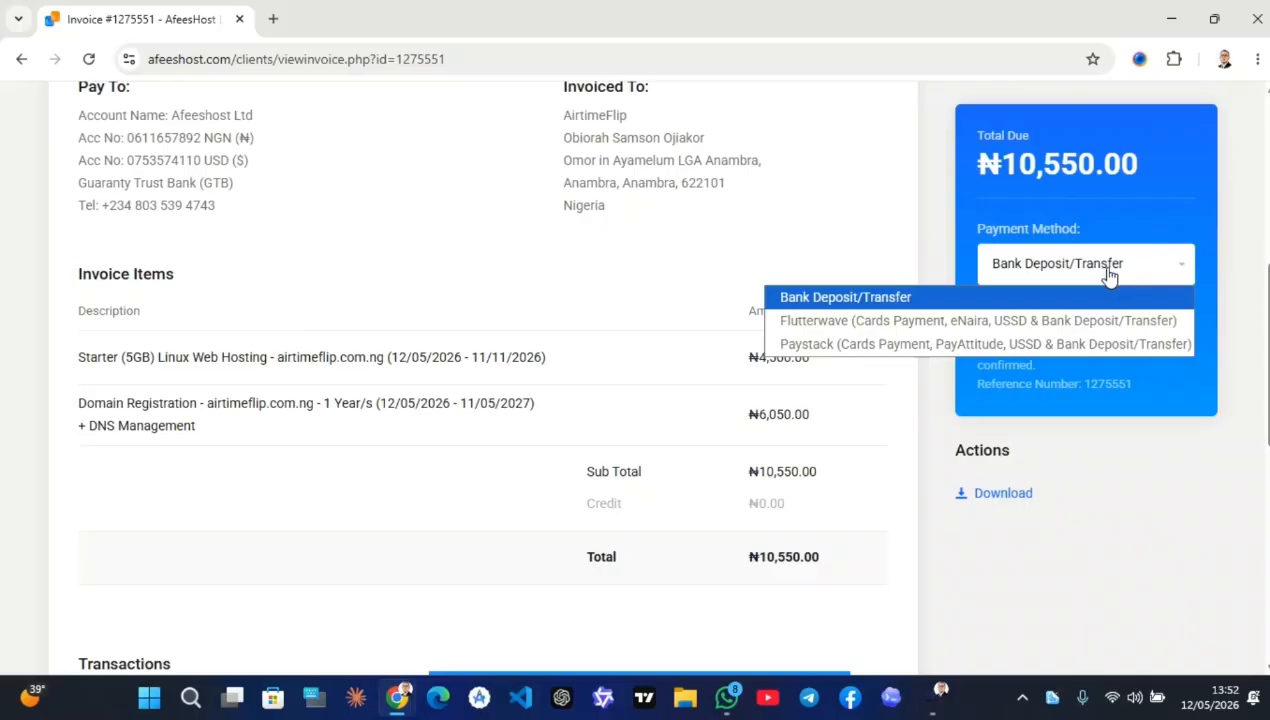
click(933, 345)
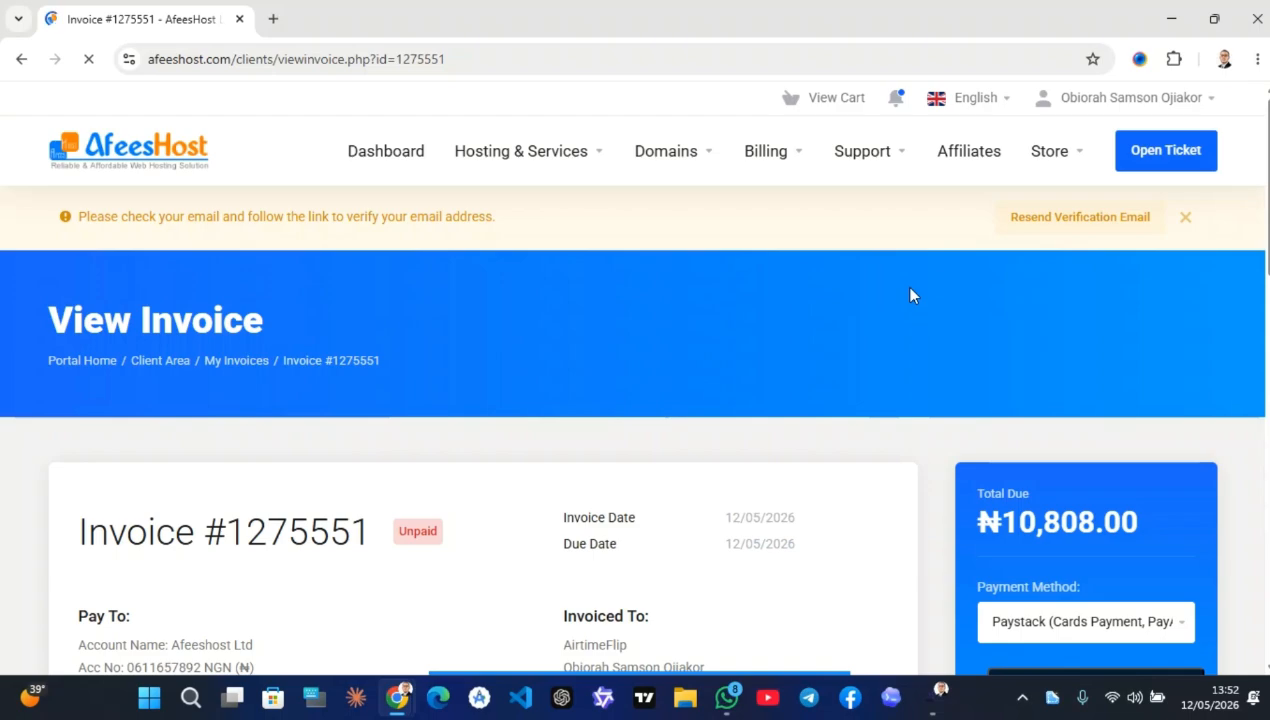
scroll(910, 295, down, 4)
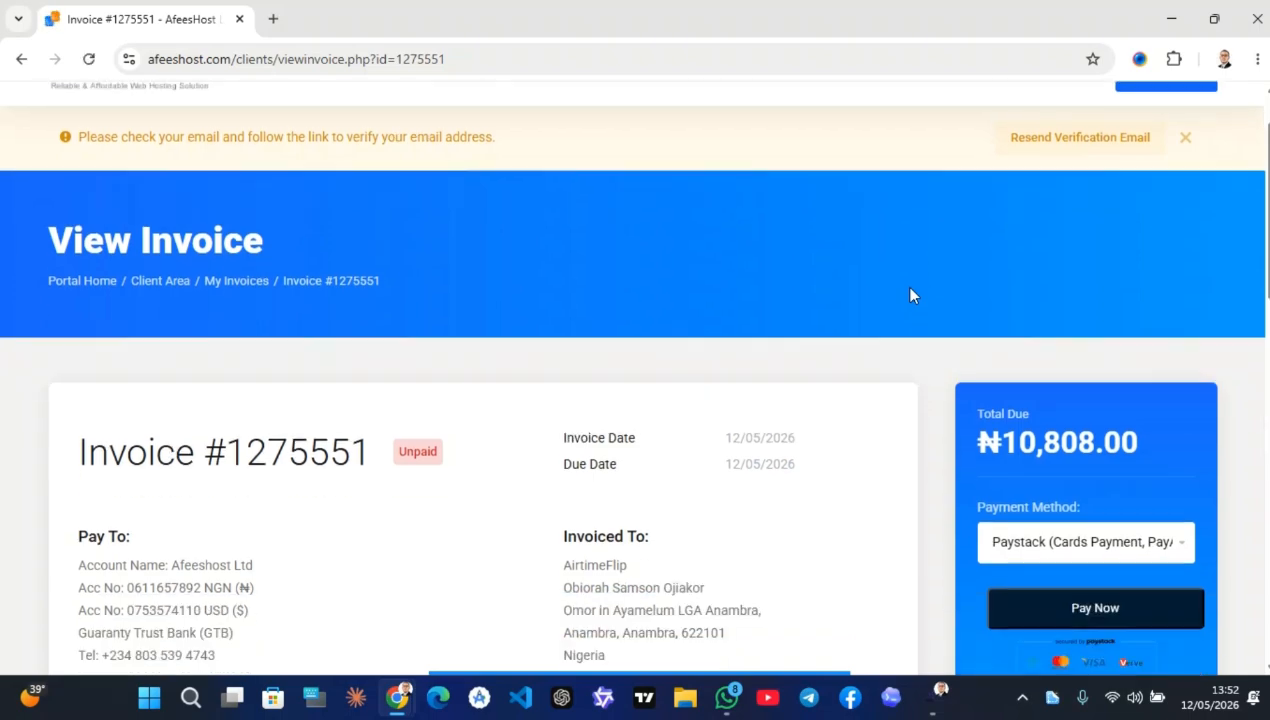
scroll(910, 295, down, 3)
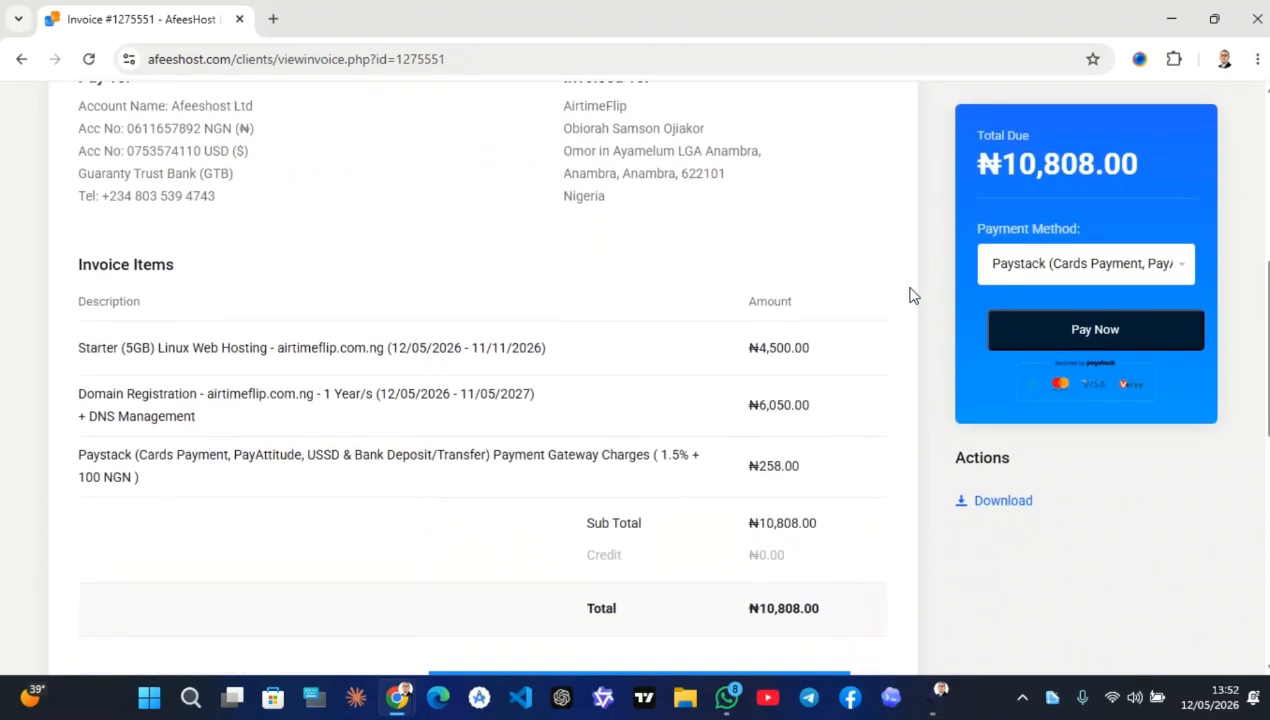
click(1082, 335)
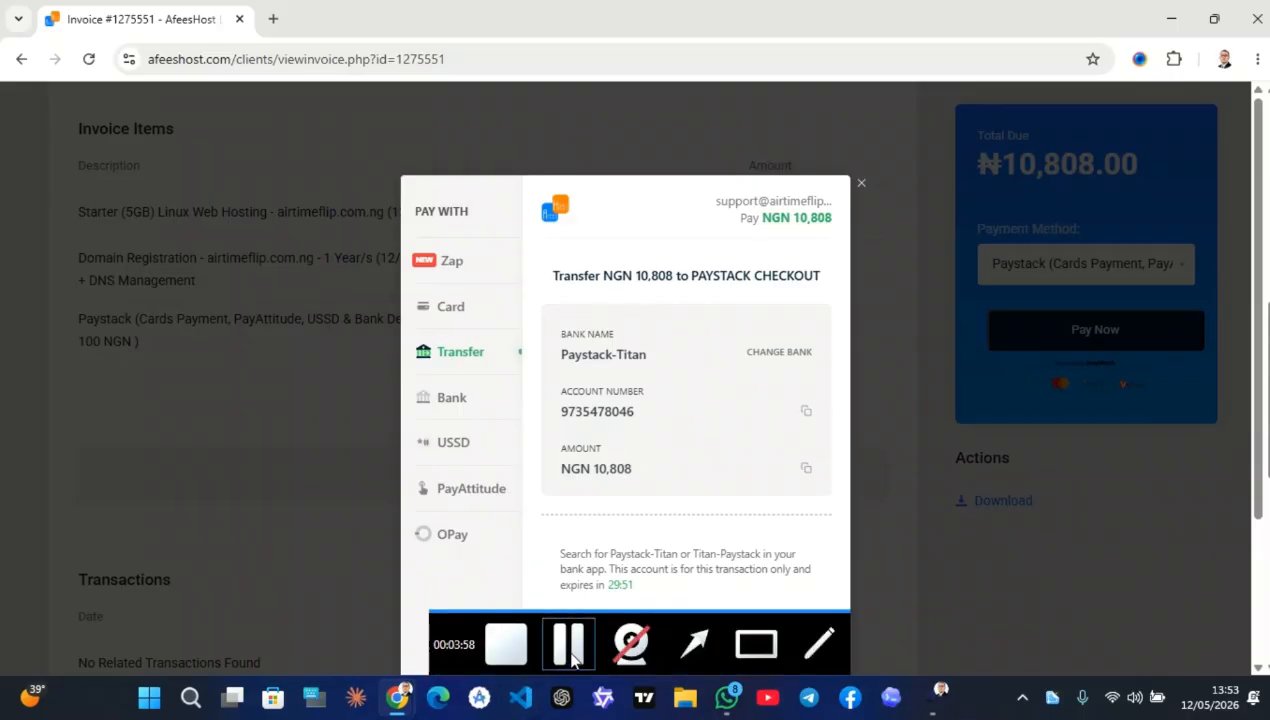
Complete the NGN 10,808 Paystack transfer and continue from Order Confirmation to the AfeesHost client dashboard
click(570, 650)
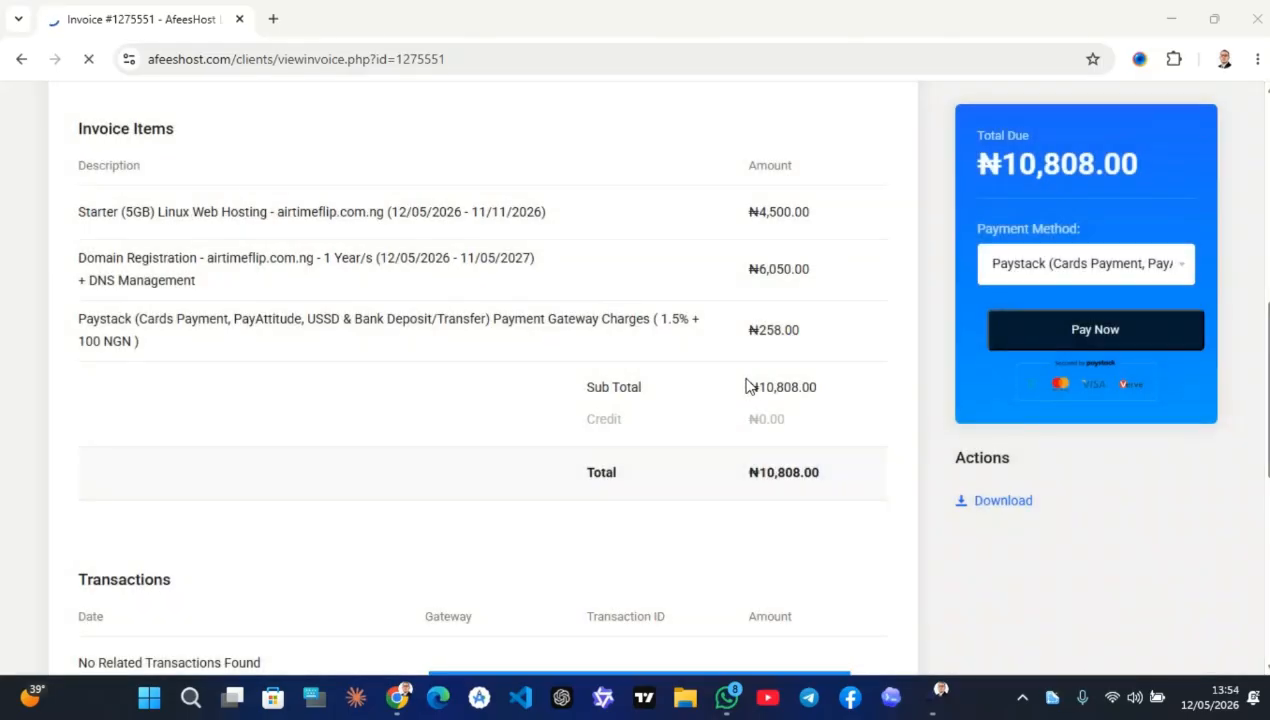
scroll(745, 385, down, 1)
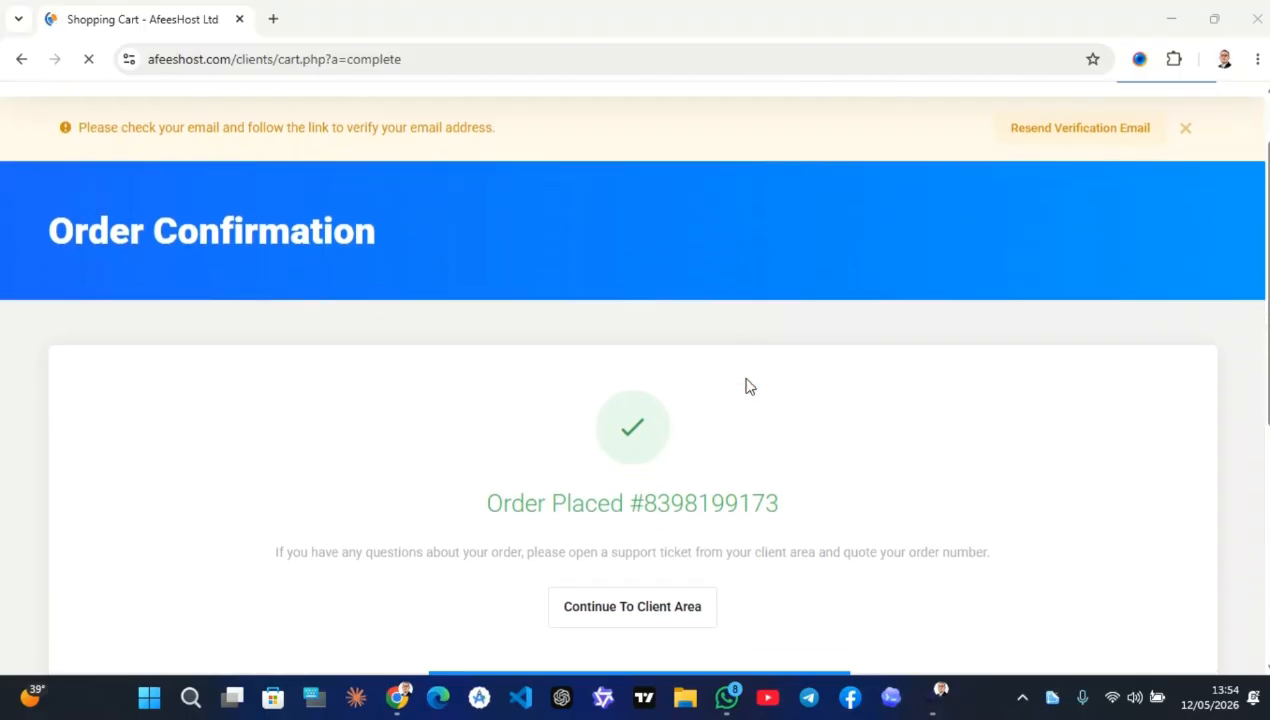
click(648, 594)
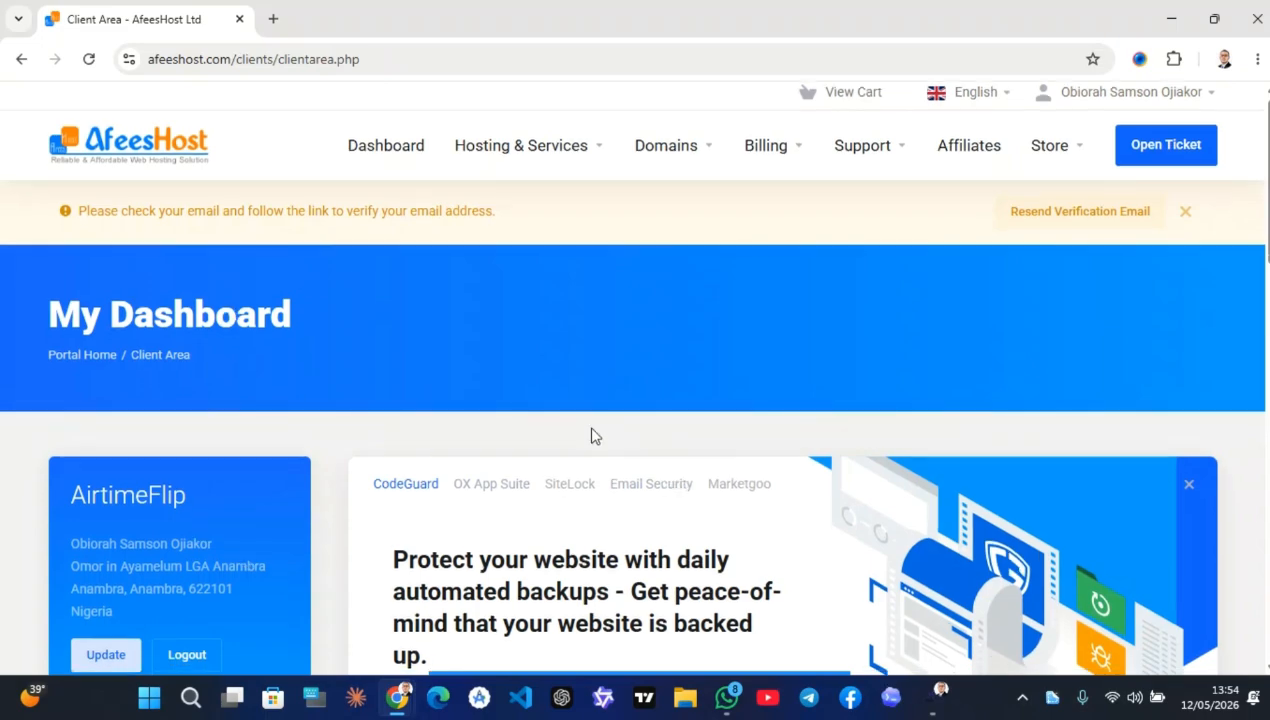
scroll(590, 434, down, 5)
scroll(591, 432, up, 5)
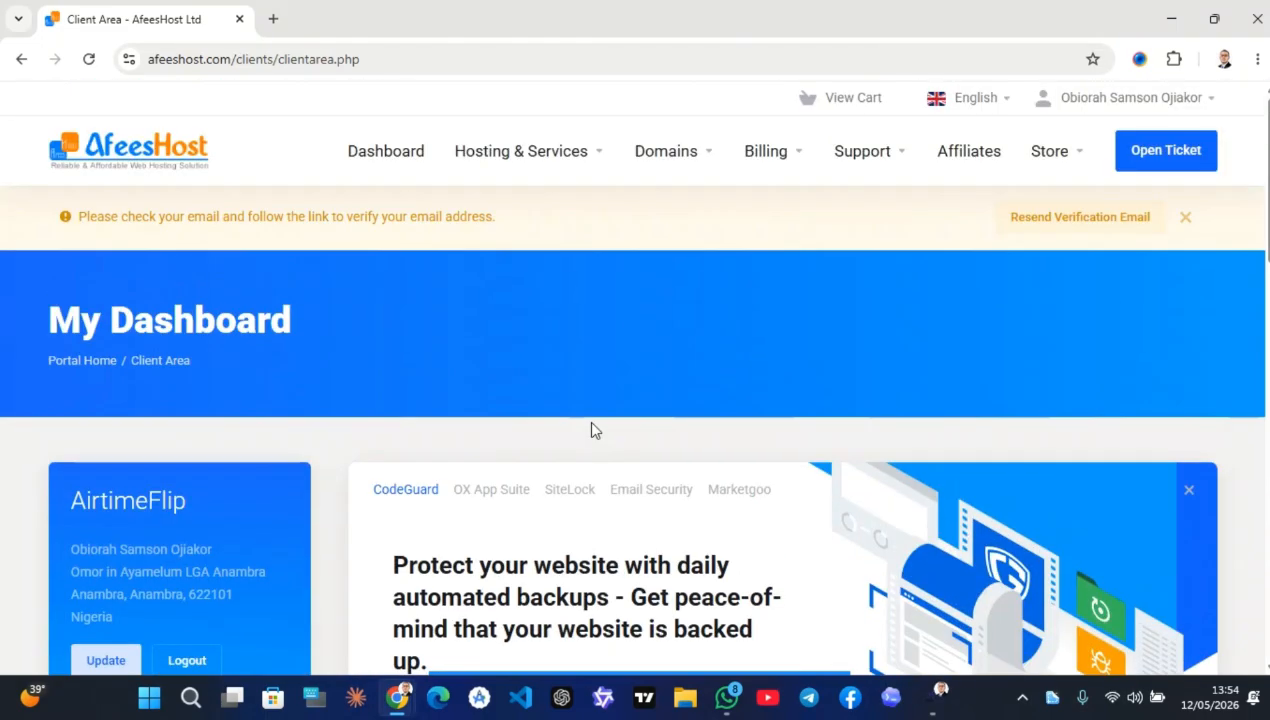
View My Hosting & Services to confirm the airtimeflip.com.ng Starter hosting is Pending, then open the account menu
click(567, 151)
click(581, 230)
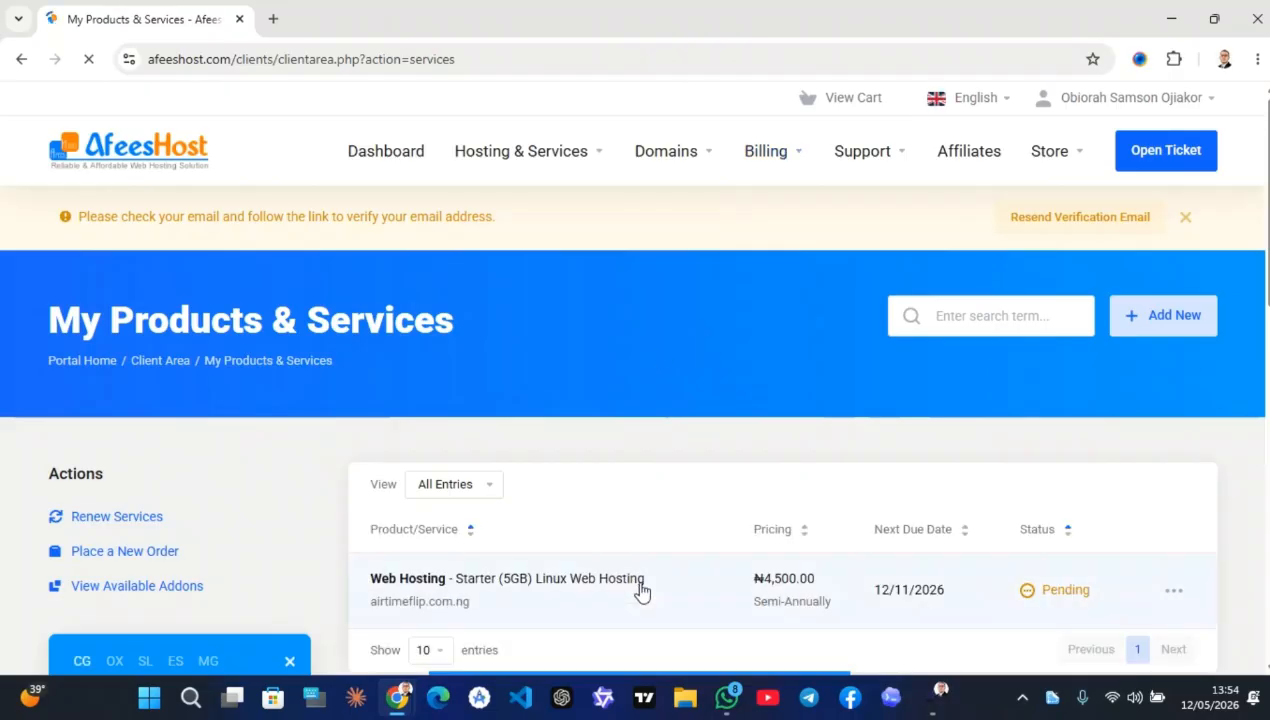
scroll(650, 585, down, 1)
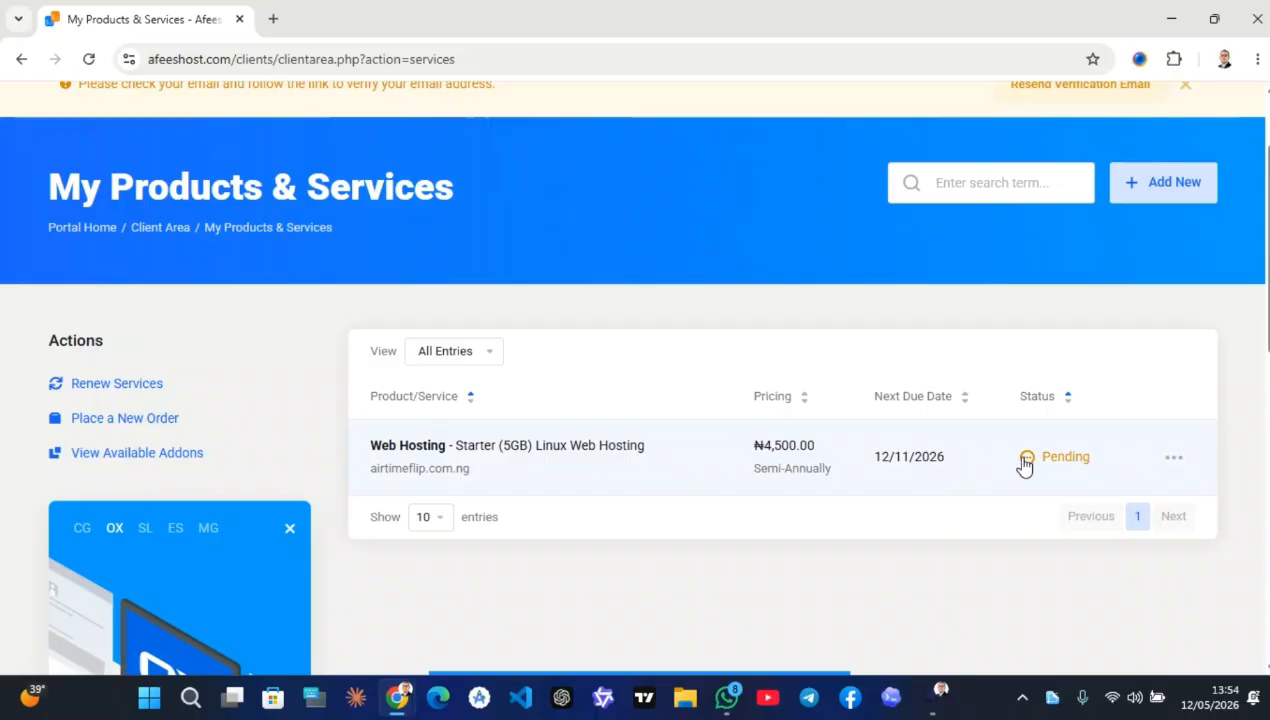
scroll(1025, 463, up, 1)
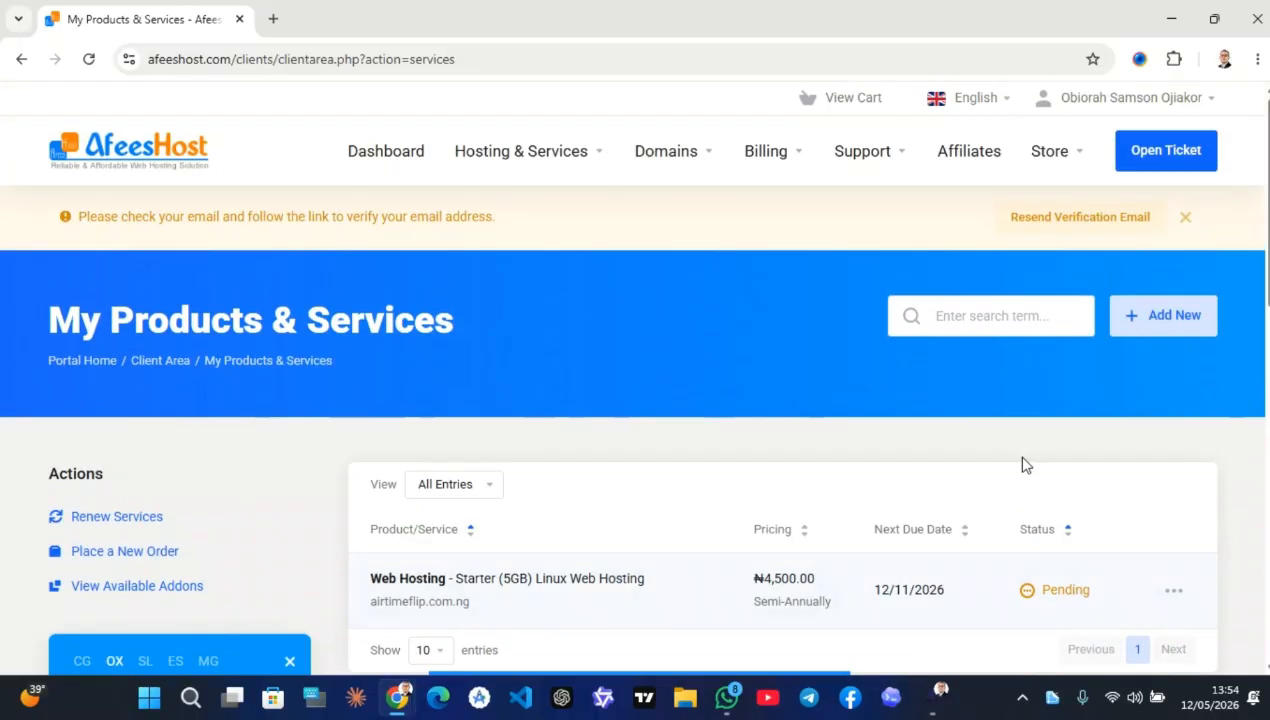
click(1131, 100)
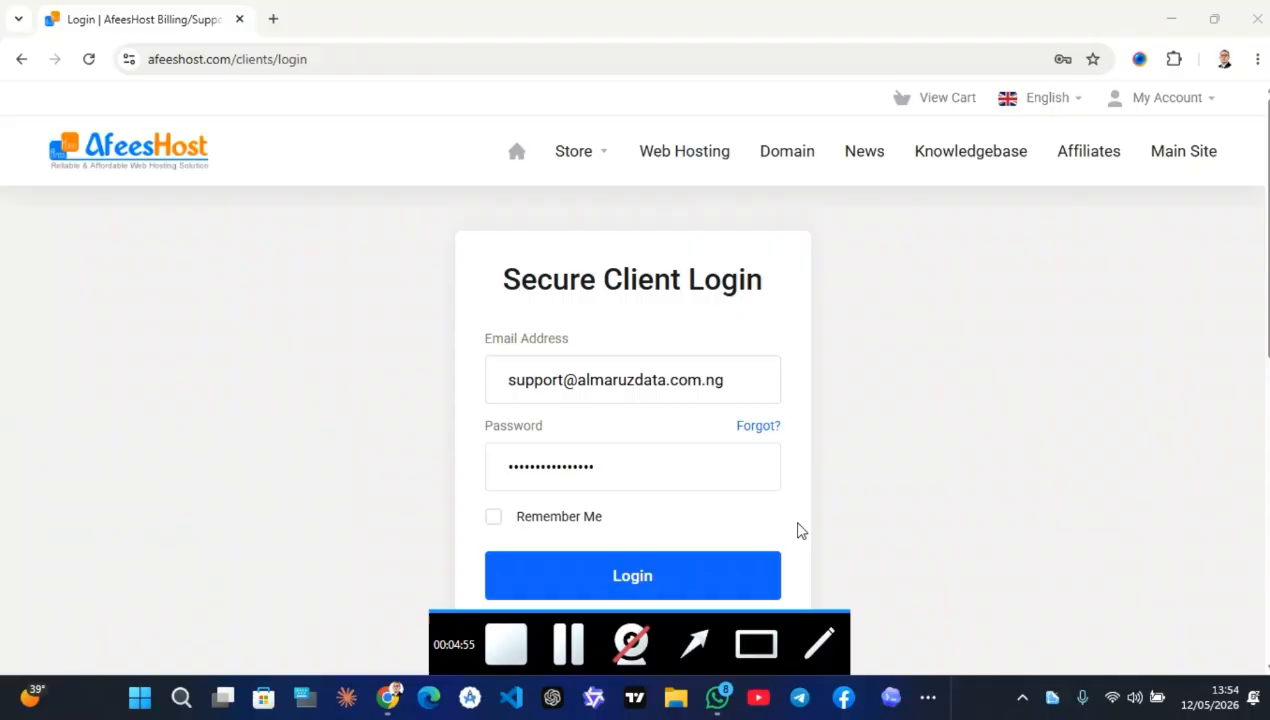
Sign in to the AfeesHost client account
click(798, 530)
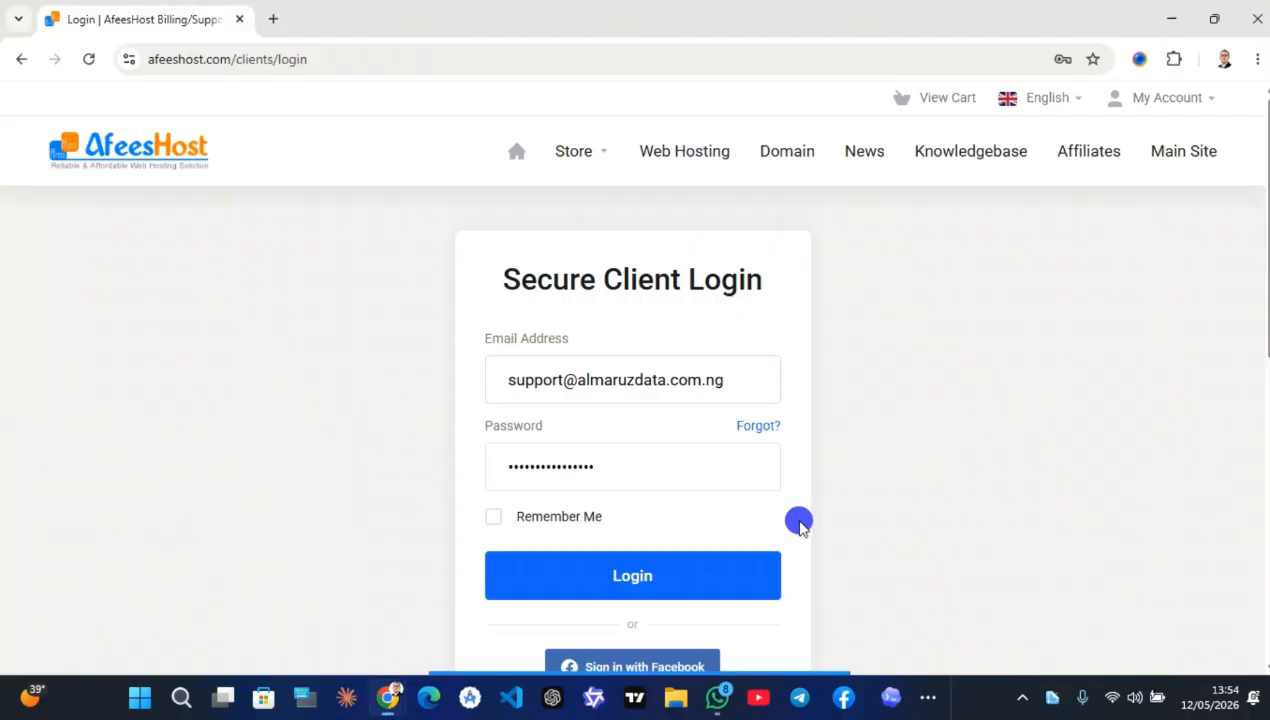
click(676, 581)
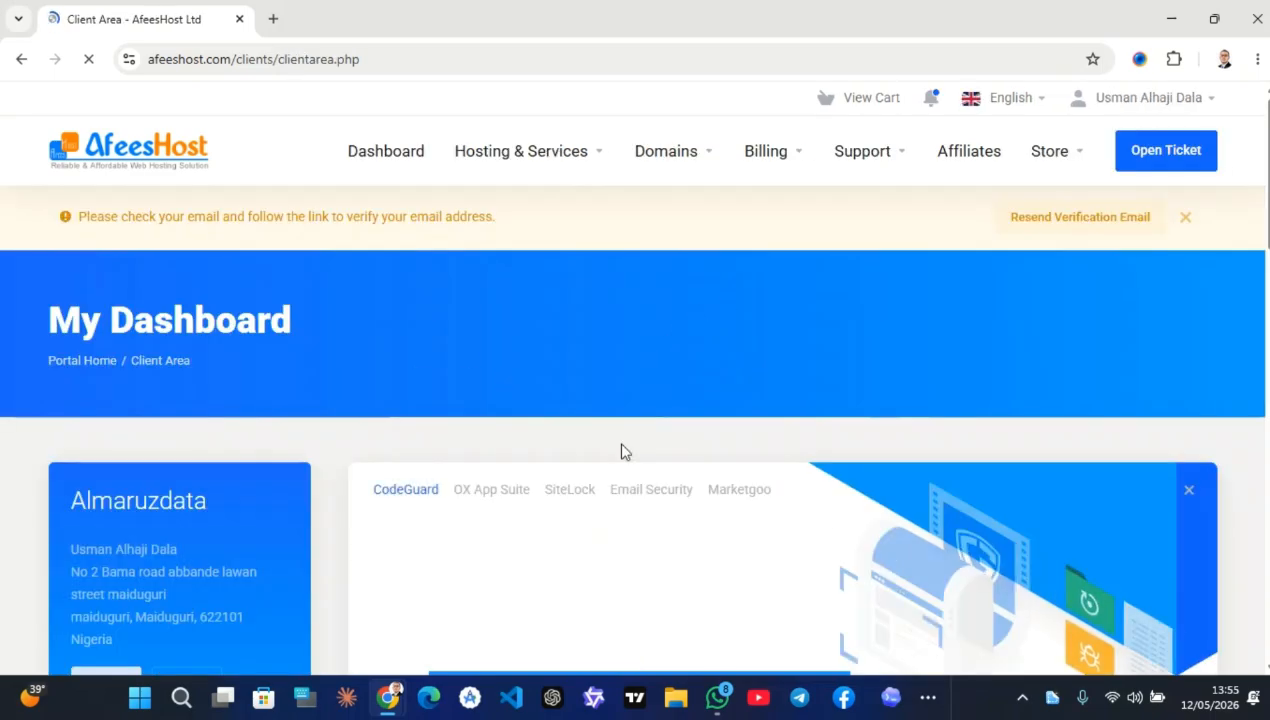
scroll(620, 452, down, 6)
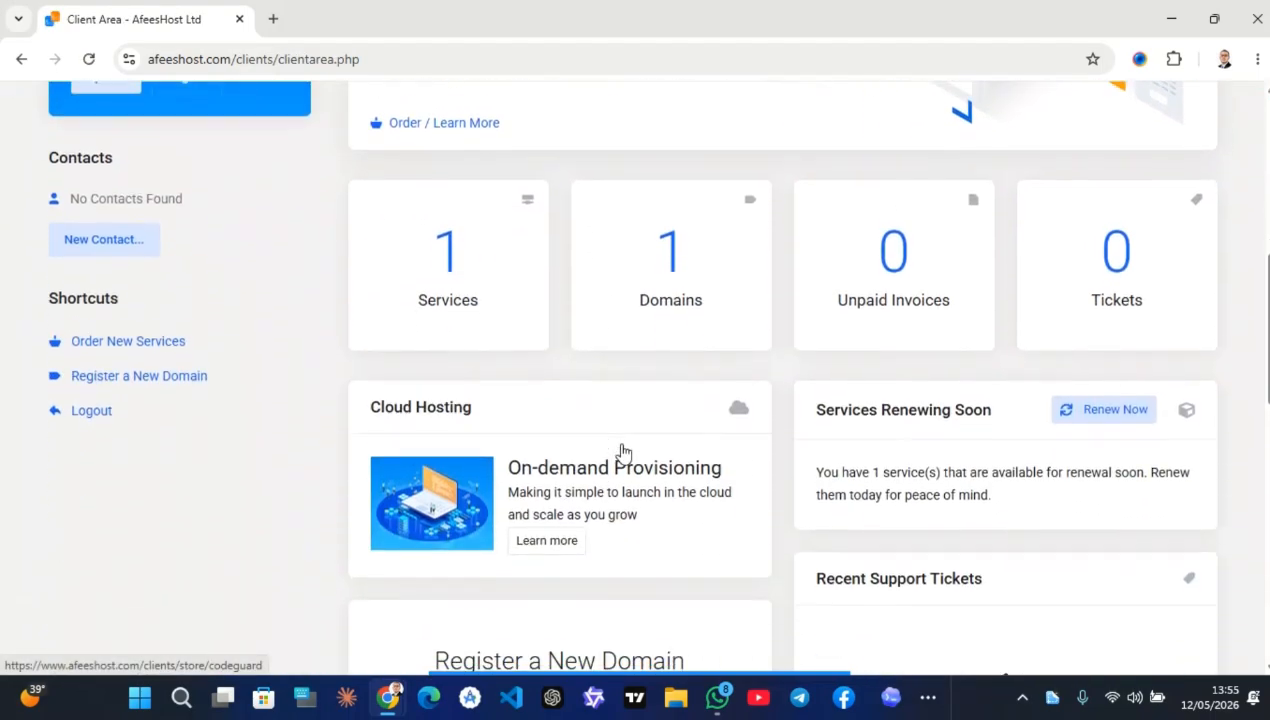
Open View Details for the Web Hosting service and scroll to its One Click Login section
click(453, 212)
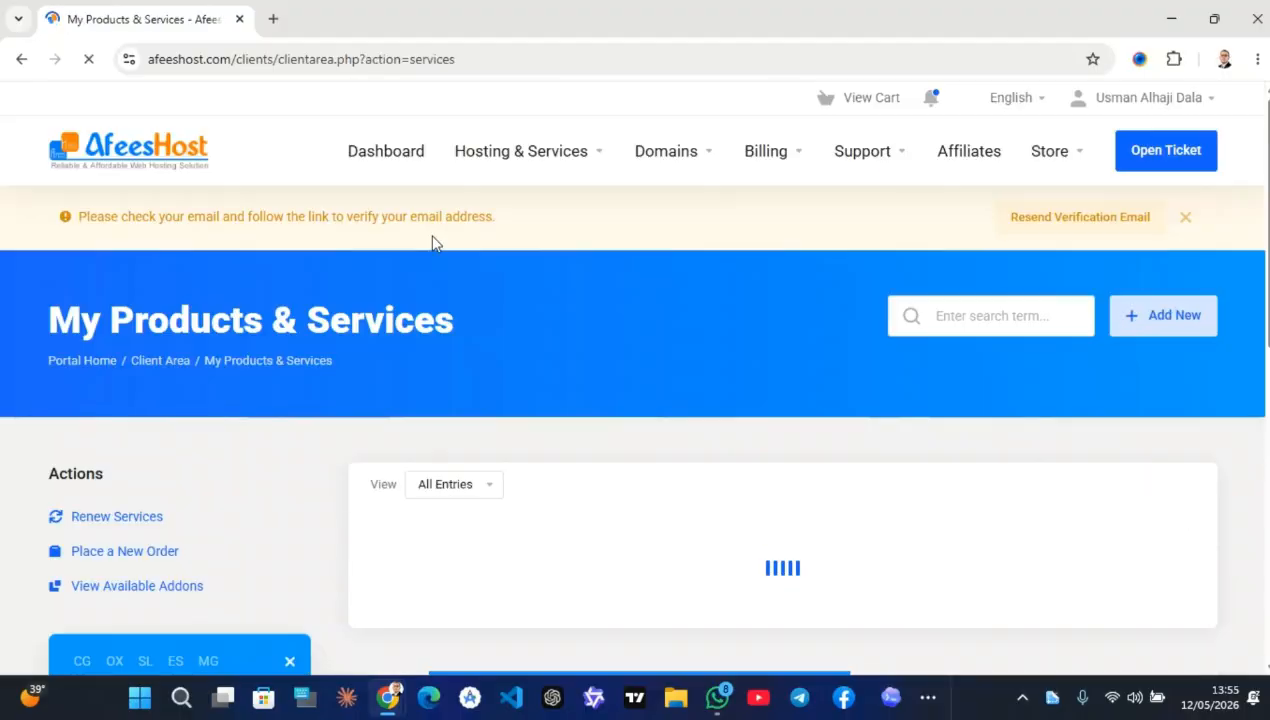
scroll(604, 357, down, 2)
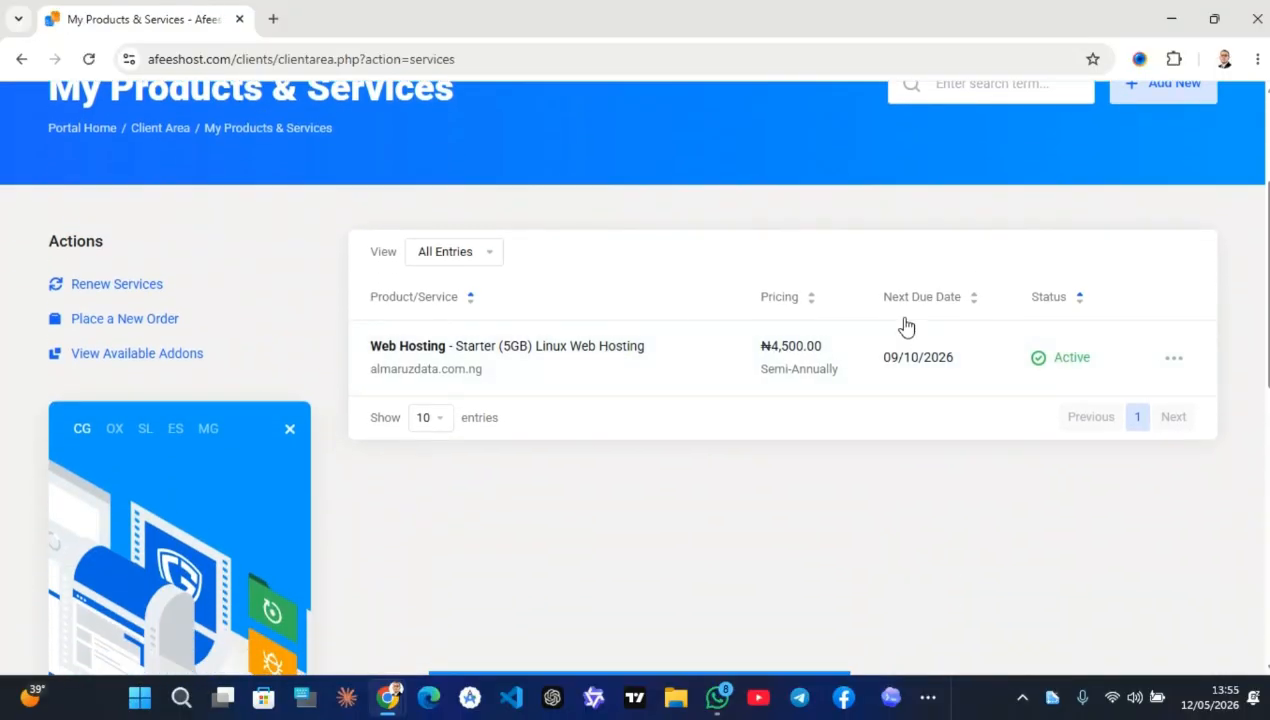
click(1172, 361)
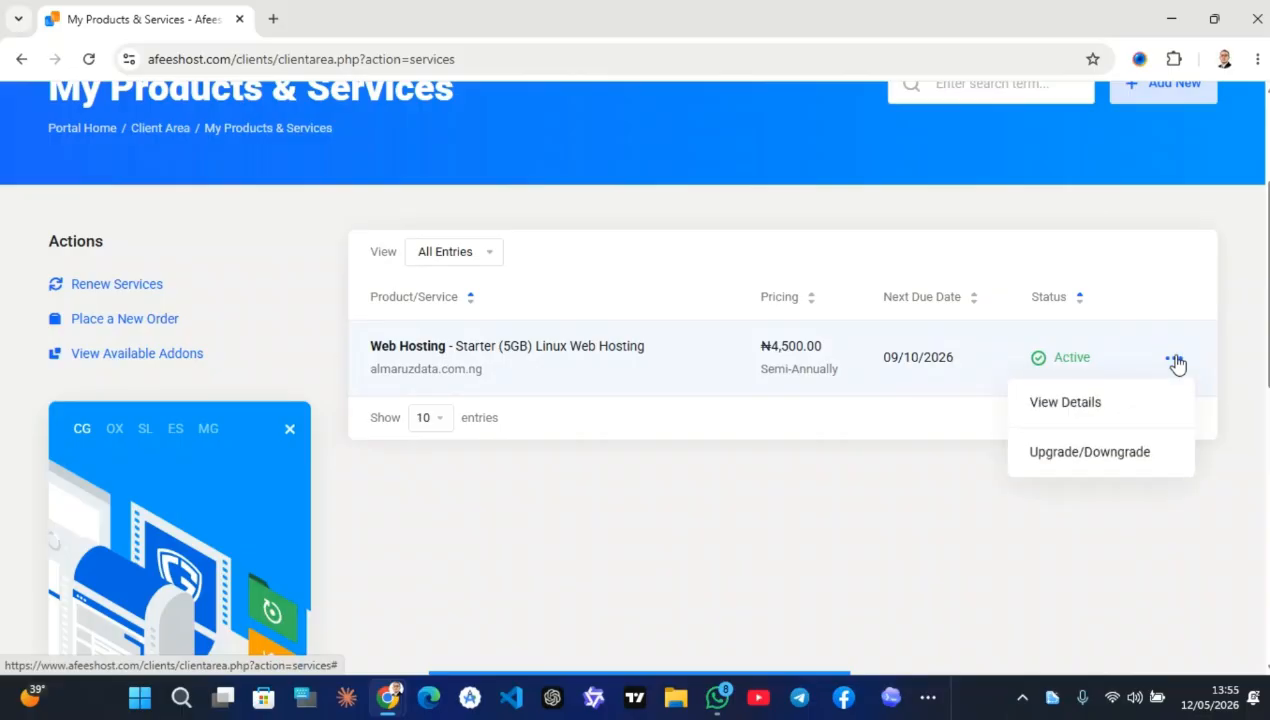
click(1100, 400)
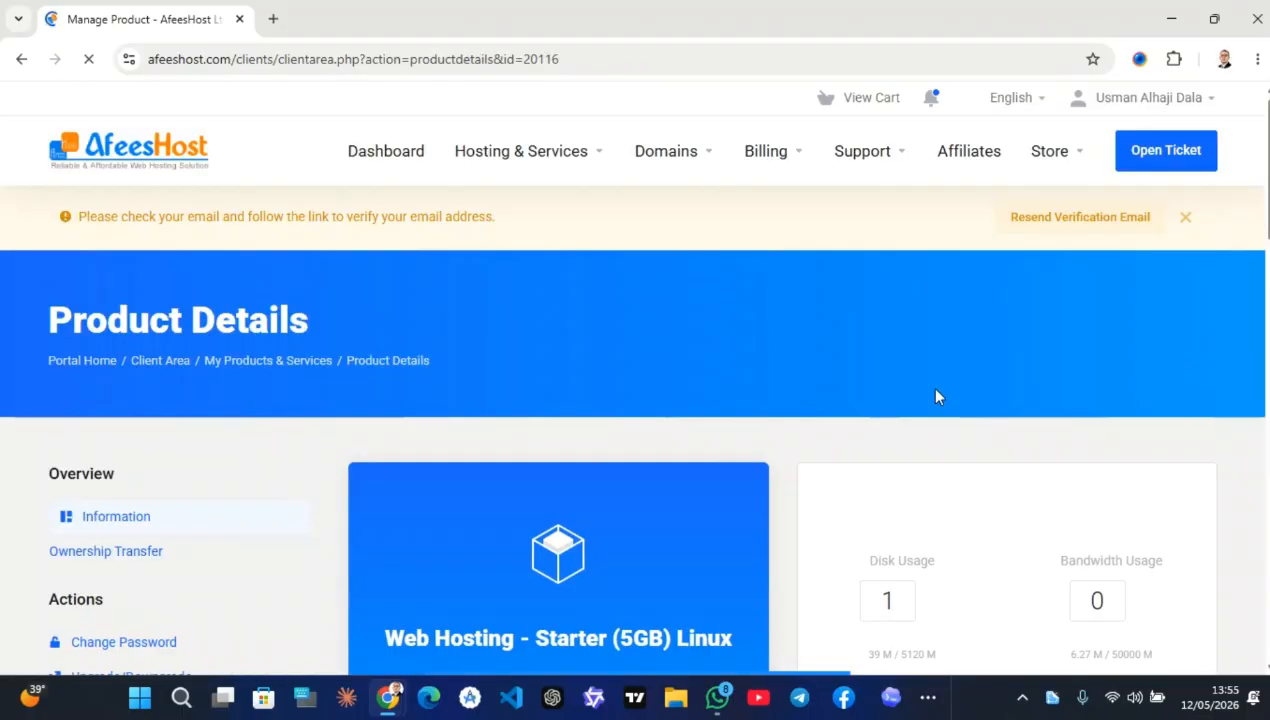
scroll(785, 452, down, 15)
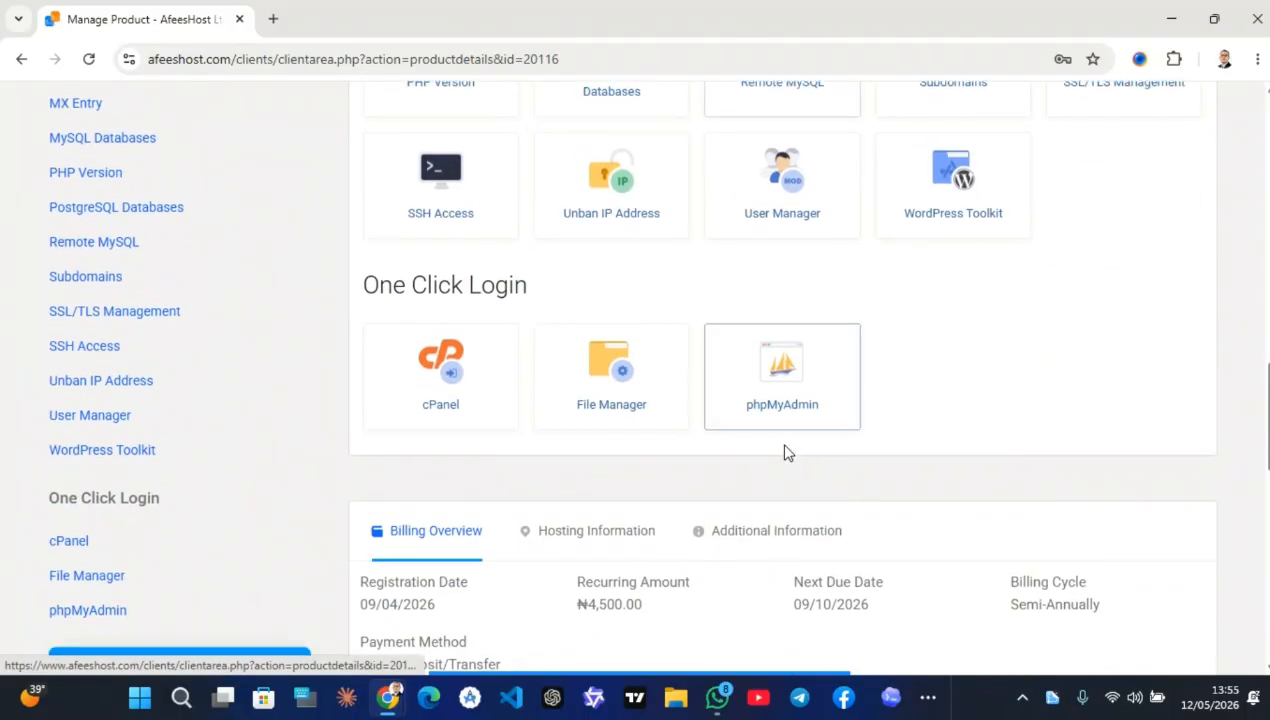
Log in to cPanel for the hosting account through the One Click Login cPanel tile
click(472, 367)
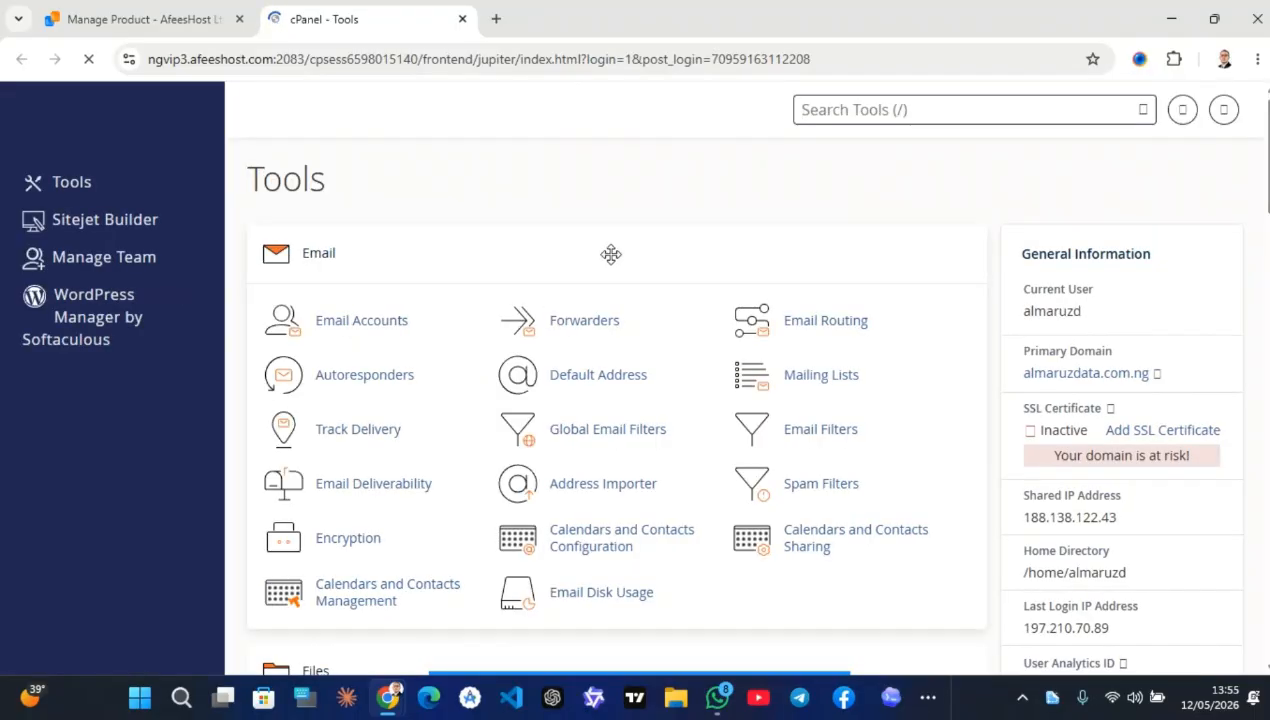
scroll(503, 337, down, 1)
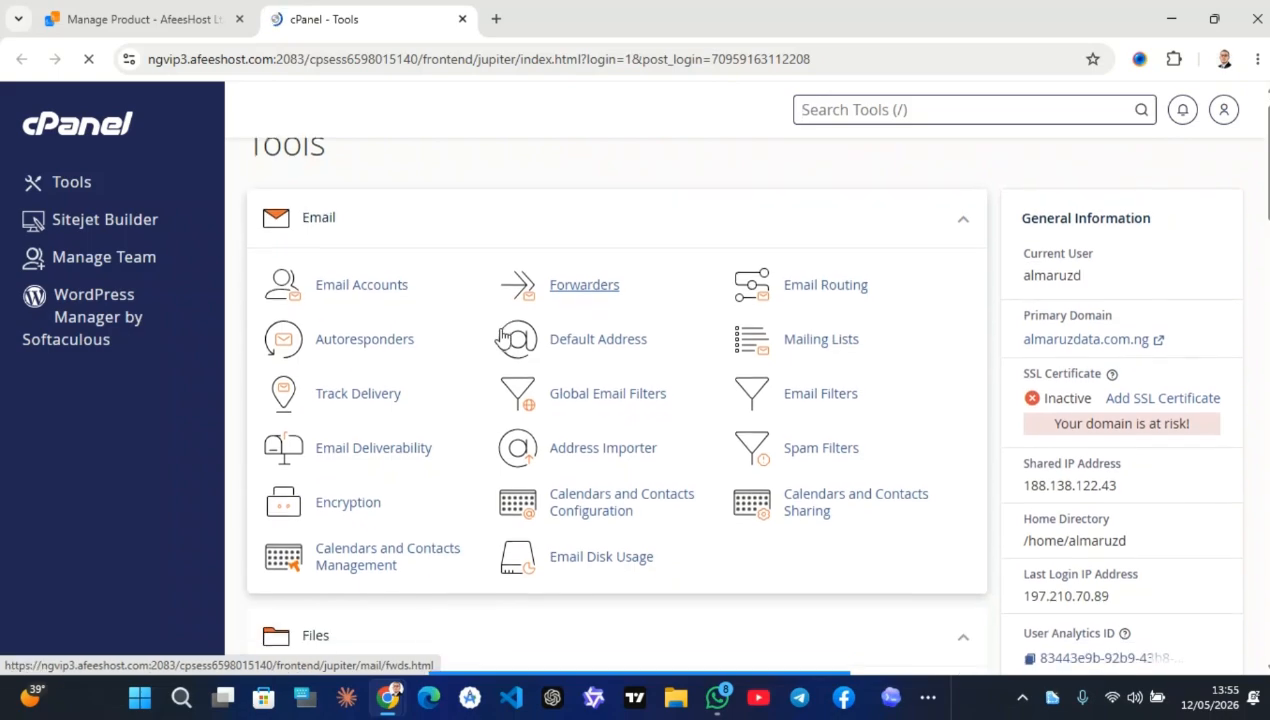
scroll(503, 337, down, 2)
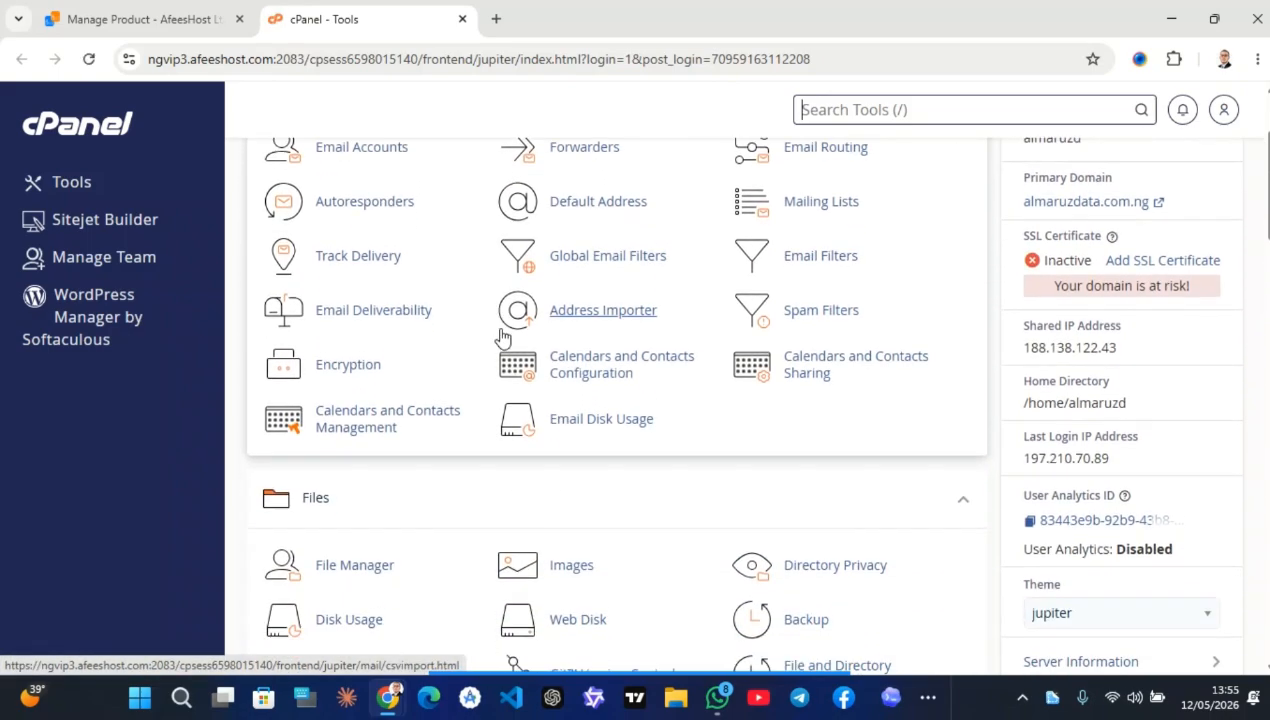
scroll(434, 398, up, 3)
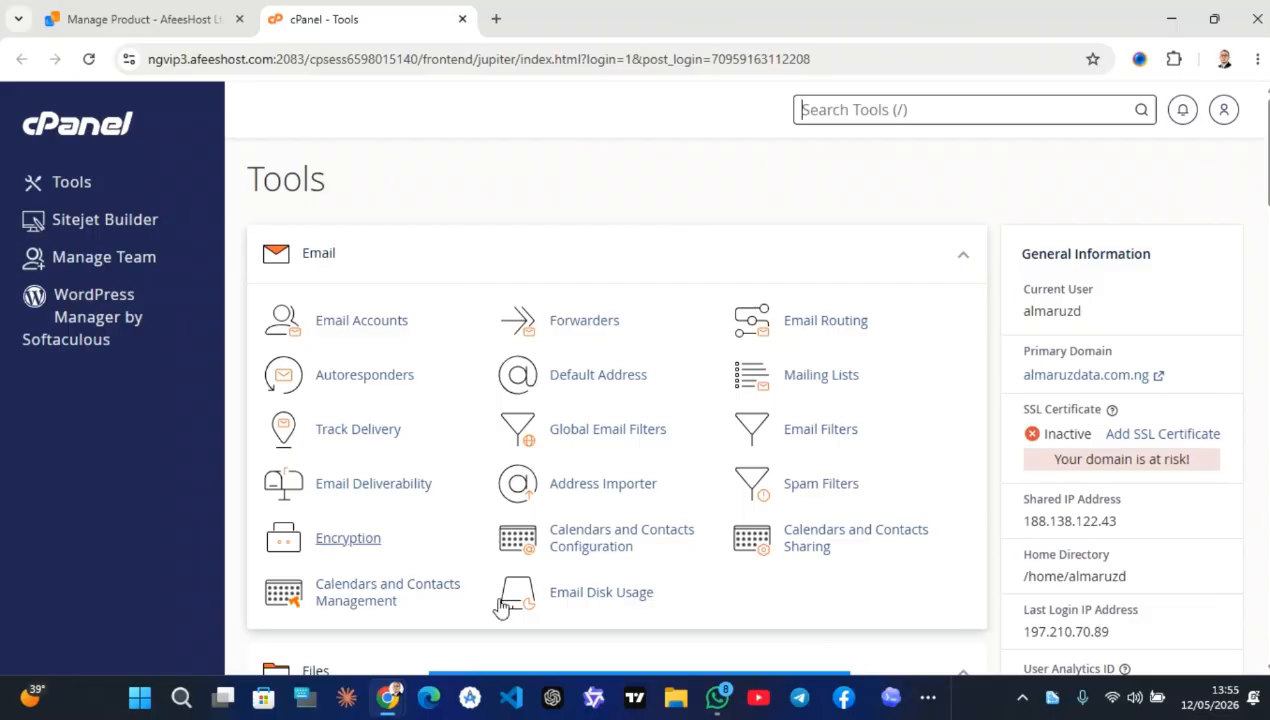
mouse_move(572, 674)
click(751, 648)
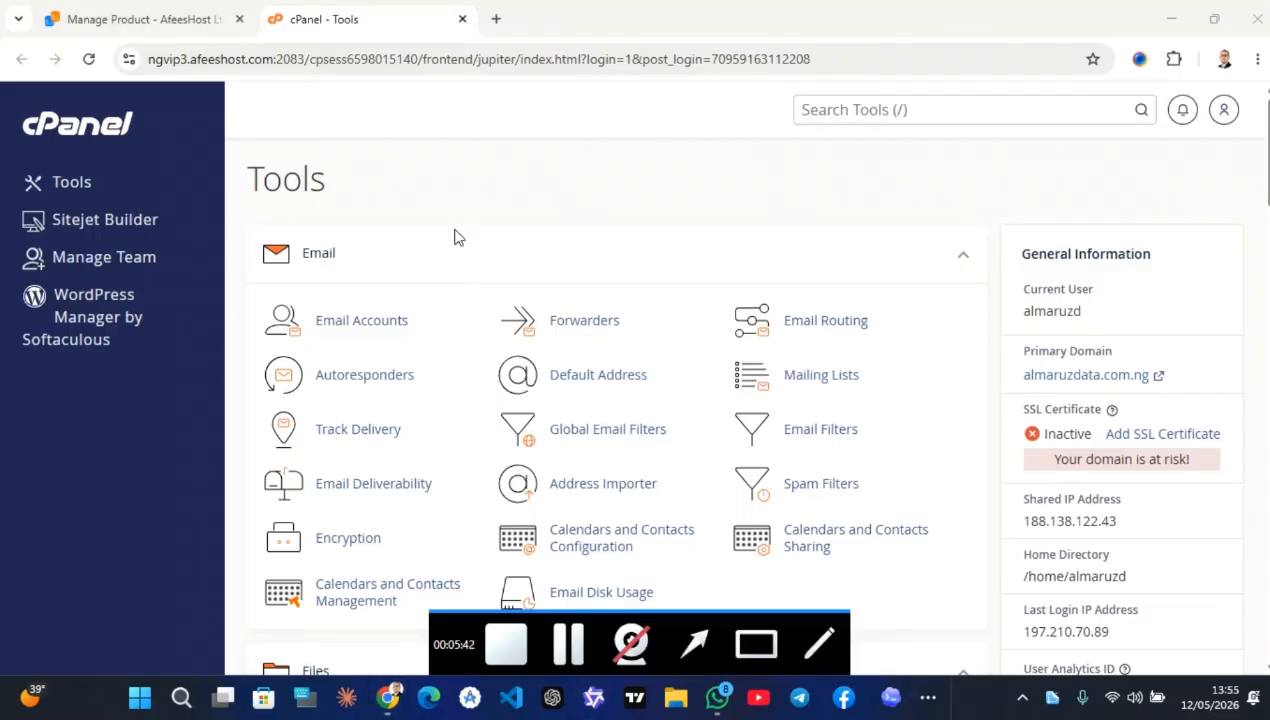
Scroll down the cPanel Tools page past the Email, Files and Databases sections
drag(478, 268, 216, 350)
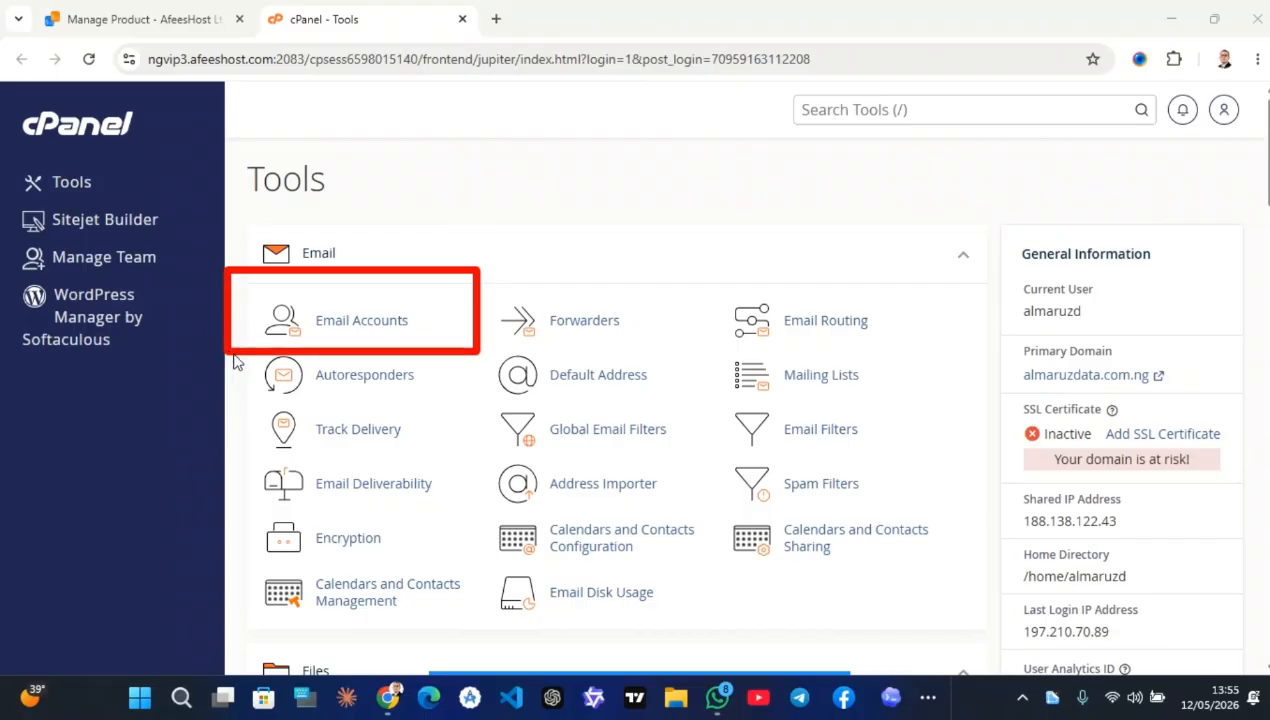
scroll(561, 638, down, 4)
scroll(561, 640, down, 1)
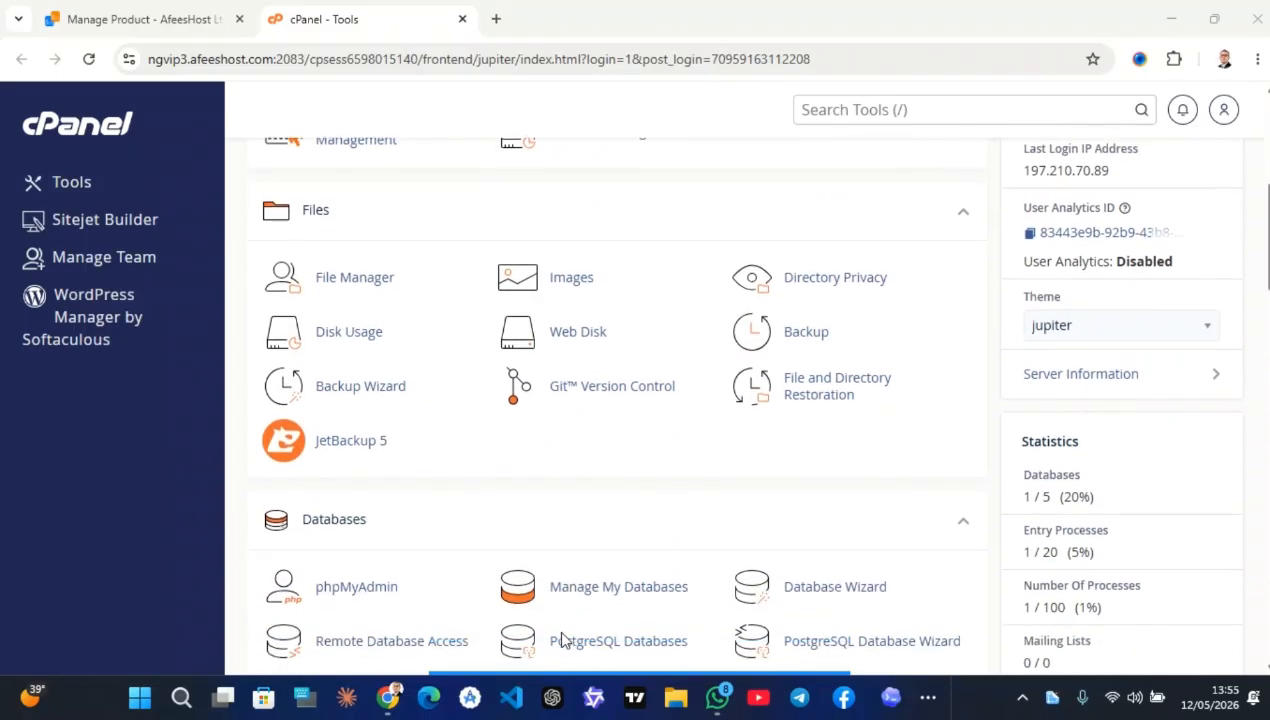
mouse_move(700, 675)
click(765, 643)
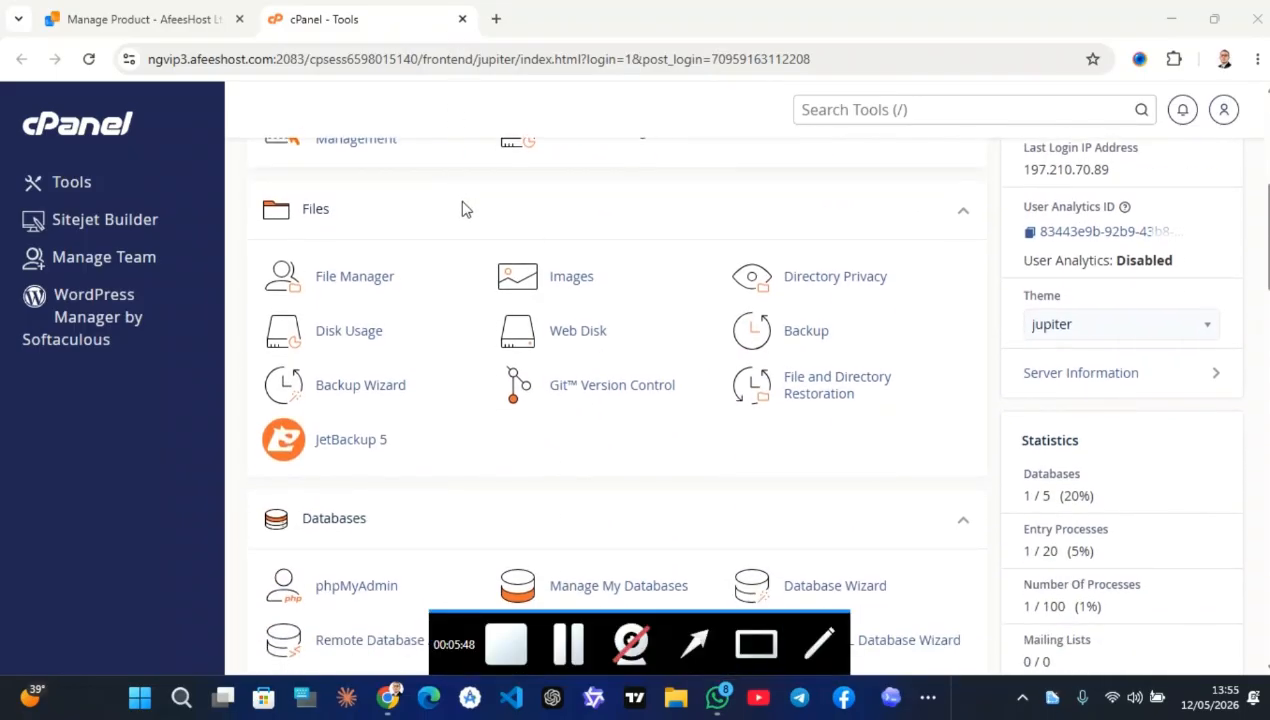
mouse_move(462, 208)
mouse_down()
mouse_move(397, 269)
mouse_move(236, 317)
mouse_up()
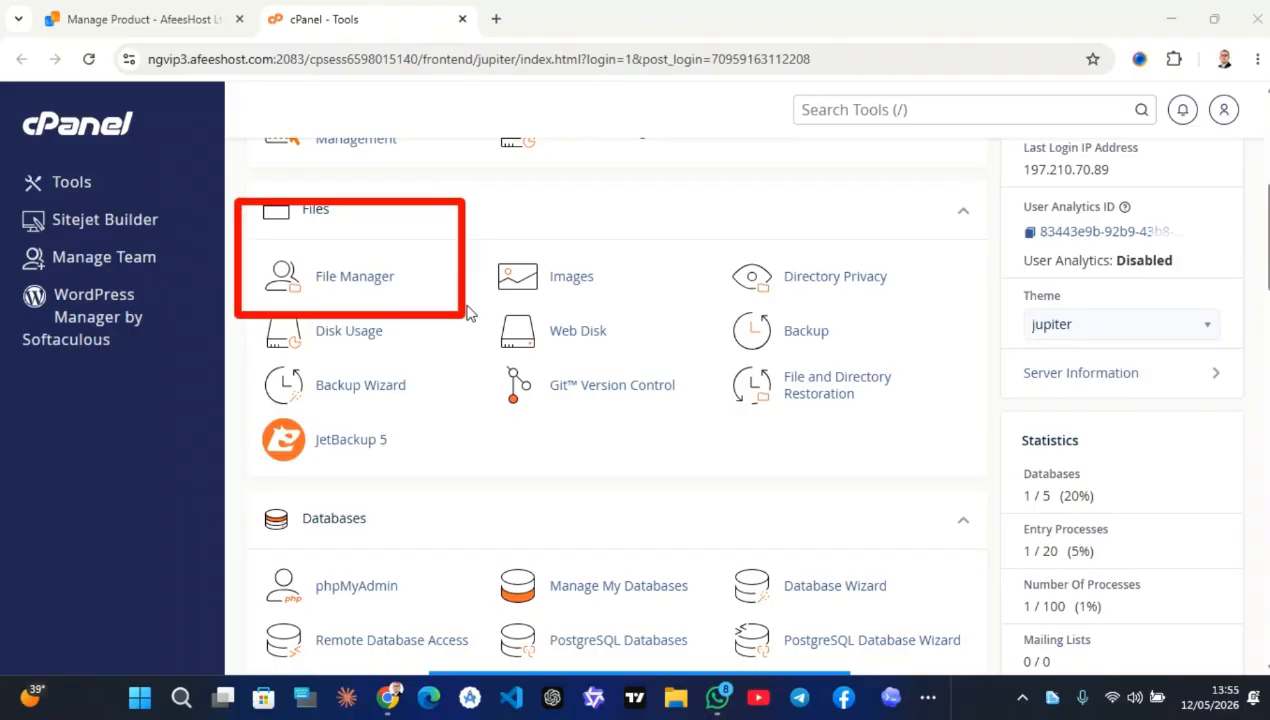
scroll(539, 400, down, 3)
mouse_move(757, 614)
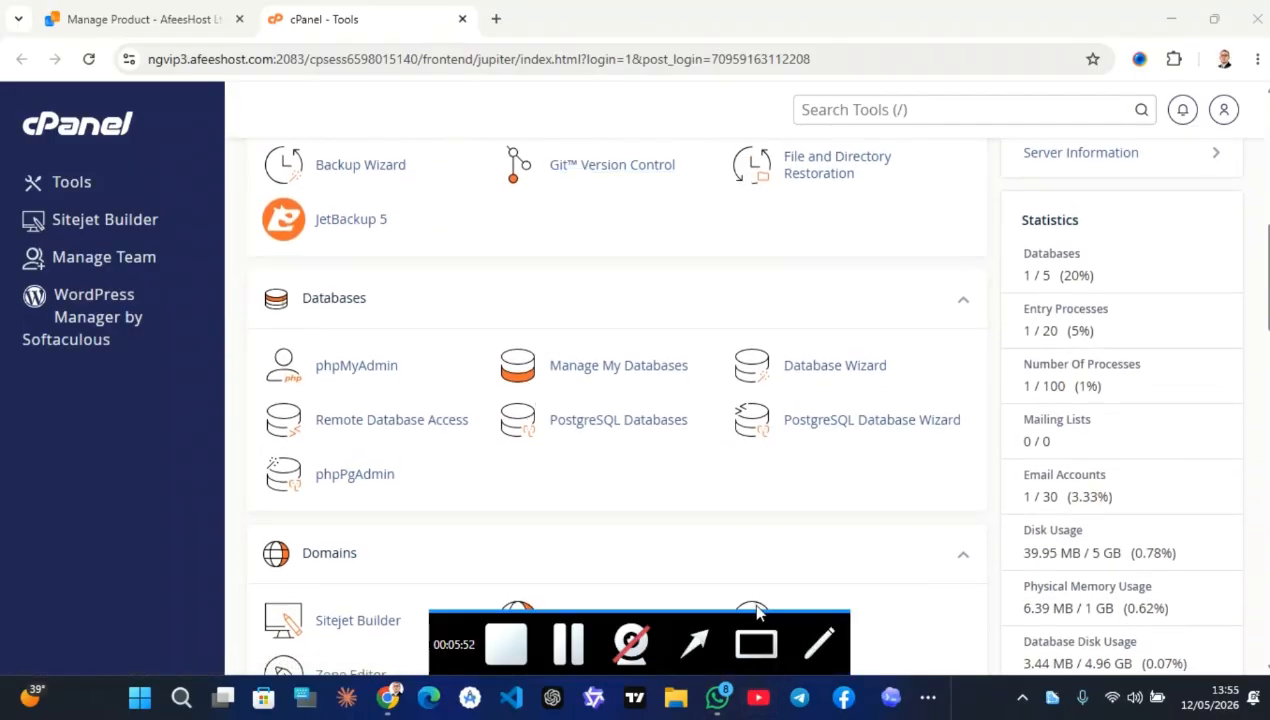
mouse_move(945, 320)
mouse_down()
mouse_move(731, 369)
mouse_move(308, 330)
mouse_up()
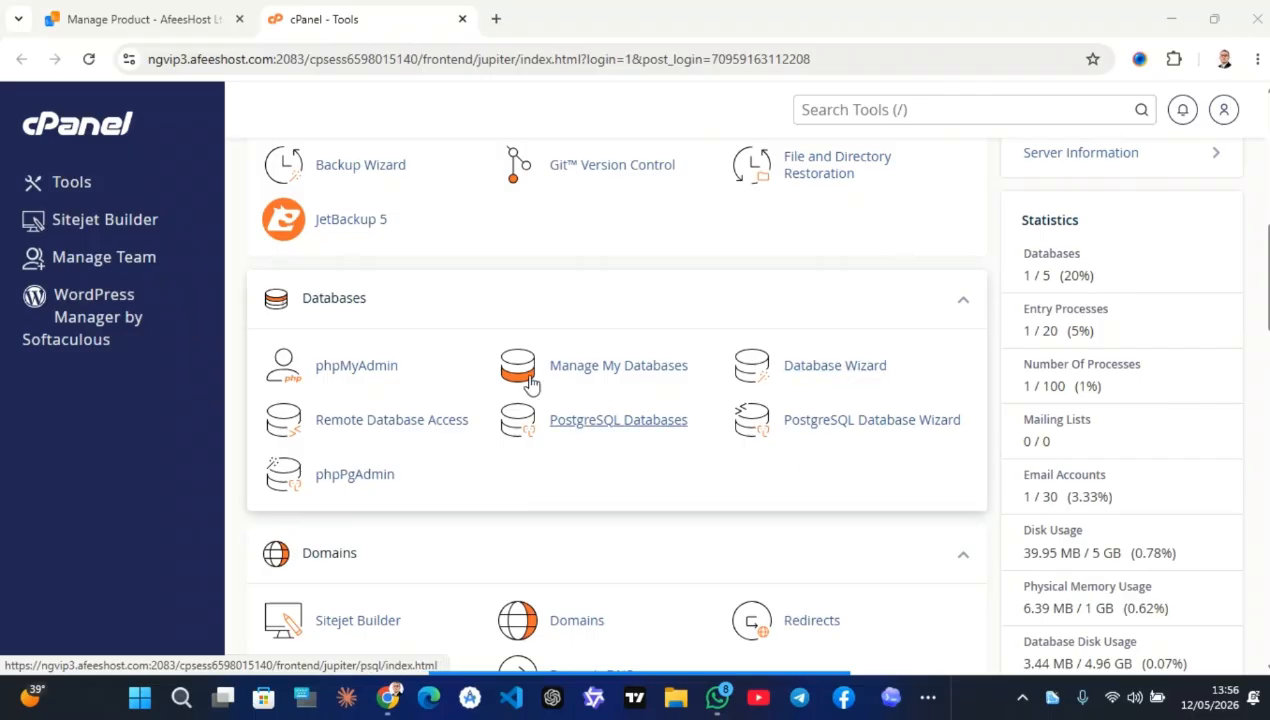
Scroll back up the cPanel Tools page to bring the Files section into view
scroll(438, 321, up, 4)
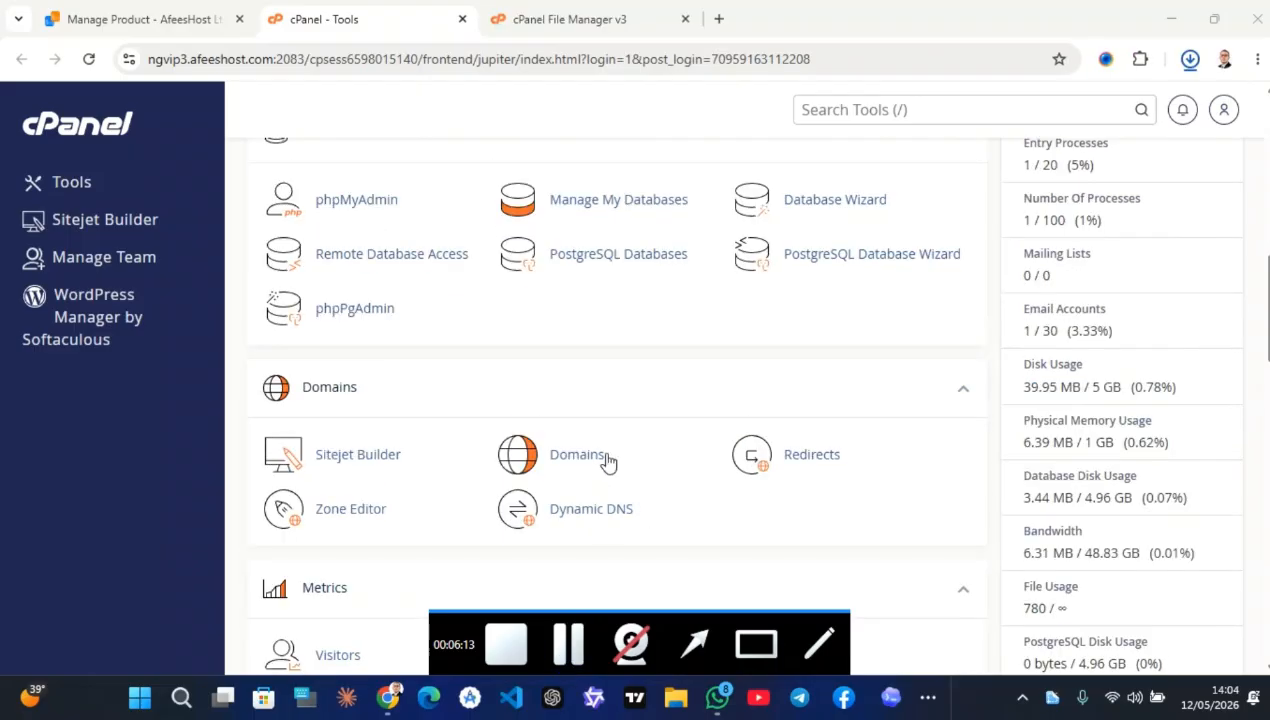
scroll(589, 383, up, 4)
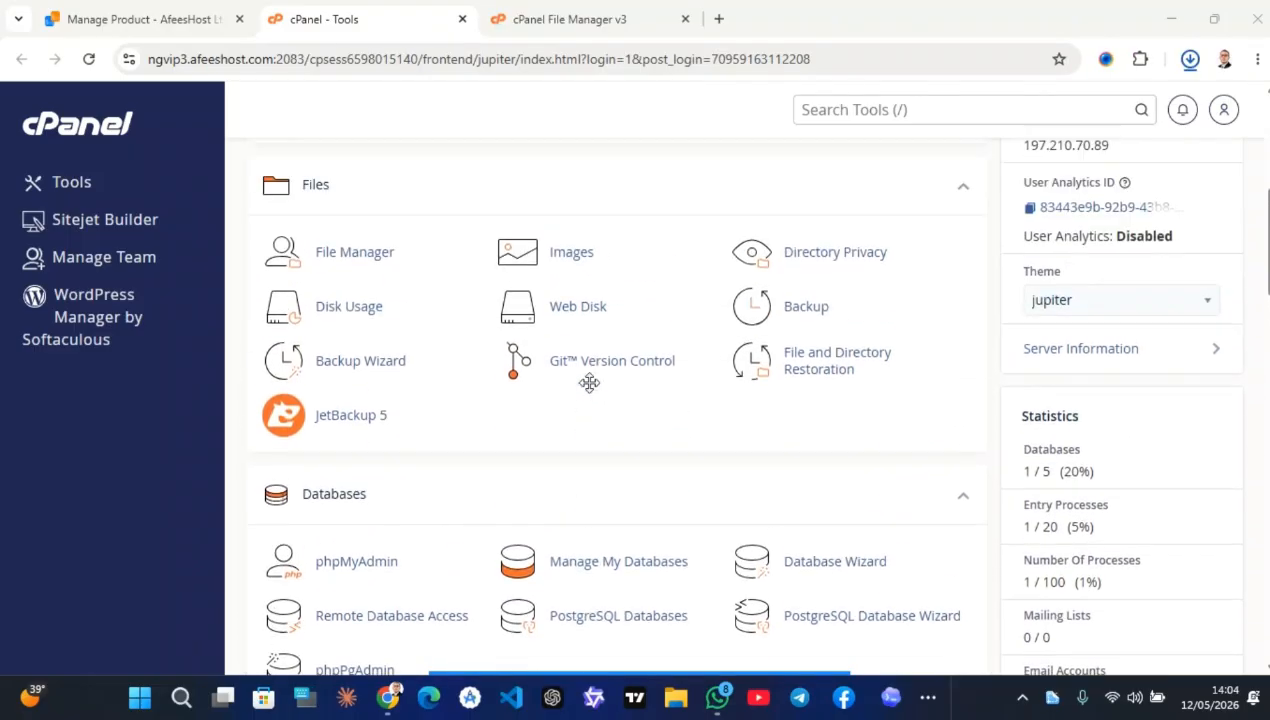
scroll(445, 431, up, 1)
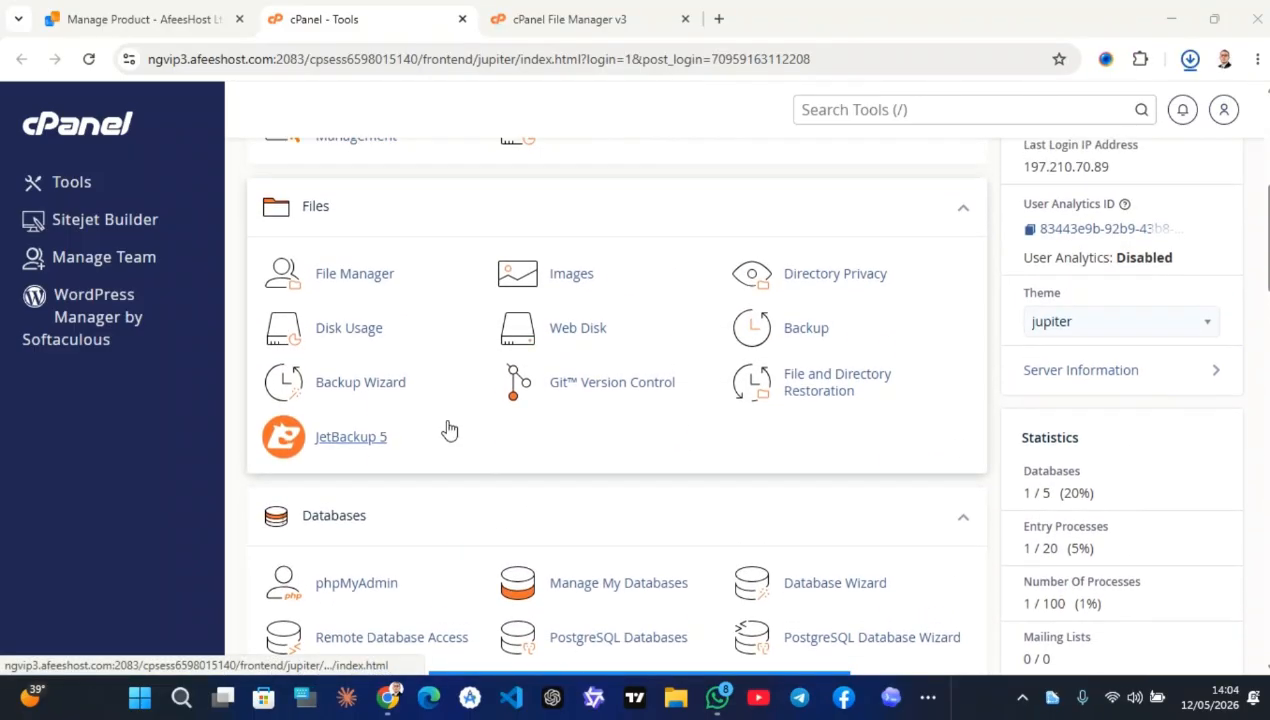
mouse_move(661, 673)
click(749, 644)
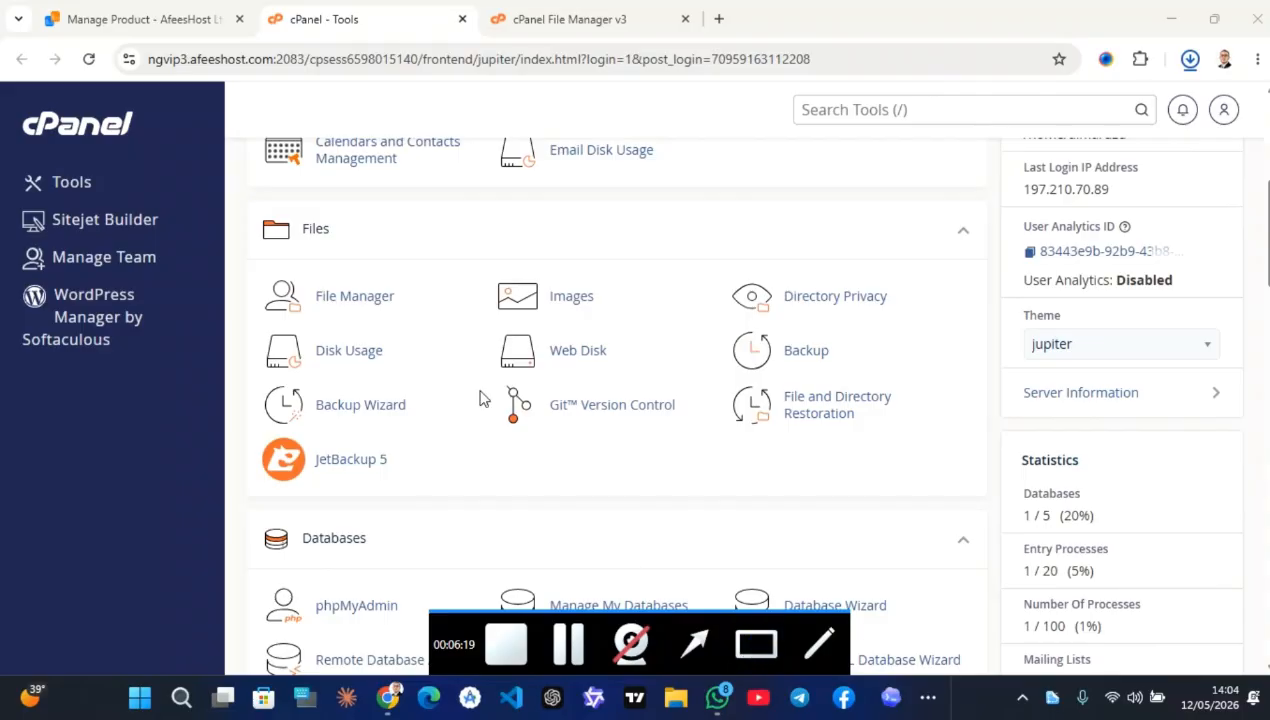
drag(444, 243, 247, 331)
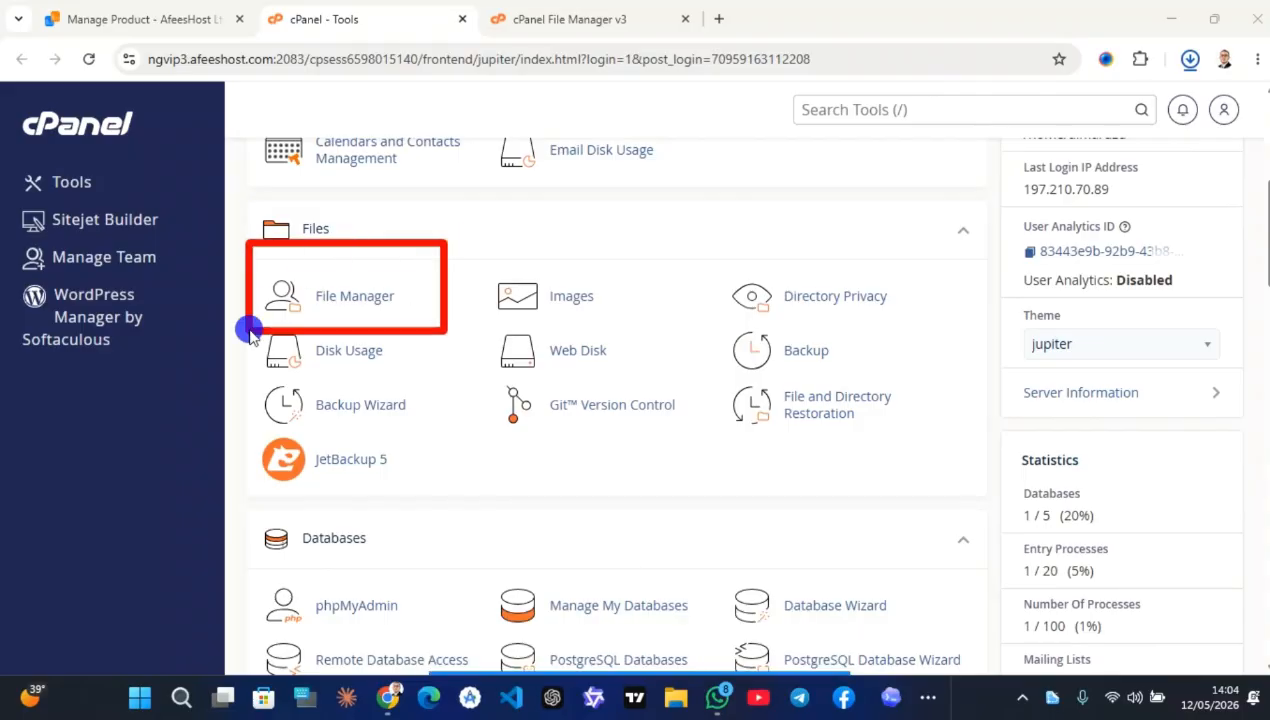
Open File Manager and upload BetaData-V2.0.zip from the computer into public_html
click(355, 300)
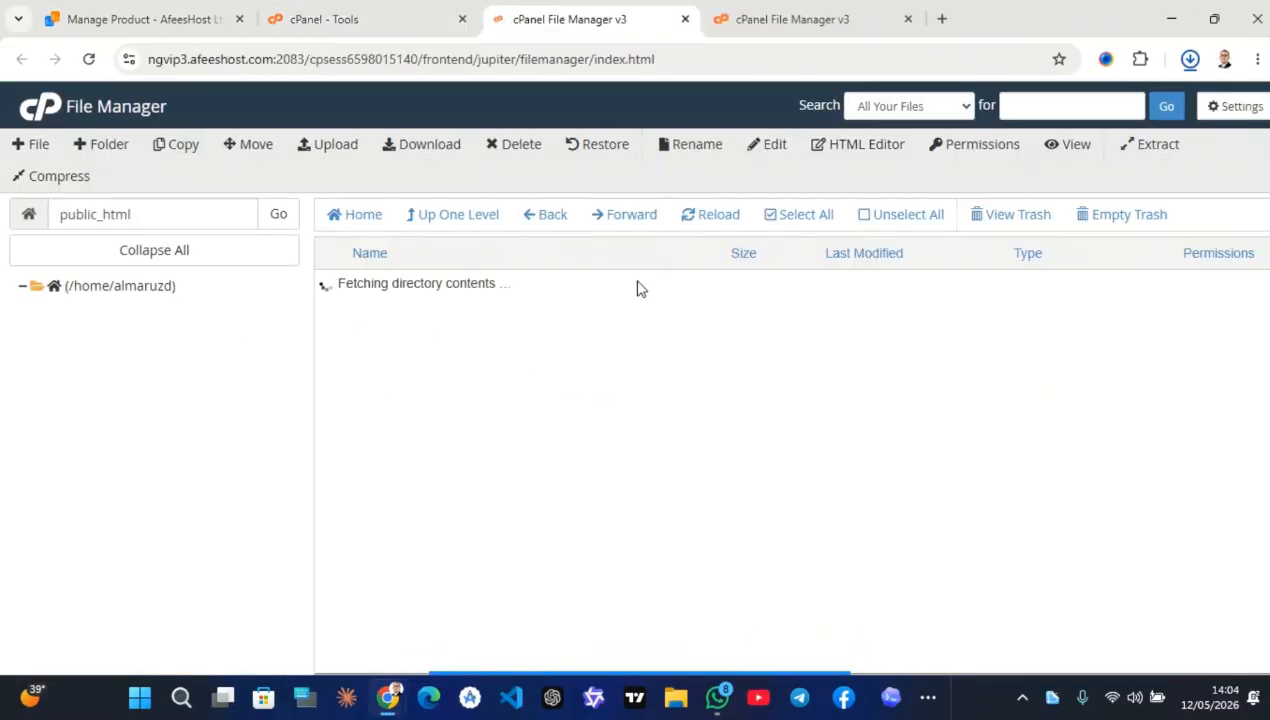
click(332, 148)
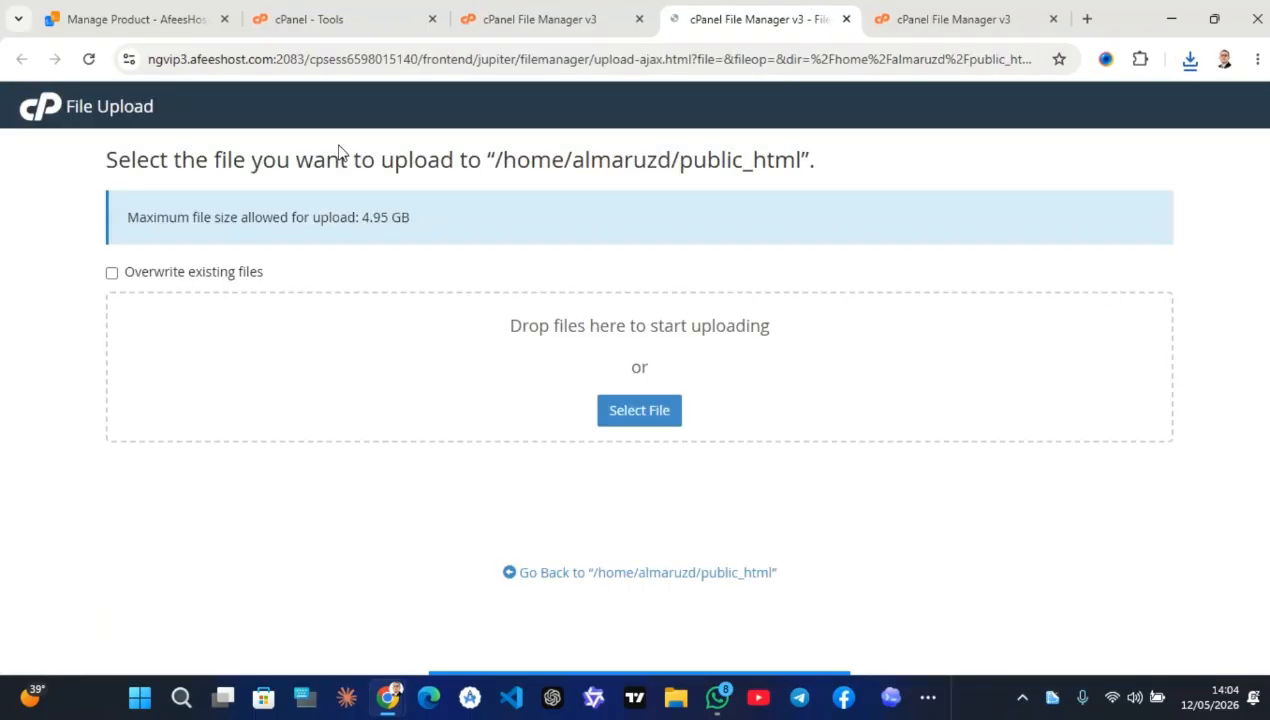
click(633, 414)
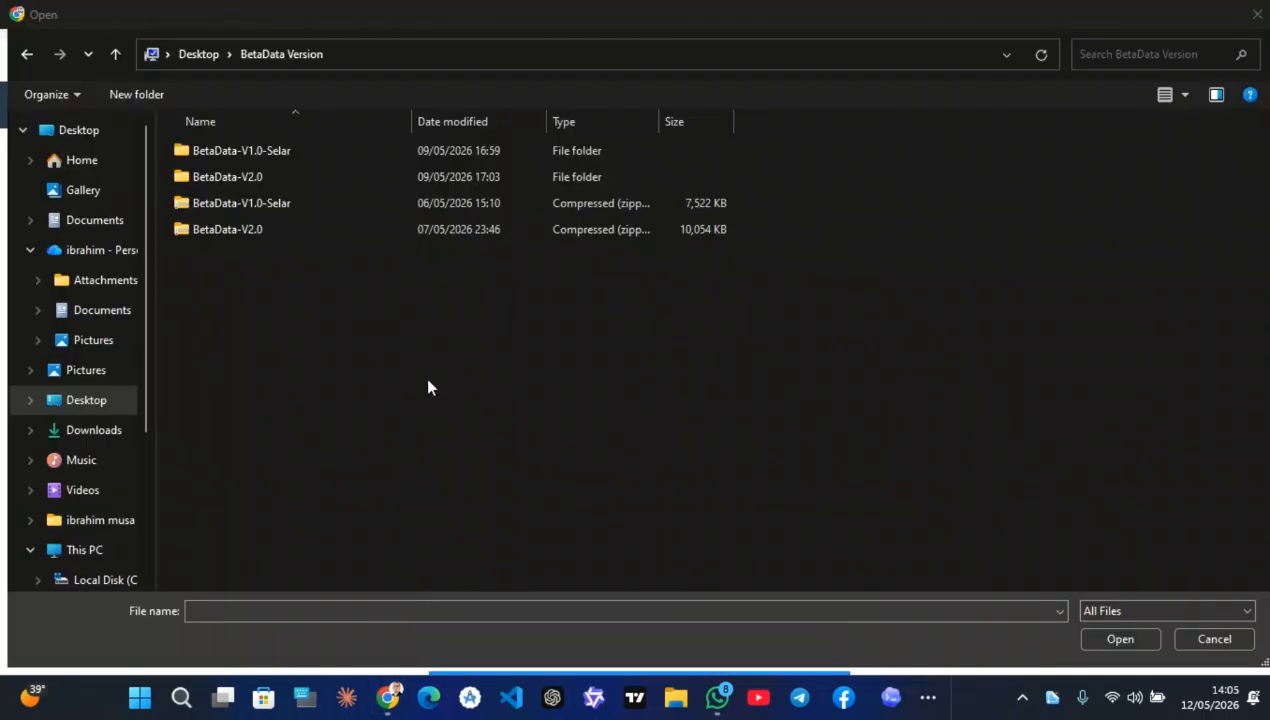
click(313, 230)
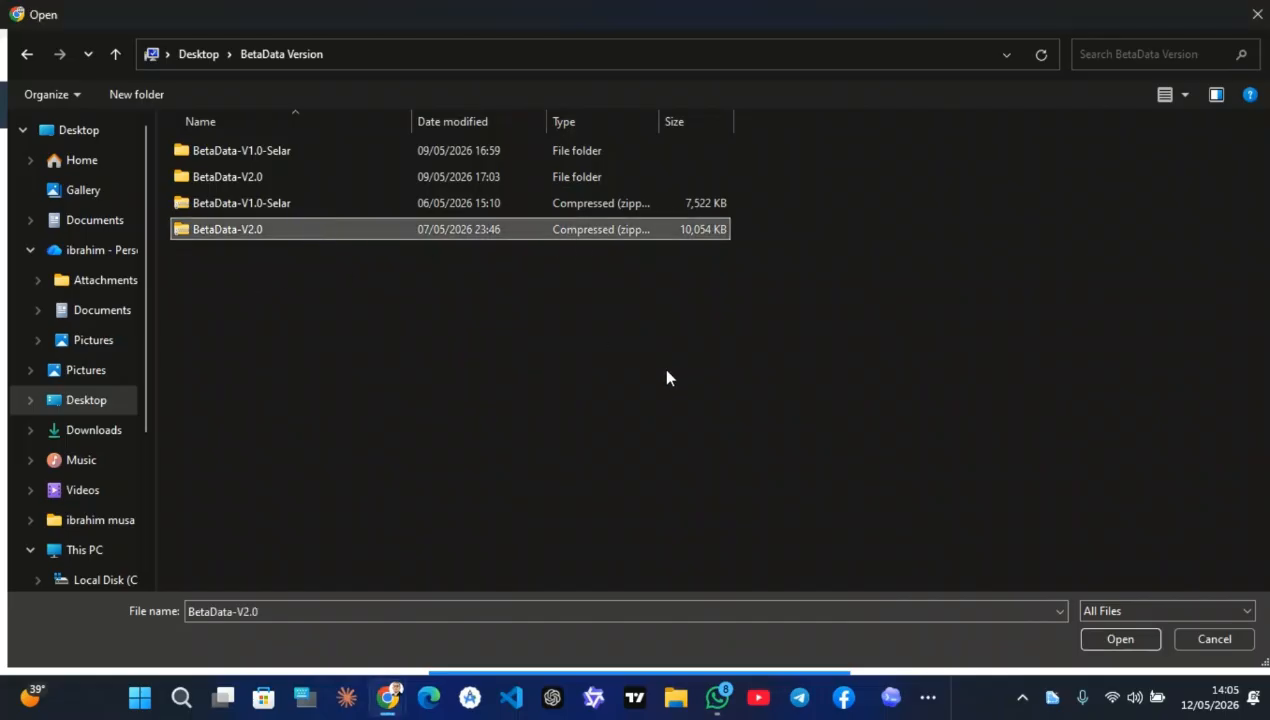
click(1118, 638)
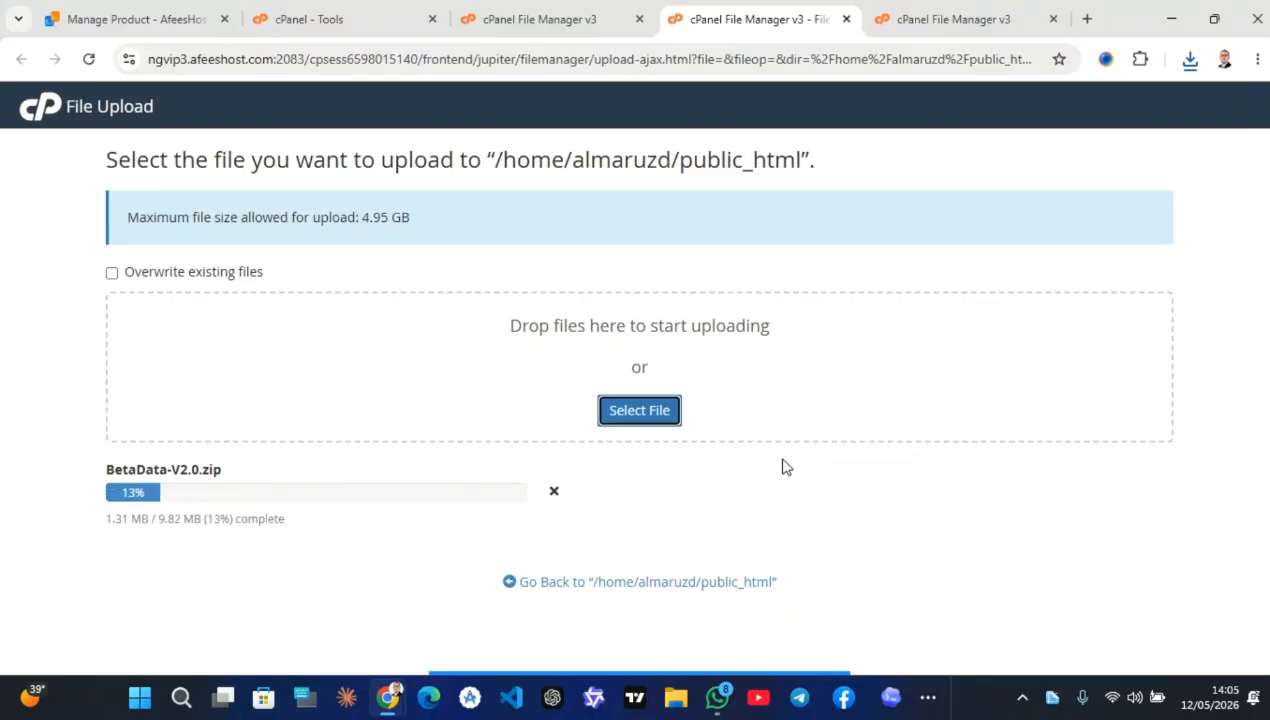
Once the upload hits 100%, go back to the public_html listing and close the extra tab
mouse_move(608, 668)
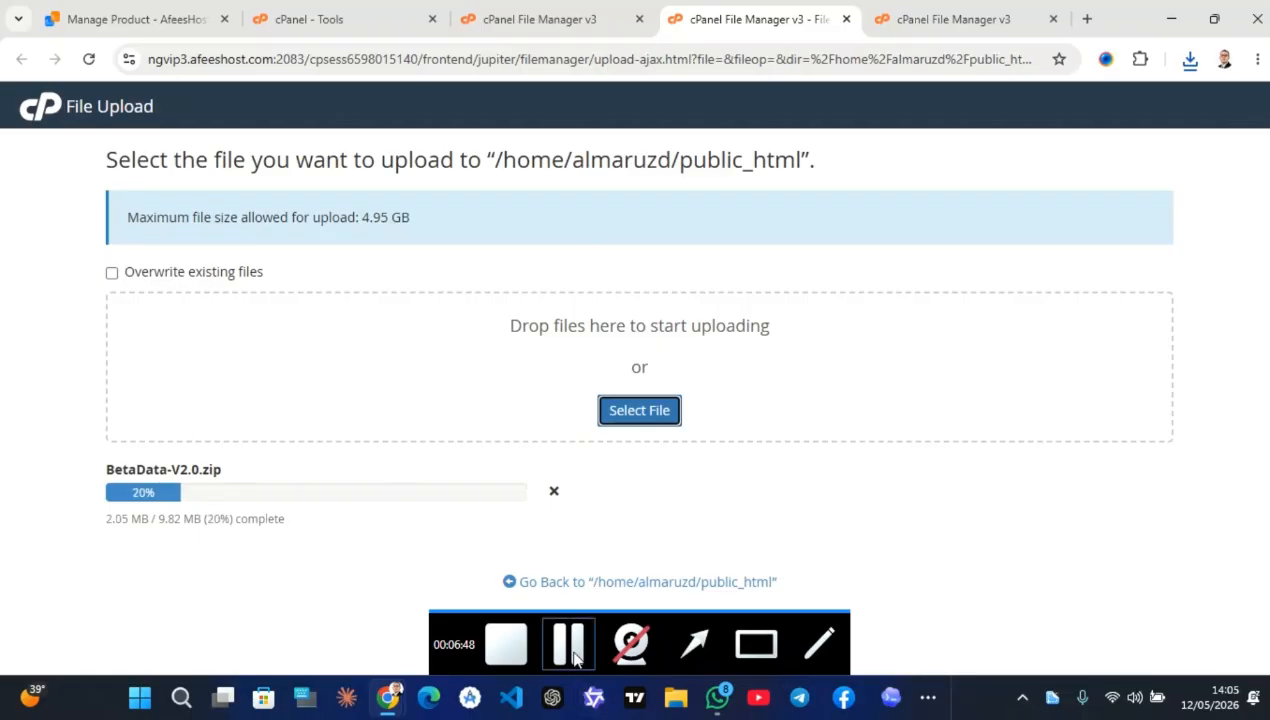
click(570, 645)
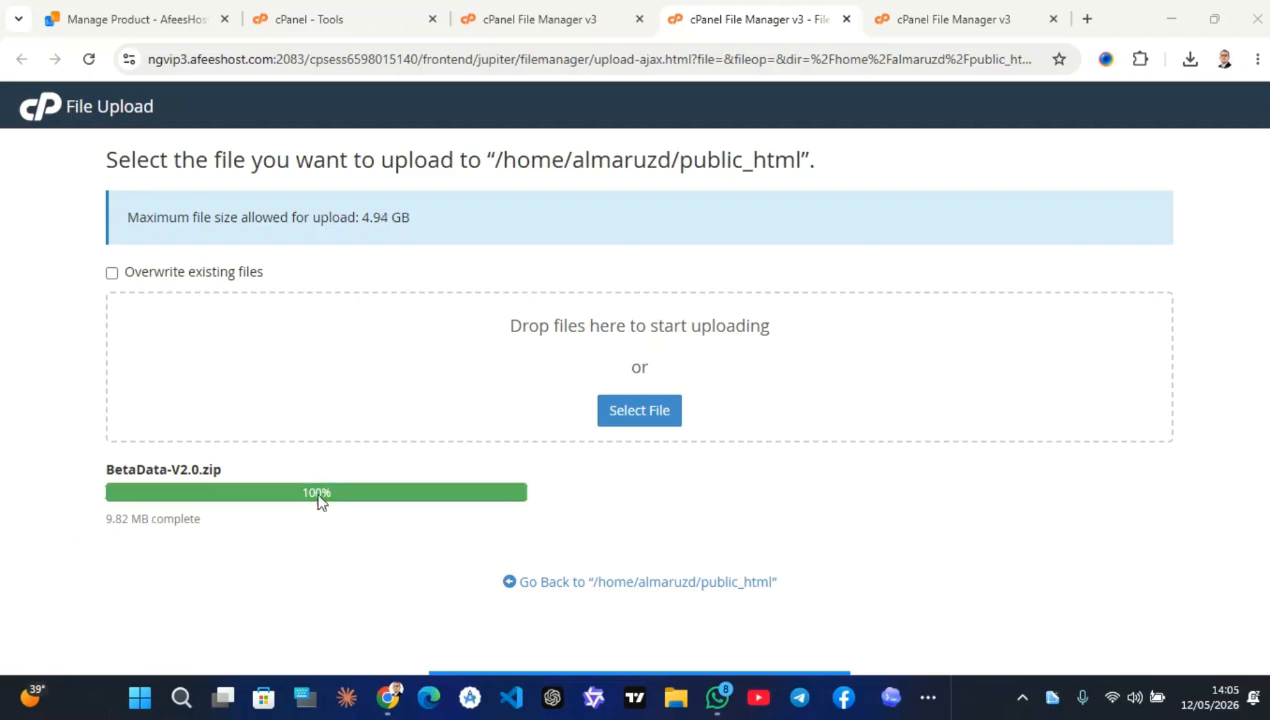
drag(99, 514, 414, 527)
click(596, 582)
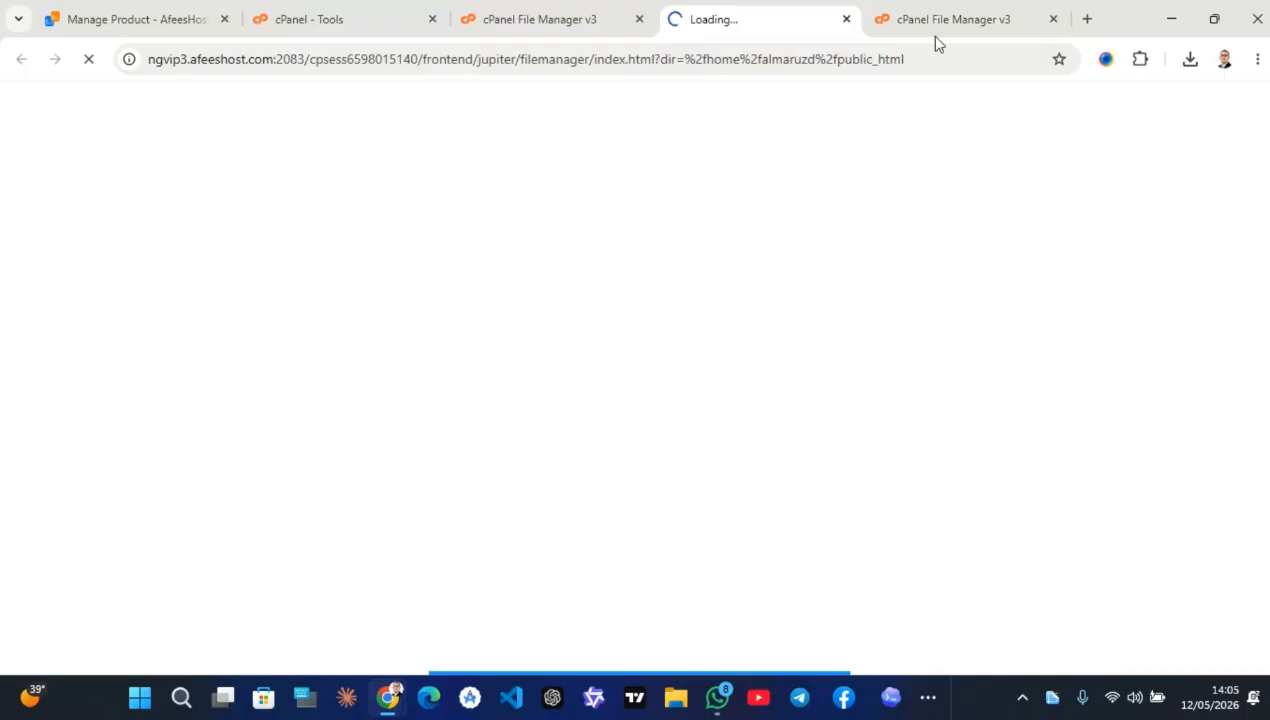
click(1053, 19)
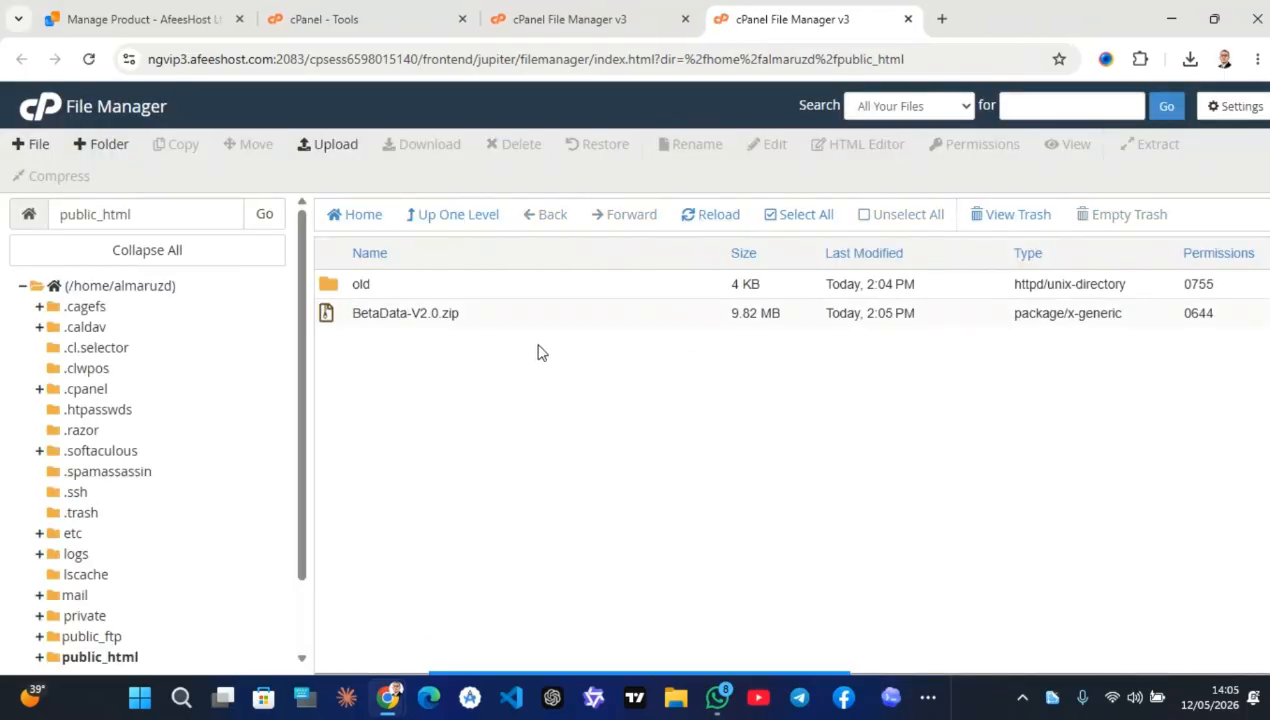
Extract the BetaData-V2.0.zip archive into public_html
click(487, 323)
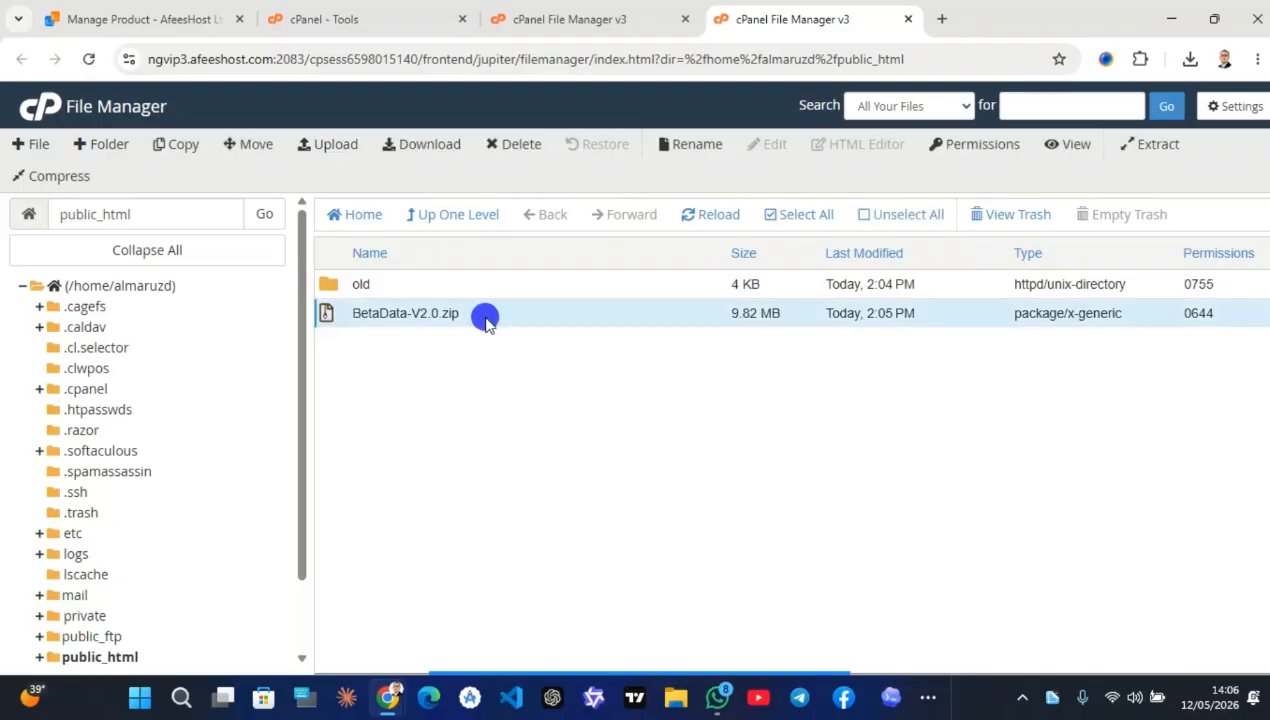
right_click(487, 323)
right_click(485, 323)
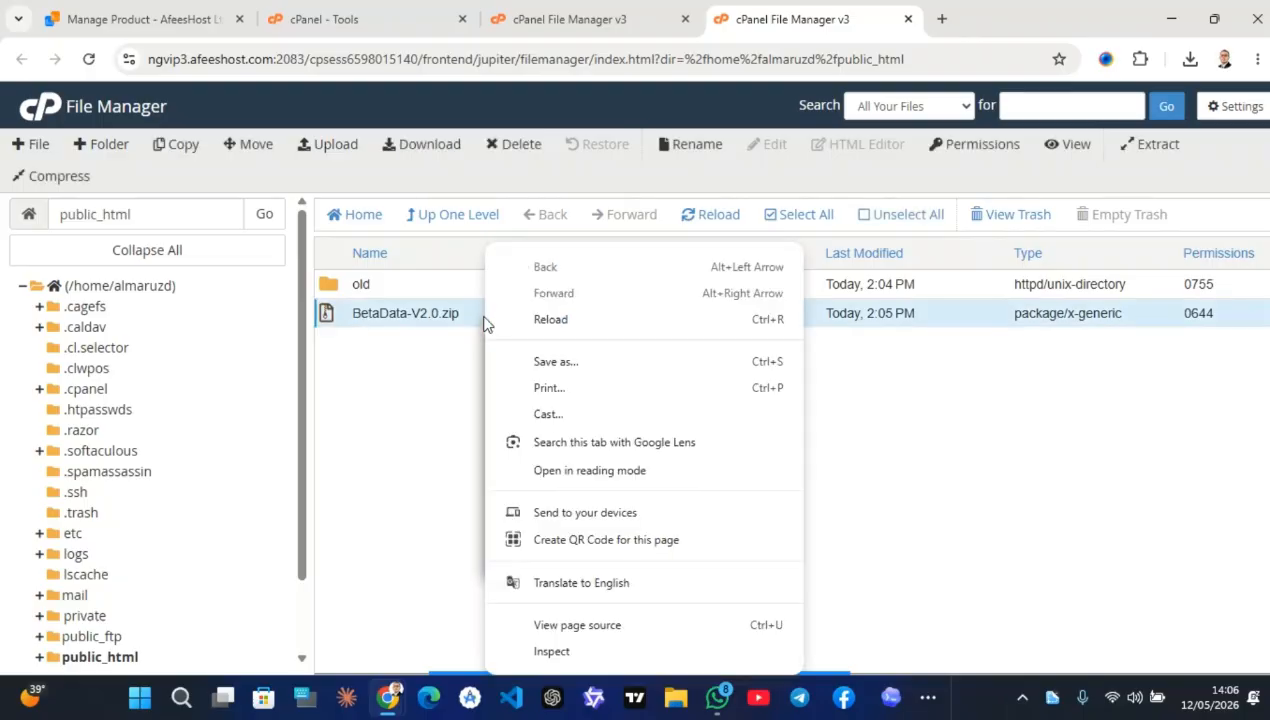
click(483, 323)
right_click(478, 323)
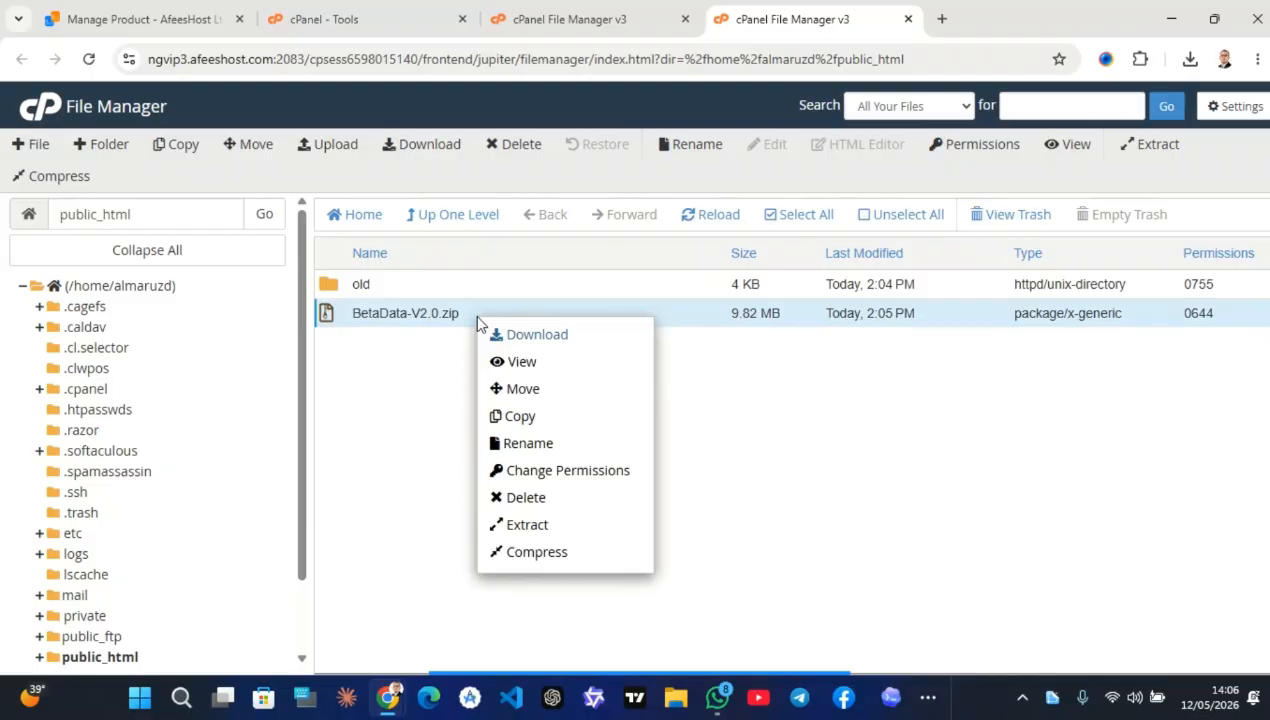
click(548, 525)
click(792, 473)
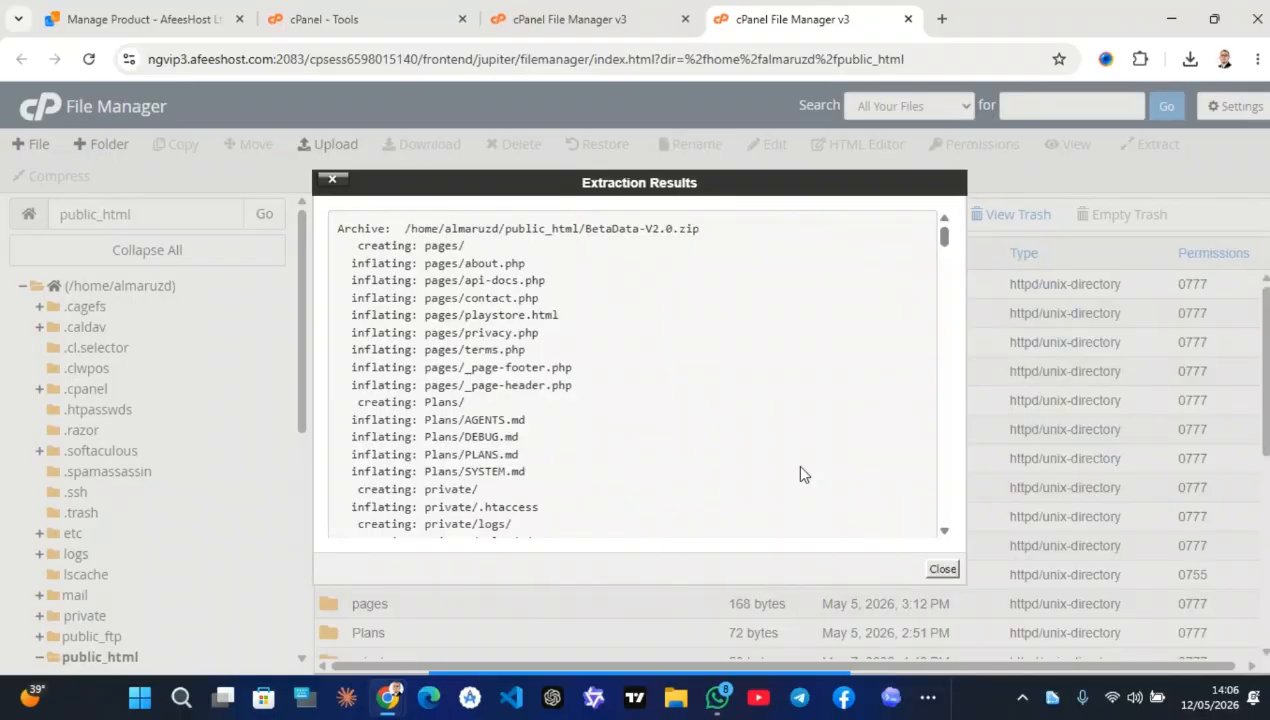
Close the extraction results and look over the extracted public_html folders
click(936, 575)
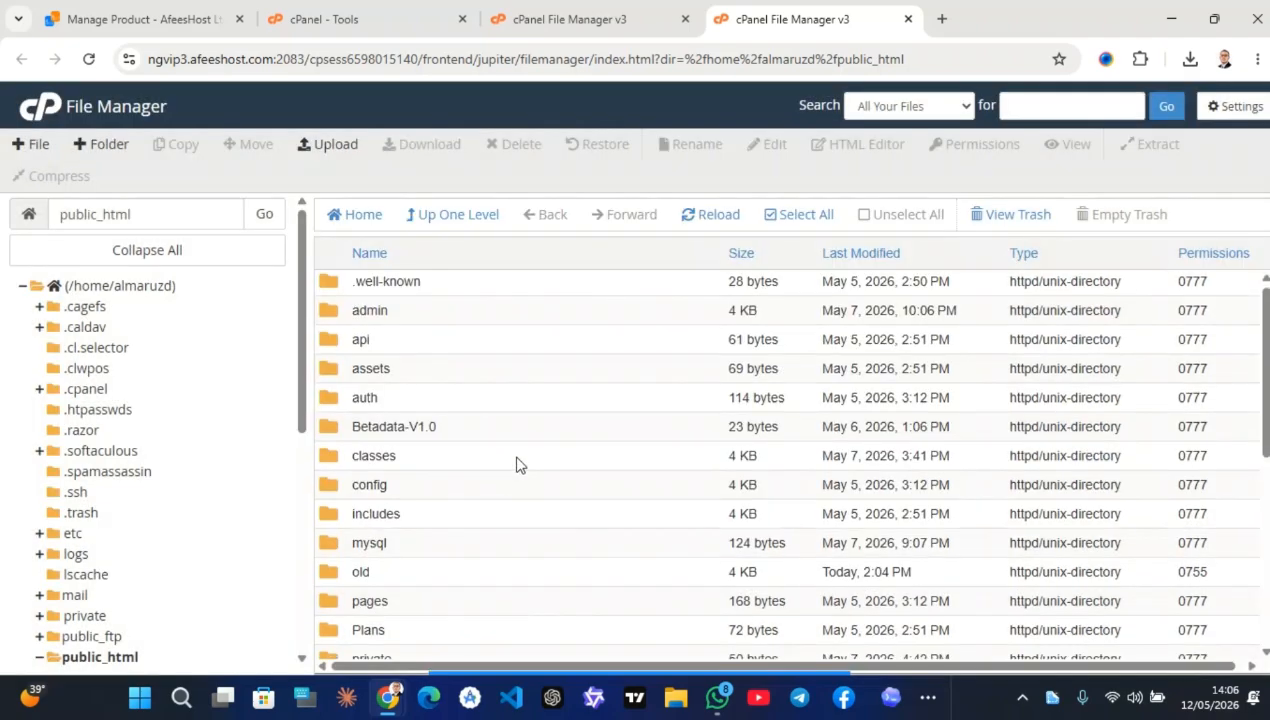
scroll(518, 464, down, 3)
scroll(518, 464, down, 2)
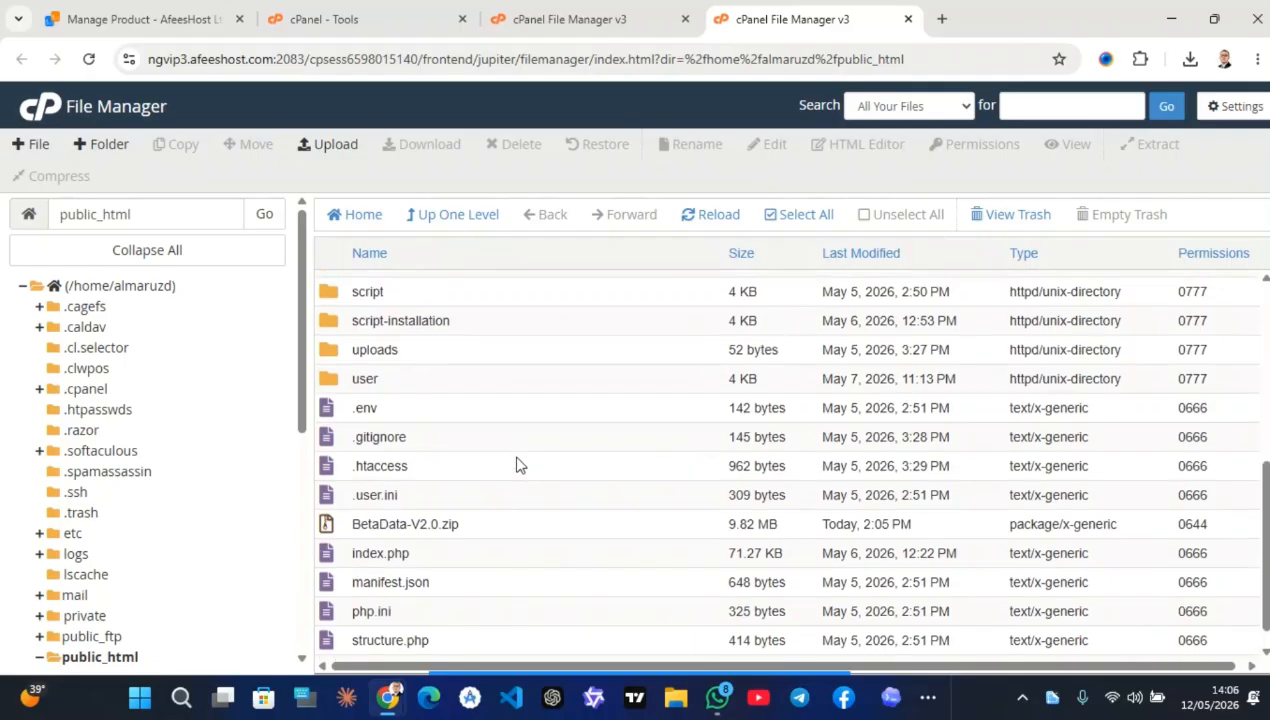
scroll(518, 464, up, 2)
scroll(518, 464, up, 1)
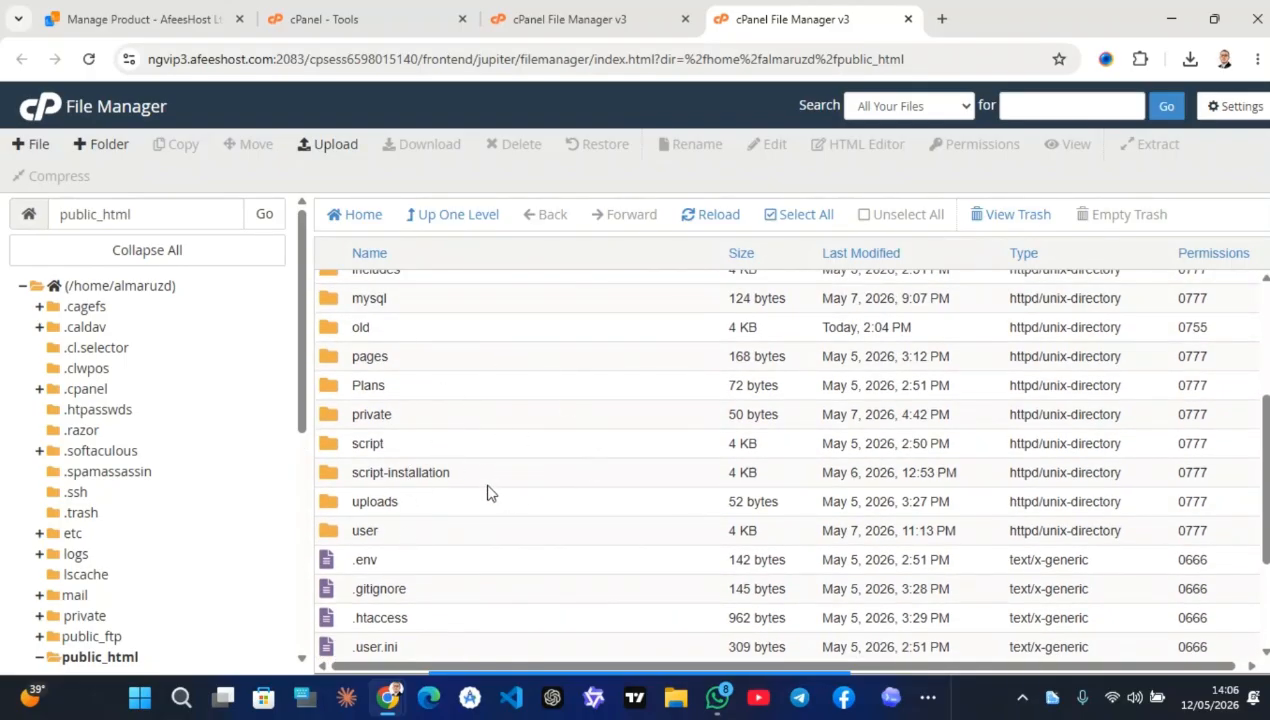
click(442, 471)
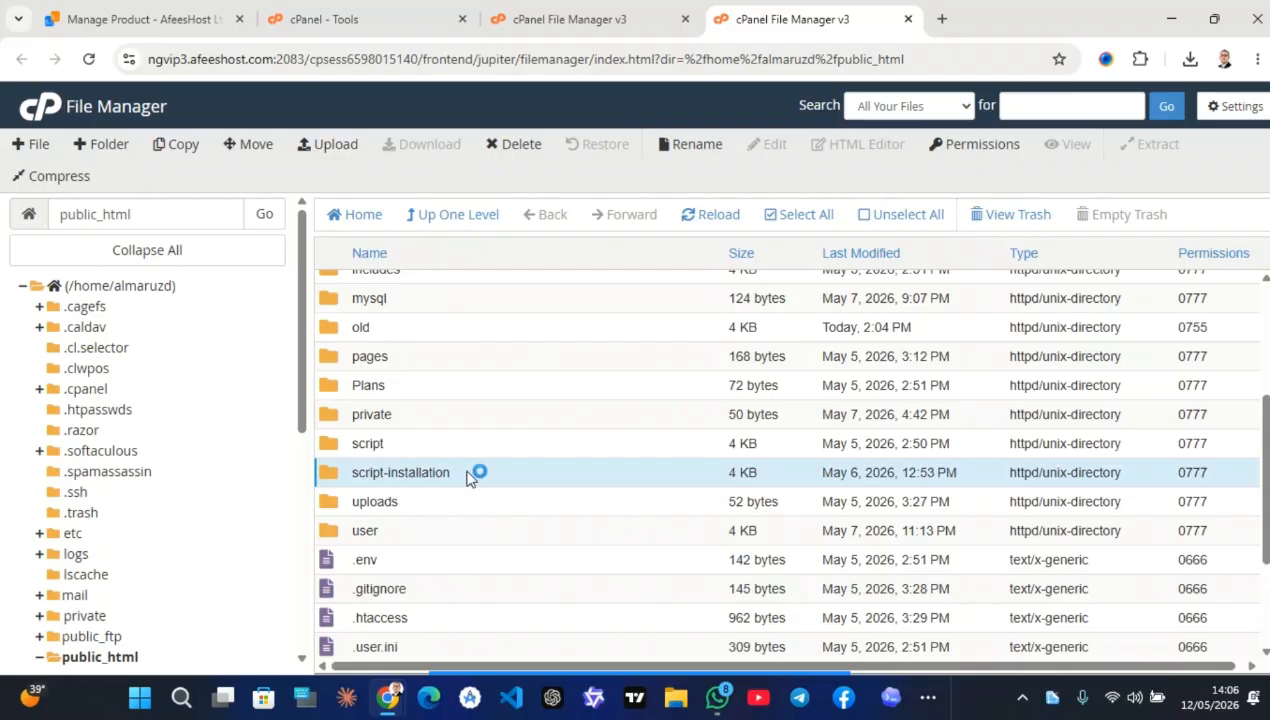
scroll(470, 477, up, 5)
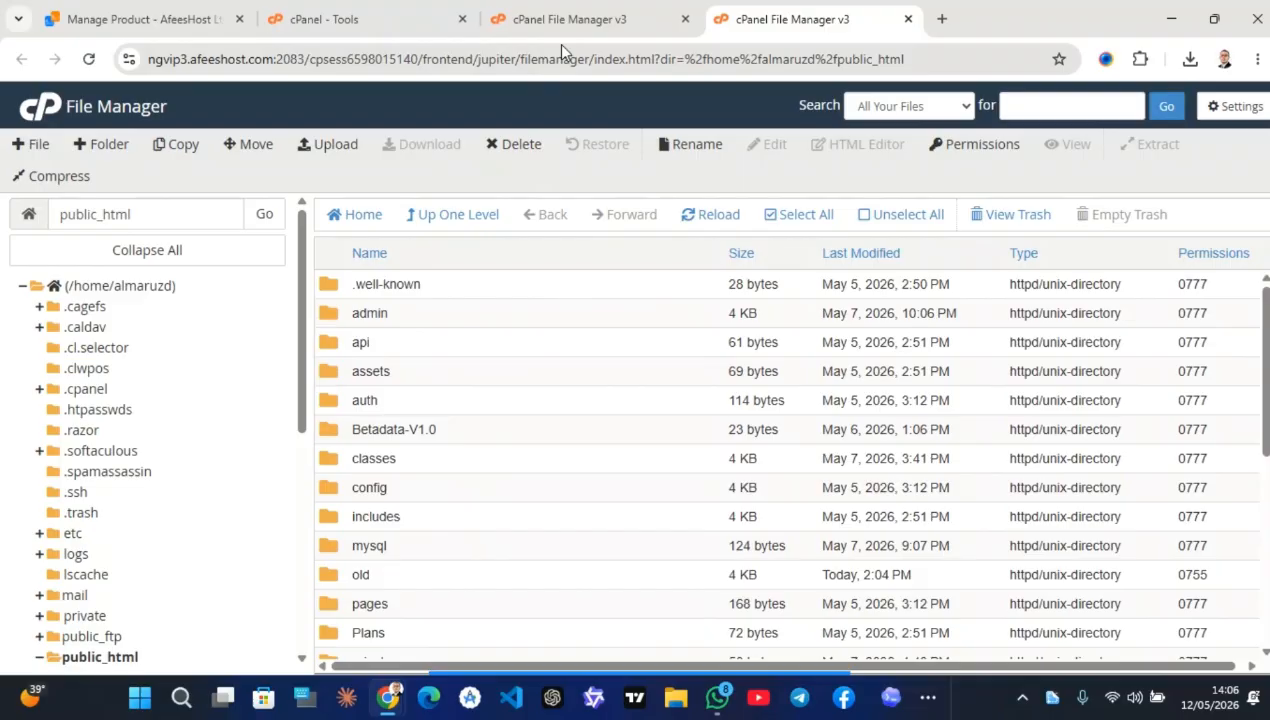
Download betadata_single_clean.sql from public_html/mysql, then return to the cPanel Tools Databases section
double_click(430, 542)
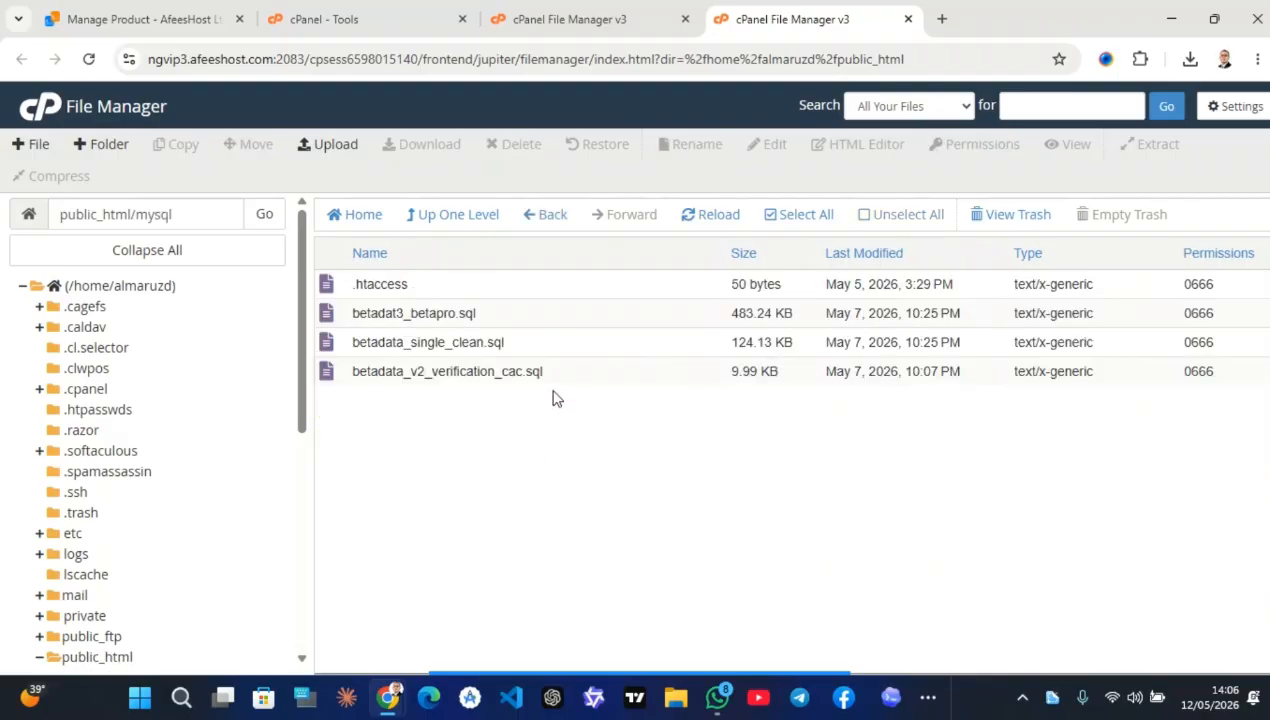
click(540, 350)
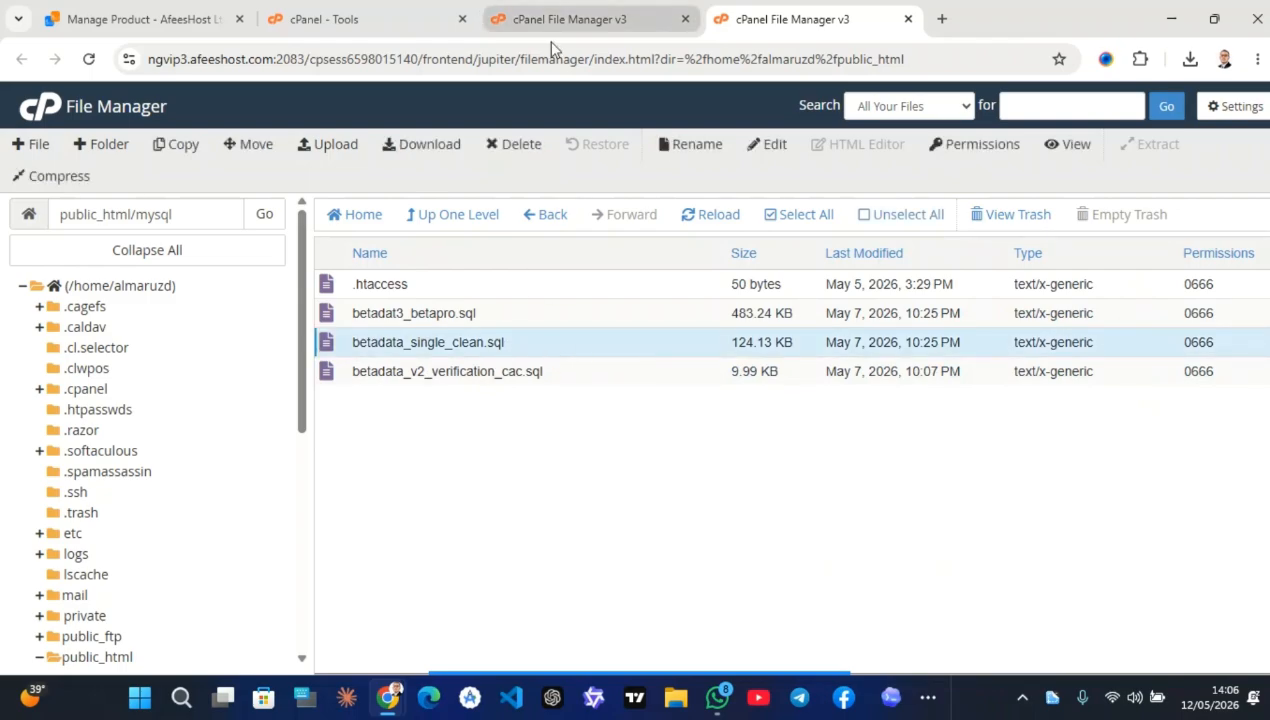
right_click(505, 344)
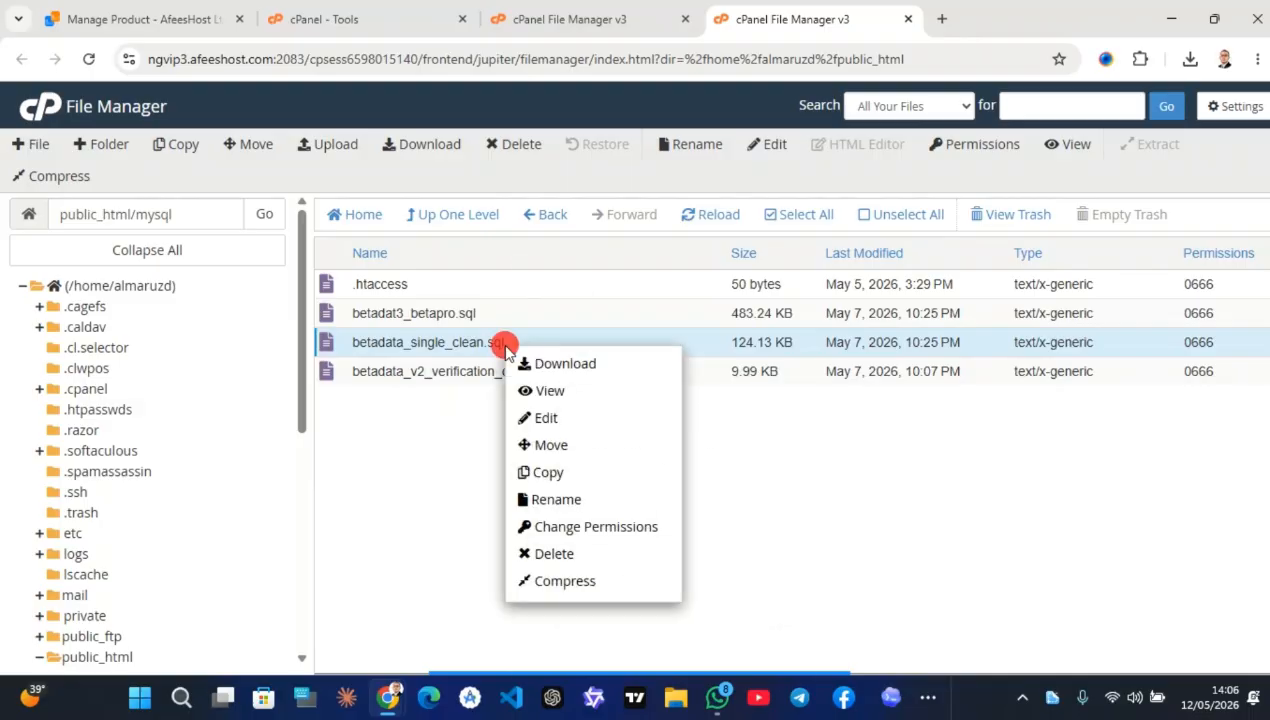
right_click(503, 345)
right_click(500, 343)
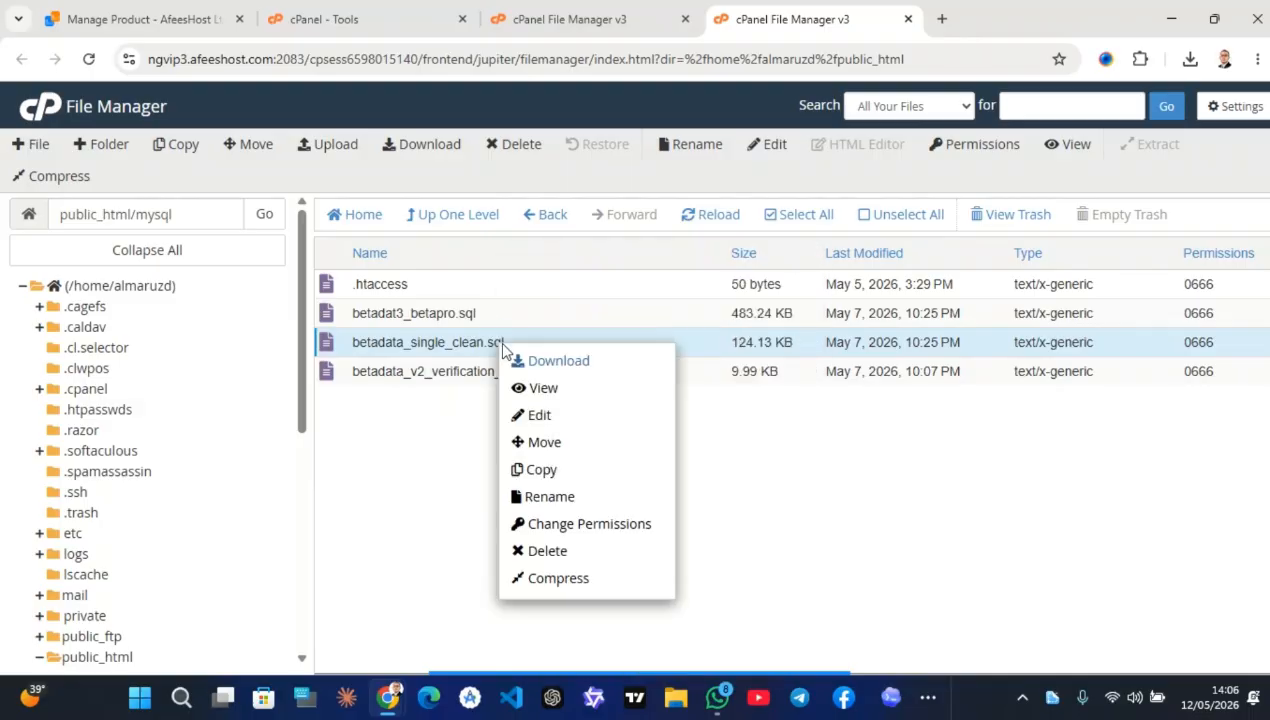
click(569, 360)
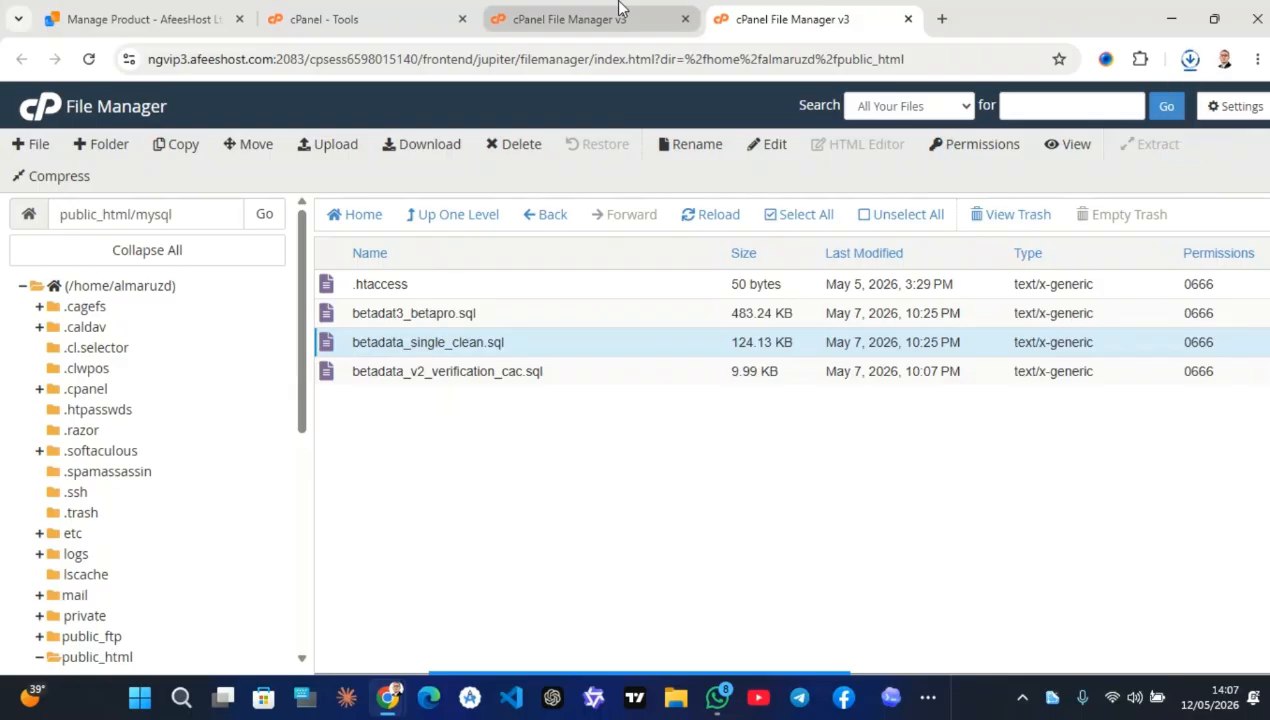
click(415, 15)
scroll(530, 516, down, 2)
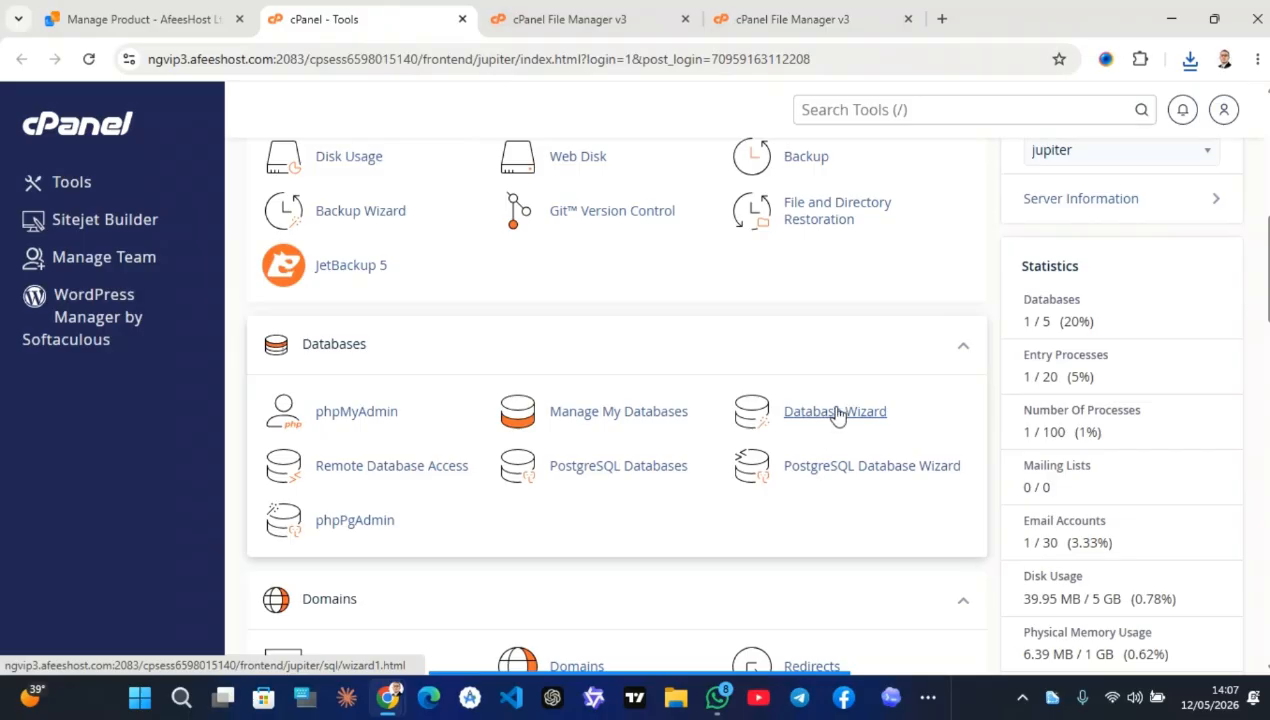
Create the almaruzd_new database with the Database Wizard
click(838, 415)
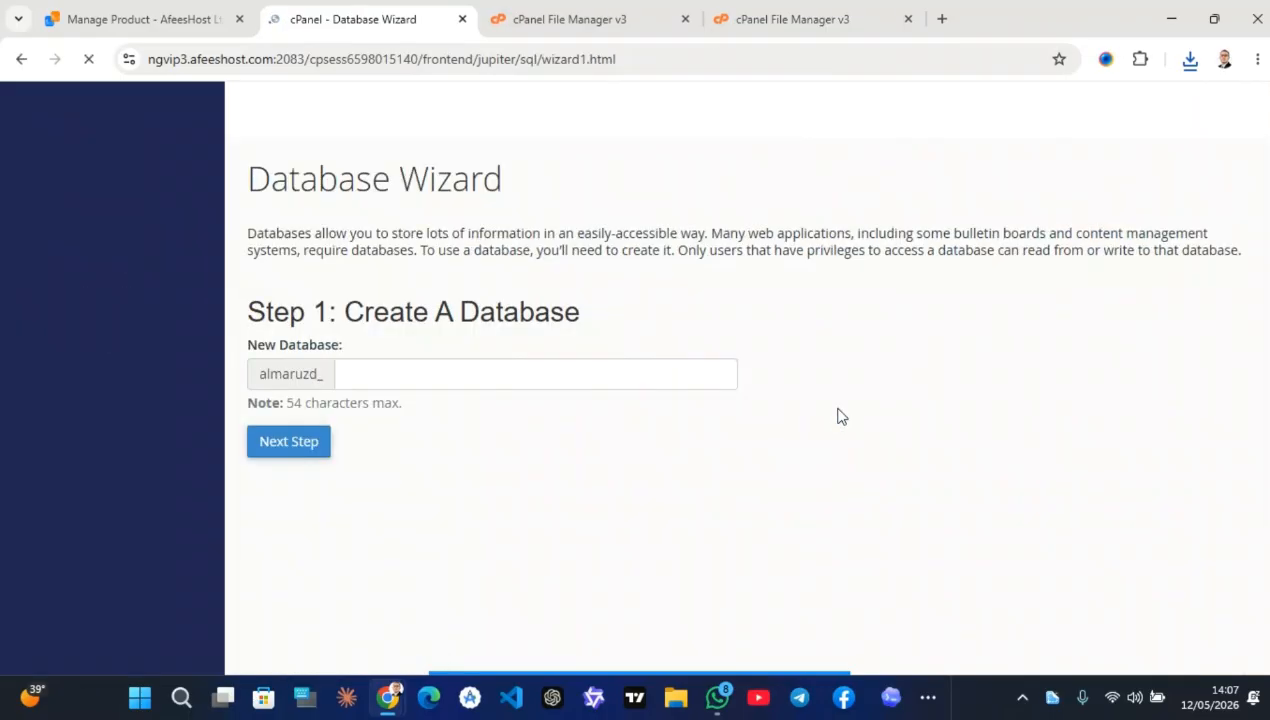
click(488, 374)
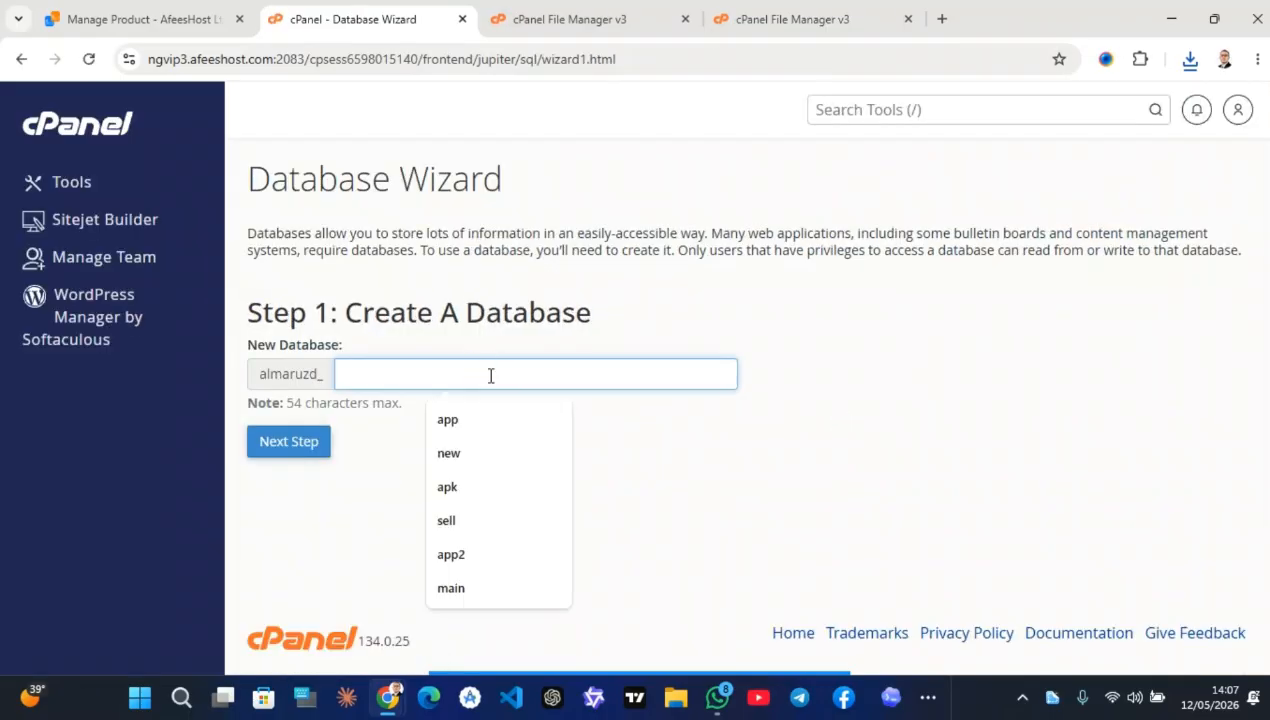
text(new)
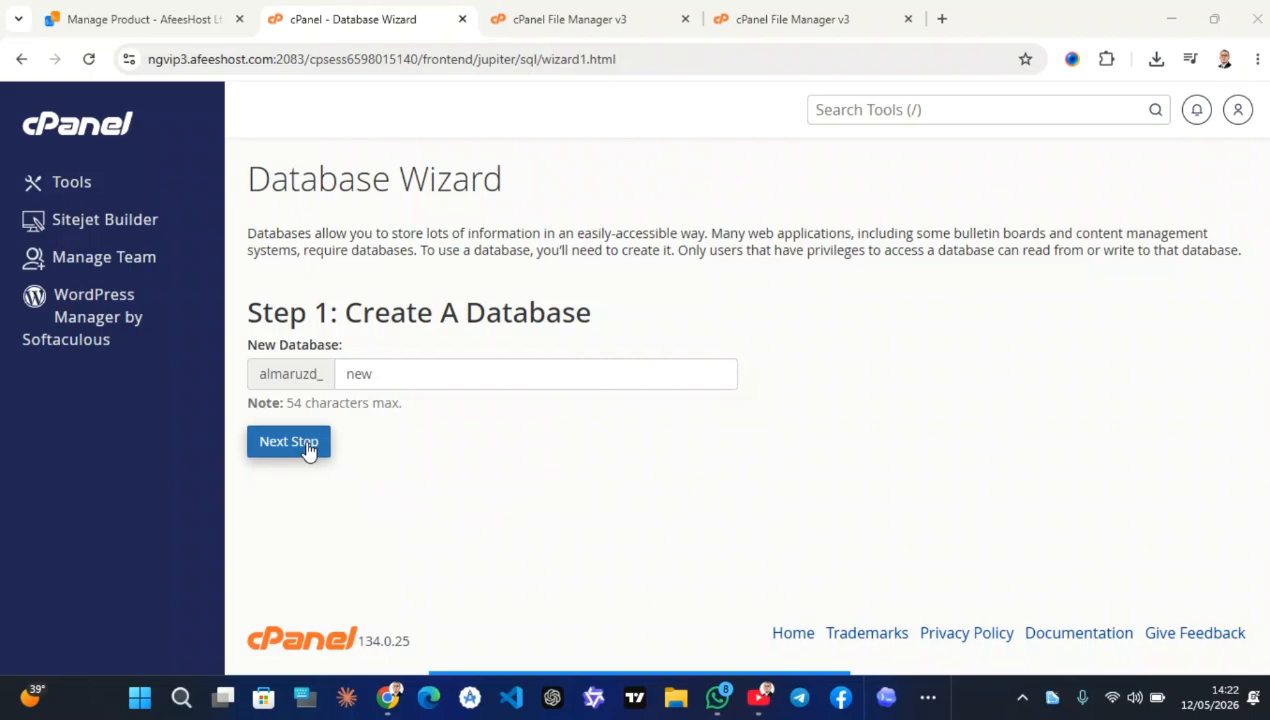
click(408, 366)
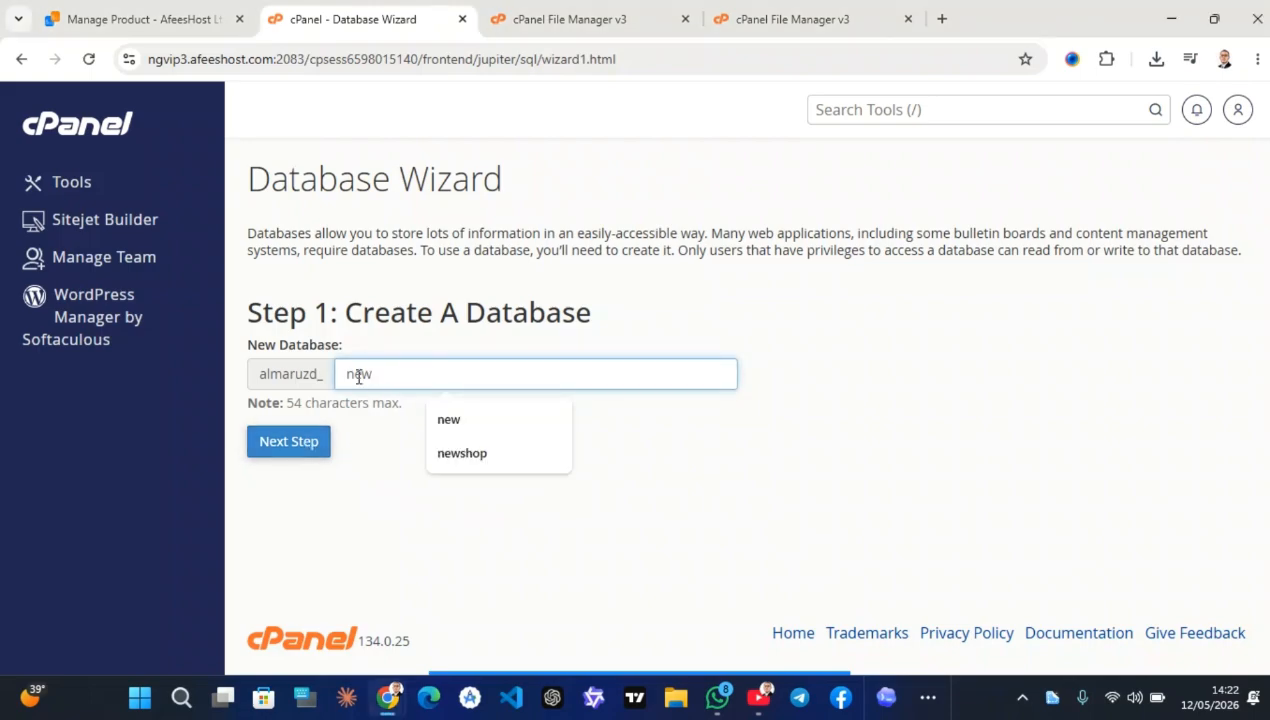
click(312, 447)
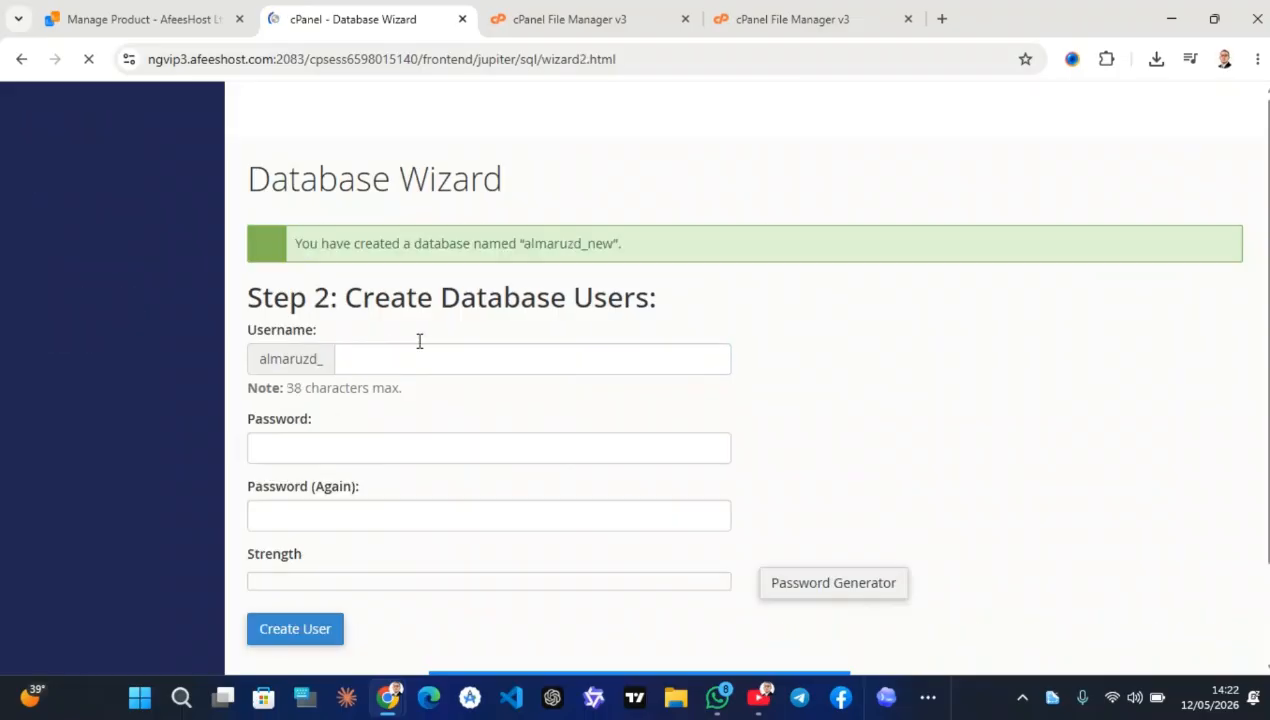
drag(614, 246, 527, 258)
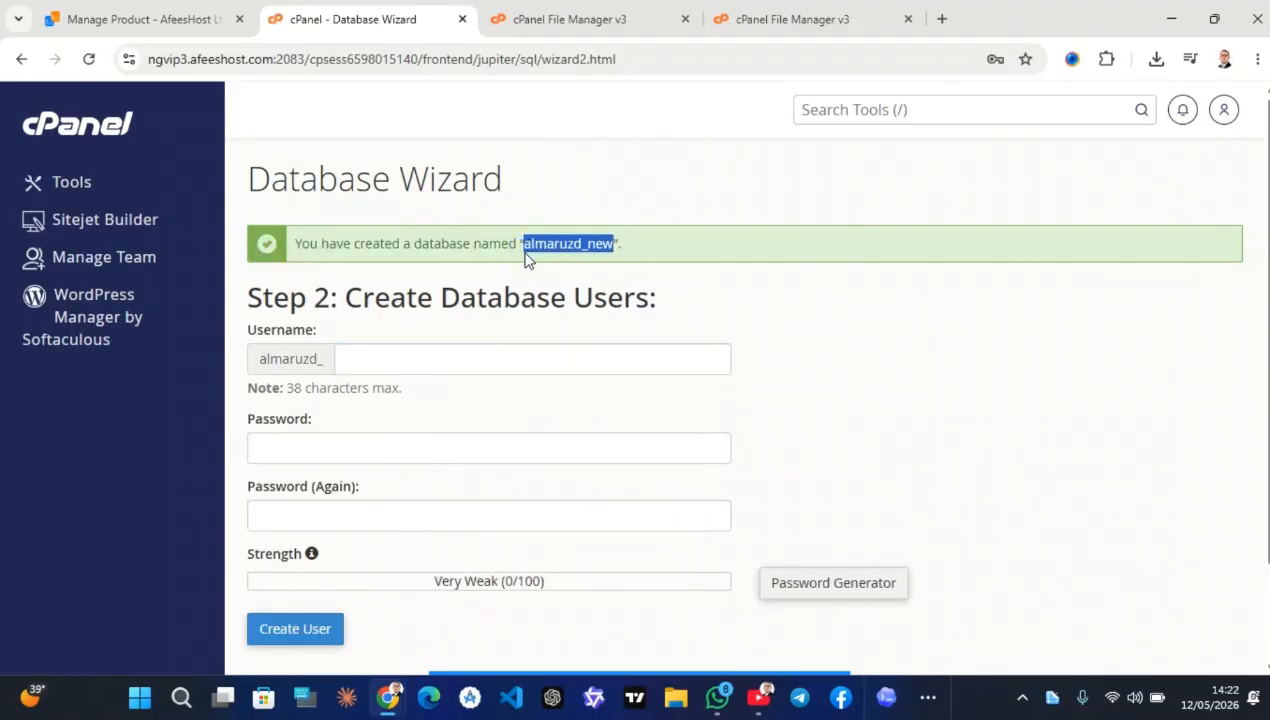
Create database user almaruzd_new, pasting the strong password into both password fields
click(420, 347)
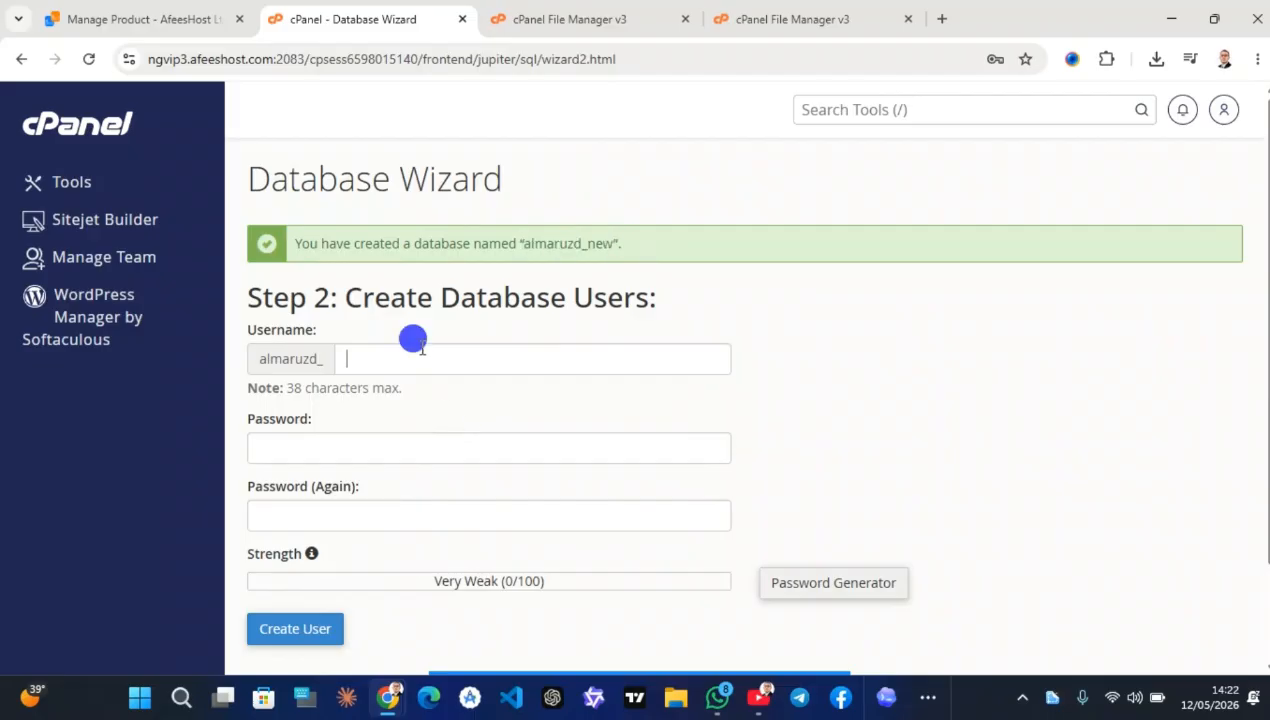
text(new)
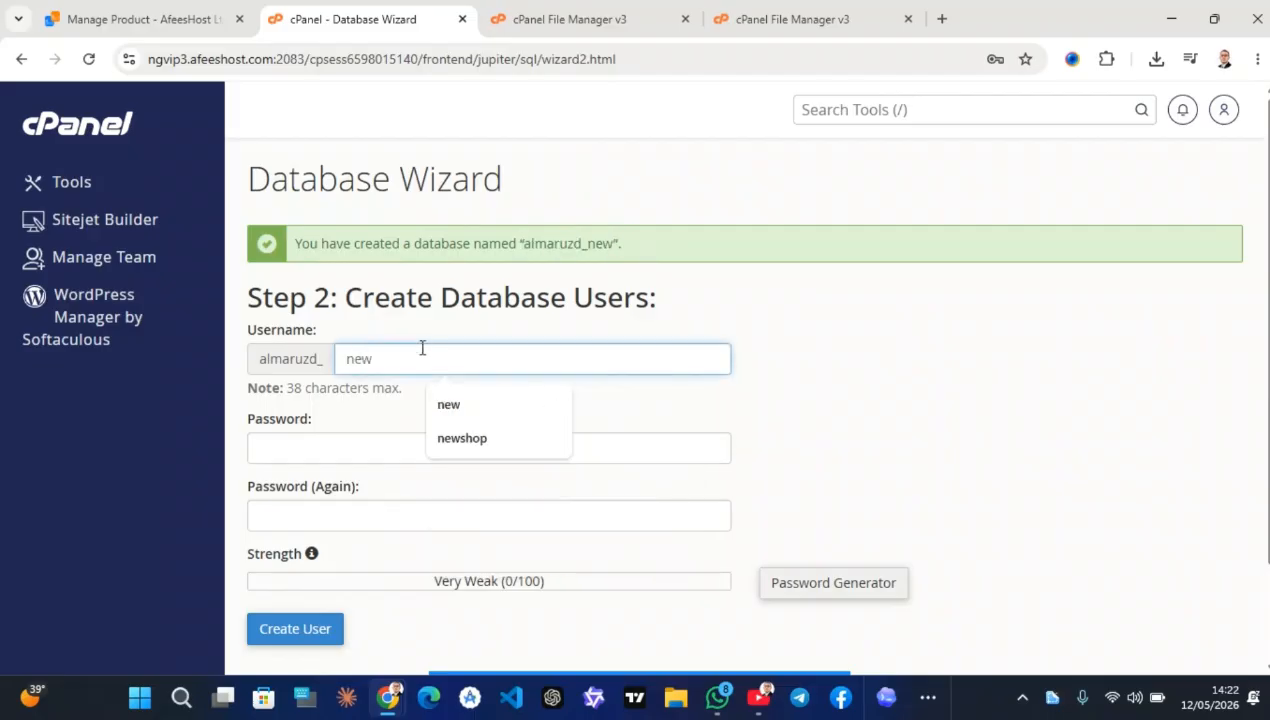
click(328, 453)
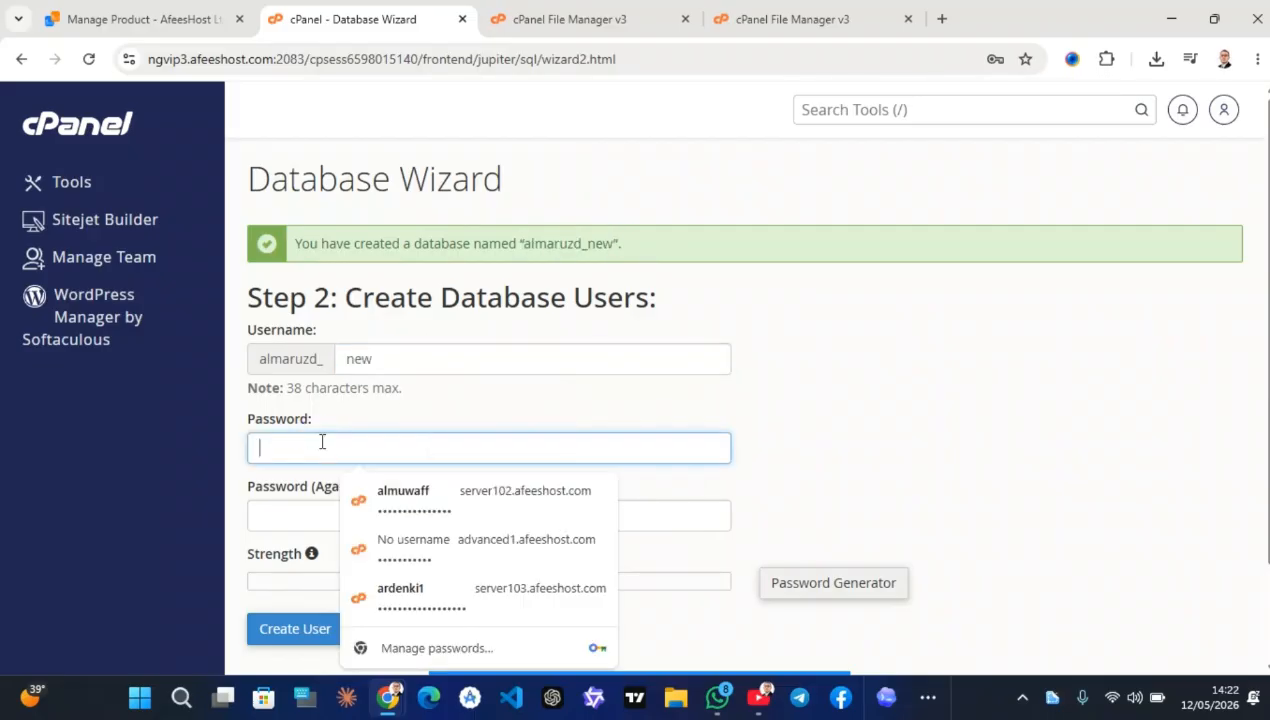
key(ctrl+v)
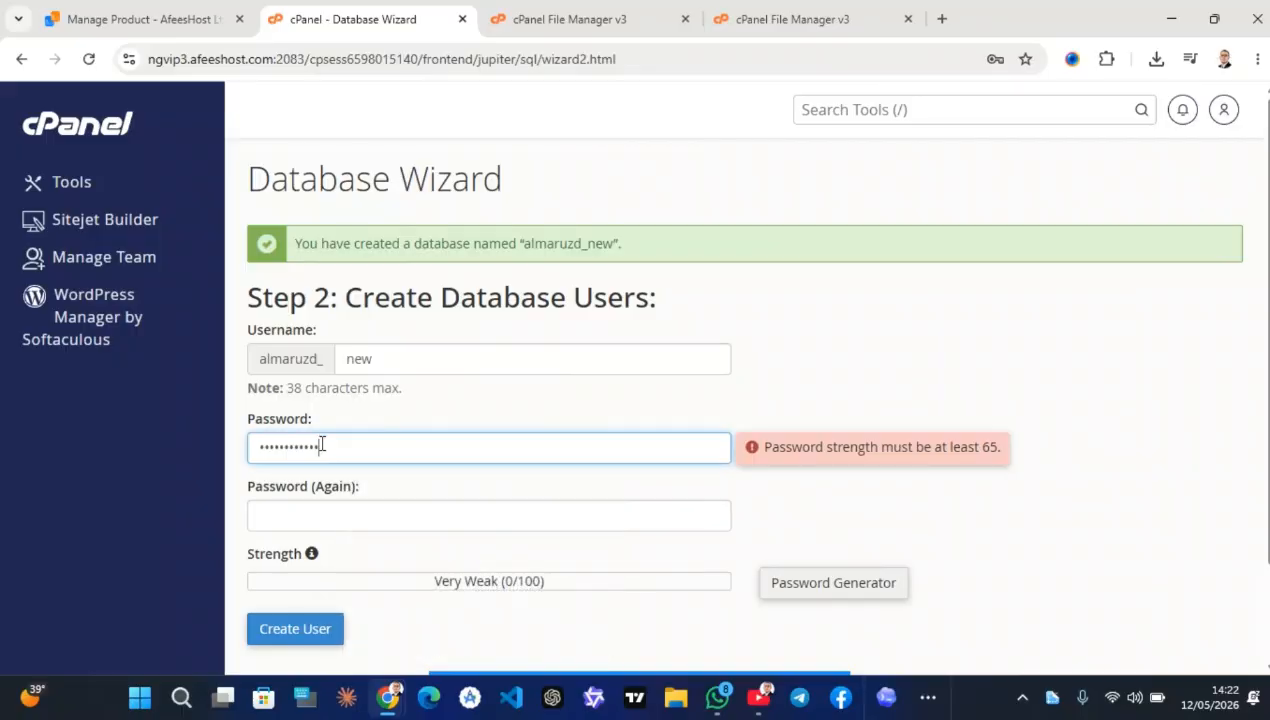
click(284, 503)
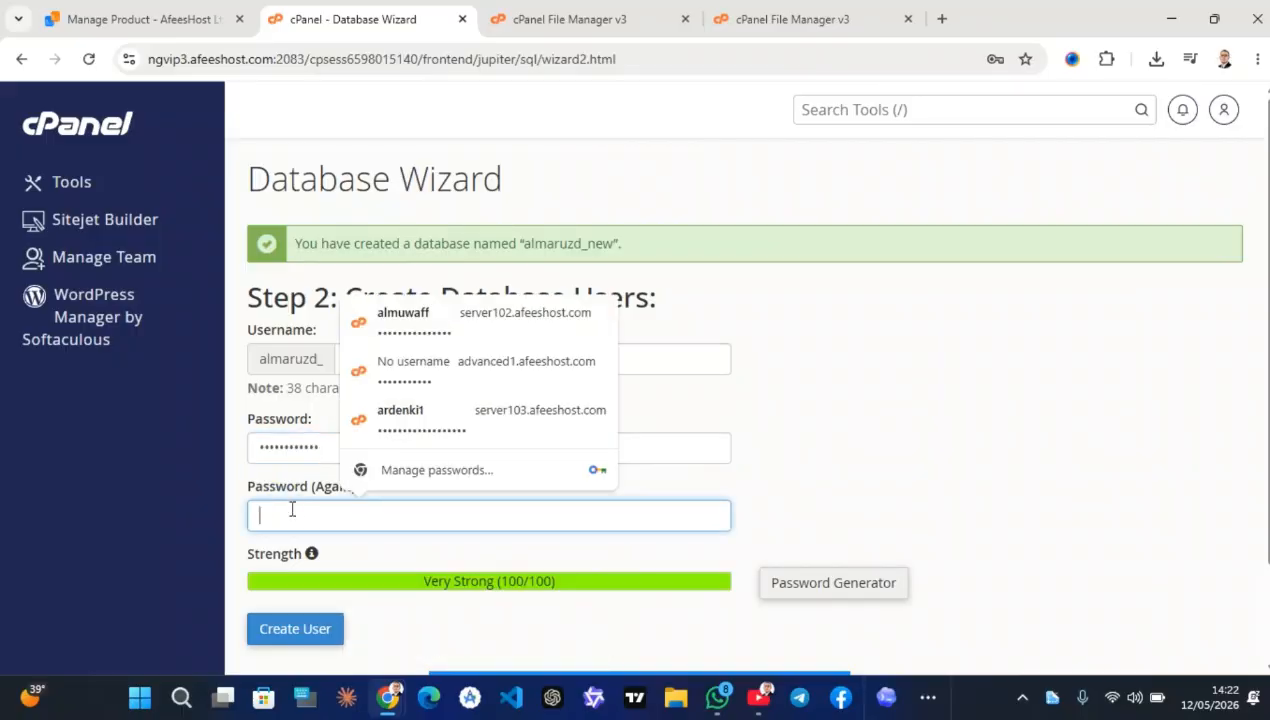
key(ctrl+v)
click(310, 641)
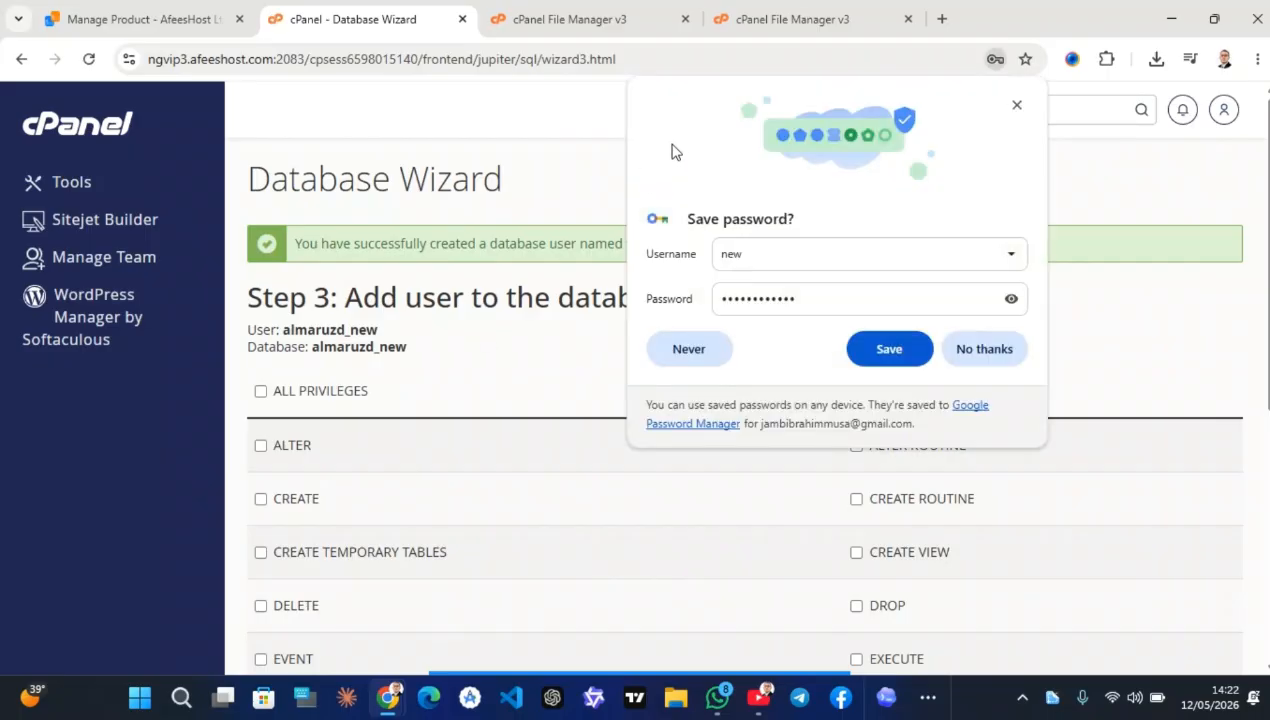
Grant user almaruzd_new ALL PRIVILEGES on the almaruzd_new database
scroll(383, 363, down, 1)
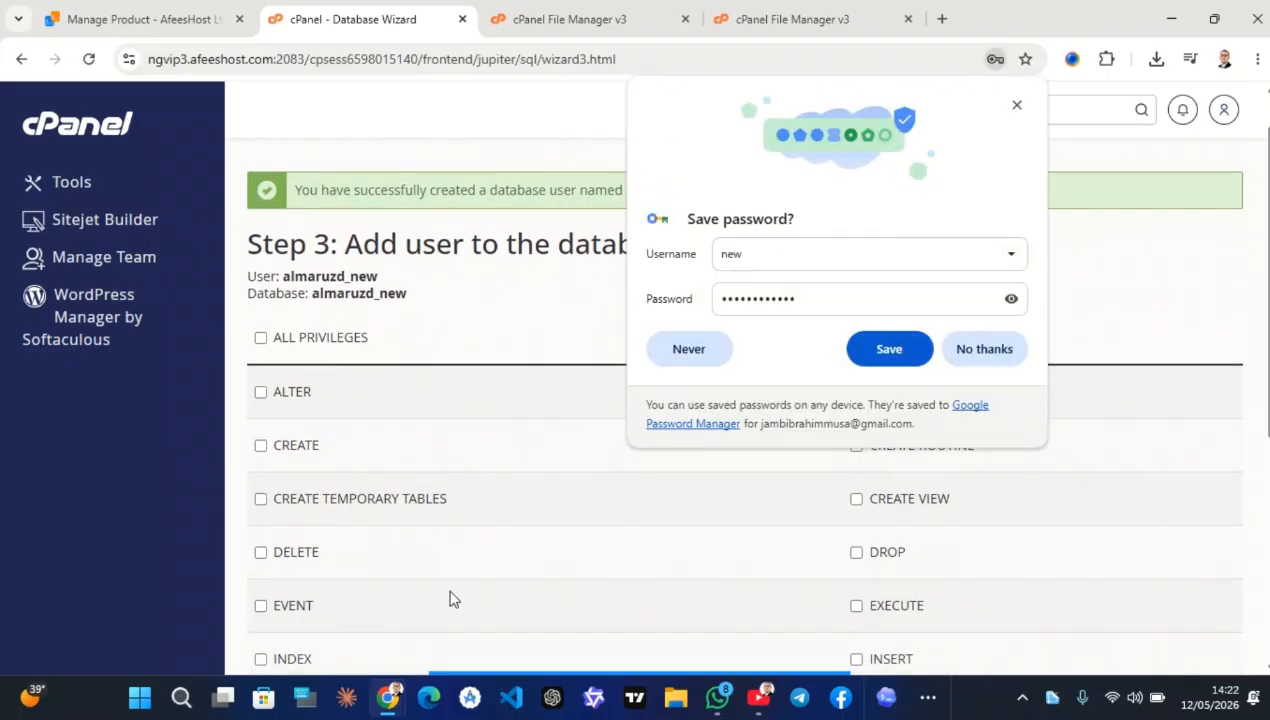
mouse_move(515, 675)
click(694, 643)
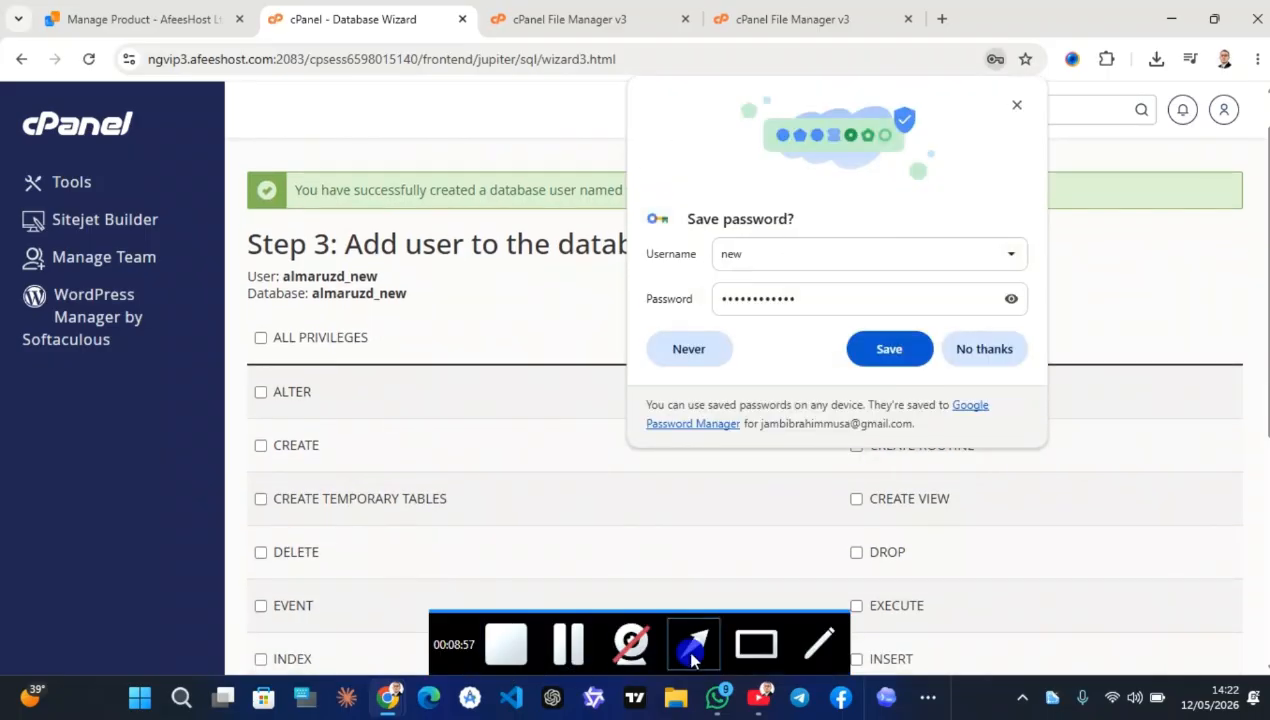
drag(443, 425, 270, 347)
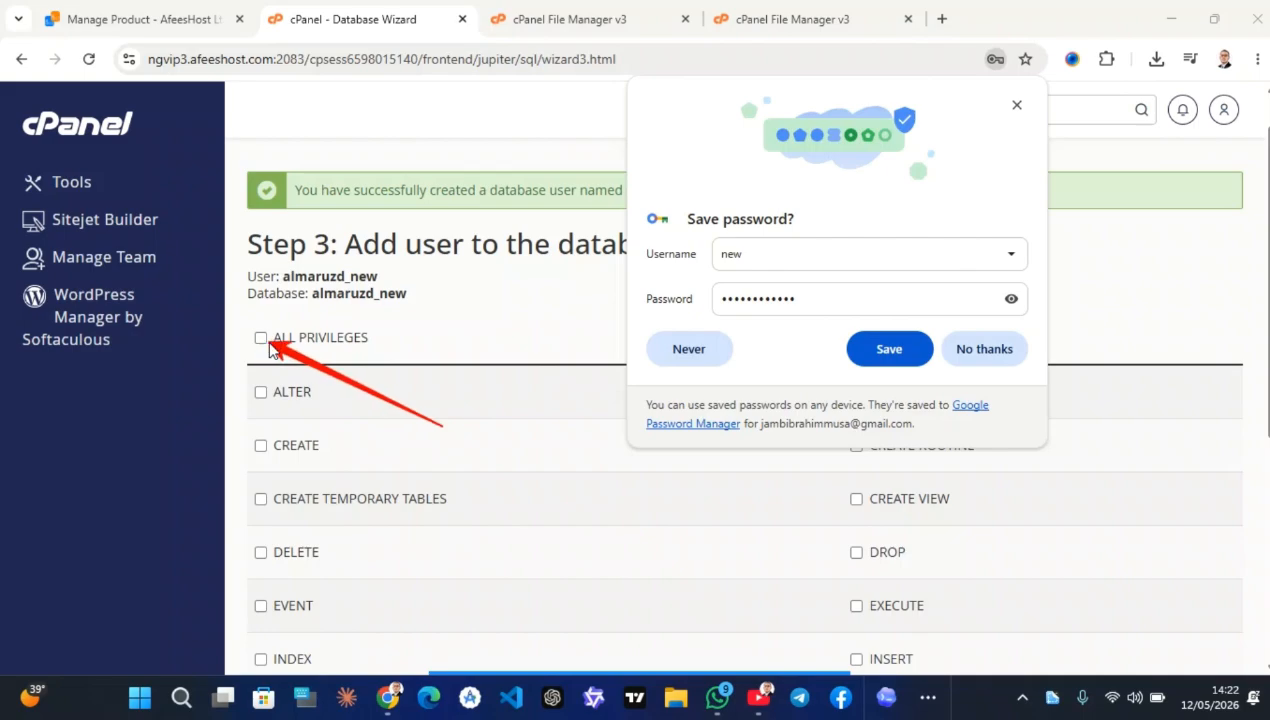
click(261, 338)
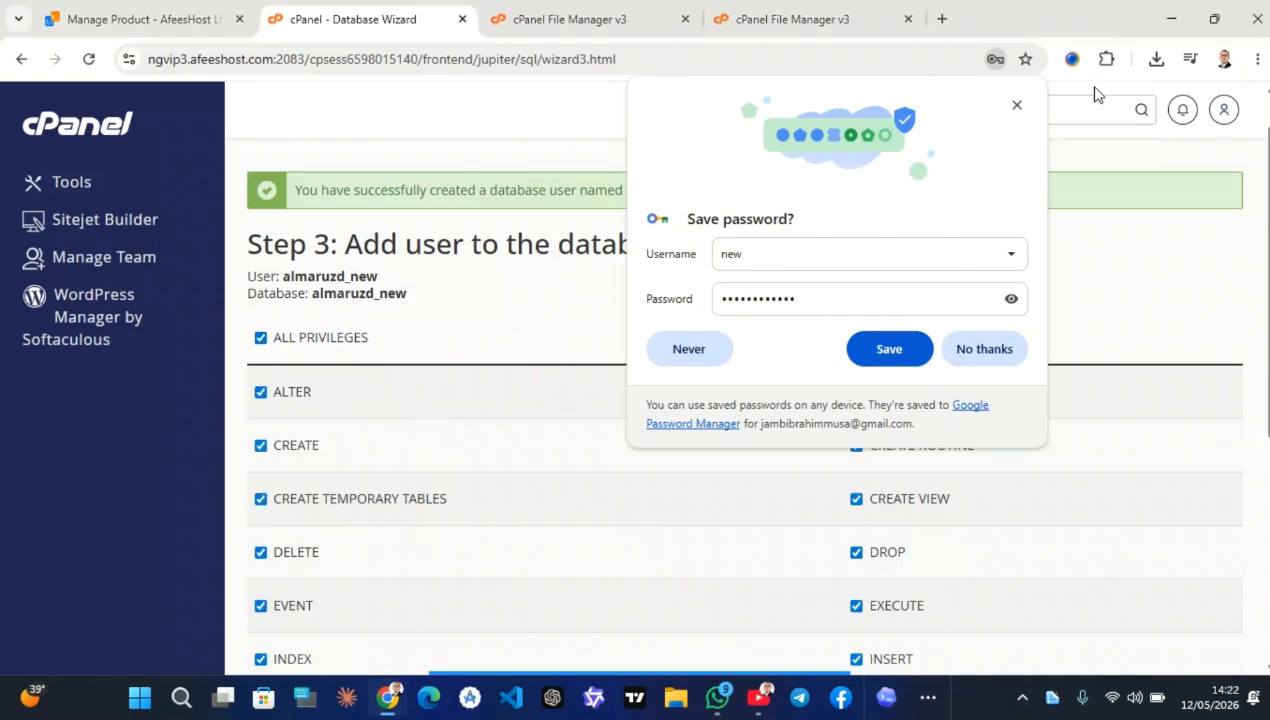
click(1016, 105)
scroll(686, 340, down, 3)
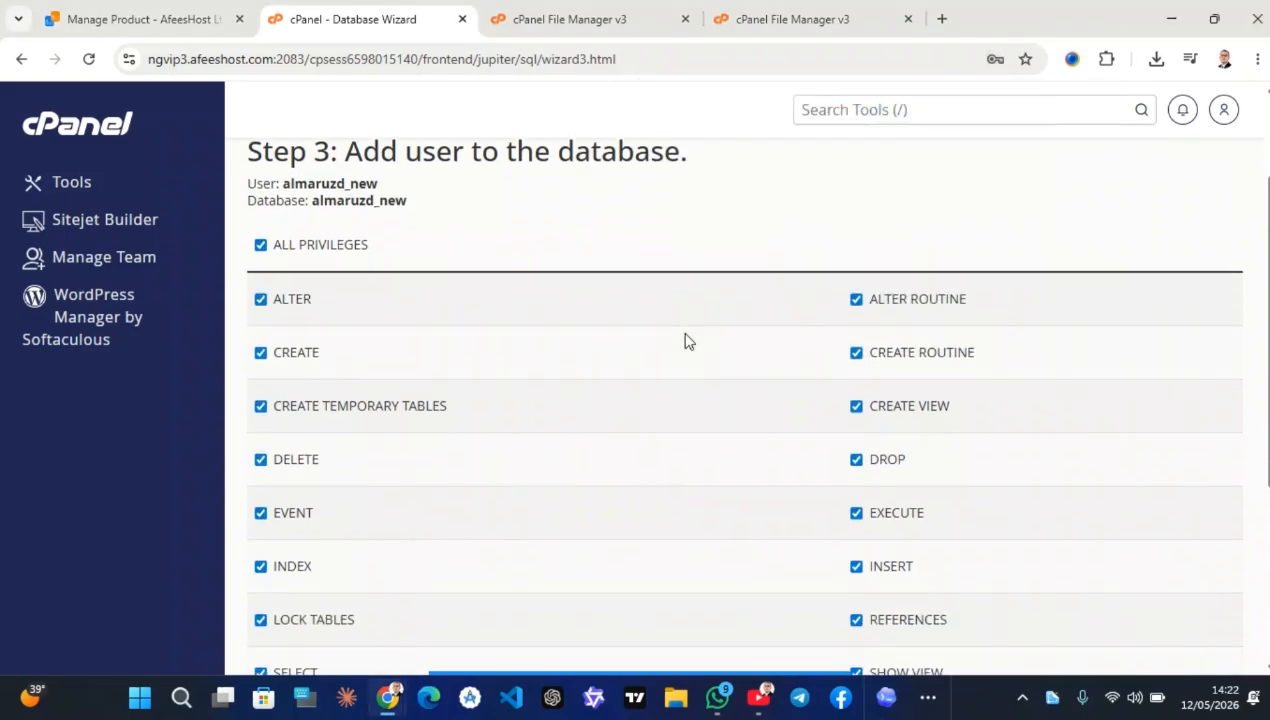
scroll(686, 340, down, 1)
click(315, 496)
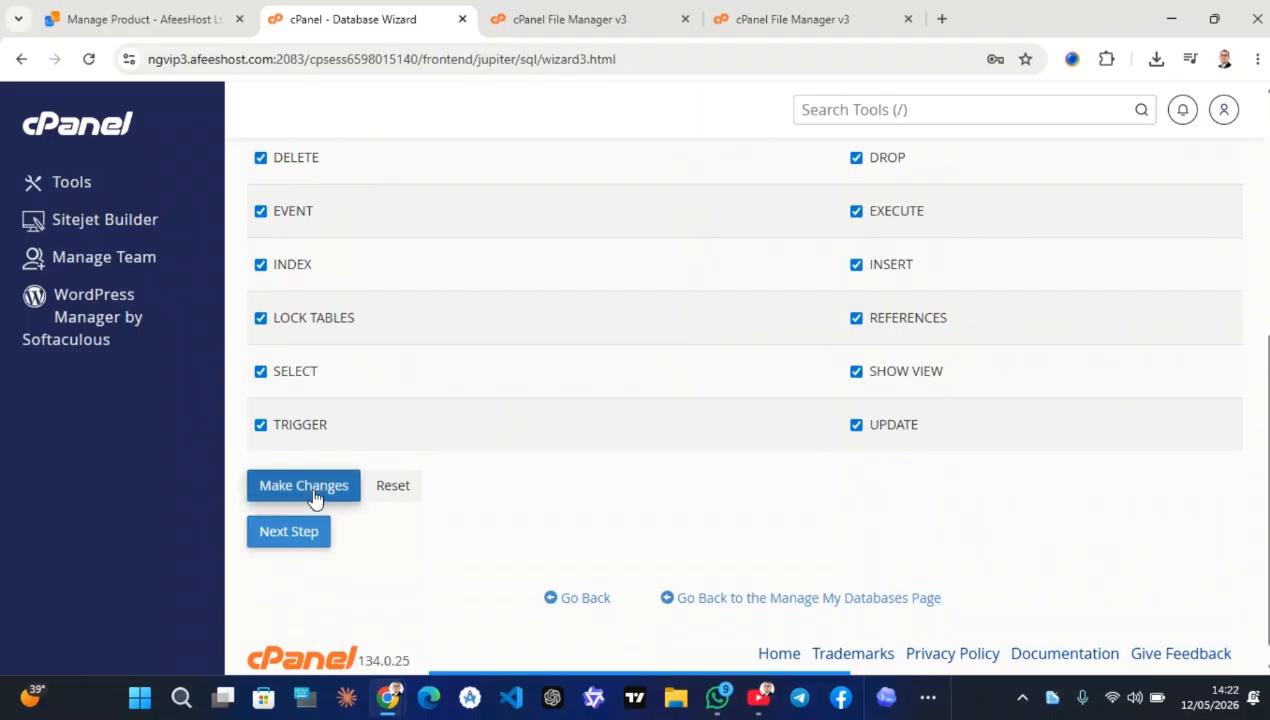
click(315, 497)
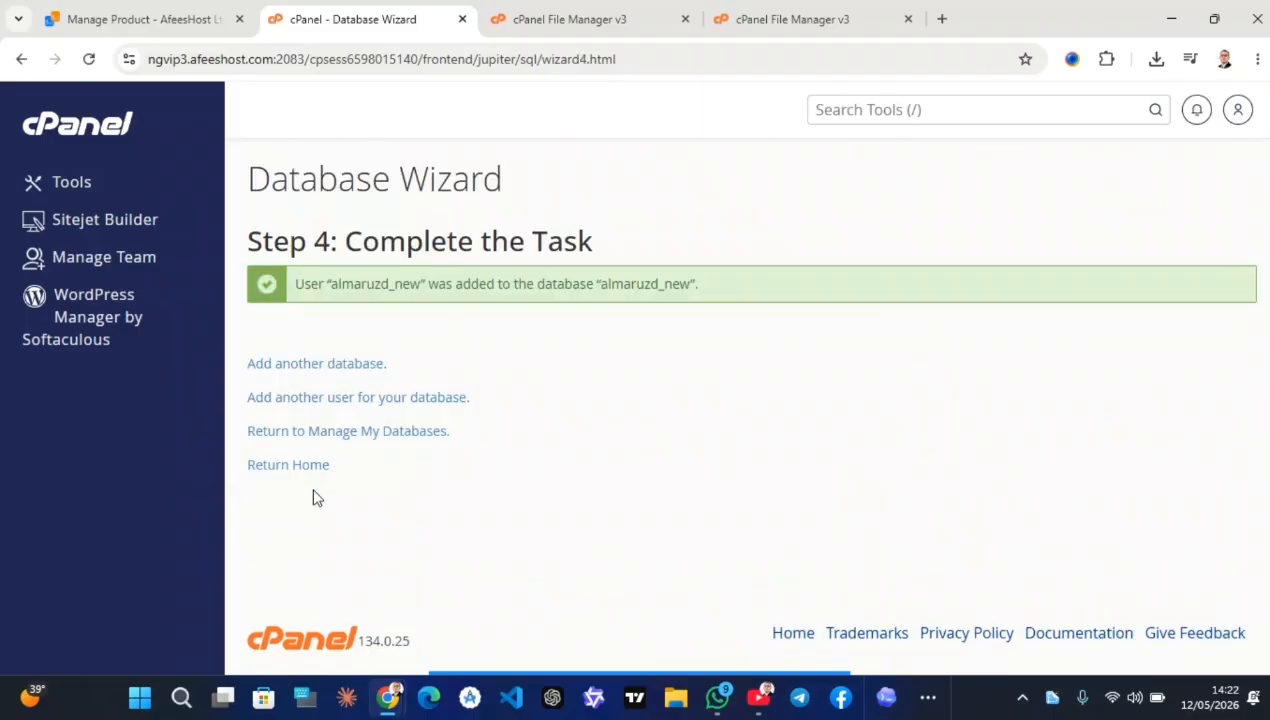
Back on the cPanel Tools home, check recent downloads and scroll to the Databases section
click(80, 122)
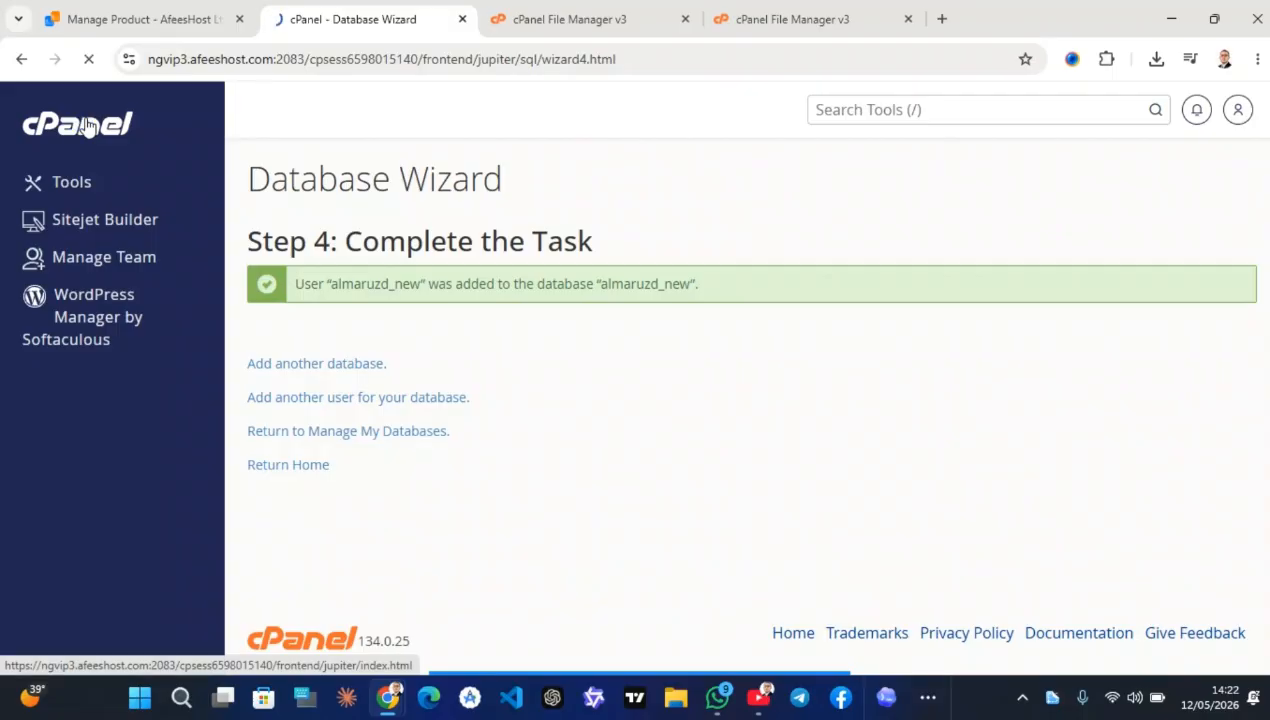
click(1158, 59)
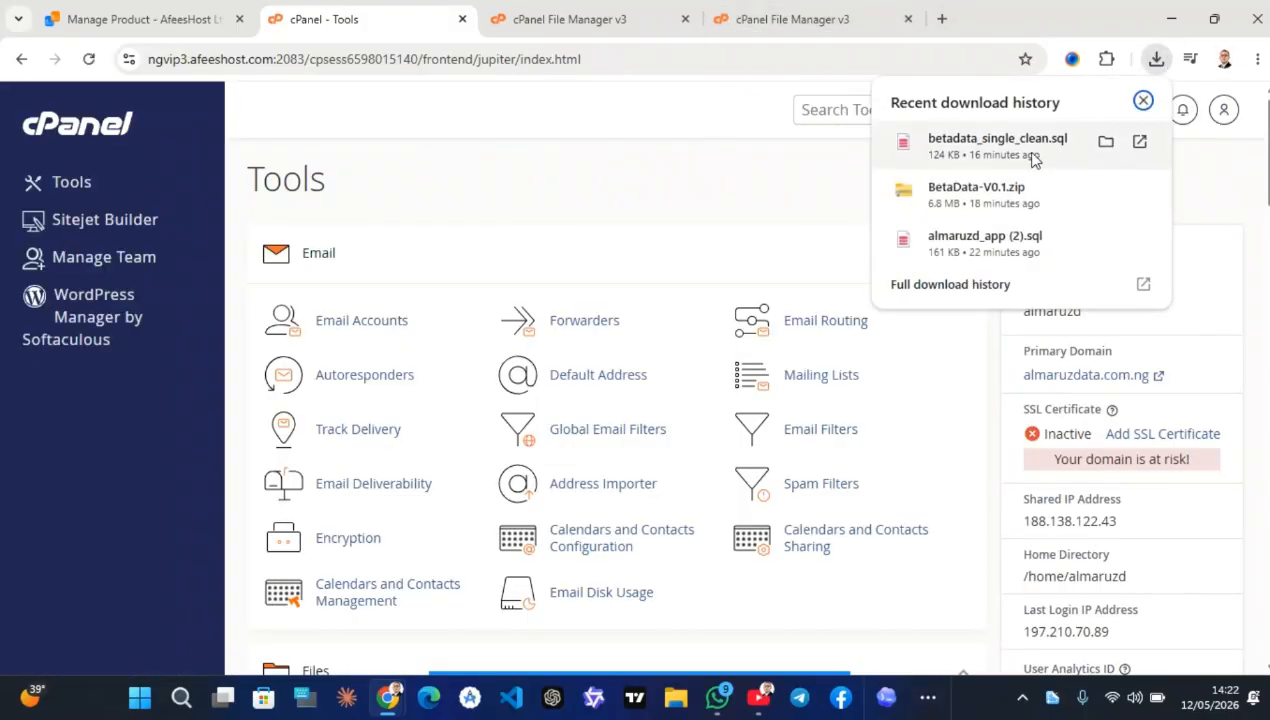
scroll(440, 340, down, 1)
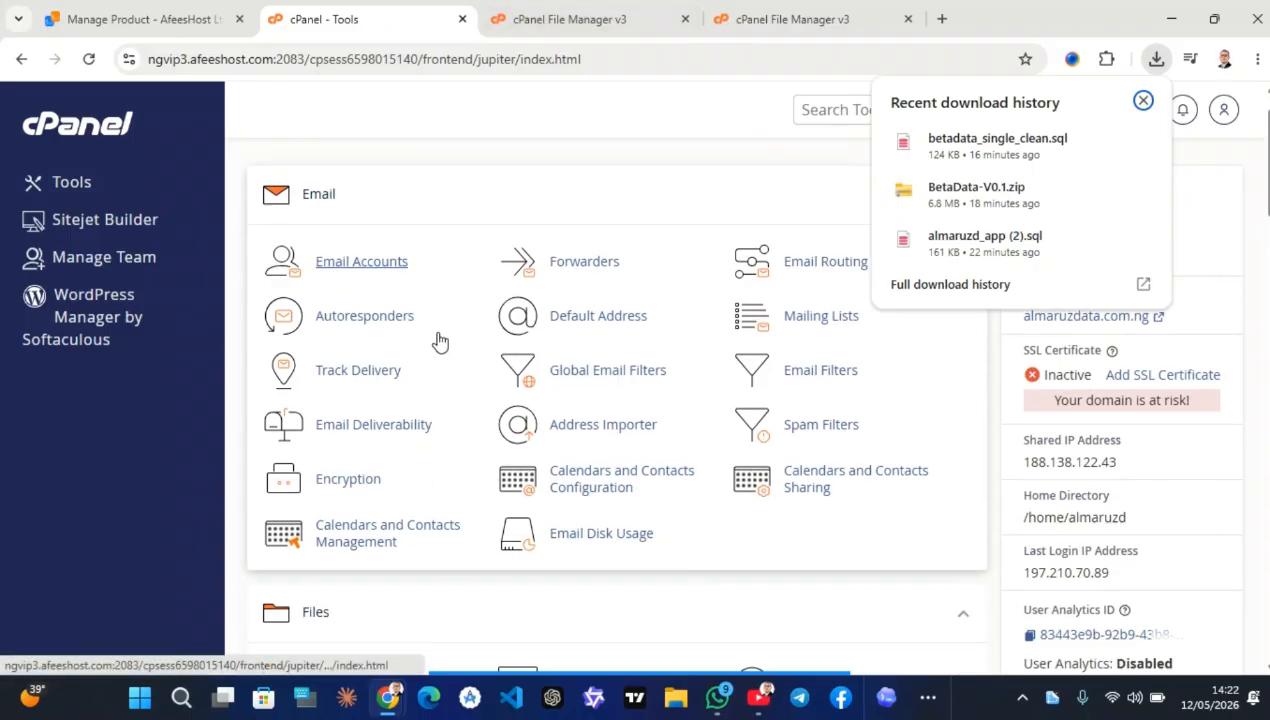
scroll(440, 340, down, 6)
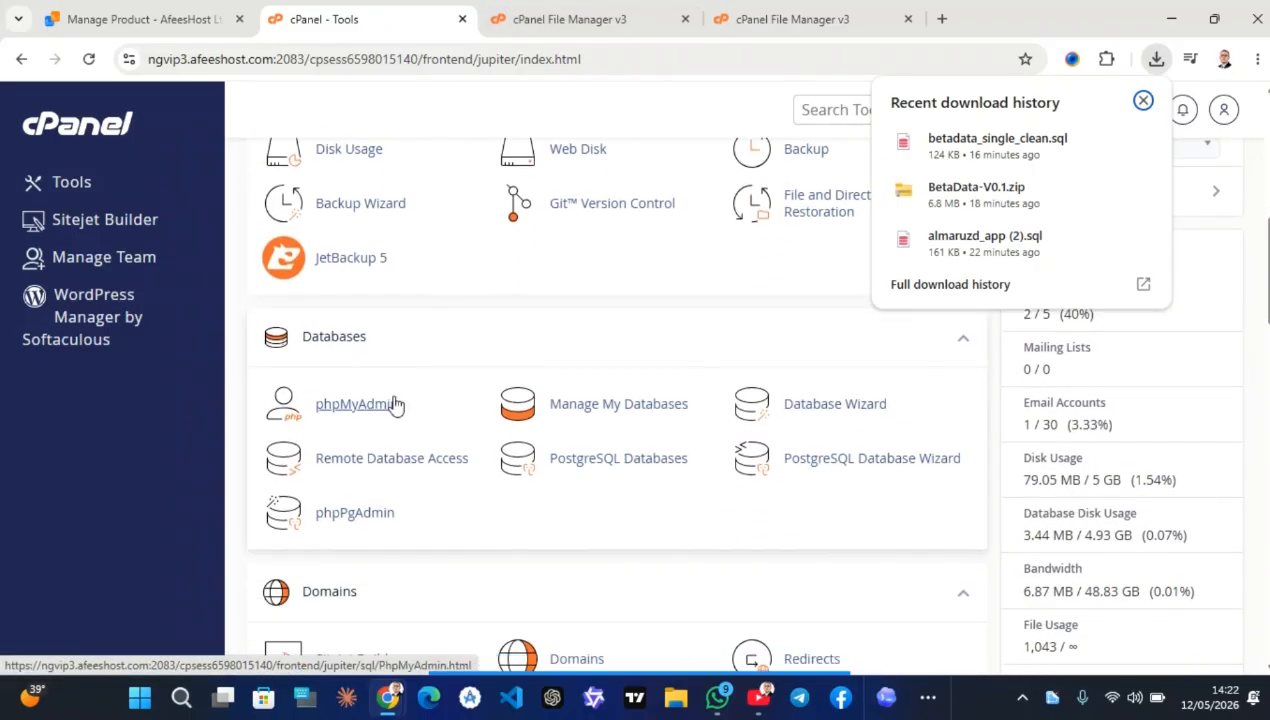
mouse_move(700, 688)
click(751, 661)
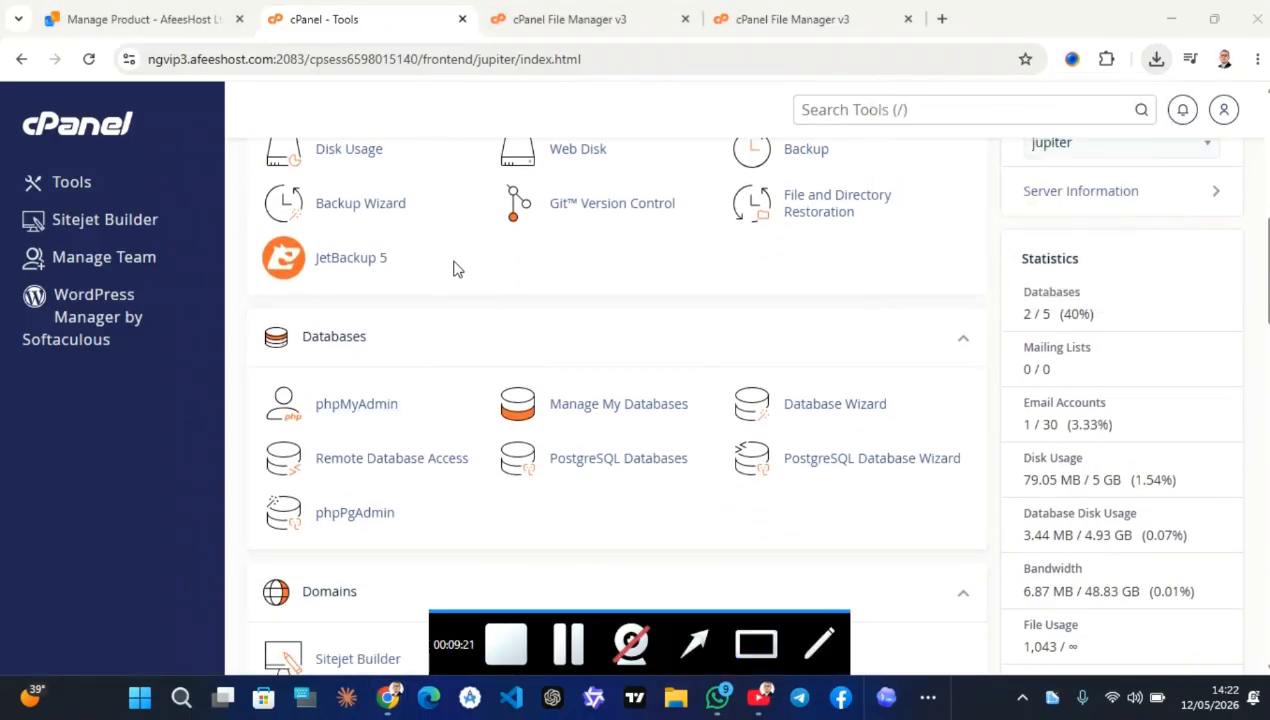
drag(457, 361, 198, 433)
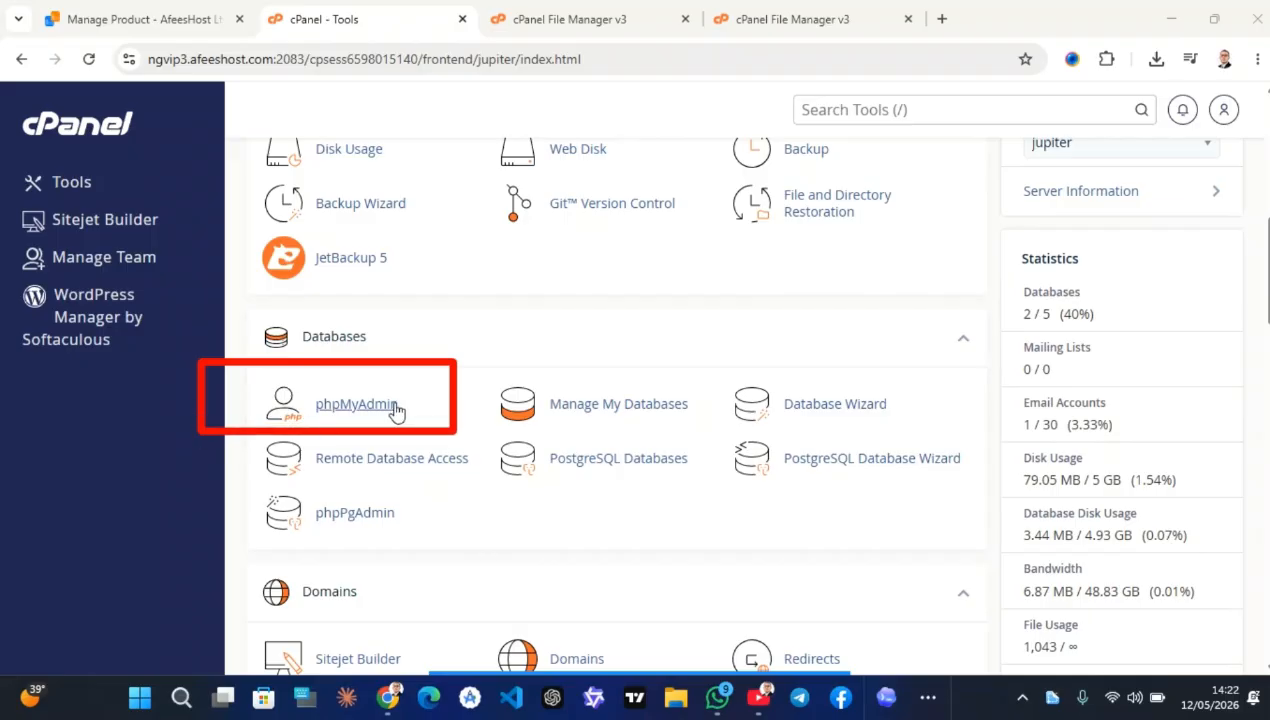
Open phpMyAdmin, select almaruzd_new's Import tab and drag in the downloaded SQL dump
click(375, 408)
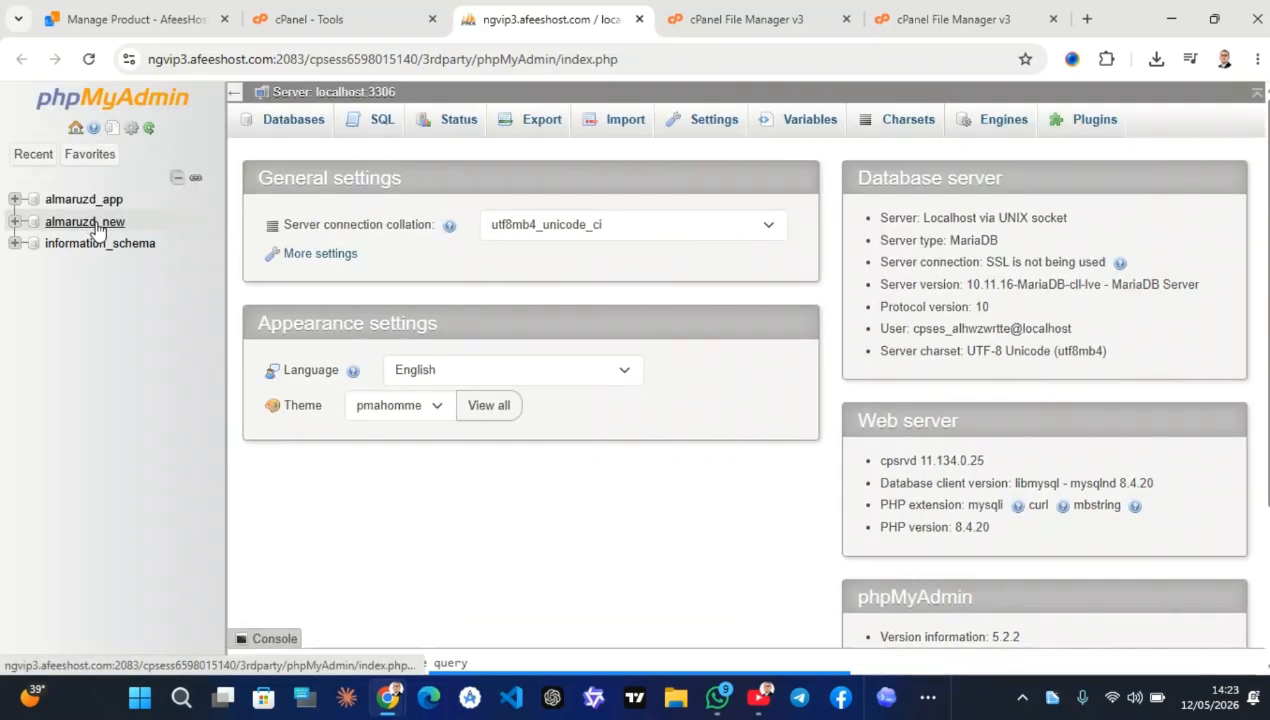
click(90, 222)
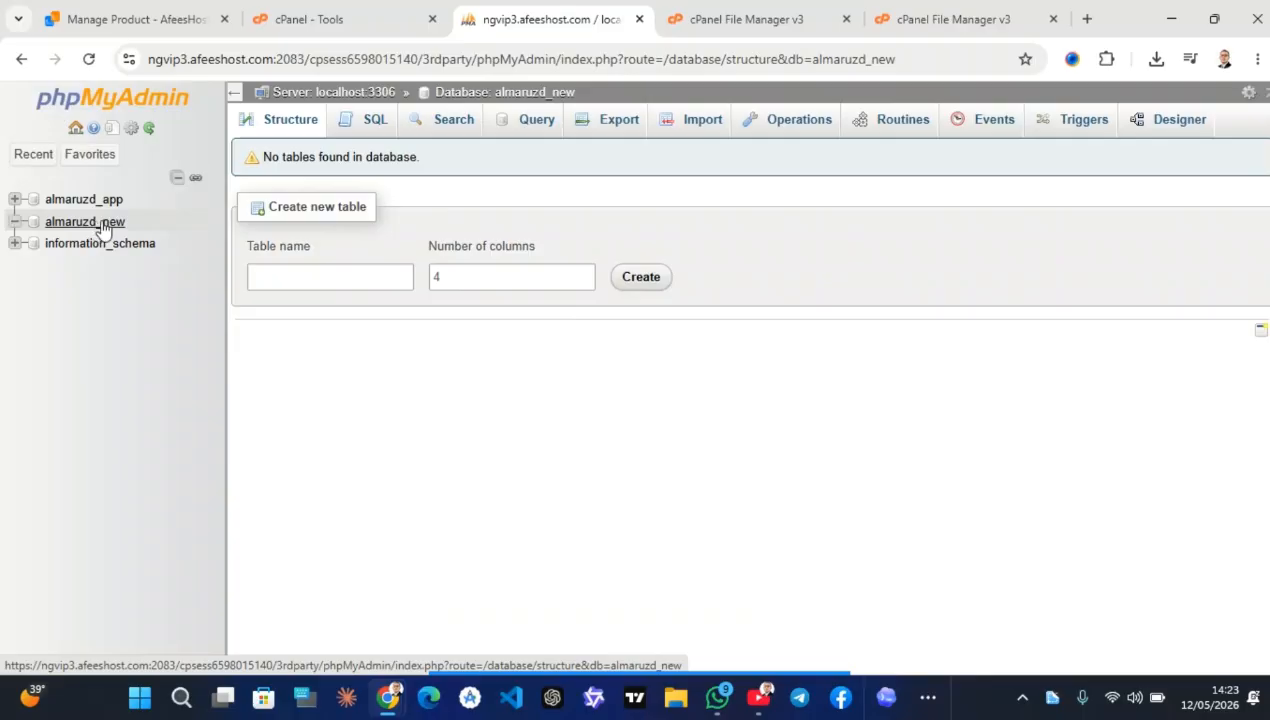
click(693, 118)
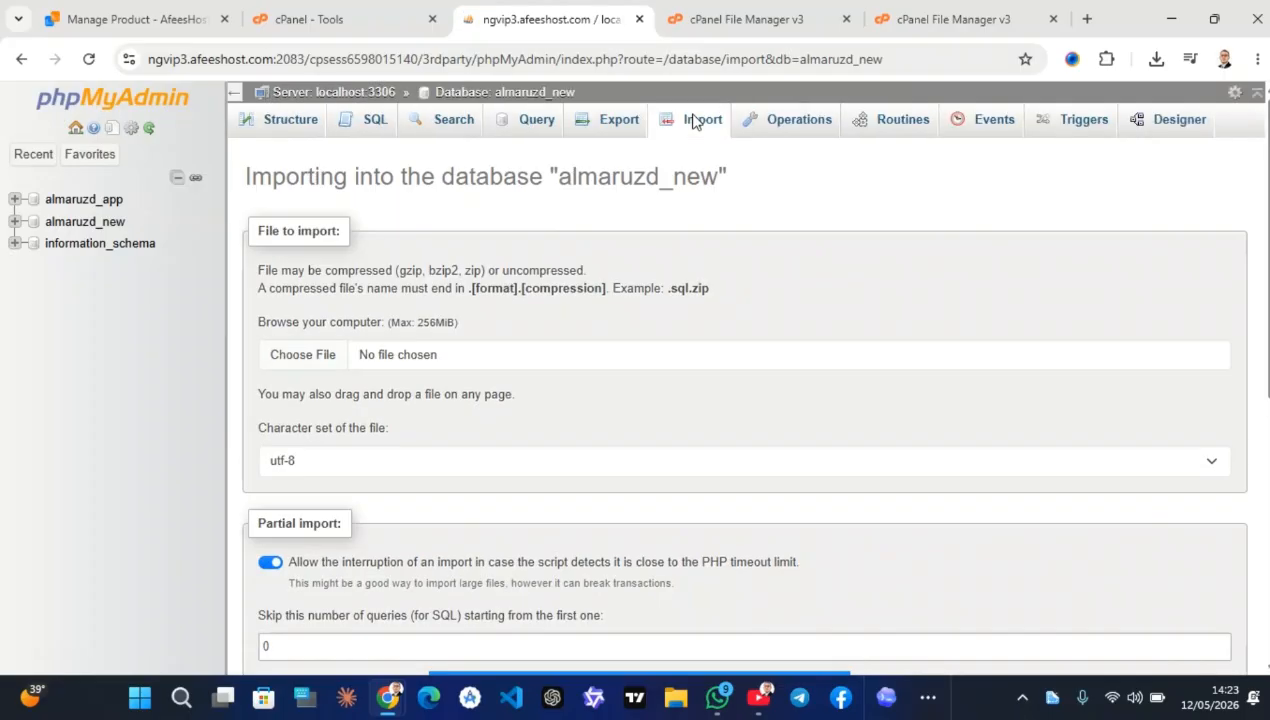
click(1155, 60)
click(1028, 145)
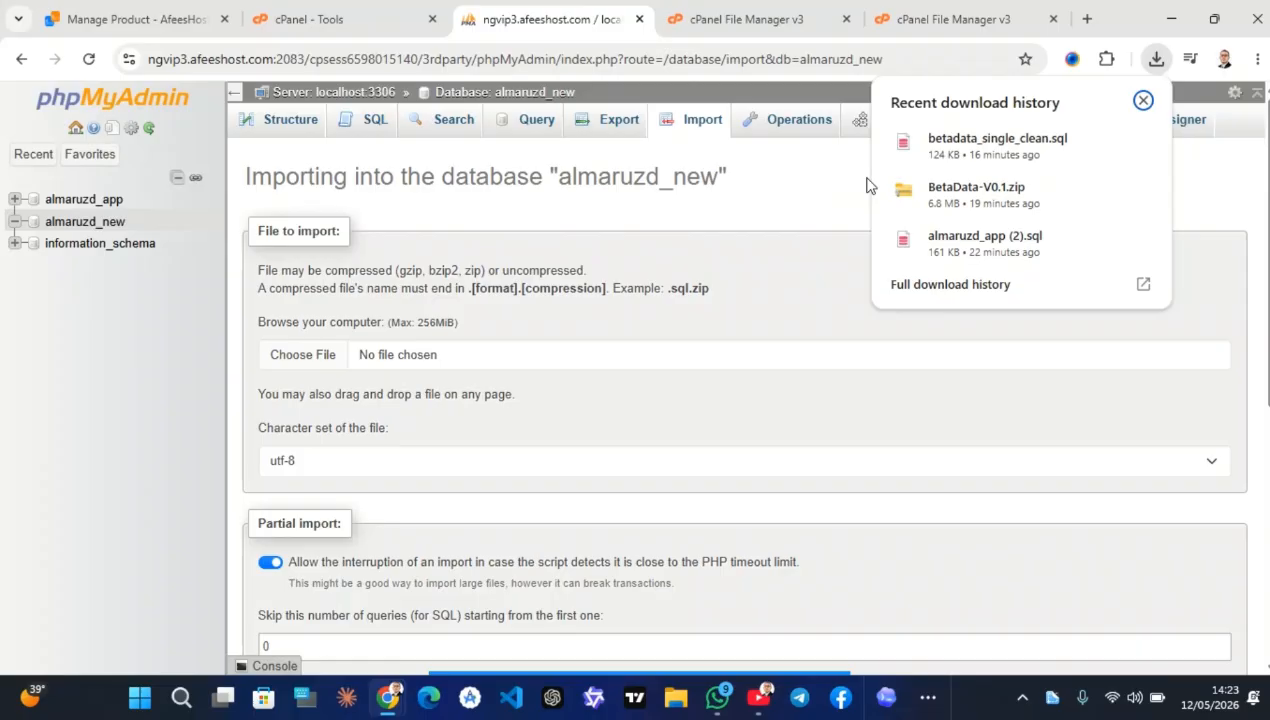
drag(1000, 143, 620, 248)
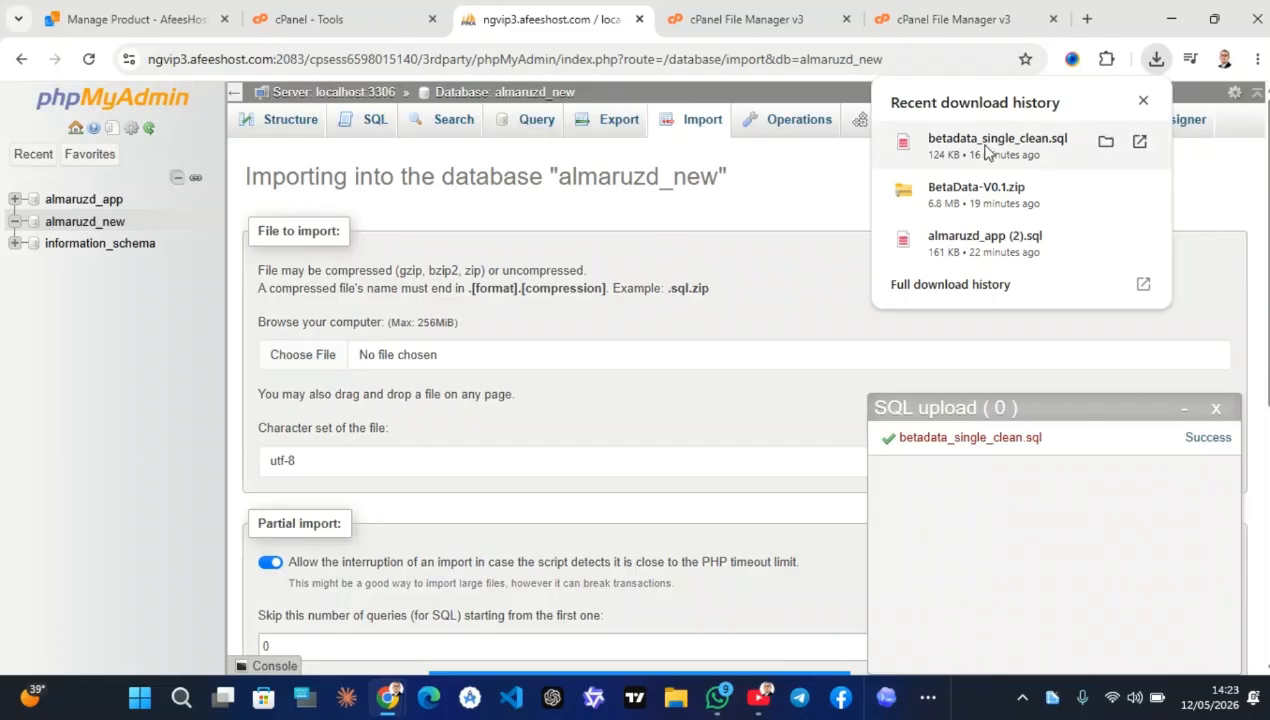
Choose betadata_single_clean.sql from Downloads as the import file and run the import
click(318, 358)
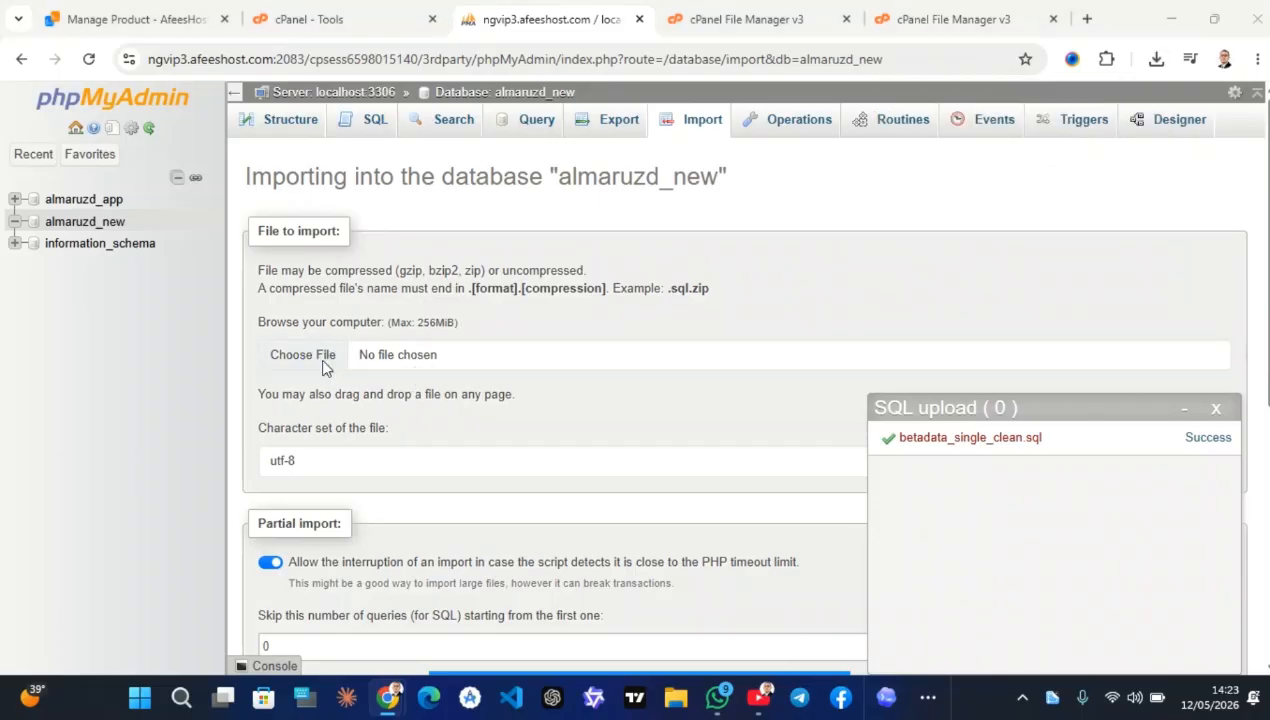
click(322, 362)
mouse_move(563, 683)
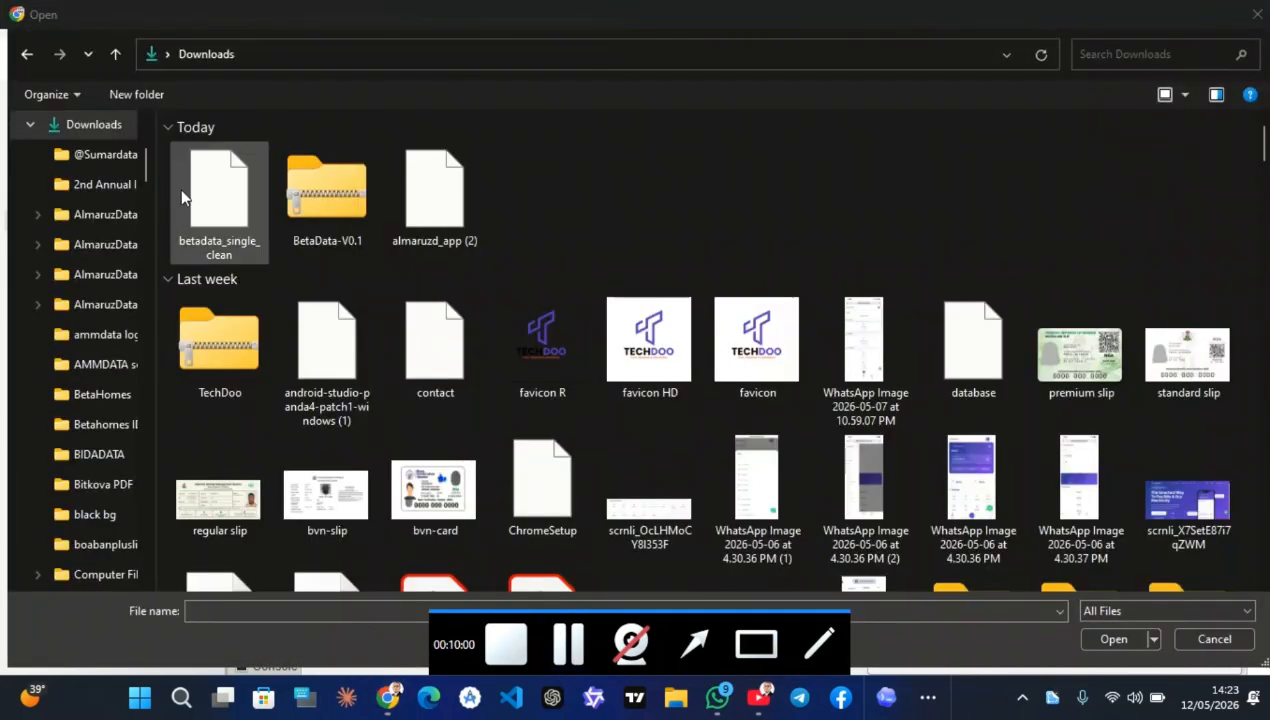
click(227, 183)
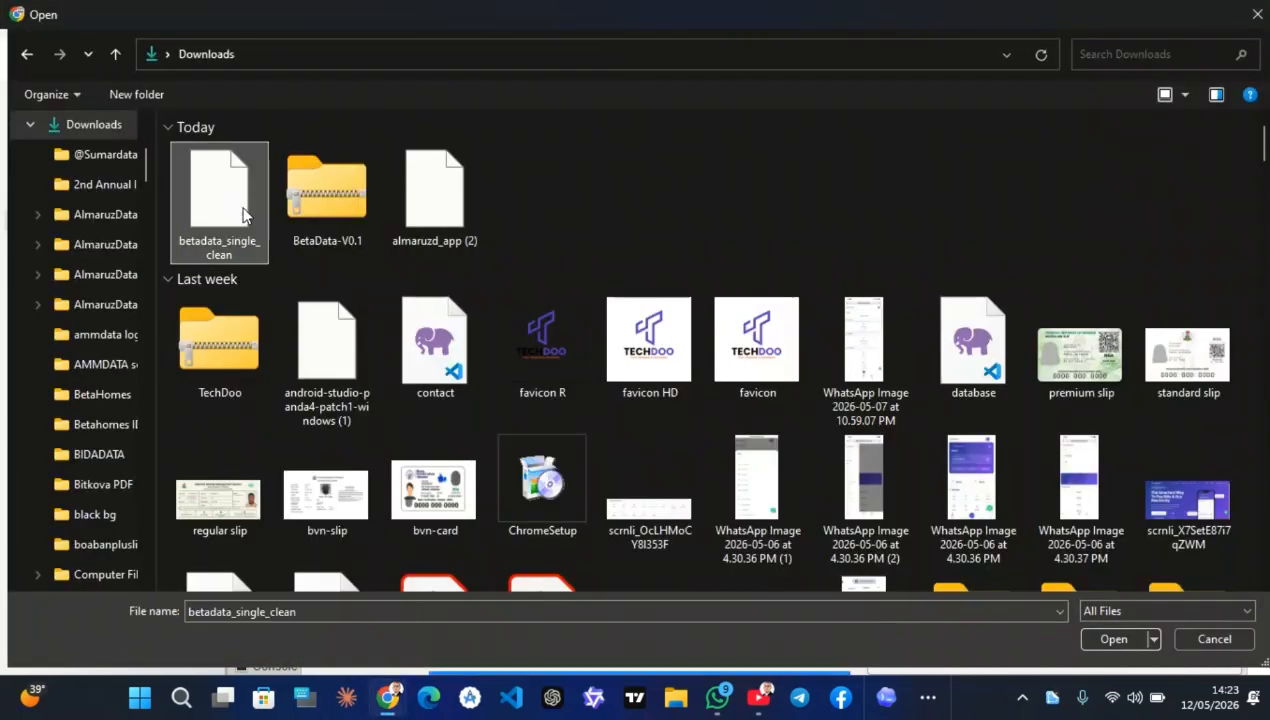
click(1114, 639)
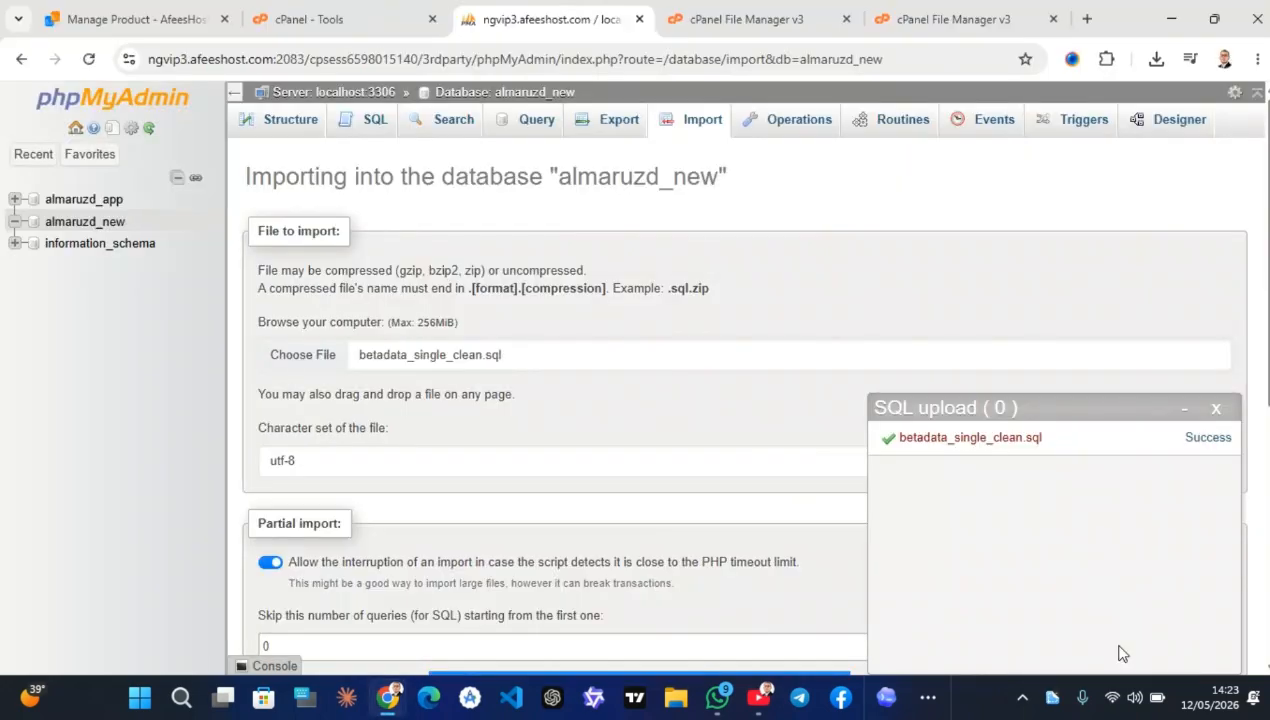
scroll(428, 433, down, 5)
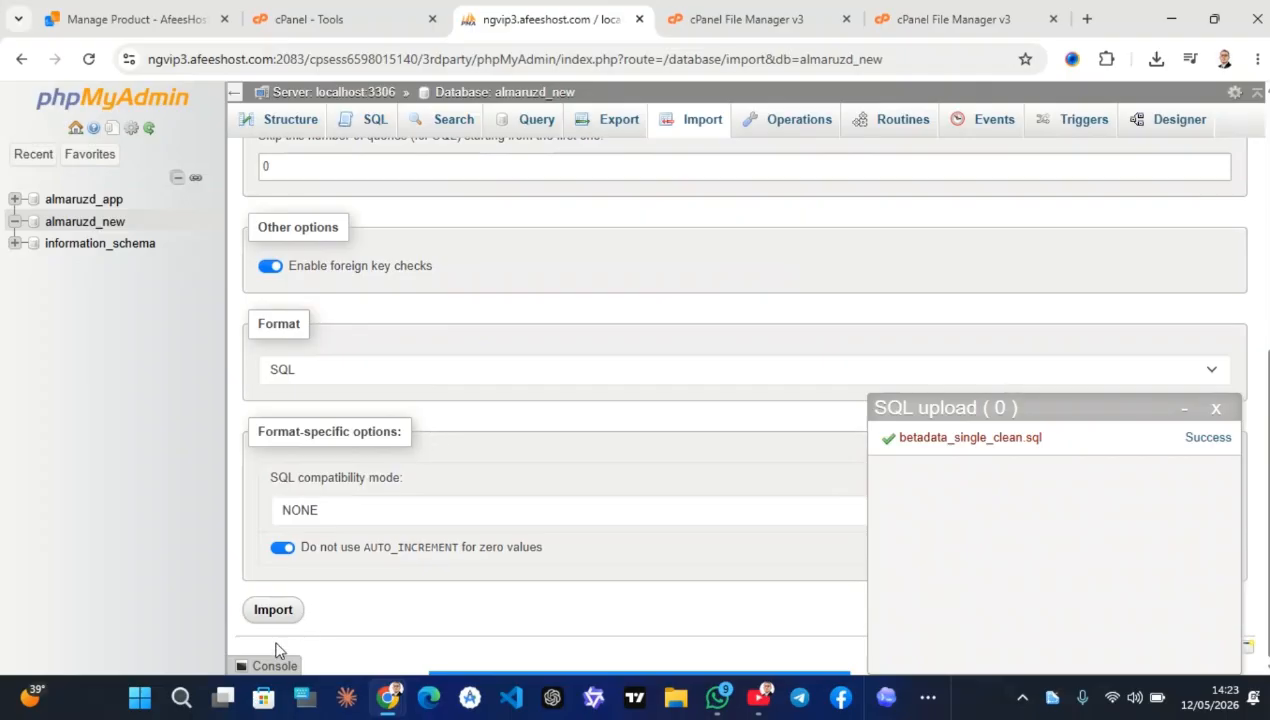
click(273, 610)
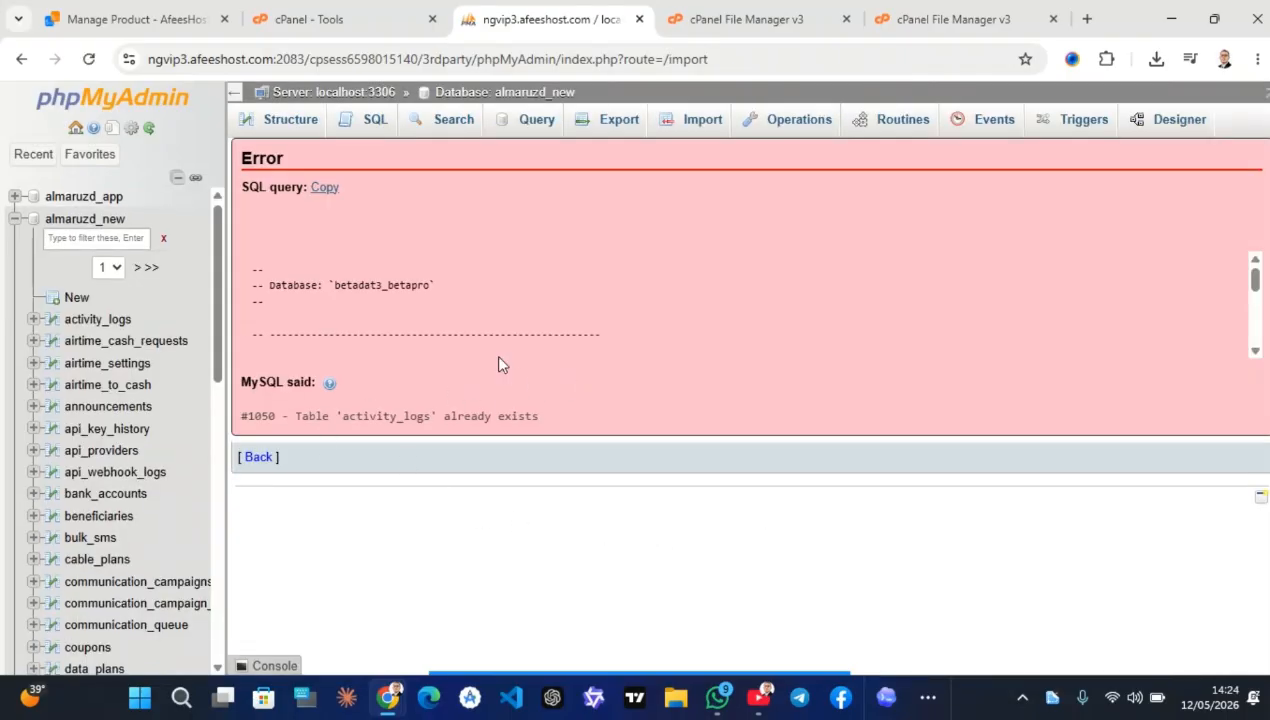
Leave the import error page and review the 52 tables now in almaruzd_new
scroll(498, 350, down, 10)
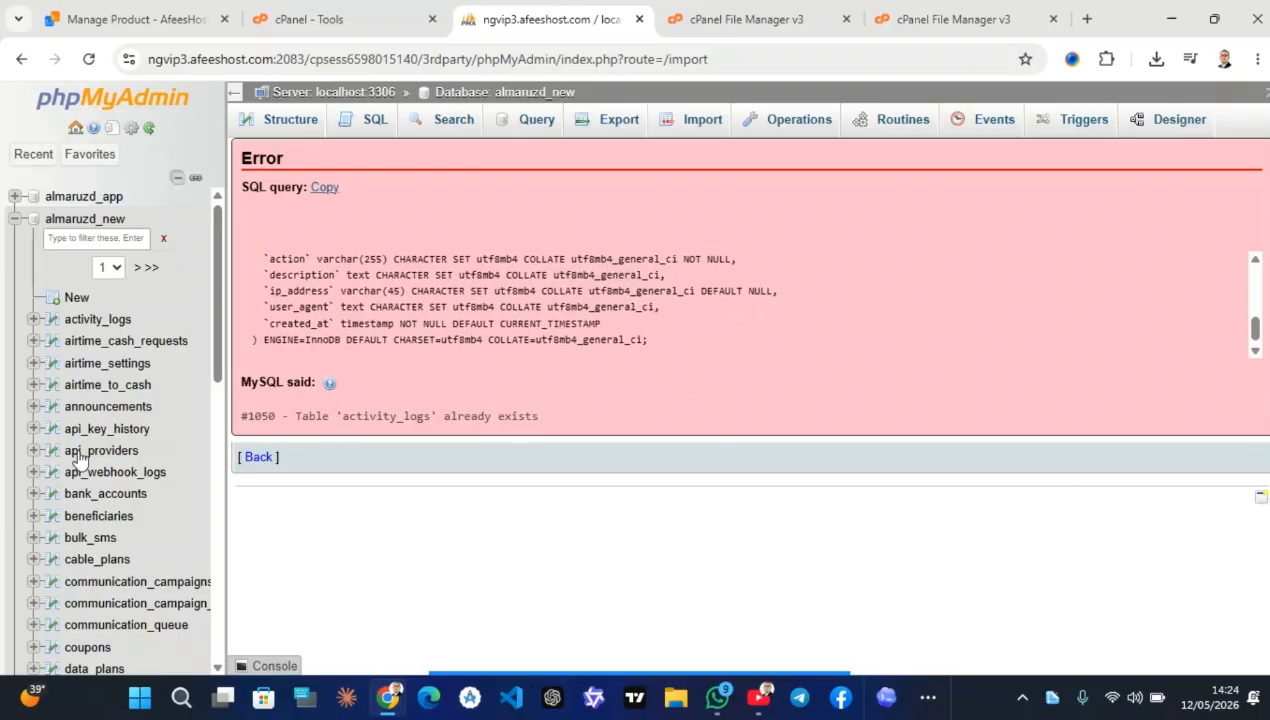
scroll(82, 498, down, 7)
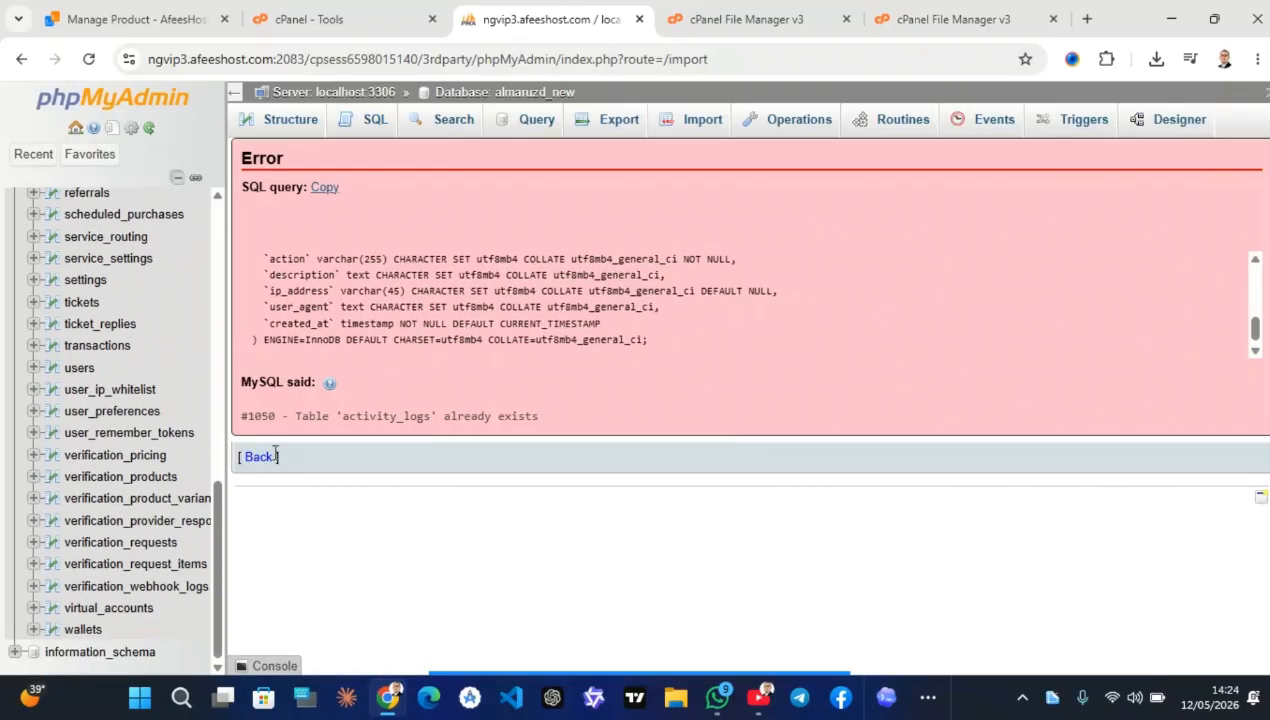
click(258, 458)
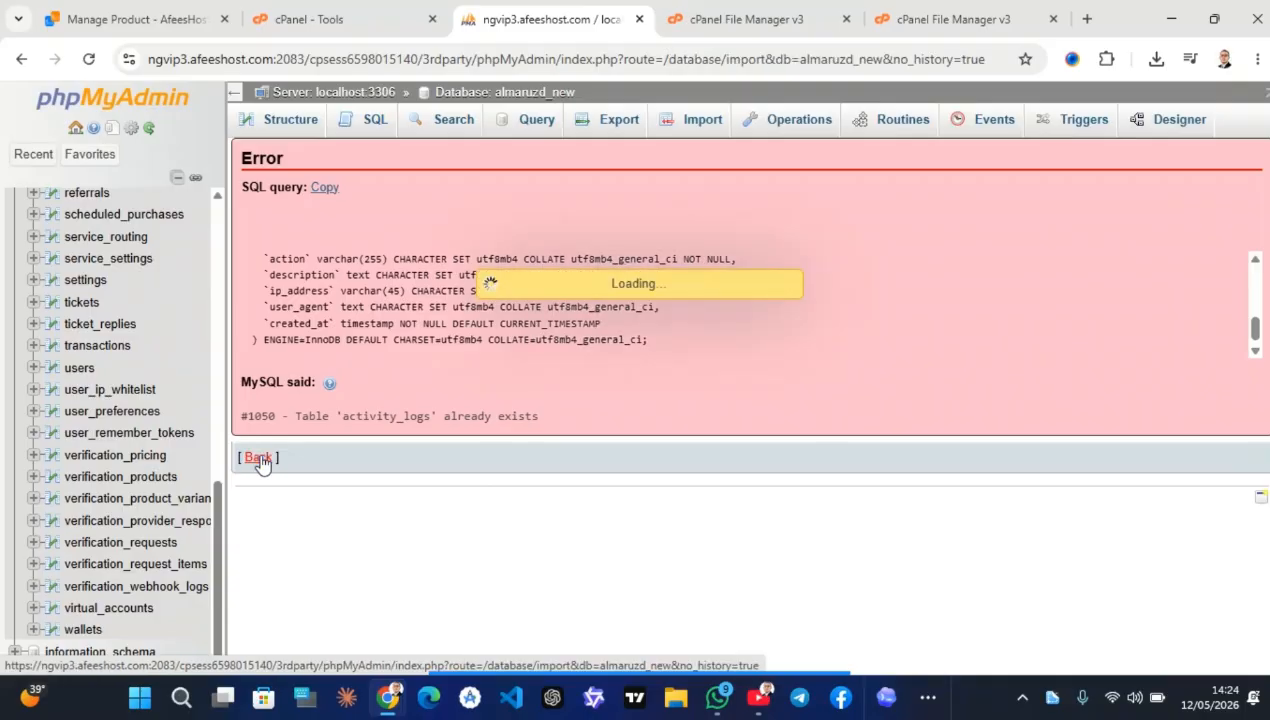
scroll(163, 301, up, 8)
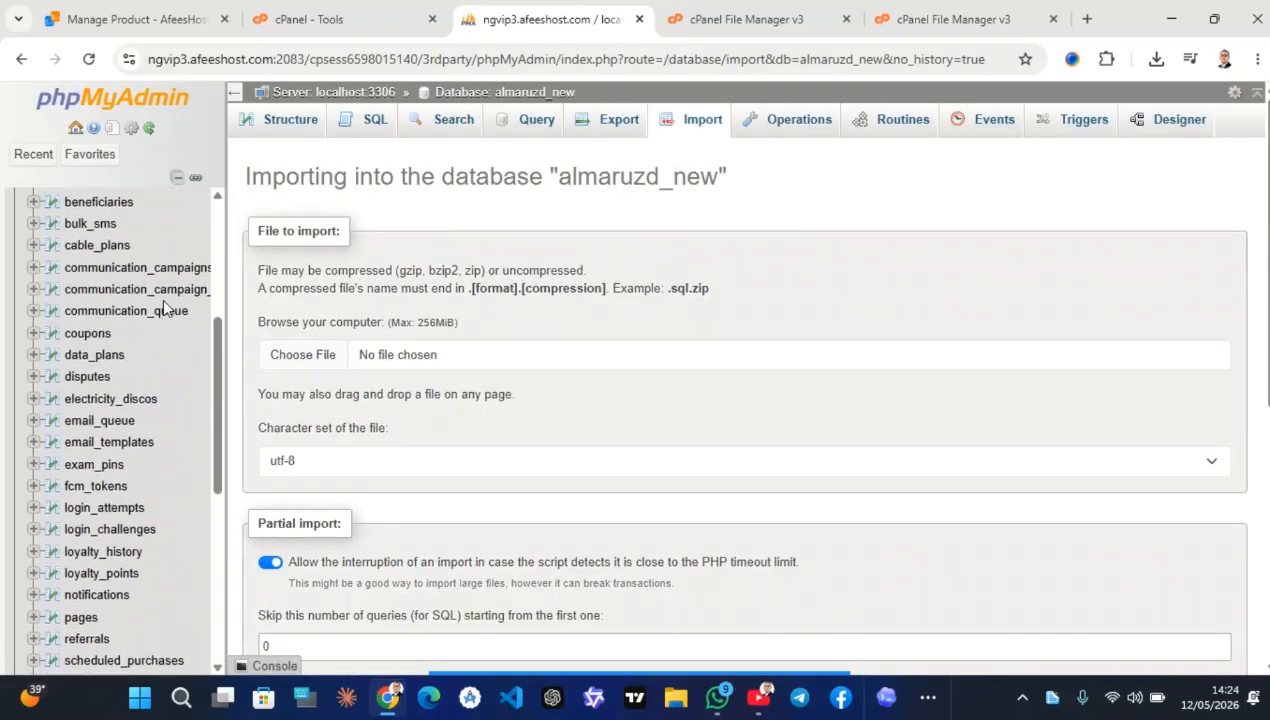
click(86, 224)
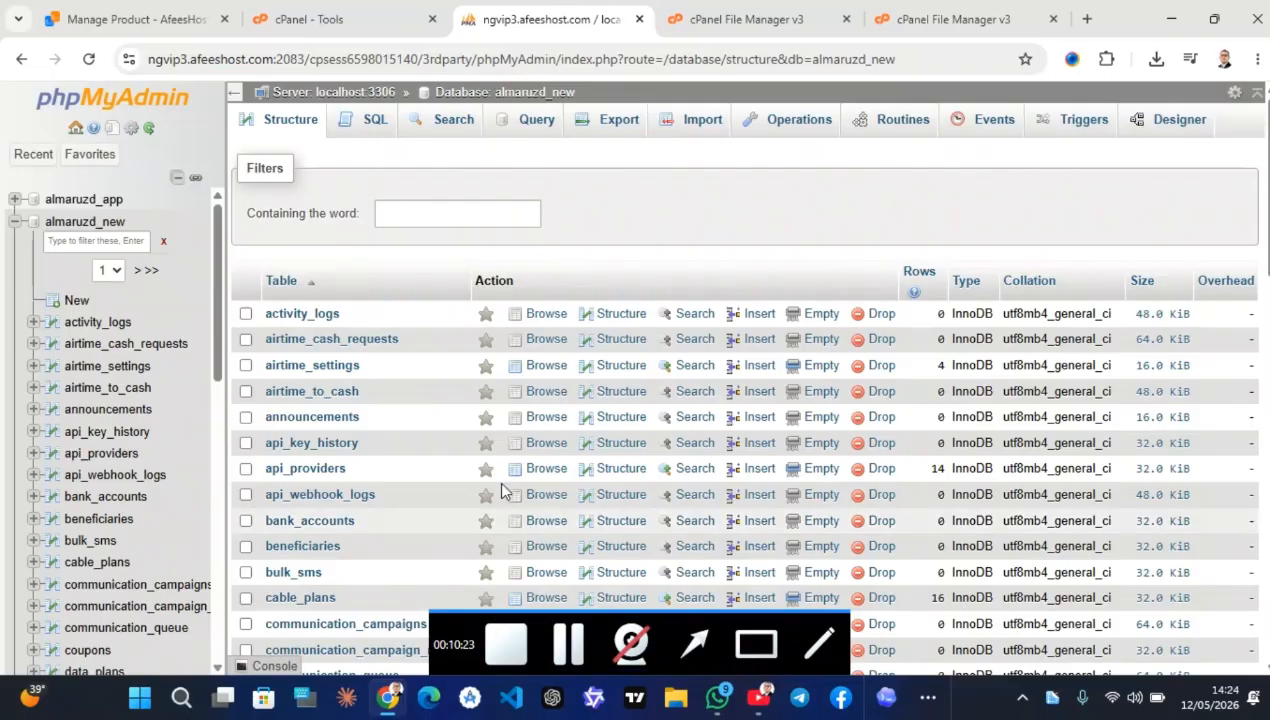
scroll(500, 485, down, 12)
scroll(502, 490, up, 10)
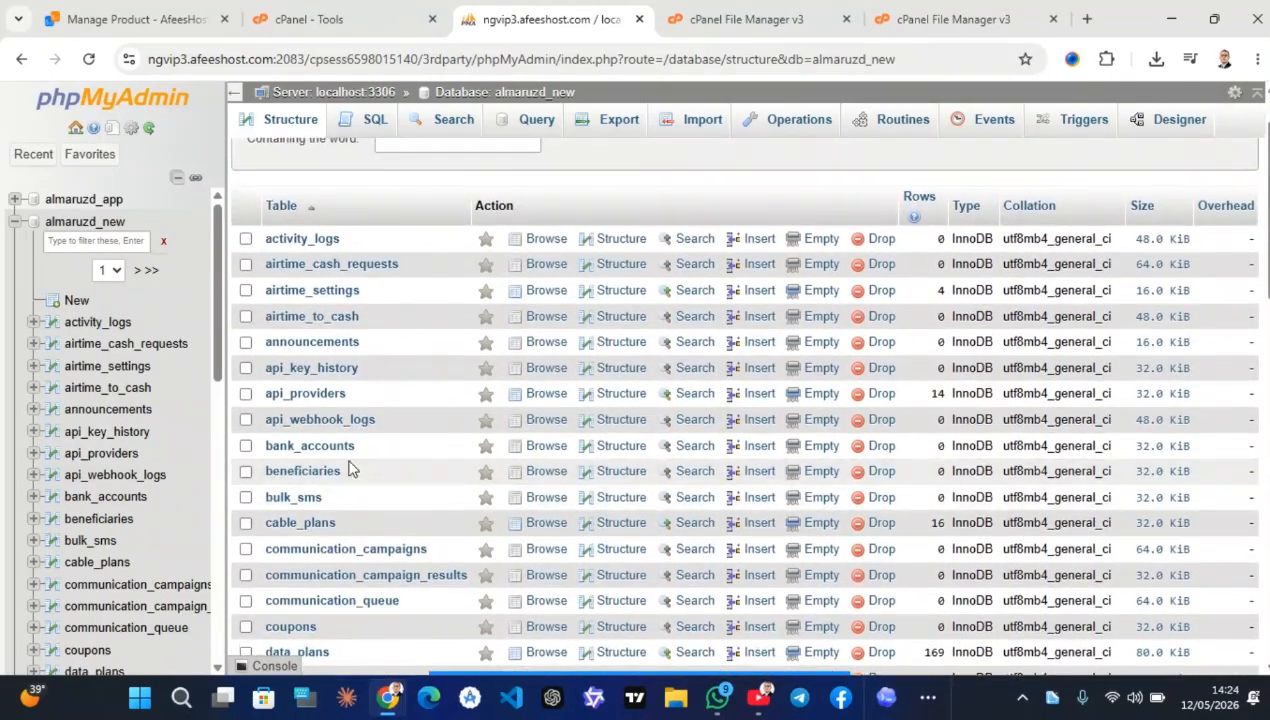
scroll(426, 538, down, 2)
scroll(462, 544, down, 3)
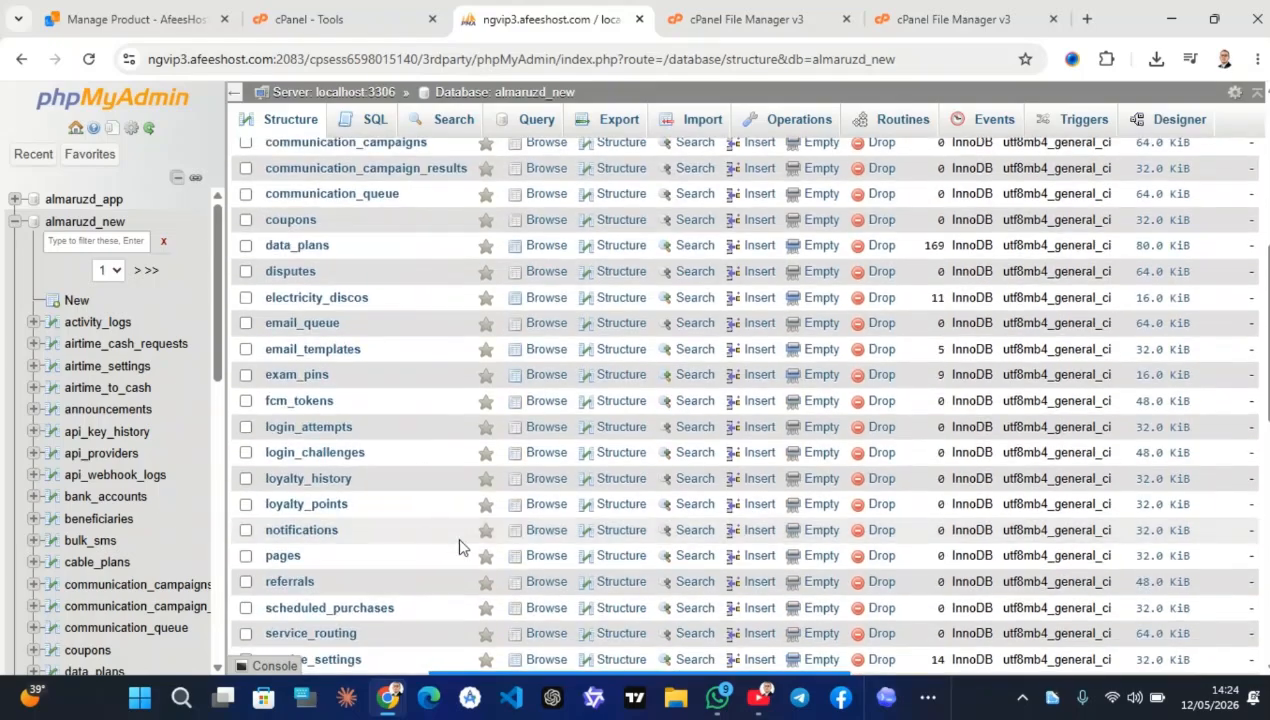
scroll(460, 540, down, 7)
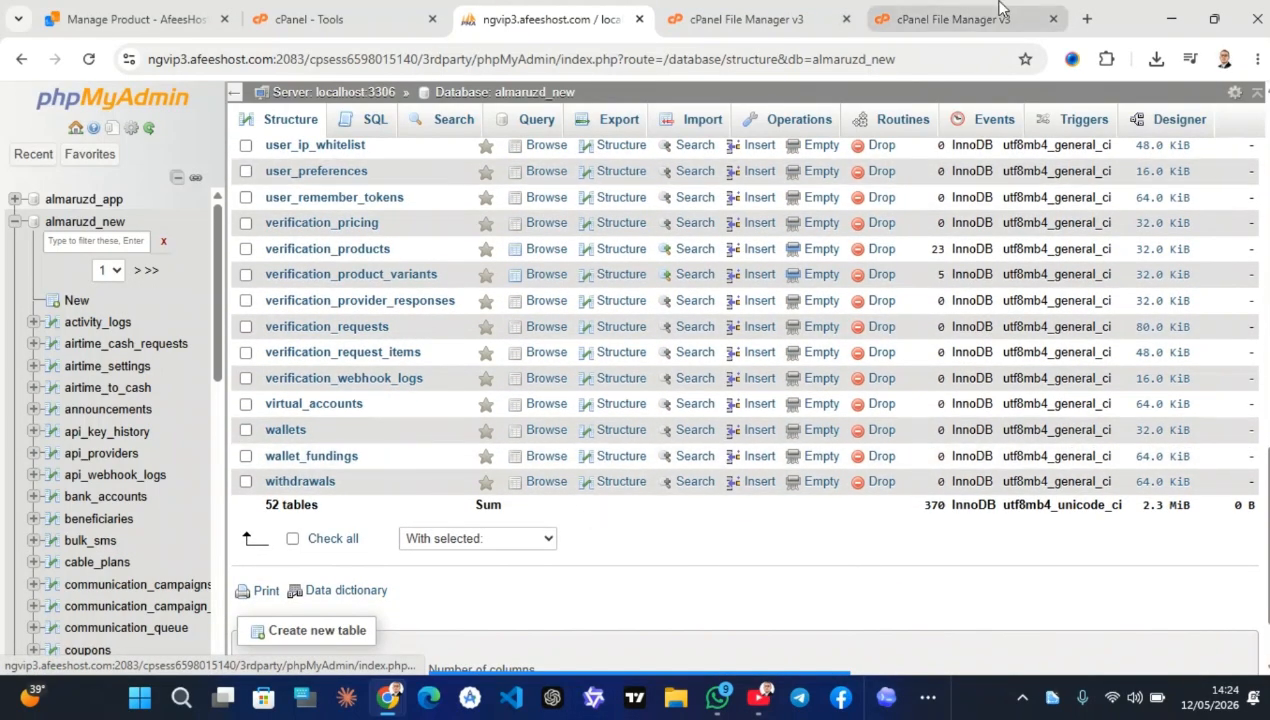
click(957, 18)
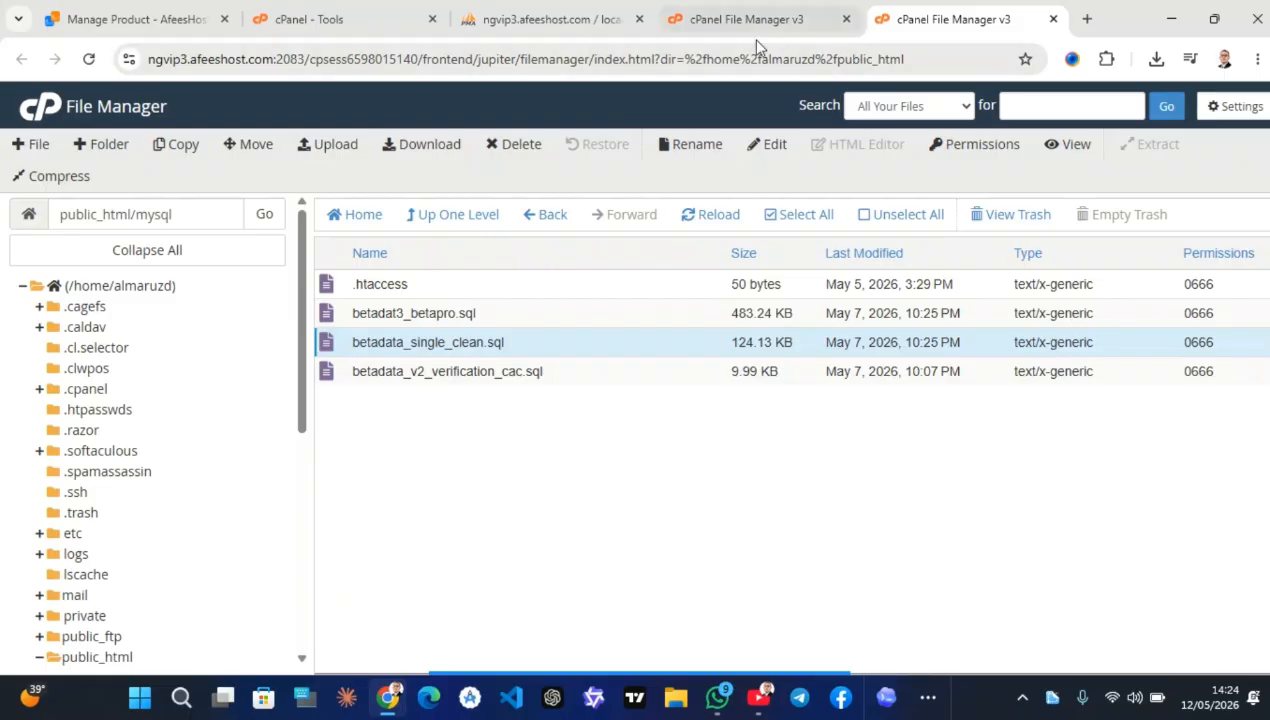
Permanently delete the mysql folder from public_html
click(460, 216)
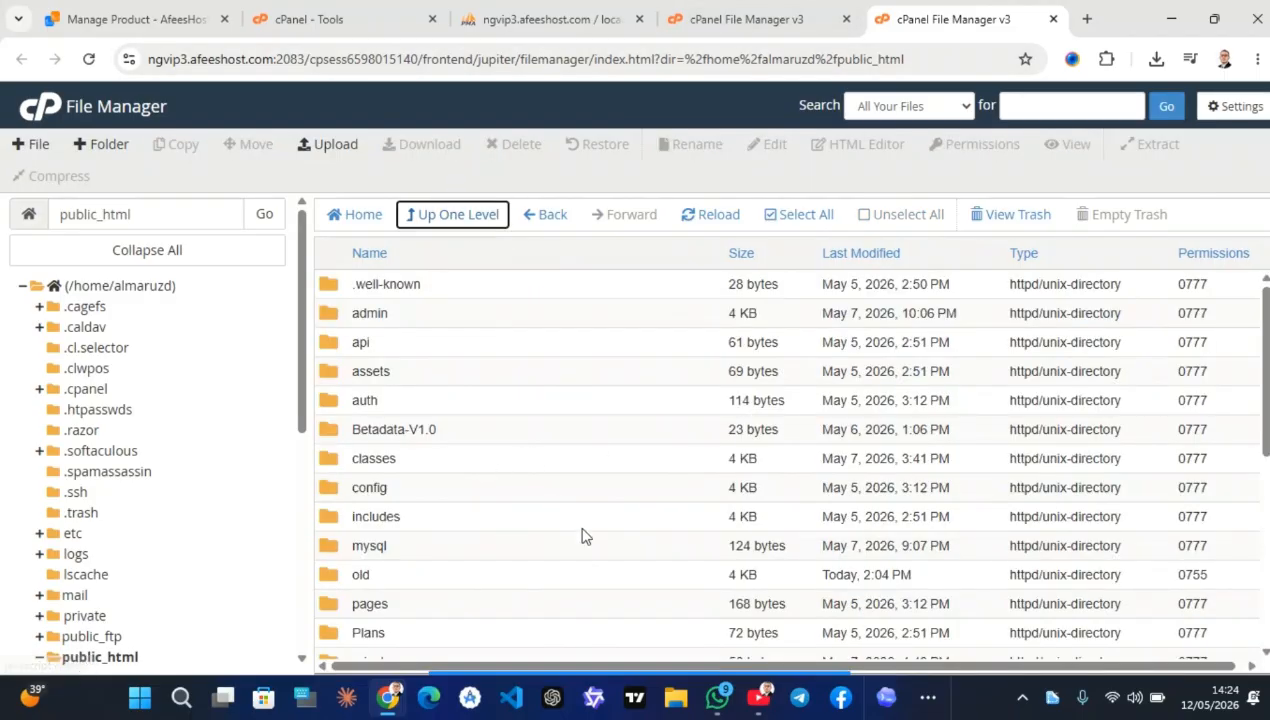
scroll(460, 540, down, 2)
click(400, 490)
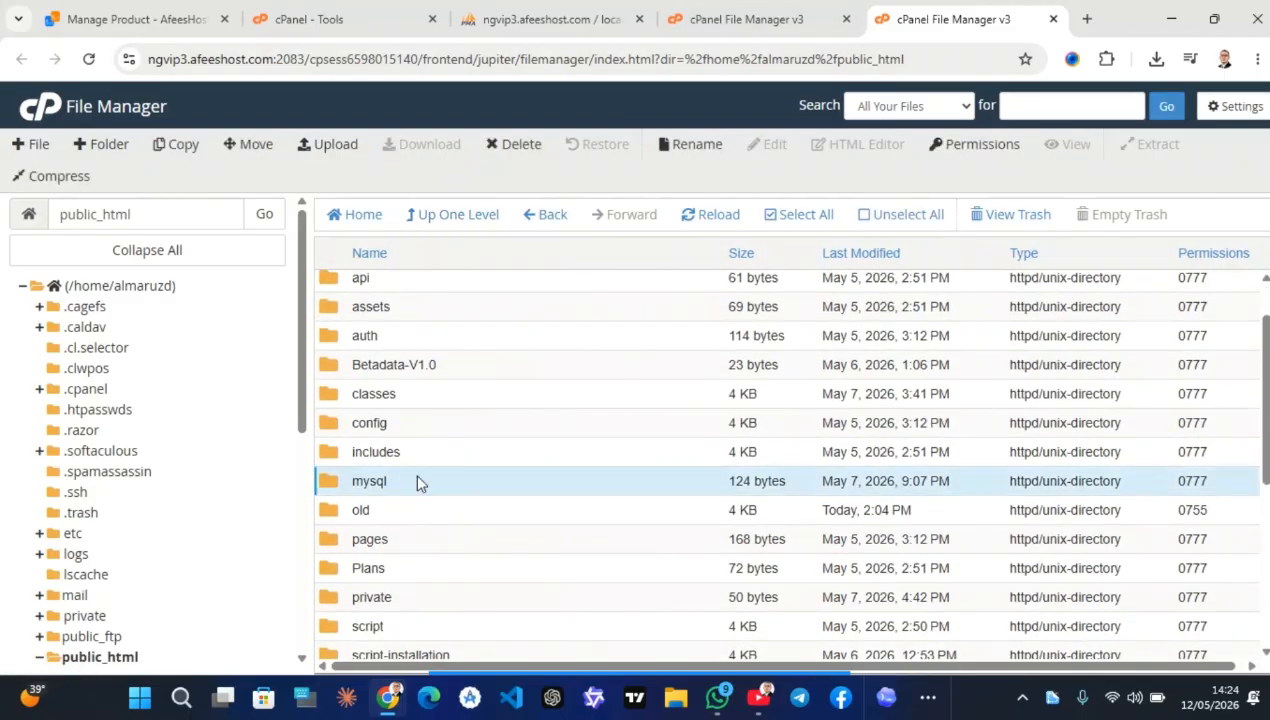
click(519, 145)
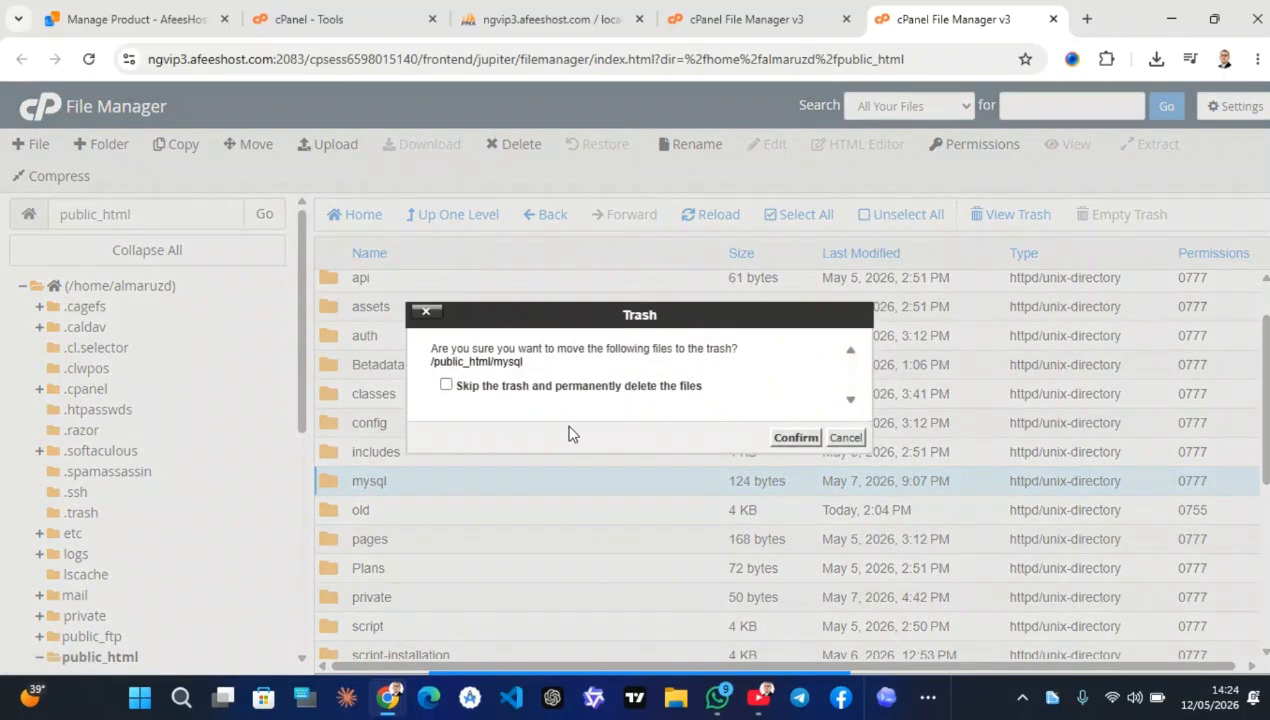
click(541, 386)
click(790, 437)
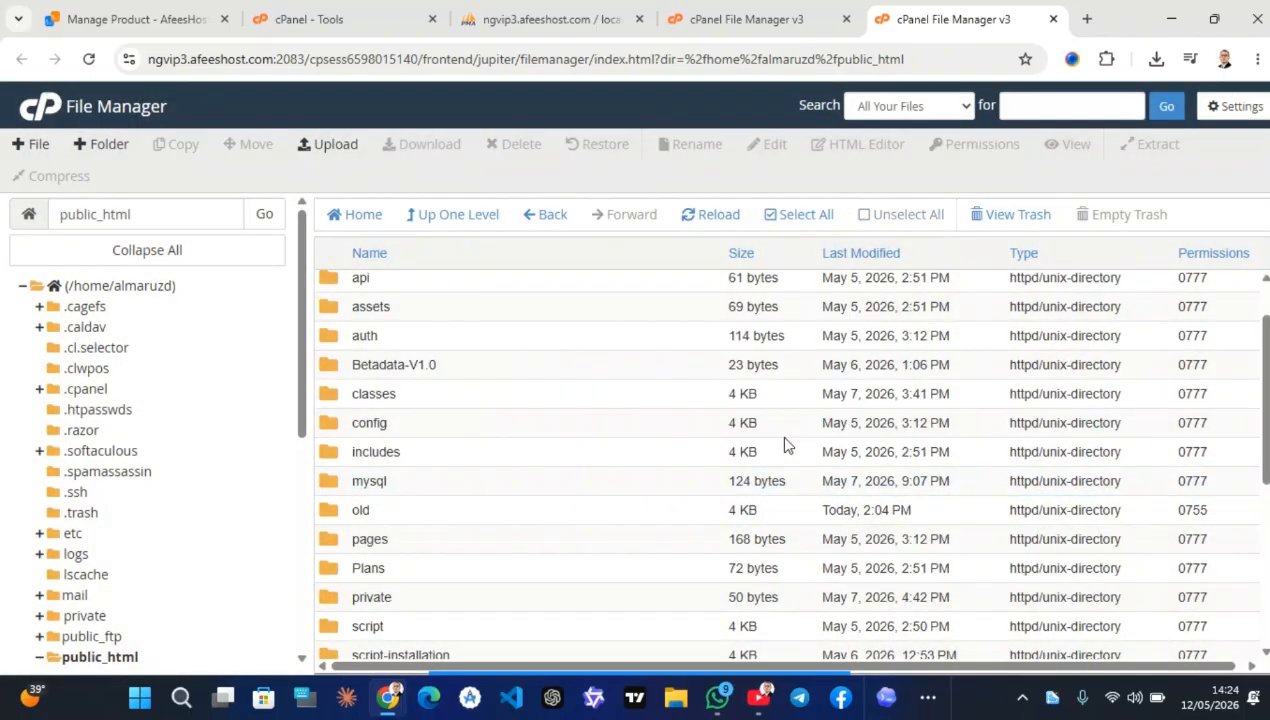
Permanently delete the BetaData-V2.0.zip archive from public_html
scroll(519, 445, down, 3)
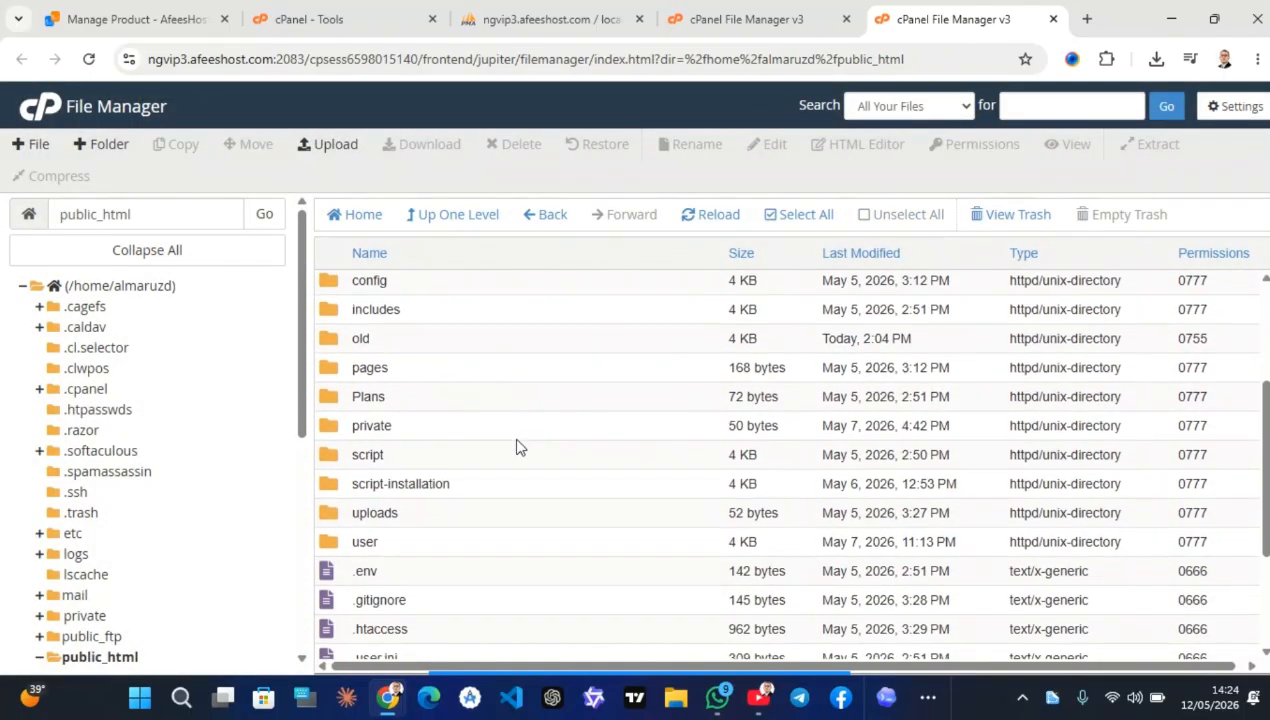
scroll(530, 448, down, 1)
click(523, 500)
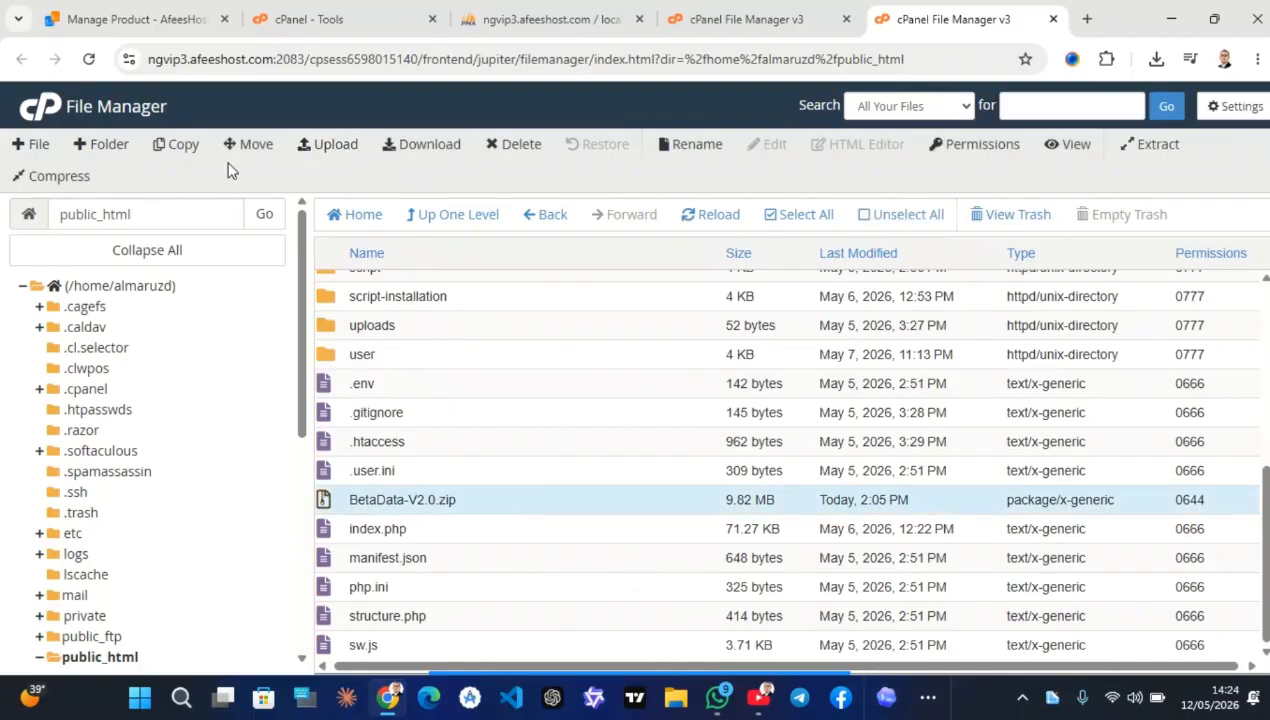
click(510, 143)
click(496, 387)
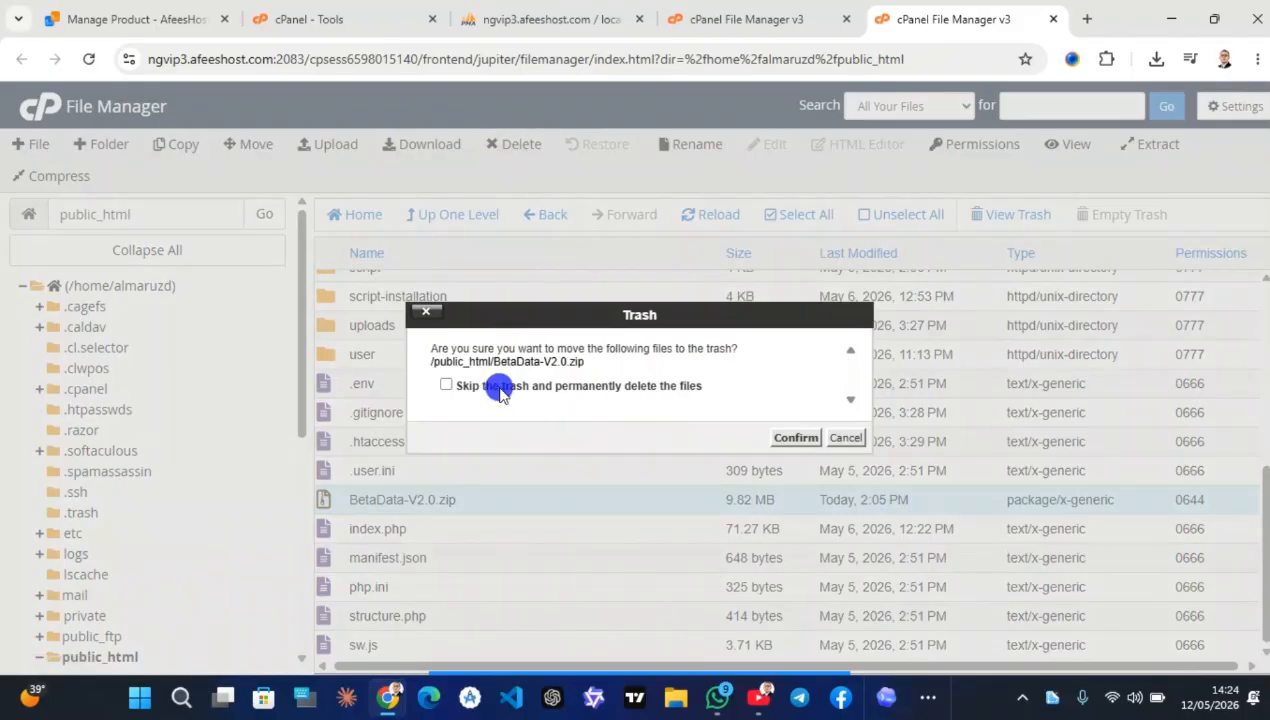
click(791, 441)
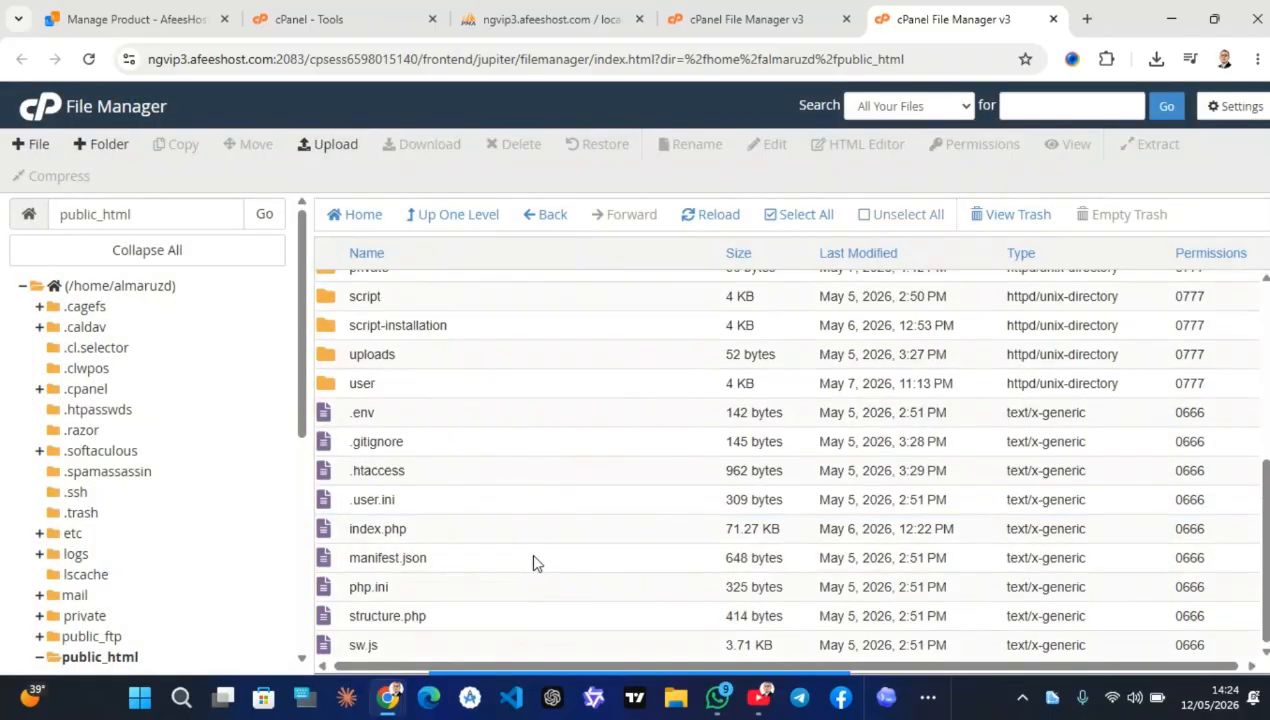
scroll(506, 578, up, 3)
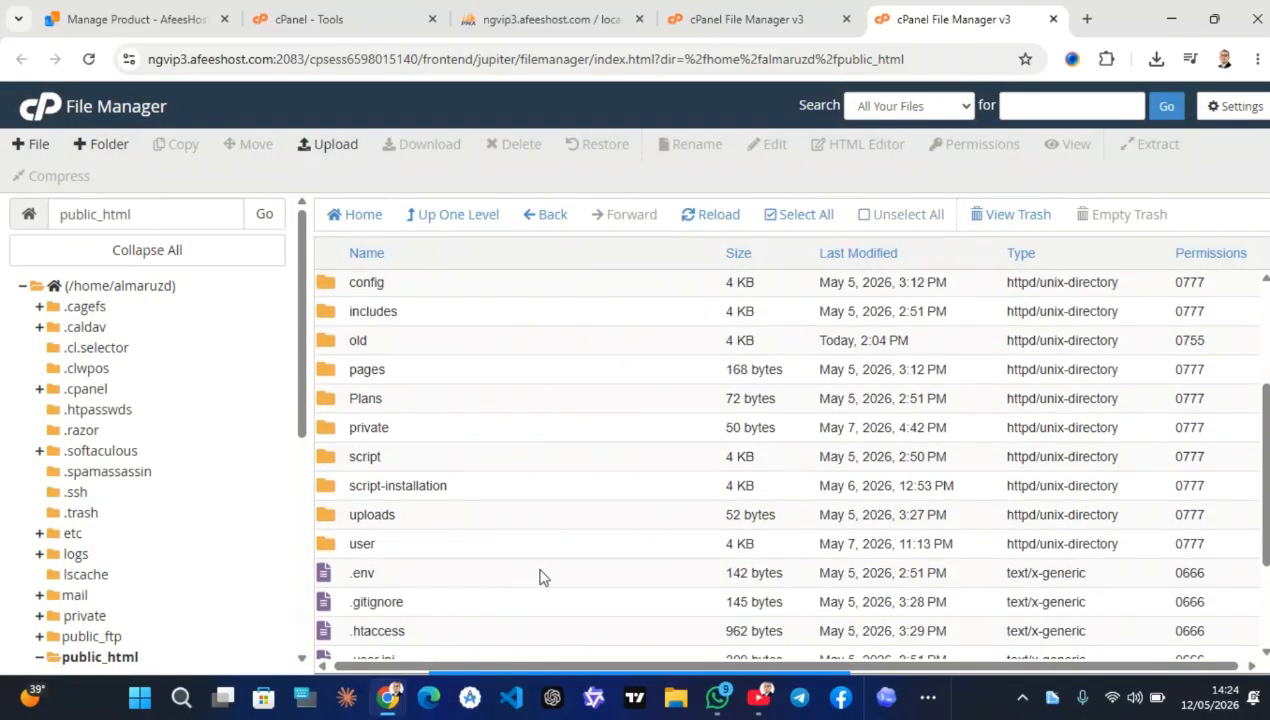
Inside uploads, change the proofs and avatars folders' permissions from 0777 to 0775
click(417, 517)
double_click(416, 515)
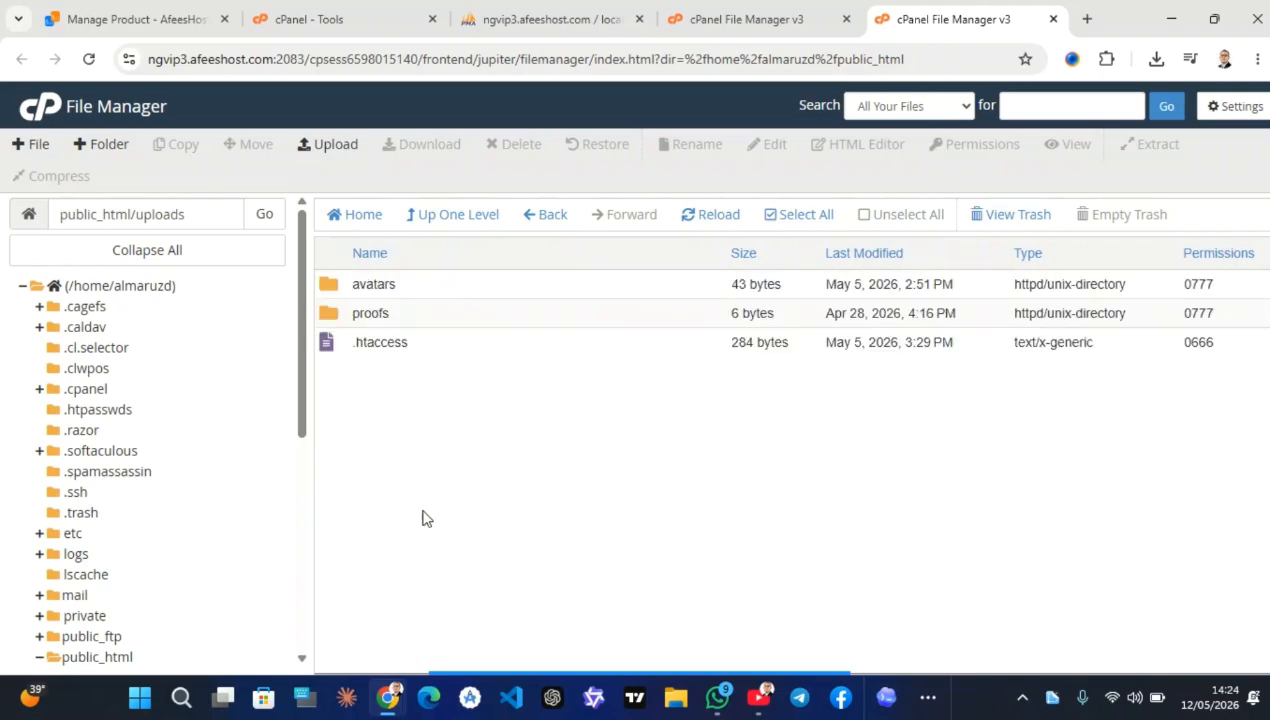
double_click(1199, 308)
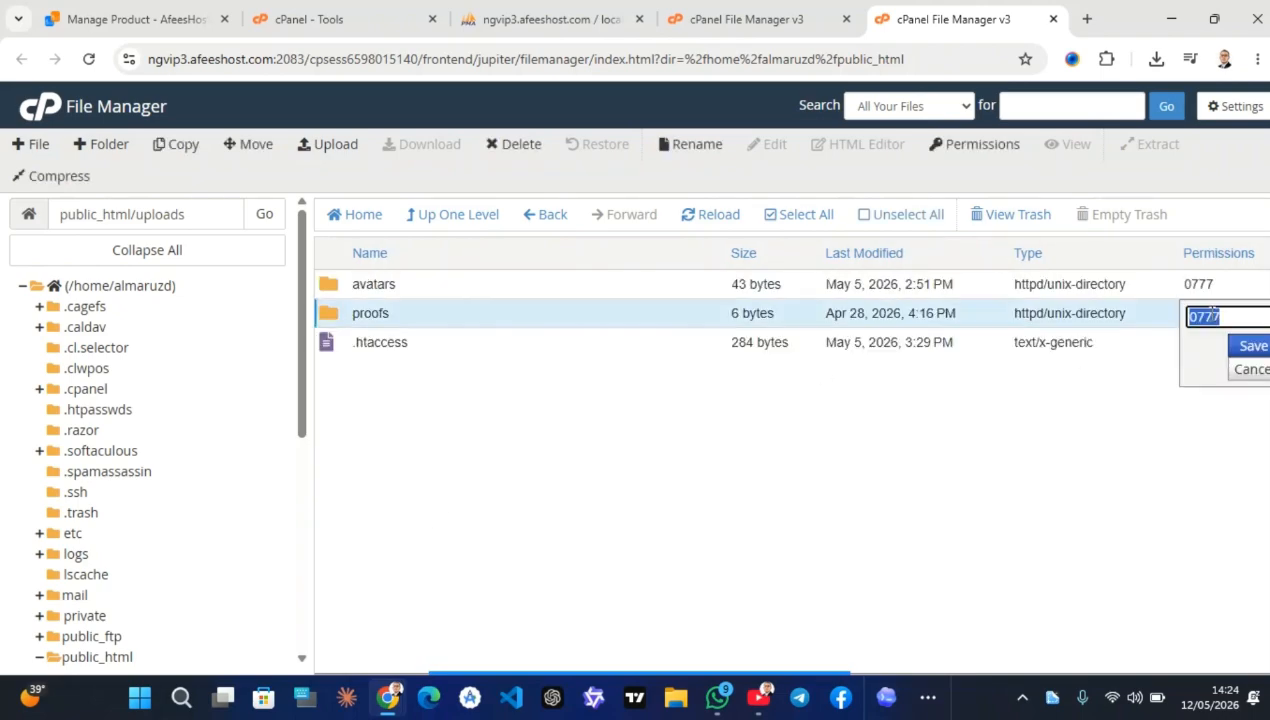
click(1218, 314)
click(1250, 348)
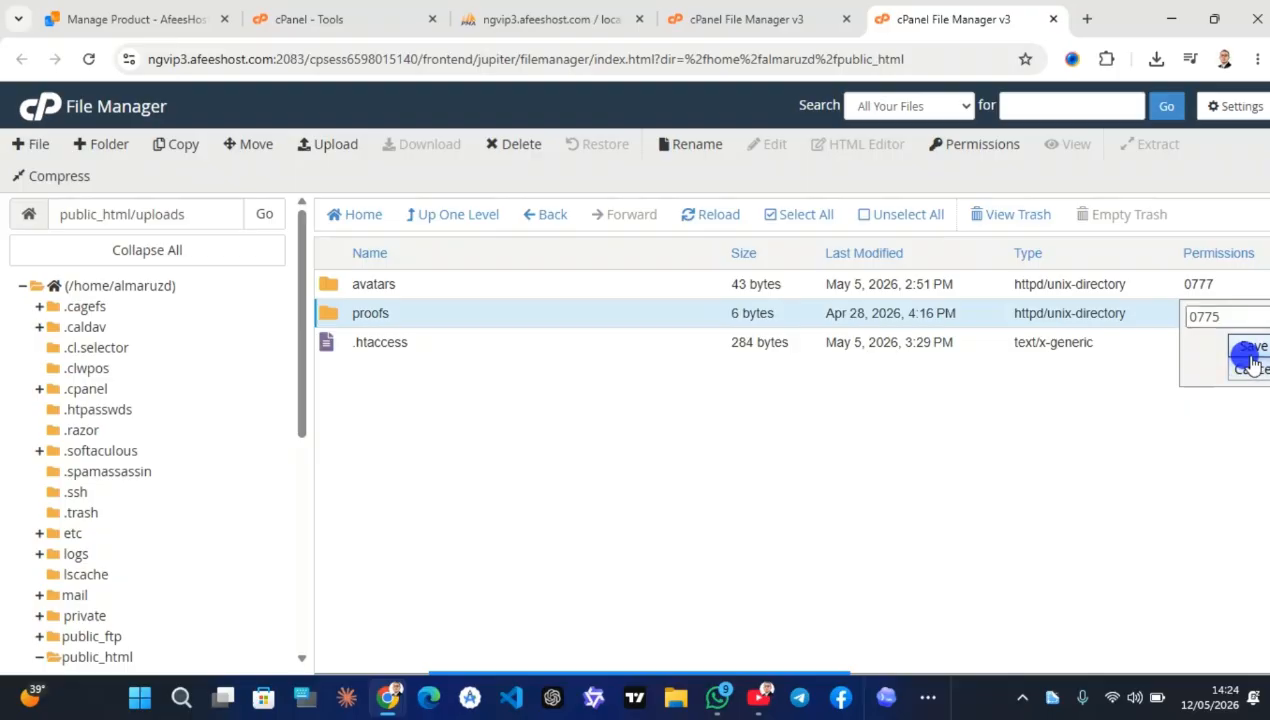
double_click(1205, 284)
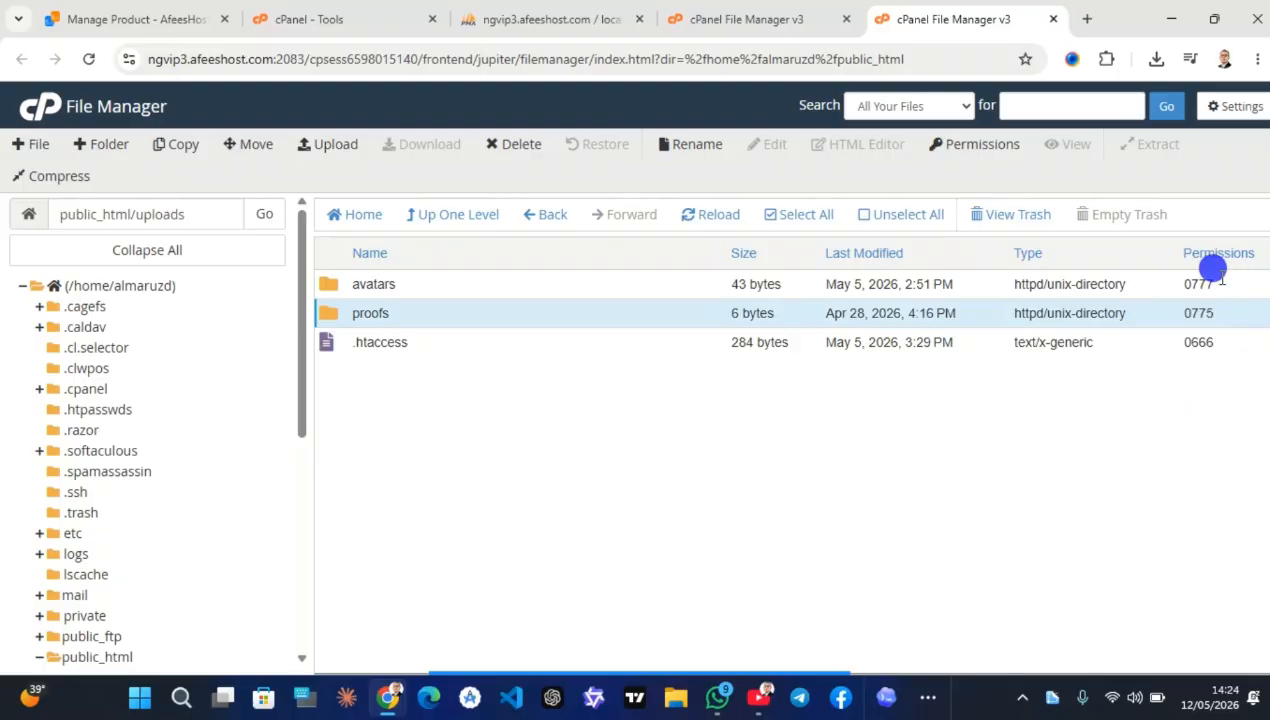
click(1224, 286)
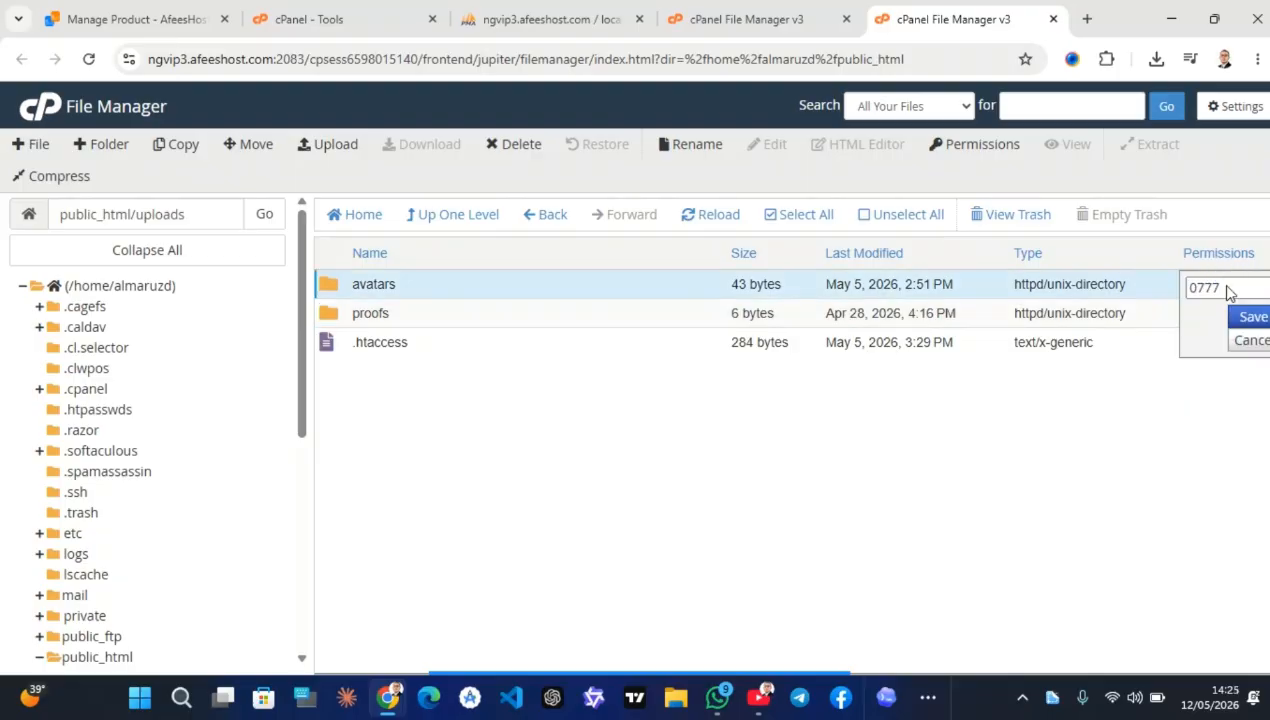
click(1219, 284)
key(BackSpace)
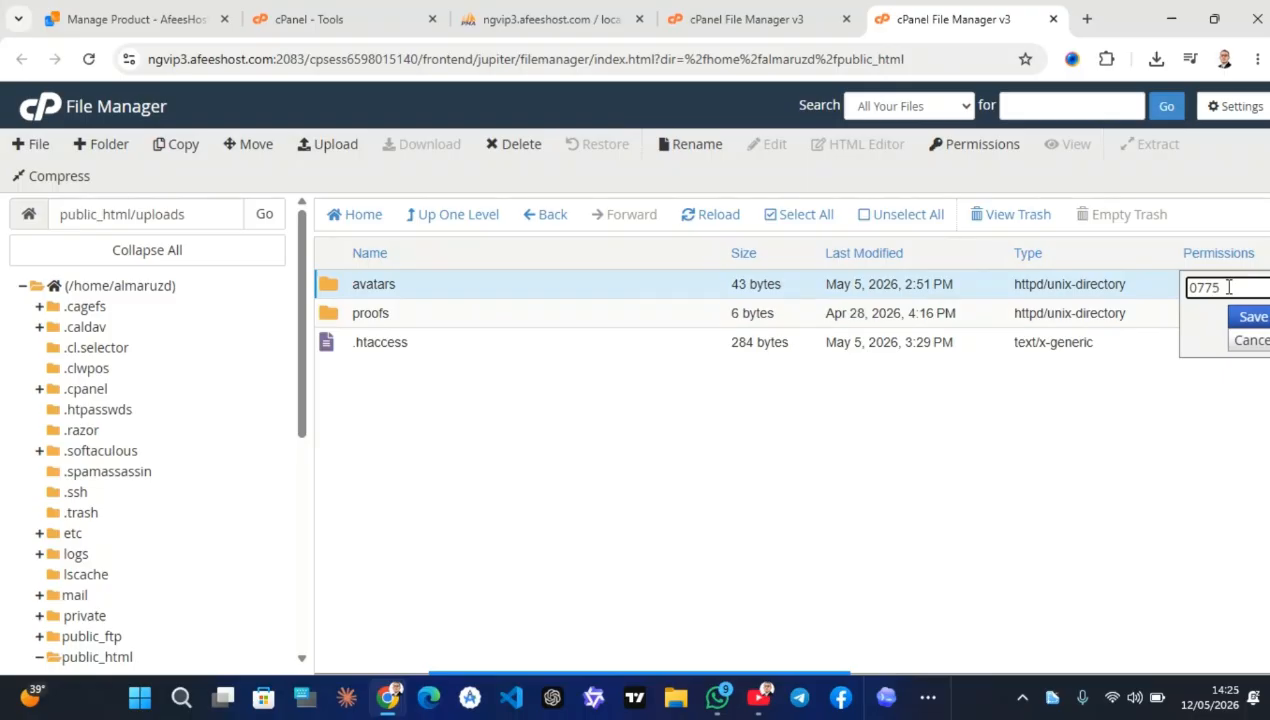
click(1240, 316)
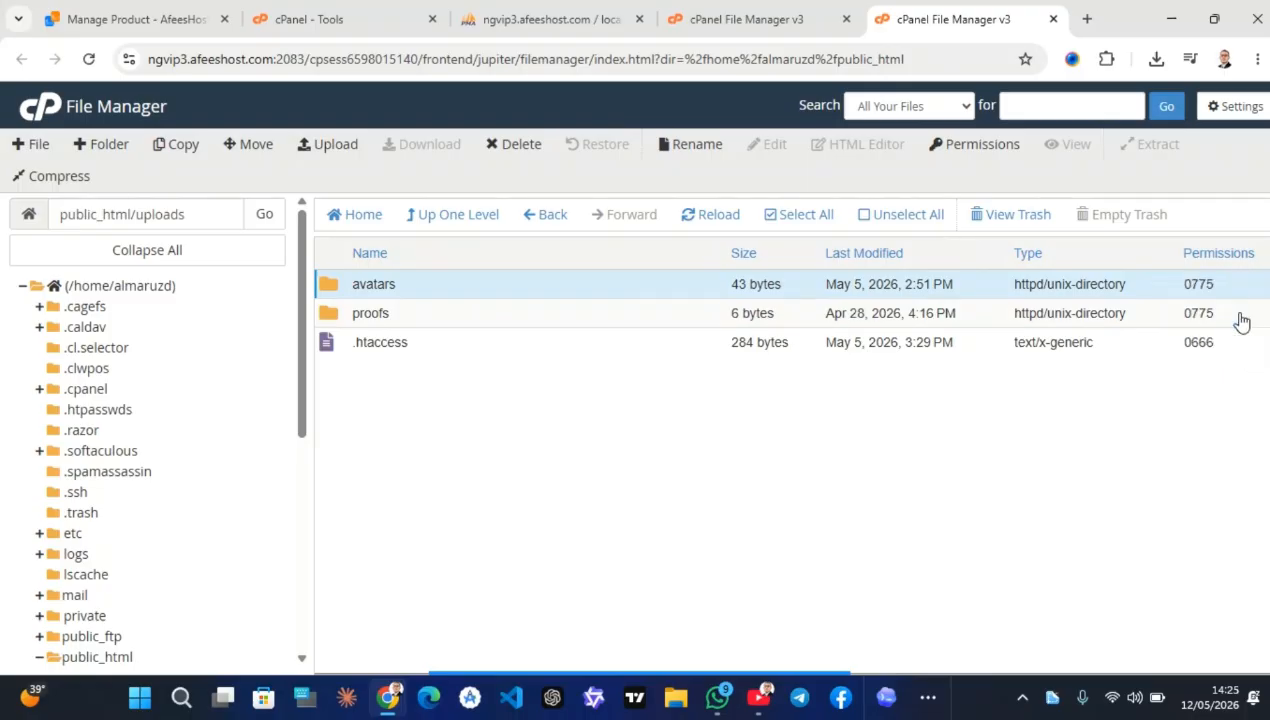
Check the proofs folder, then set the uploads folder in public_html to 0775 permissions
double_click(425, 317)
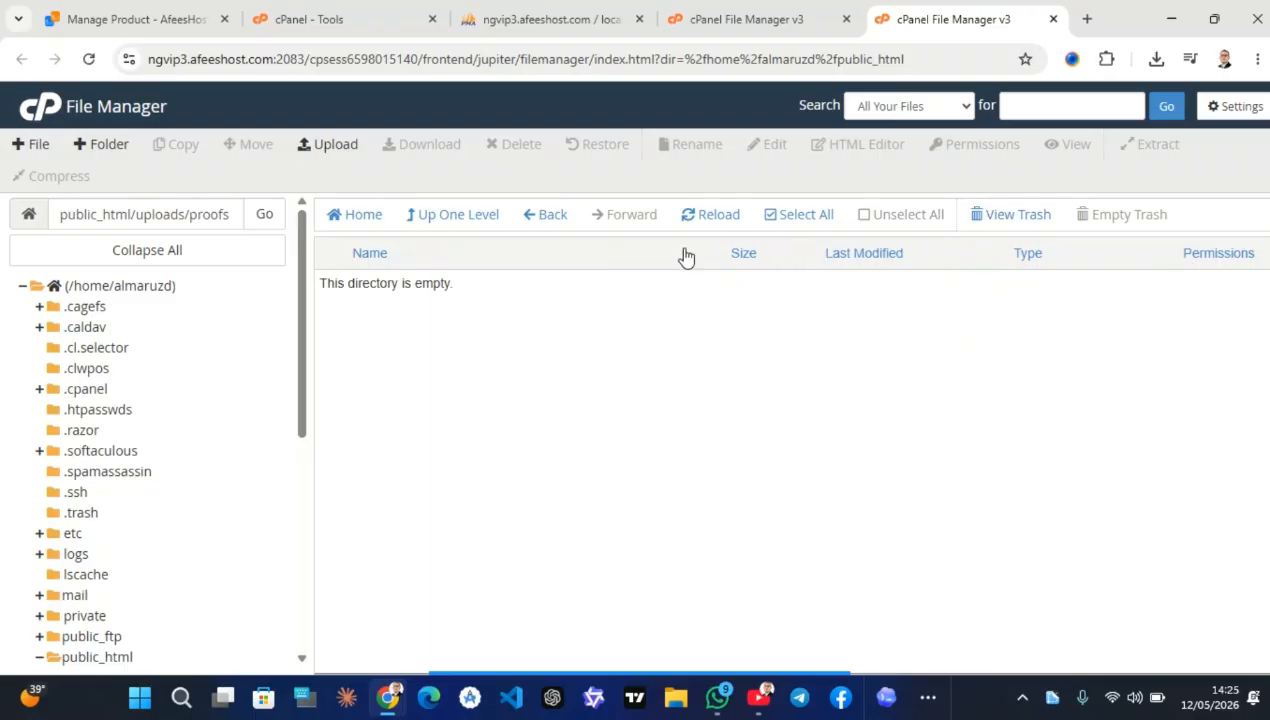
click(450, 217)
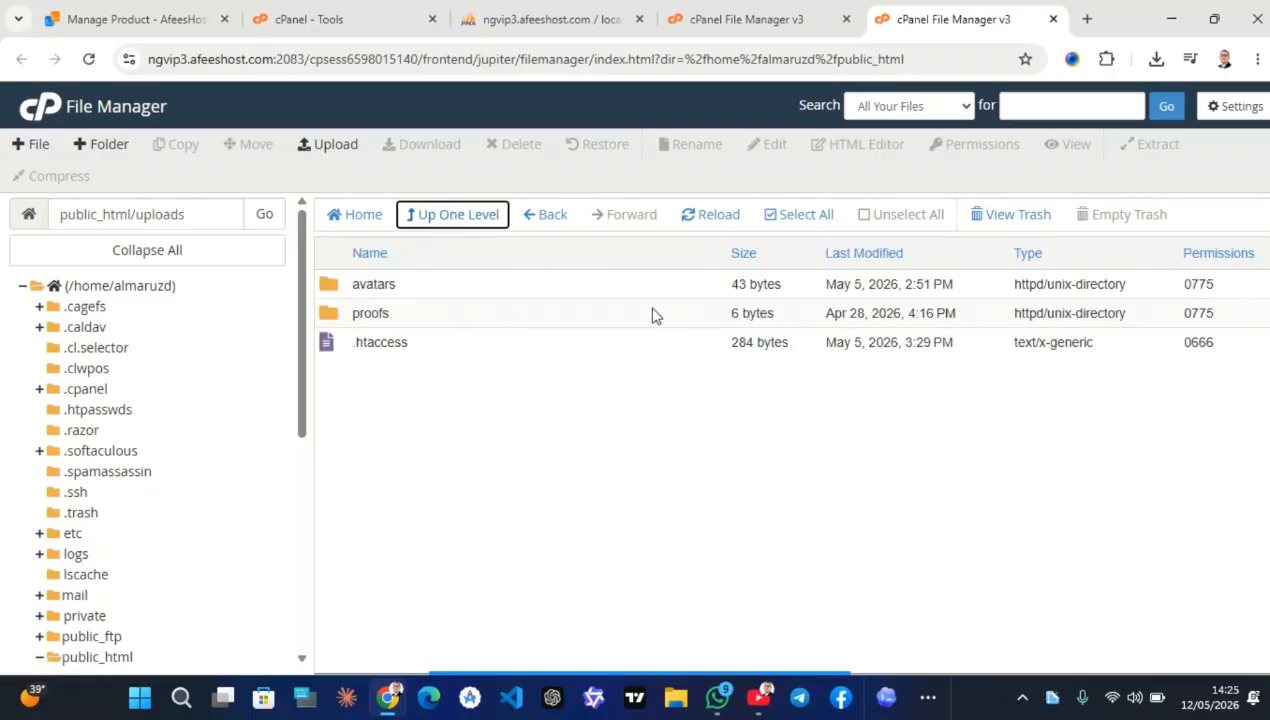
click(432, 215)
scroll(600, 540, down, 3)
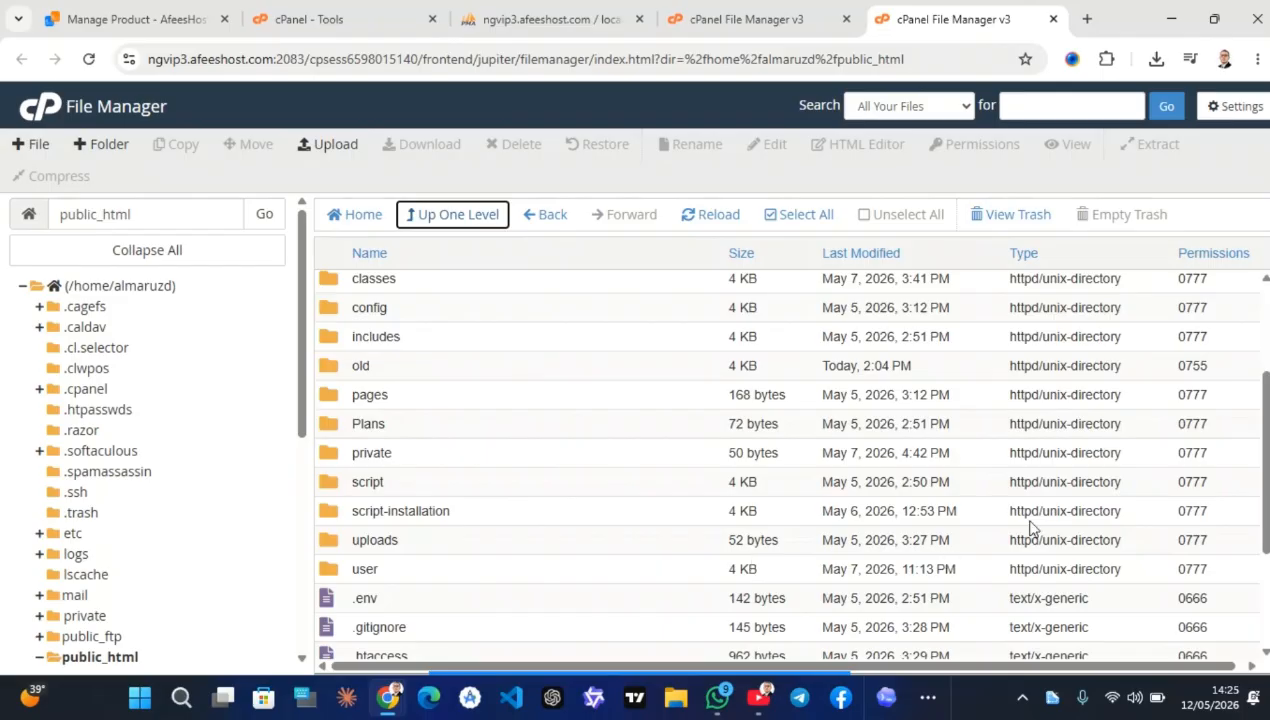
click(1198, 540)
click(1214, 541)
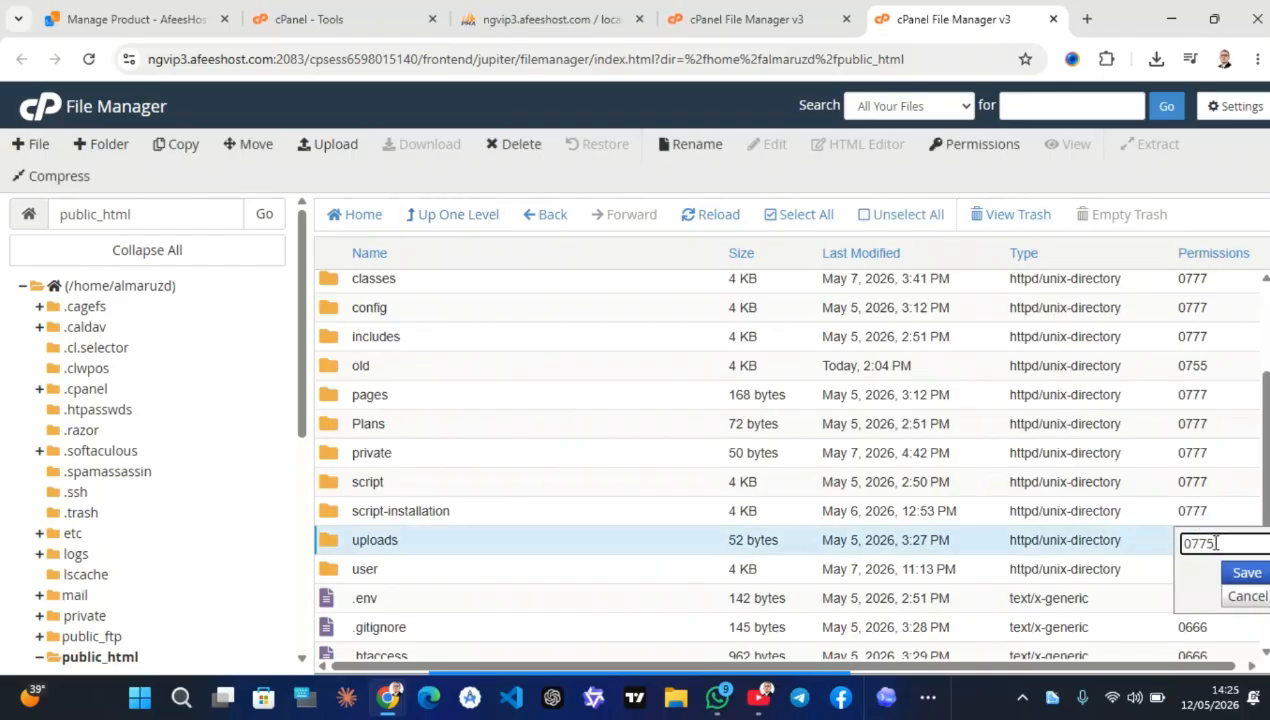
click(1234, 573)
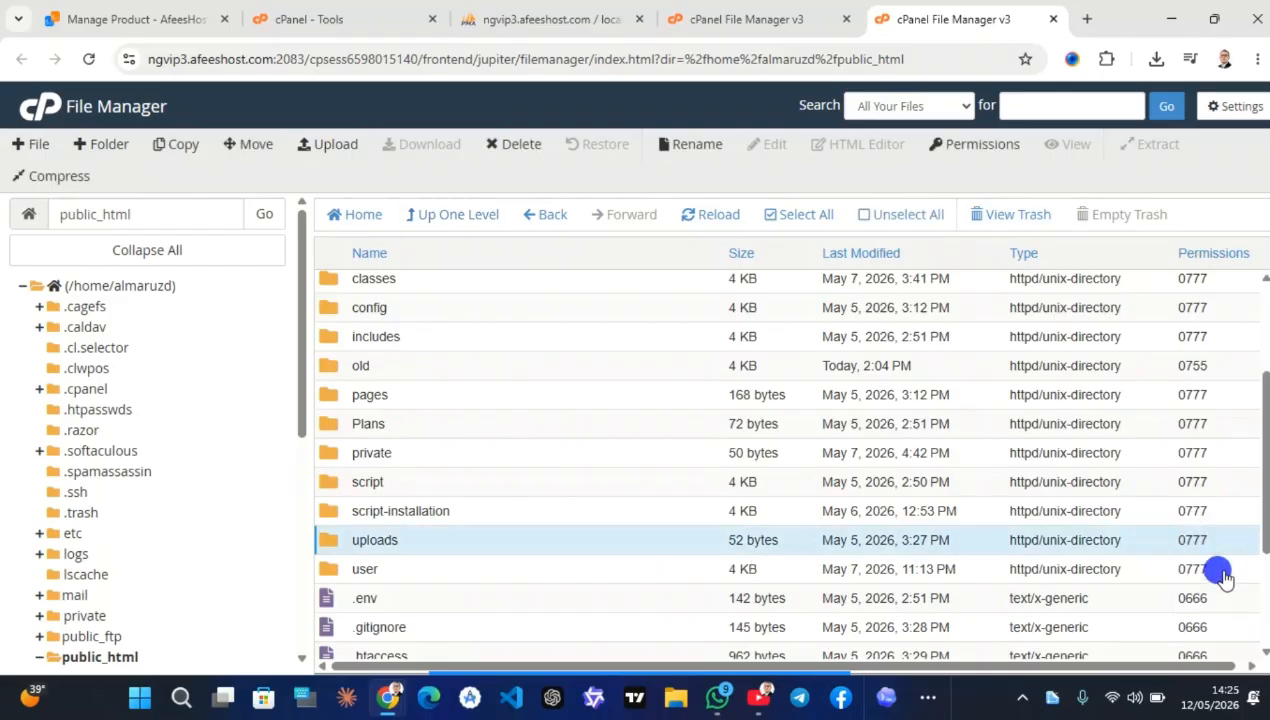
click(298, 8)
Open almaruzdata.com.ng from the cPanel primary domain link and scroll through its homepage
scroll(958, 308, up, 5)
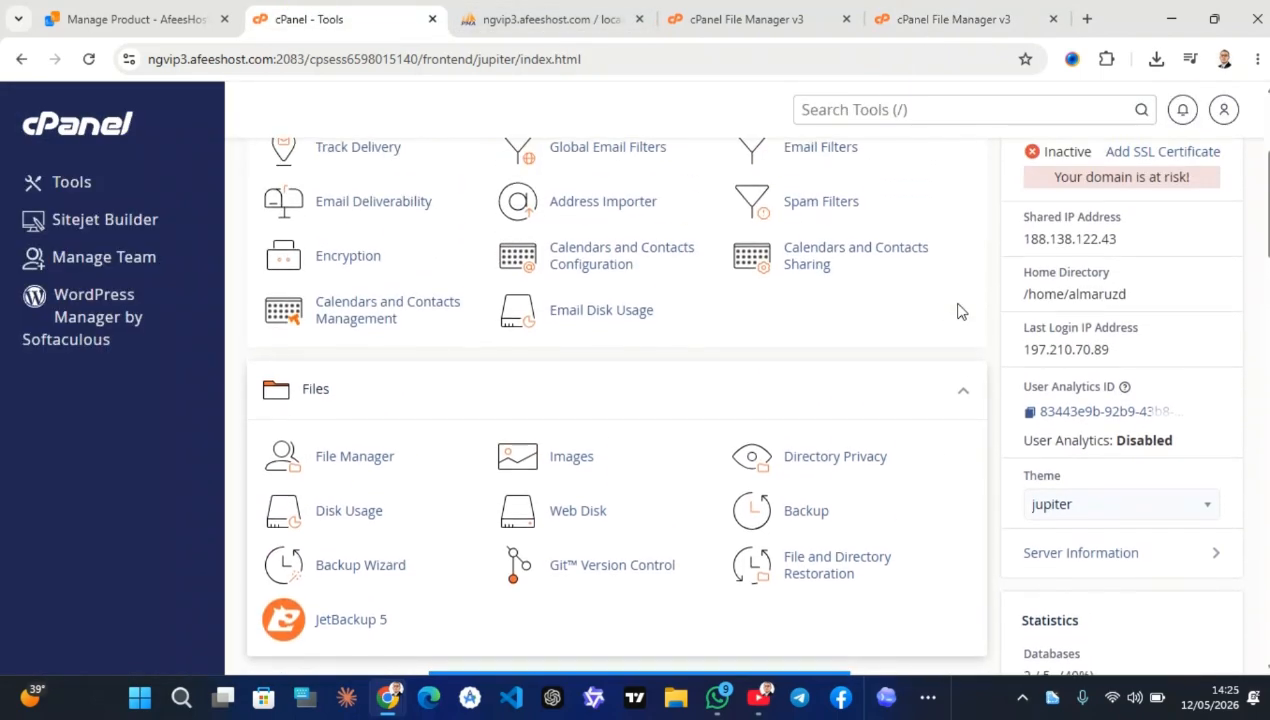
scroll(958, 311, up, 3)
click(1117, 360)
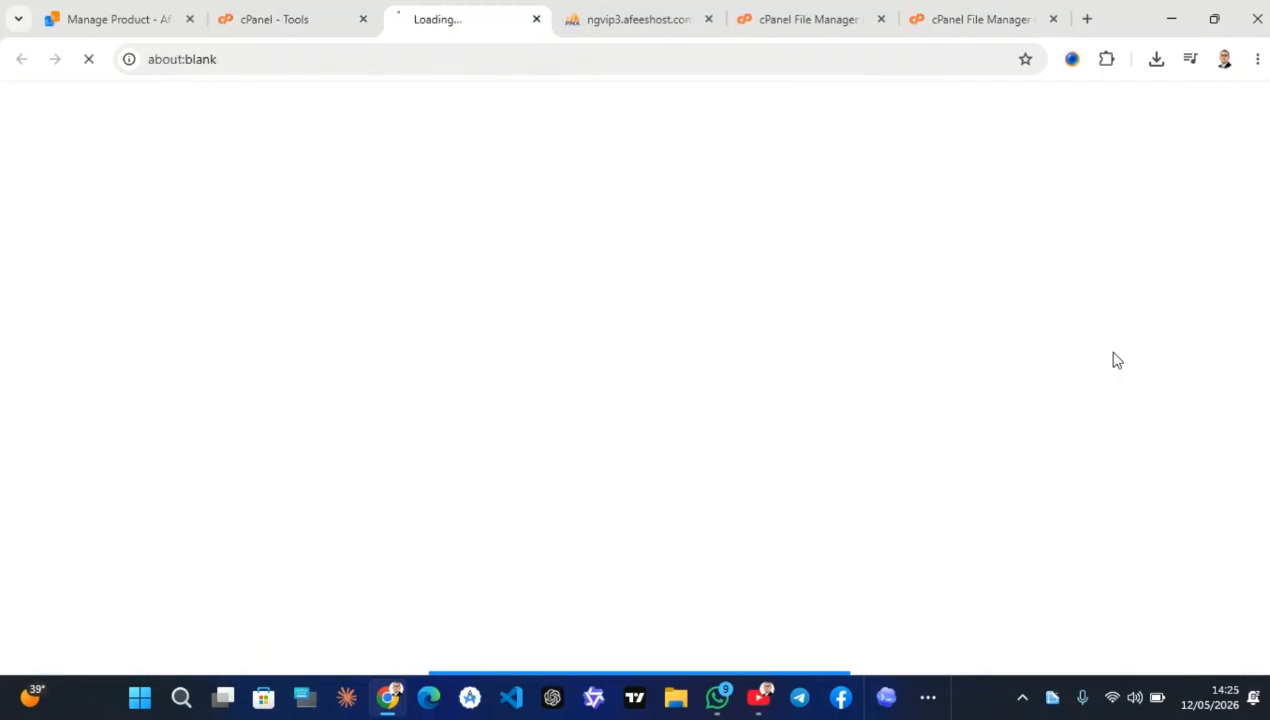
drag(459, 17, 1017, 20)
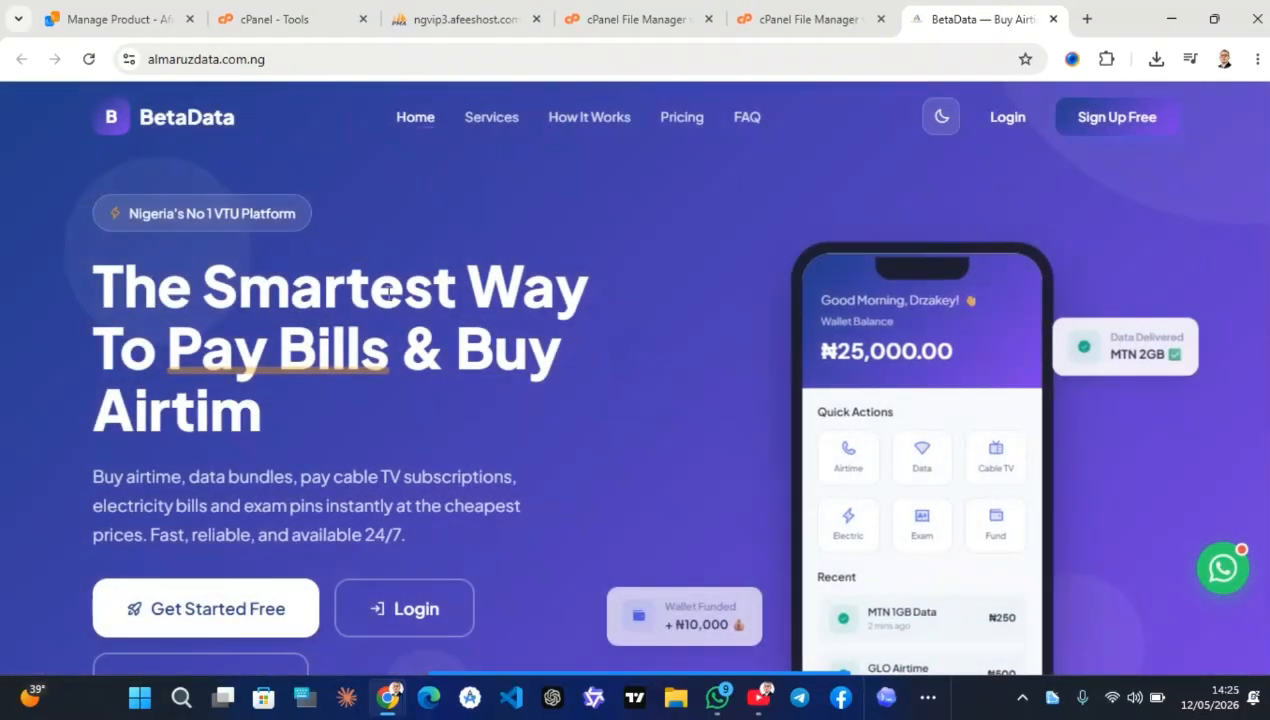
scroll(615, 408, down, 10)
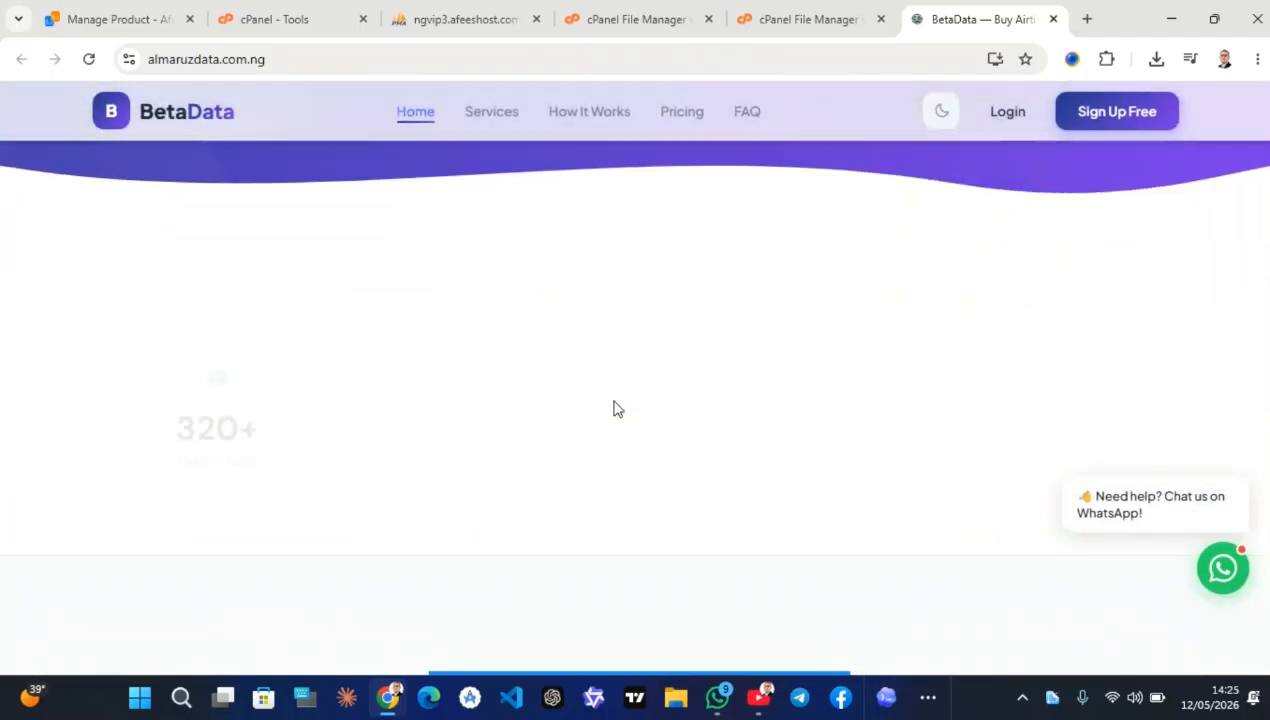
scroll(615, 408, down, 15)
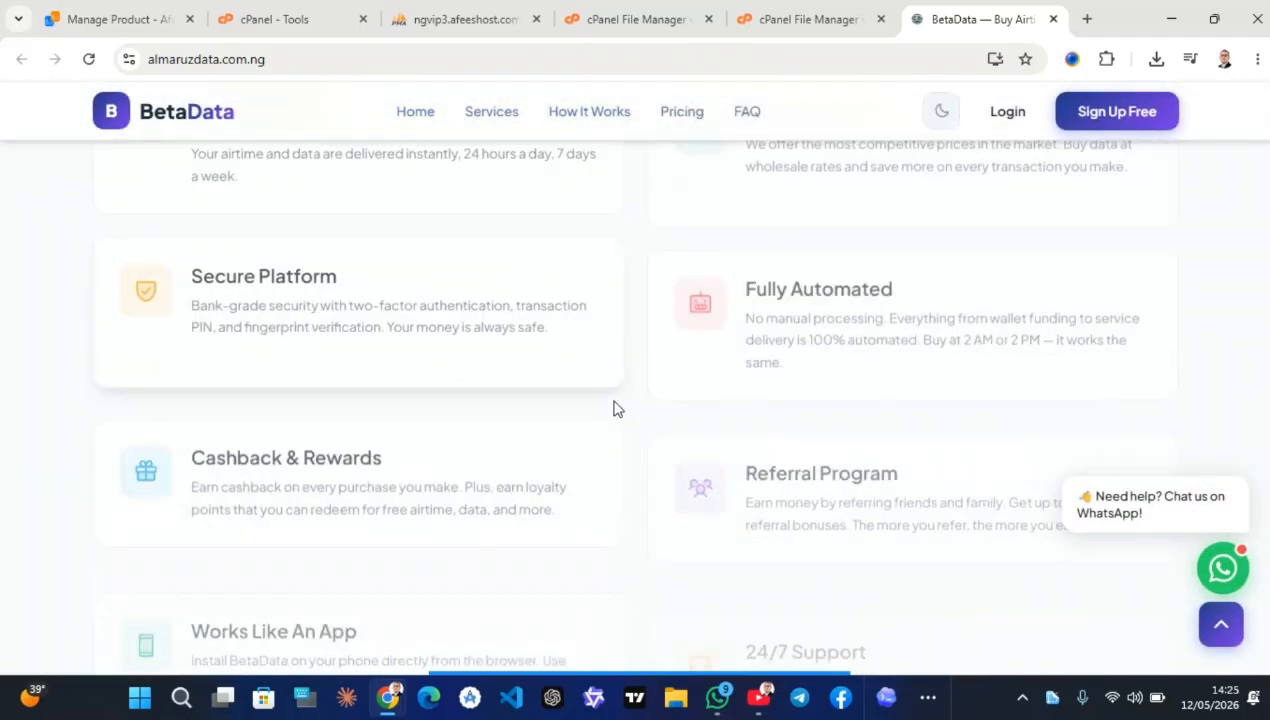
scroll(615, 408, up, 15)
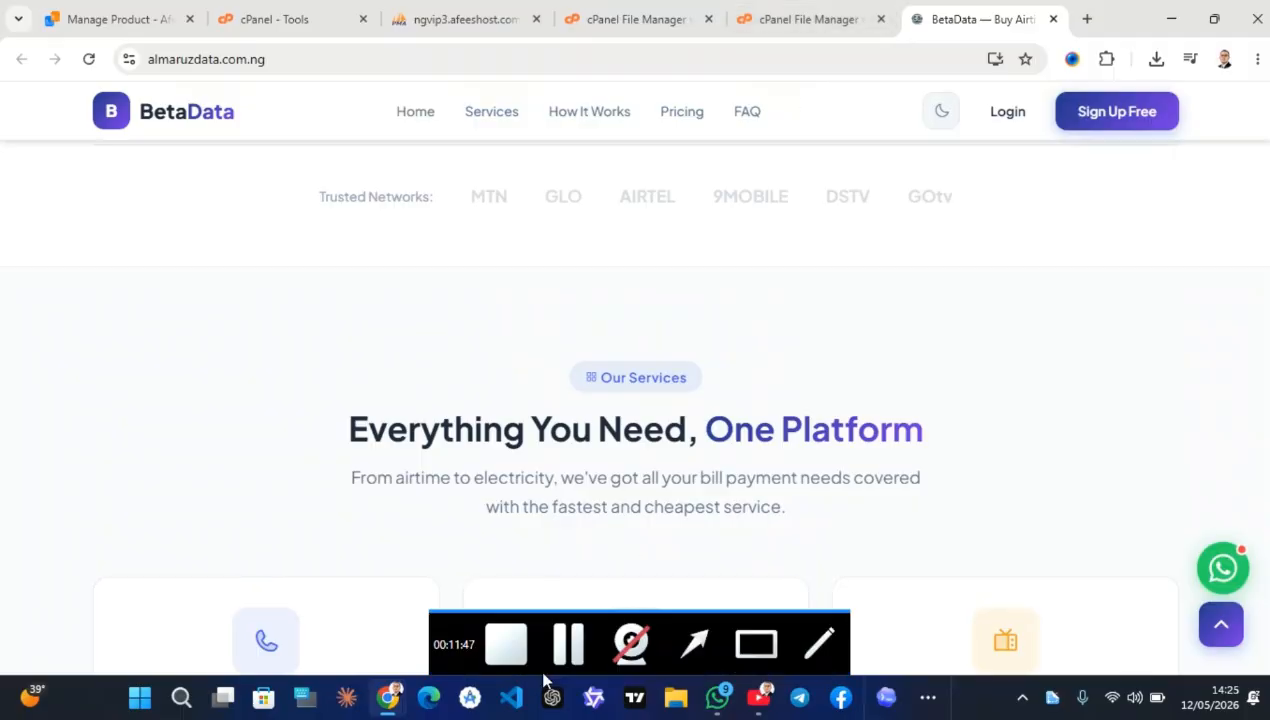
Open the .env file from public_html in the text editor
scroll(751, 204, down, 1)
click(787, 15)
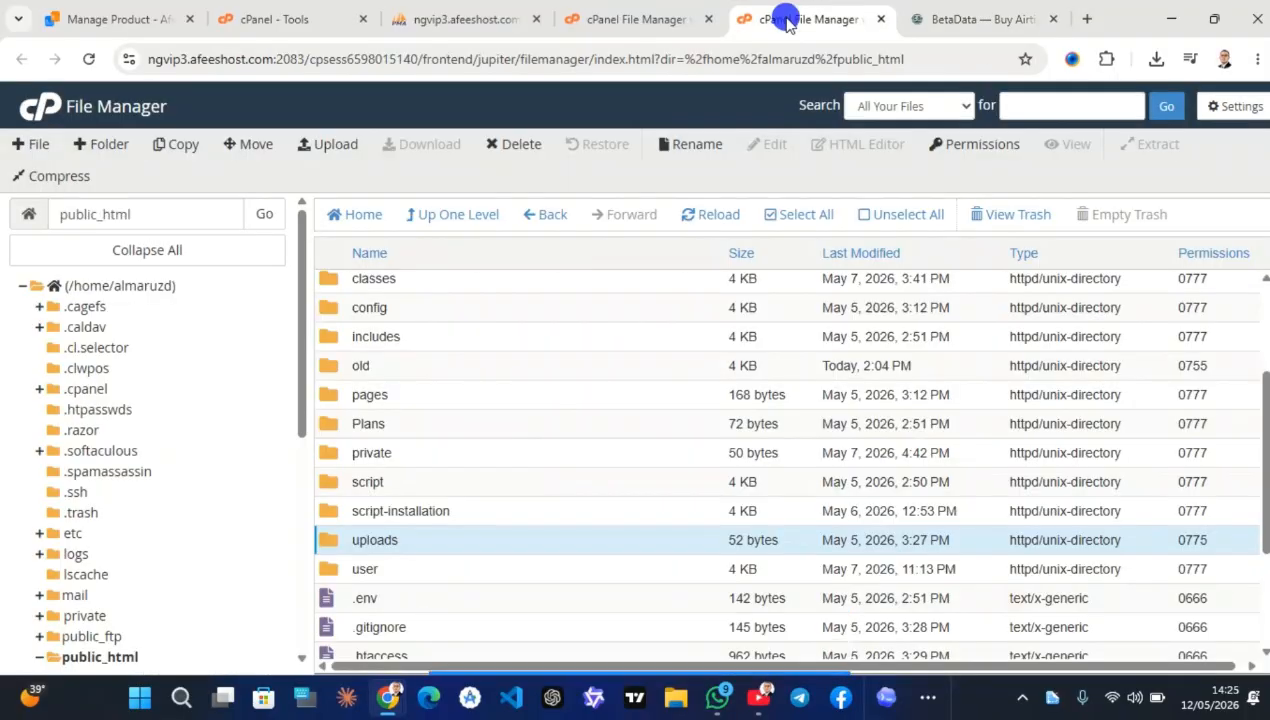
scroll(483, 605, down, 3)
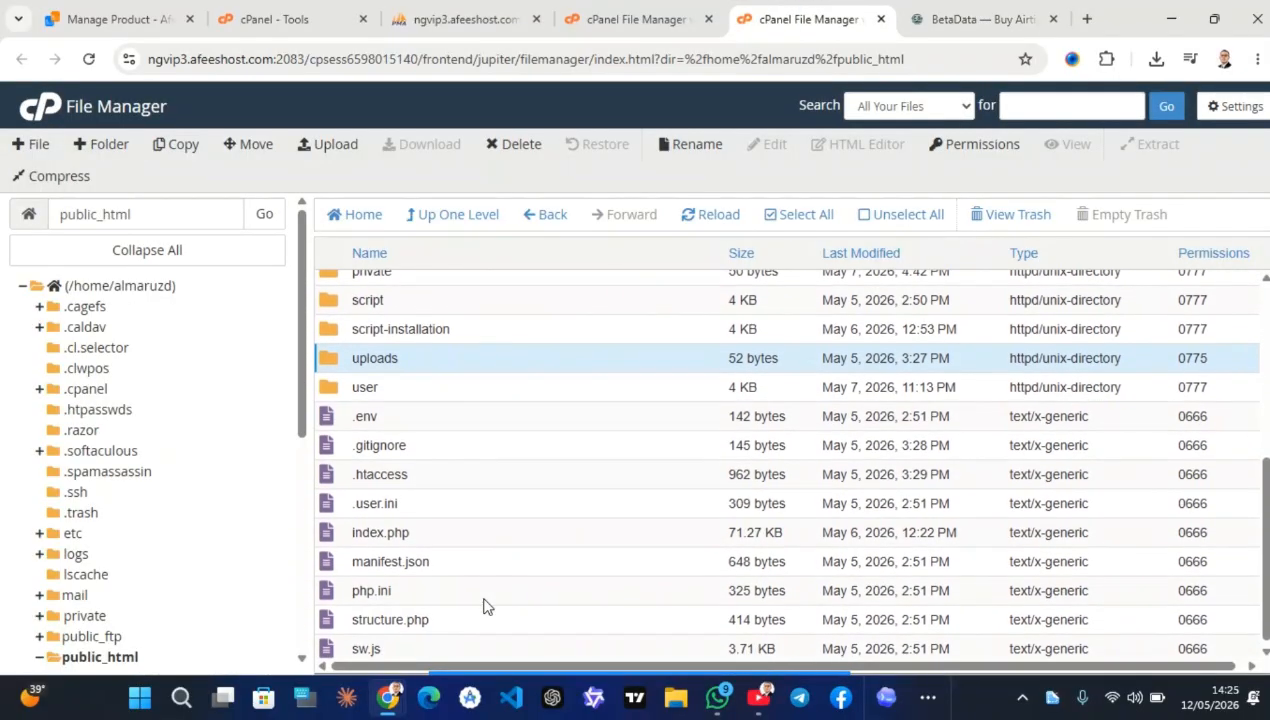
right_click(420, 413)
right_click(424, 417)
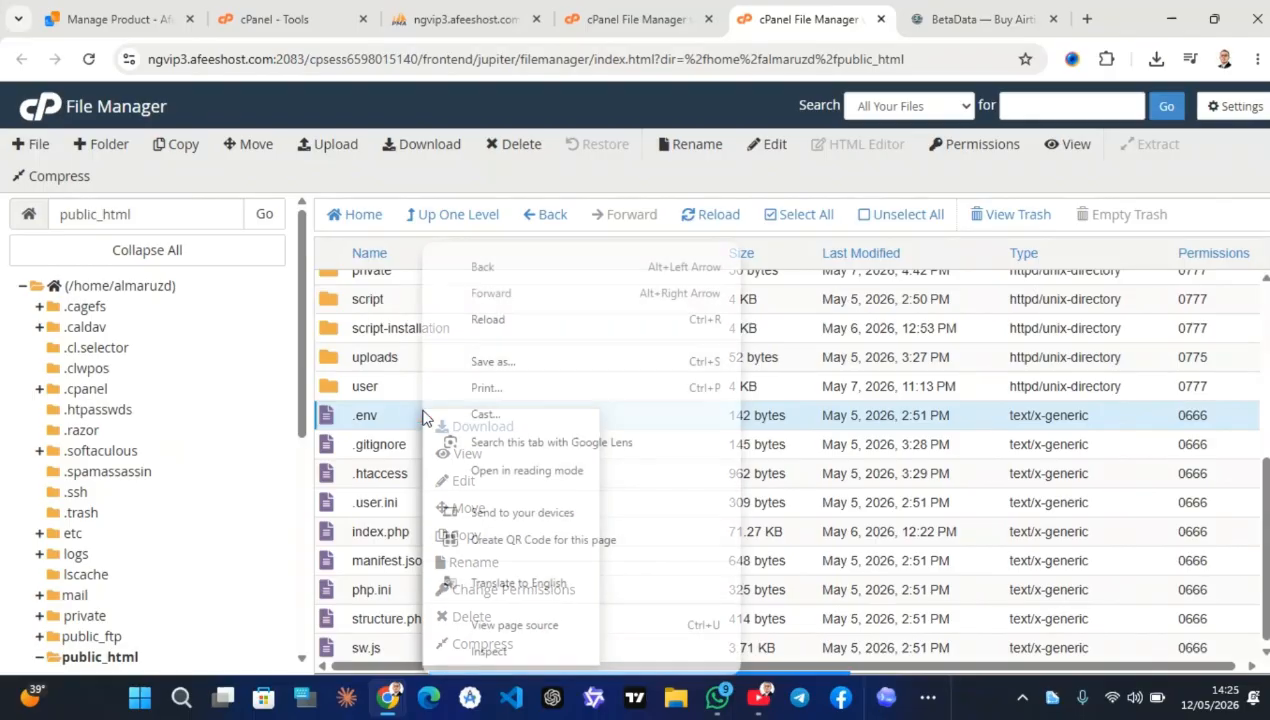
right_click(411, 417)
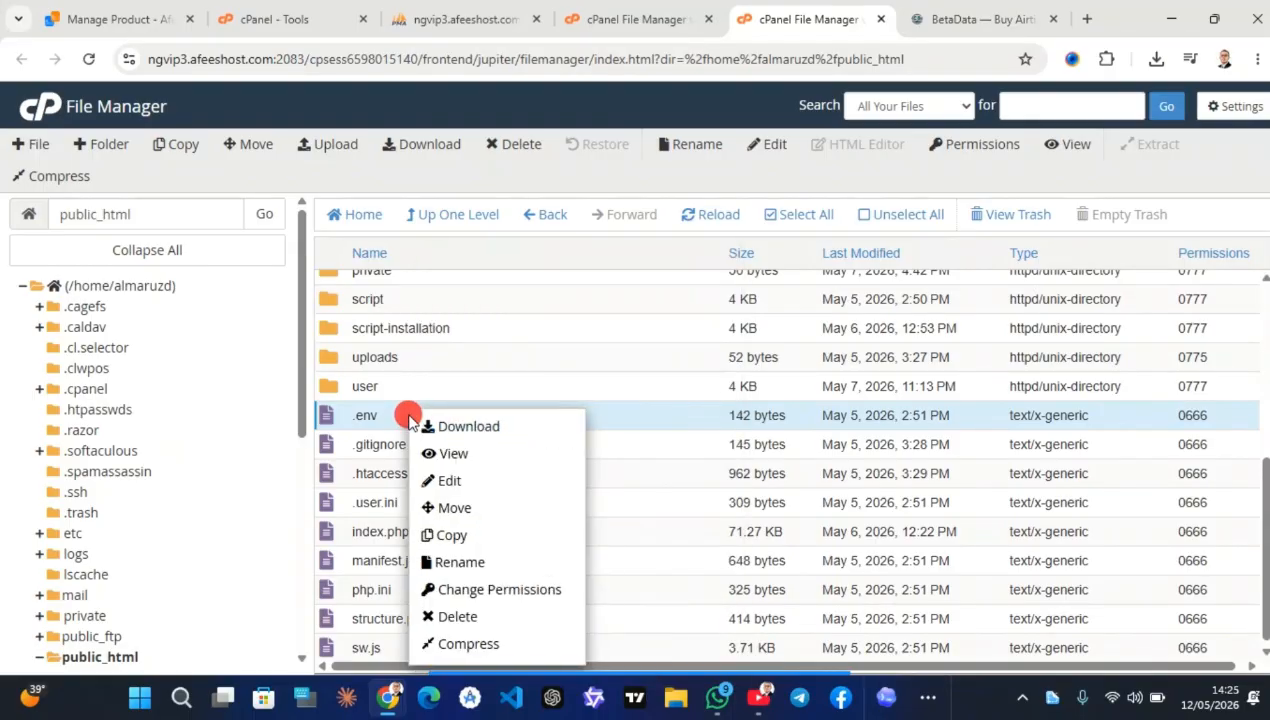
click(449, 481)
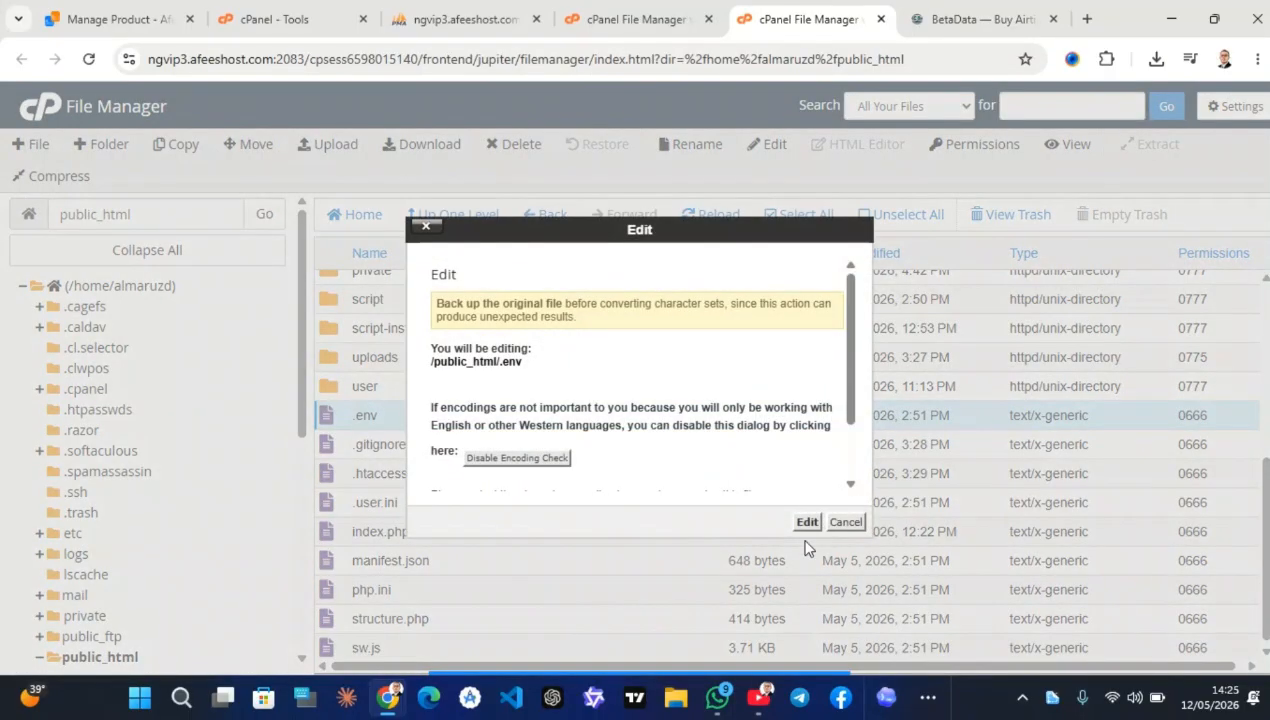
click(806, 522)
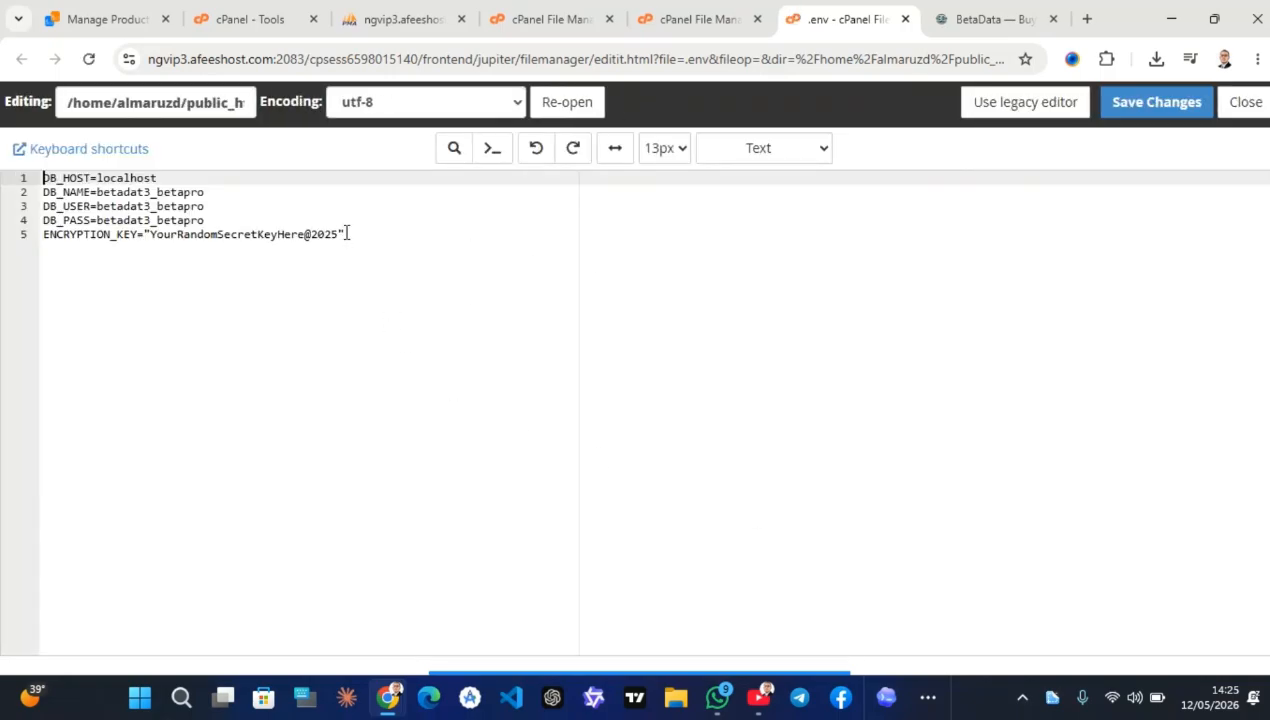
Paste the new DB_NAME, DB_USER and DB_PASS values into .env, save, and close
drag(204, 220, 98, 192)
text(almaruzd_new)
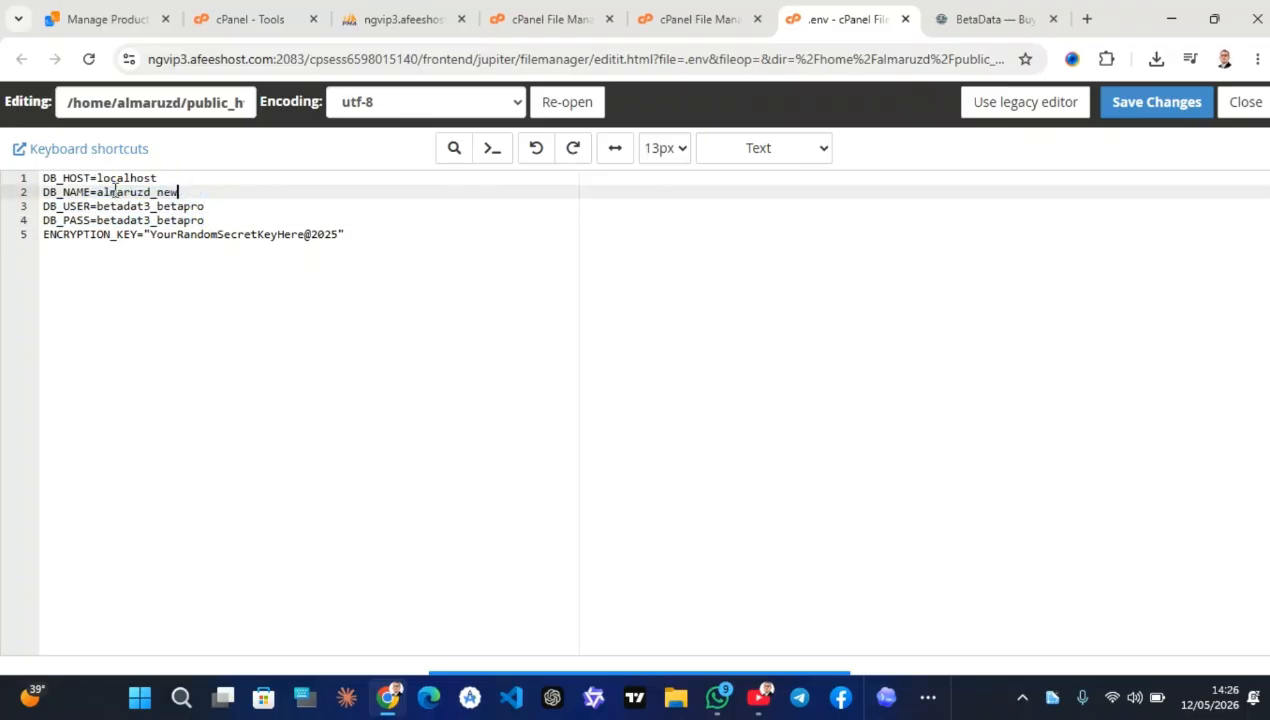
drag(205, 207, 99, 208)
text(almaruzd_new)
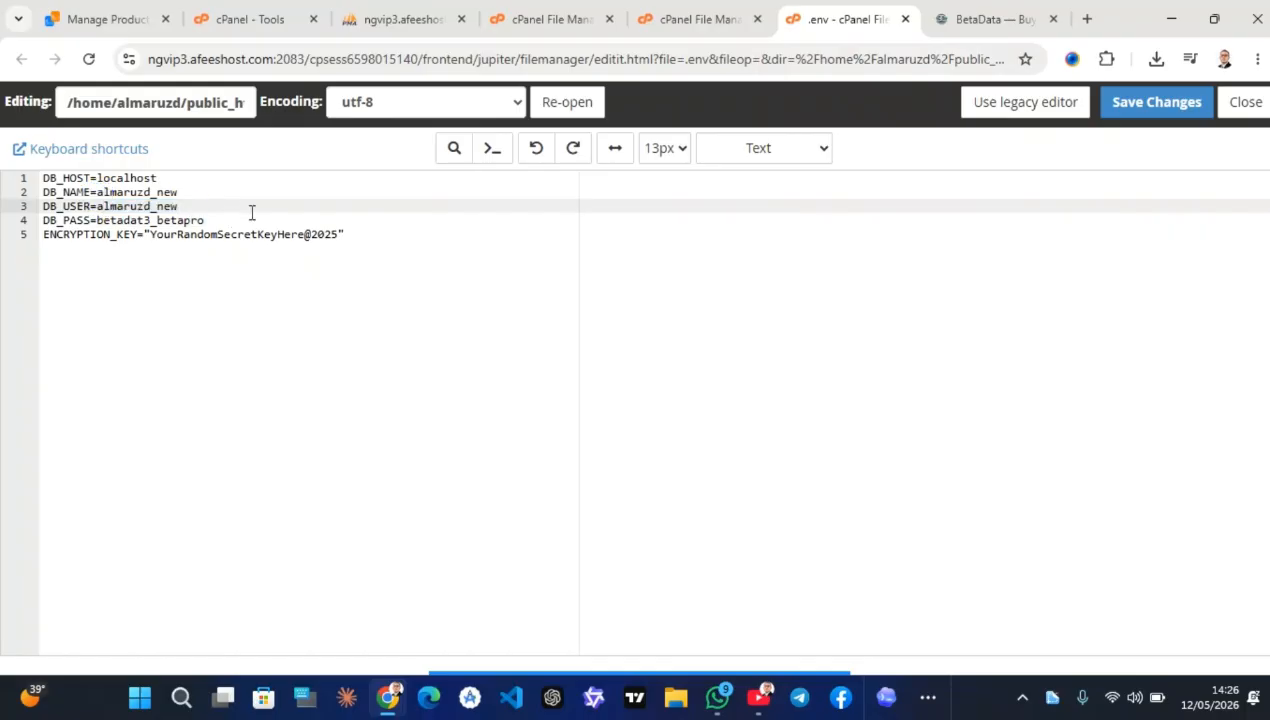
mouse_move(580, 680)
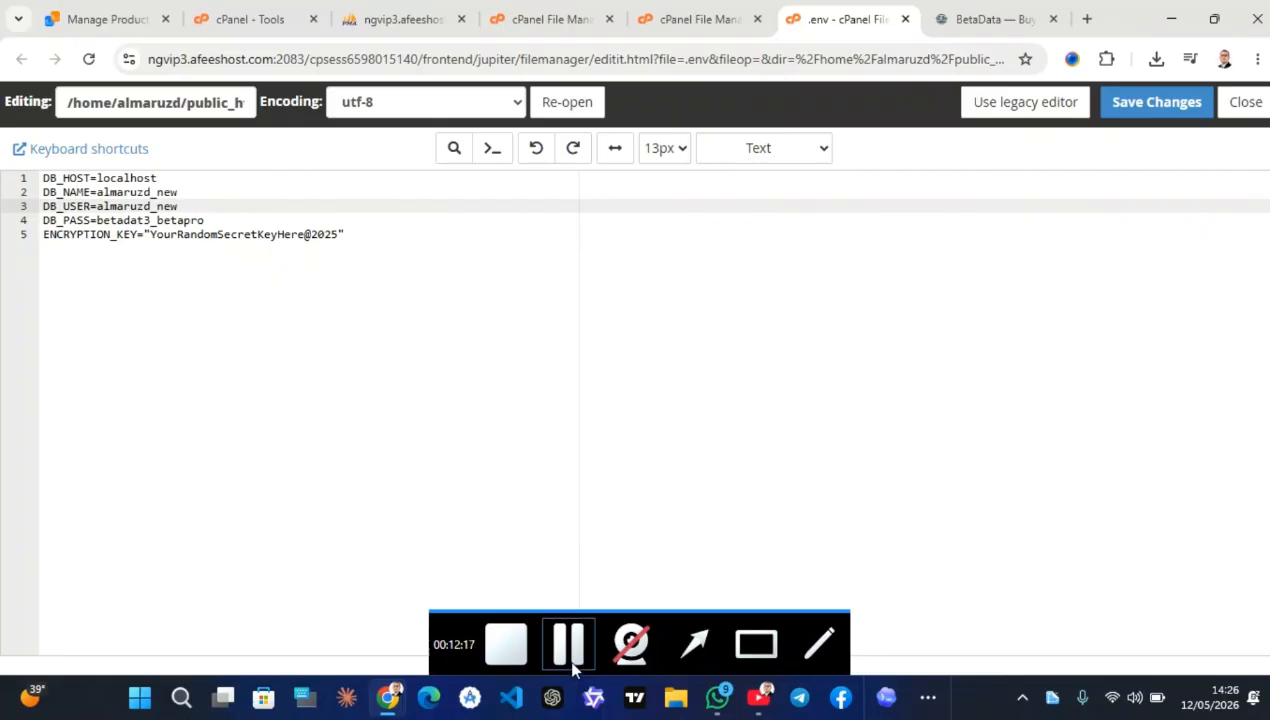
drag(151, 235, 334, 234)
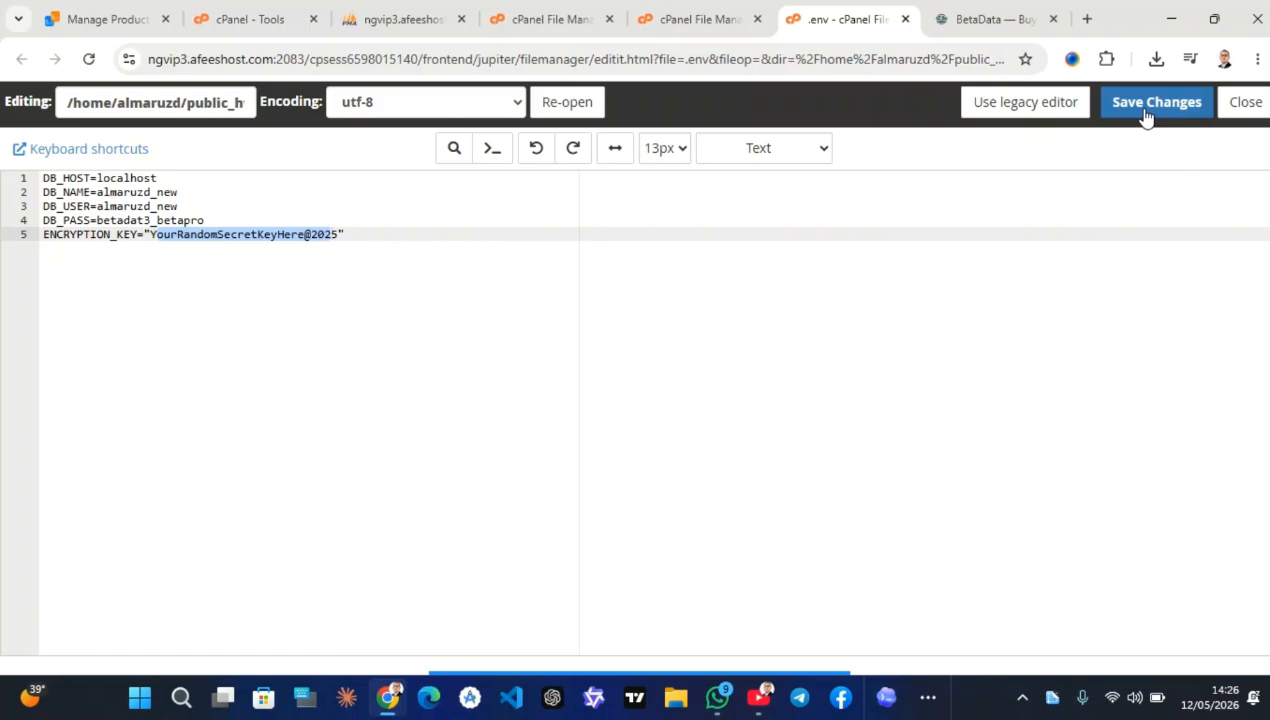
drag(204, 219, 97, 220)
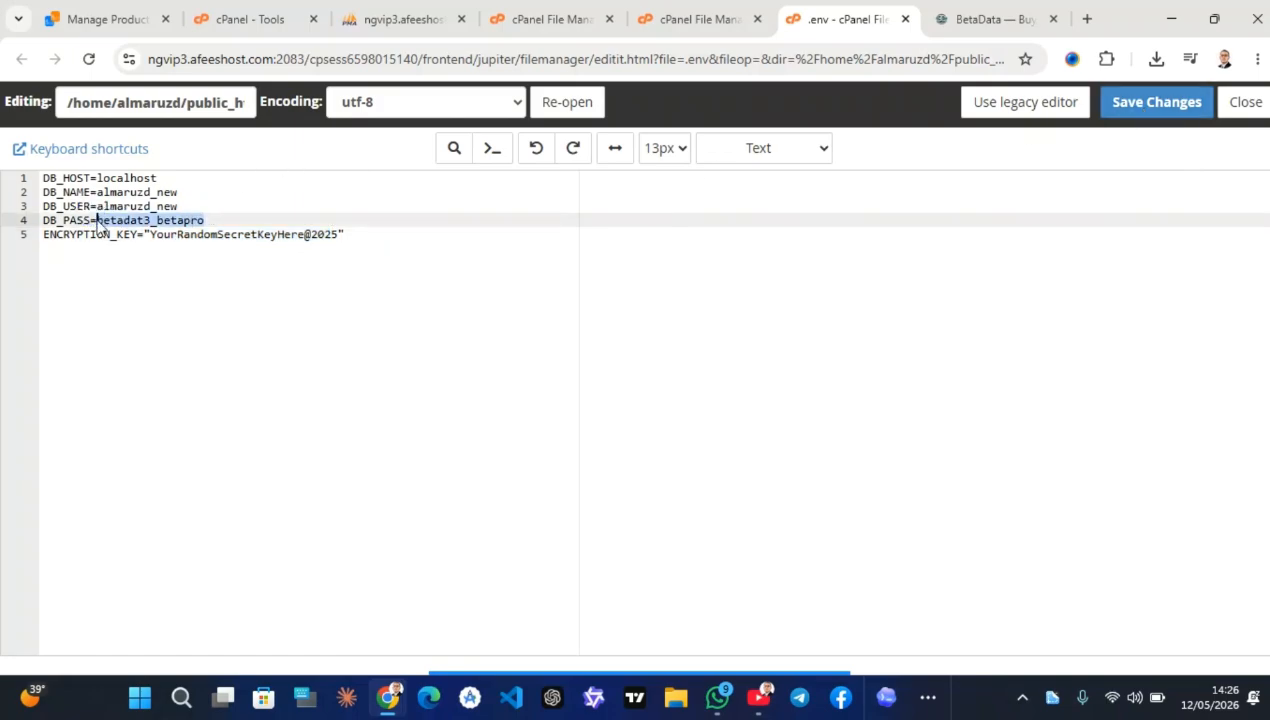
text(almaruzd_new)
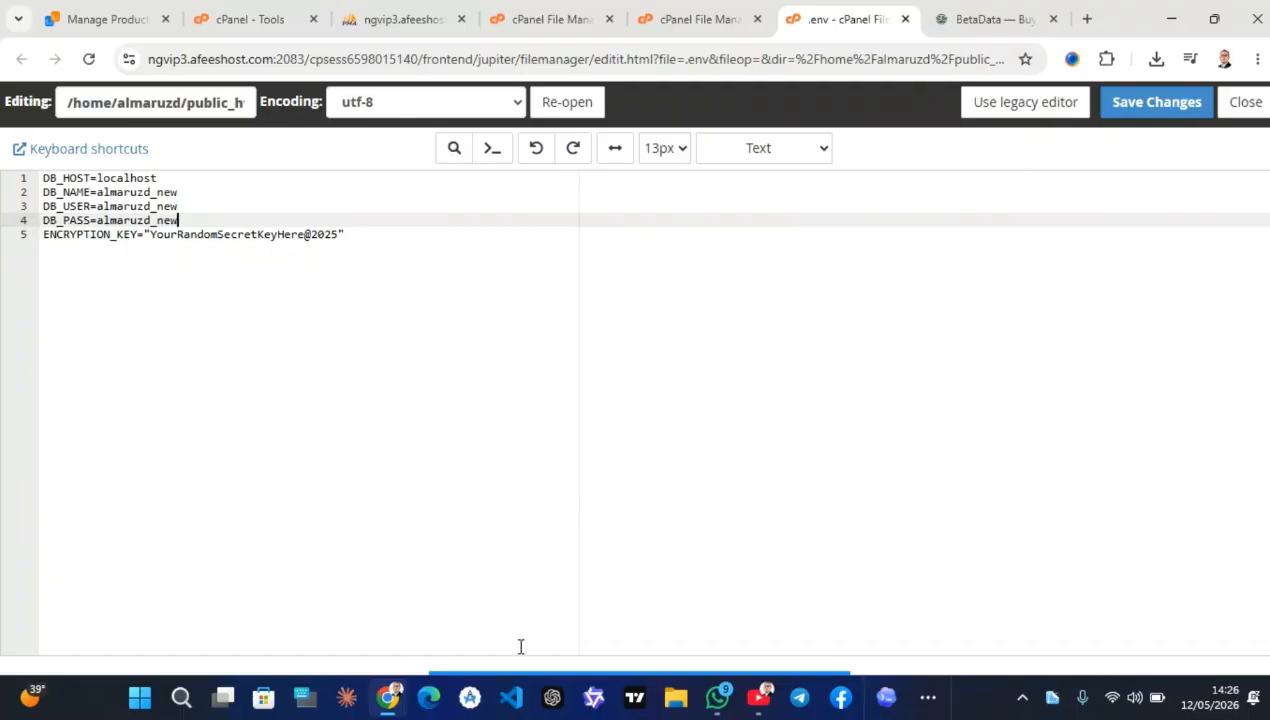
click(1162, 104)
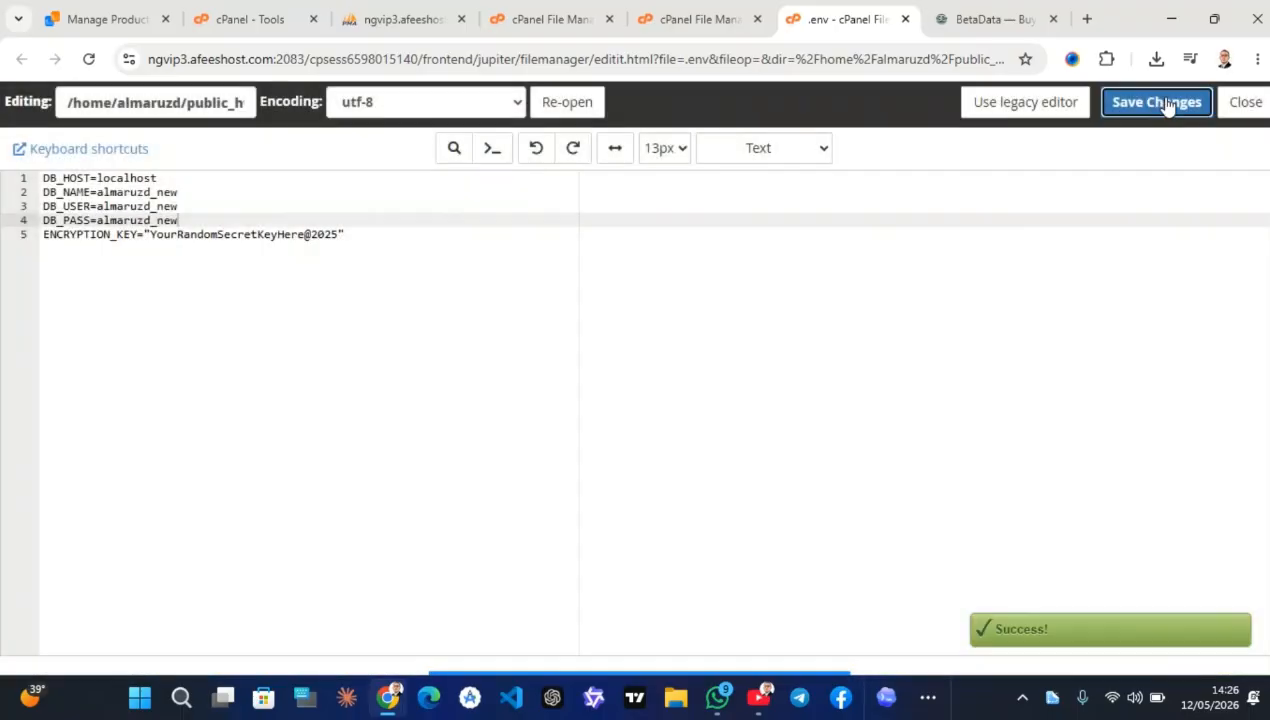
click(1245, 103)
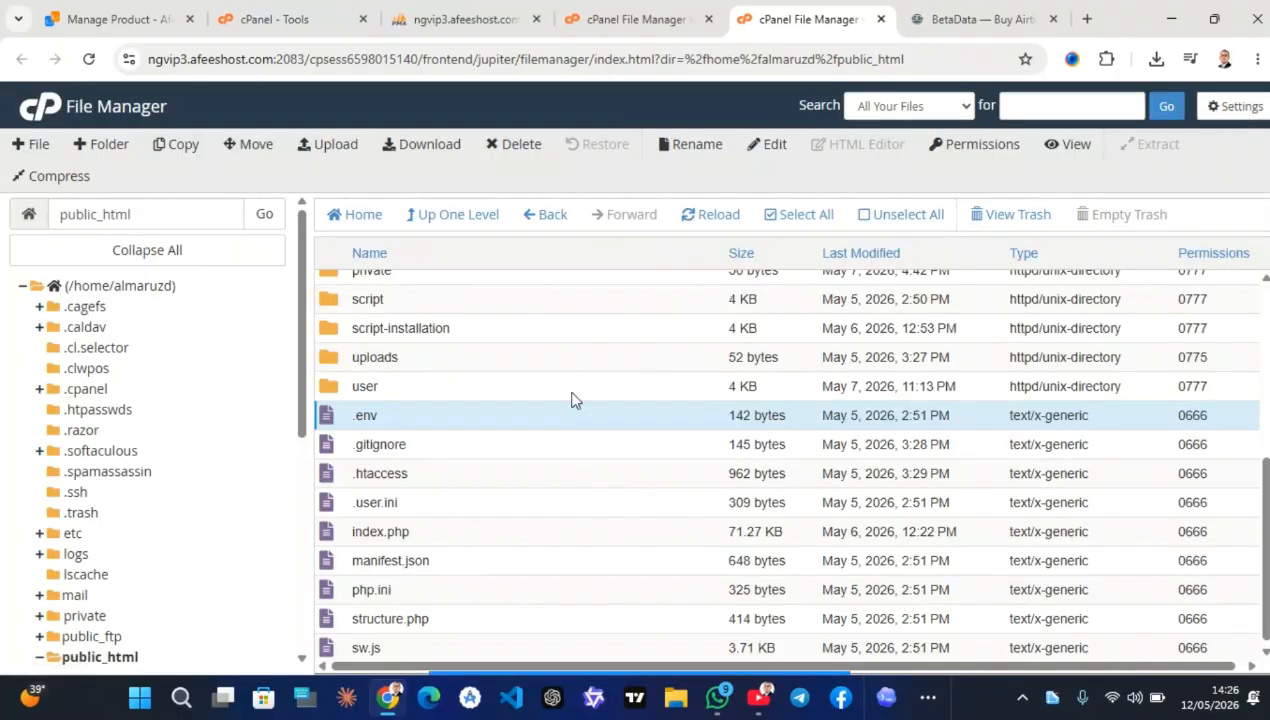
Open config/database.php in the code editor
scroll(456, 370, up, 3)
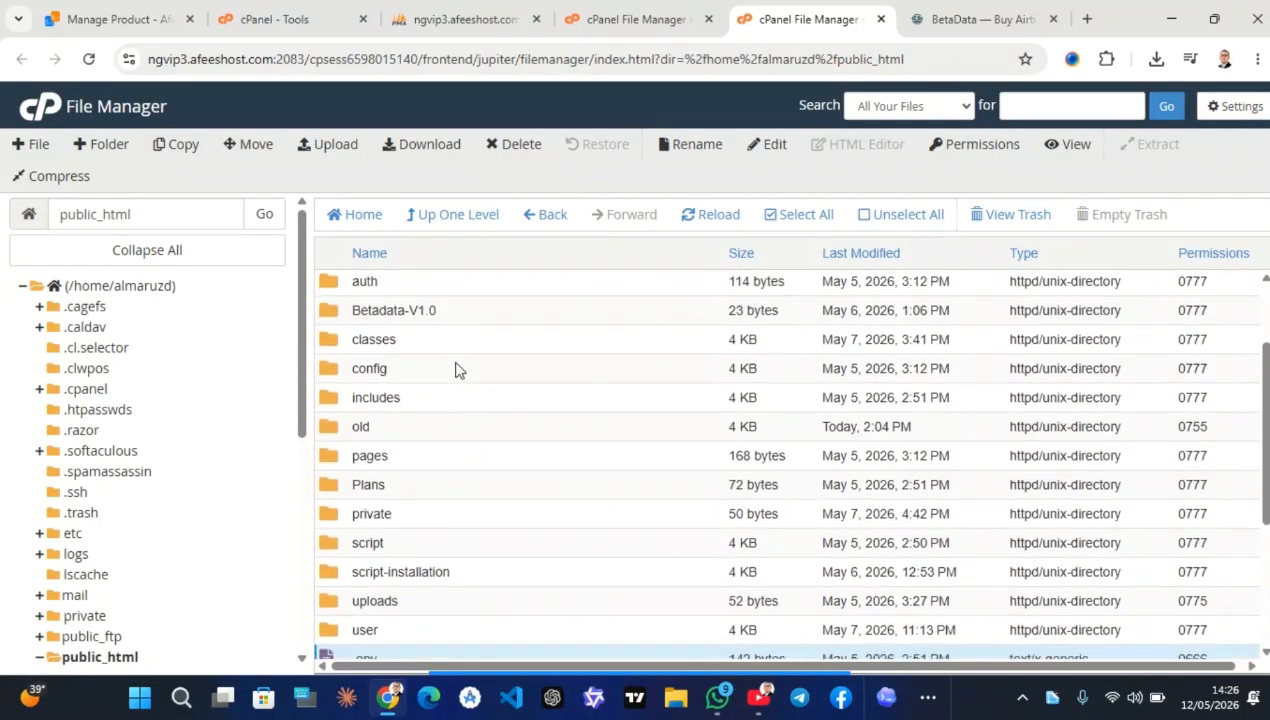
click(409, 388)
click(411, 387)
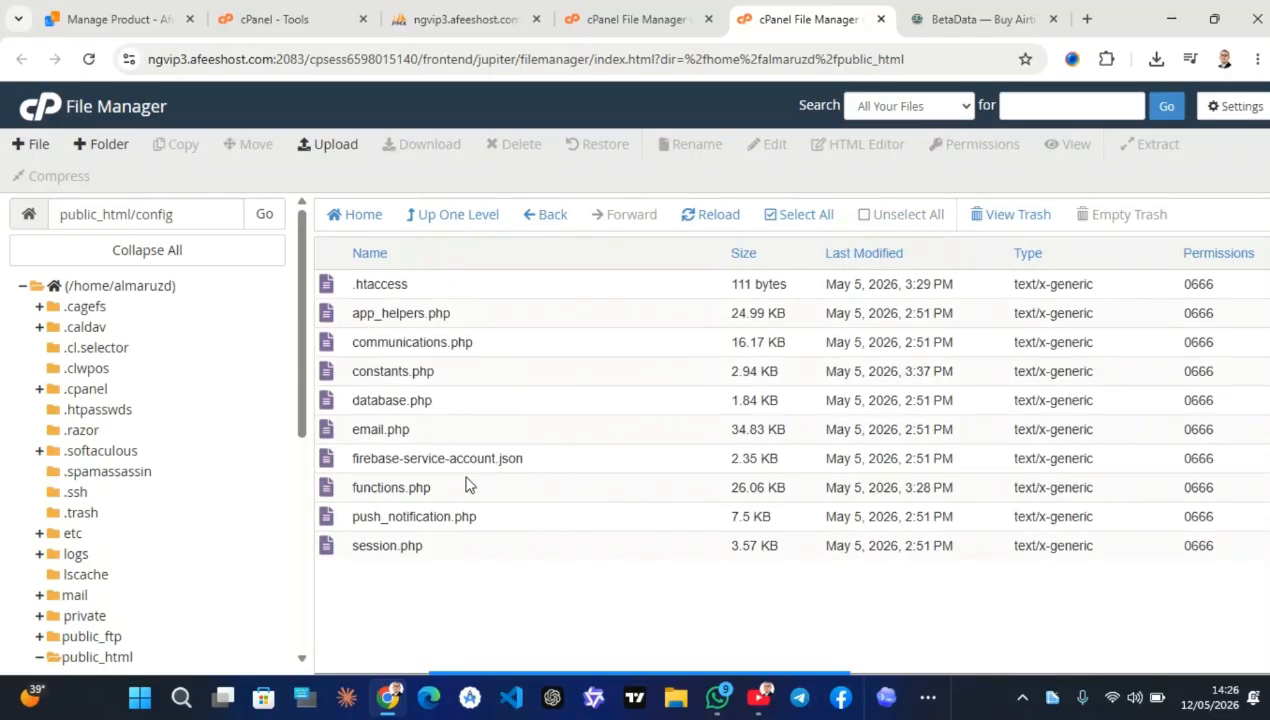
click(445, 400)
right_click(446, 400)
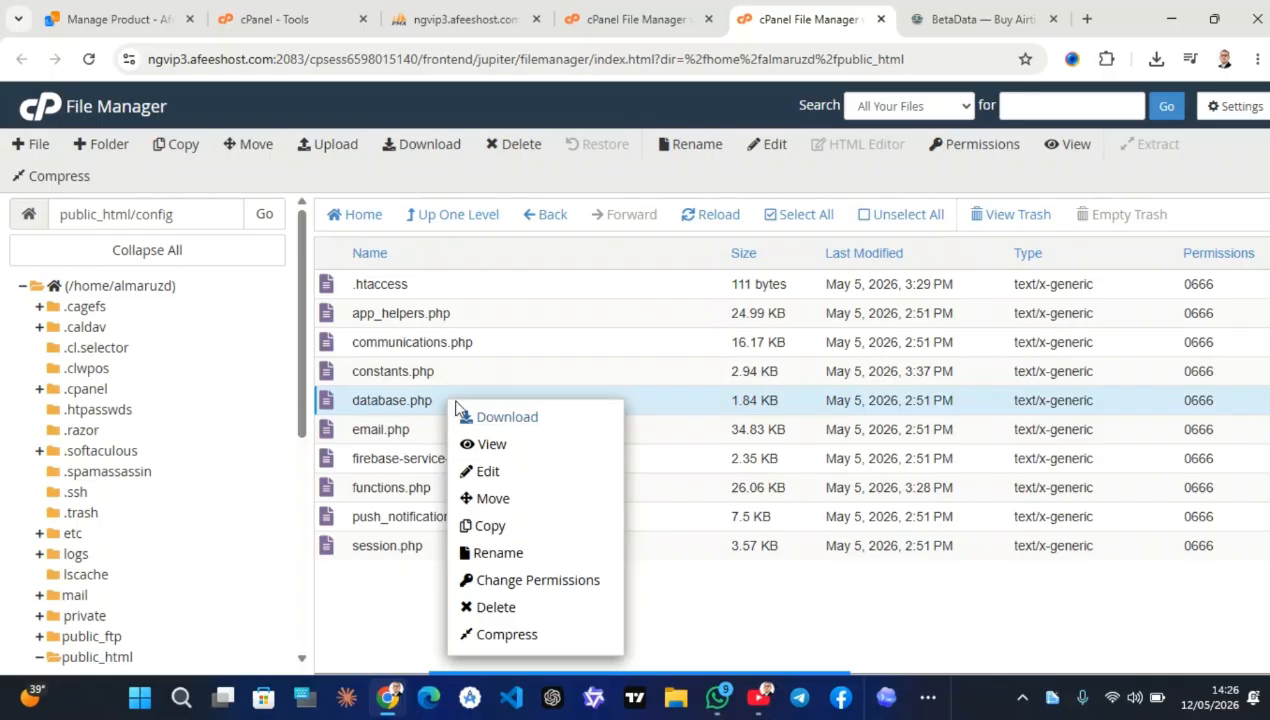
click(526, 472)
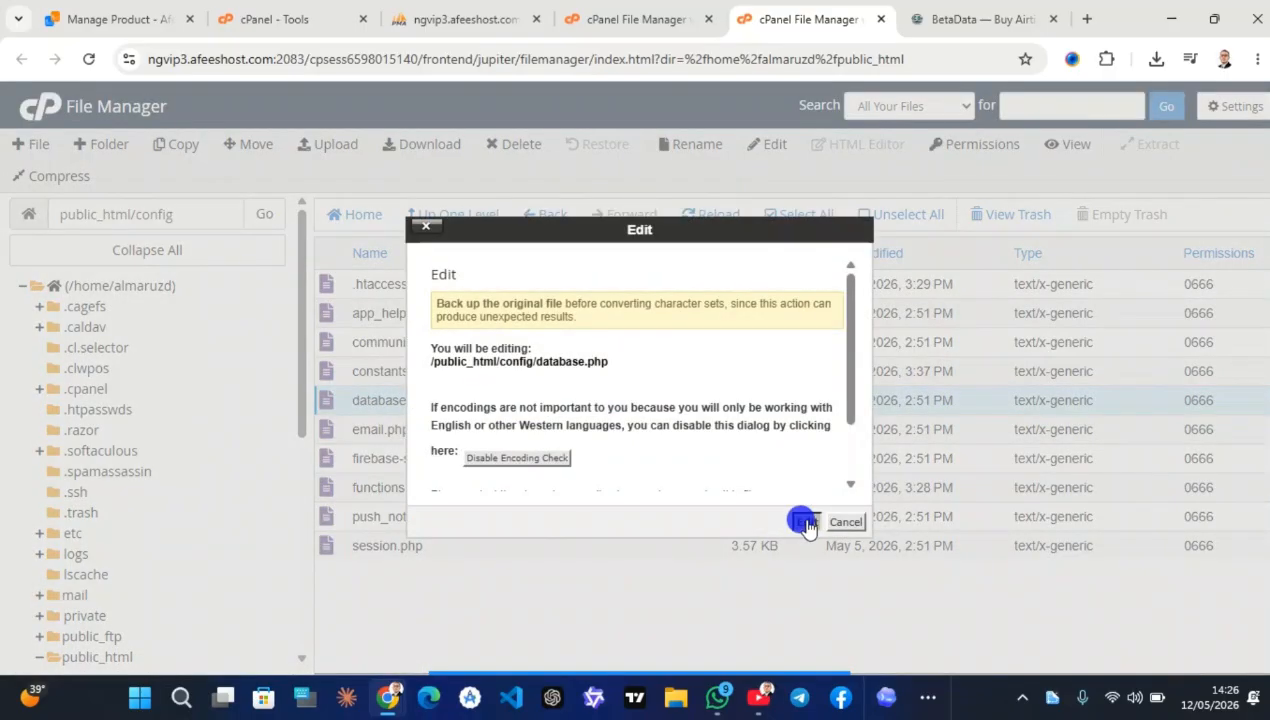
click(807, 522)
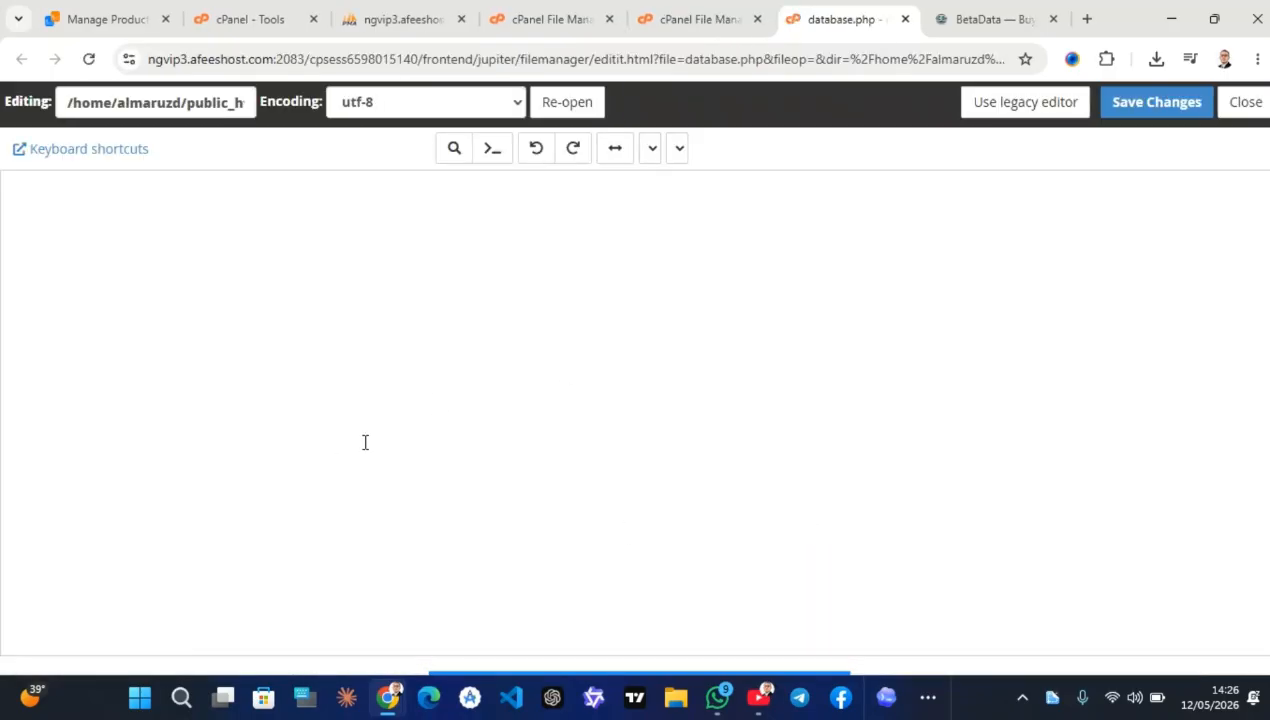
Replace the fallback database name, user and password with the new credentials, save, and close
scroll(520, 401, down, 4)
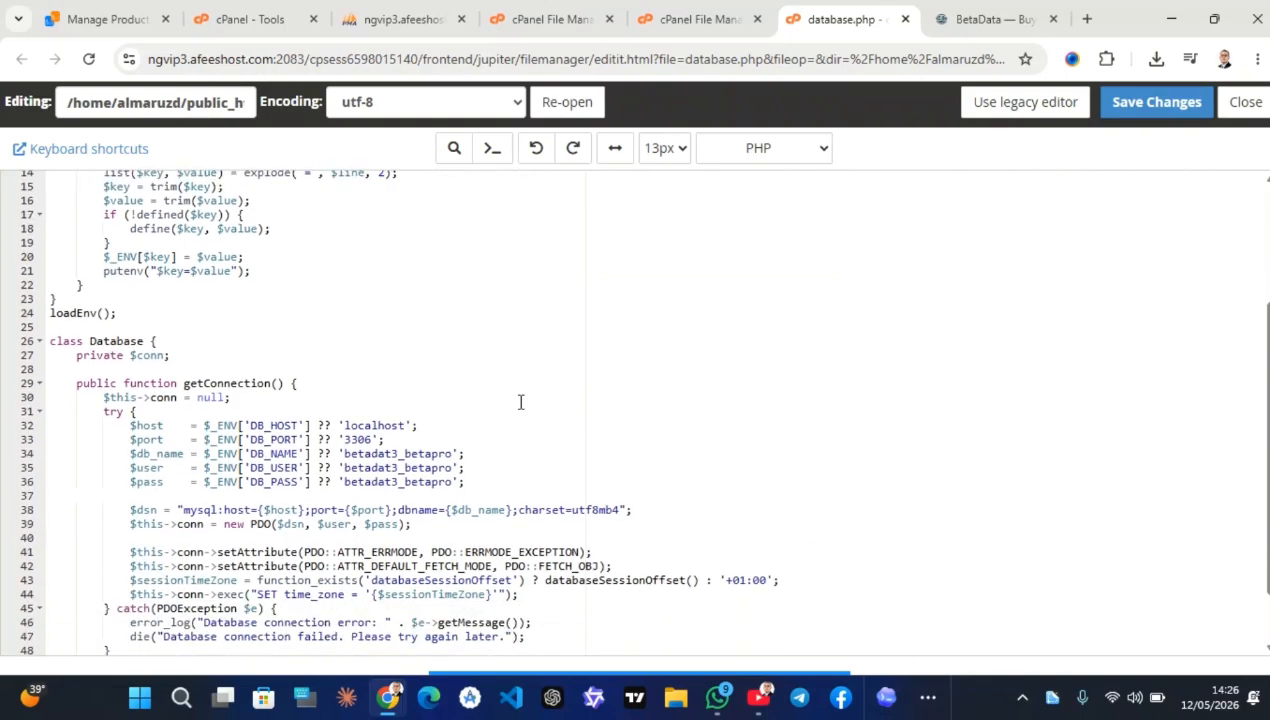
drag(450, 455, 347, 485)
text(almaruzd_new)
text(almaruzd_new)
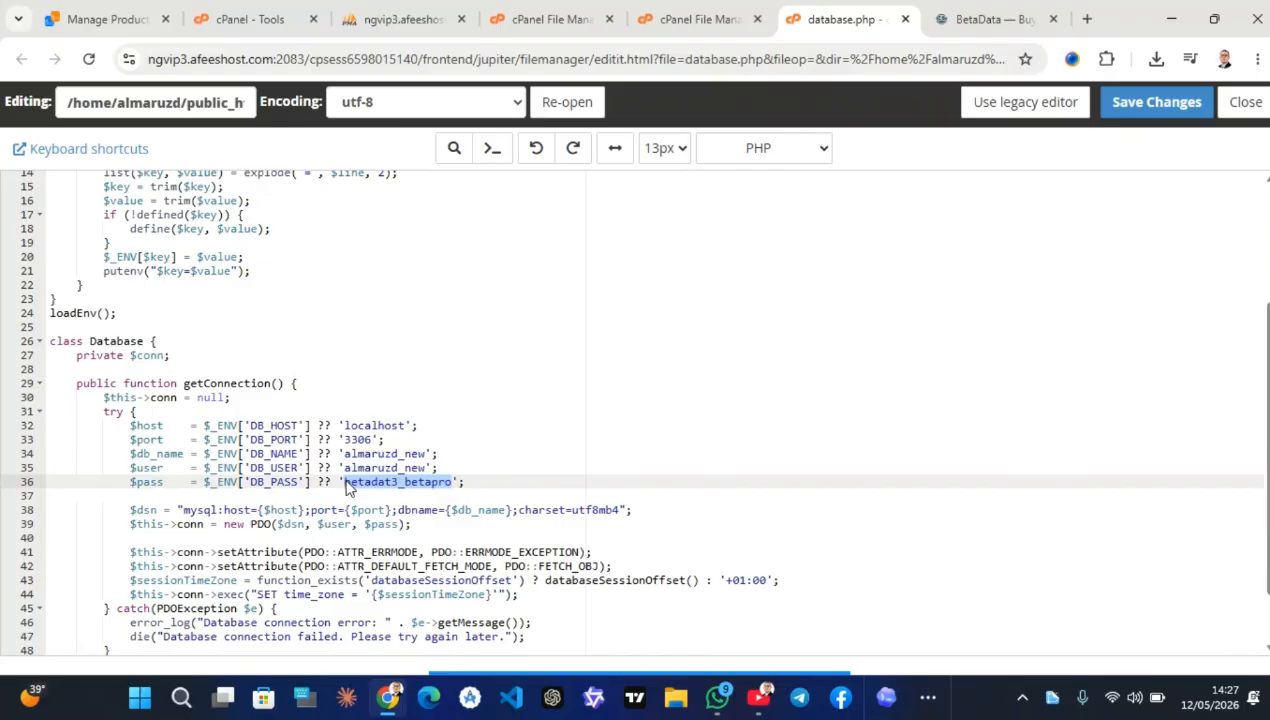
text(almaruzd_new)
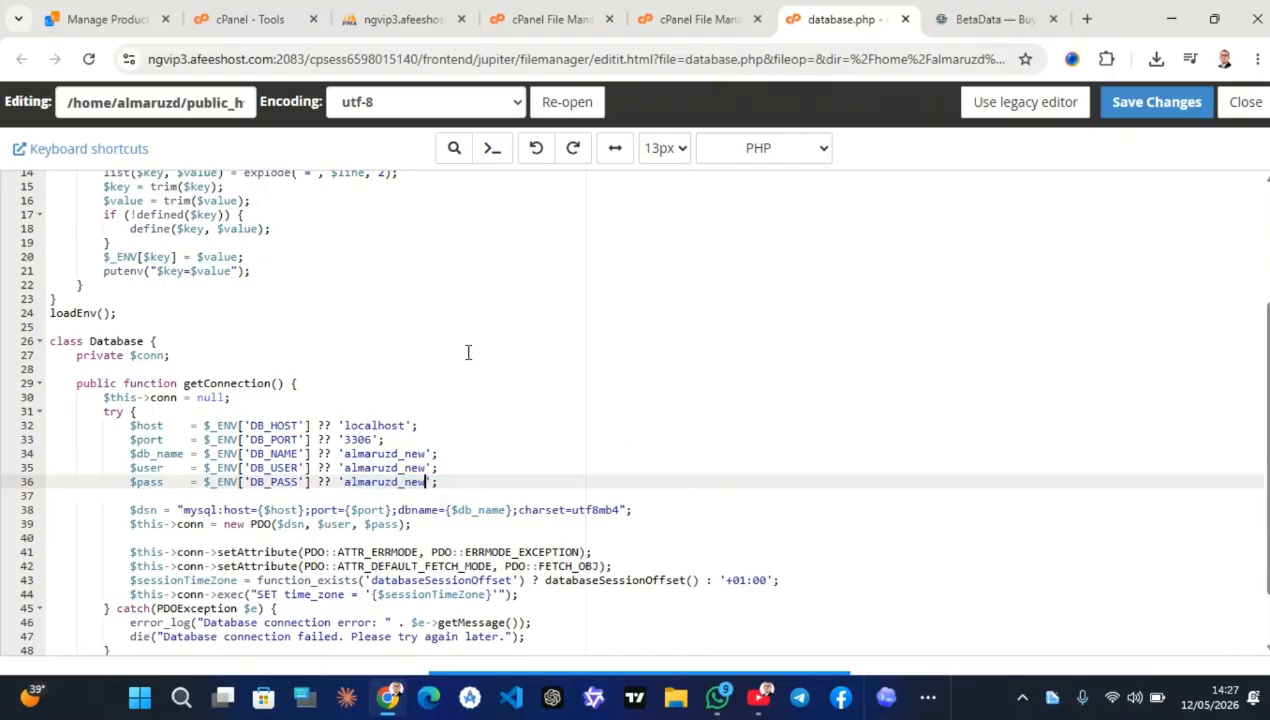
click(1160, 103)
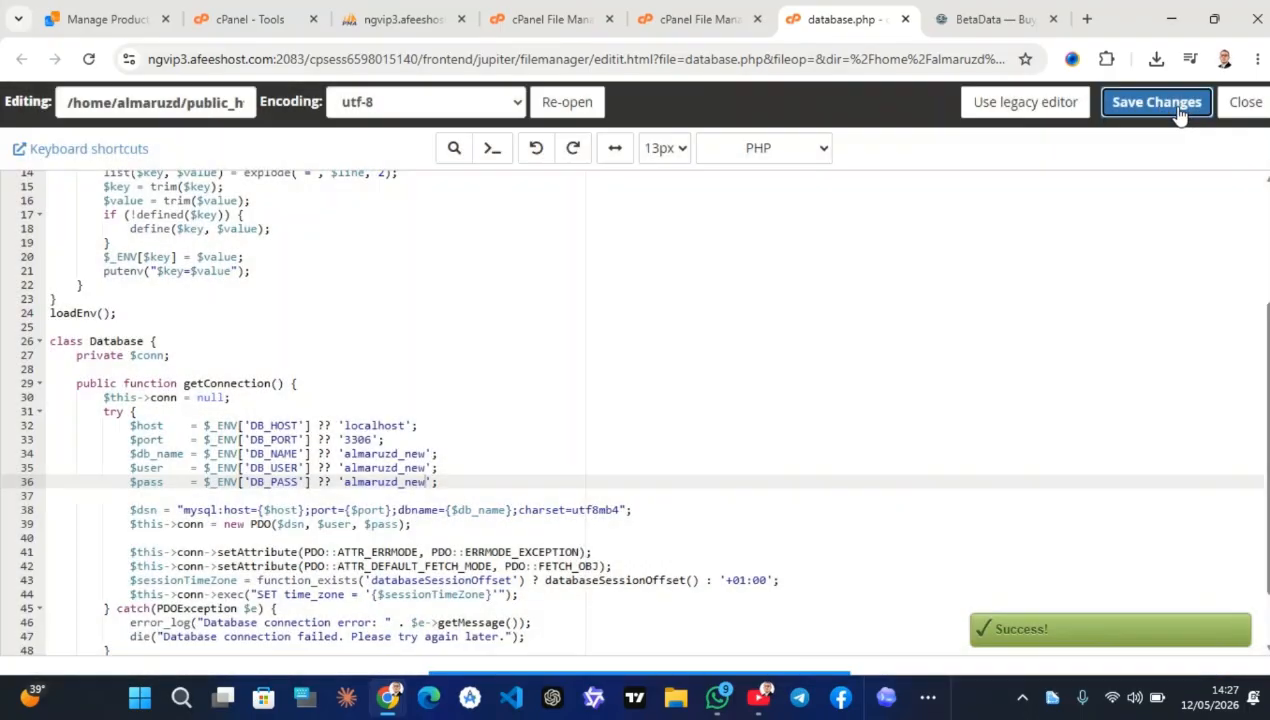
click(1237, 110)
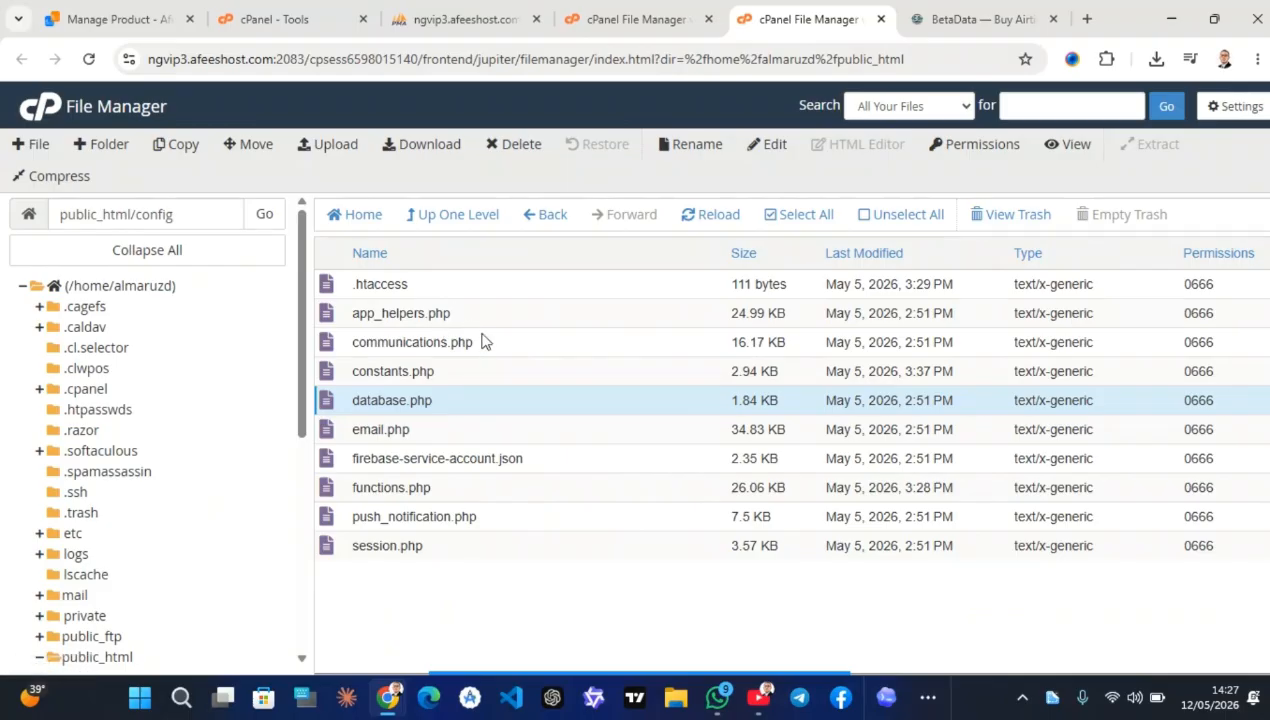
Open constants.php in the code editor
click(480, 371)
right_click(482, 372)
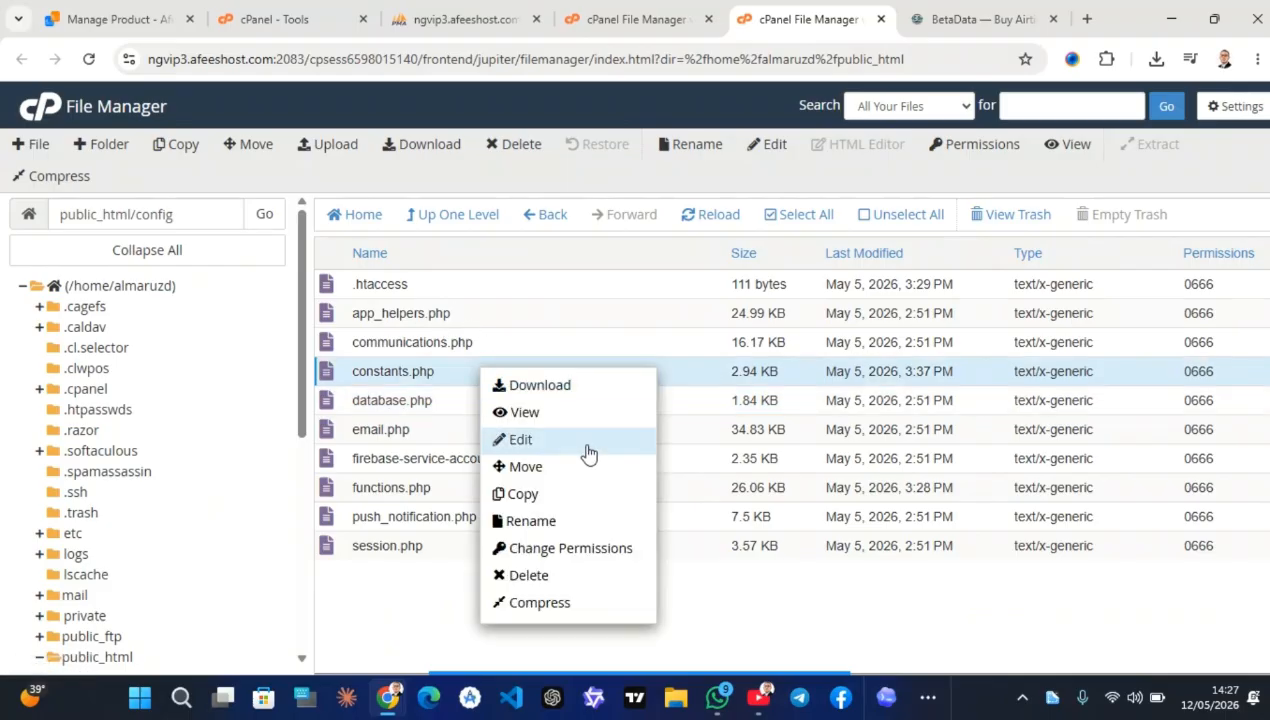
click(520, 440)
click(806, 522)
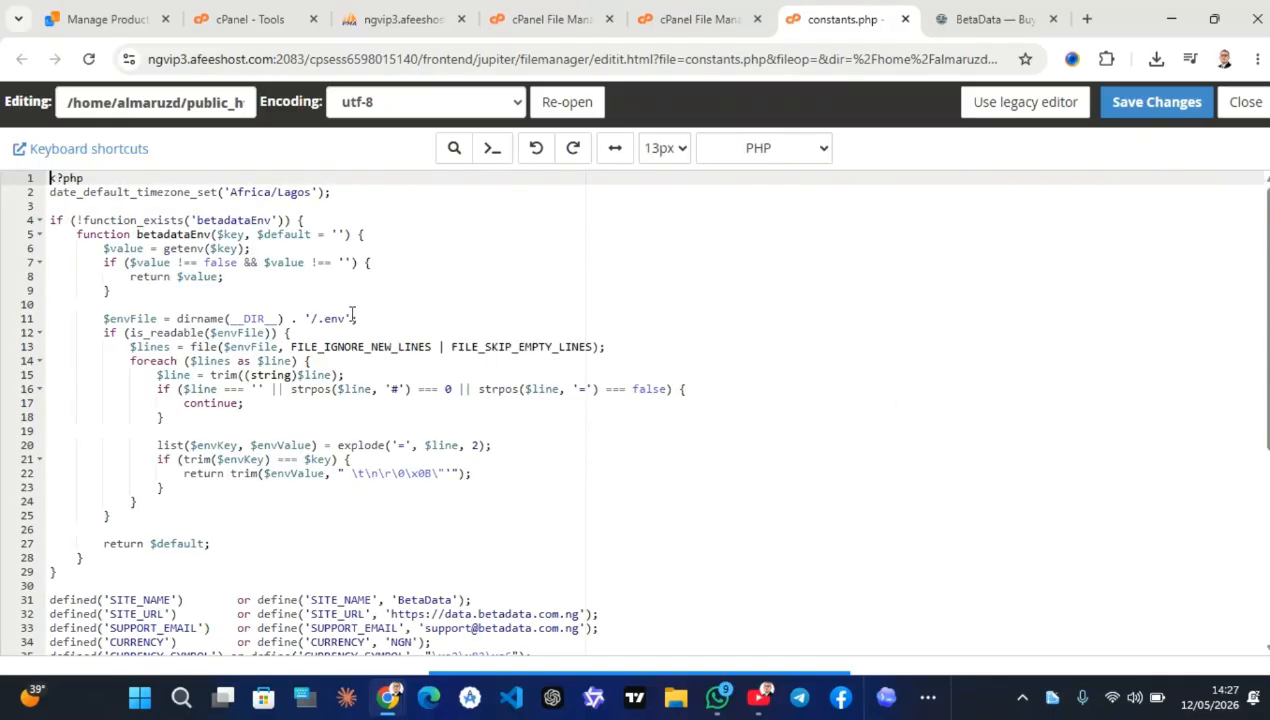
scroll(531, 501, down, 5)
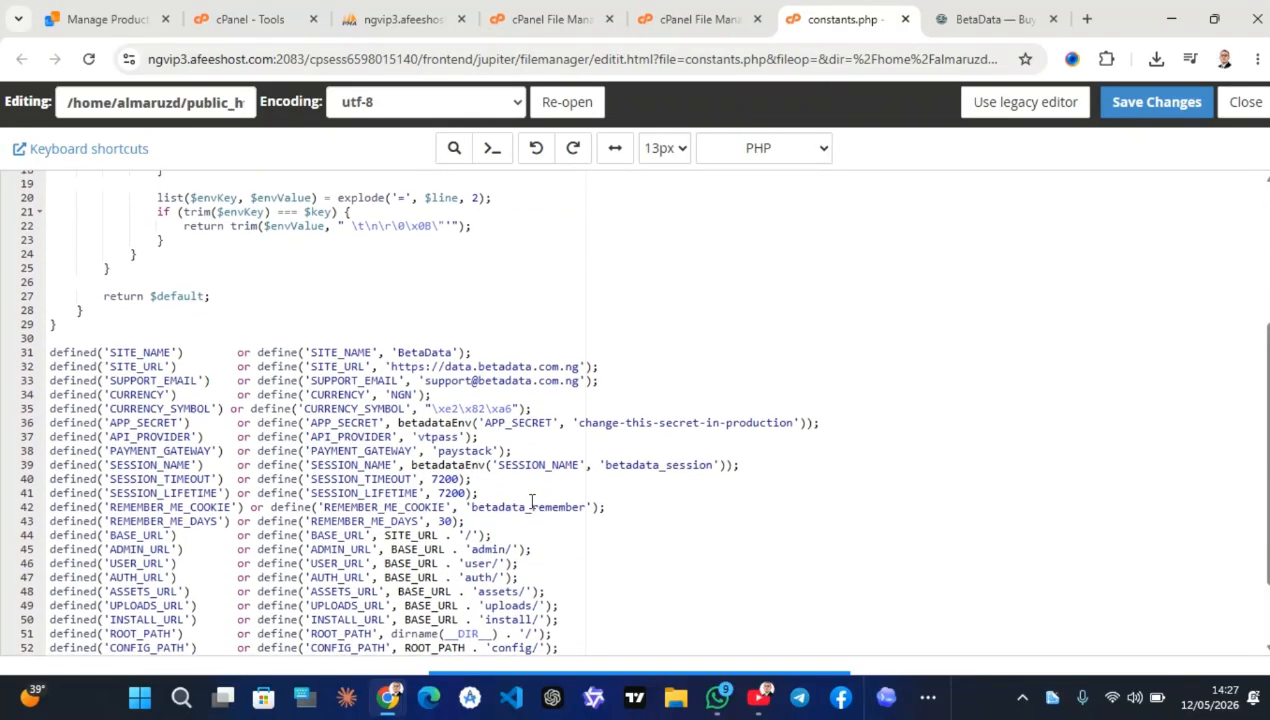
scroll(531, 501, down, 1)
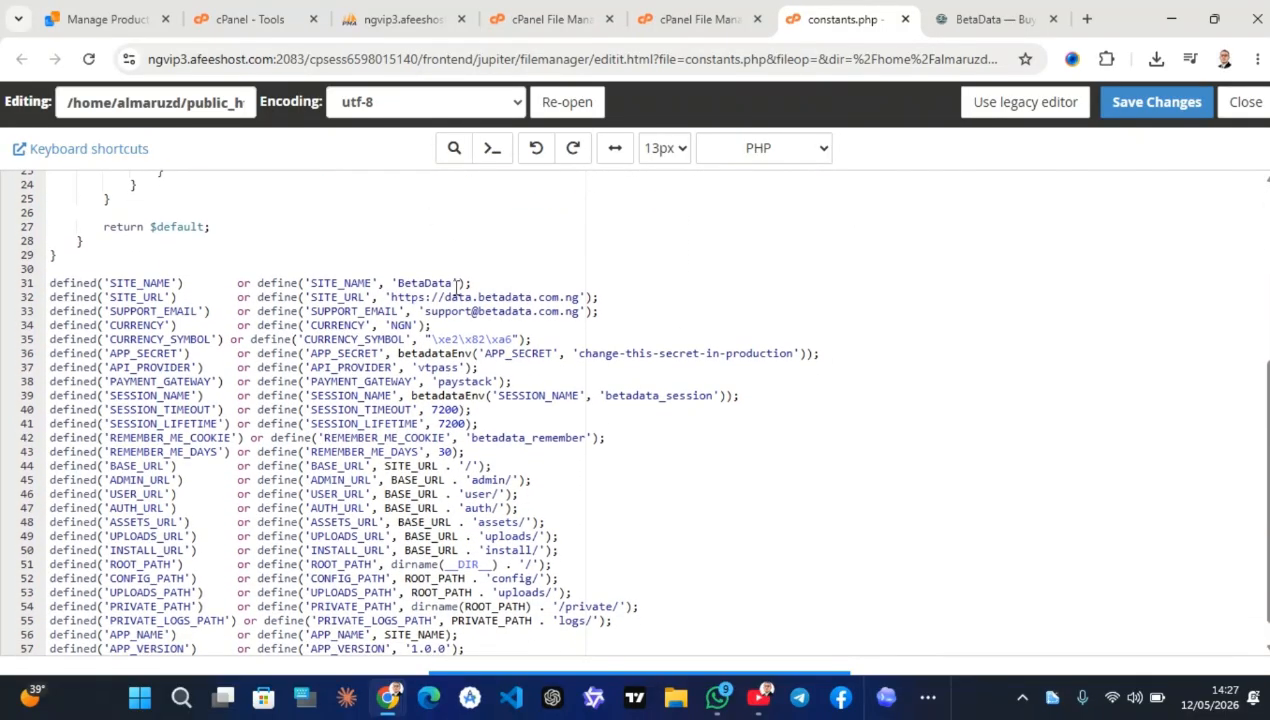
Change SITE_NAME from BetaData to Almaruzdata
click(447, 282)
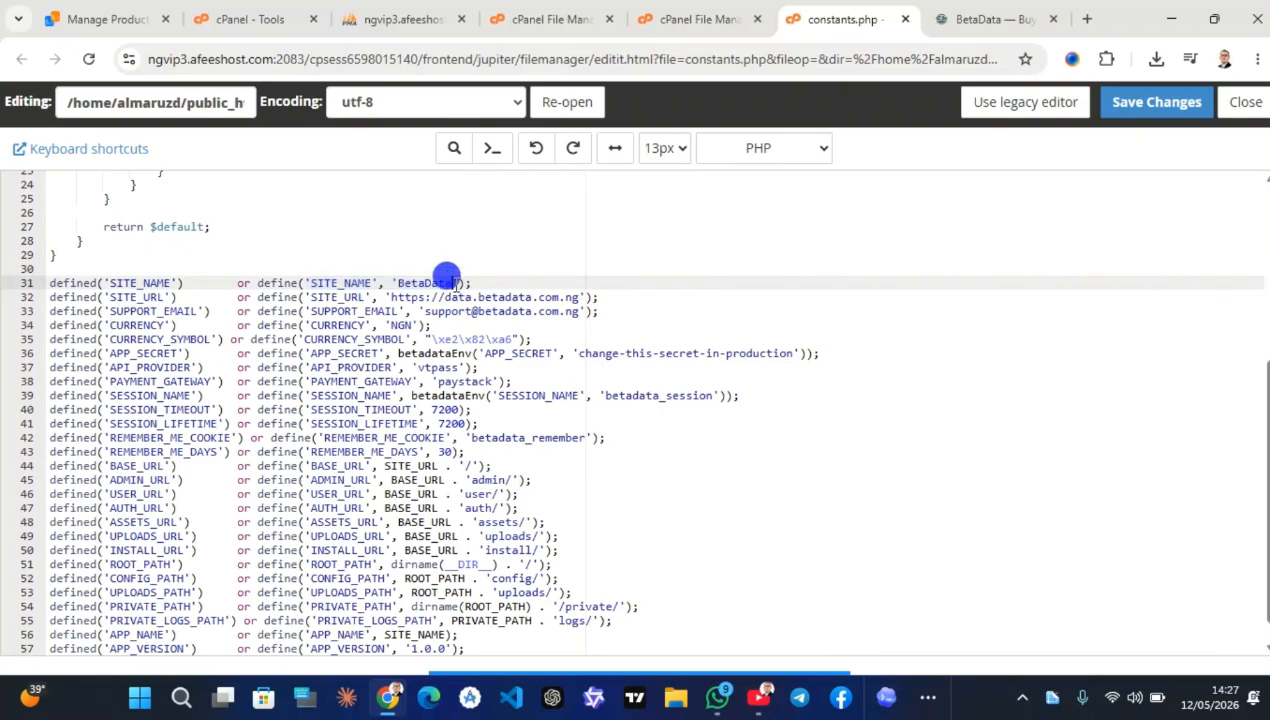
drag(449, 280, 400, 283)
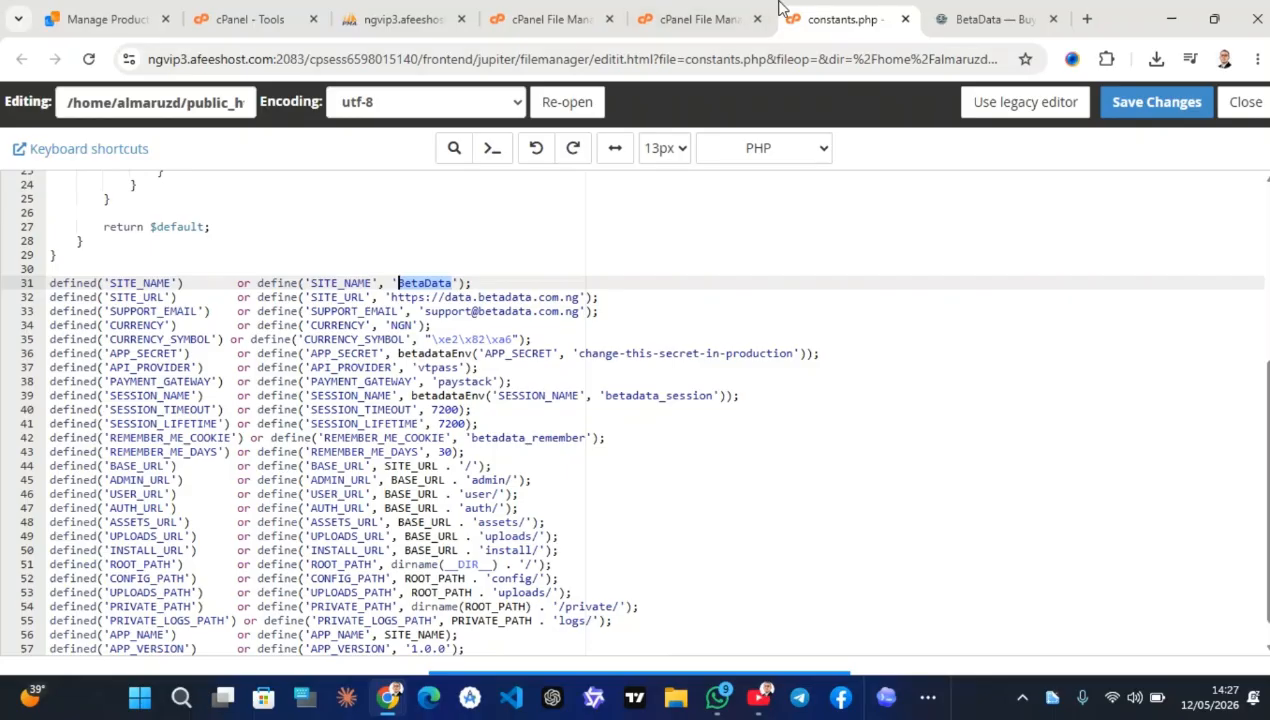
click(984, 17)
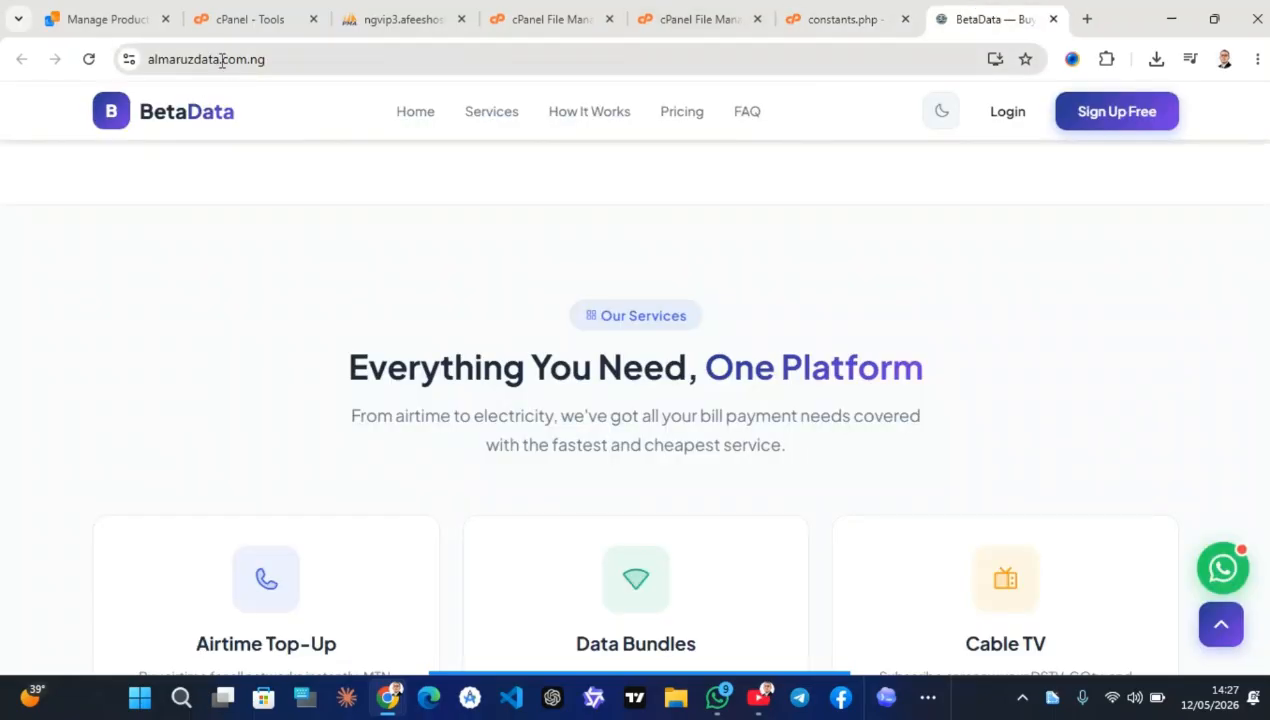
drag(222, 60, 150, 62)
key(ctrl+c)
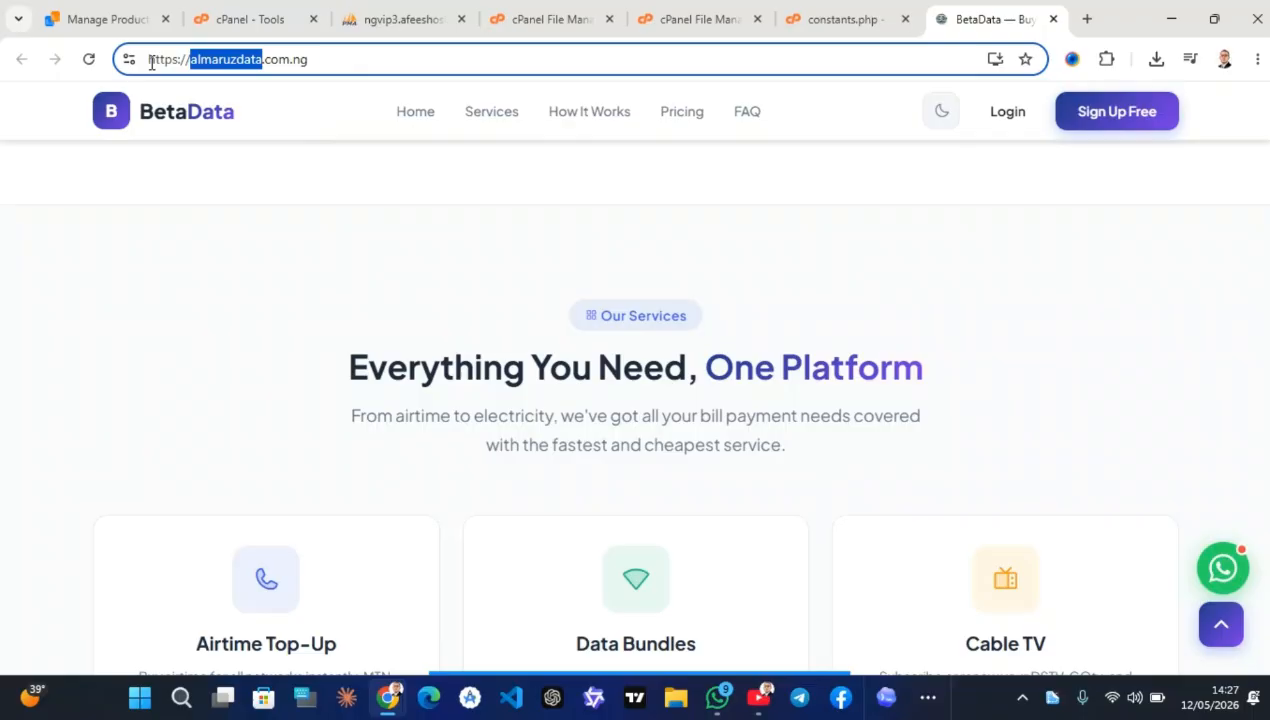
click(842, 19)
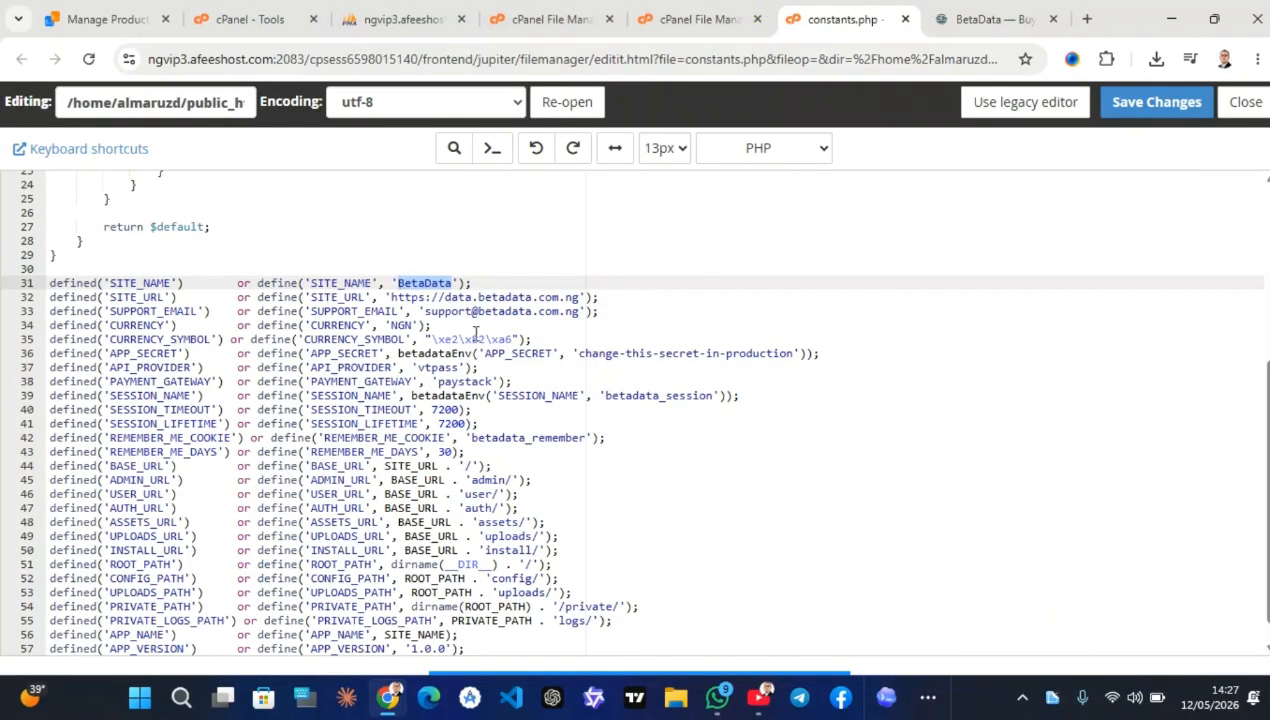
key(ctrl+v)
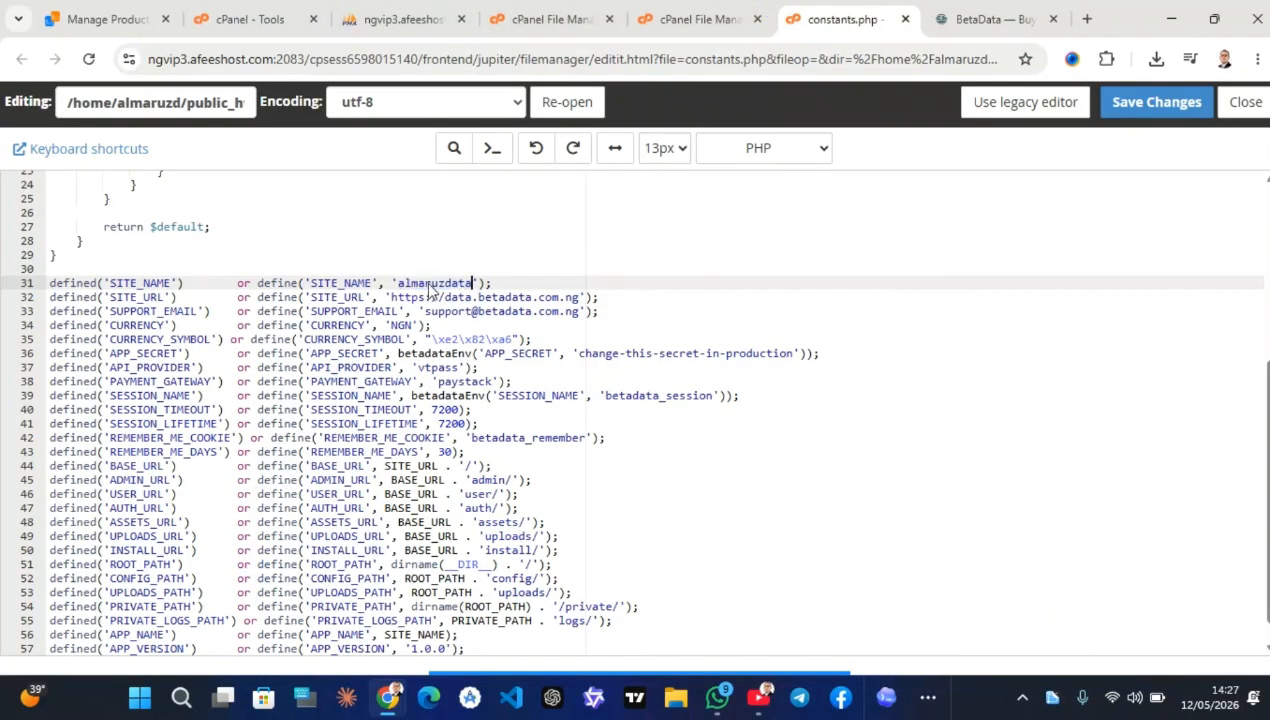
click(403, 284)
key(BackSpace)
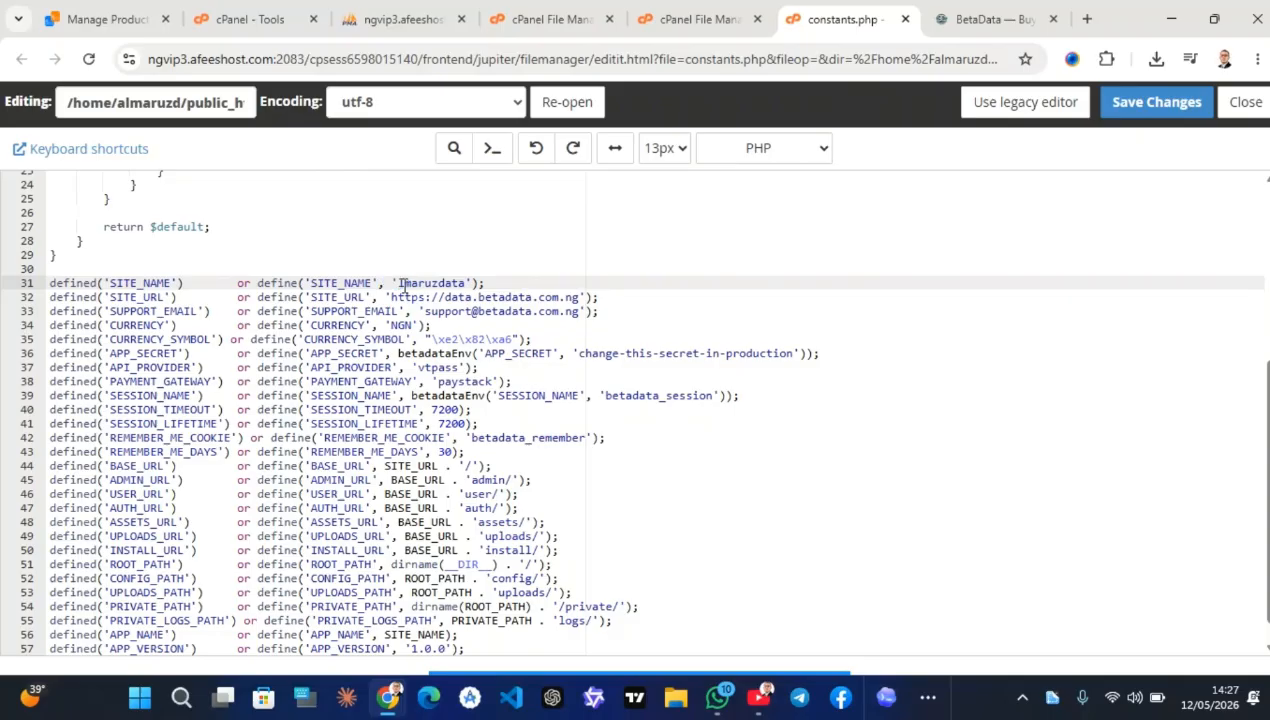
text(A)
click(980, 15)
click(315, 57)
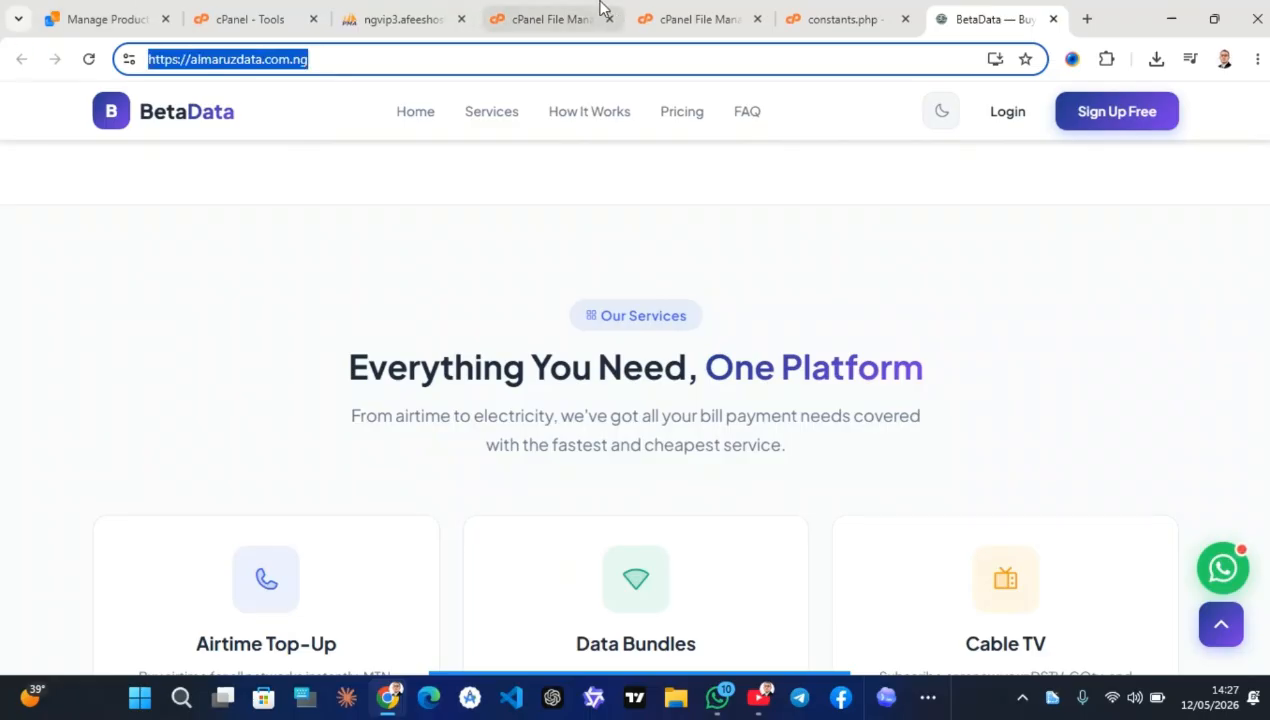
click(822, 15)
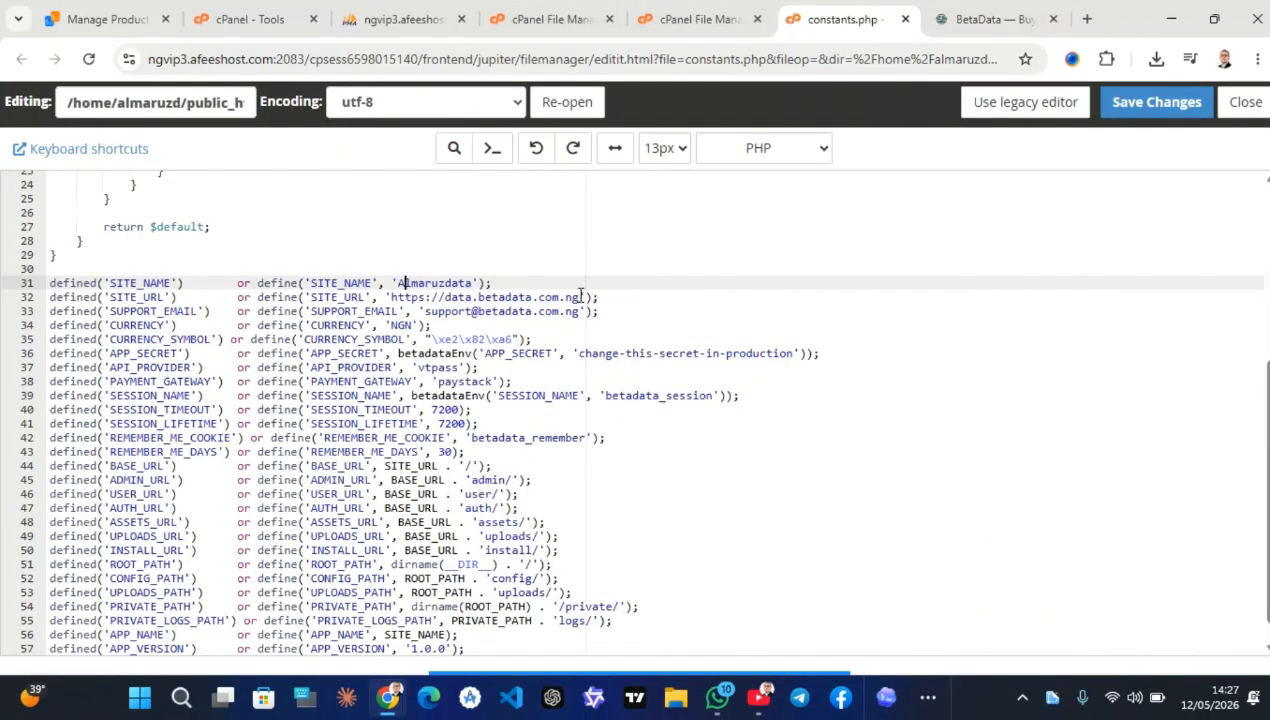
drag(580, 297, 393, 298)
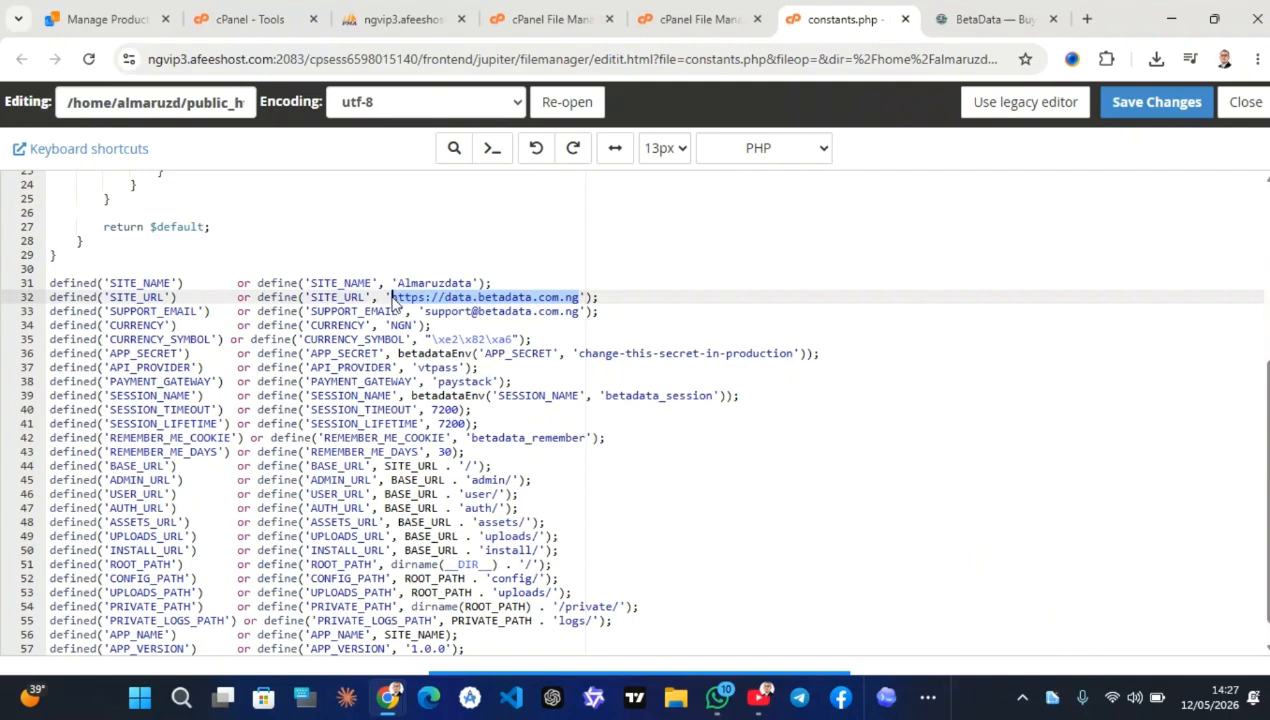
text(https://almaruzdata.com.ng/)
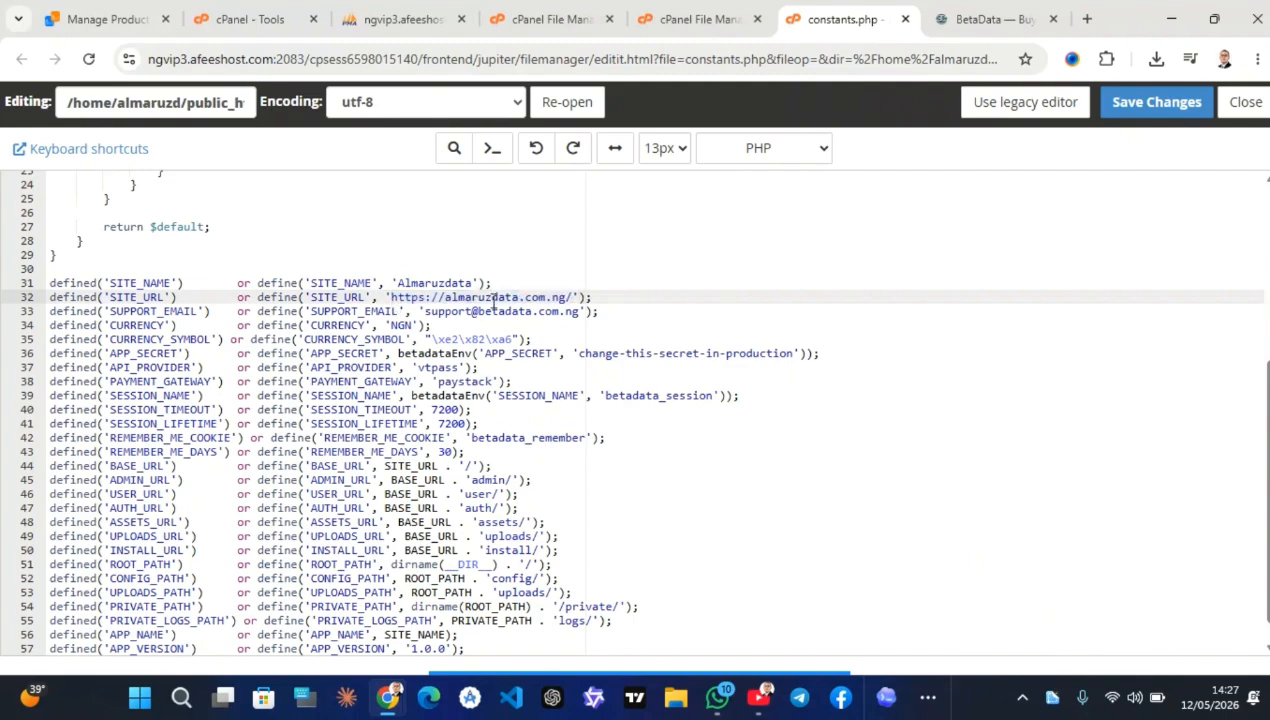
click(572, 297)
key(BackSpace)
Change the support e-mail domain from betadata to almaruzdata and save constants.php
drag(519, 297, 446, 297)
key(ctrl+c)
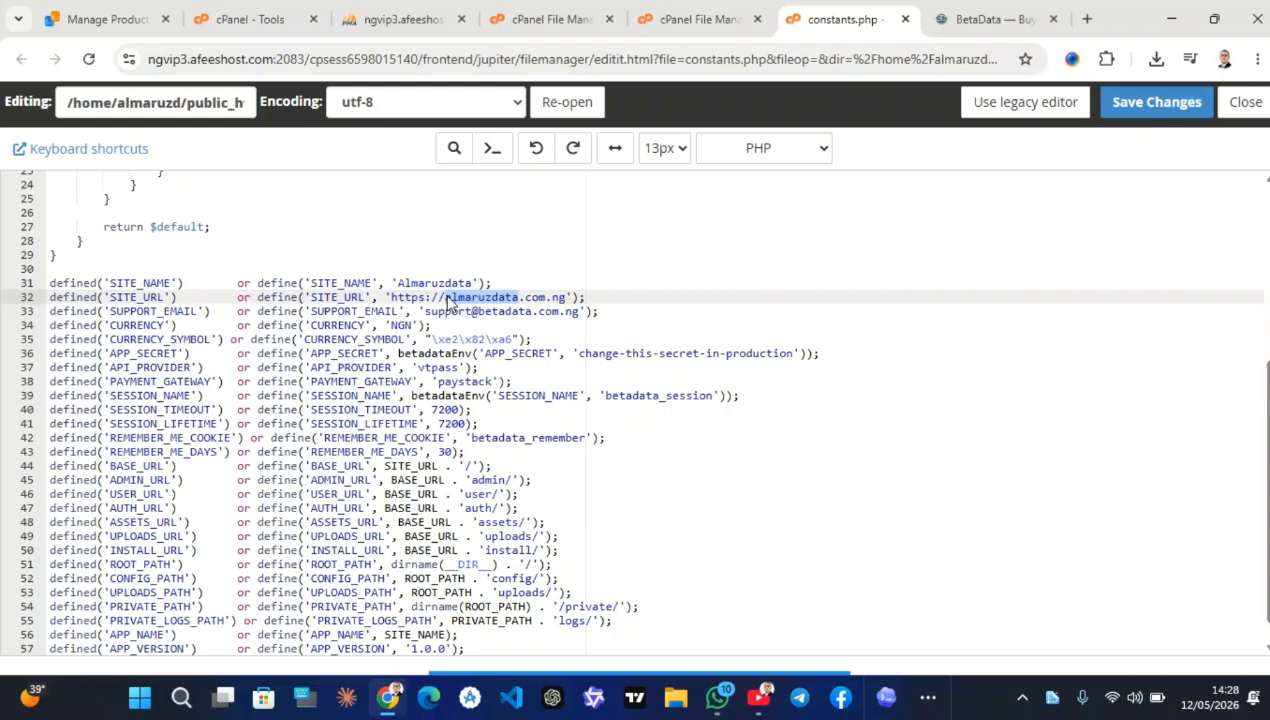
double_click(484, 311)
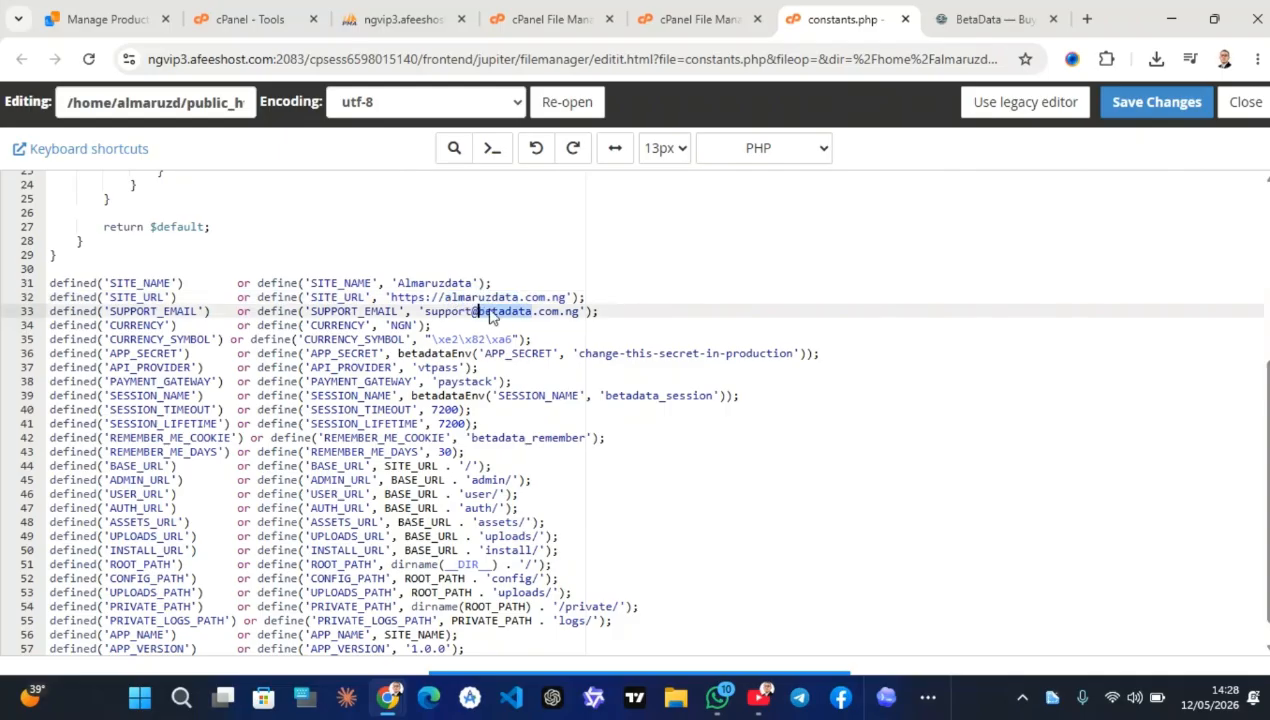
key(ctrl+v)
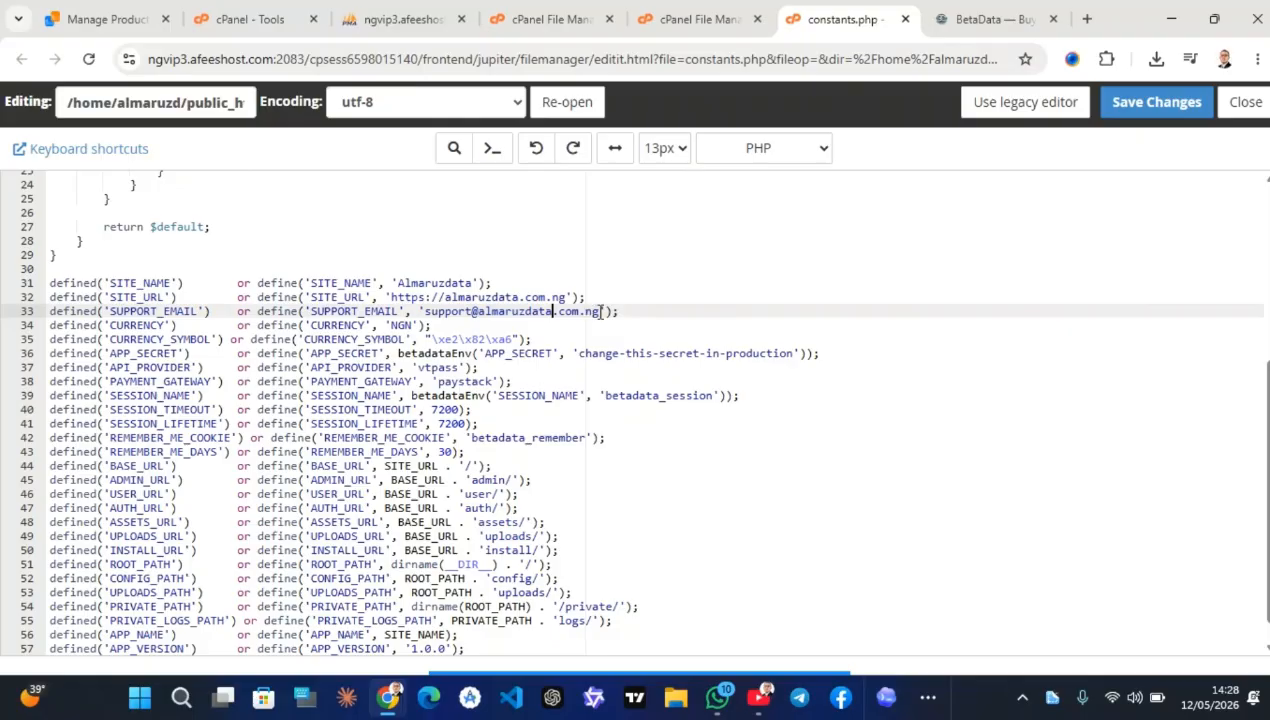
drag(599, 311, 425, 313)
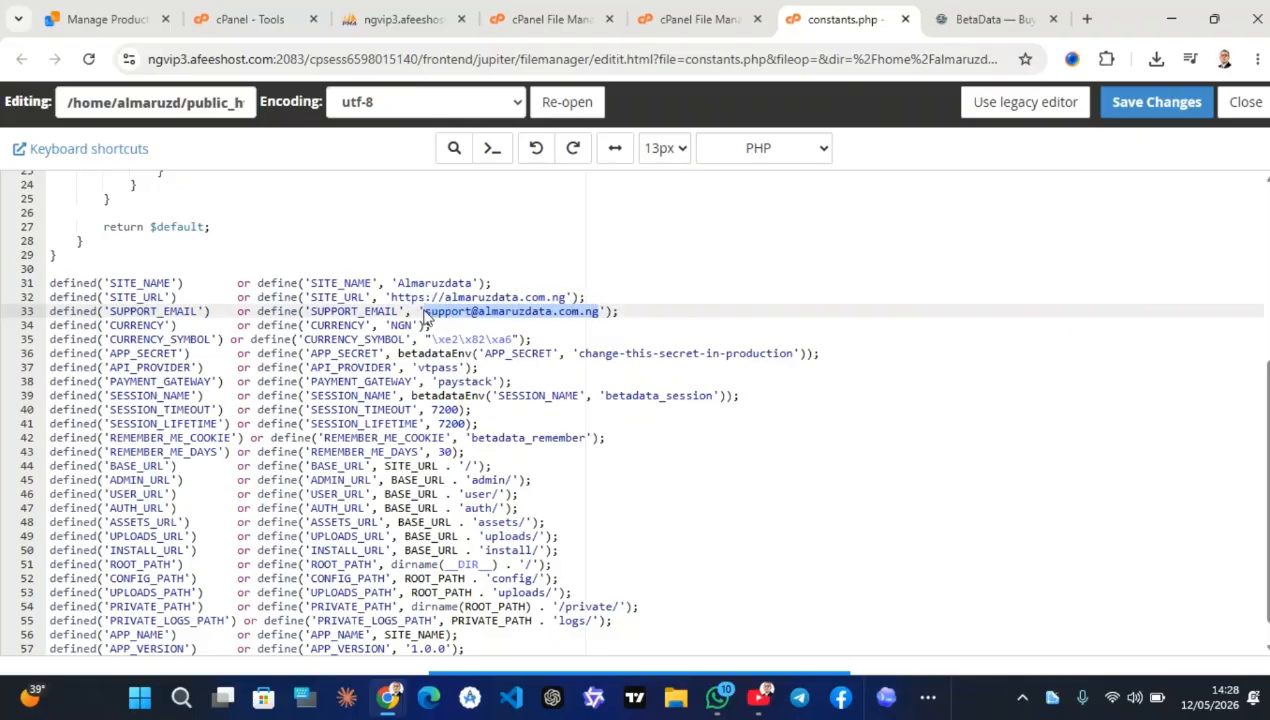
click(1149, 110)
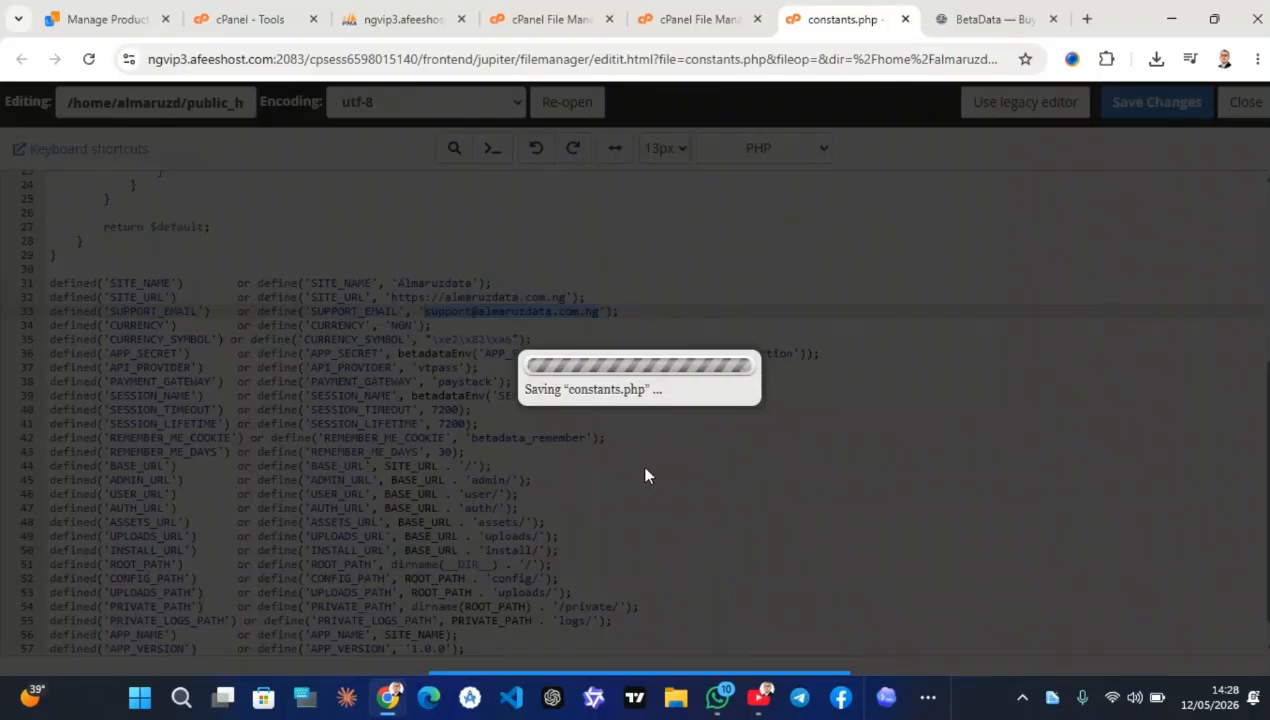
scroll(646, 468, down, 1)
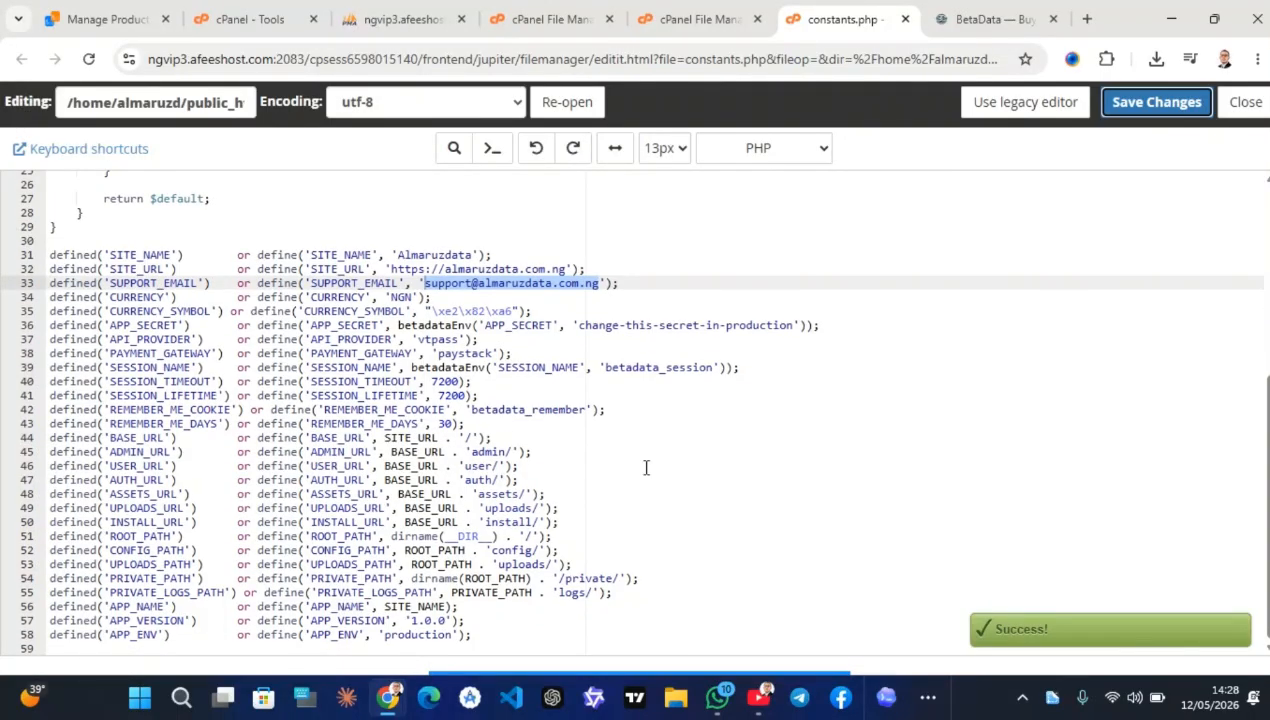
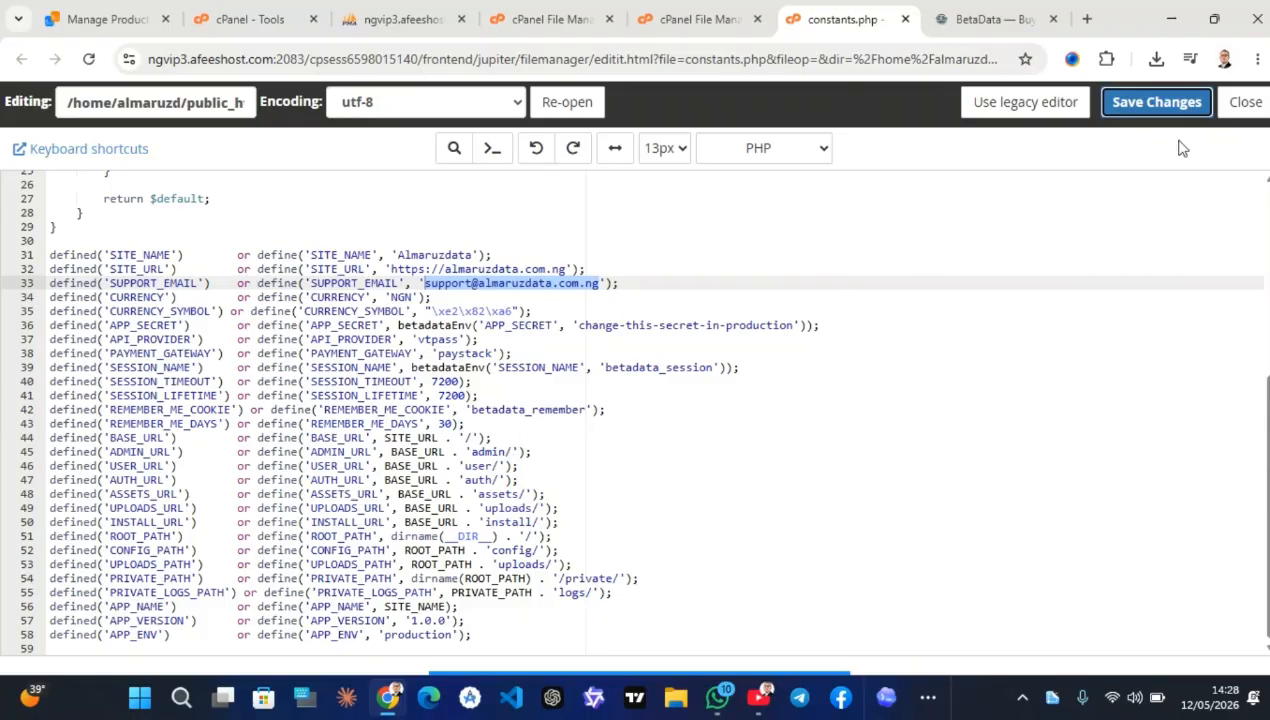
Close the constants.php editor and go back to the cPanel Tools page
click(1236, 106)
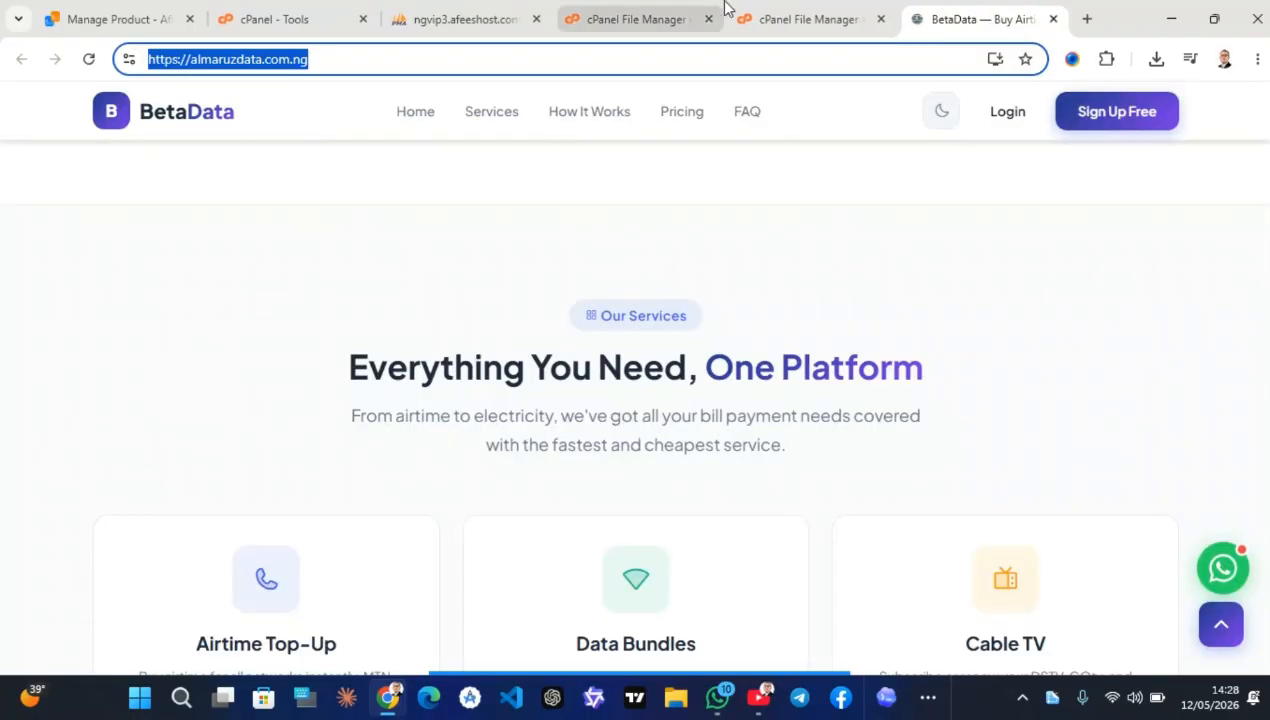
click(782, 14)
click(628, 8)
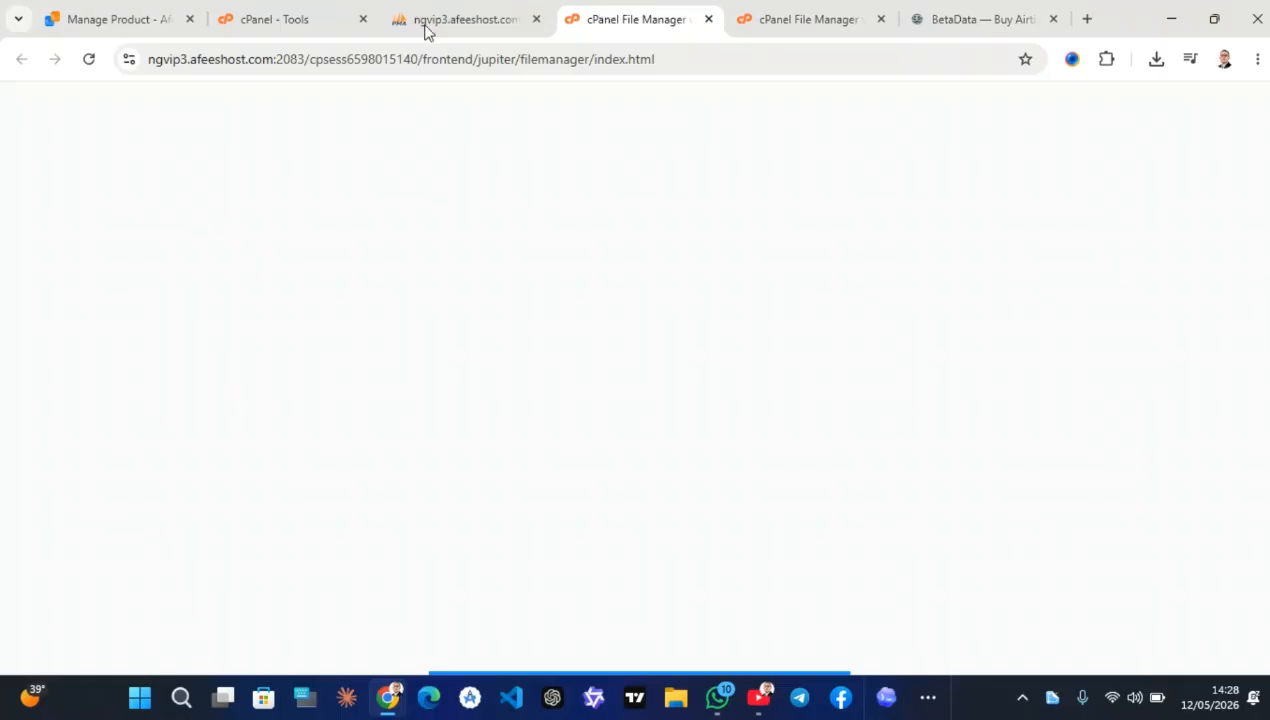
click(275, 17)
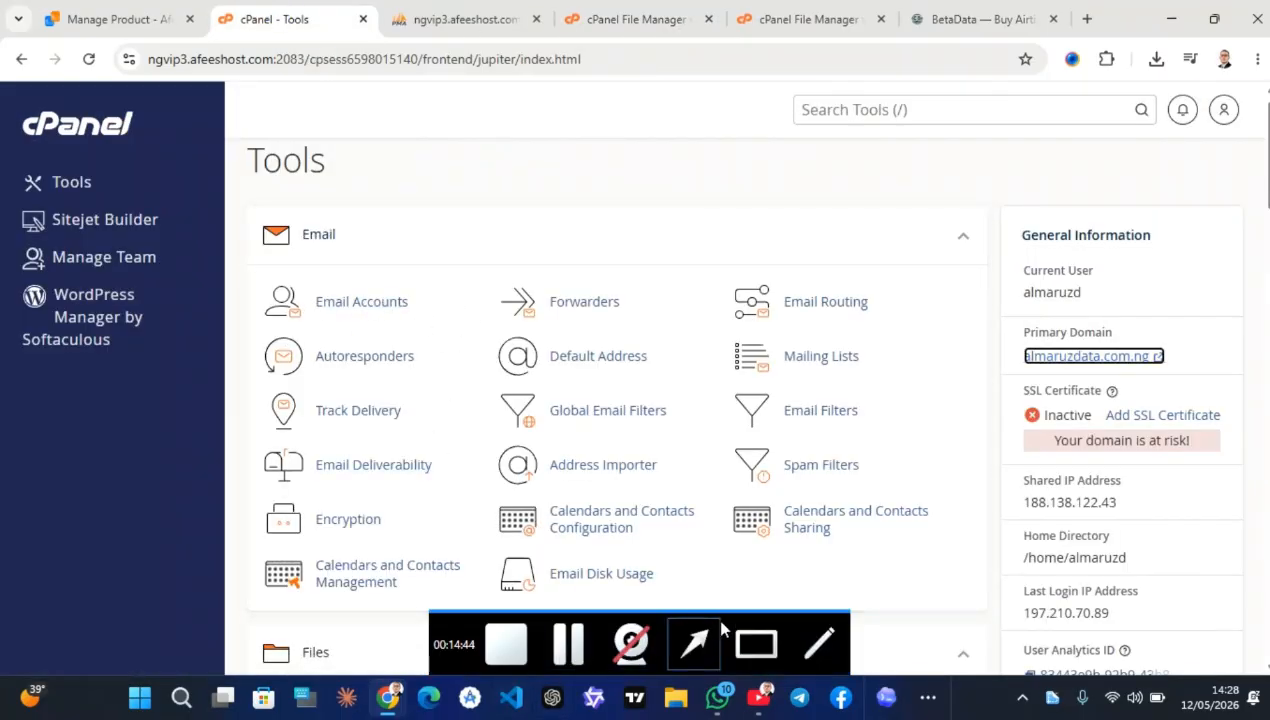
Open Email Accounts and start a new account with the username info
click(672, 628)
drag(428, 478, 366, 308)
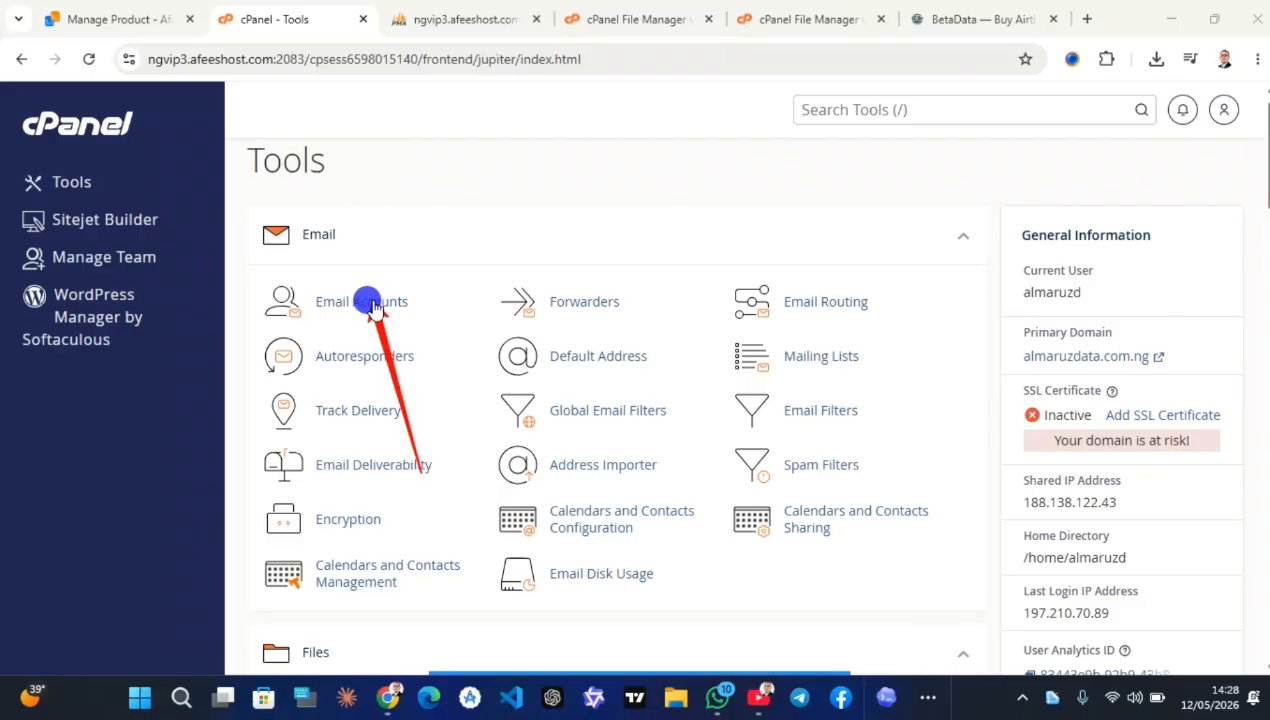
click(352, 292)
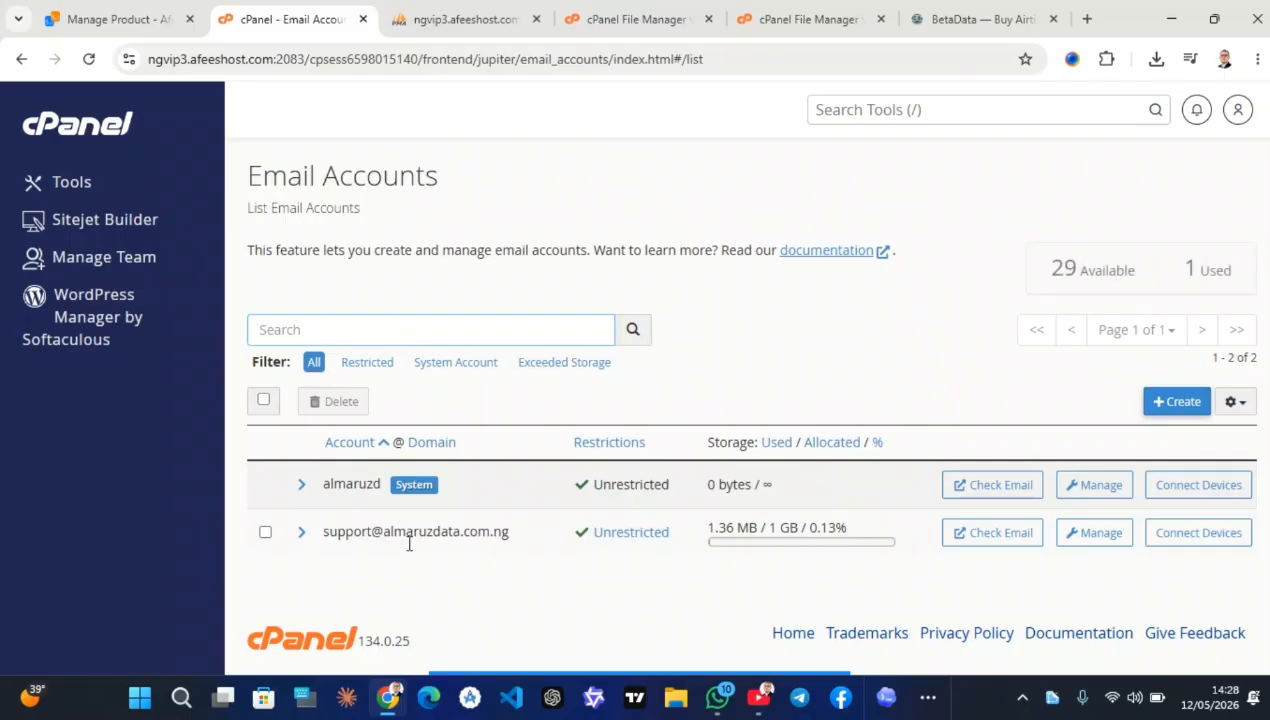
click(1165, 405)
click(488, 378)
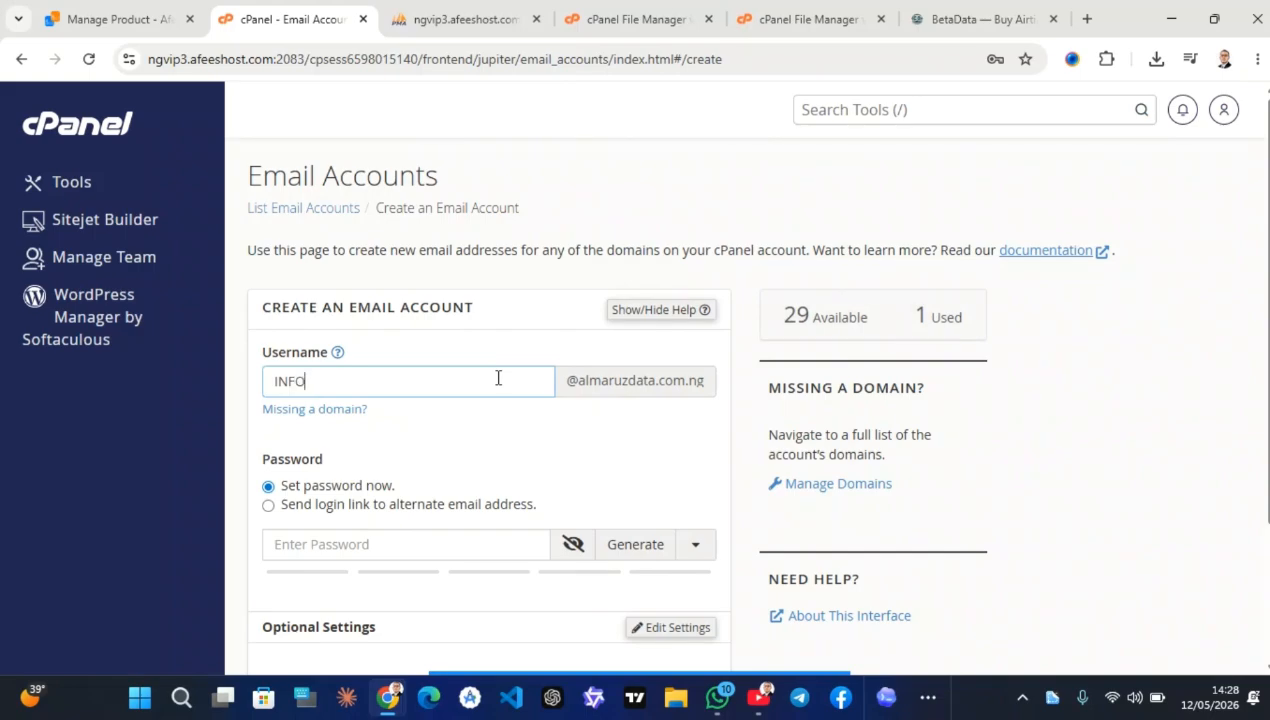
text(i)
key(BackSpace)
text(info)
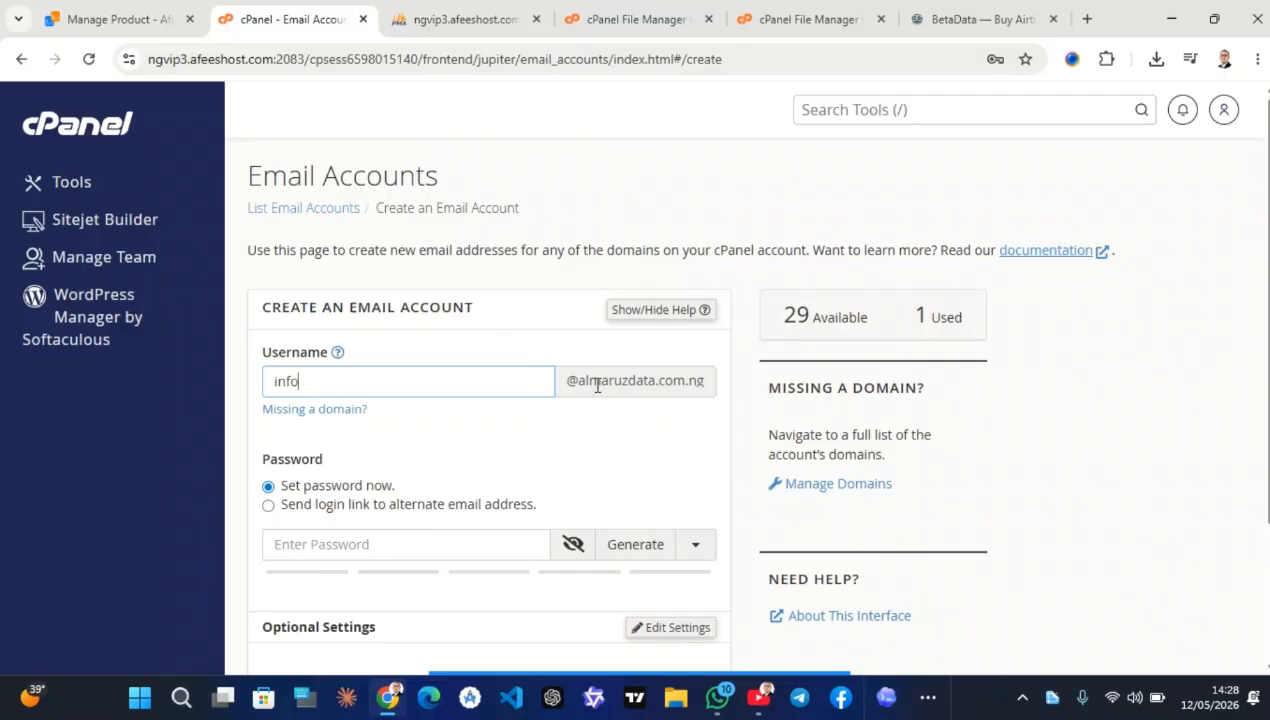
Generate a strong password and create the info mailbox, staying on the form
scroll(465, 405, down, 2)
click(369, 397)
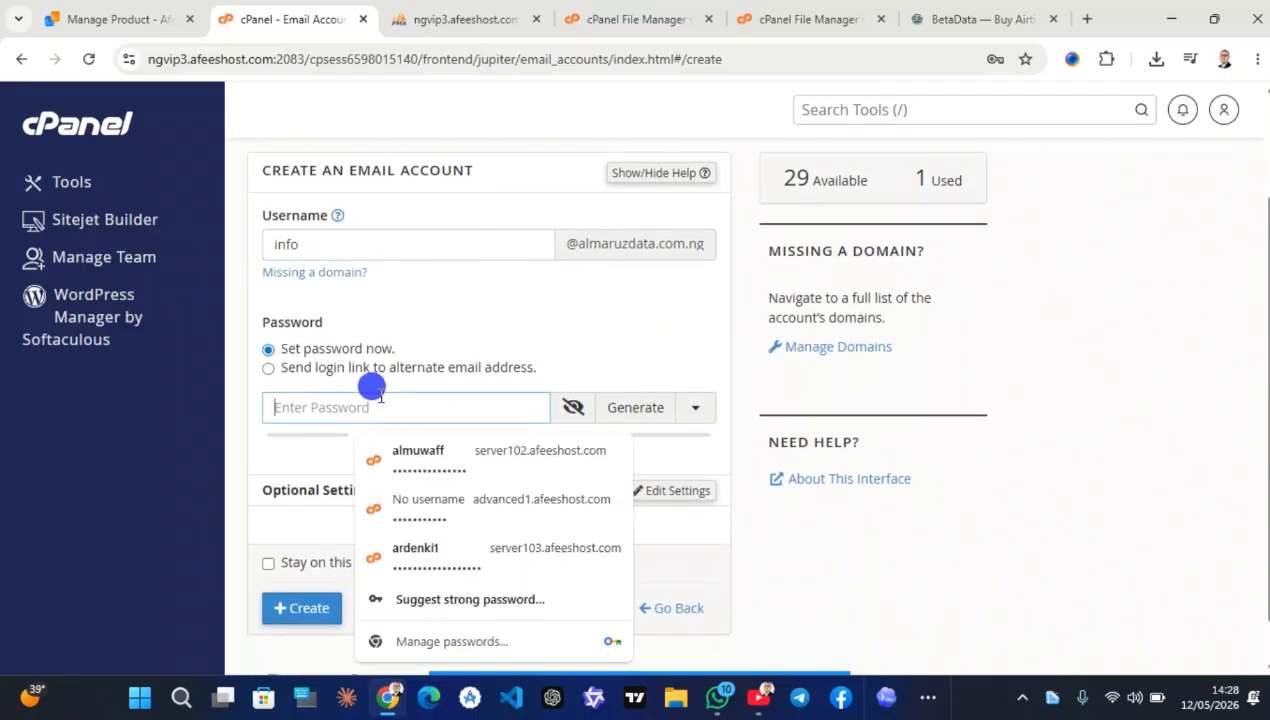
click(622, 410)
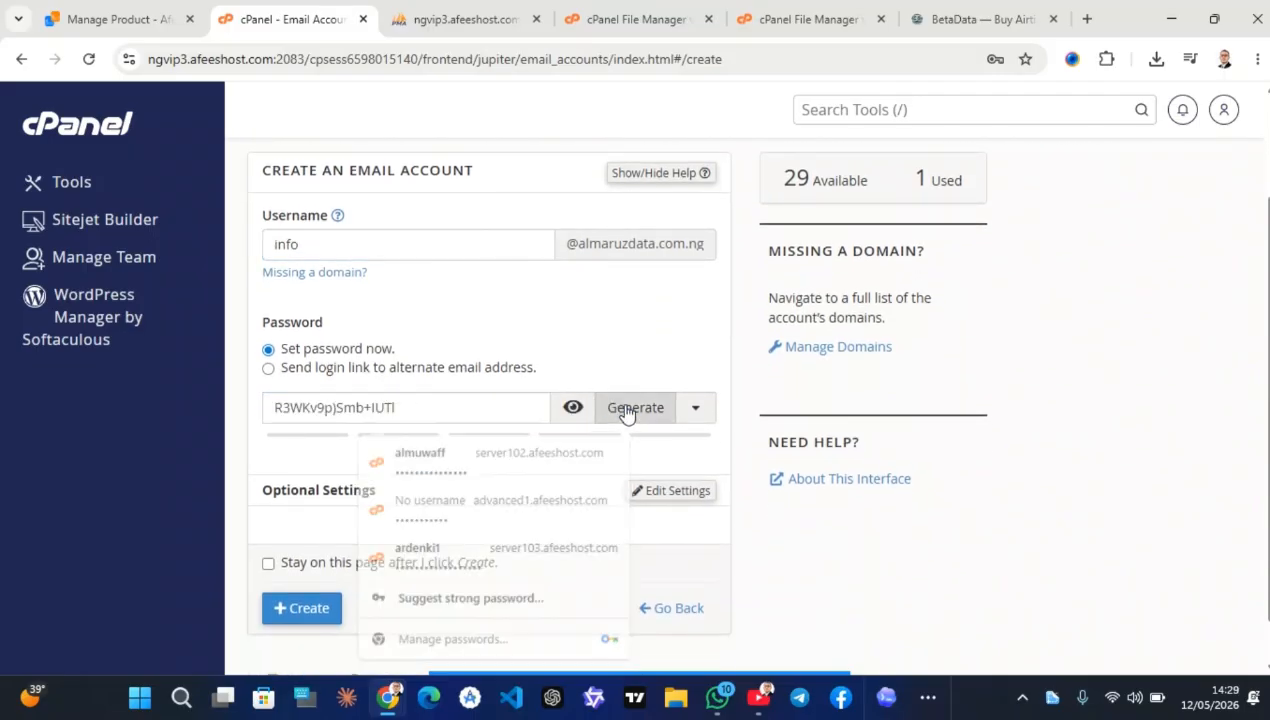
click(268, 597)
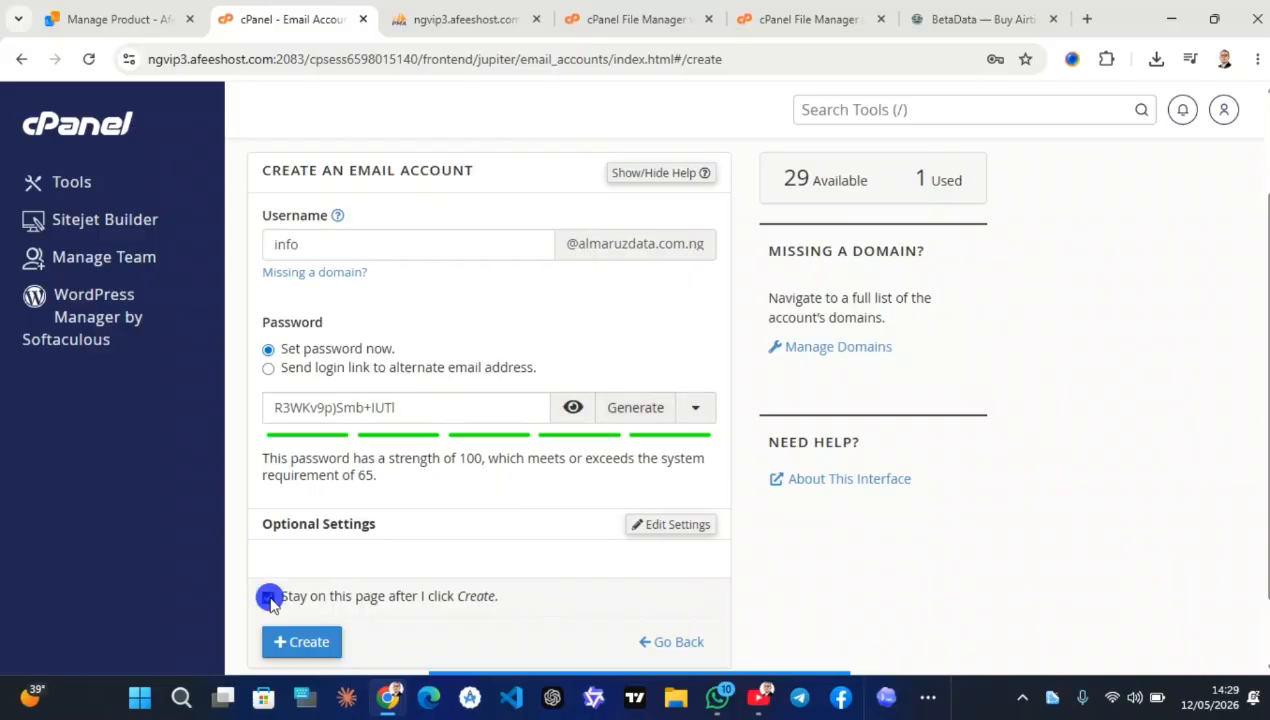
click(308, 641)
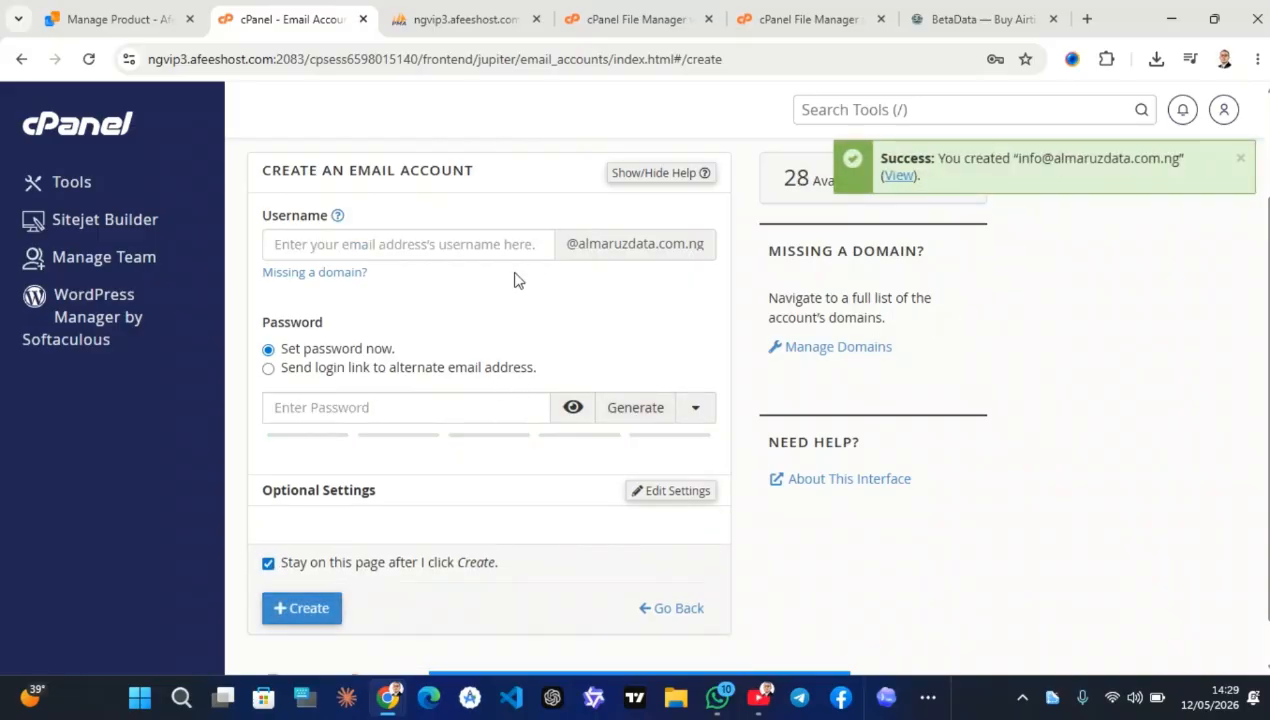
Return to the email account list and open Manage for the info mailbox
scroll(454, 235, up, 3)
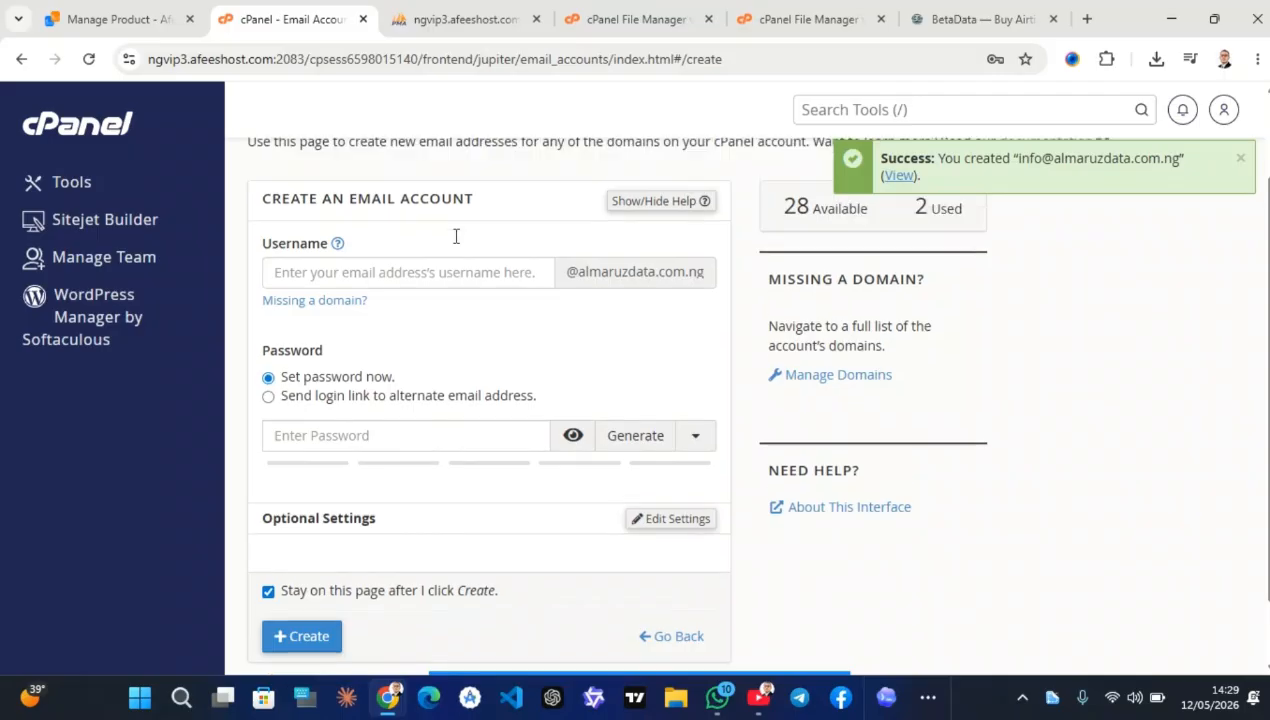
click(324, 207)
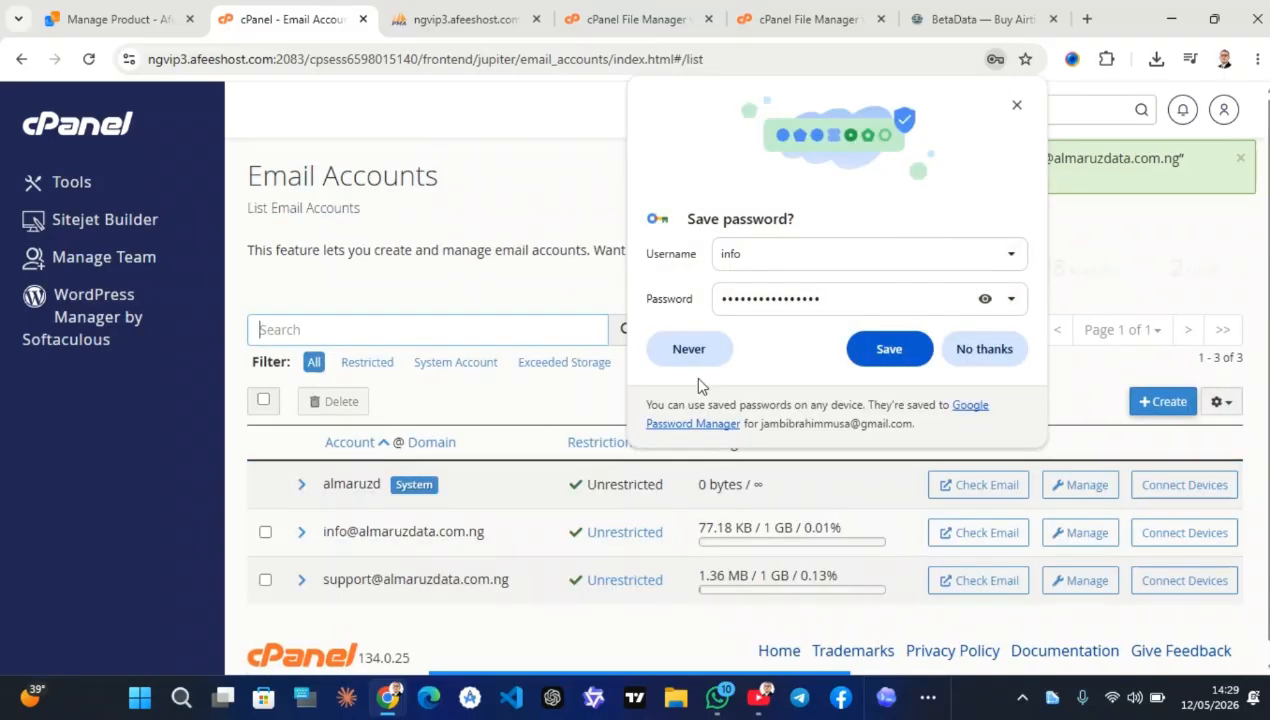
click(1015, 108)
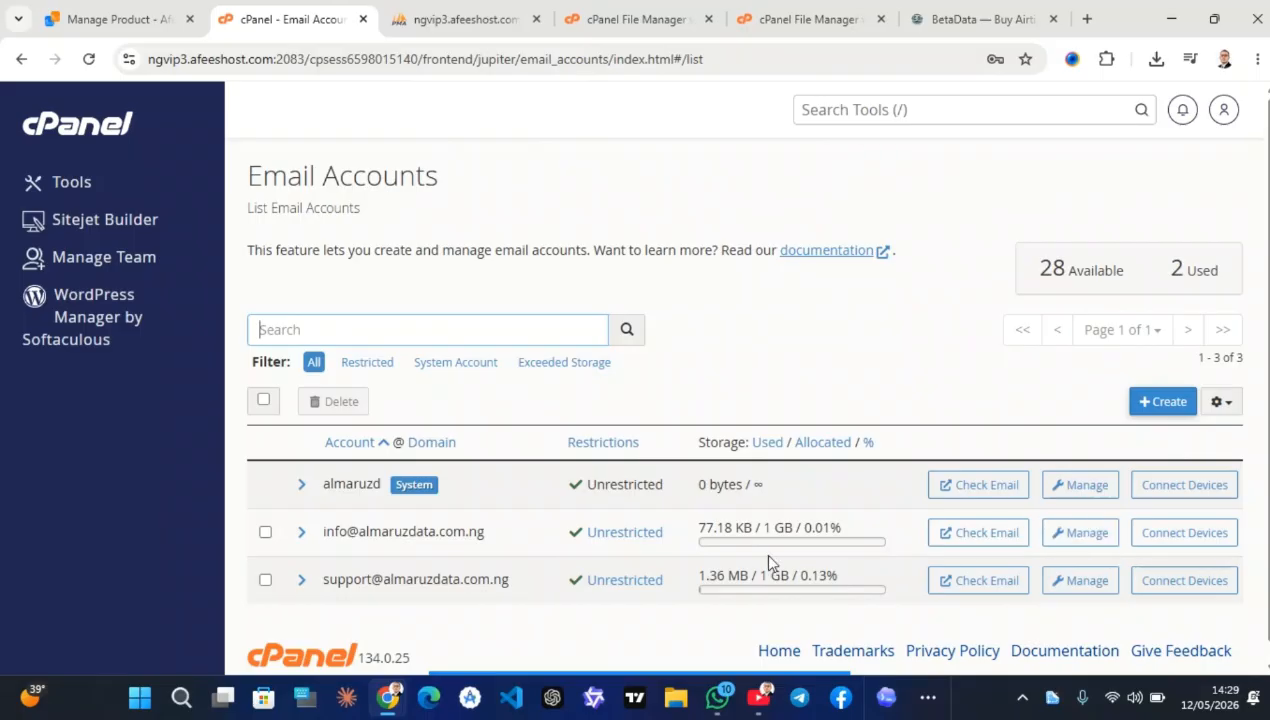
click(1082, 536)
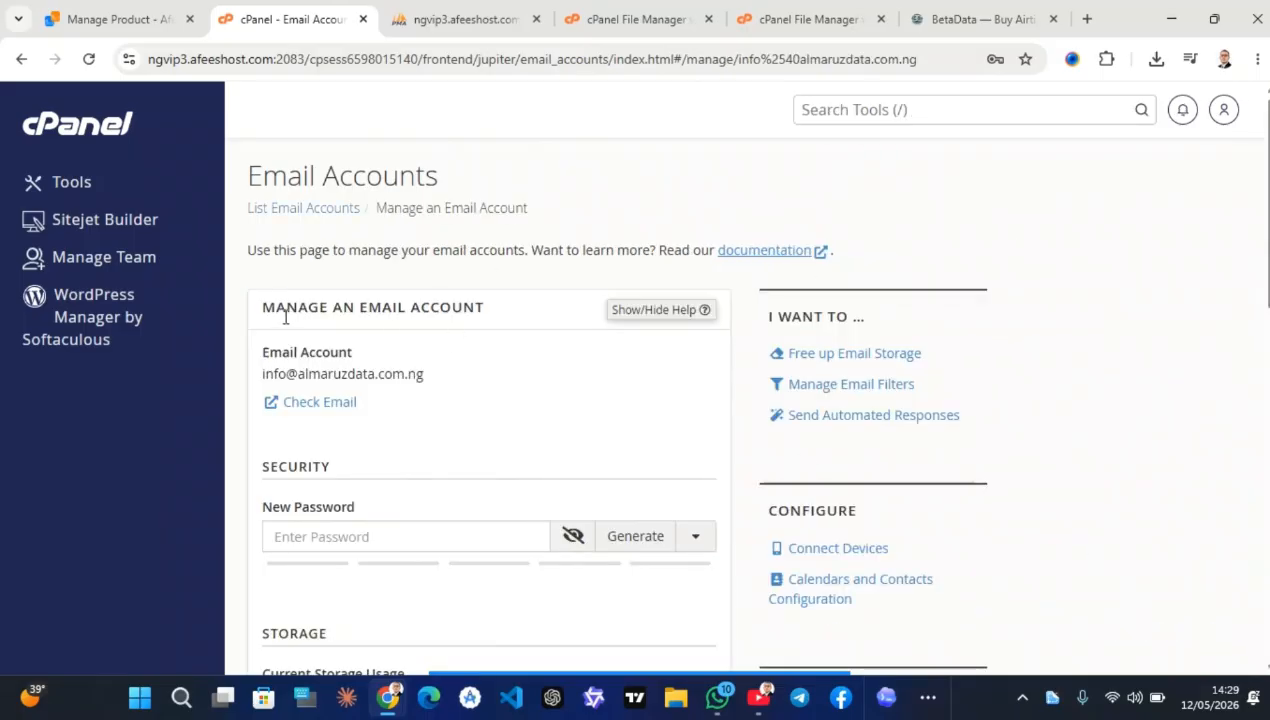
Read the info mailbox's client-settings email in Roundcube, then switch to the BetaData site
click(333, 404)
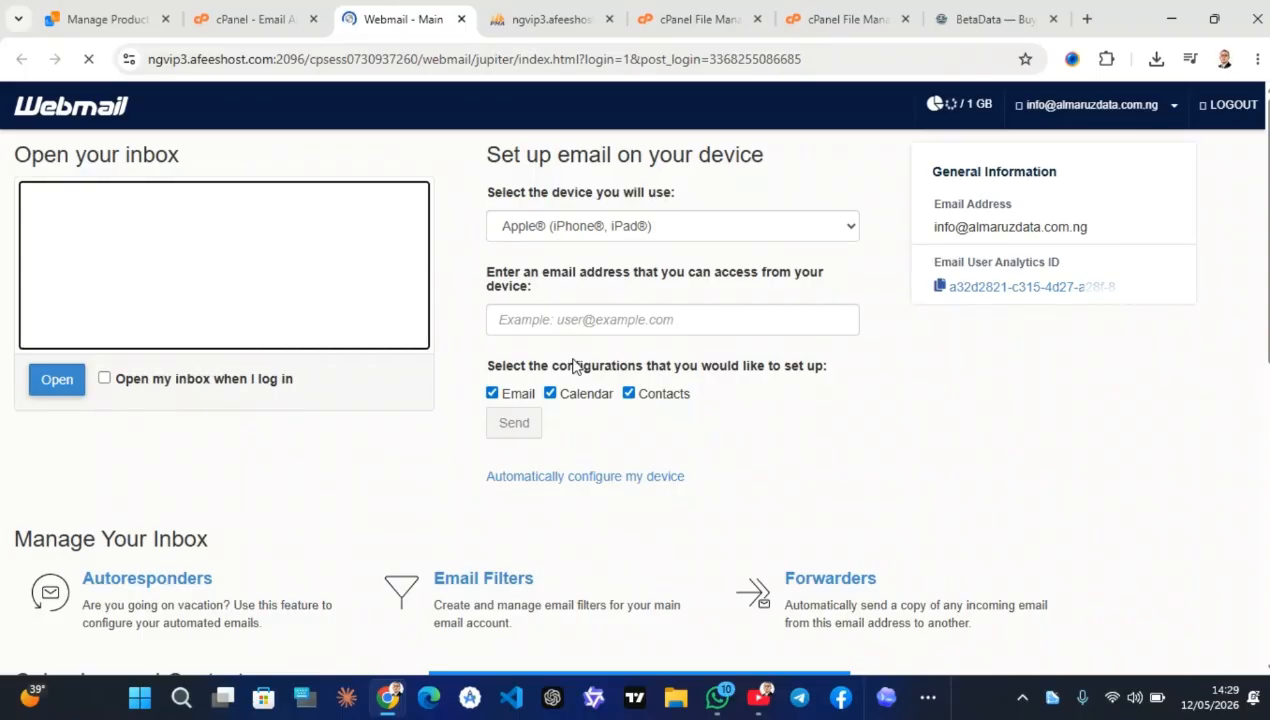
click(42, 382)
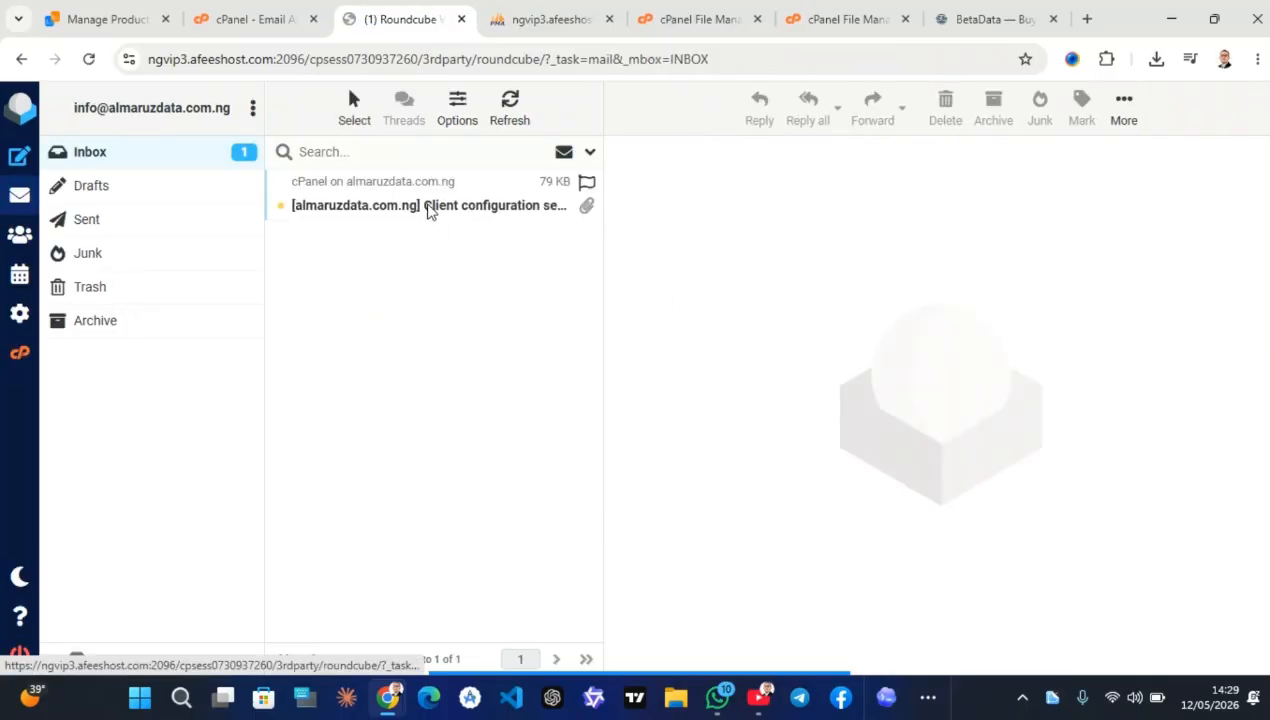
click(428, 206)
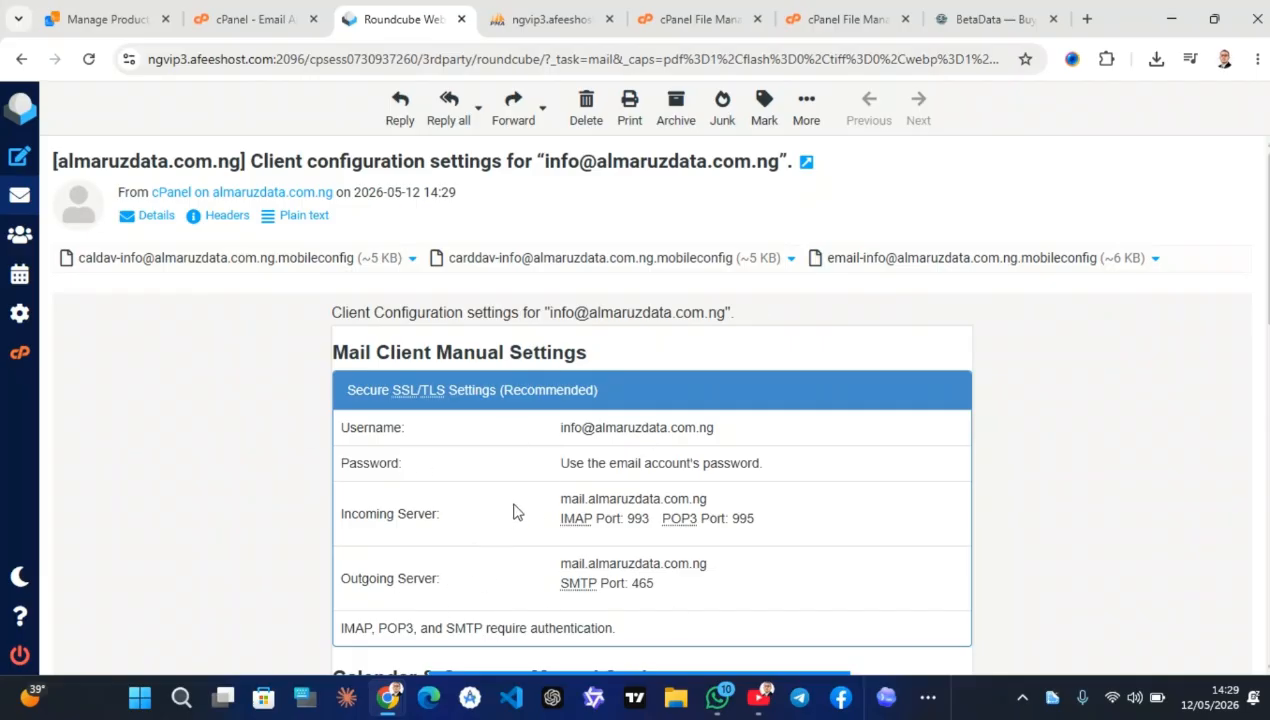
click(556, 20)
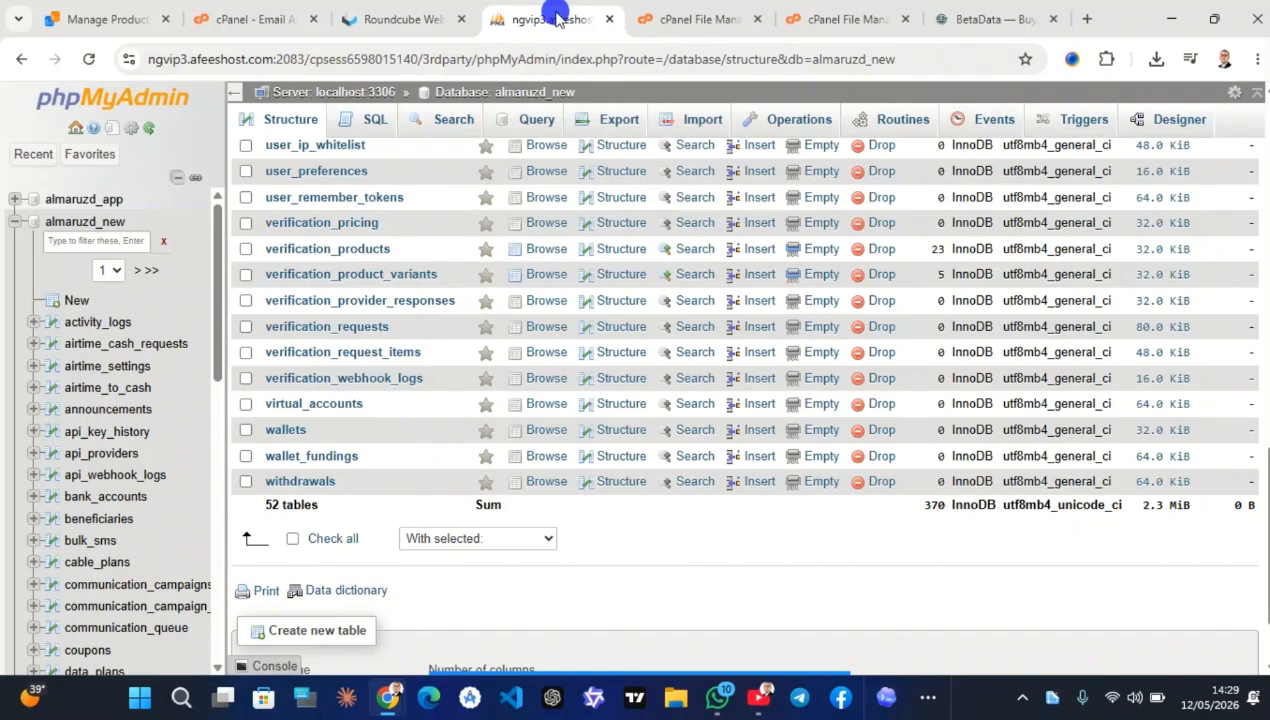
click(988, 16)
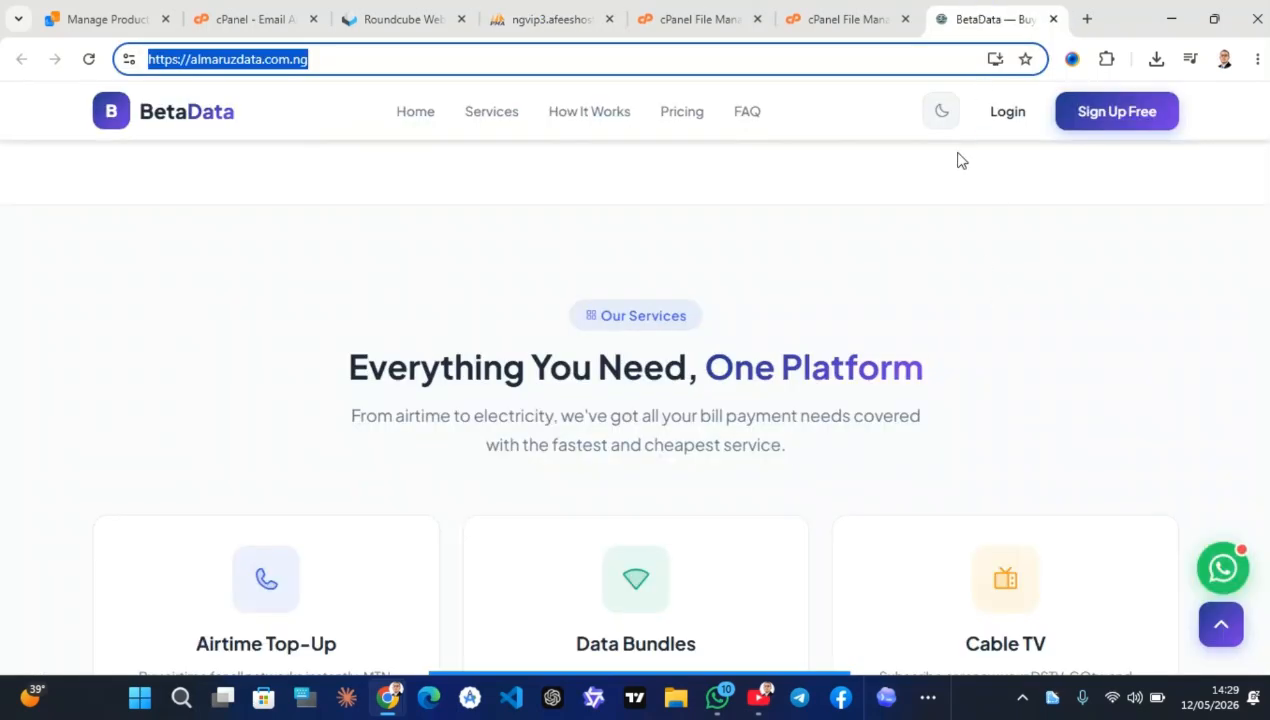
Reload the live site and log in with the administrator username and password
click(88, 60)
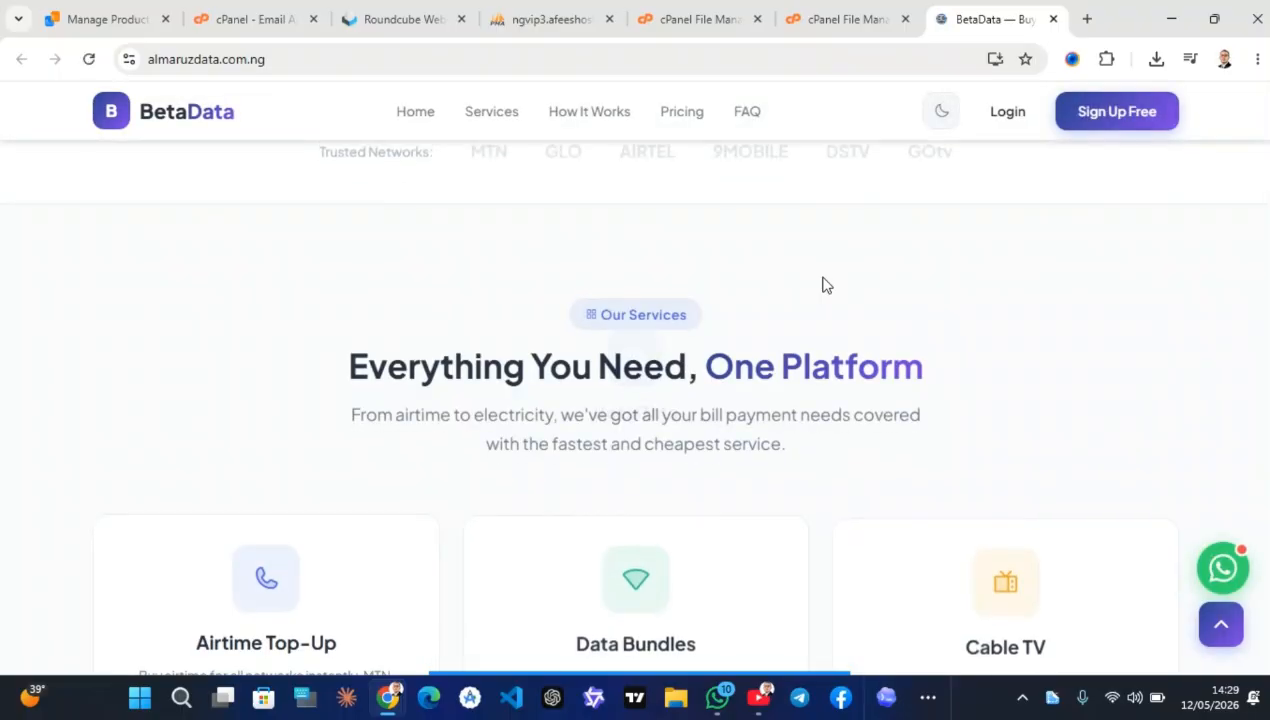
click(1004, 118)
click(907, 281)
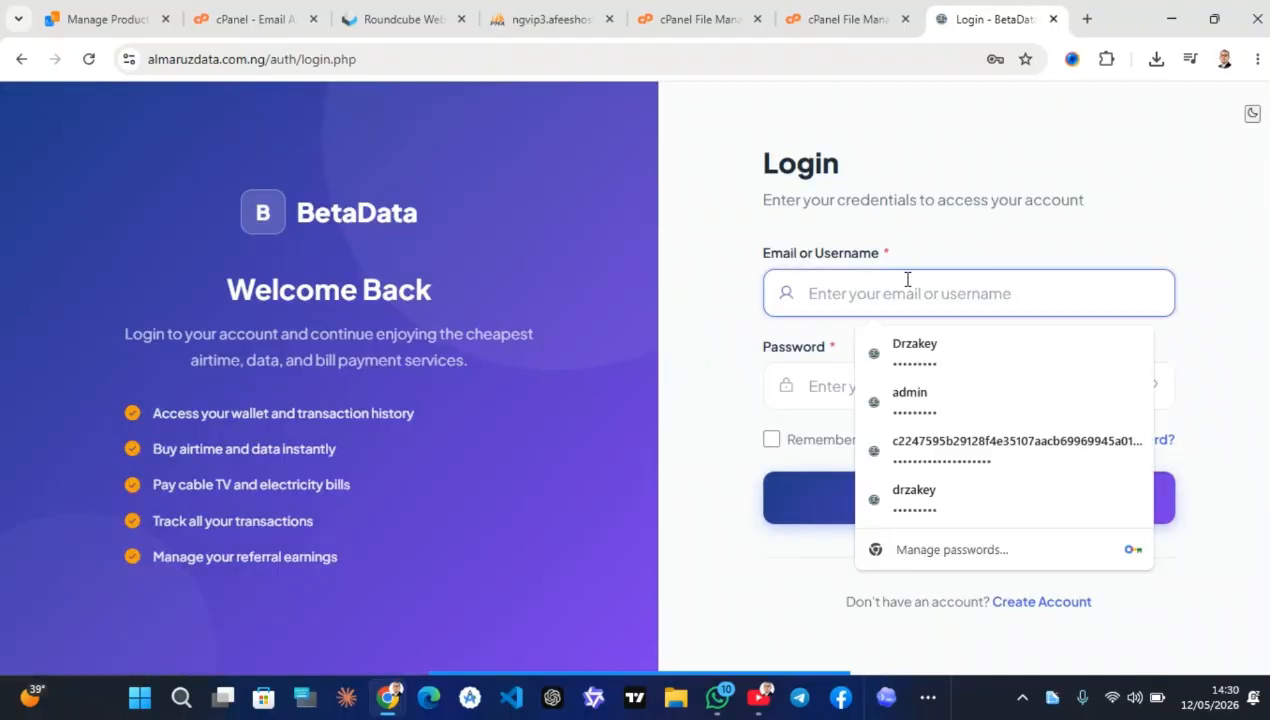
text(admin)
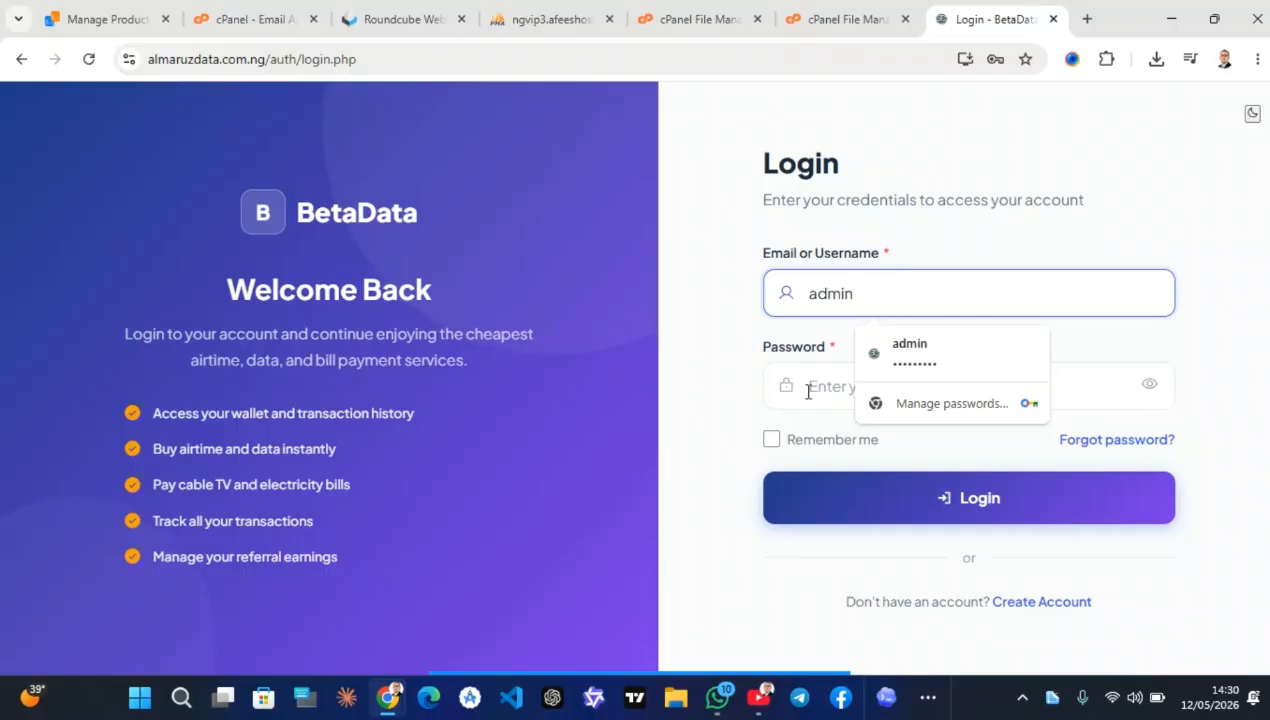
click(808, 391)
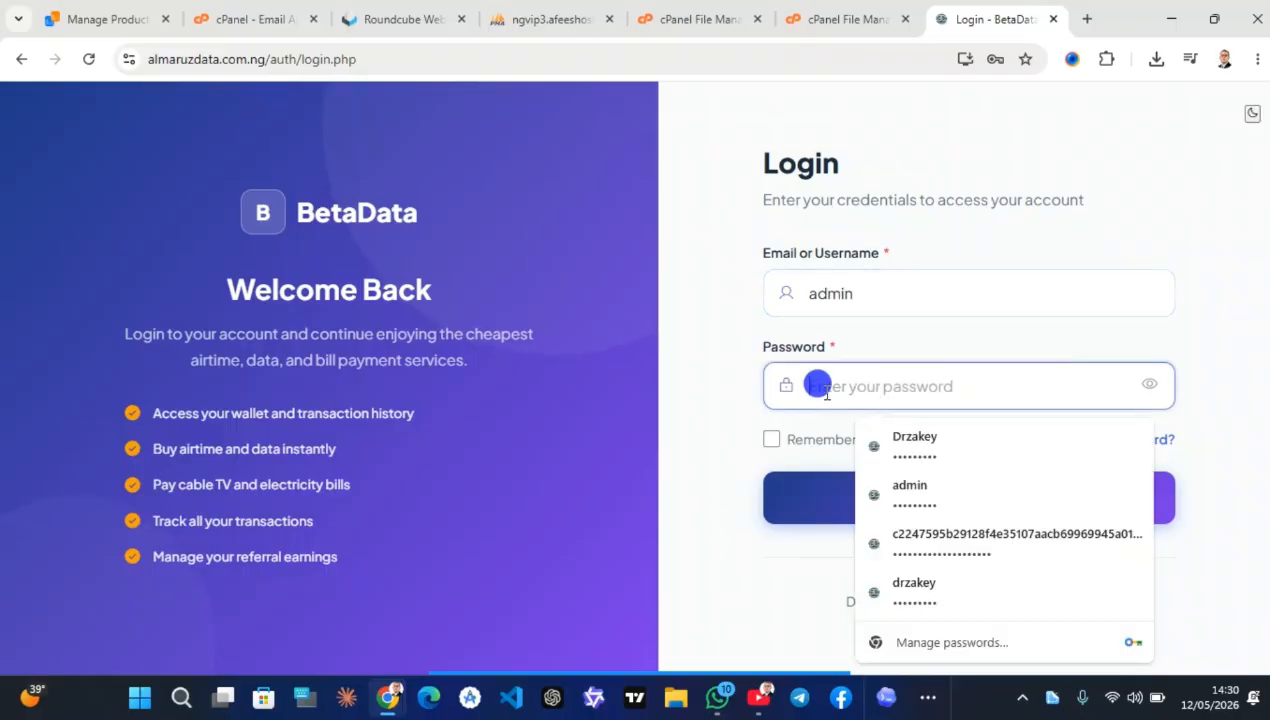
text(a)
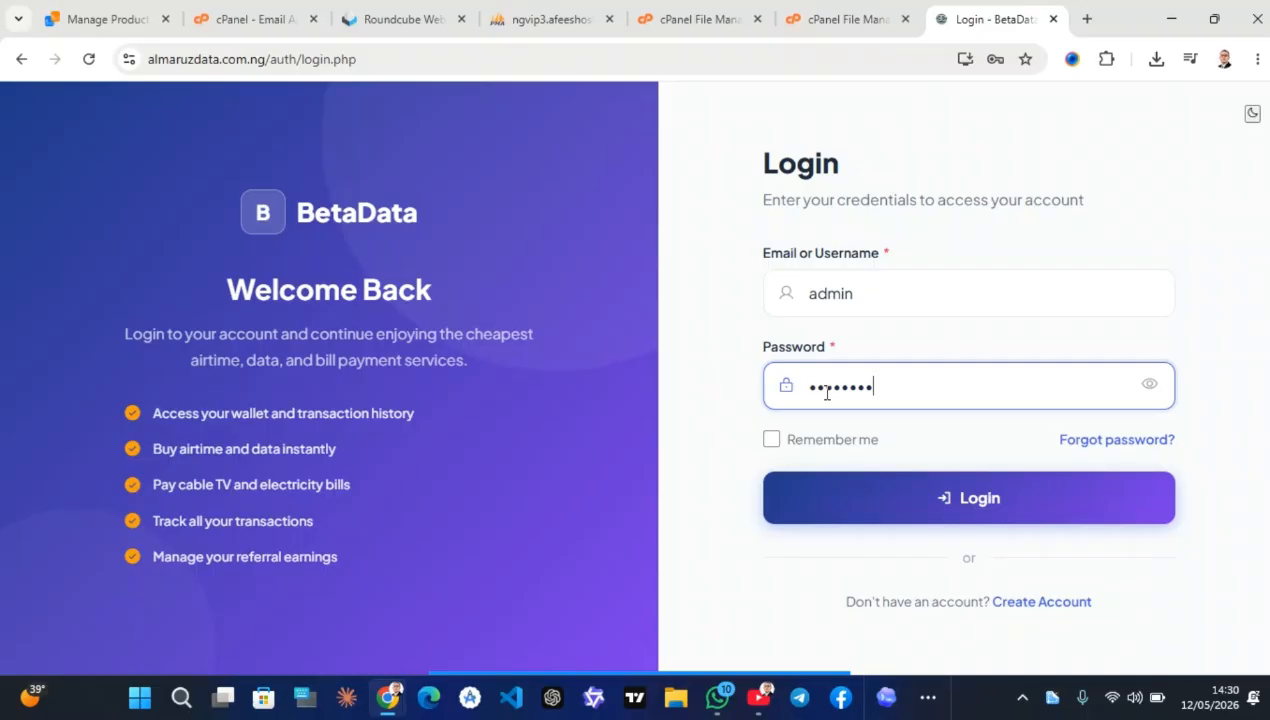
key(Return)
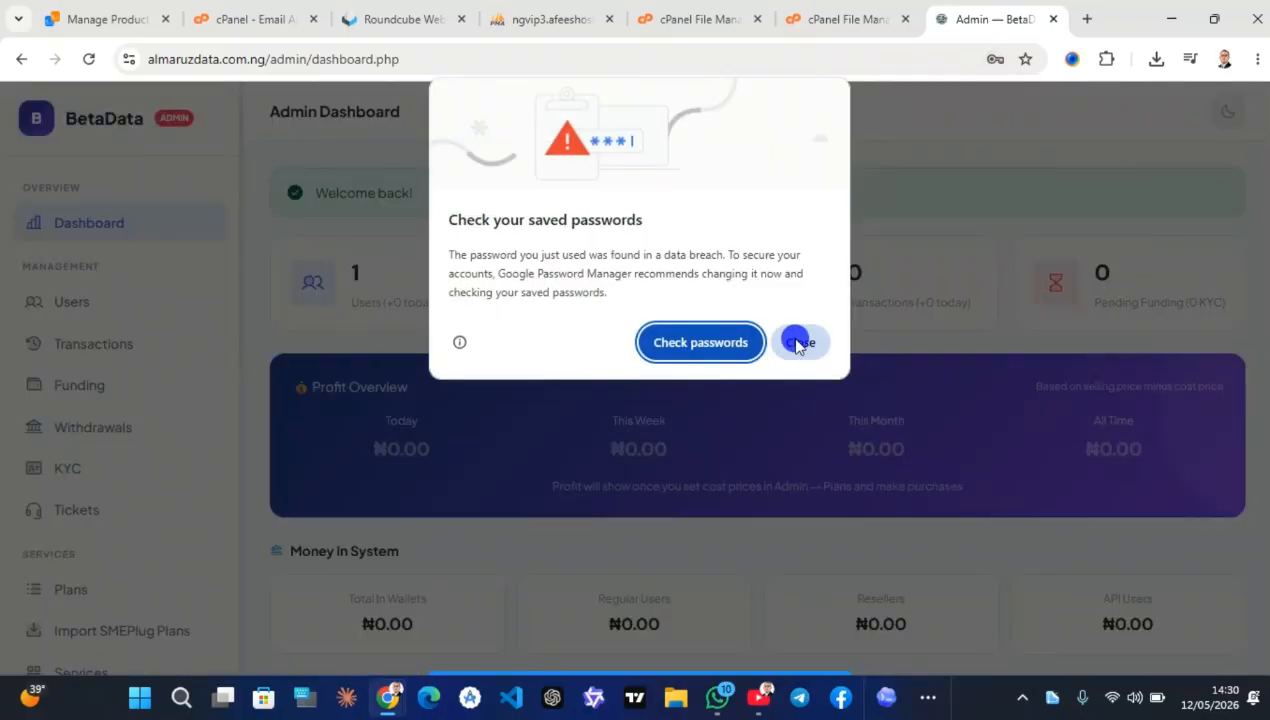
Dismiss the browser password prompts and scroll through the admin dashboard
click(800, 343)
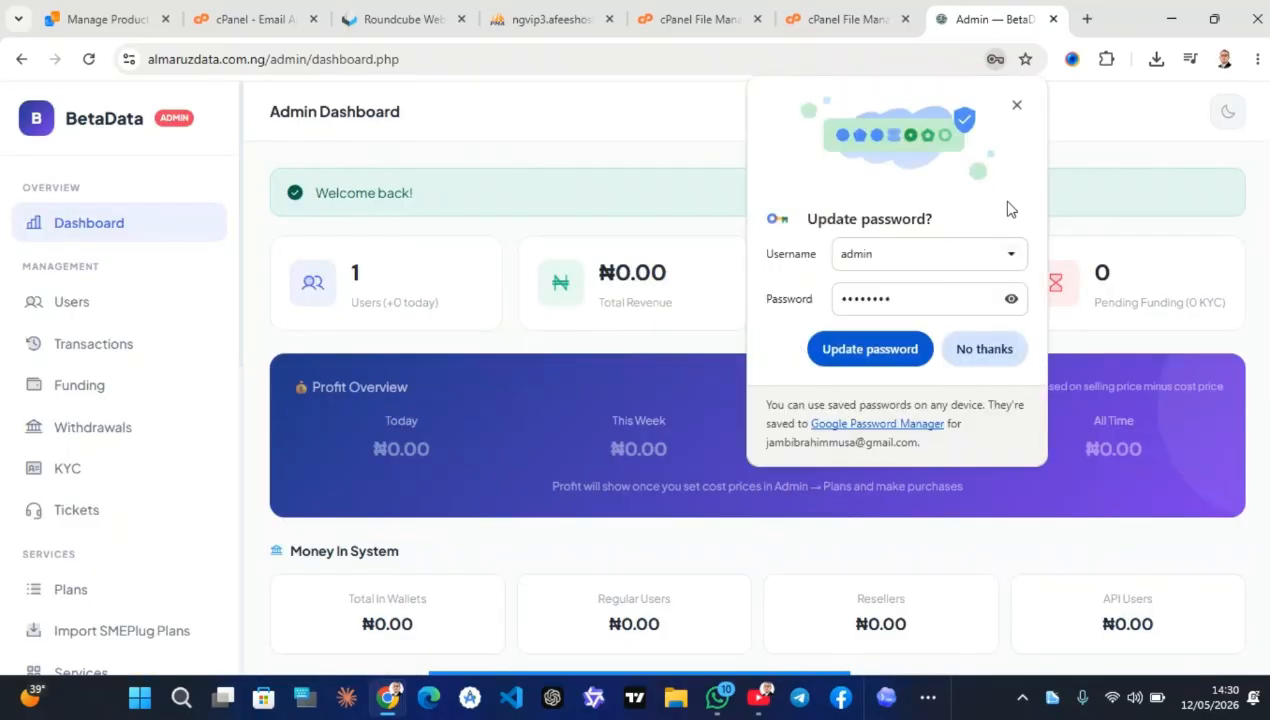
click(868, 348)
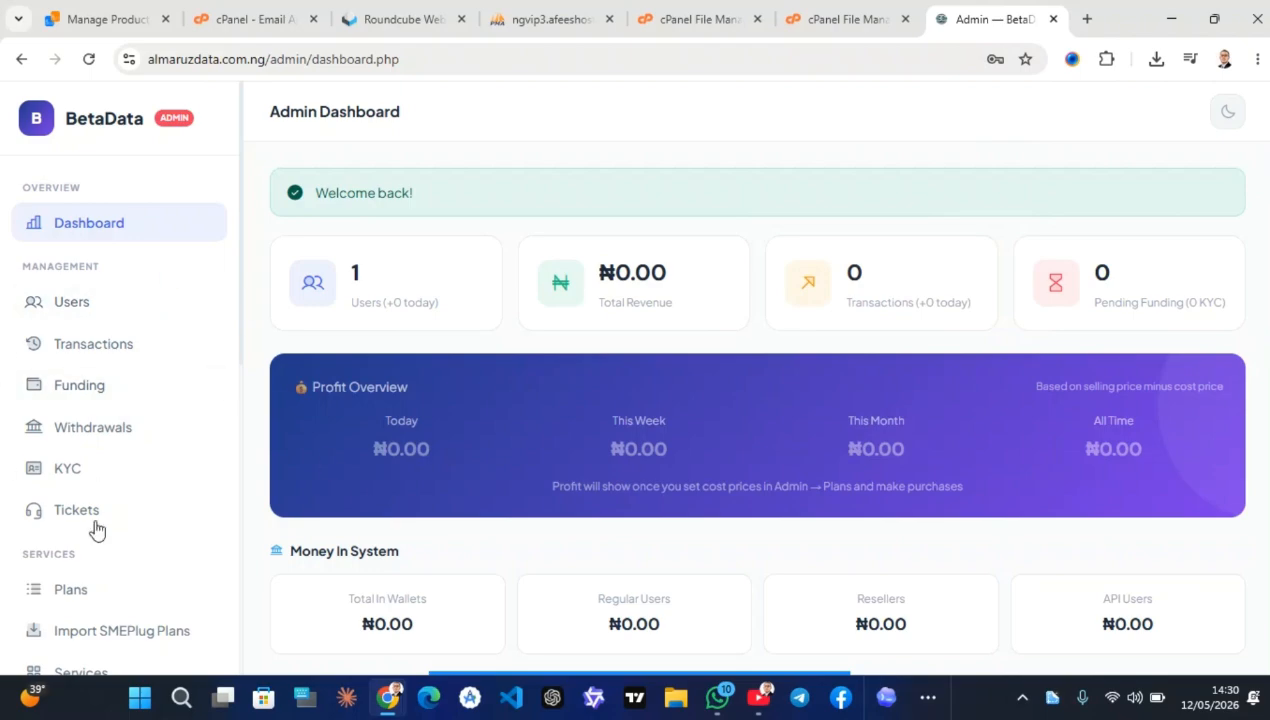
scroll(125, 502, down, 4)
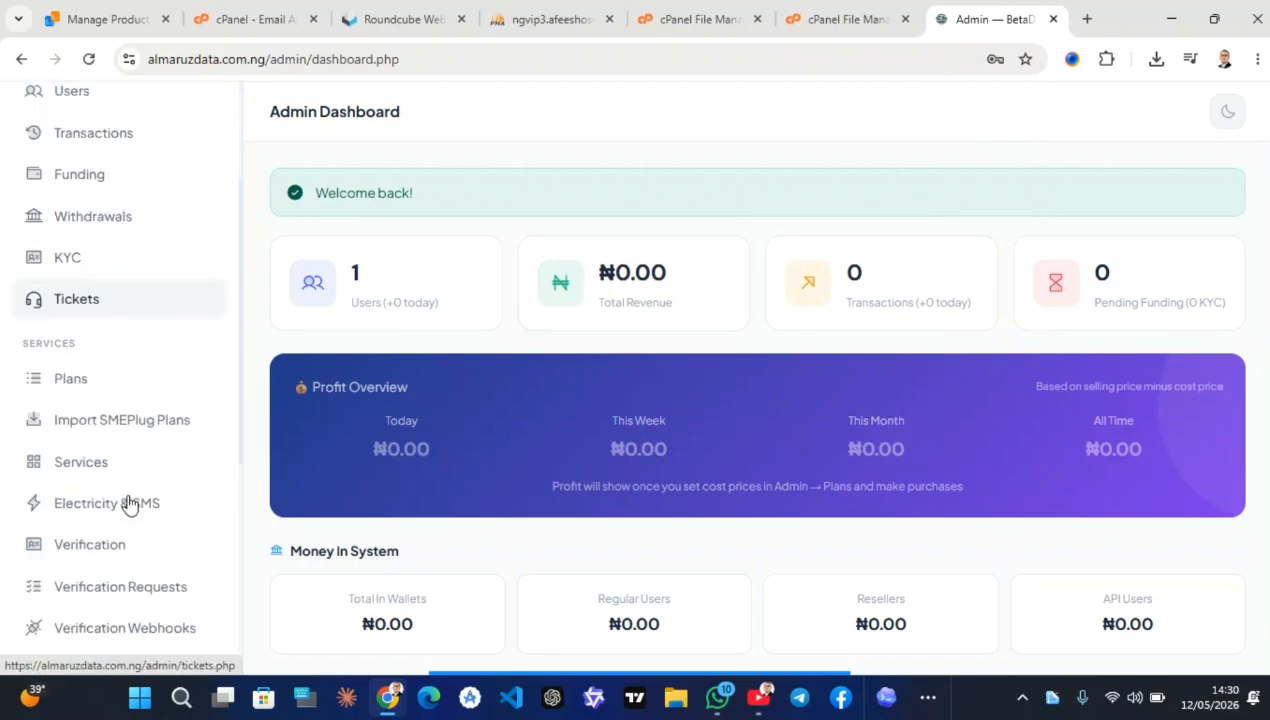
scroll(128, 503, down, 5)
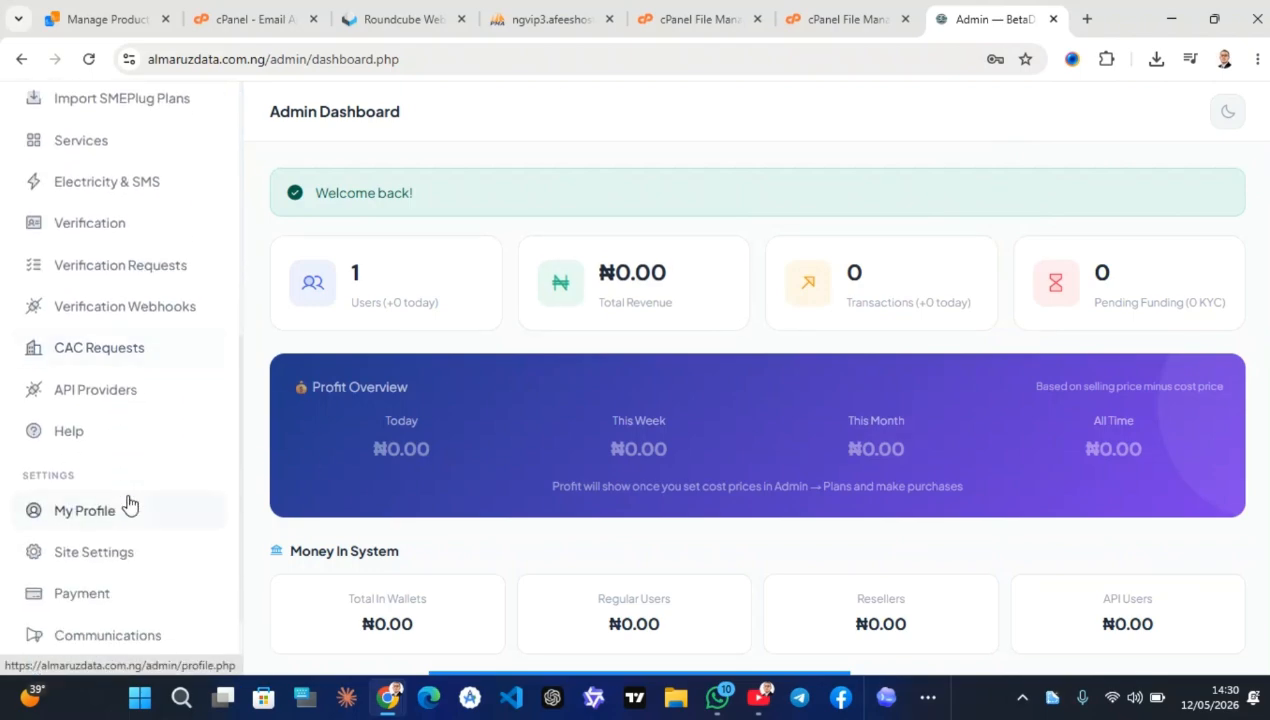
scroll(128, 503, up, 1)
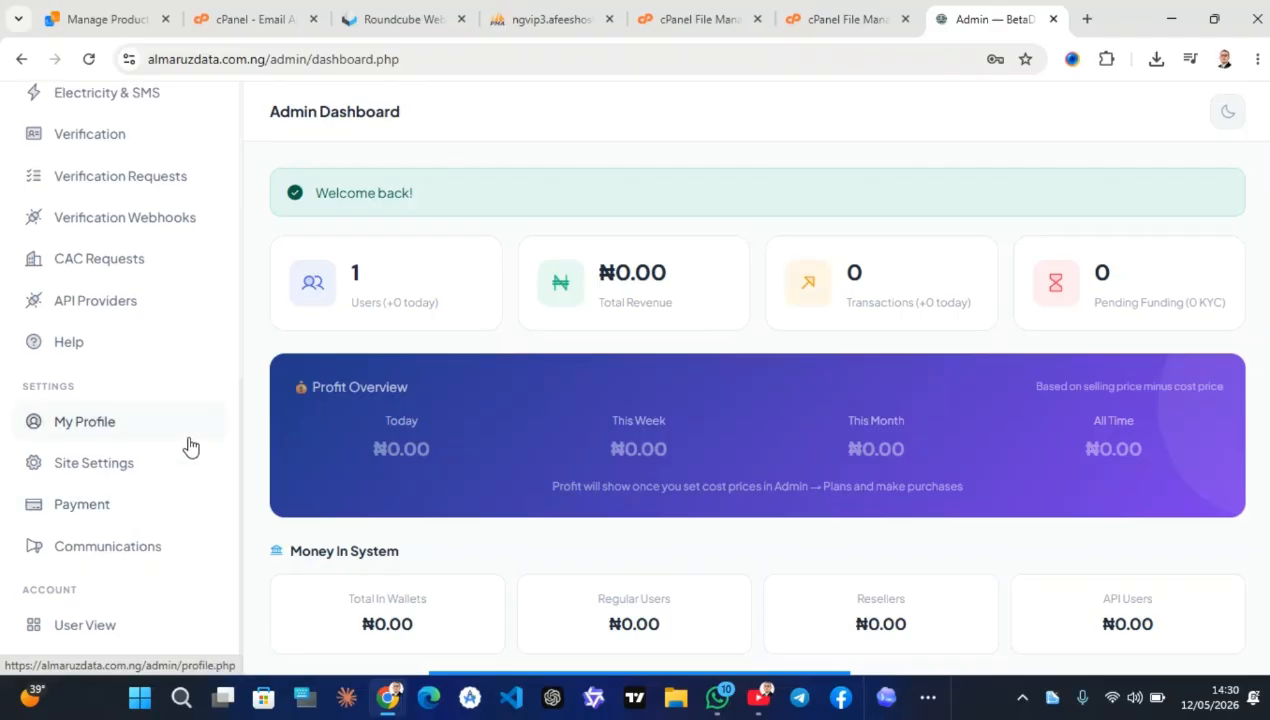
click(158, 465)
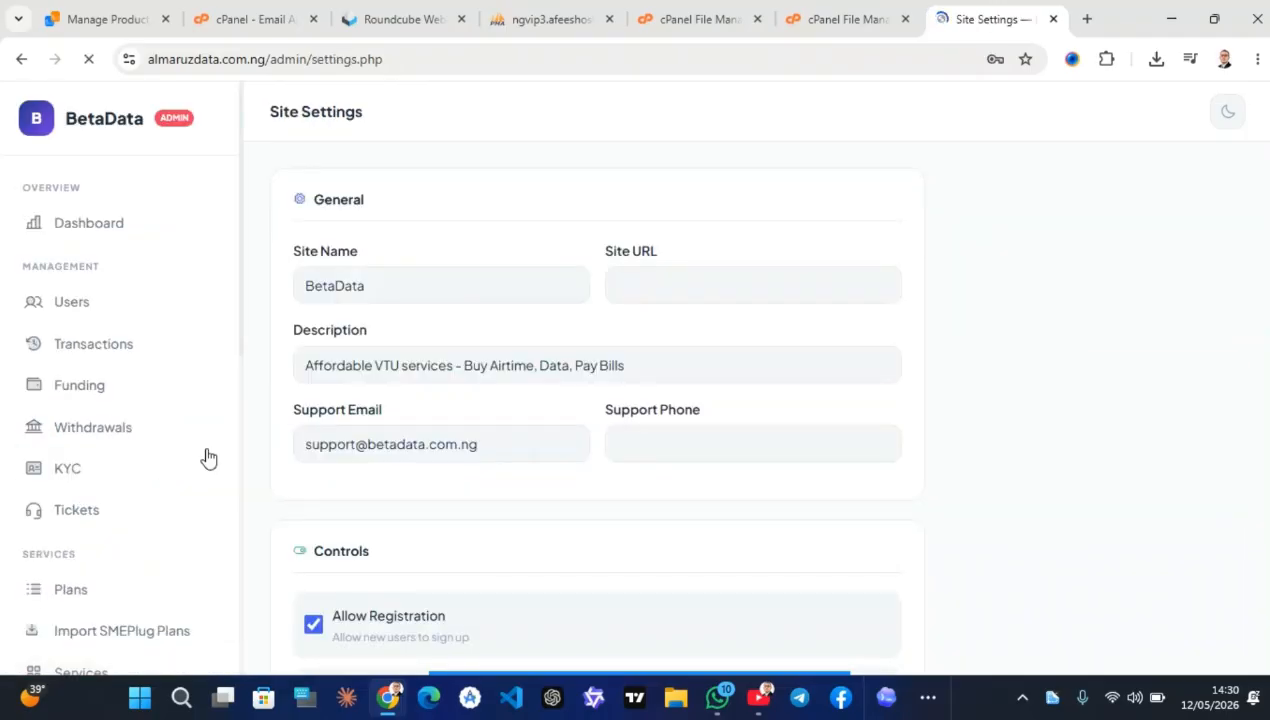
drag(437, 286, 210, 313)
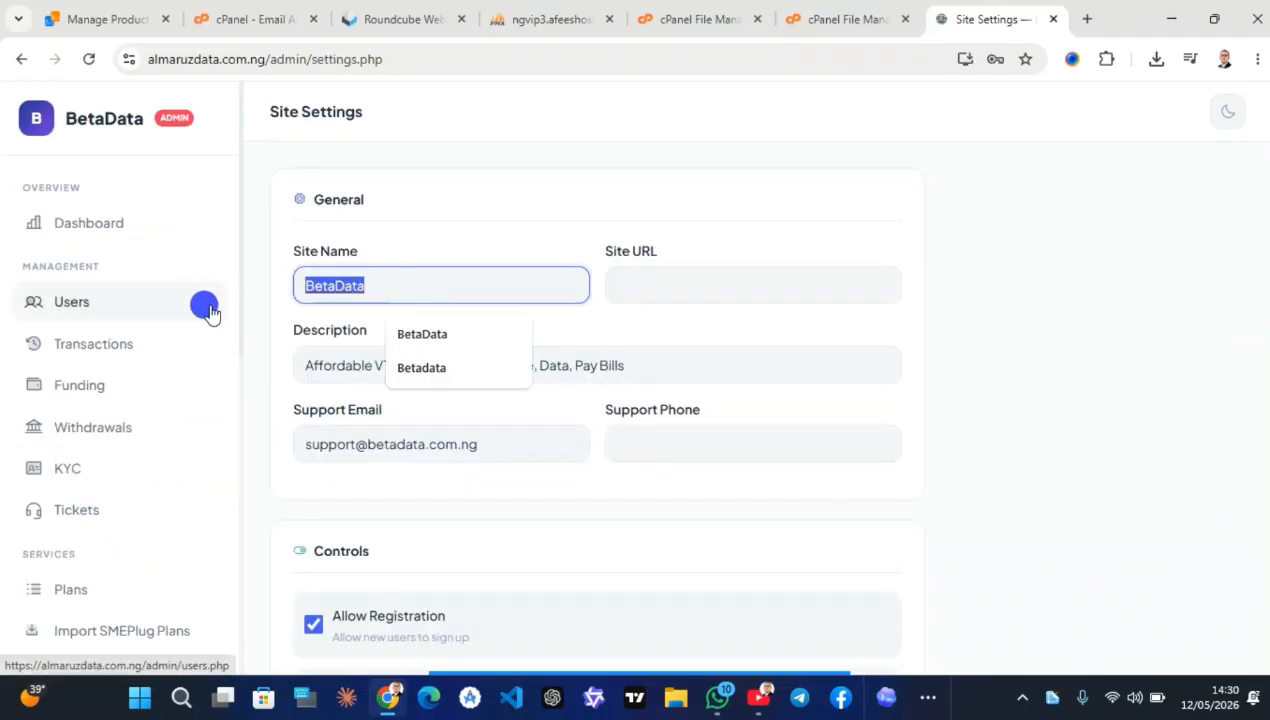
text(almaruzdata)
click(422, 340)
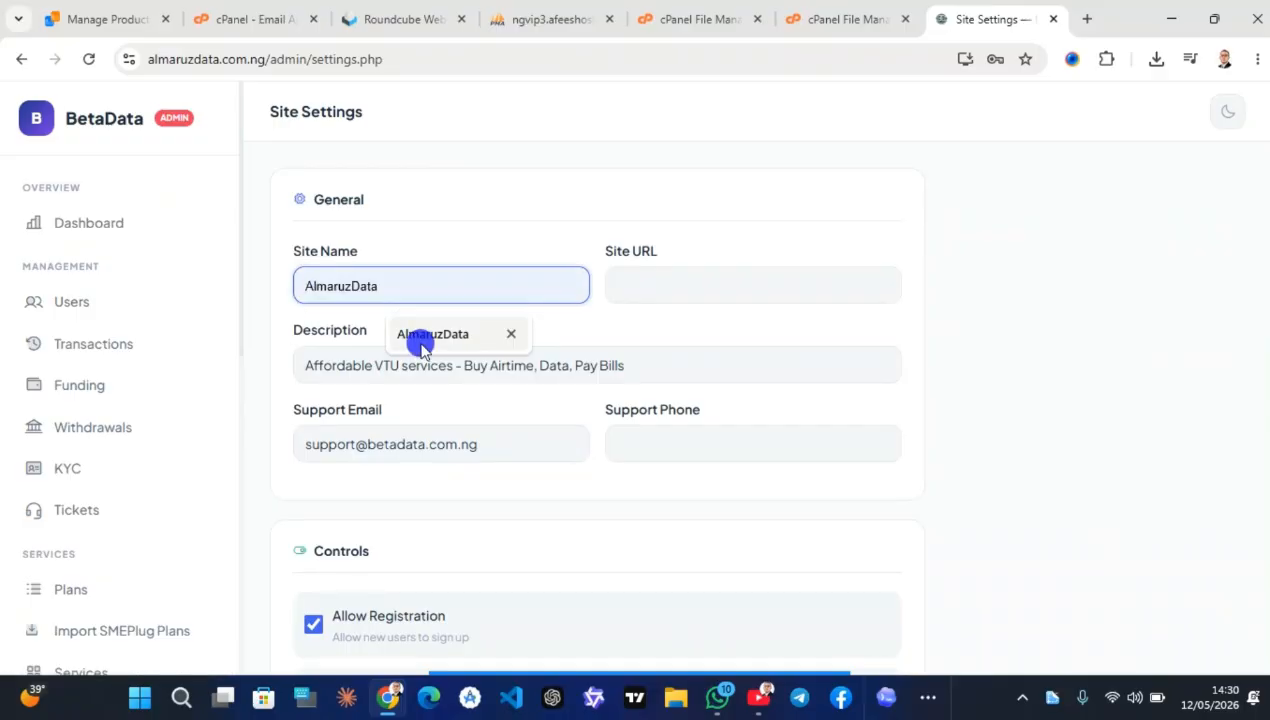
click(616, 286)
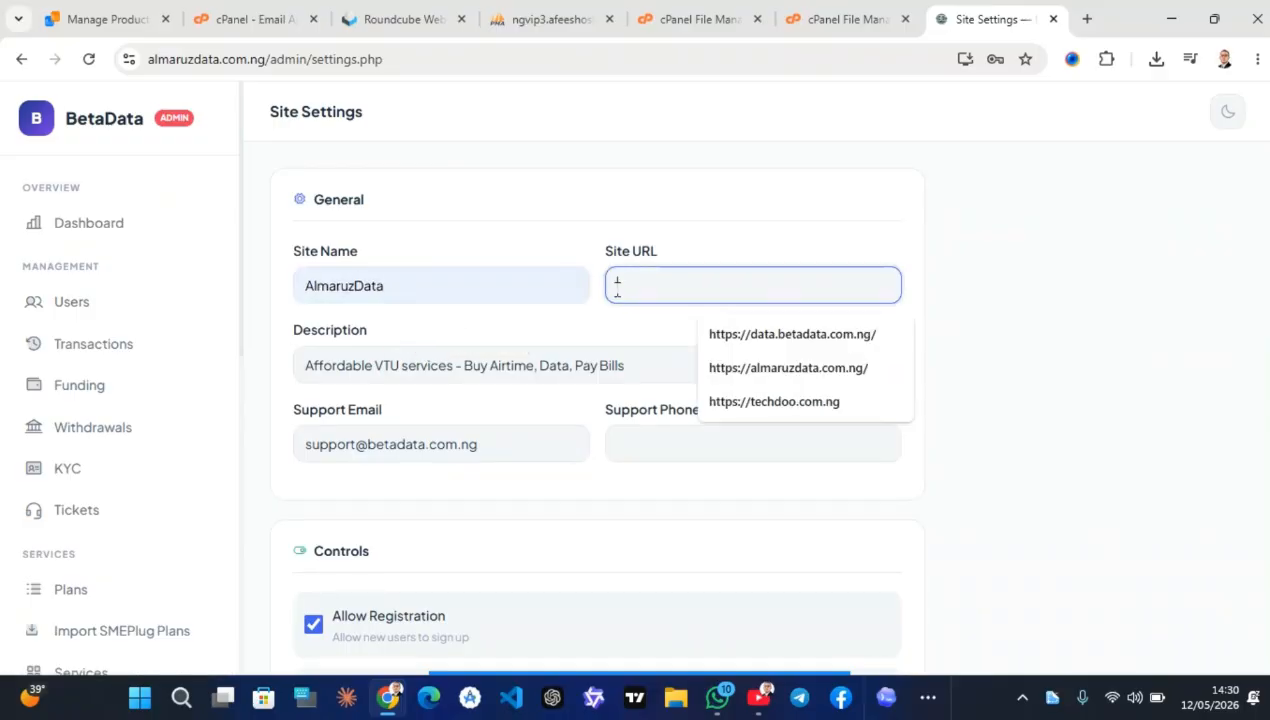
click(765, 376)
click(816, 286)
key(BackSpace)
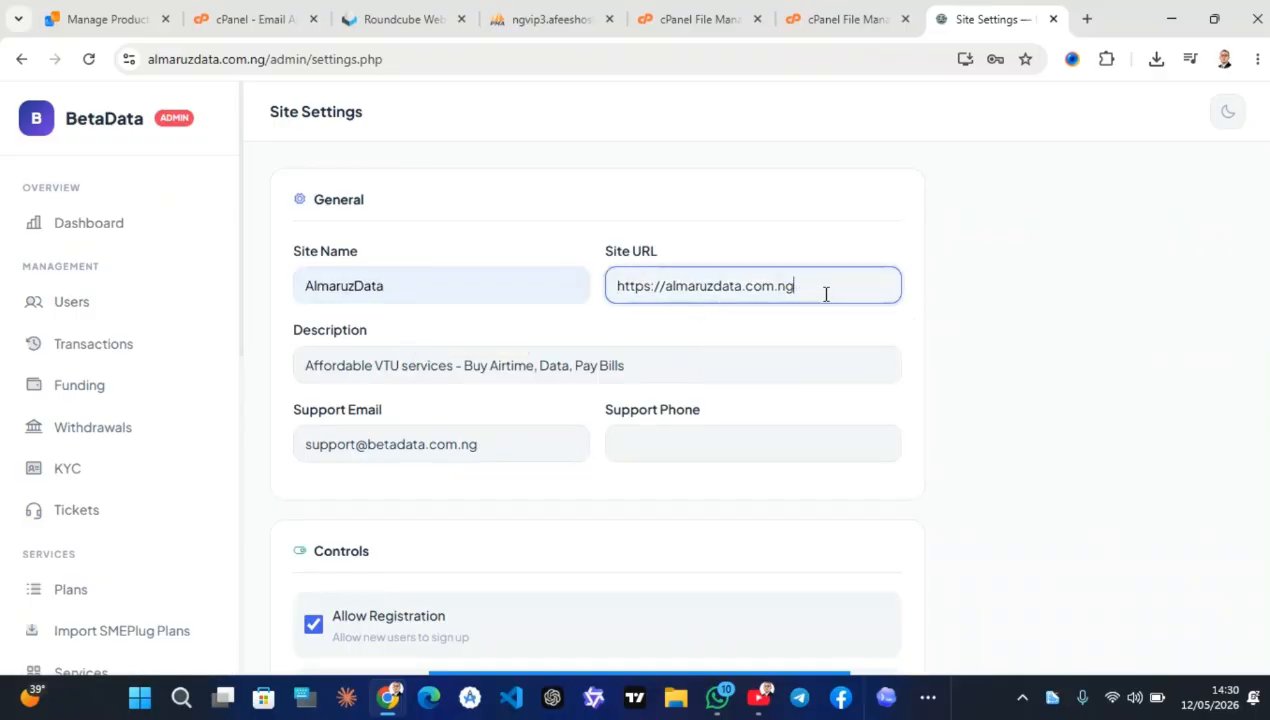
Fill in the support phone, review the SMTP settings, and return to the Roundcube email
click(720, 436)
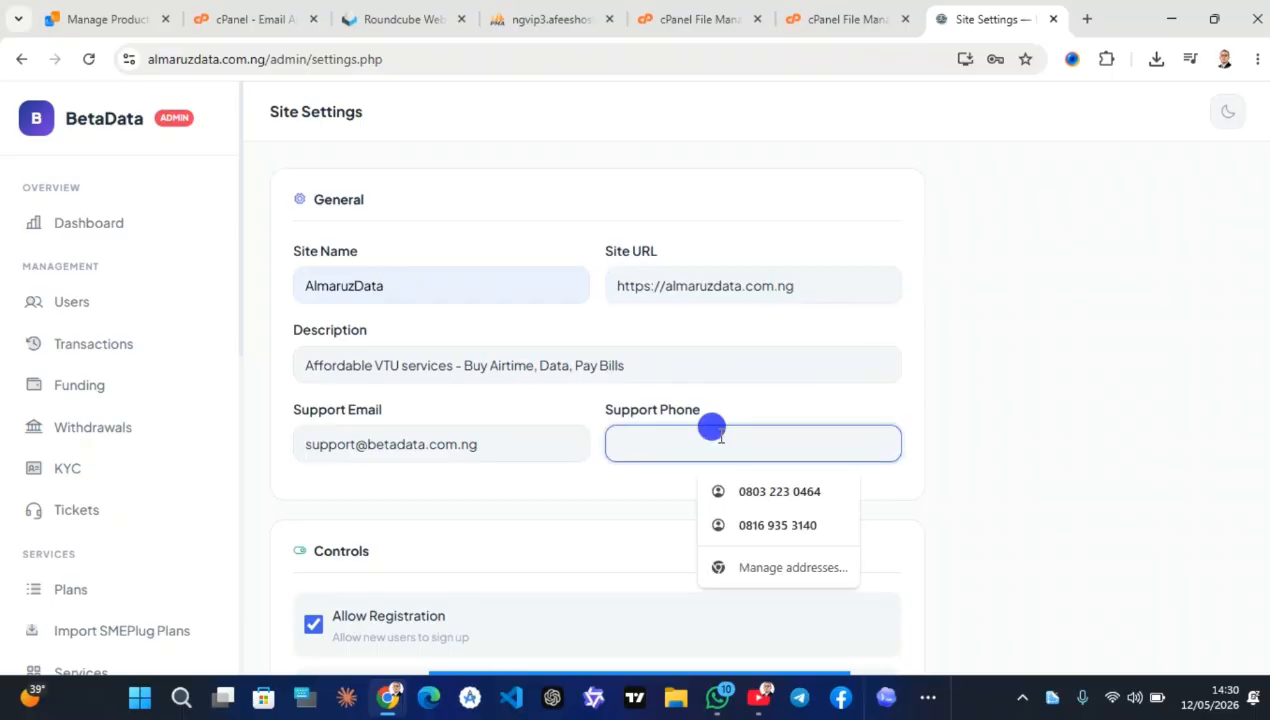
click(741, 520)
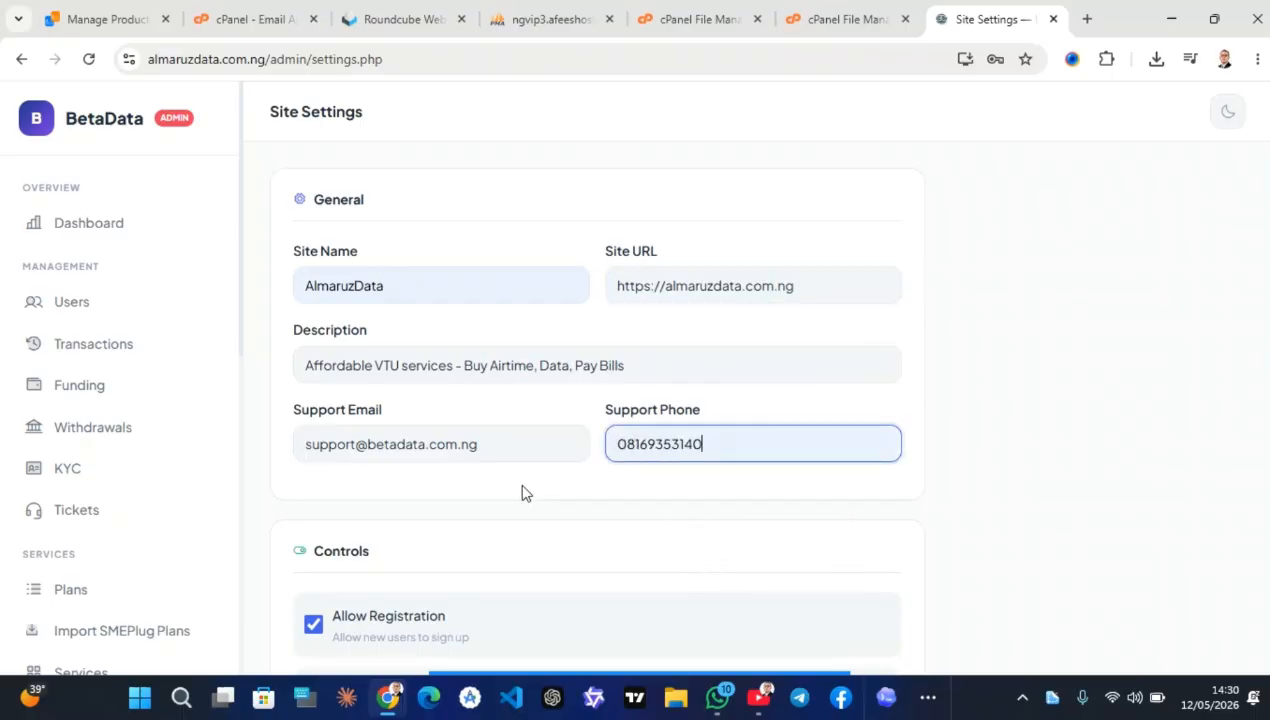
scroll(522, 490, down, 4)
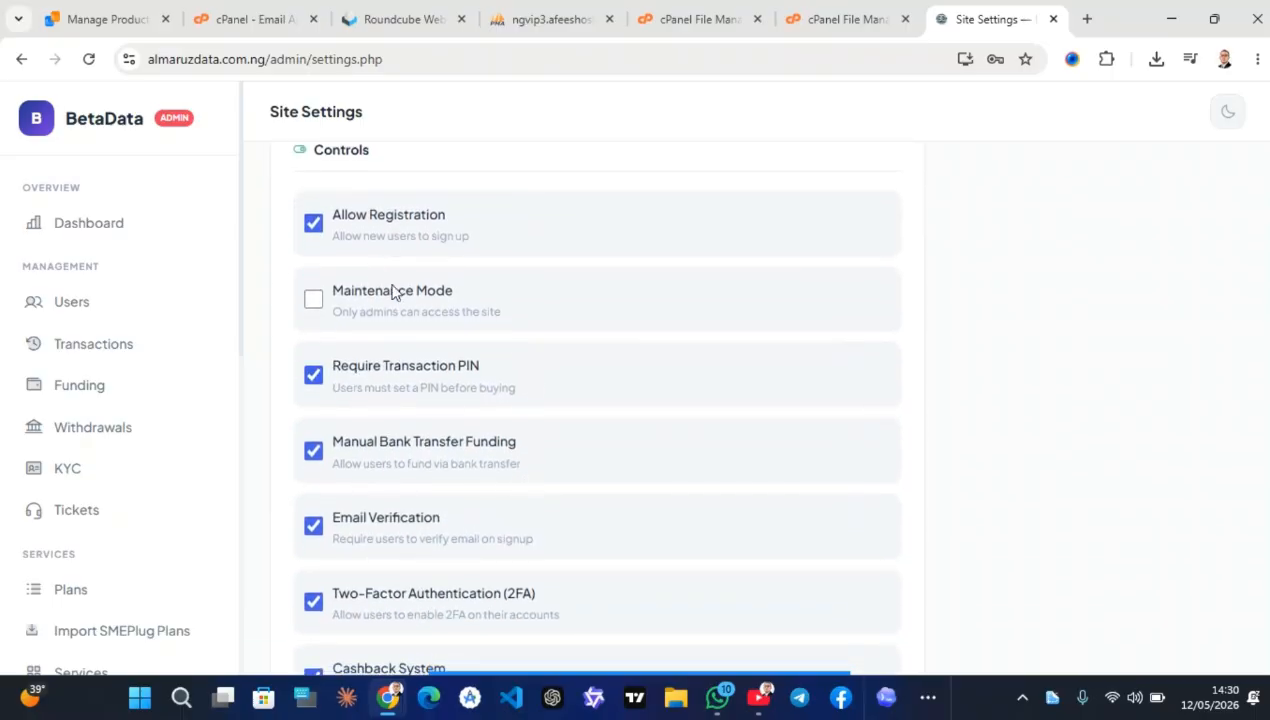
scroll(428, 510, down, 8)
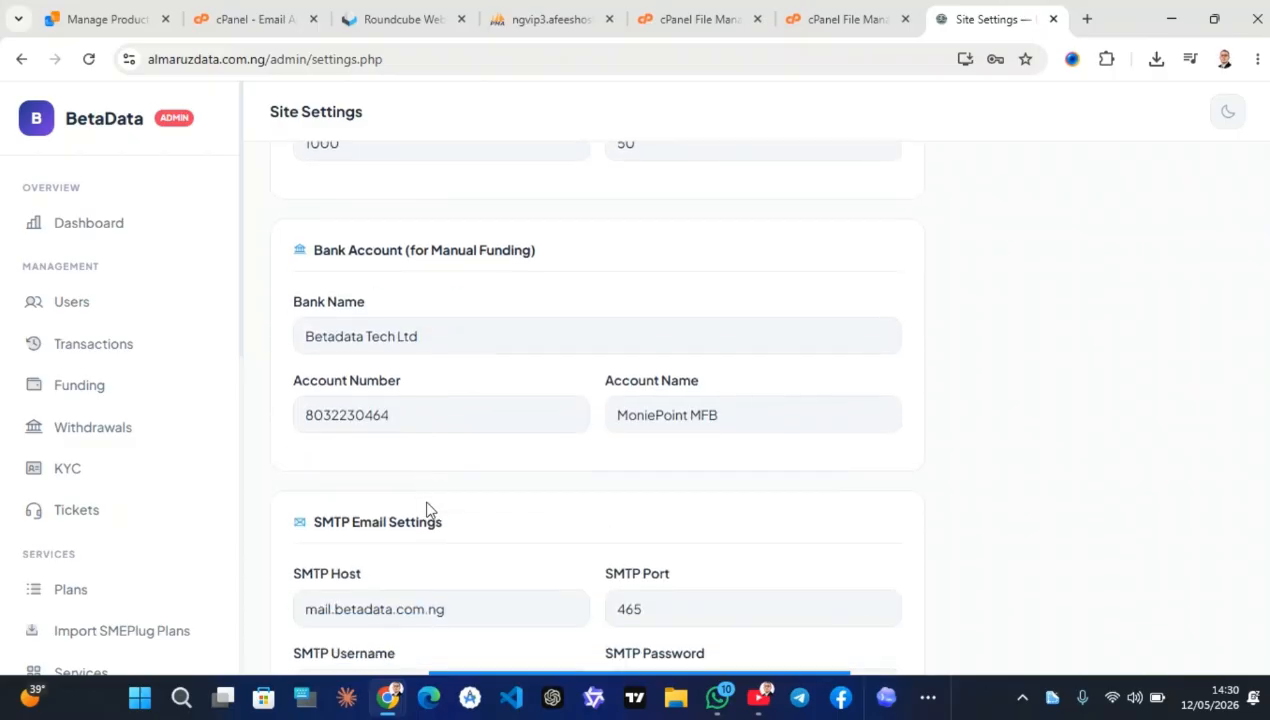
scroll(426, 510, down, 4)
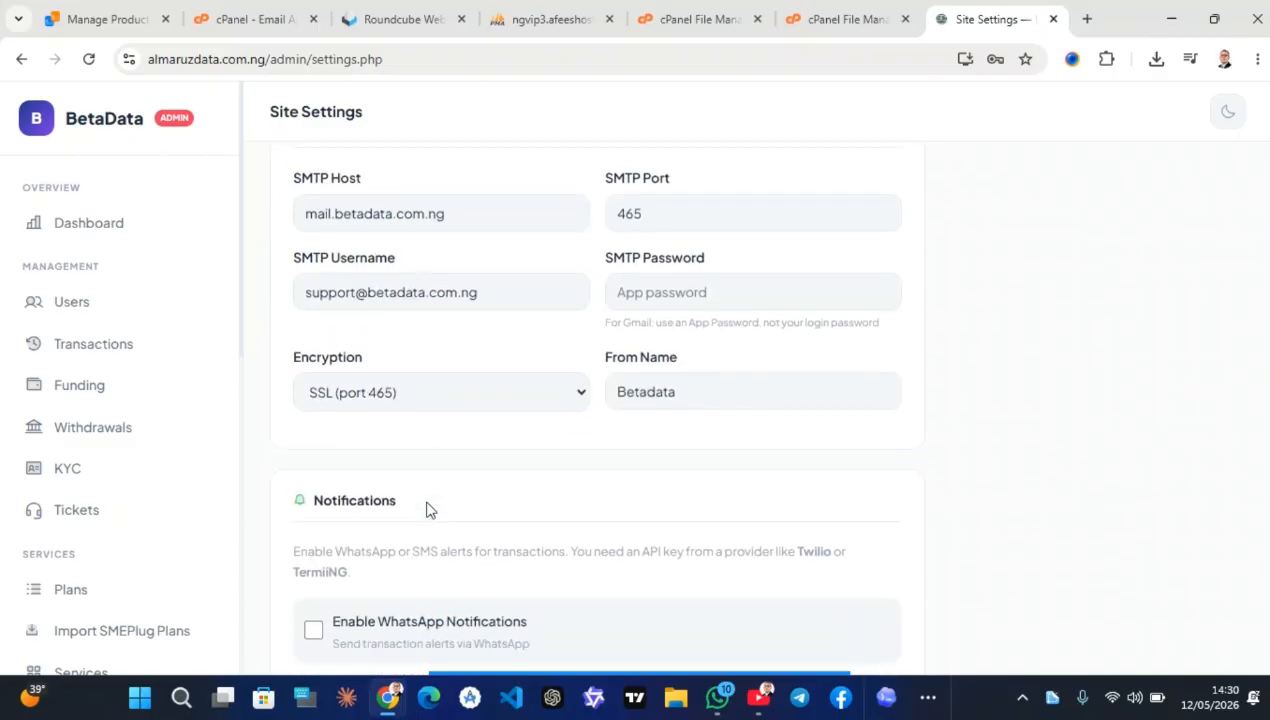
scroll(430, 506, up, 1)
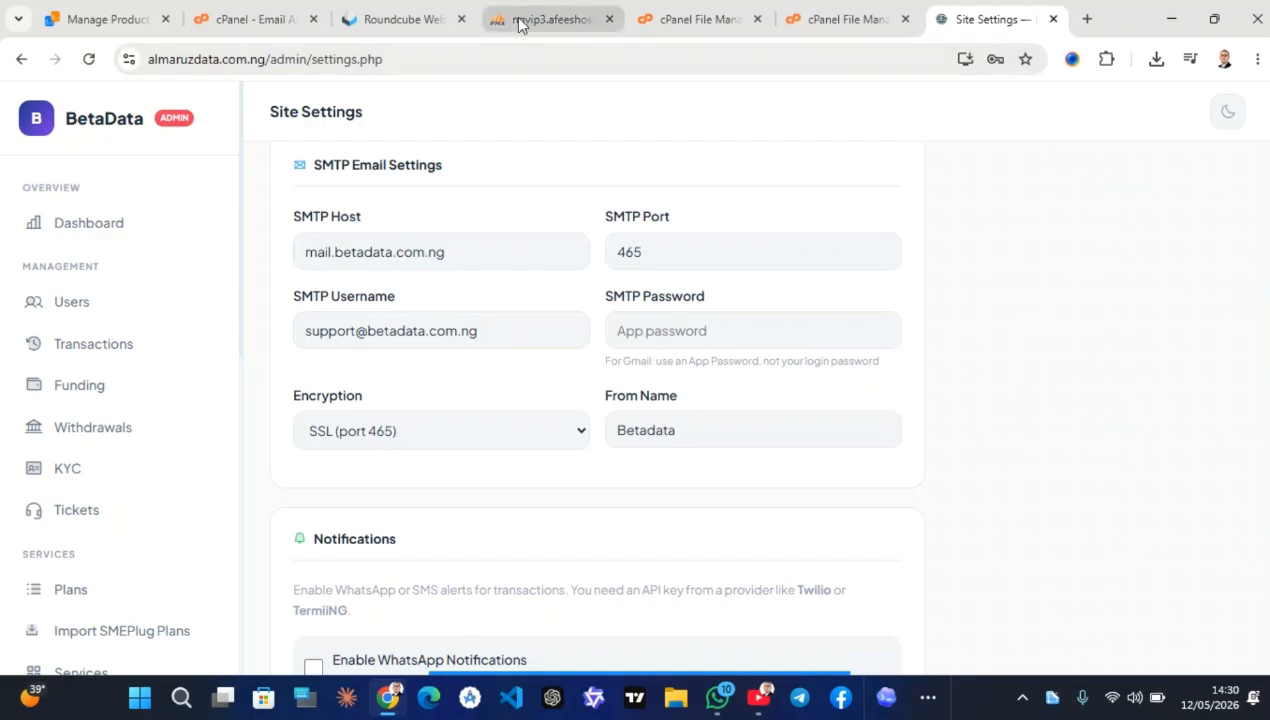
click(440, 13)
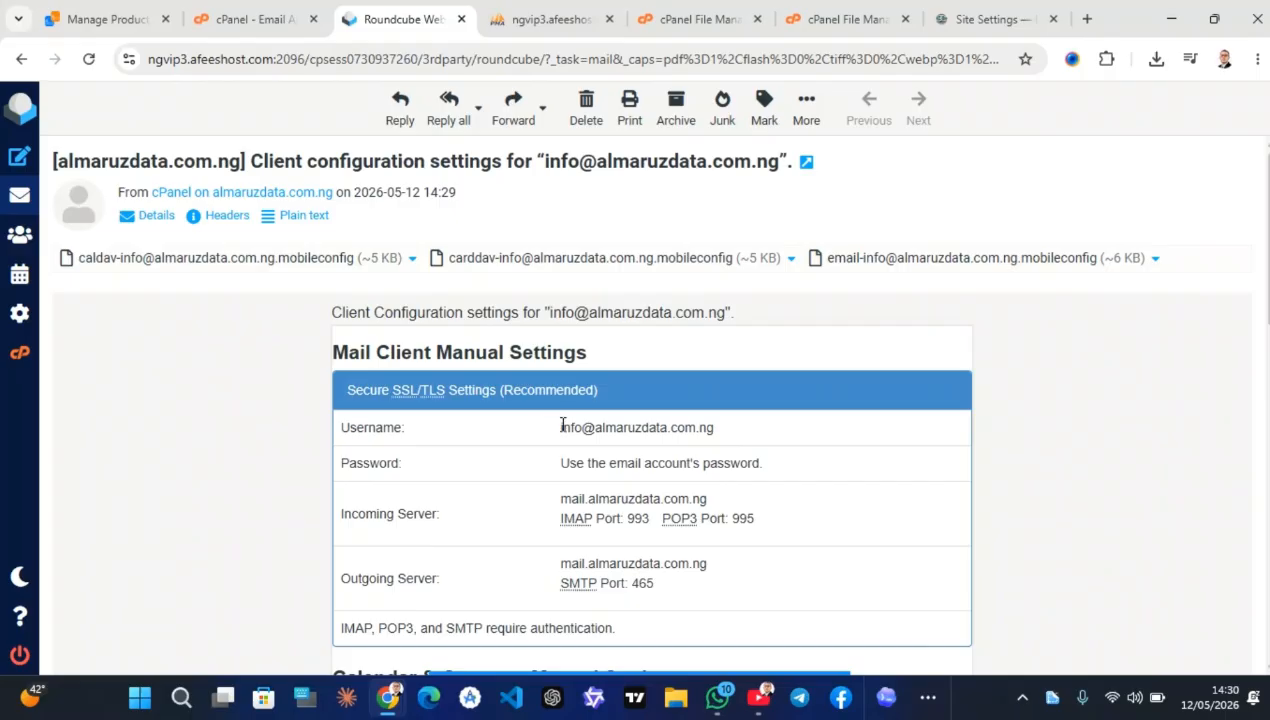
Copy outgoing server mail.almaruzdata.com.ng from the configuration email and return to Site Settings
drag(562, 425, 727, 425)
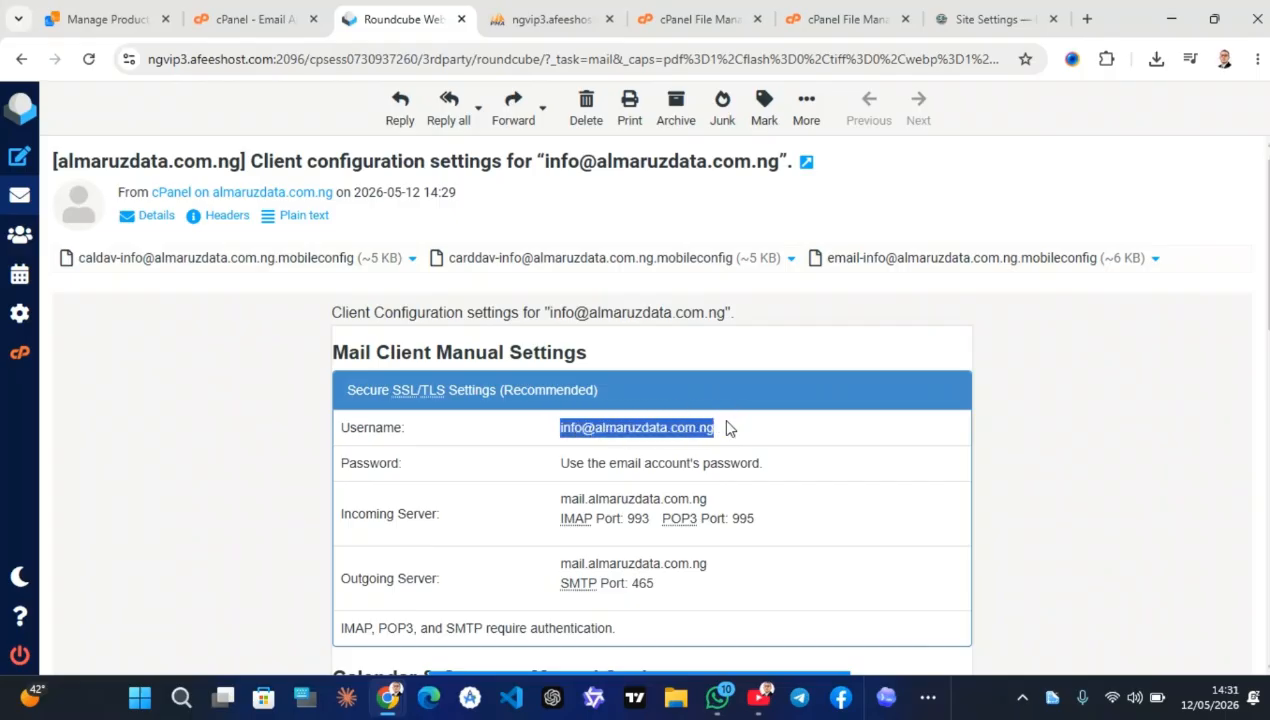
scroll(727, 428, down, 1)
drag(656, 511, 745, 490)
key(ctrl+c)
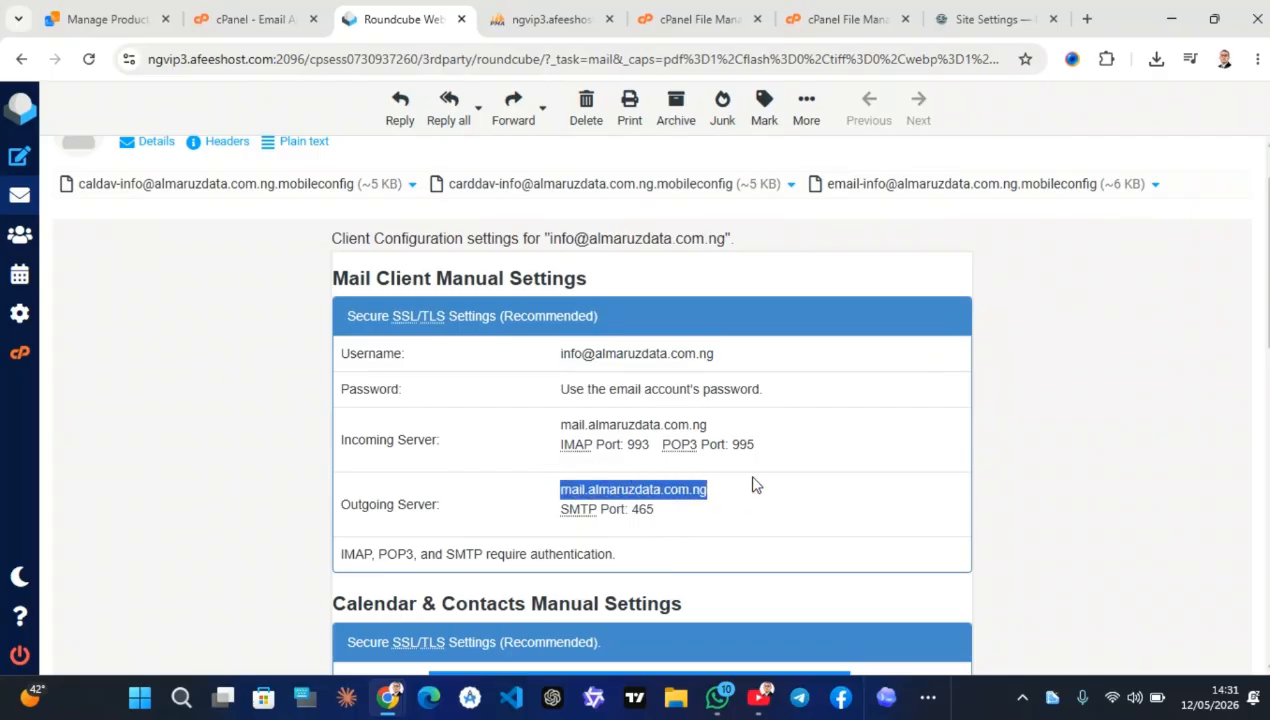
click(975, 19)
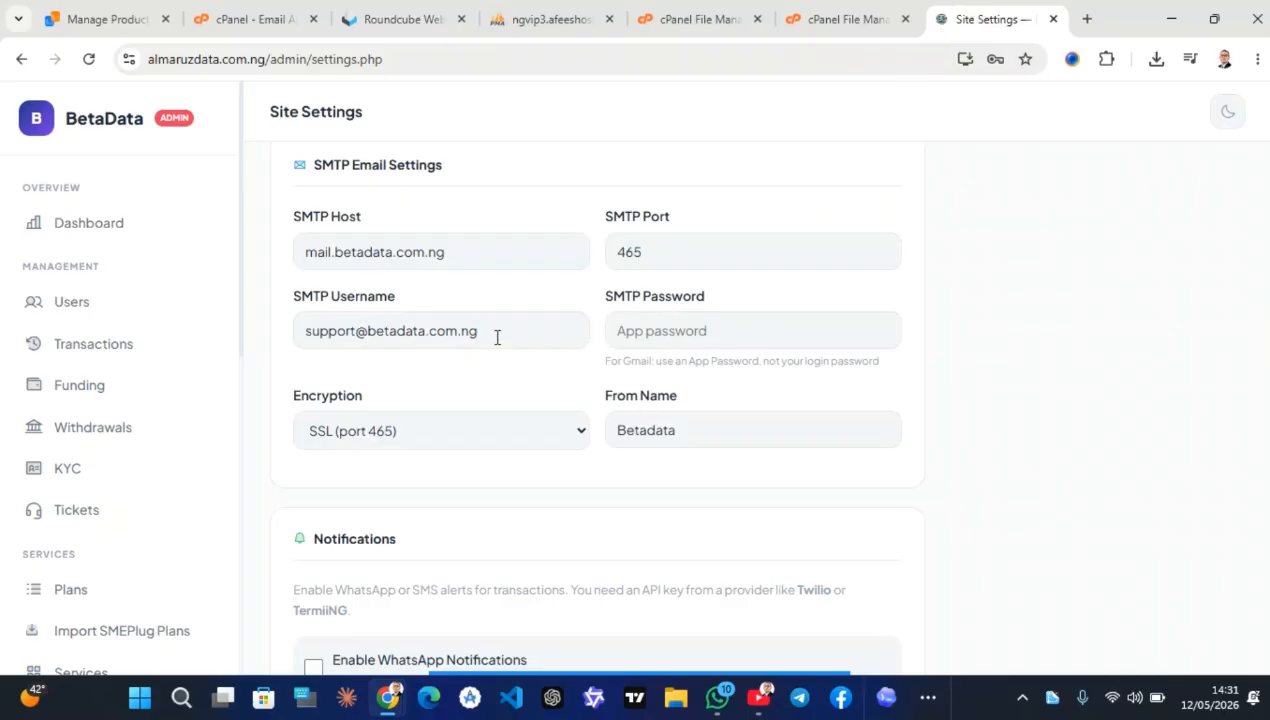
Paste mail.almaruzdata.com.ng as SMTP host and keep SSL encryption on port 465
click(437, 252)
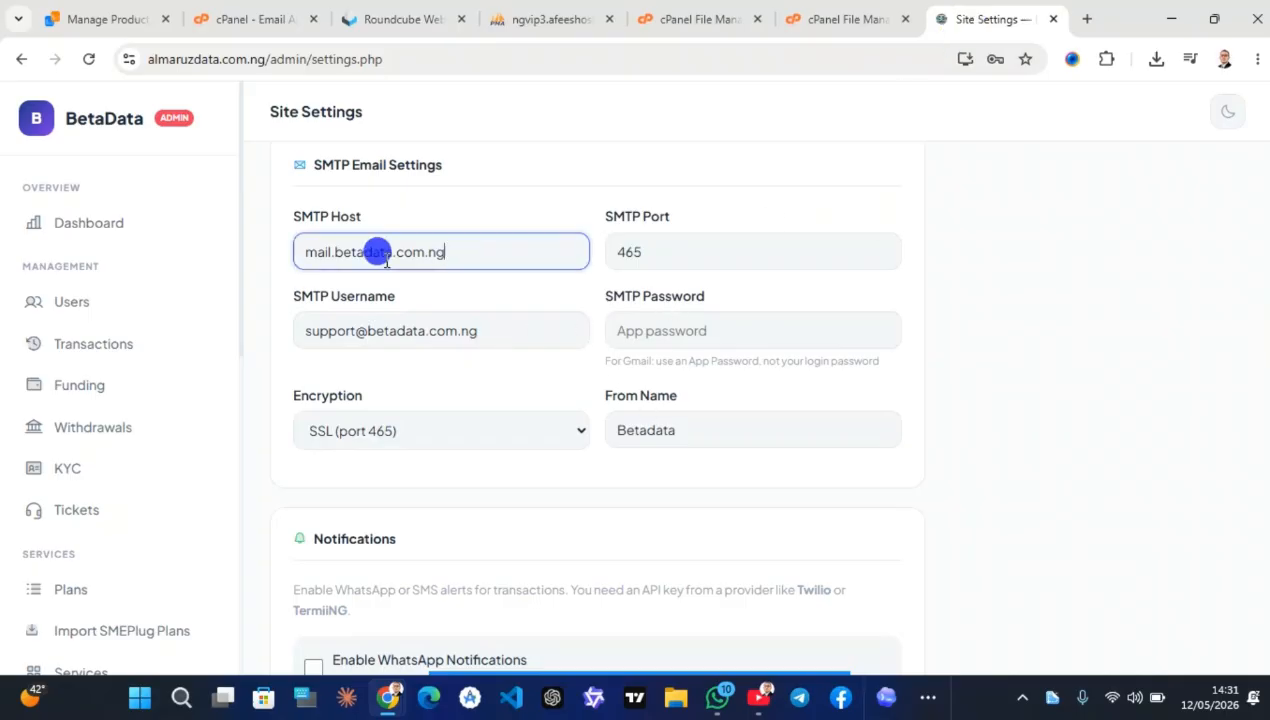
key(ctrl+a)
key(ctrl+v)
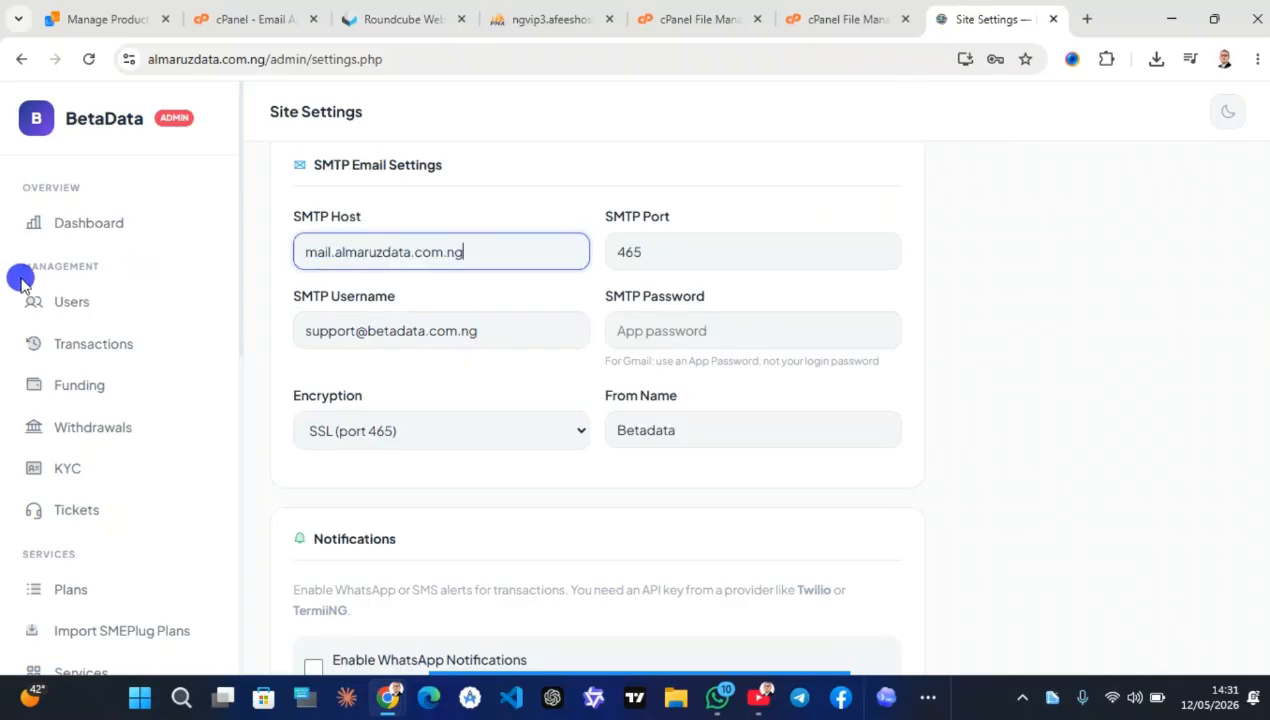
click(641, 245)
click(496, 433)
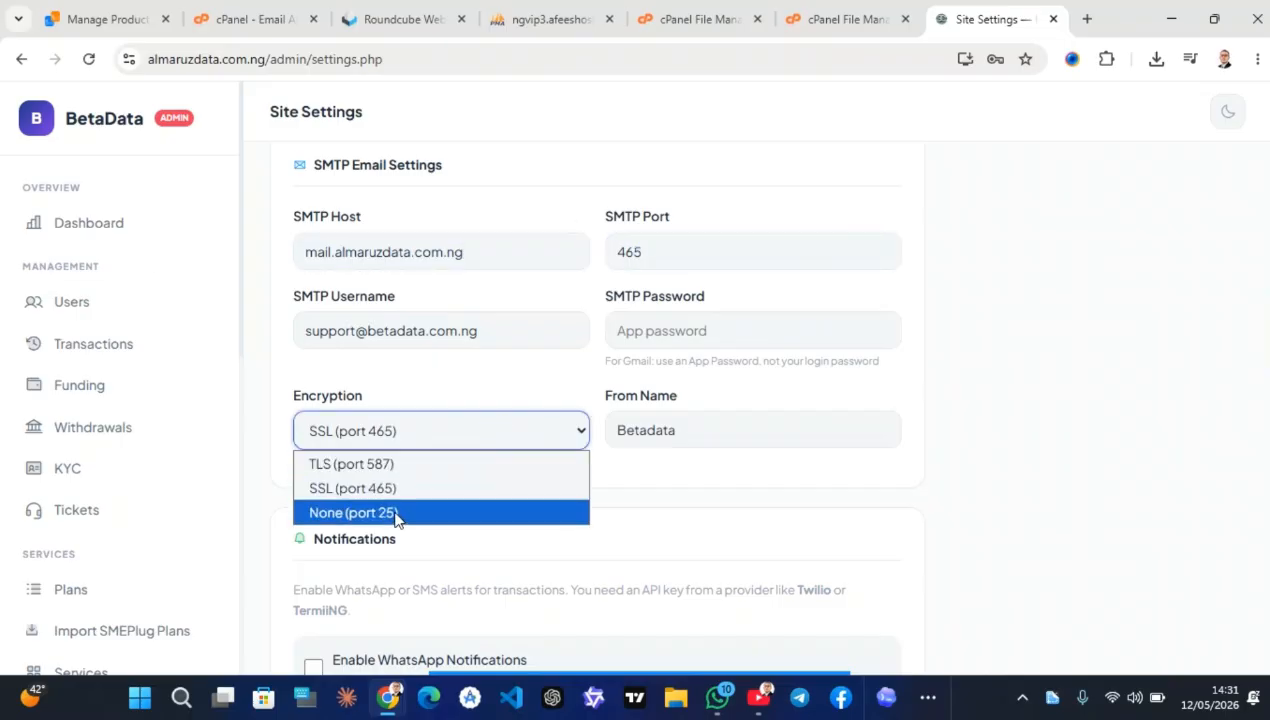
click(405, 489)
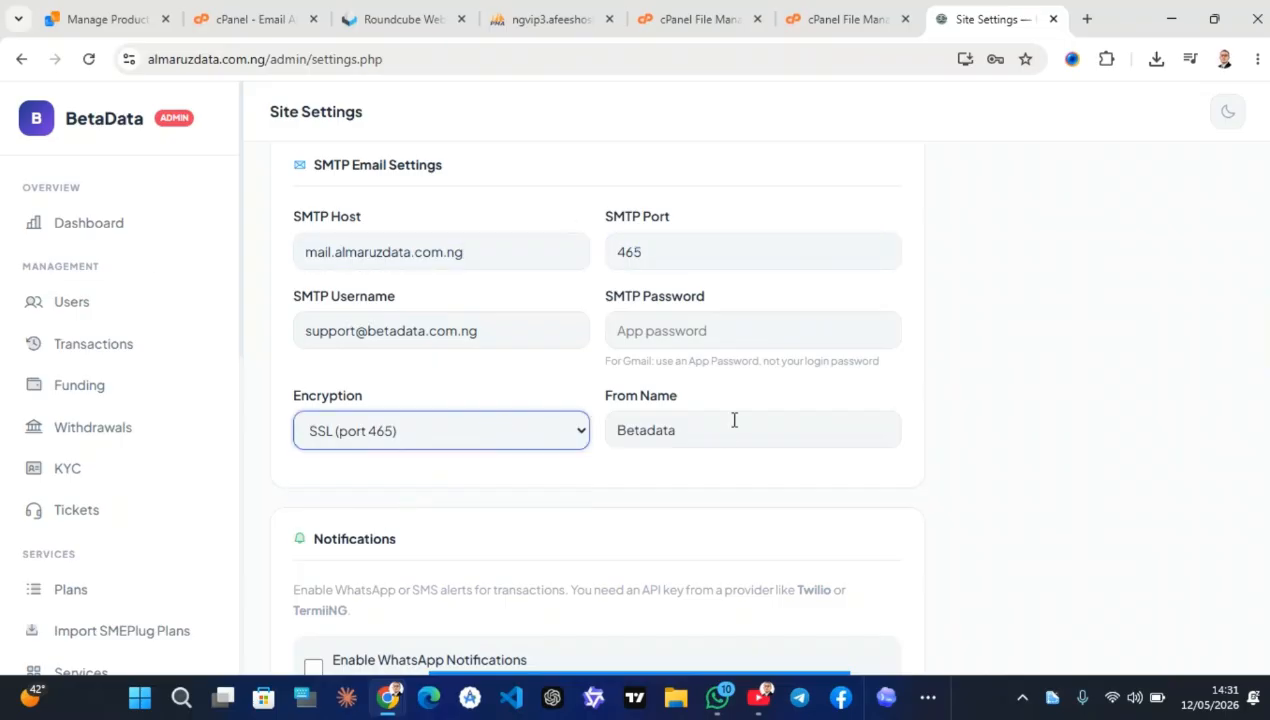
Set the From Name to almaruzdata and enter the mailbox's SMTP password
click(709, 428)
double_click(689, 430)
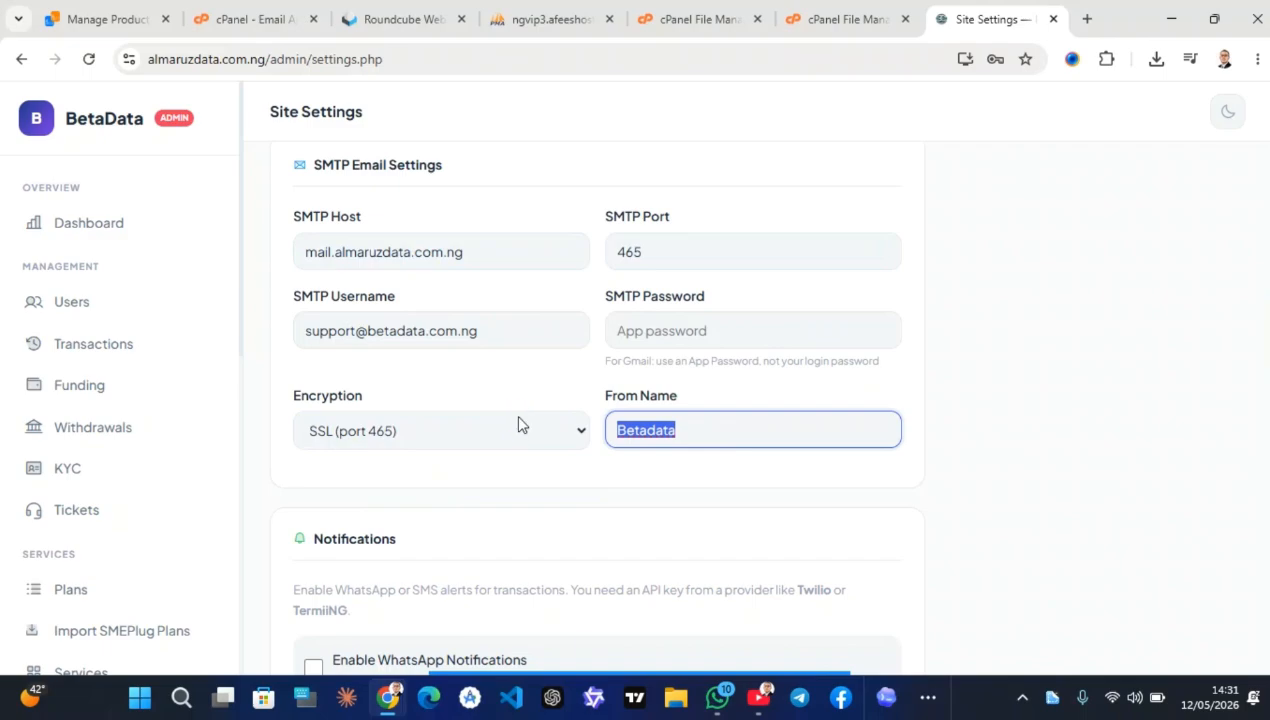
text(aruz)
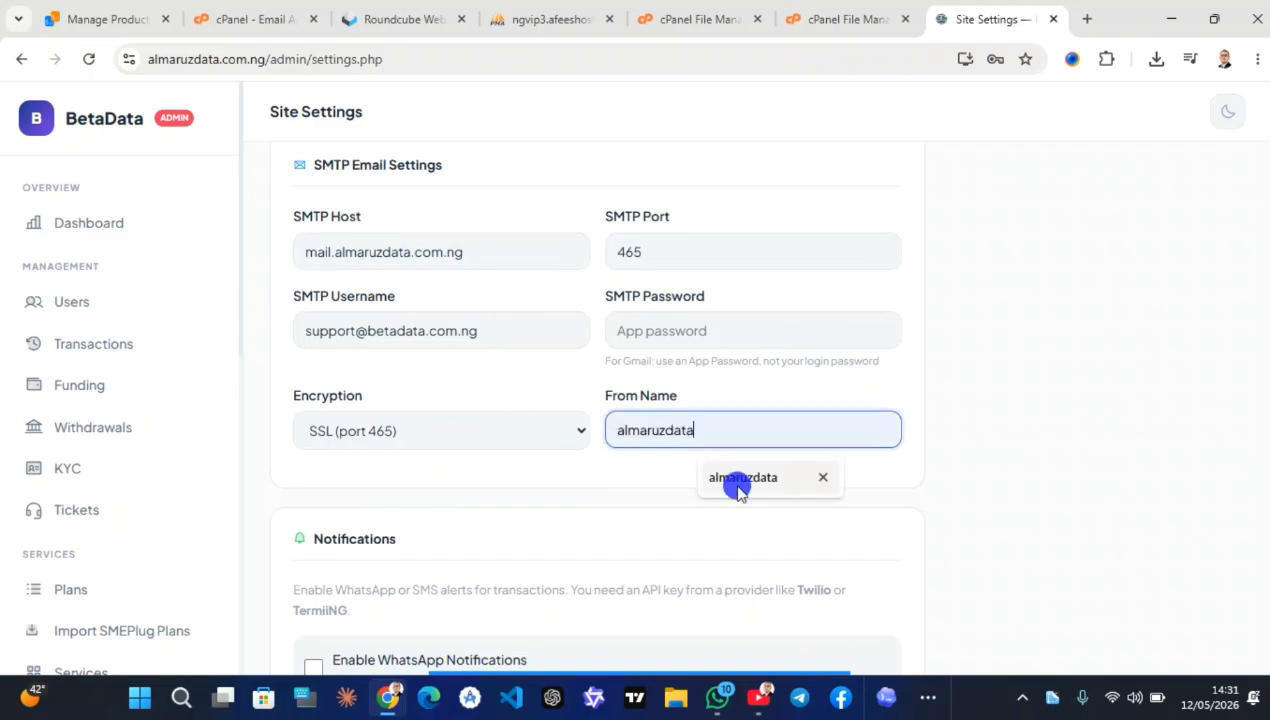
click(736, 481)
click(724, 331)
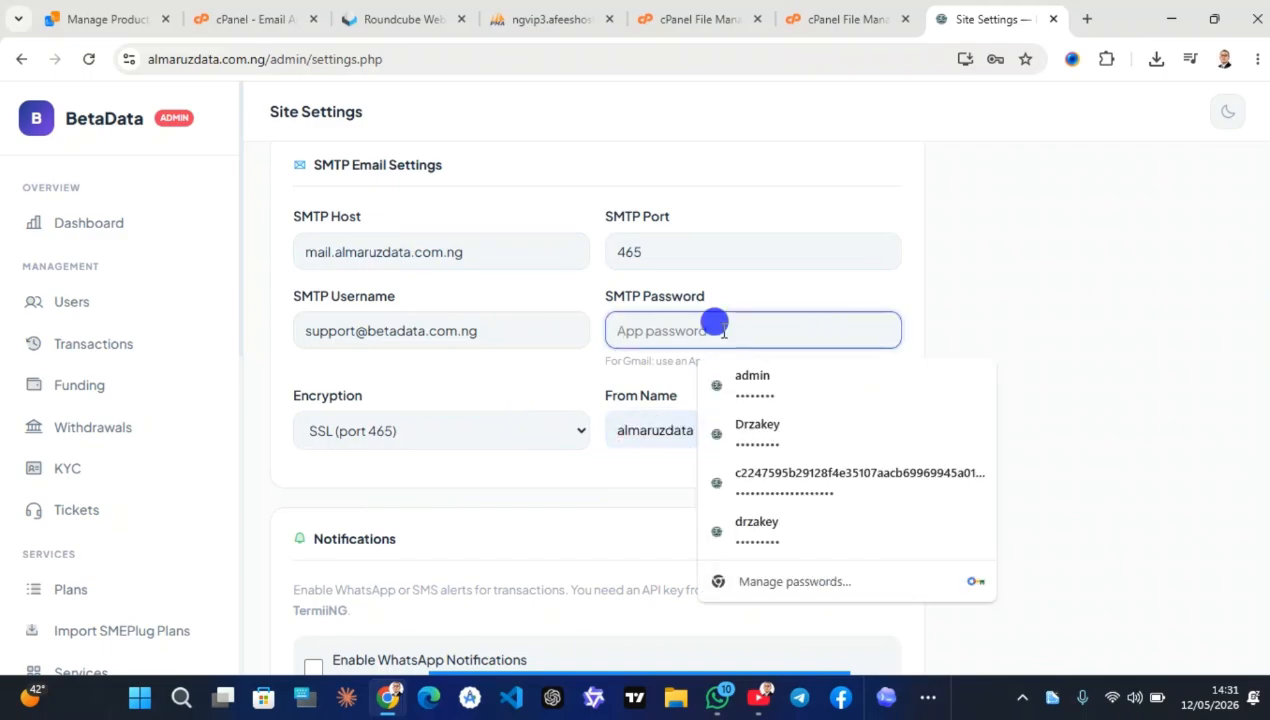
click(979, 314)
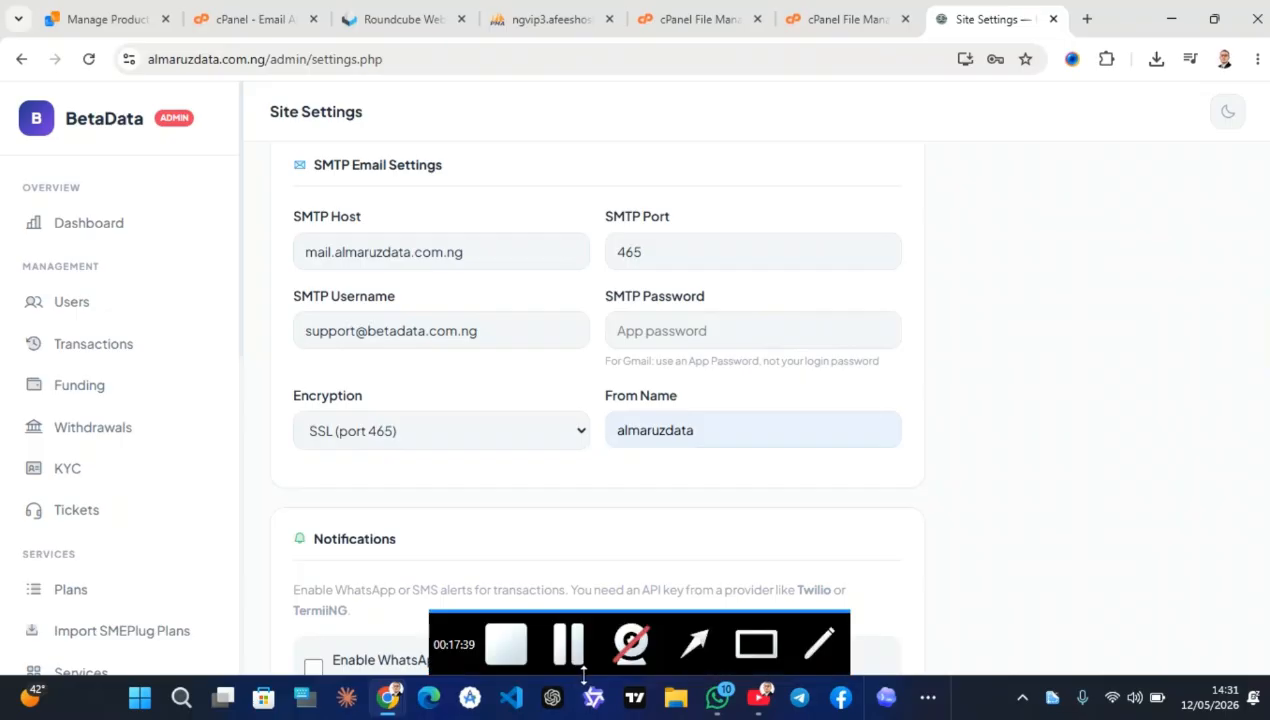
click(566, 650)
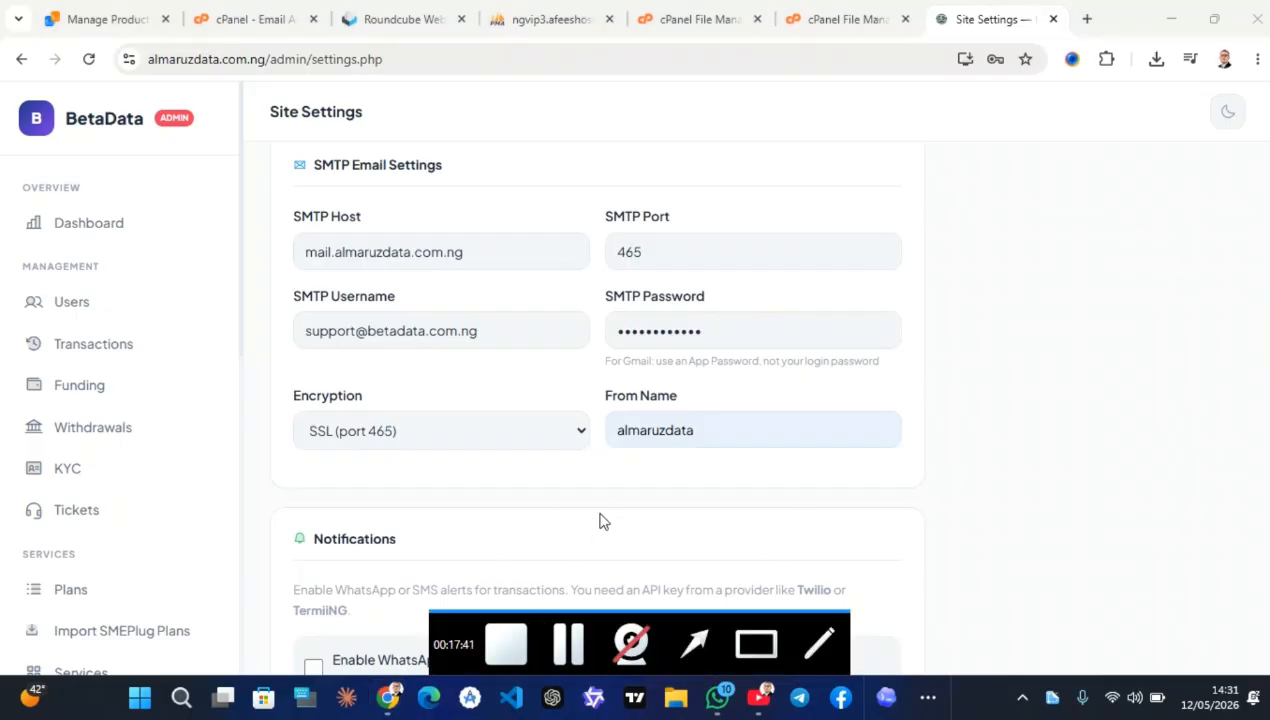
Scroll past Referral Bonuses and Account Upgrade Fees down to Theme Colors
scroll(553, 547, down, 4)
scroll(549, 549, down, 1)
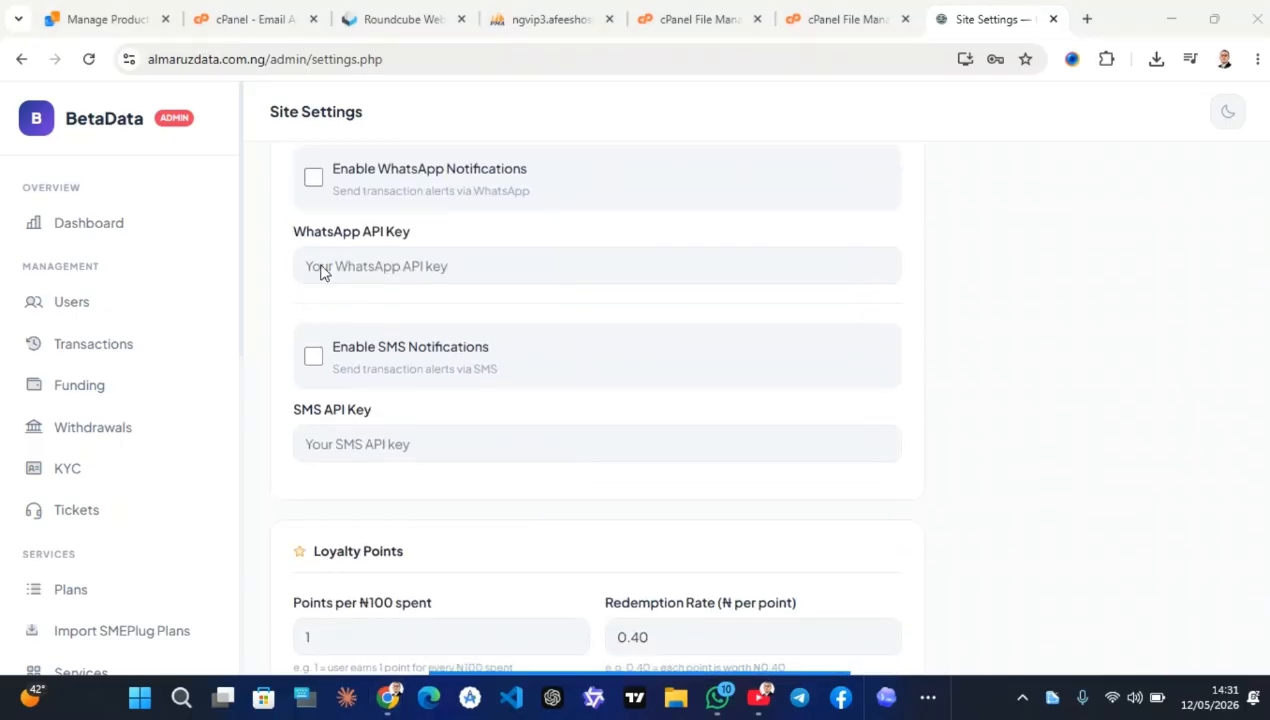
scroll(434, 400, down, 7)
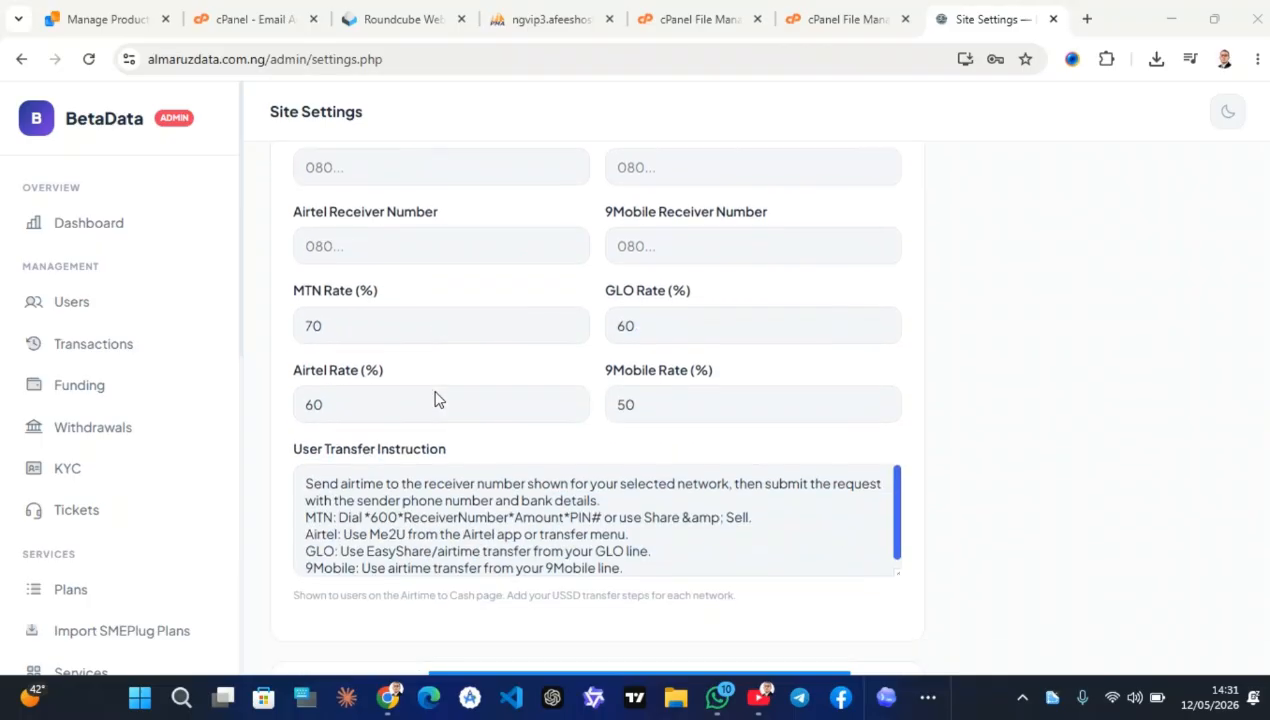
scroll(529, 509, down, 6)
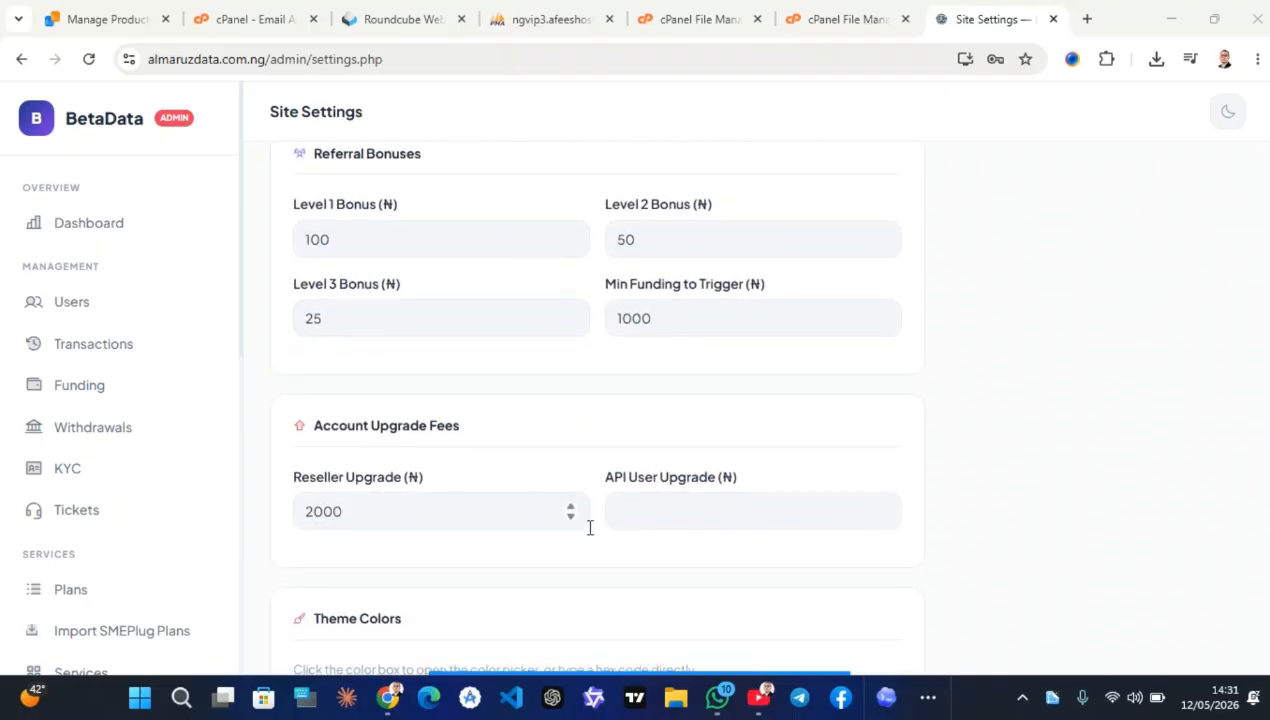
scroll(587, 527, down, 4)
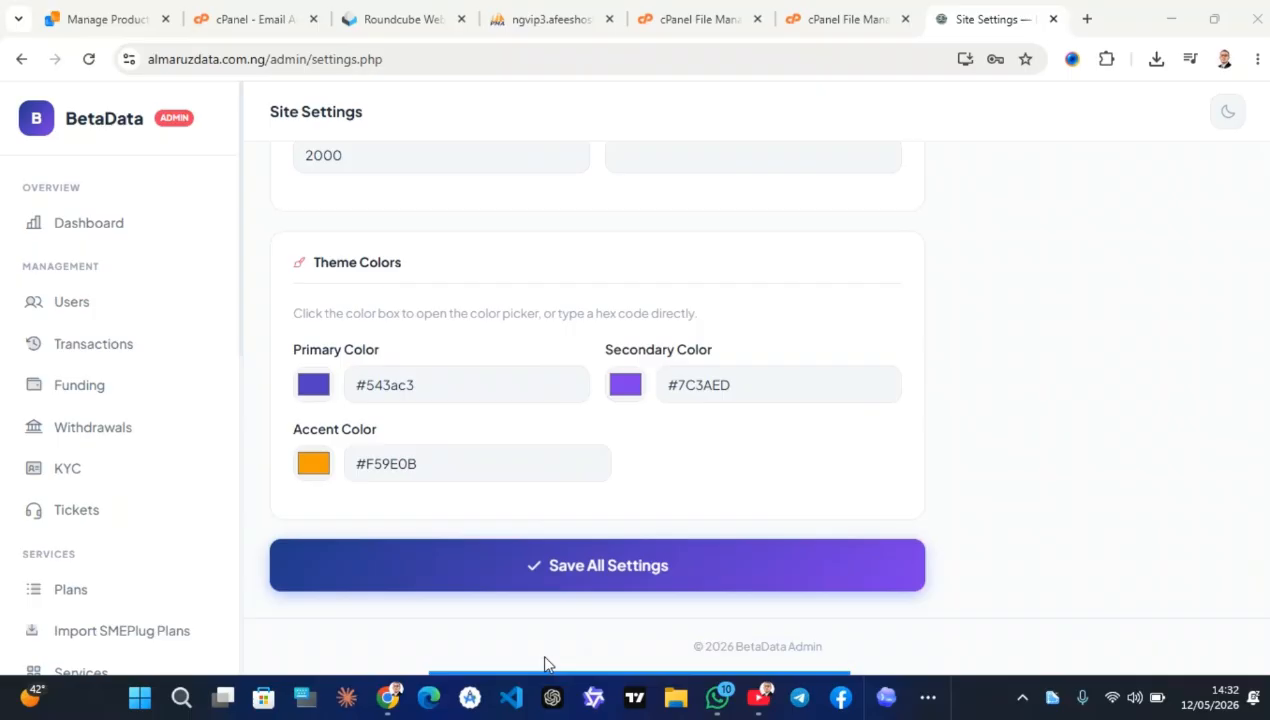
Save all site settings, then open User View to see the ₦0.00 wallet dashboard
click(534, 572)
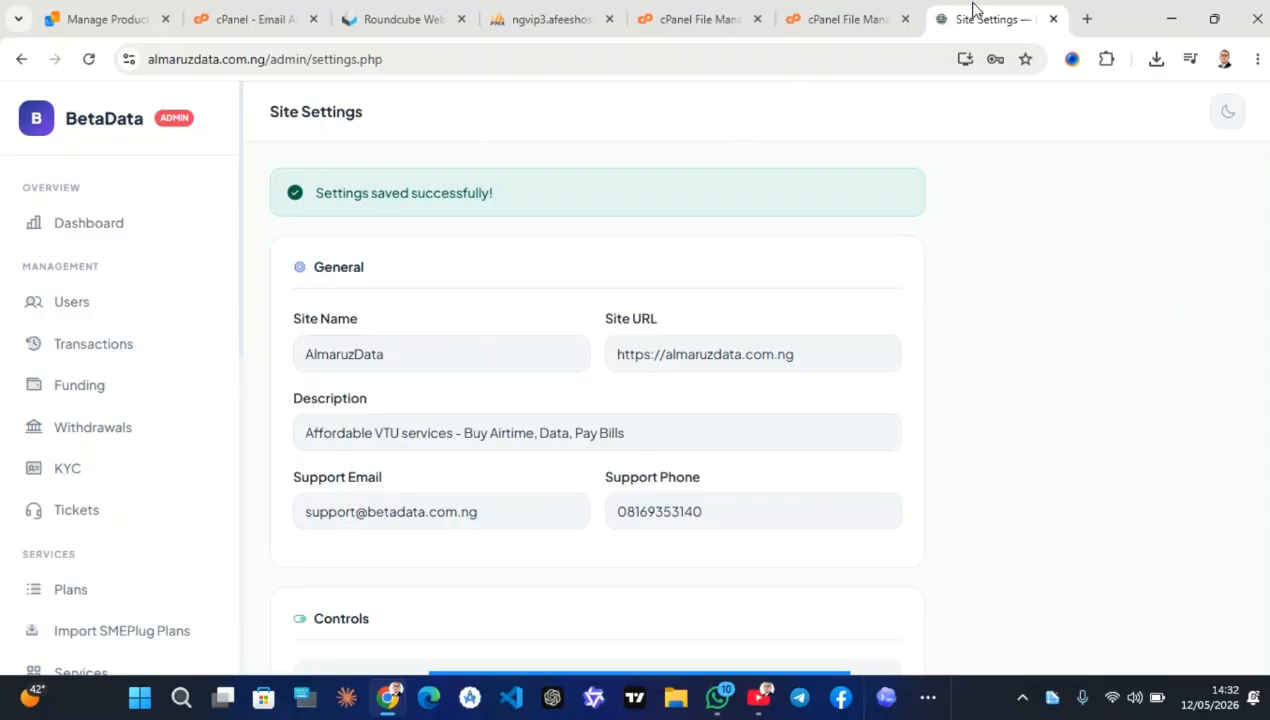
mouse_move(816, 8)
scroll(120, 480, down, 8)
click(98, 608)
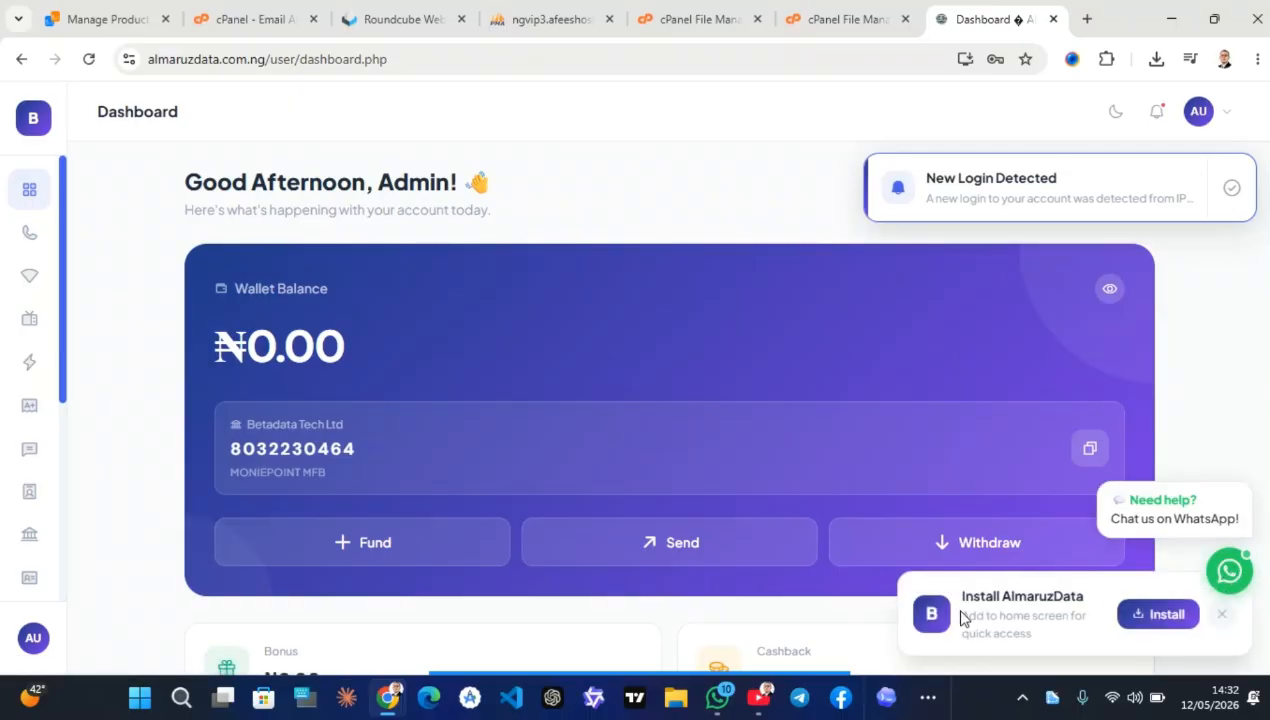
Go up to public_html and open index.php in the code editor
click(837, 16)
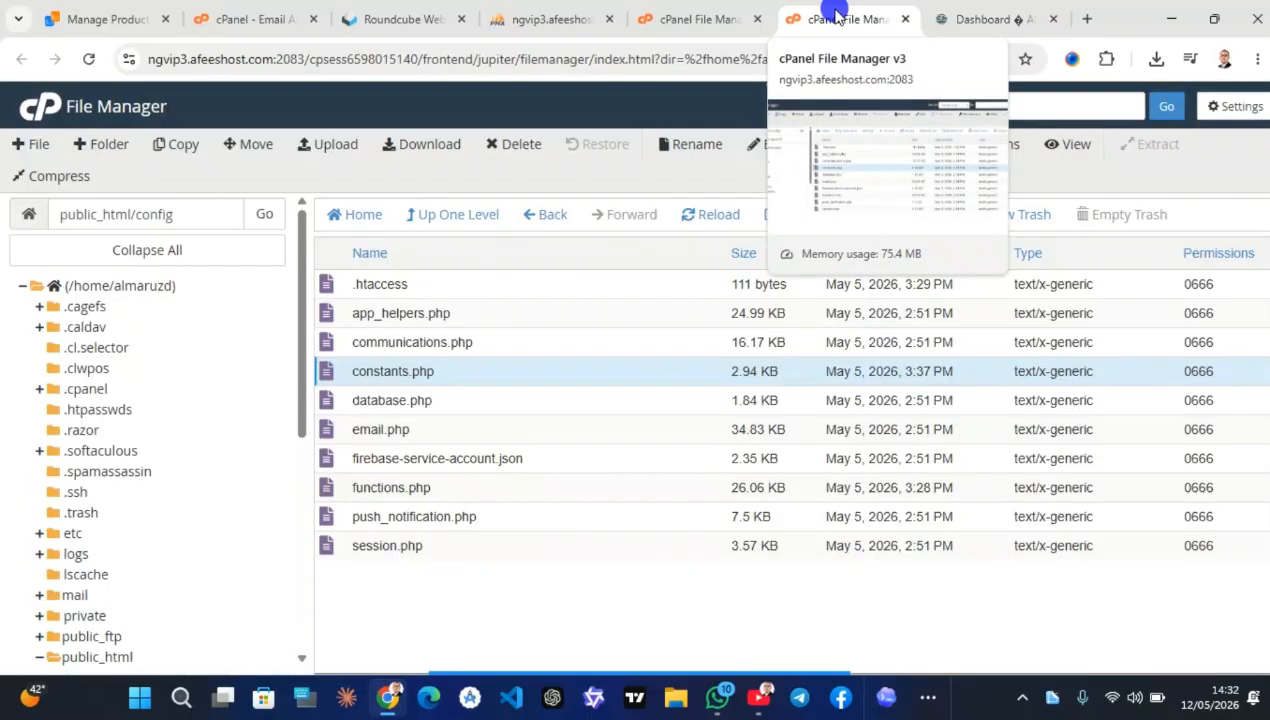
click(446, 216)
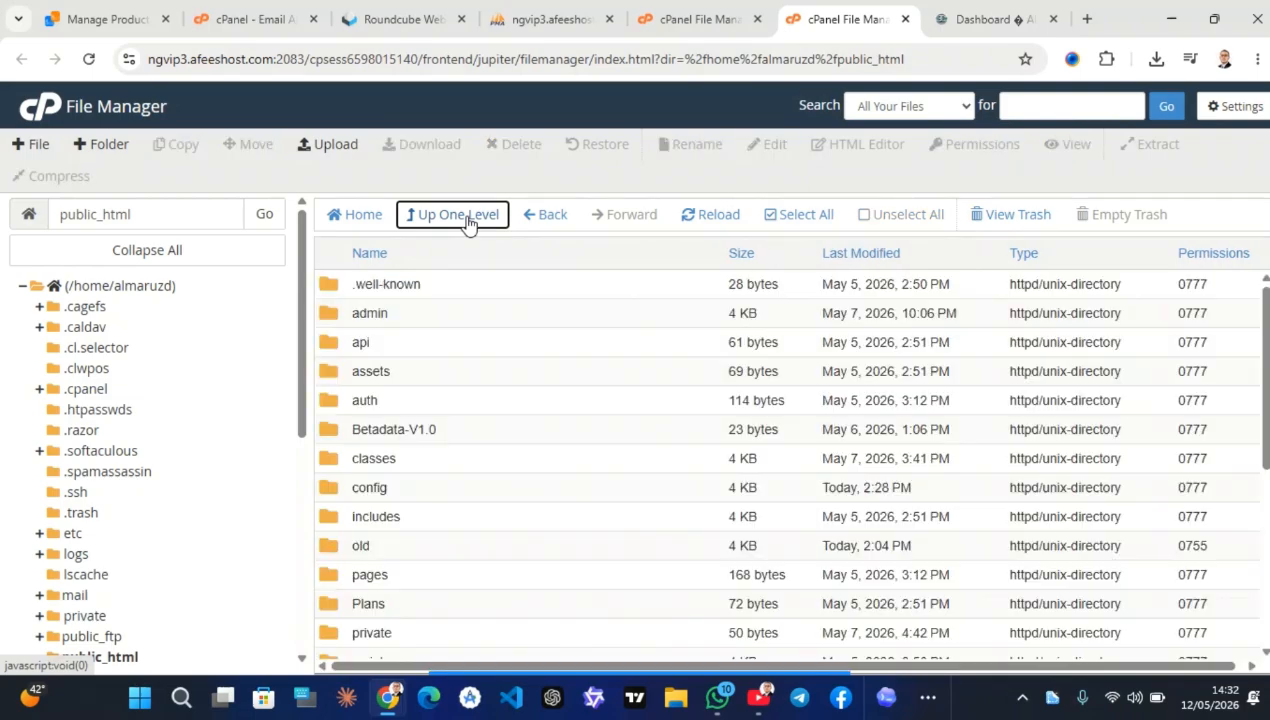
scroll(470, 575, down, 5)
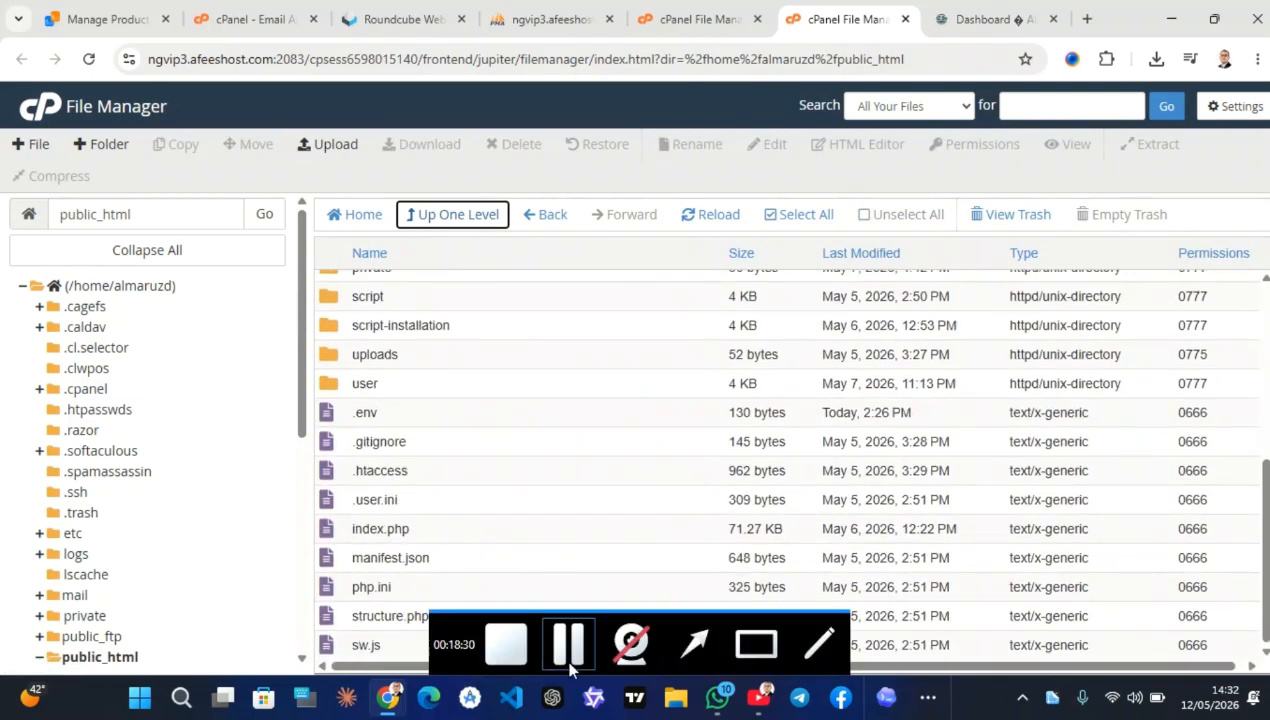
click(425, 532)
right_click(425, 532)
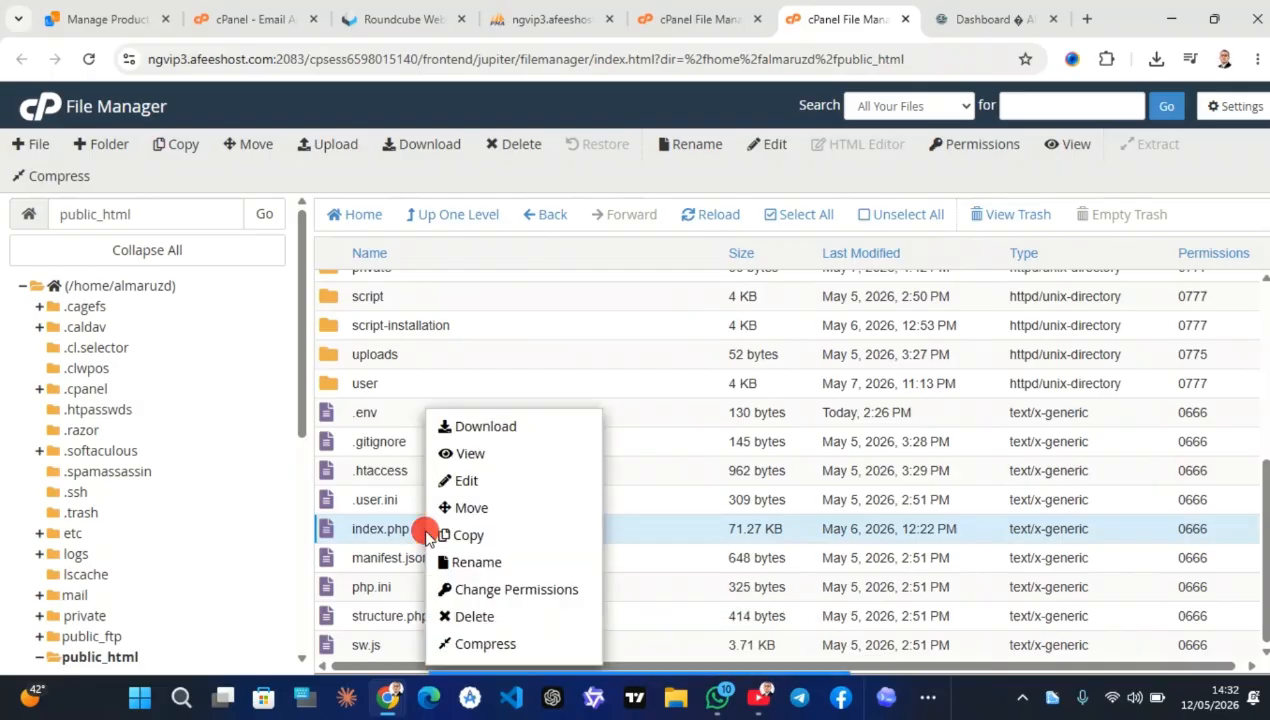
click(528, 486)
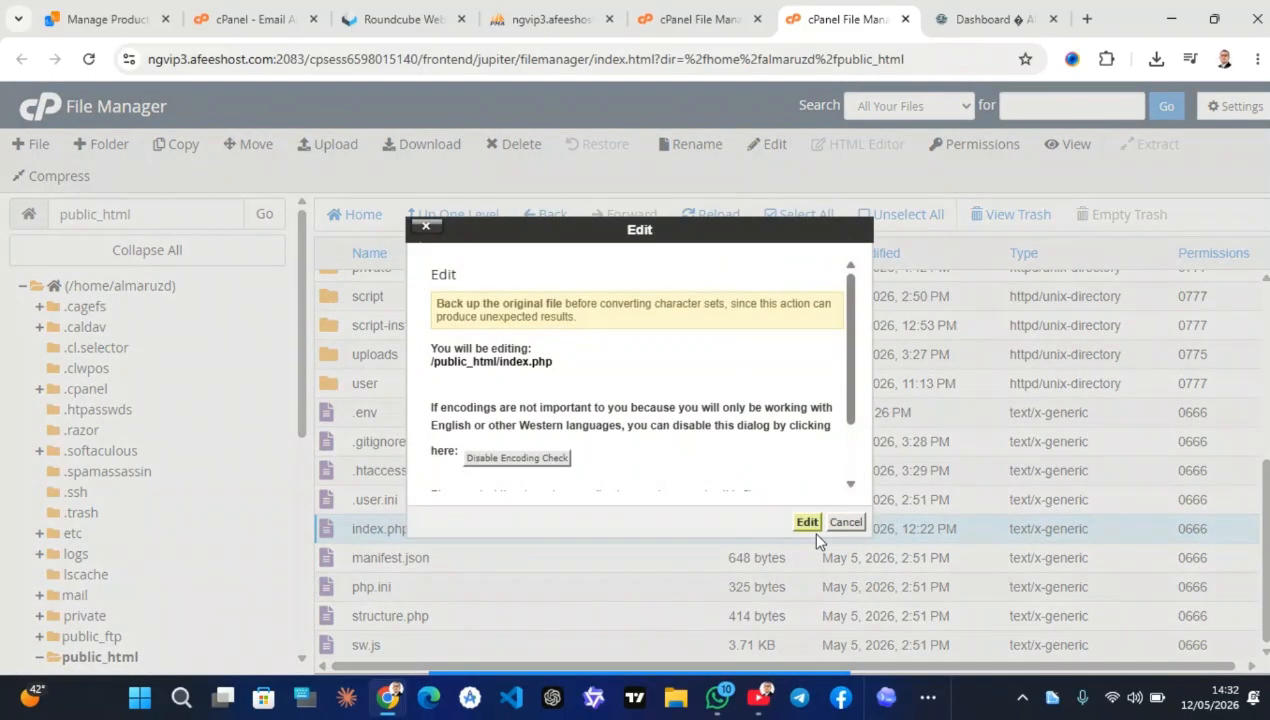
click(808, 526)
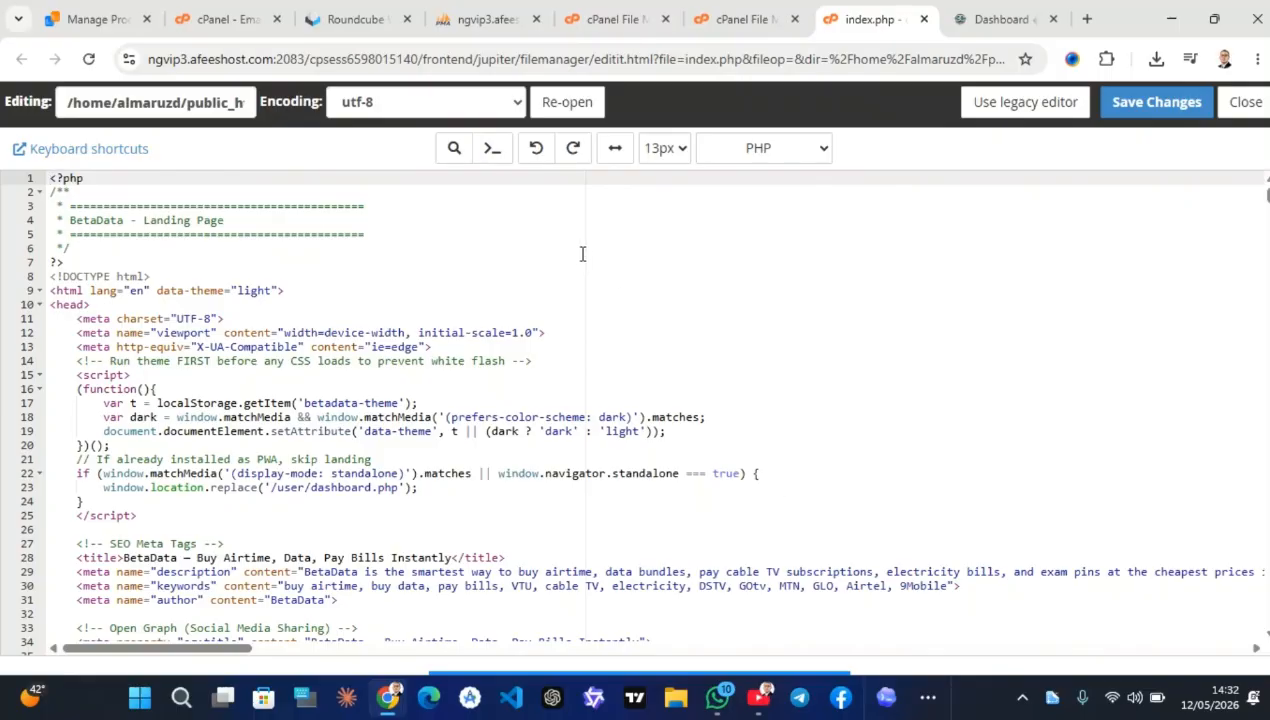
Search index.php for betadata and expand the replace field
click(449, 147)
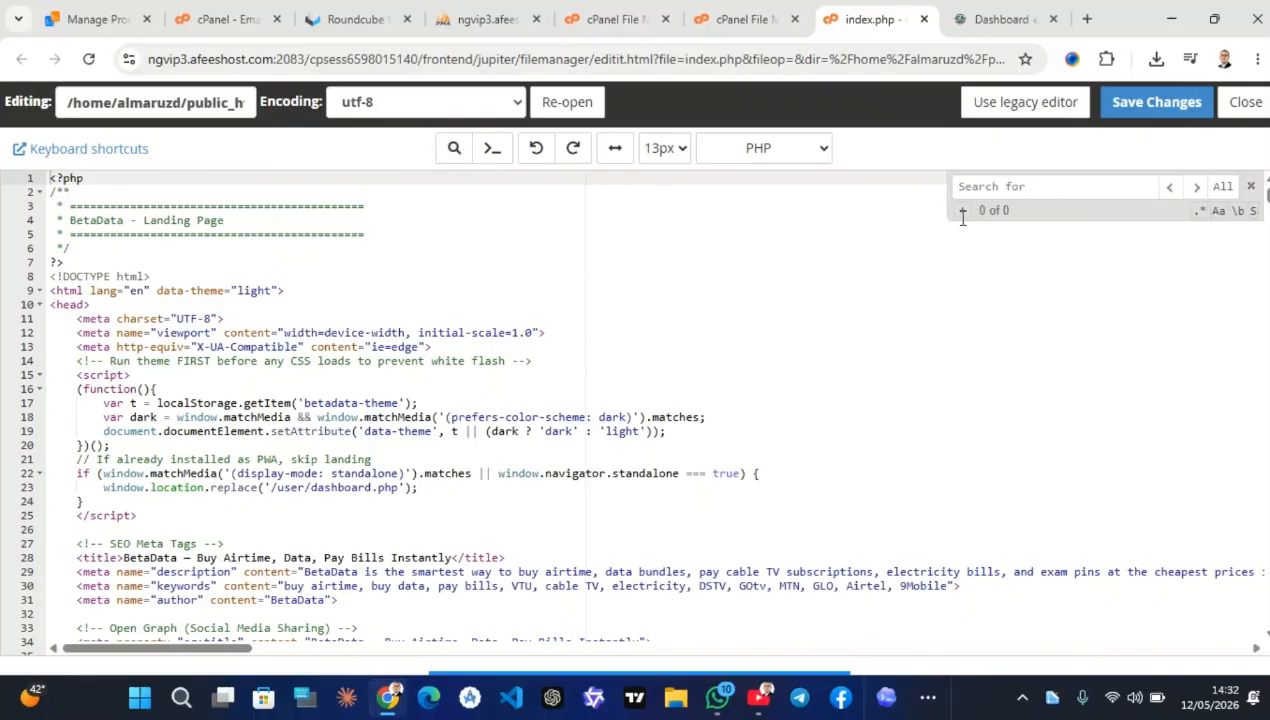
text(betadata)
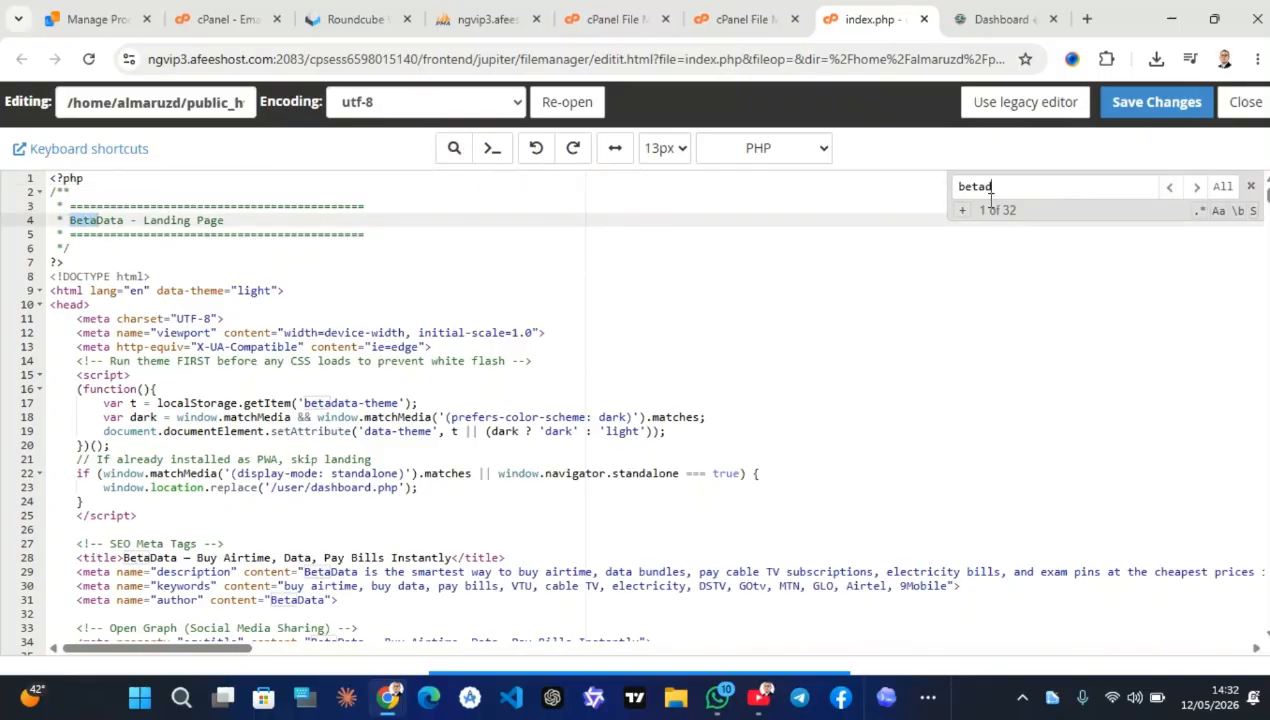
click(963, 210)
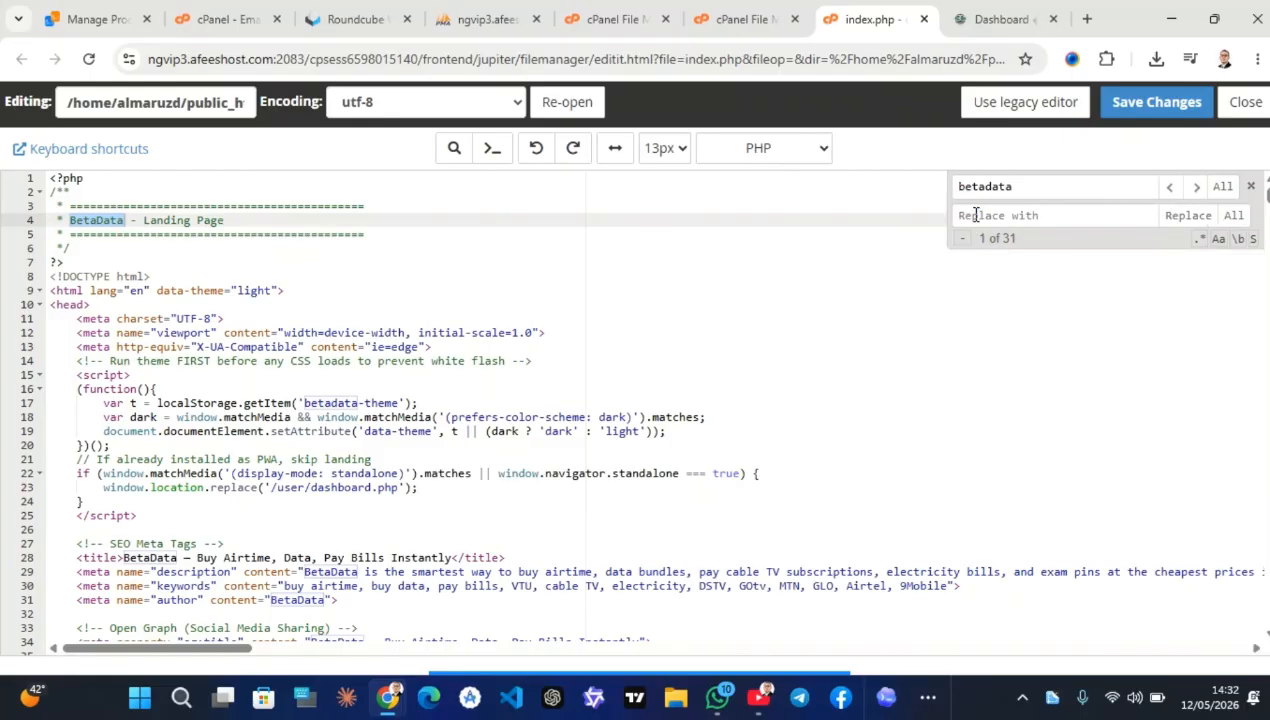
click(976, 215)
text(alm)
Copy almaruzdata from the live site's address and paste it as the replacement text
click(1005, 18)
click(212, 58)
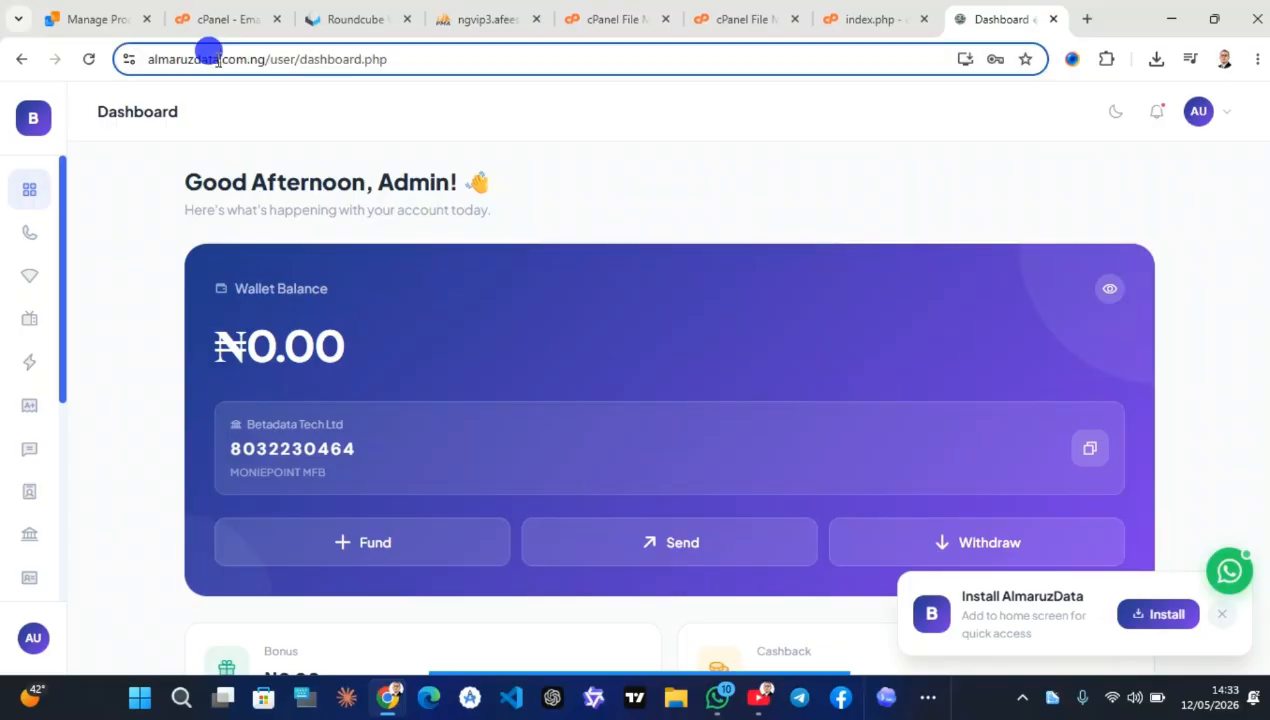
drag(218, 60, 150, 62)
key(ctrl+c)
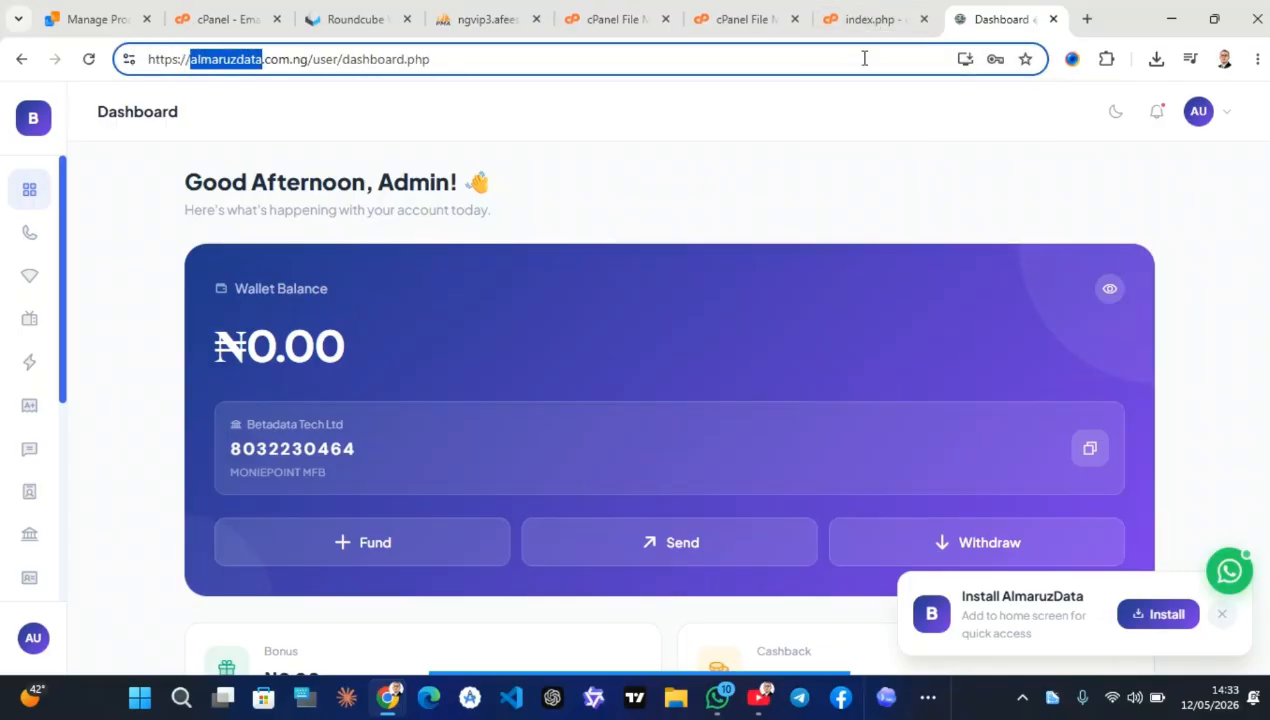
click(866, 20)
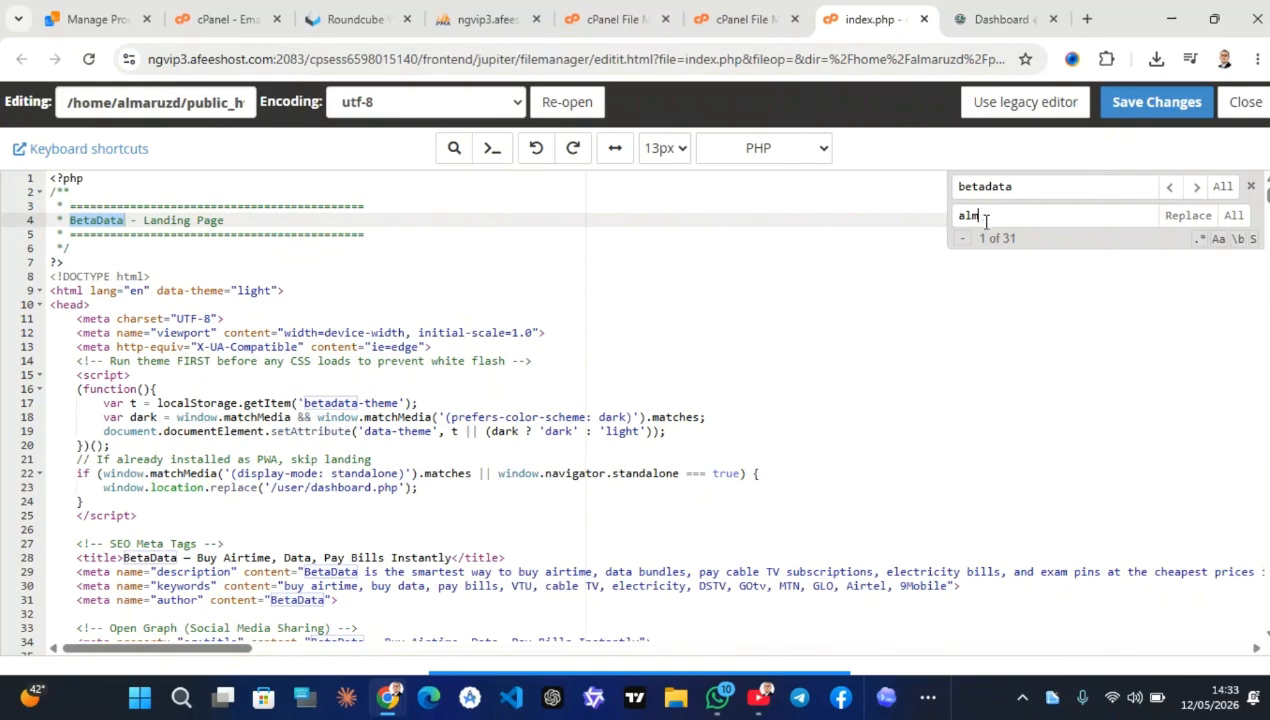
drag(985, 221, 878, 225)
key(ctrl+v)
Try replacing every BetaData with almaruzdata at once, then undo that global replacement
click(1232, 216)
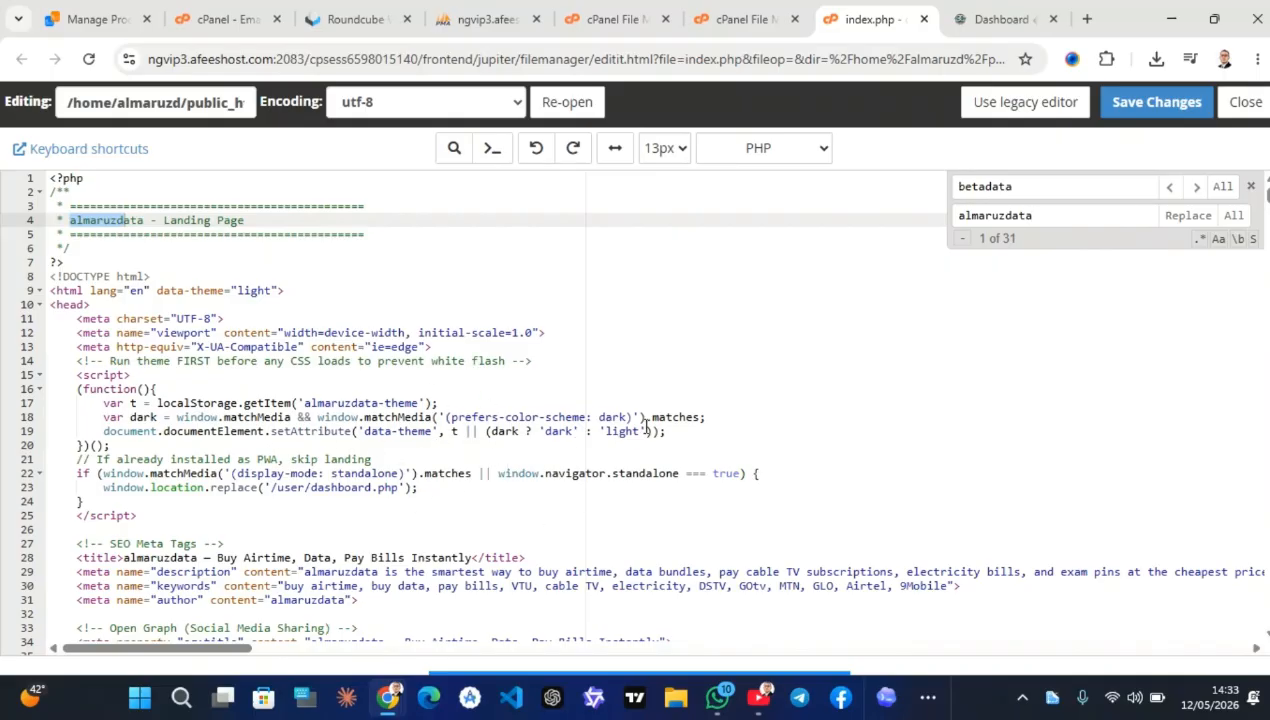
click(532, 149)
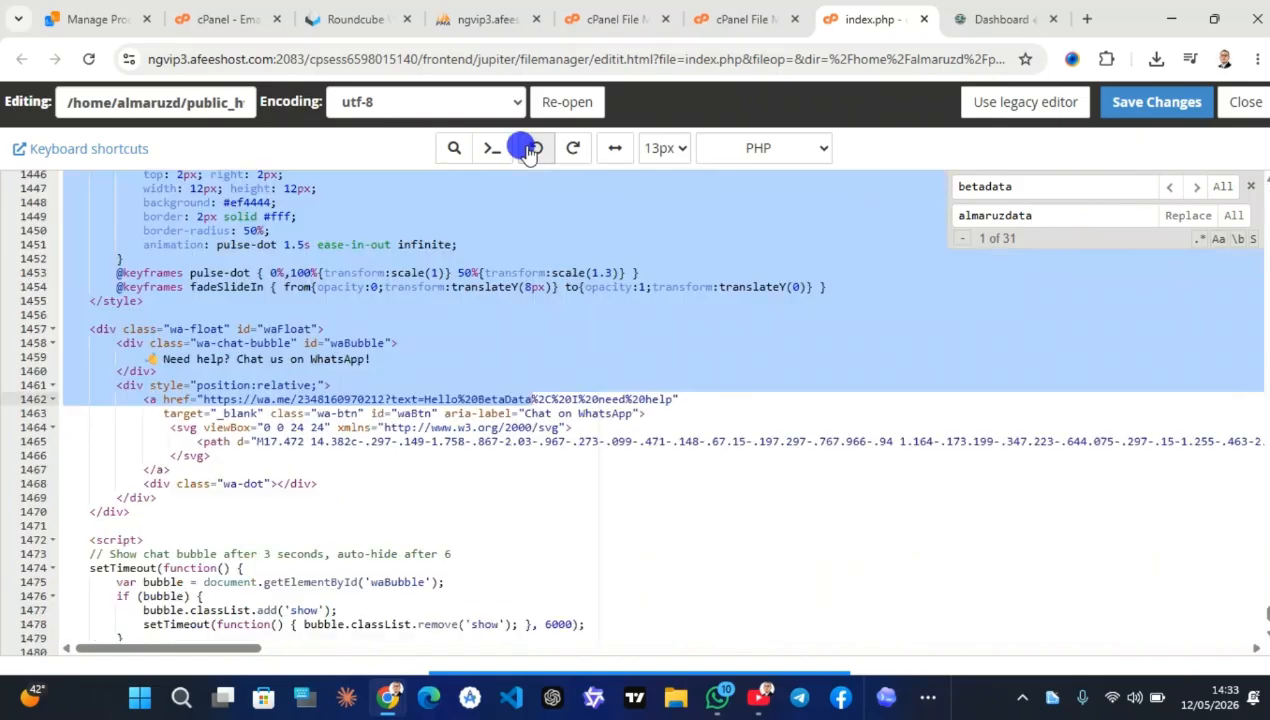
scroll(580, 300, up, 2)
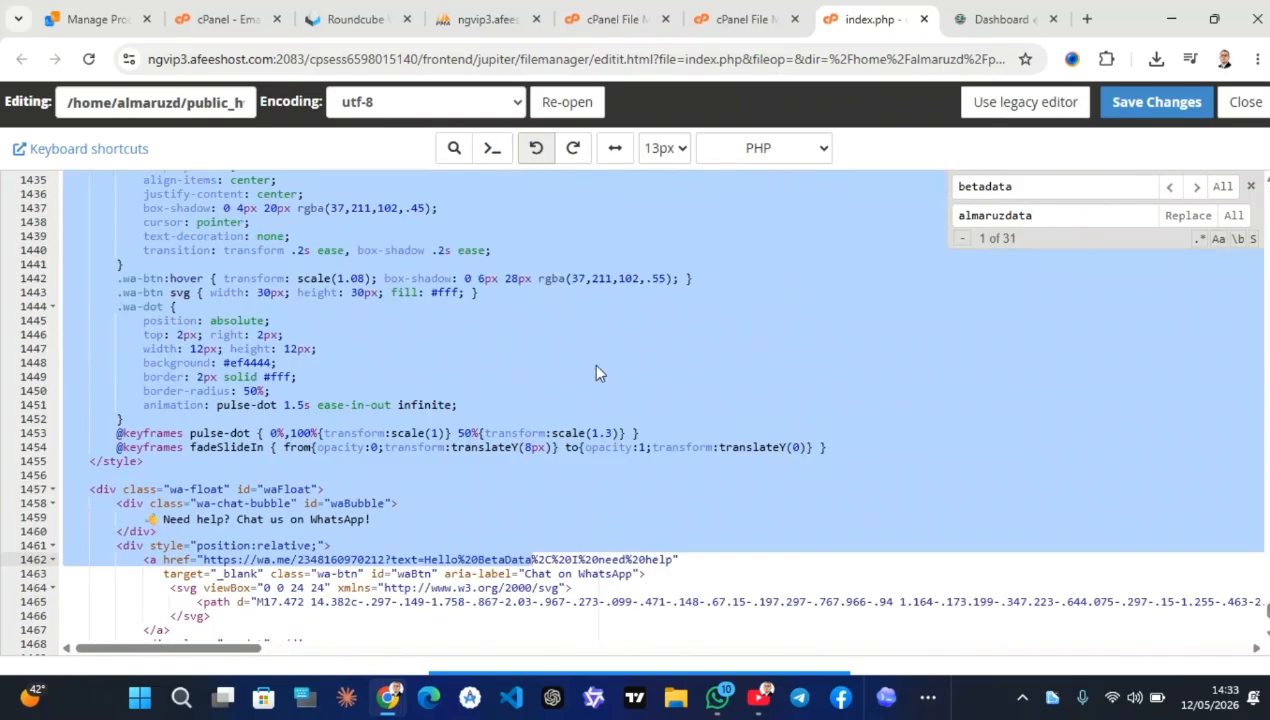
scroll(596, 372, up, 20)
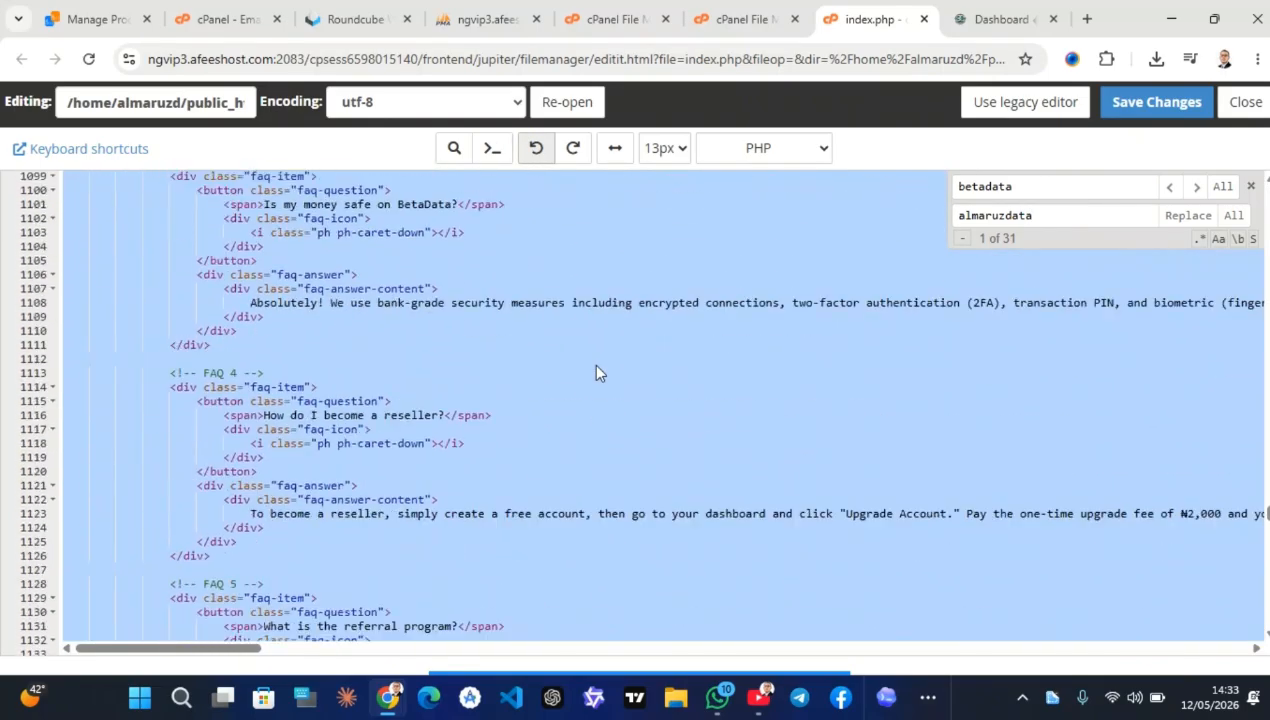
scroll(596, 372, up, 20)
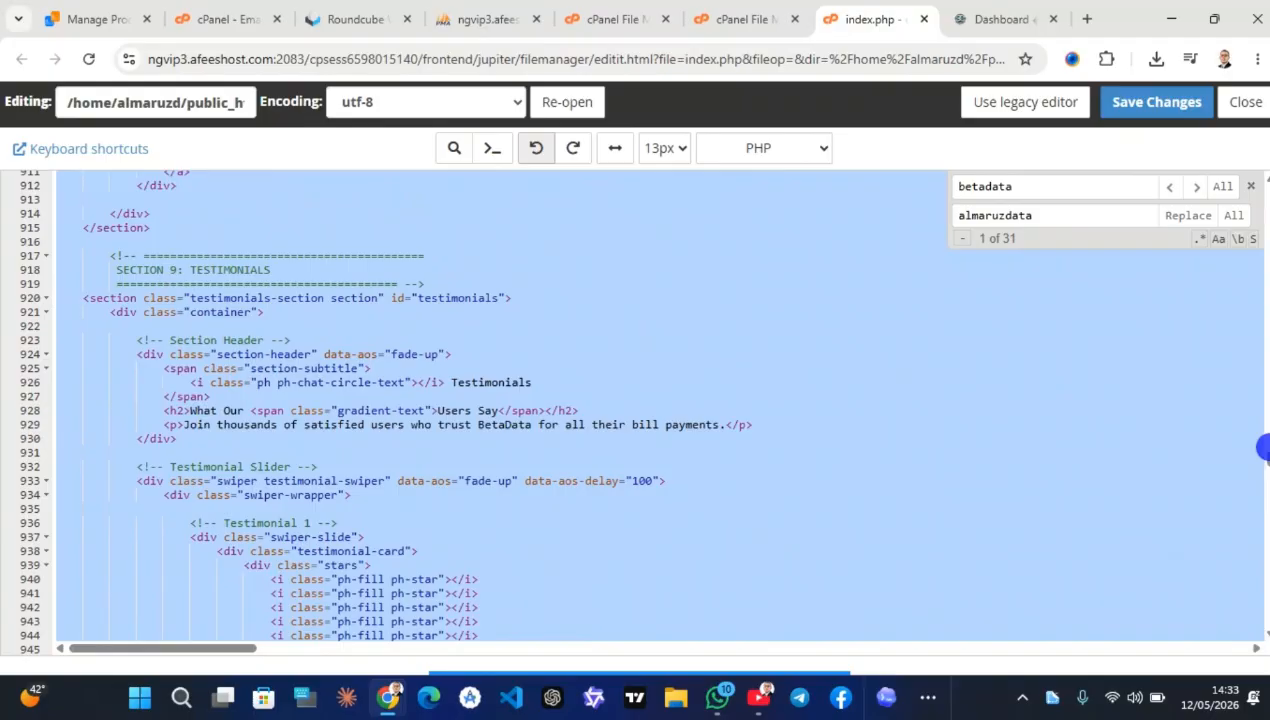
scroll(596, 372, up, 13)
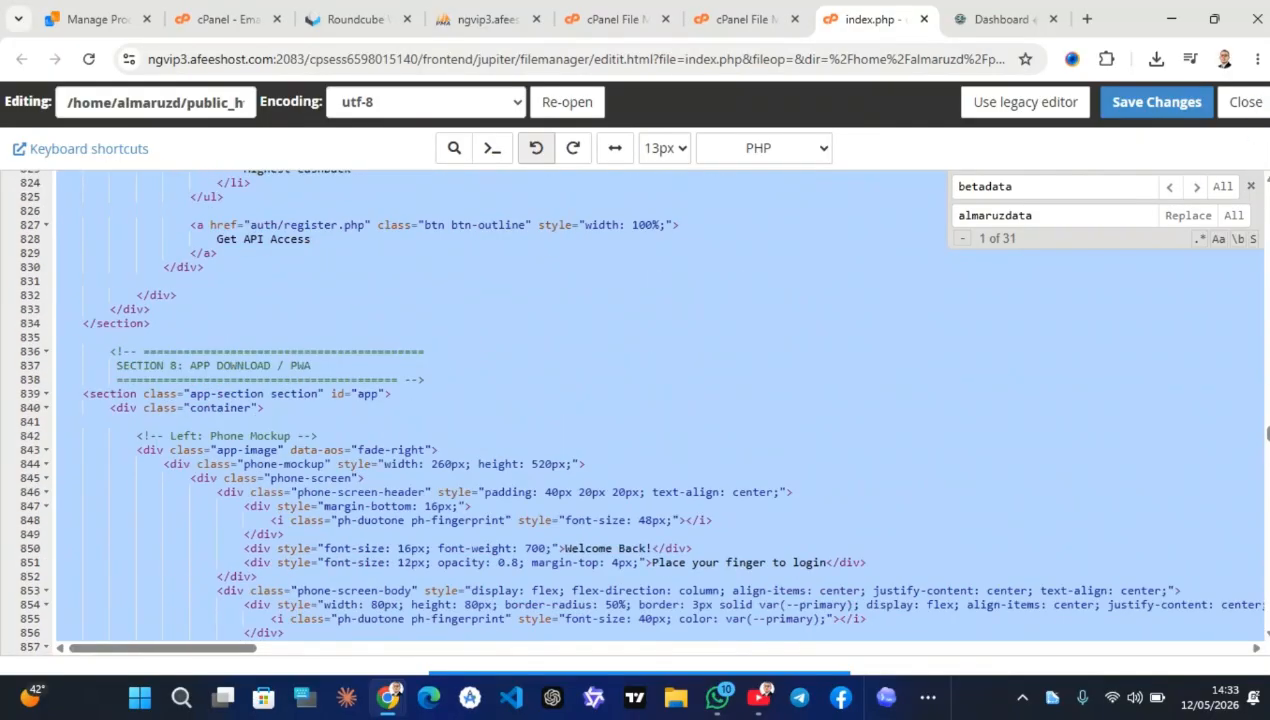
drag(1266, 427, 1261, 86)
click(478, 228)
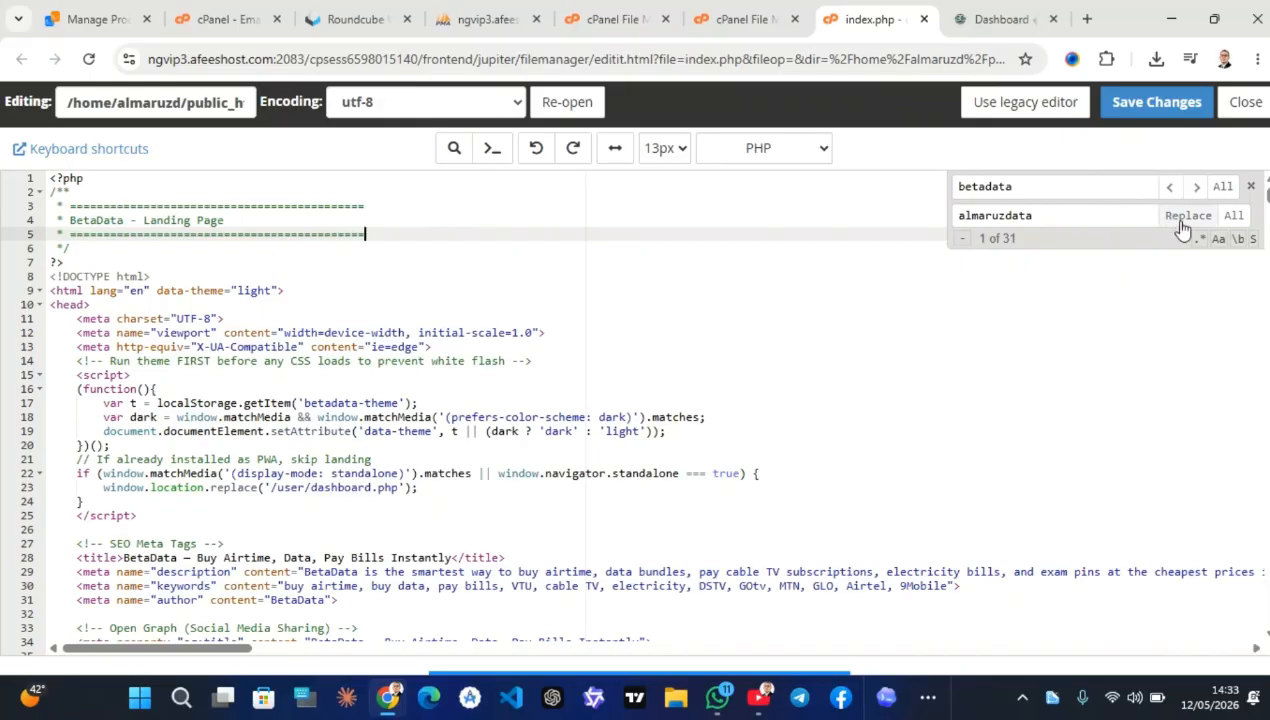
Undo the line 17 betadata replacement and rebrand the page title, description and author meta tags
click(1196, 187)
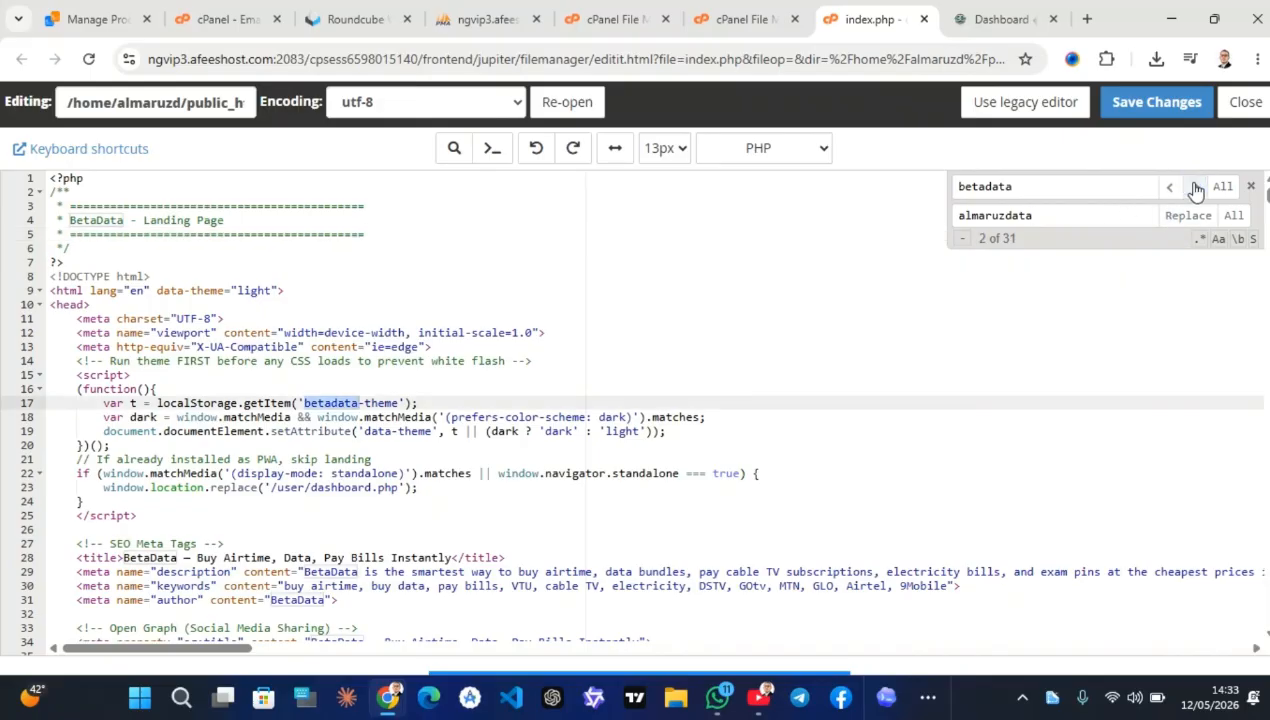
click(1182, 215)
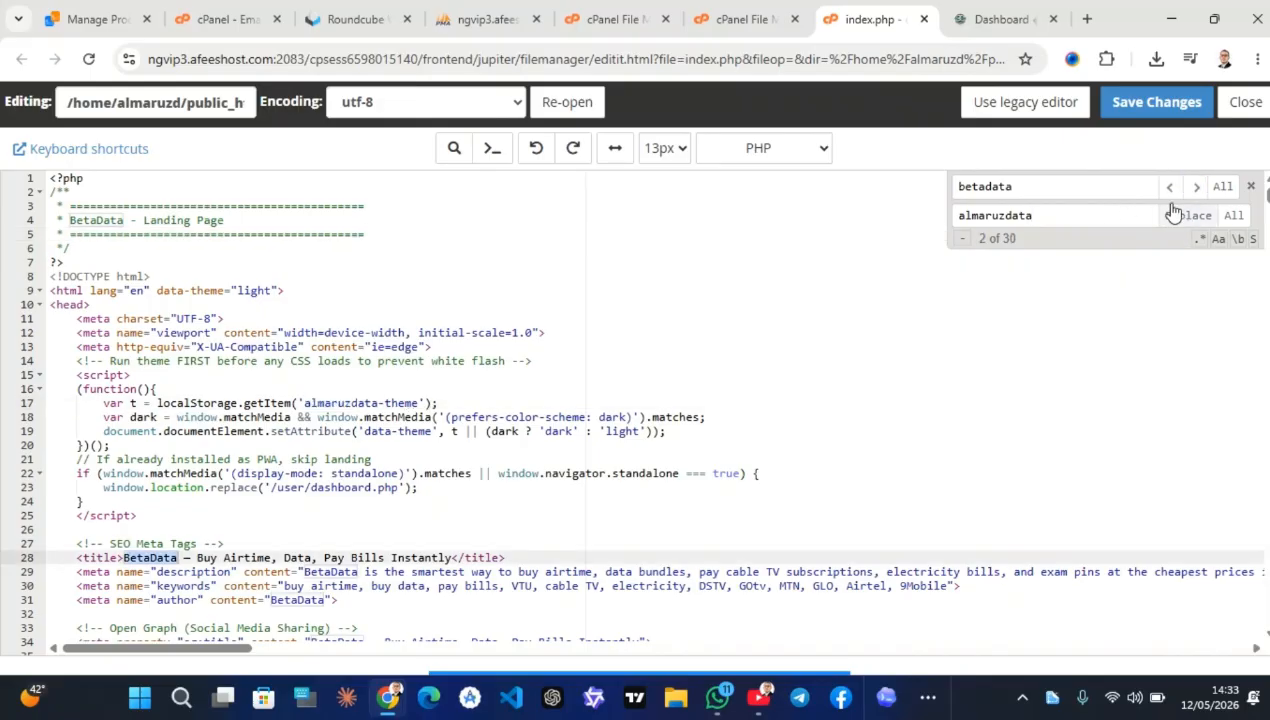
click(1166, 187)
click(532, 148)
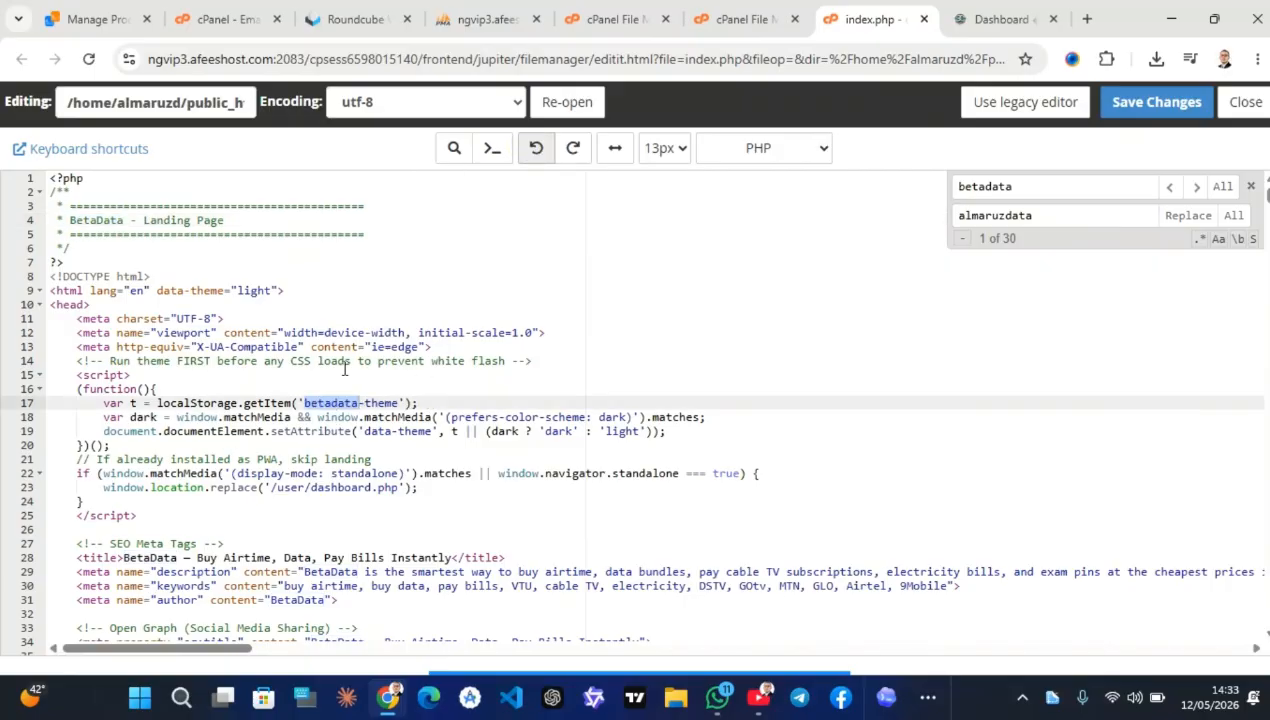
click(1196, 188)
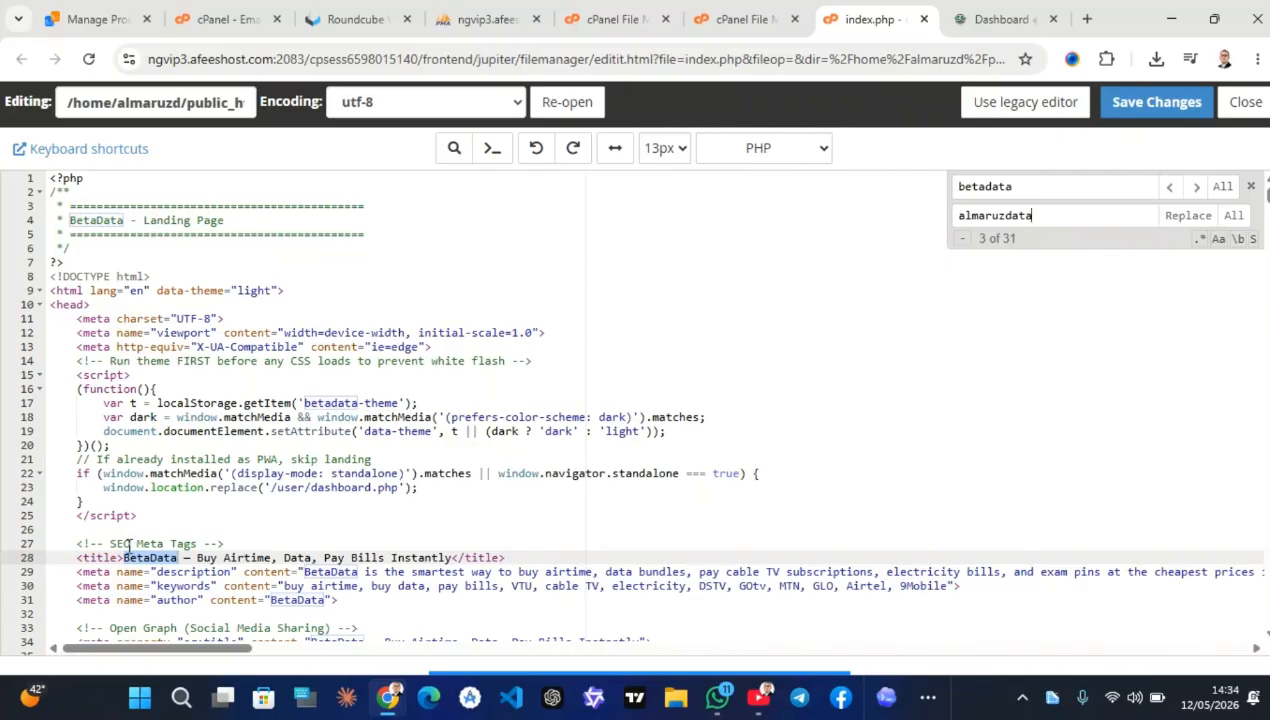
click(1188, 215)
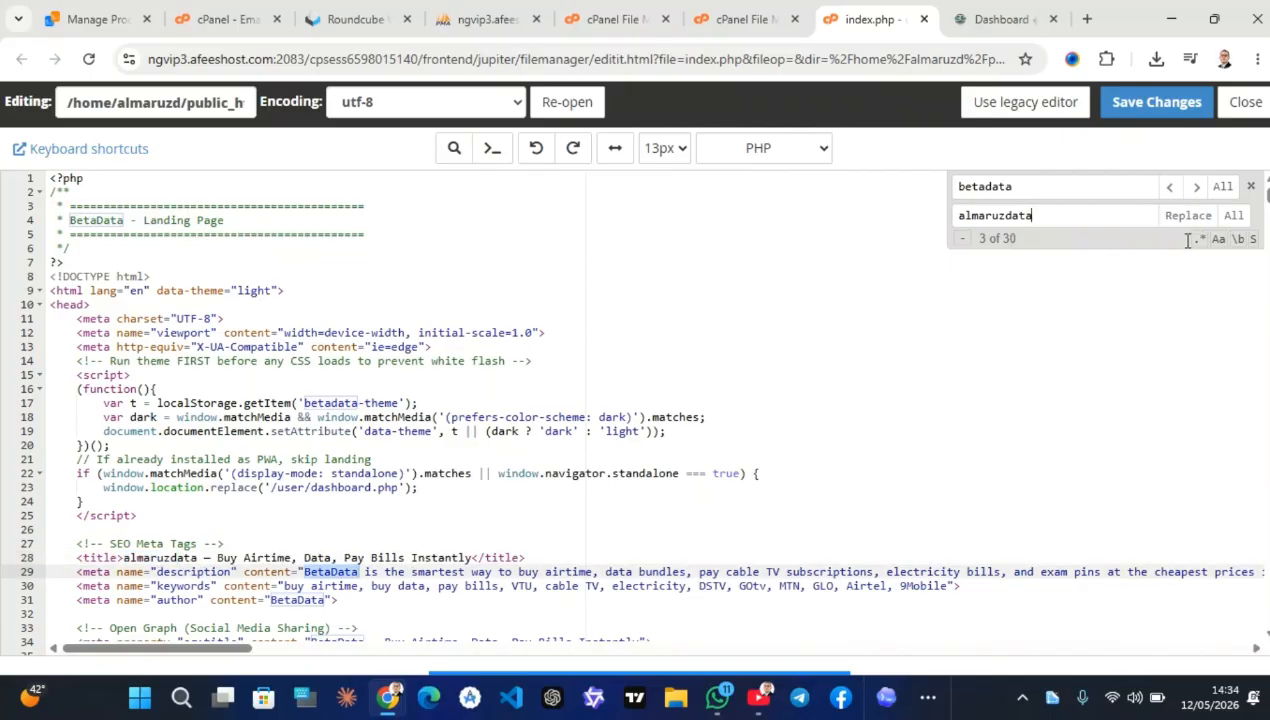
click(1183, 215)
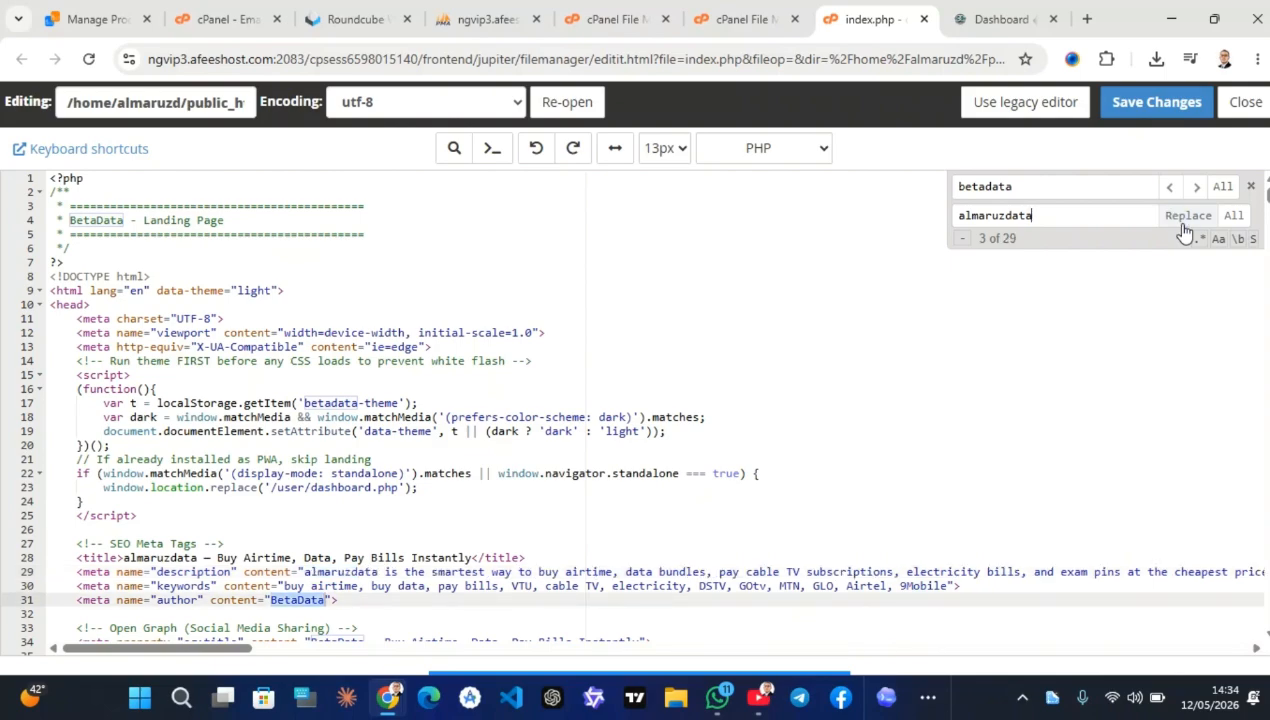
click(1184, 216)
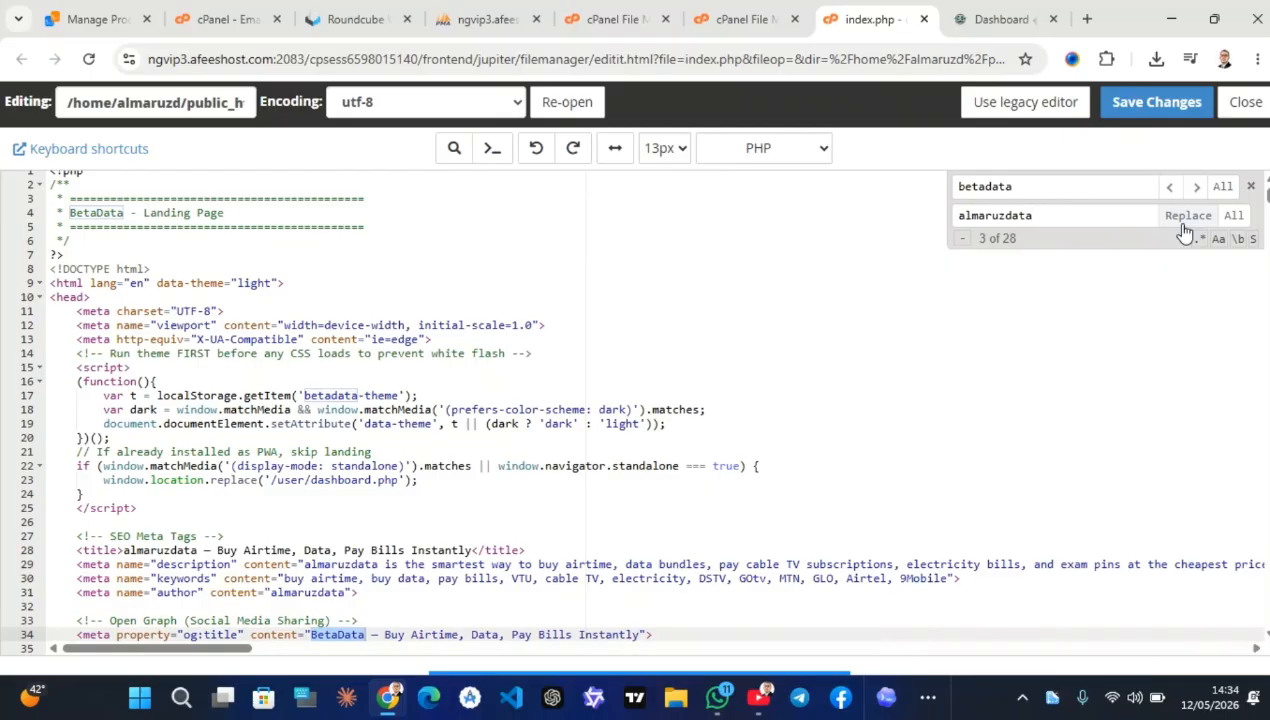
Replace BetaData with almaruzdata in the preloader, Why Choose Us heading and feature texts
click(1183, 226)
click(1183, 226)
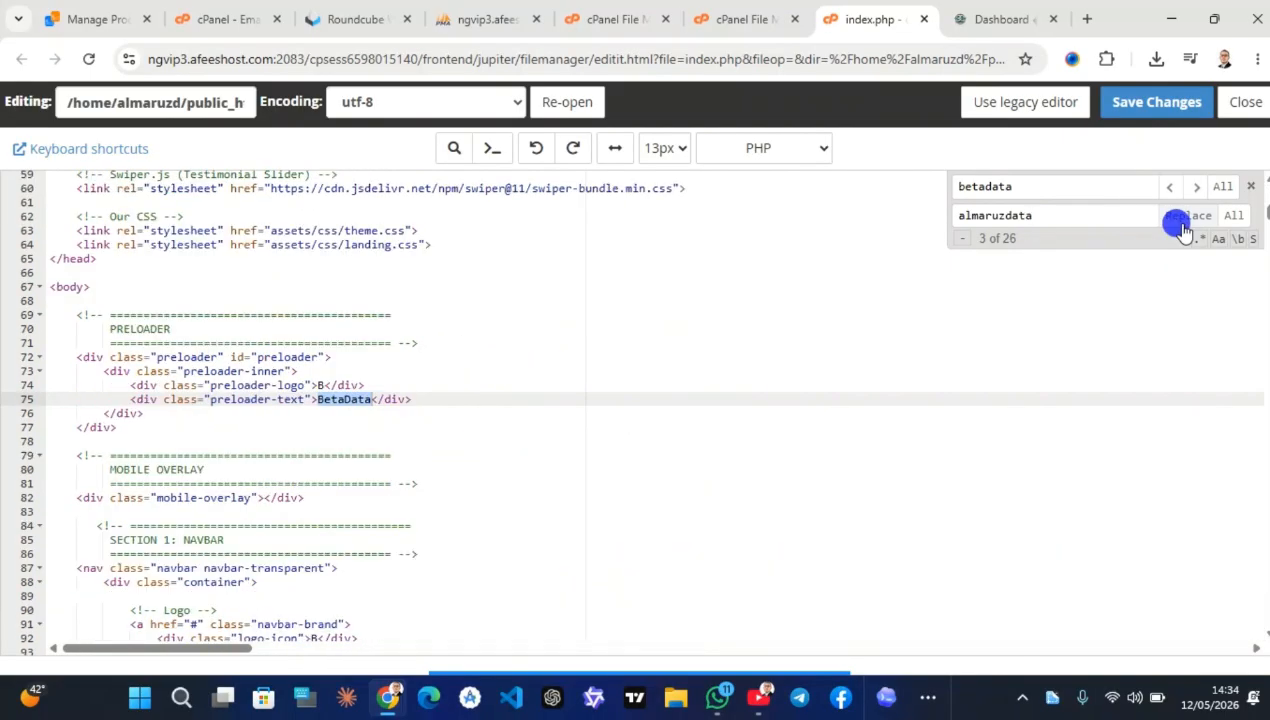
click(1182, 224)
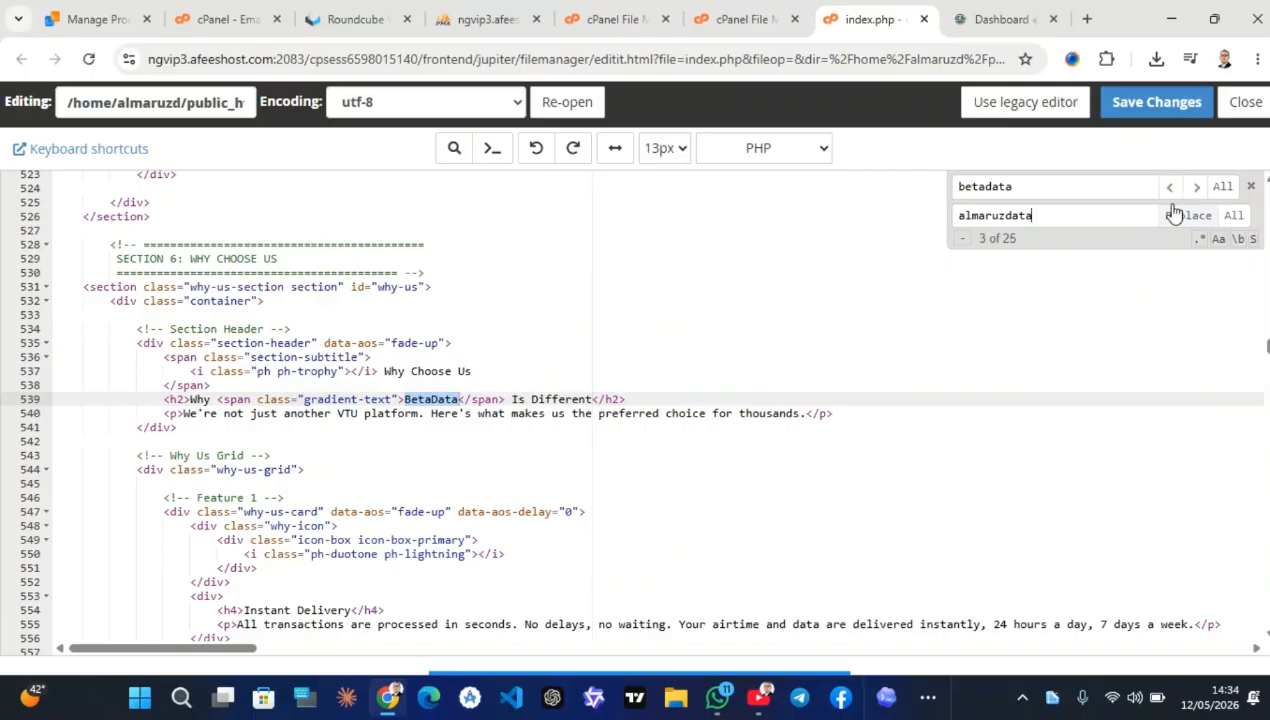
click(1176, 222)
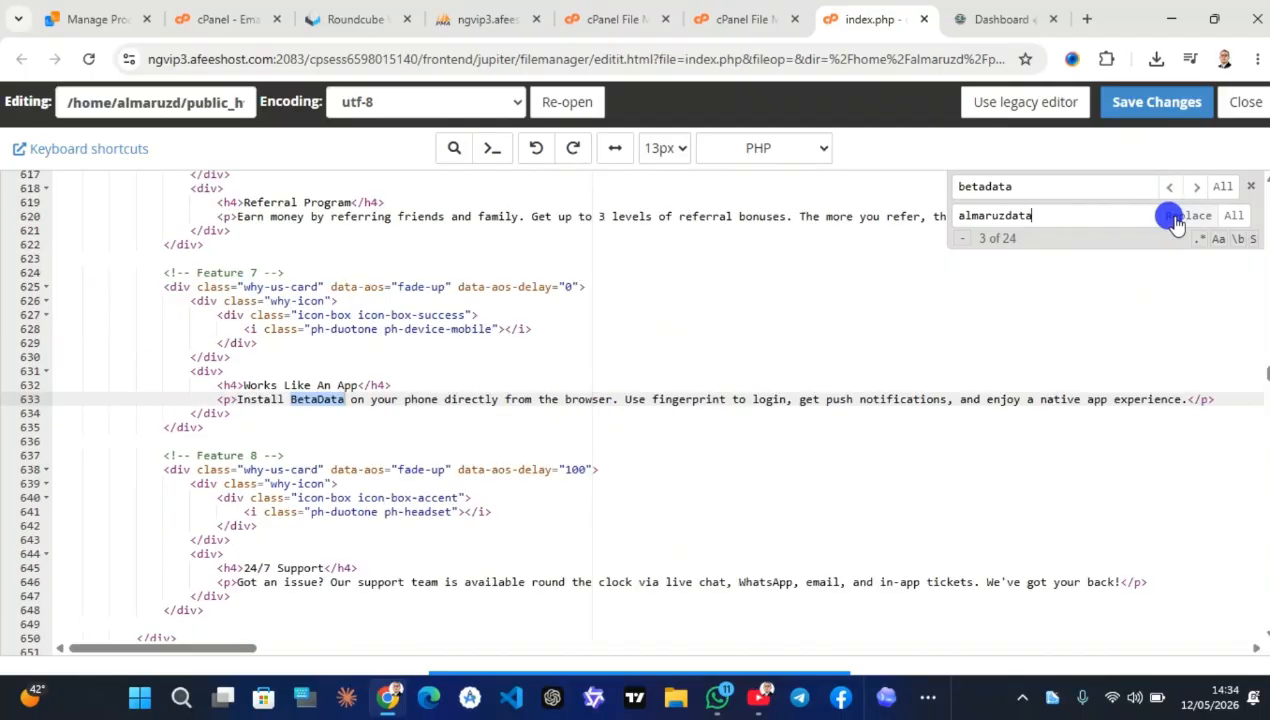
click(1176, 222)
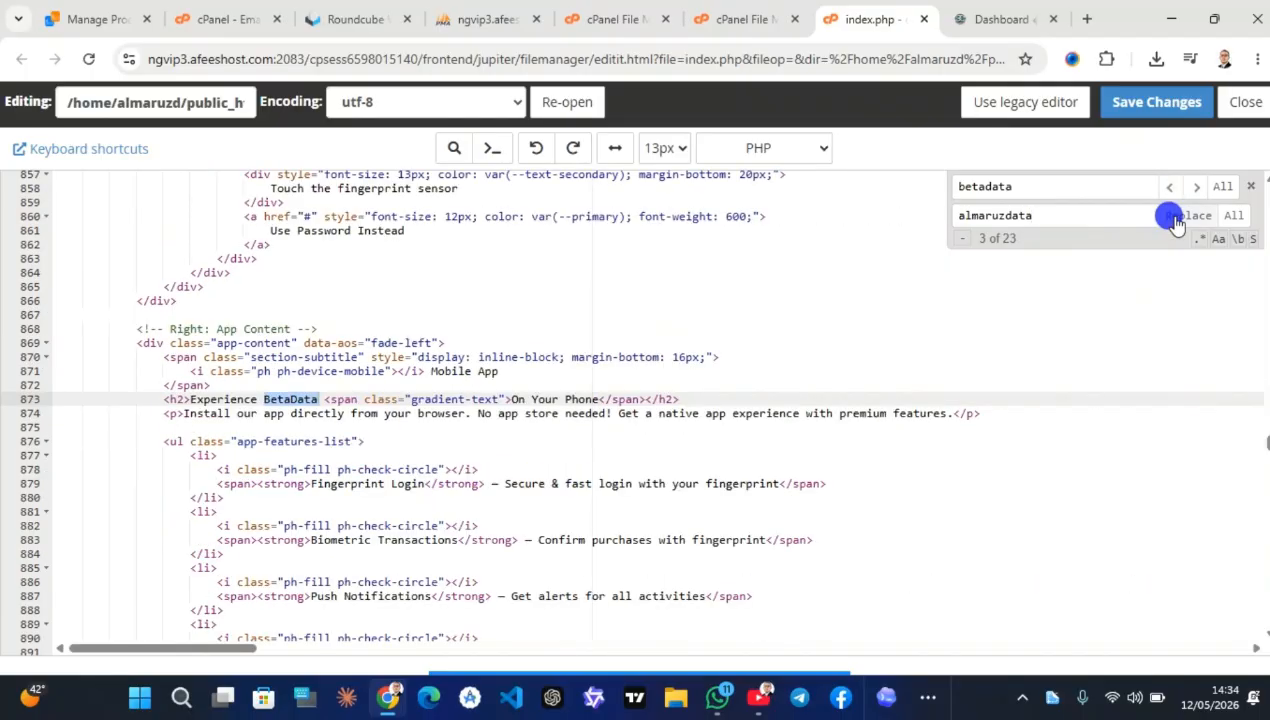
click(1176, 222)
click(1176, 222)
click(1176, 222)
click(1176, 222)
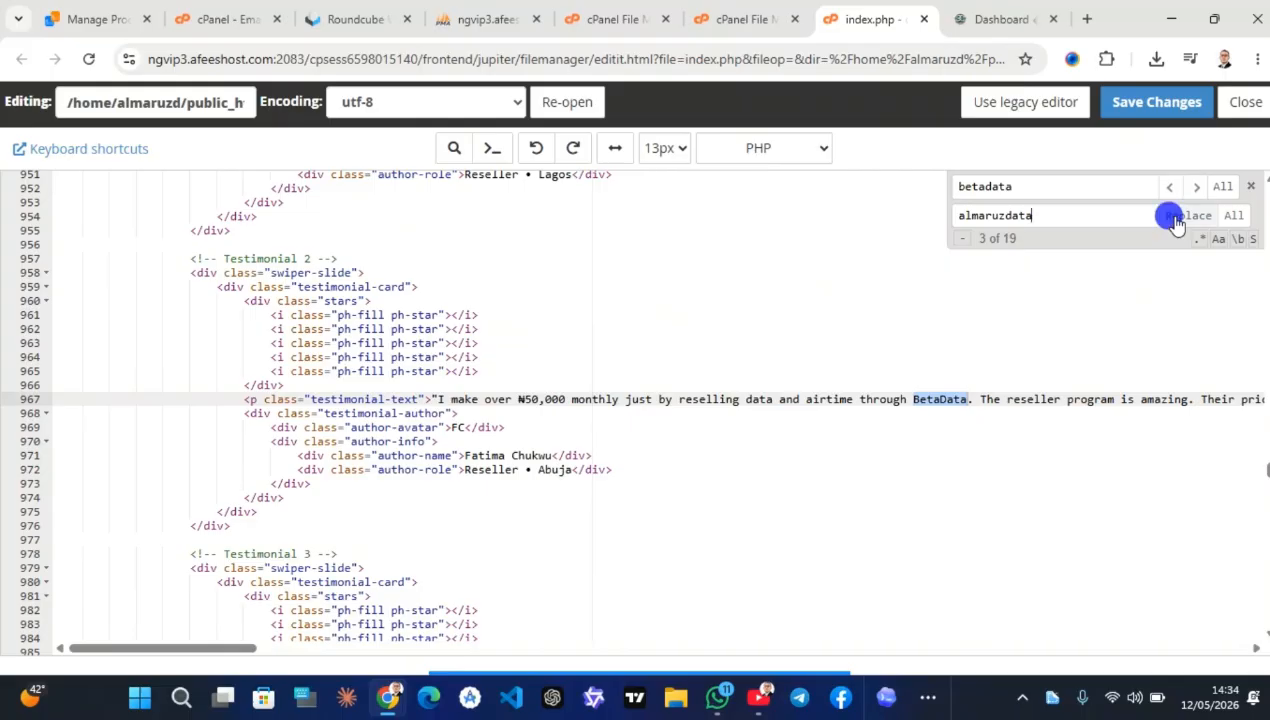
click(1176, 222)
click(1176, 222)
click(1176, 222)
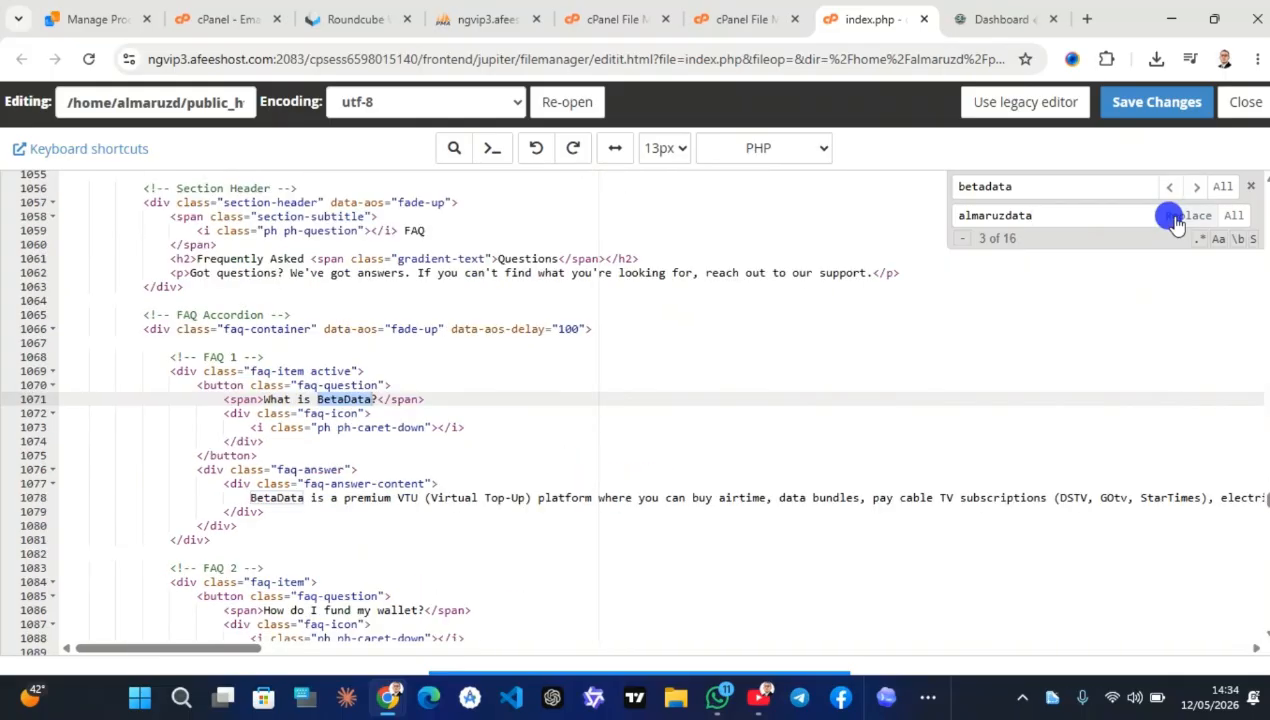
Rebrand the FAQ questions and answers, call-to-action sentence and support email domain to almaruzdata
click(1176, 222)
click(1176, 222)
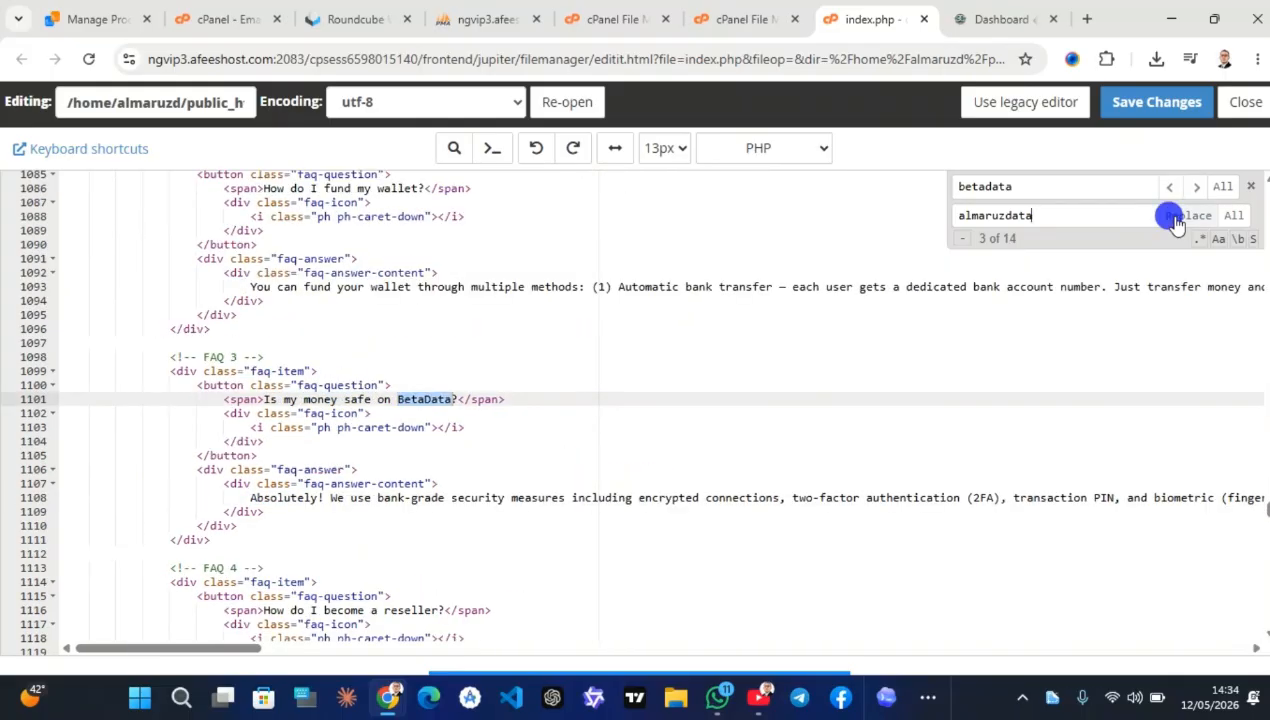
click(1176, 222)
click(1176, 222)
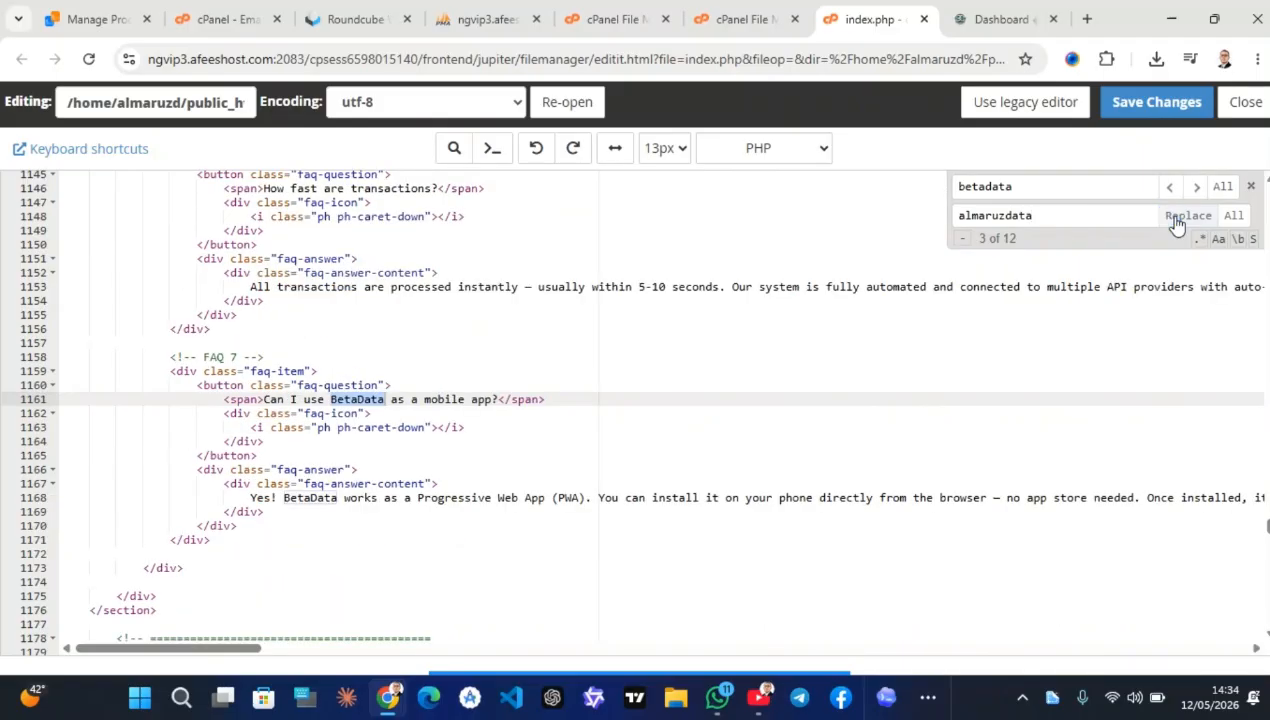
click(1176, 222)
click(1176, 222)
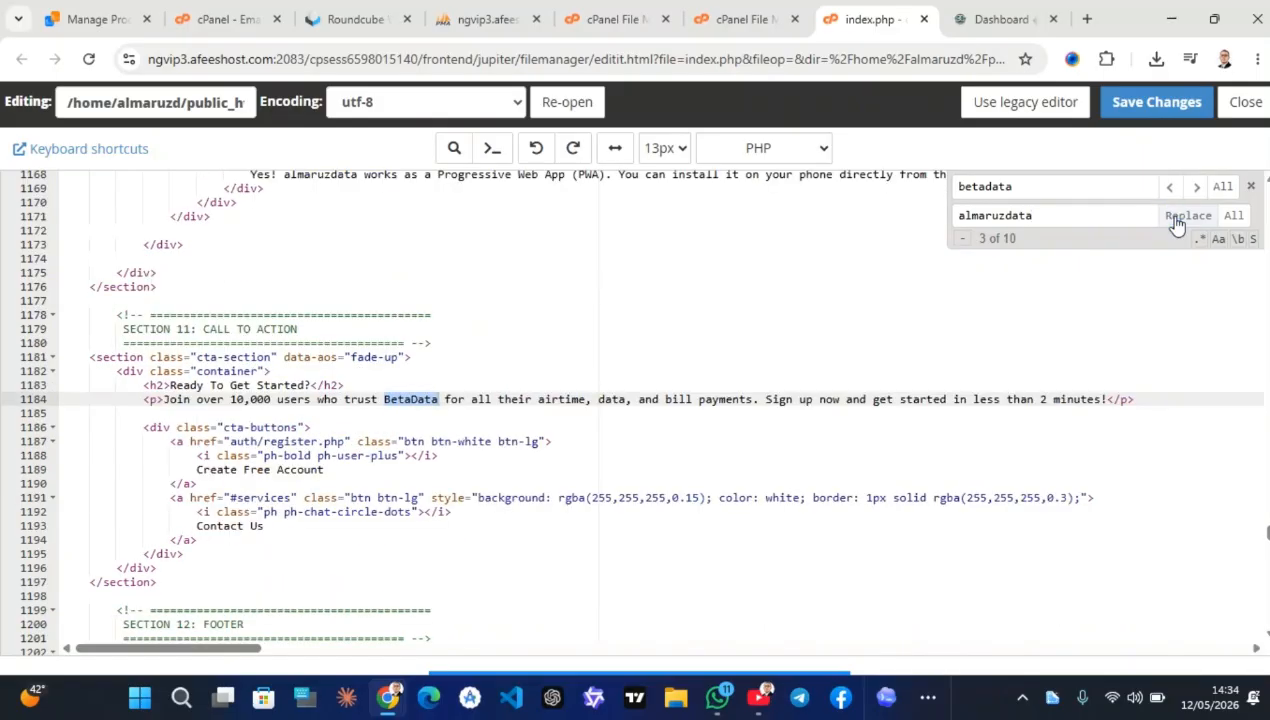
click(1176, 222)
click(1176, 222)
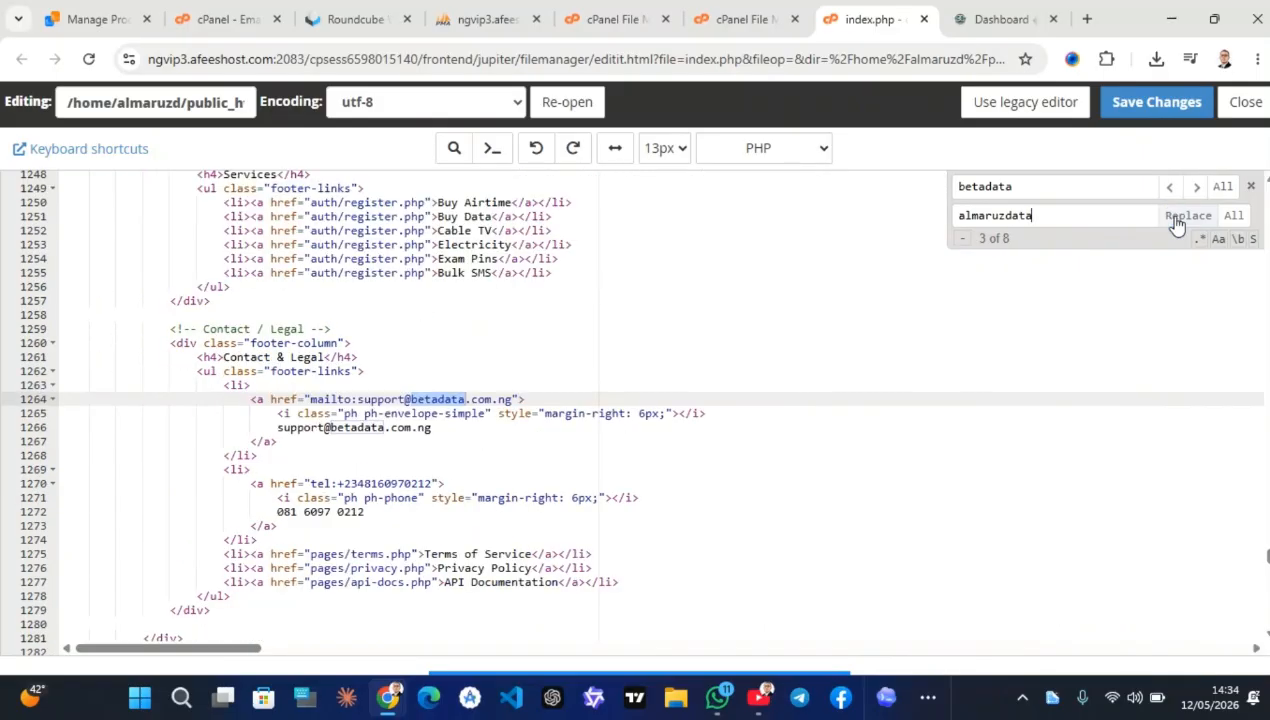
click(1176, 222)
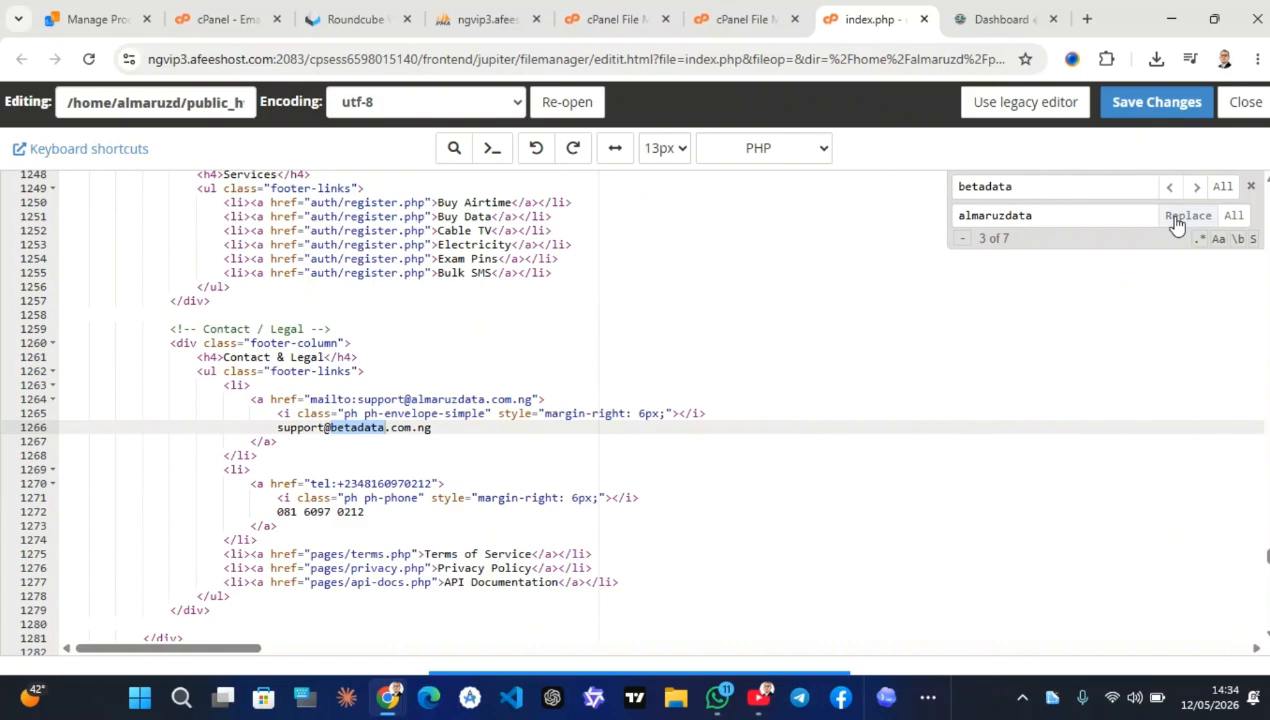
click(1176, 222)
click(1176, 222)
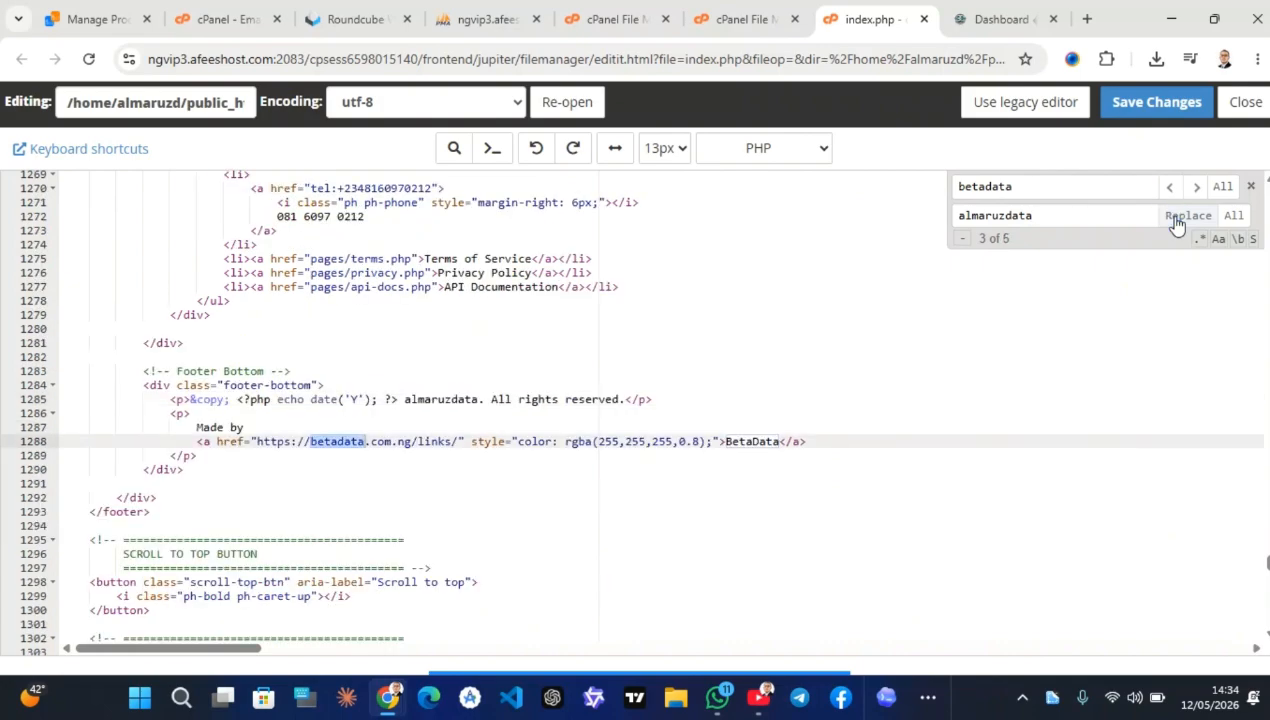
click(1176, 222)
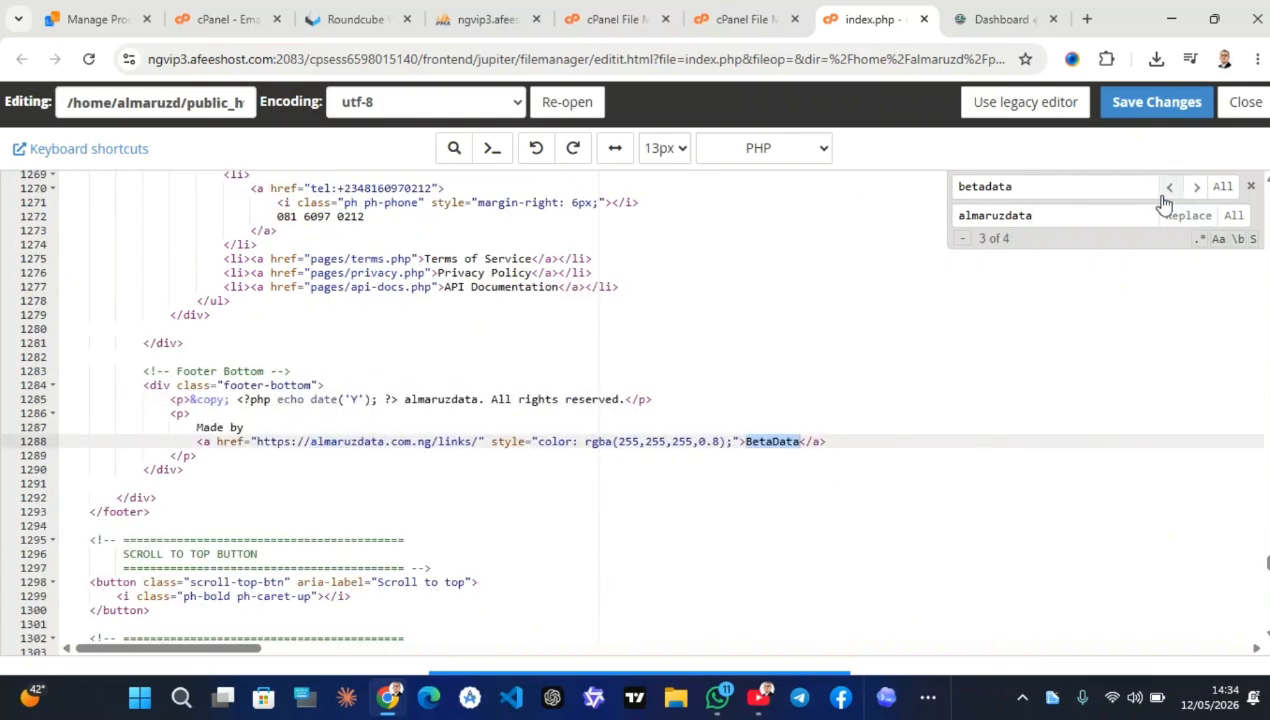
Revert the Made by link to betadata, skip it, and rebrand the WhatsApp greeting
click(536, 148)
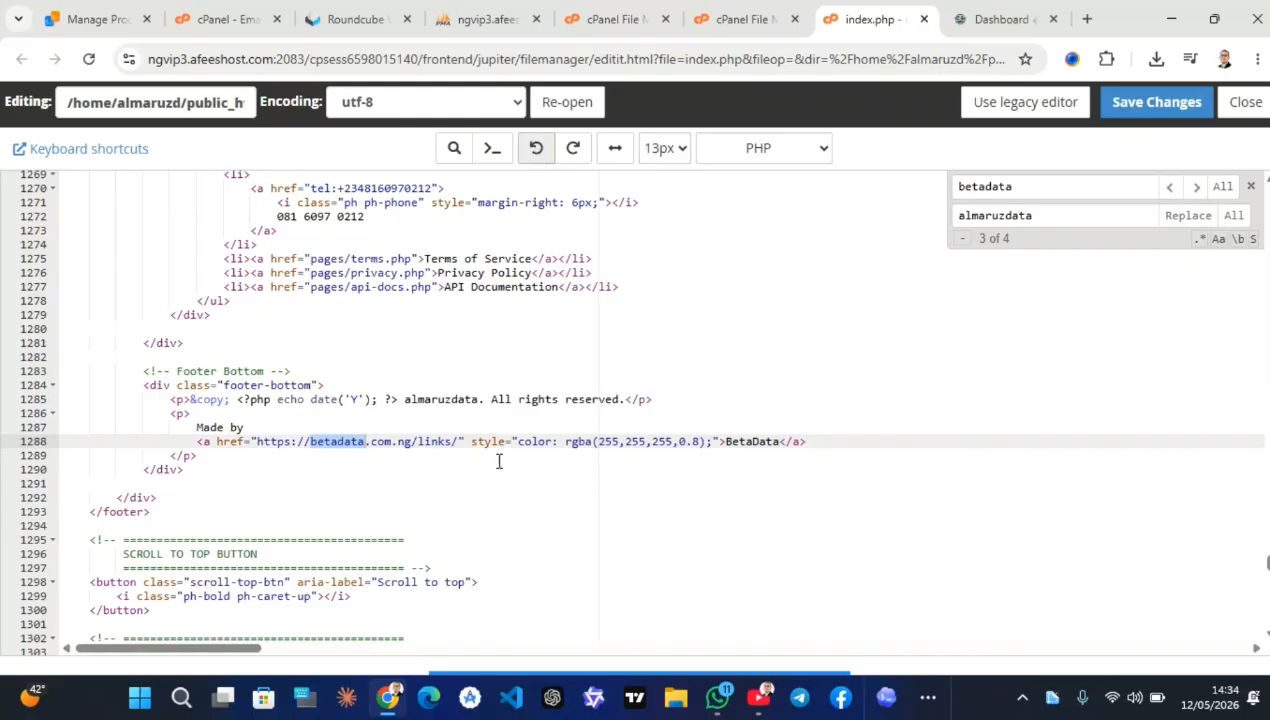
click(1201, 187)
click(1201, 187)
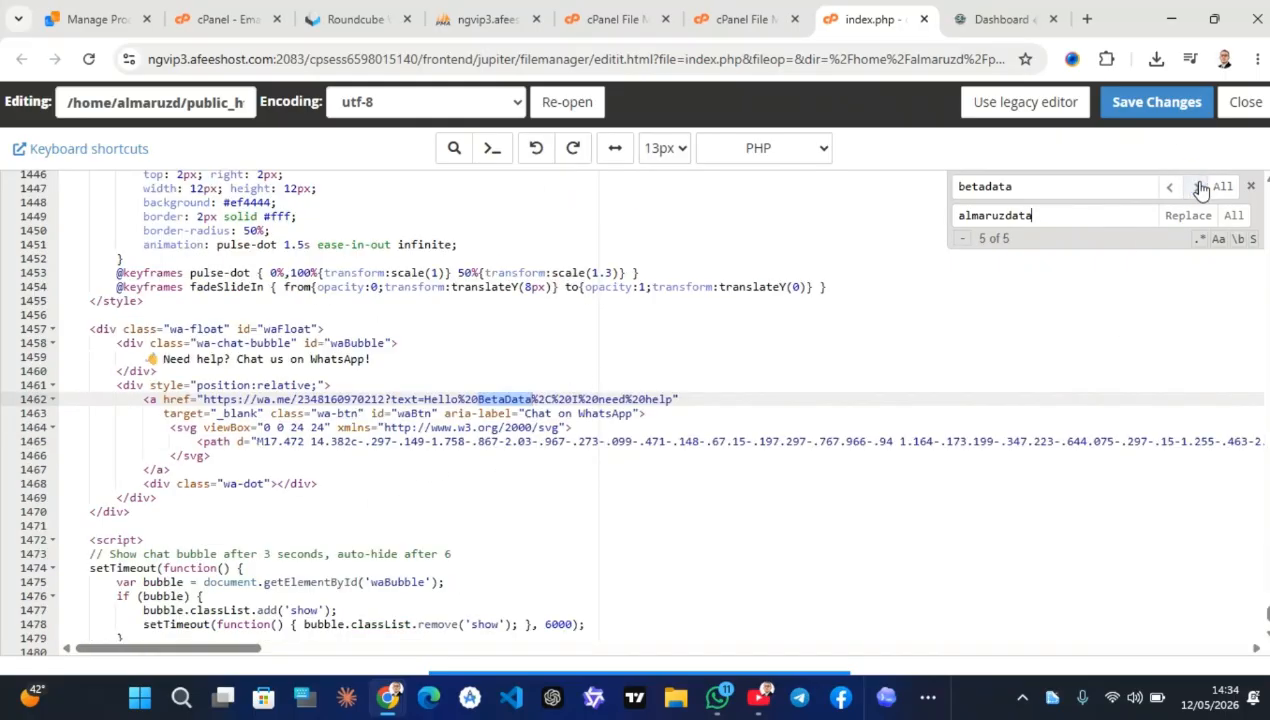
click(1187, 215)
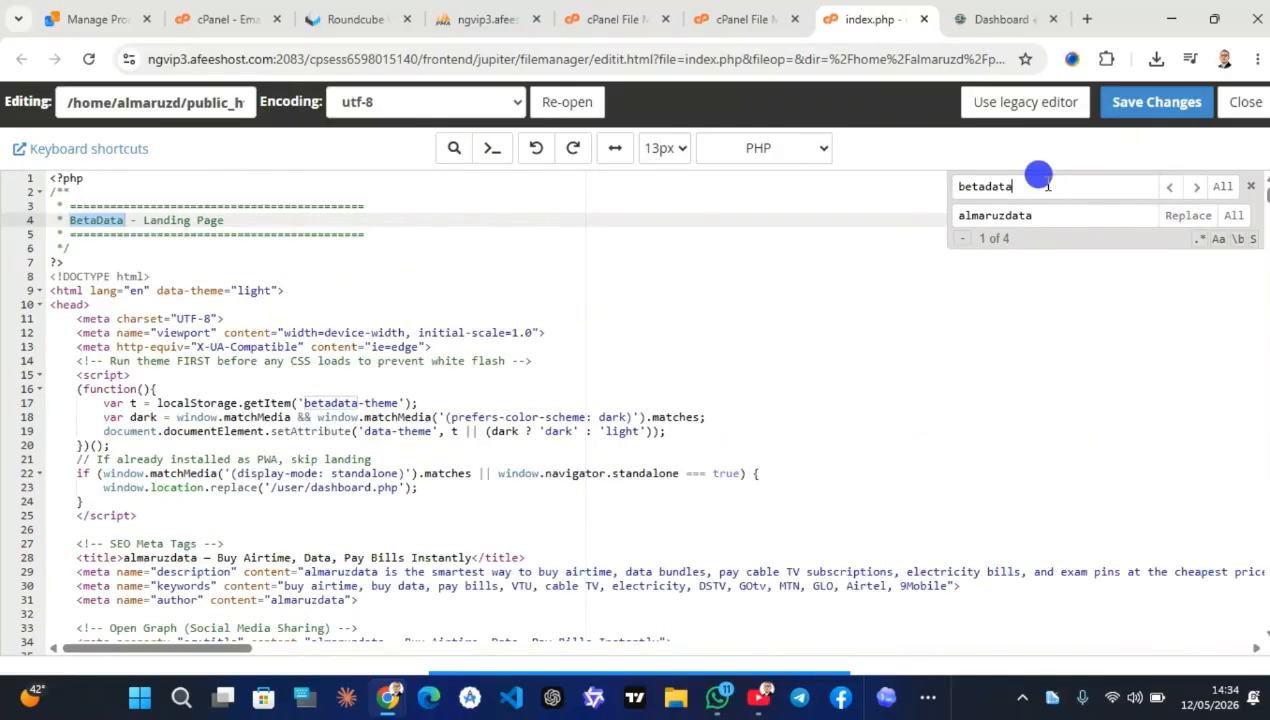
drag(1037, 187, 971, 188)
key(BackSpace)
key(BackSpace)
key(BackSpace)
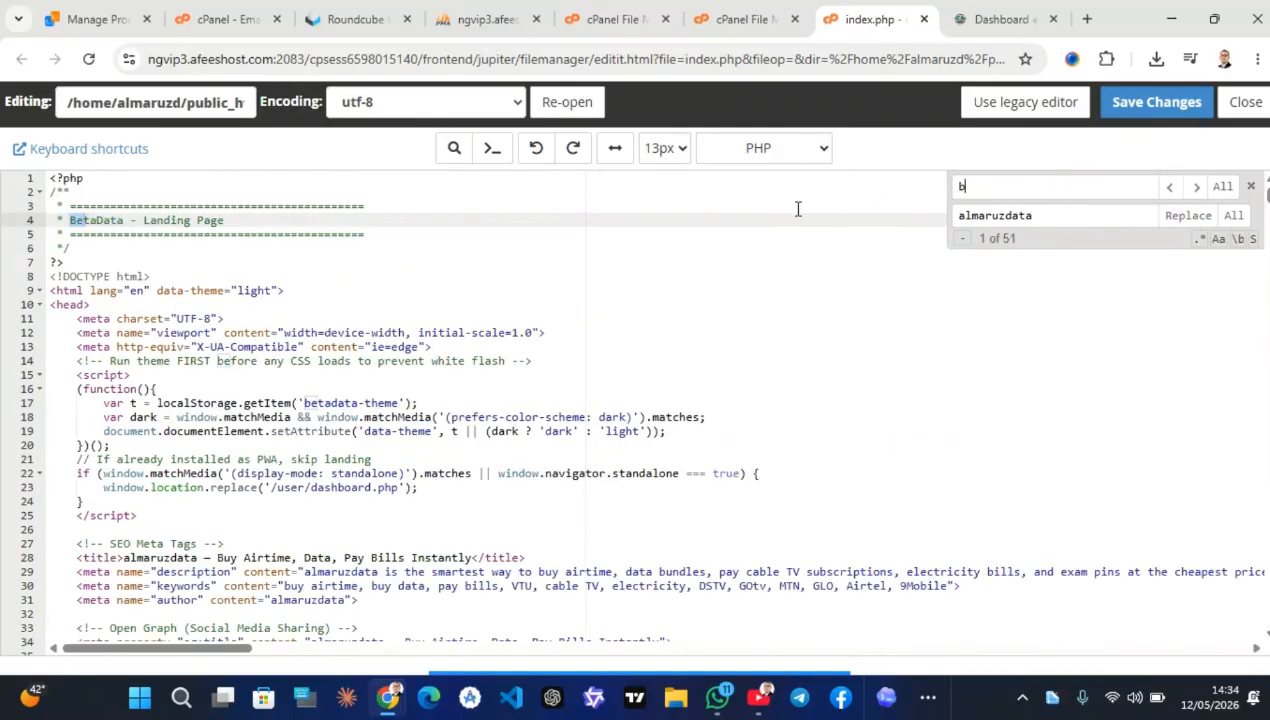
Search for 234, check the phone digits in the tel: and WhatsApp links, then save index.php
text(234)
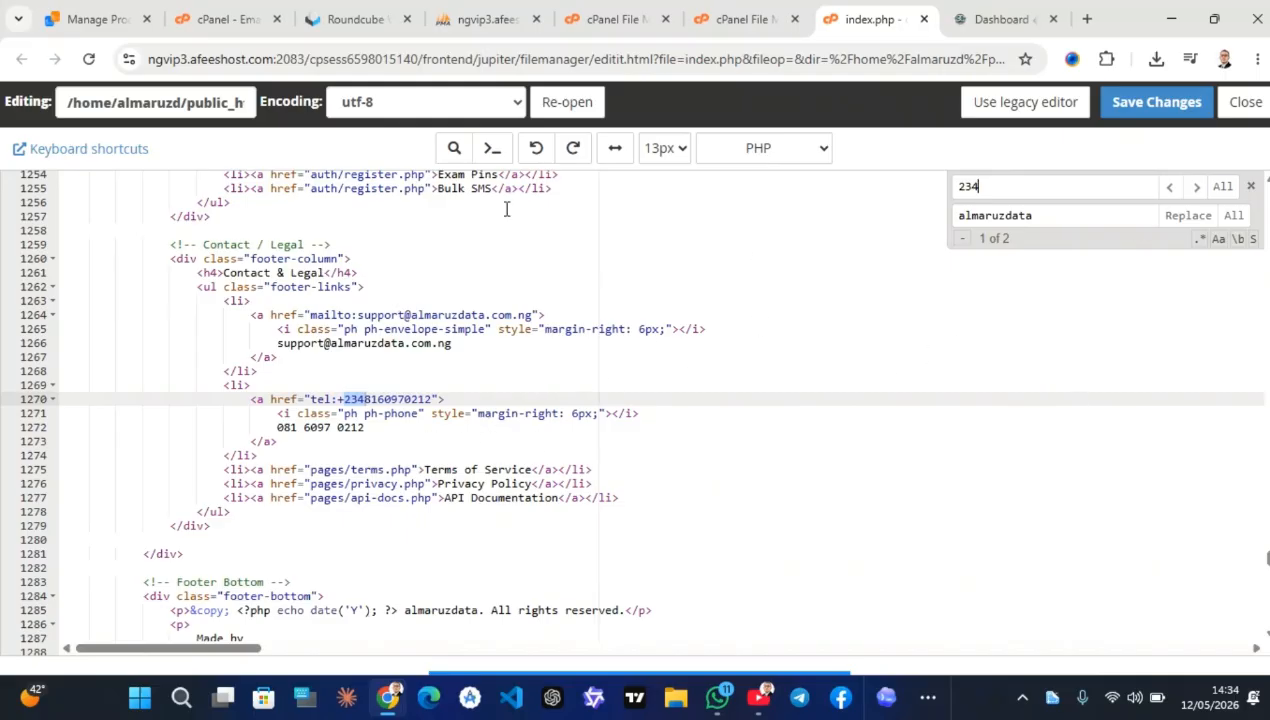
click(366, 399)
drag(364, 399, 432, 399)
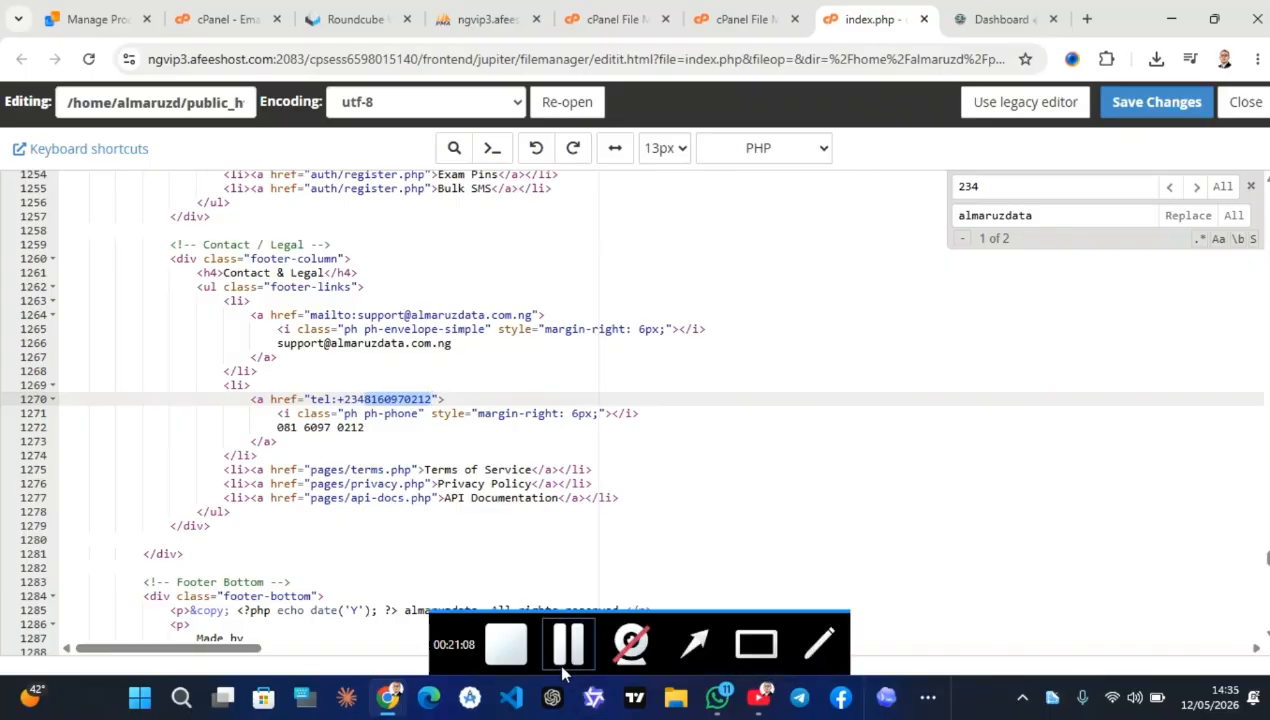
click(557, 650)
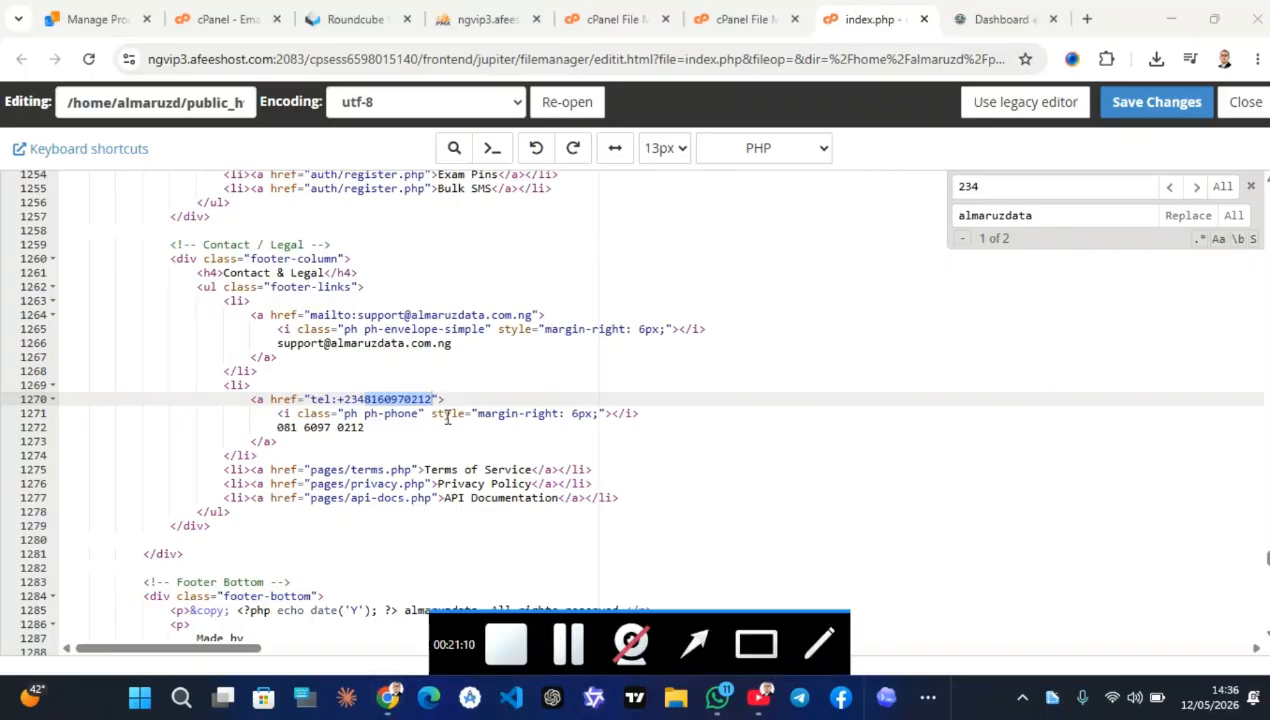
click(1197, 187)
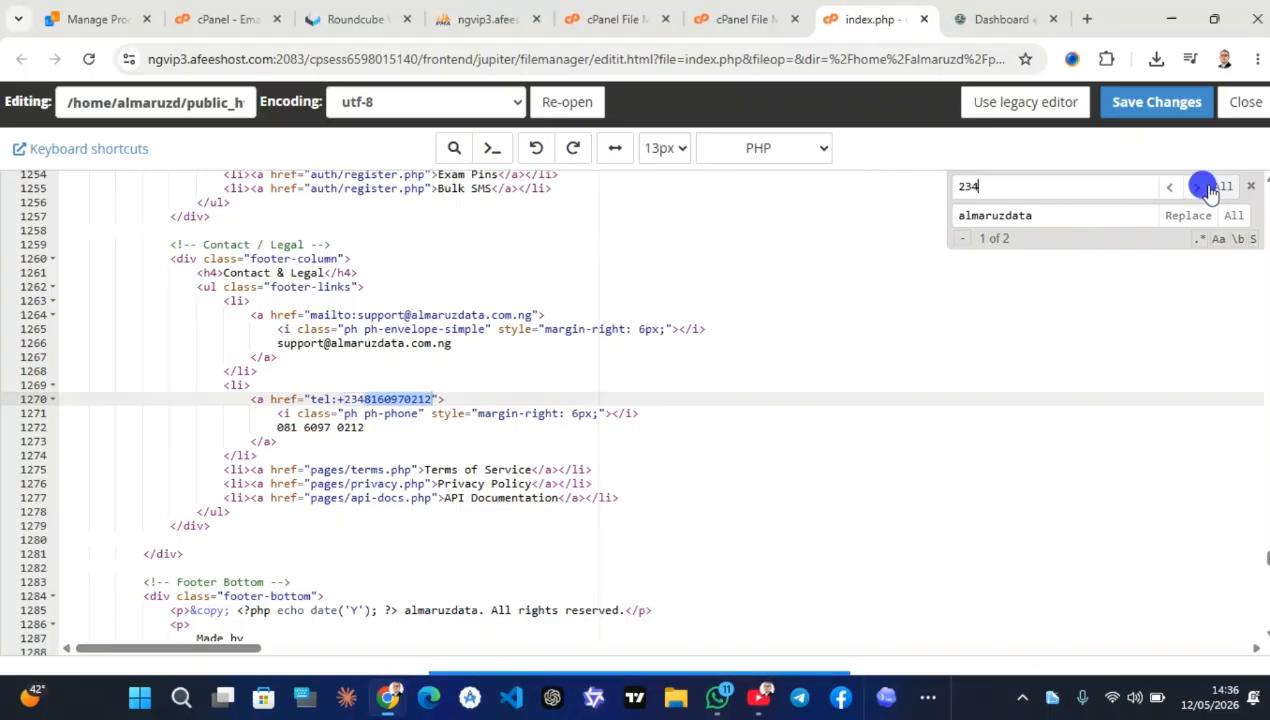
click(1200, 190)
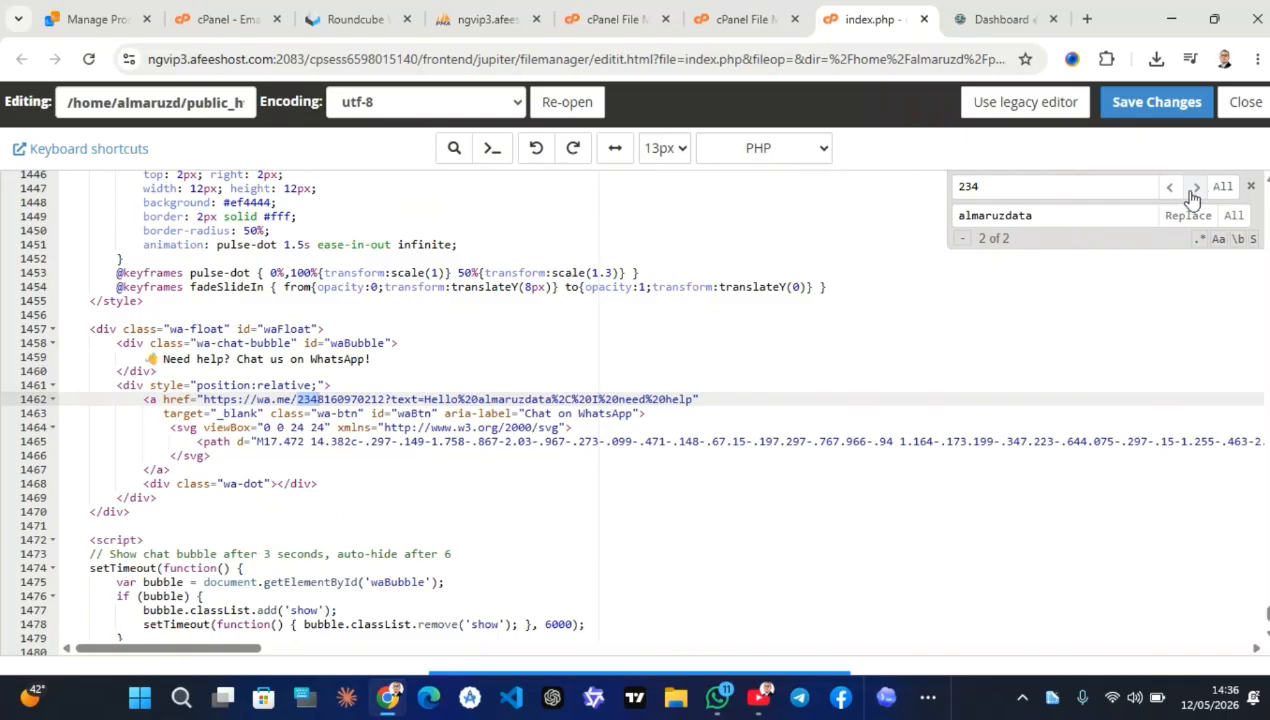
click(319, 399)
drag(318, 399, 384, 399)
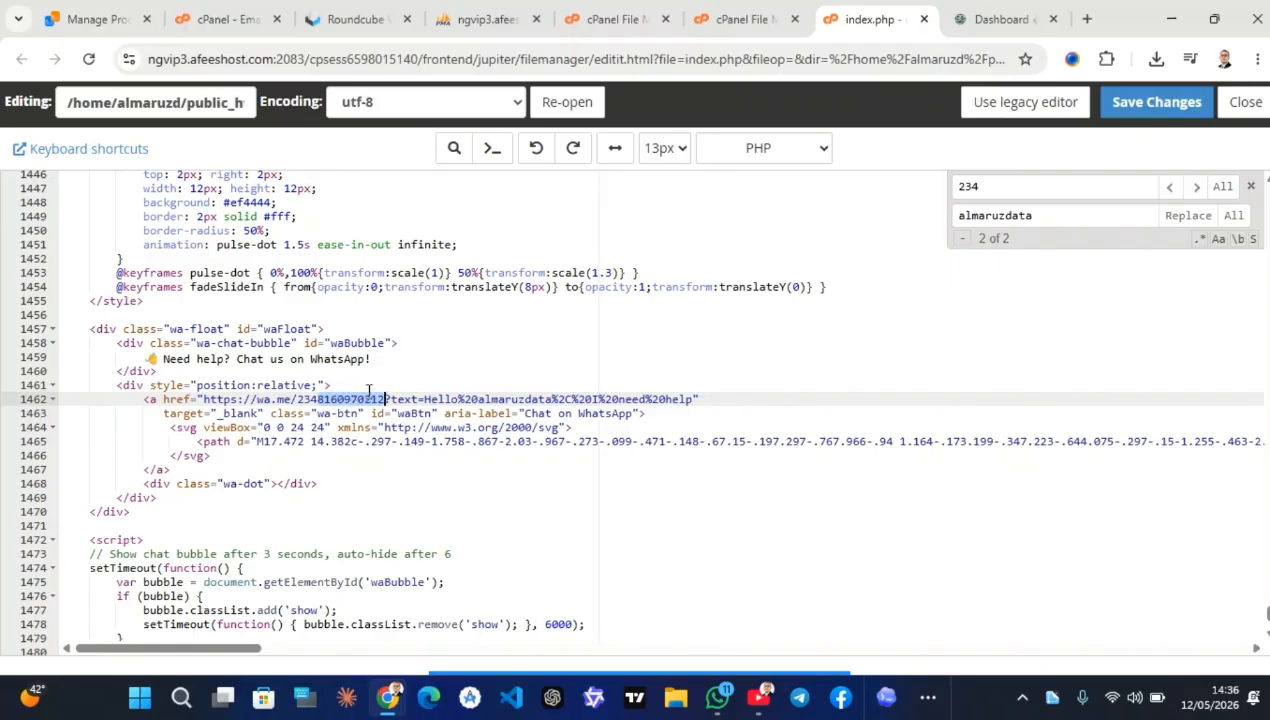
click(1183, 104)
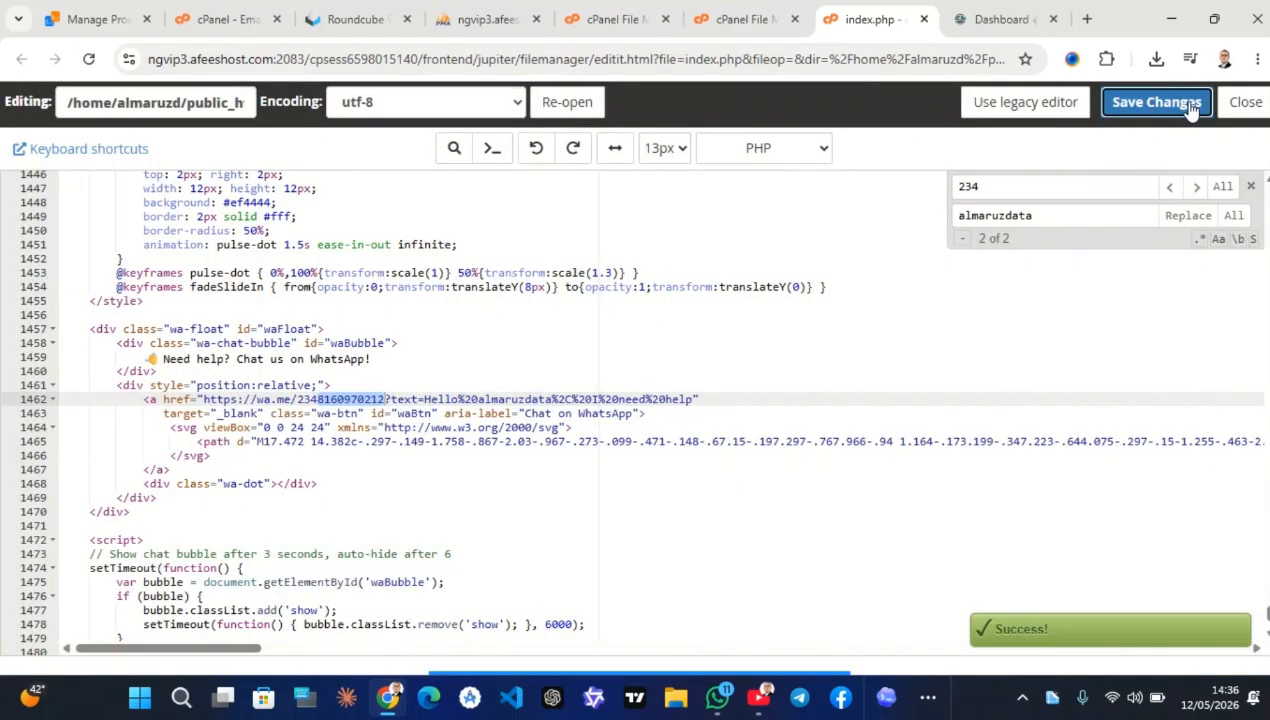
Close the editor, load almaruzdata.com.ng and scroll to the FAQ to confirm almaruzdata appears
click(1239, 104)
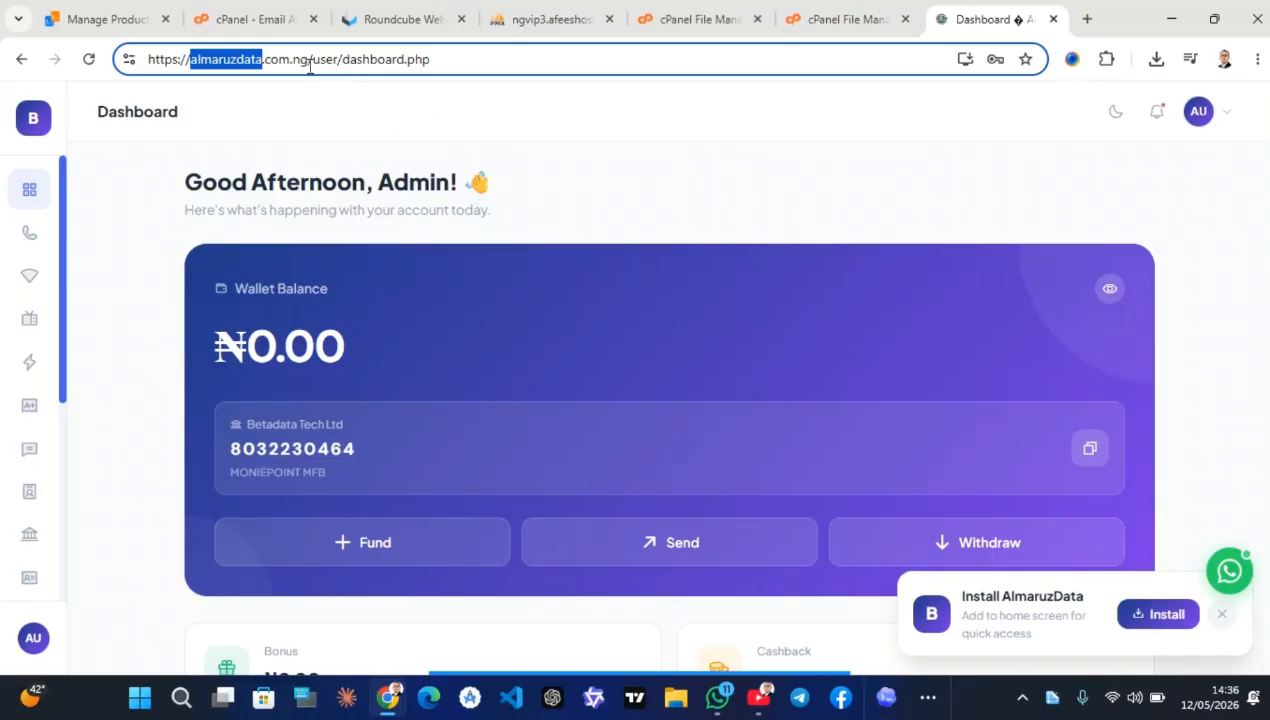
drag(310, 65, 539, 62)
key(BackSpace)
key(Return)
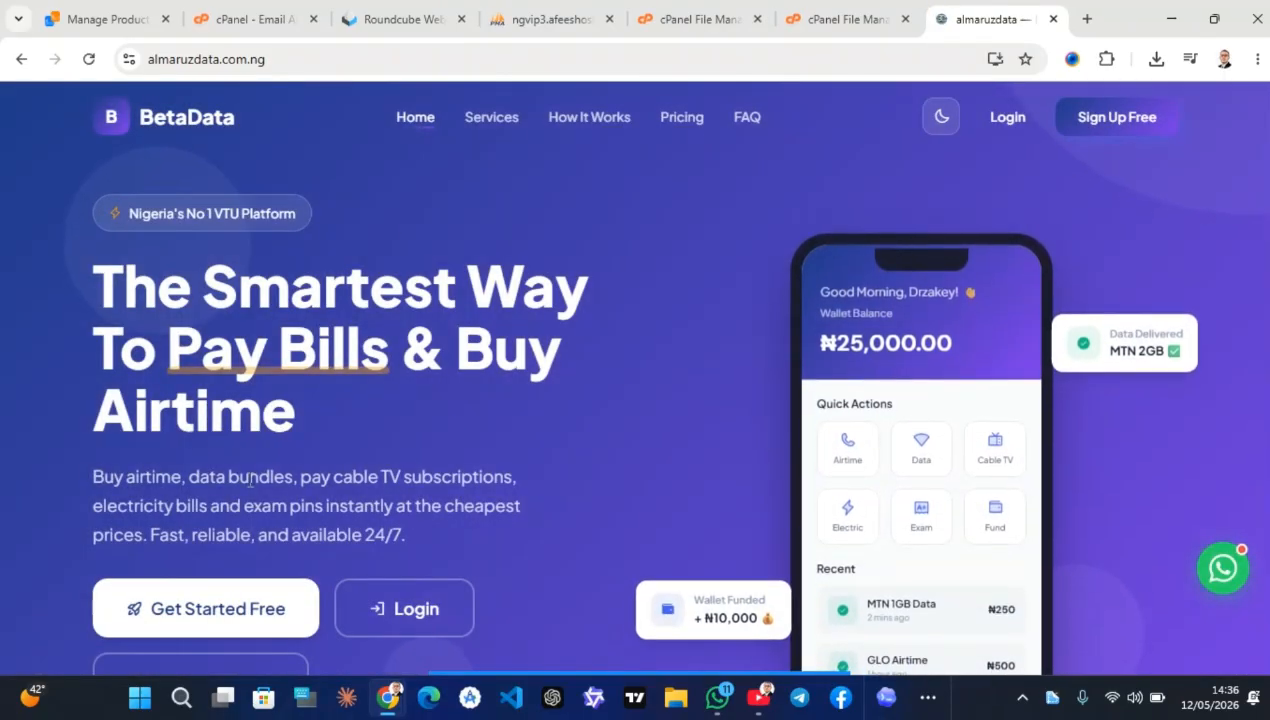
scroll(250, 489, down, 2)
scroll(250, 489, down, 15)
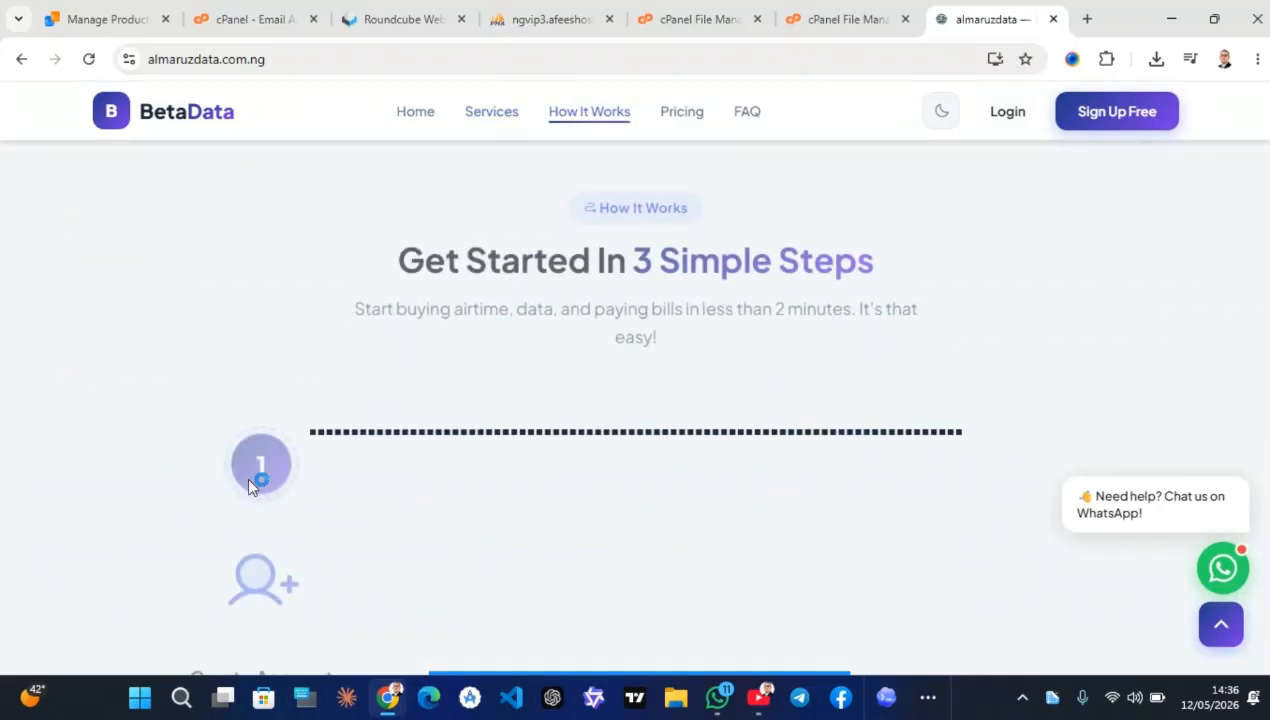
scroll(250, 487, down, 15)
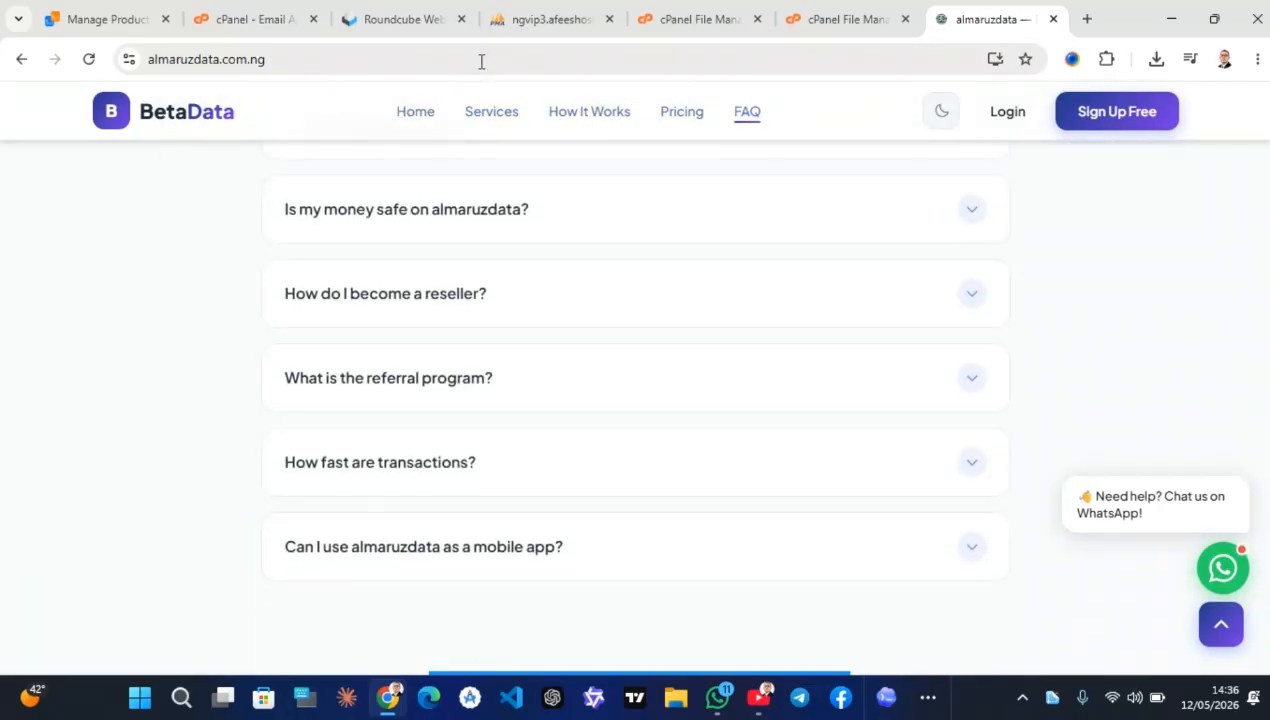
click(850, 19)
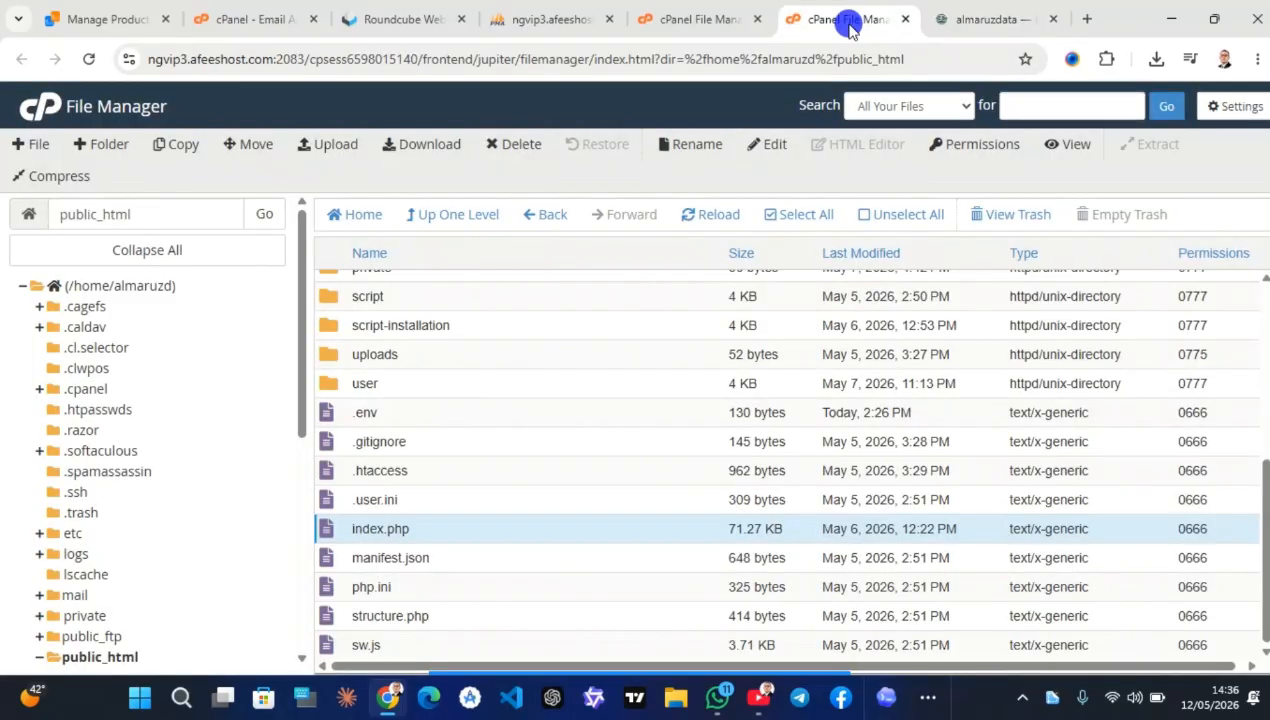
Open index.php in the code editor and search for >B<
right_click(508, 528)
click(550, 486)
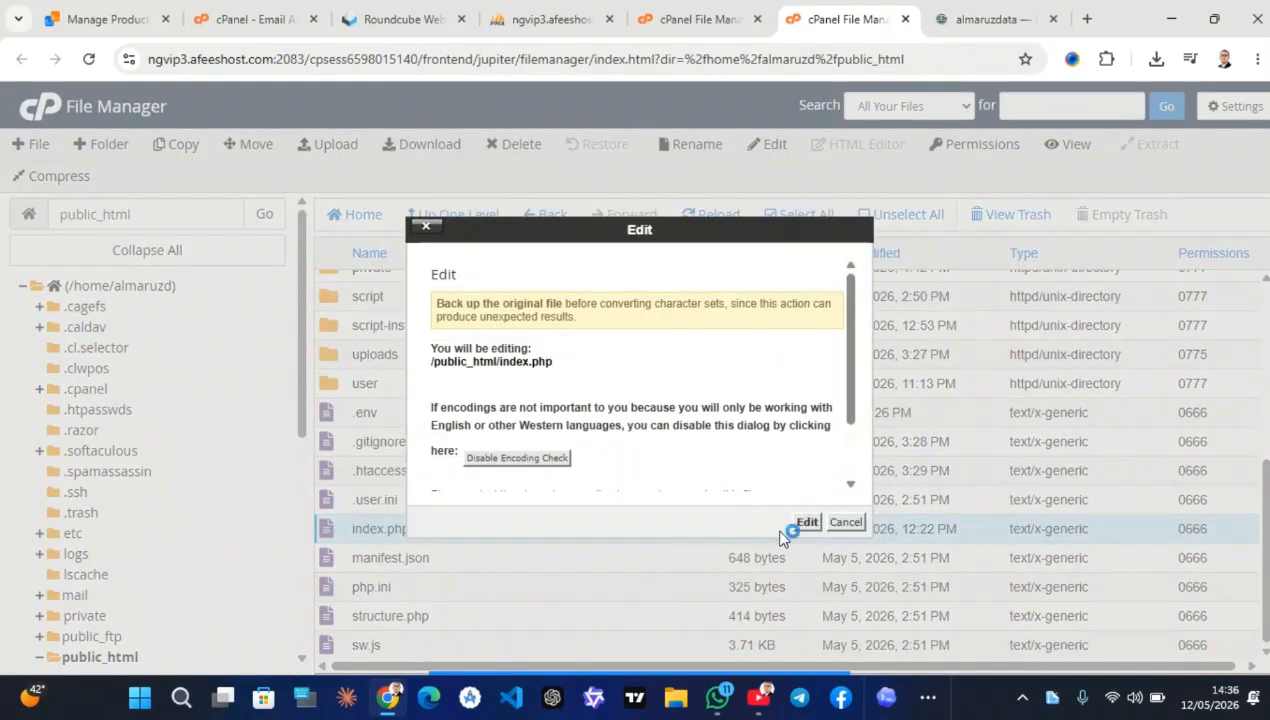
click(801, 522)
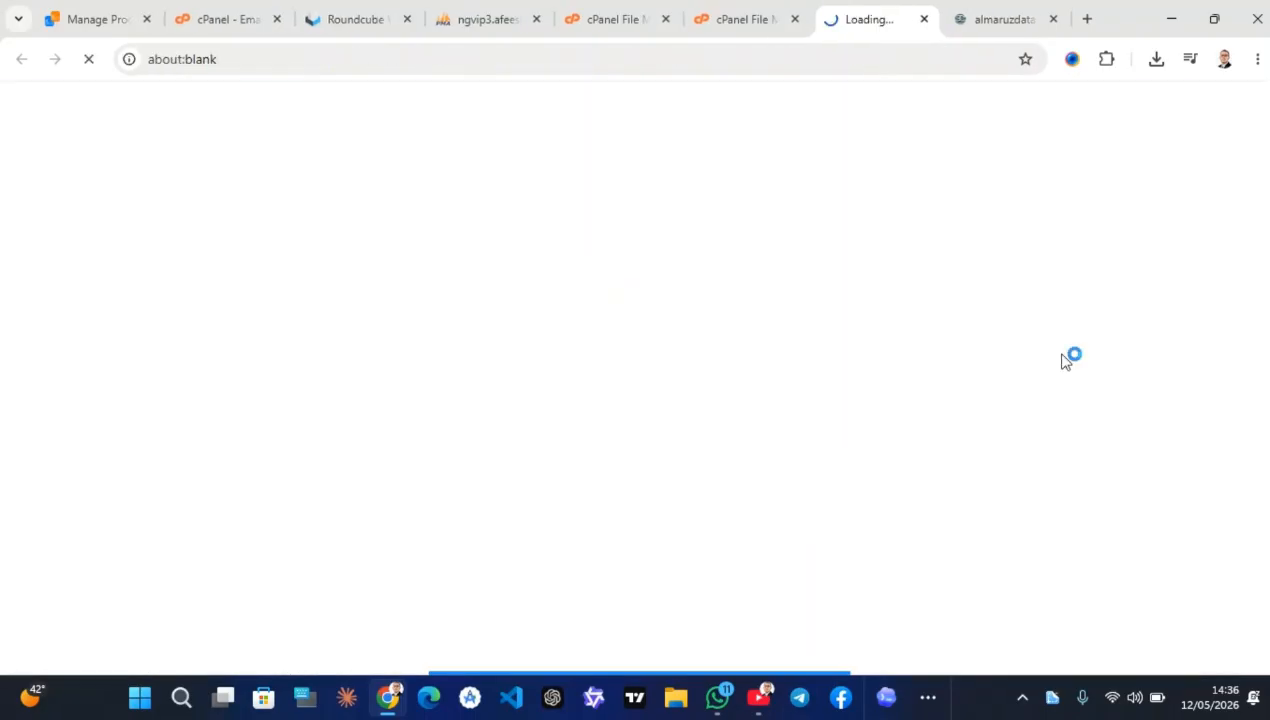
click(456, 148)
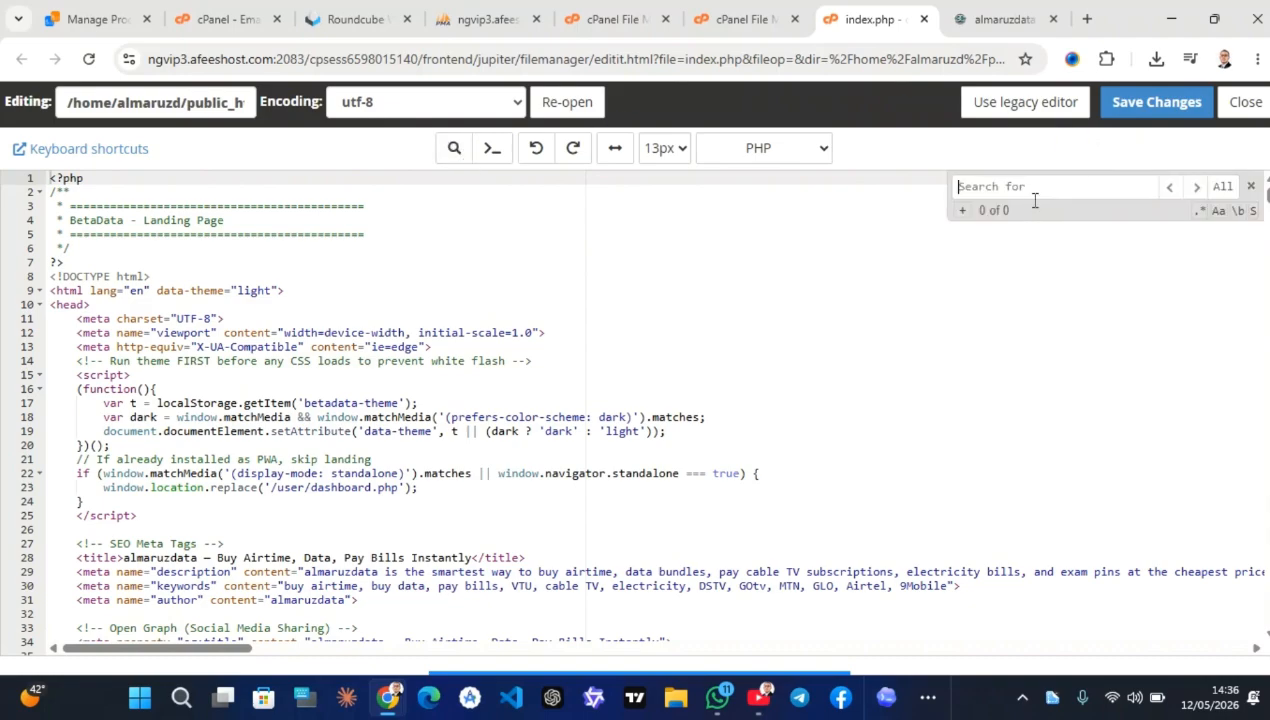
text(>)
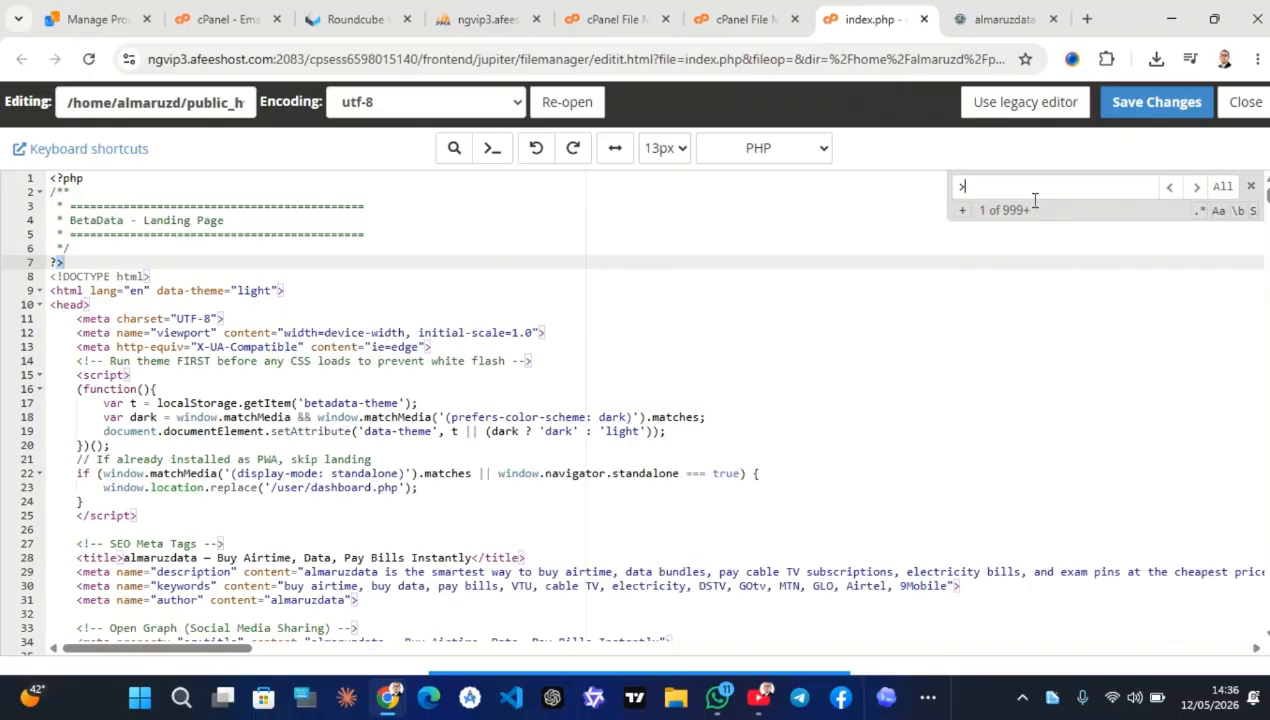
text(b)
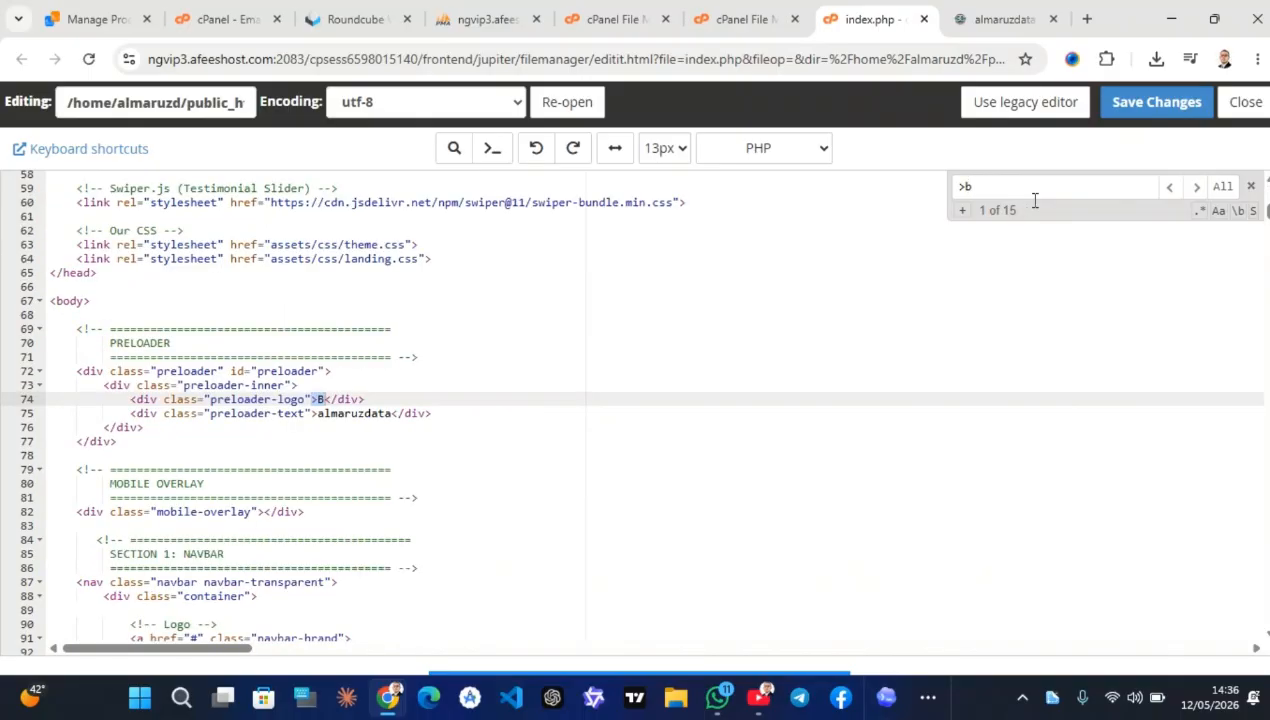
key(BackSpace)
text(b)
key(BackSpace)
text(B<)
Change the preloader logo letter B to A and capitalize almaruzdata on line 75
click(318, 399)
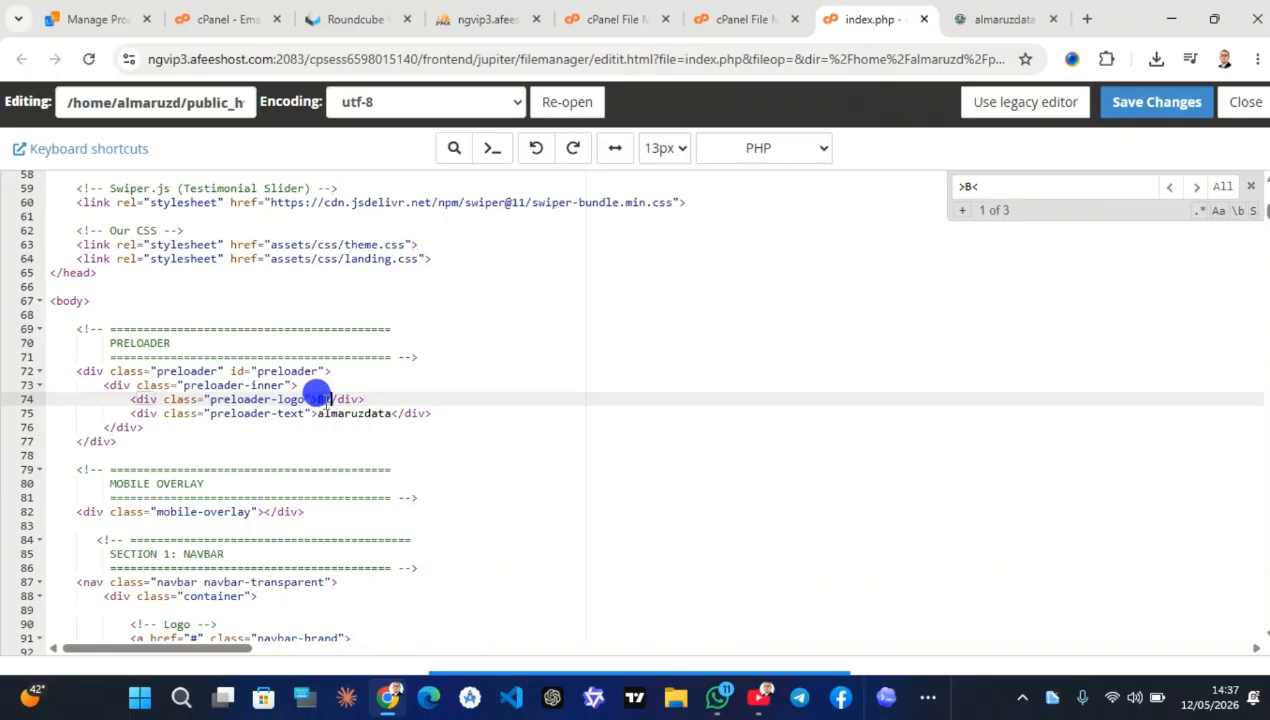
key(BackSpace)
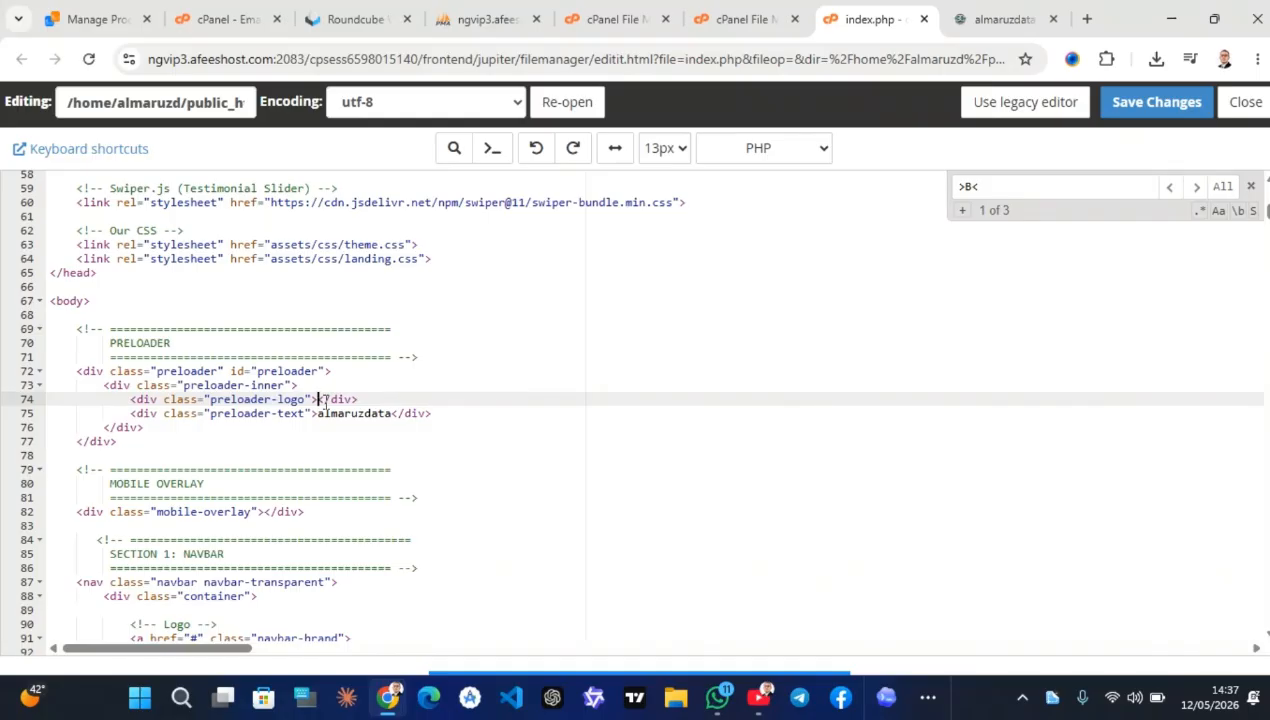
text(a)
key(BackSpace)
text(A)
click(322, 425)
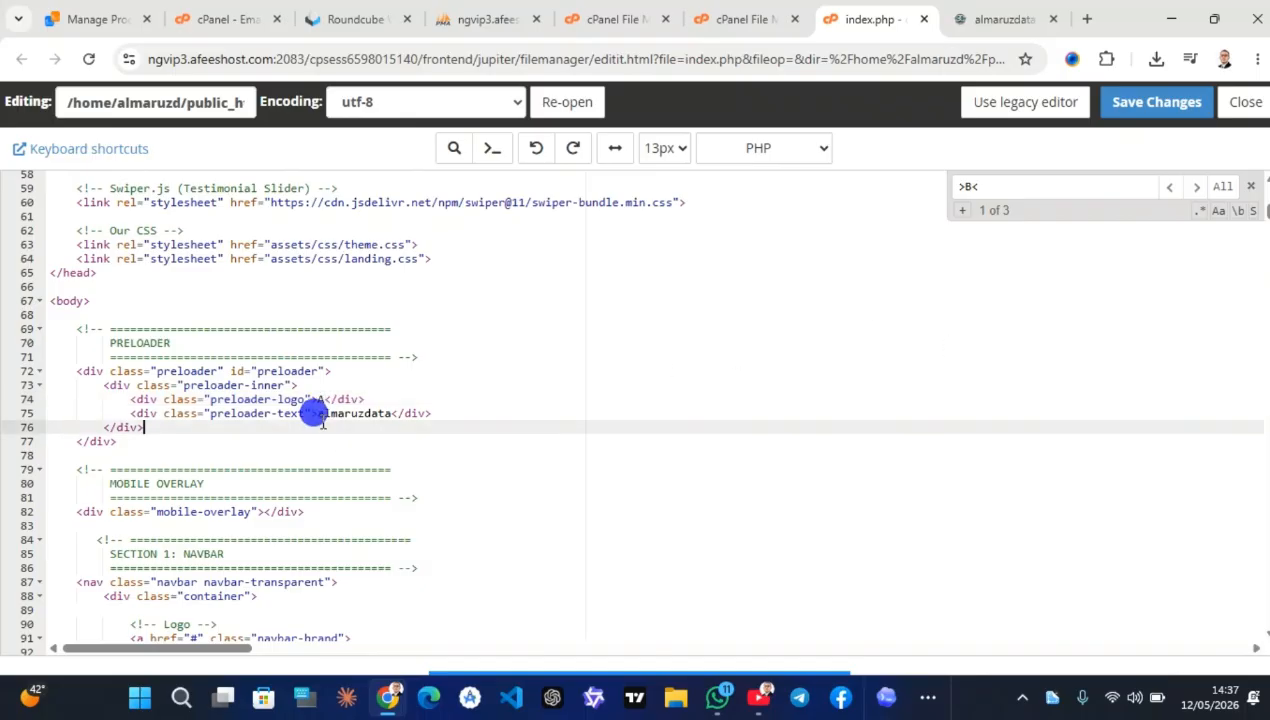
click(323, 414)
key(BackSpace)
text(A)
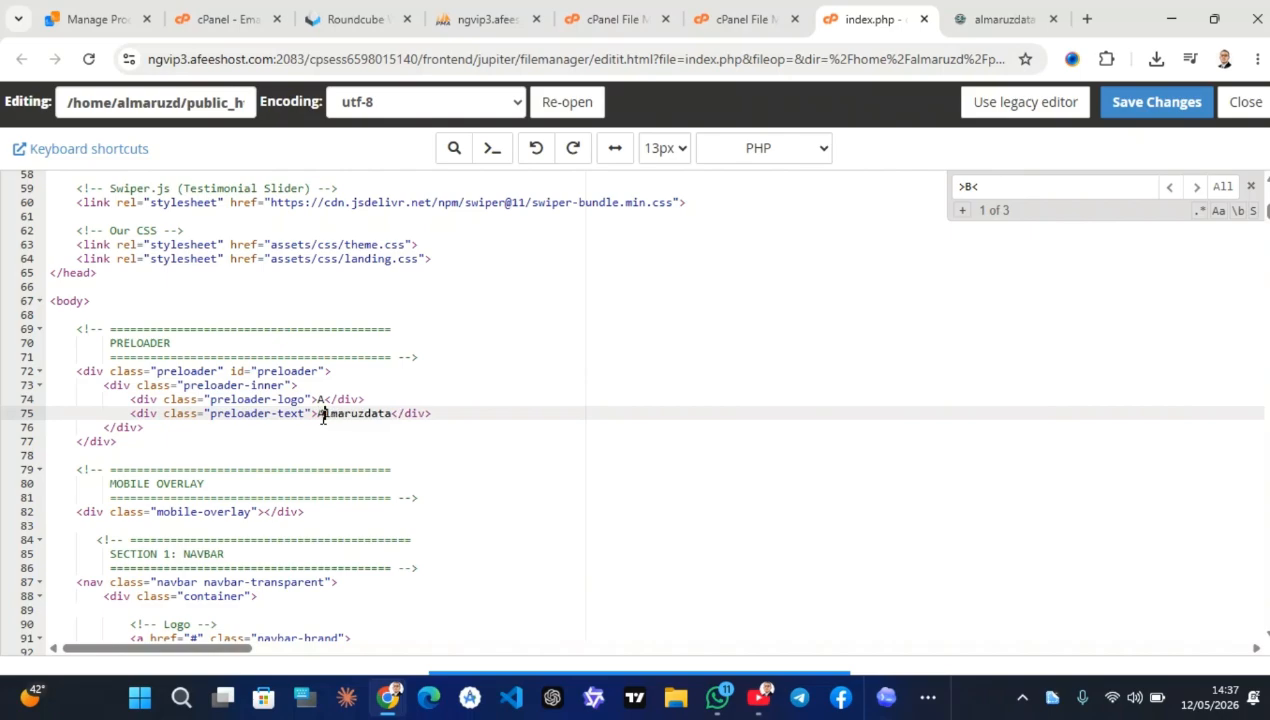
Change the navbar logo letter B to A and replace Beta with Almaruz on line 93
click(1196, 187)
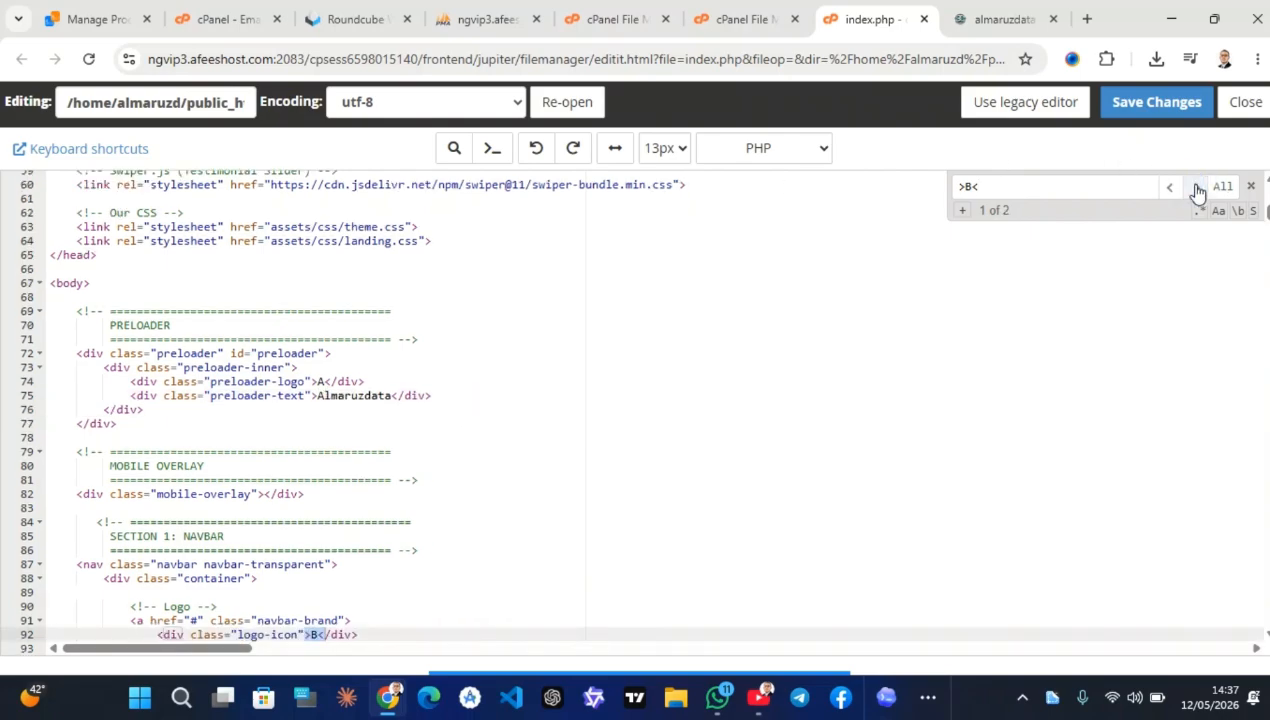
scroll(714, 360, down, 3)
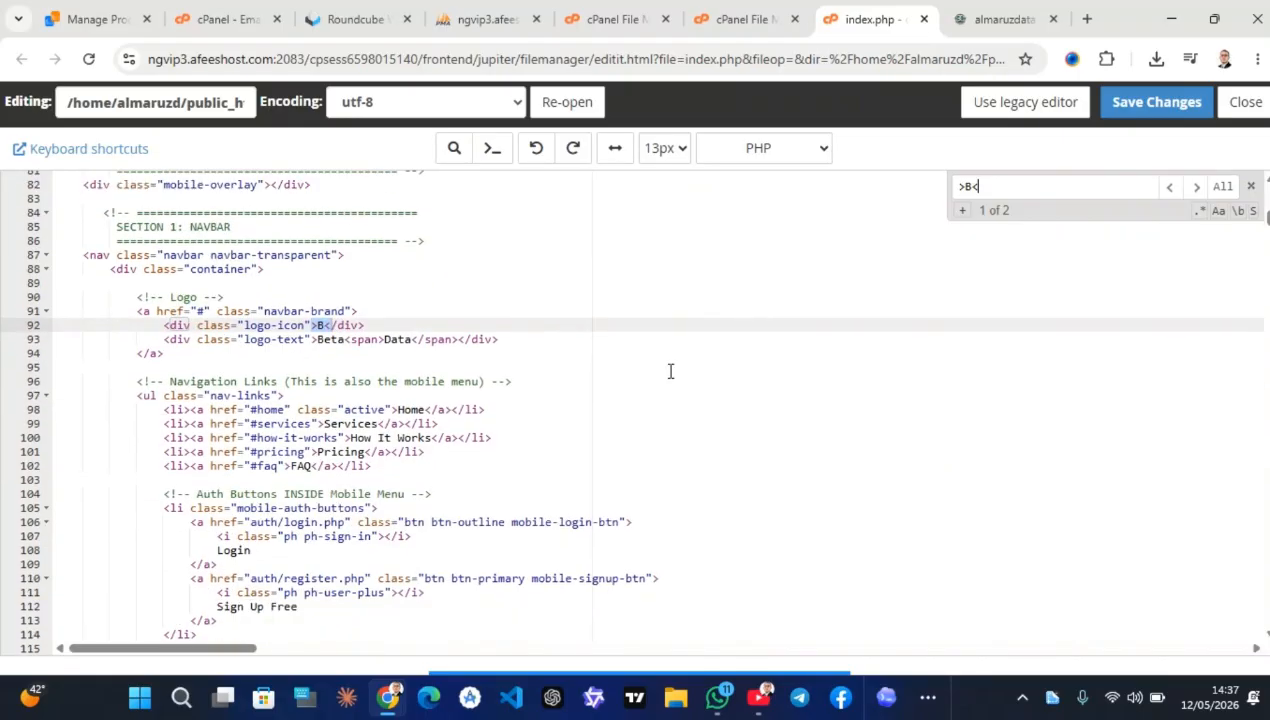
click(324, 327)
key(BackSpace)
text(A)
click(318, 345)
click(337, 343)
click(343, 342)
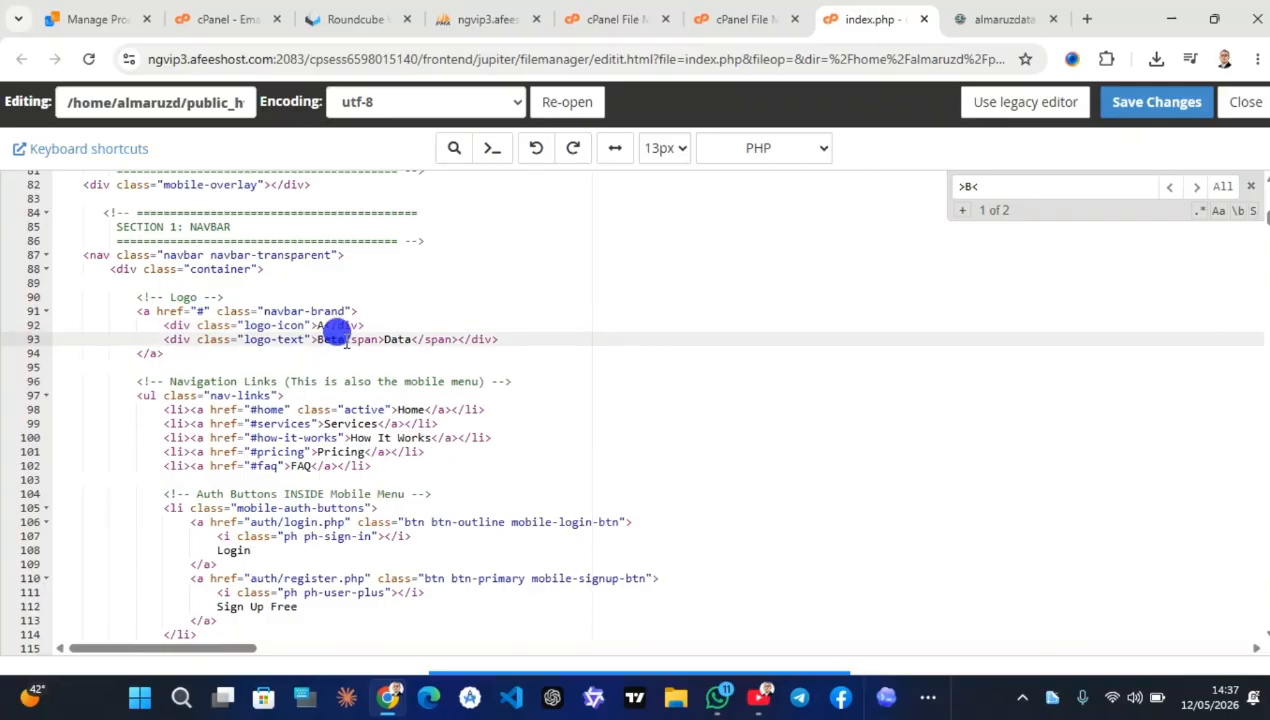
key(BackSpace)
key(BackSpace)
key(BackSpace)
key(BackSpace)
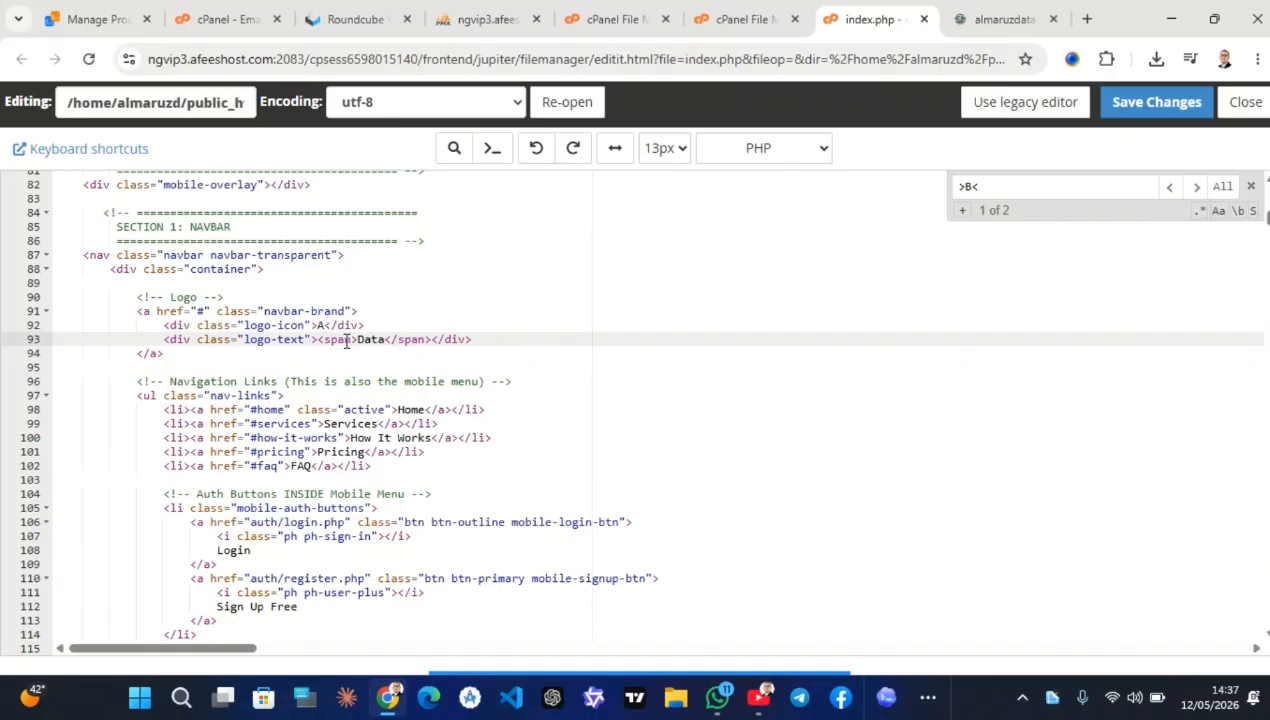
text(Almaruz)
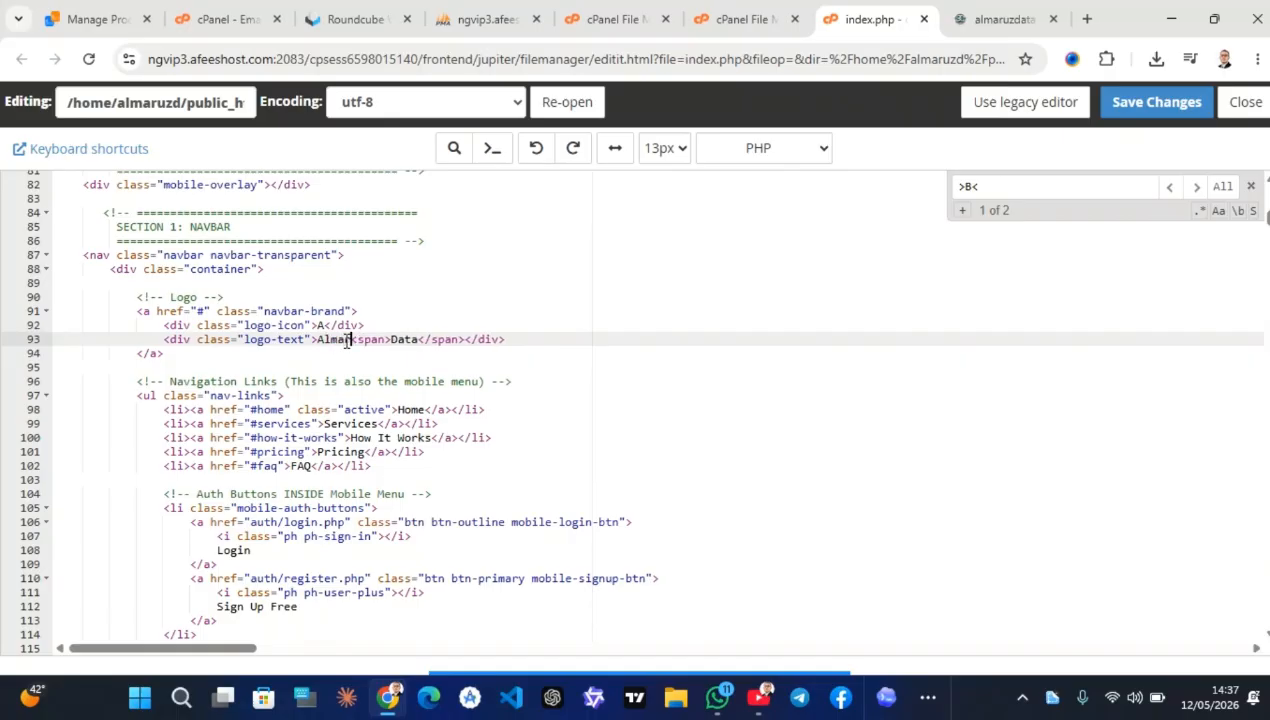
click(405, 339)
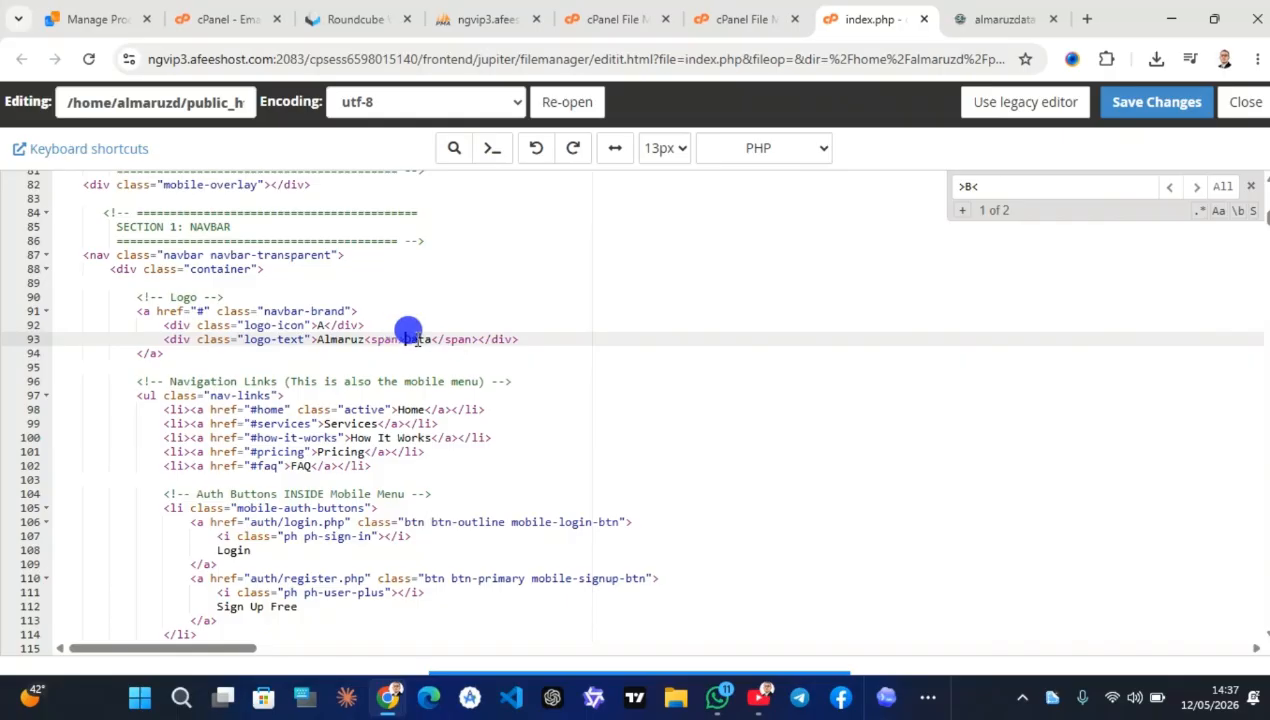
Change the footer logo letter B to A, confirm no B matches remain, and save index.php
click(1194, 187)
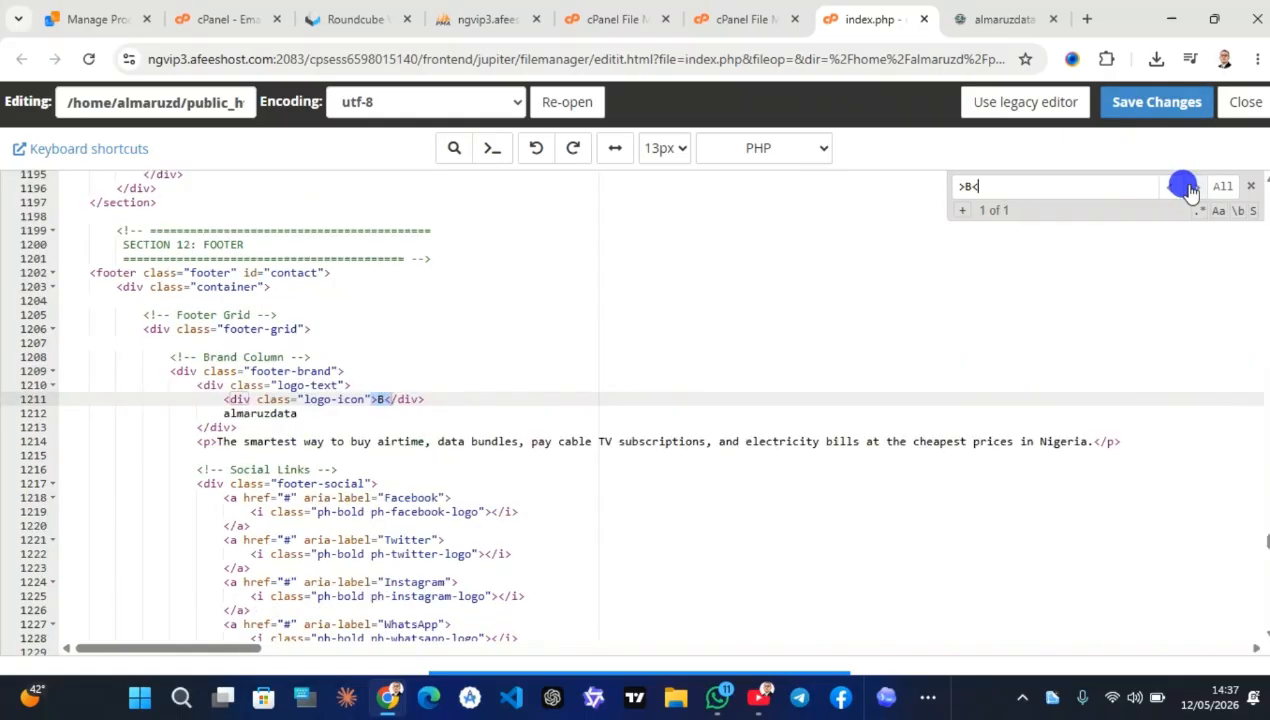
click(385, 401)
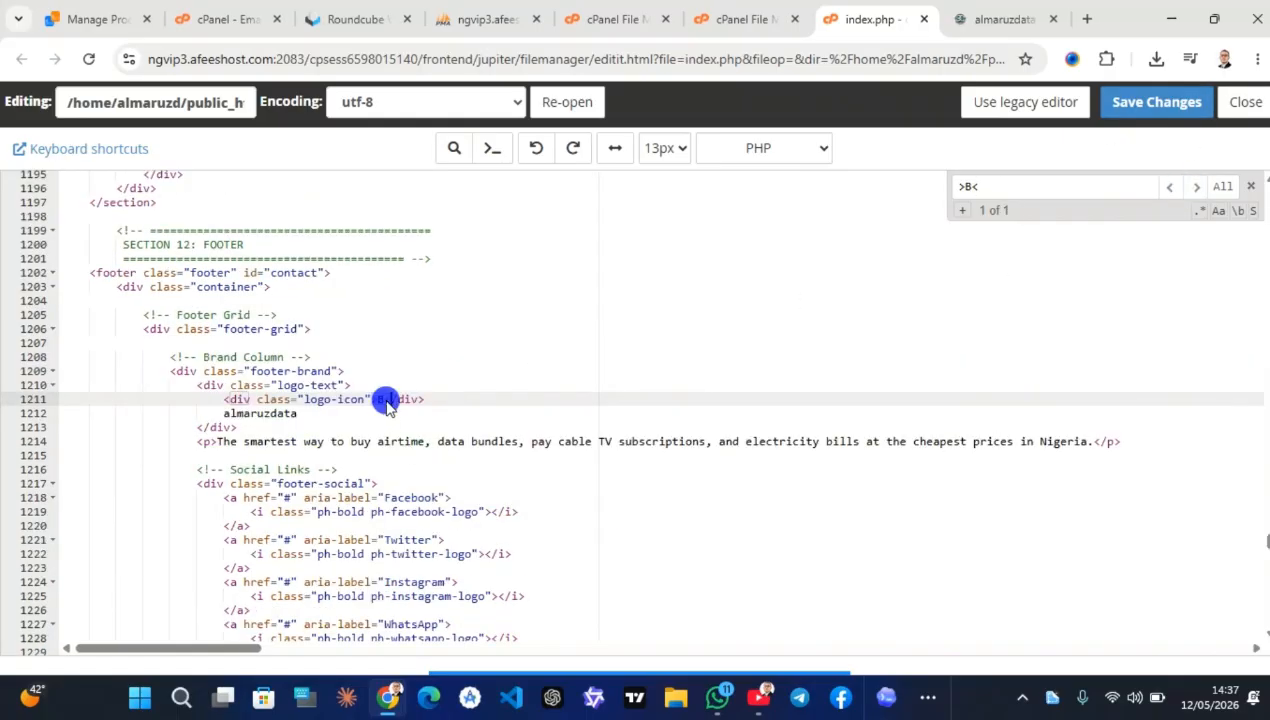
key(BackSpace)
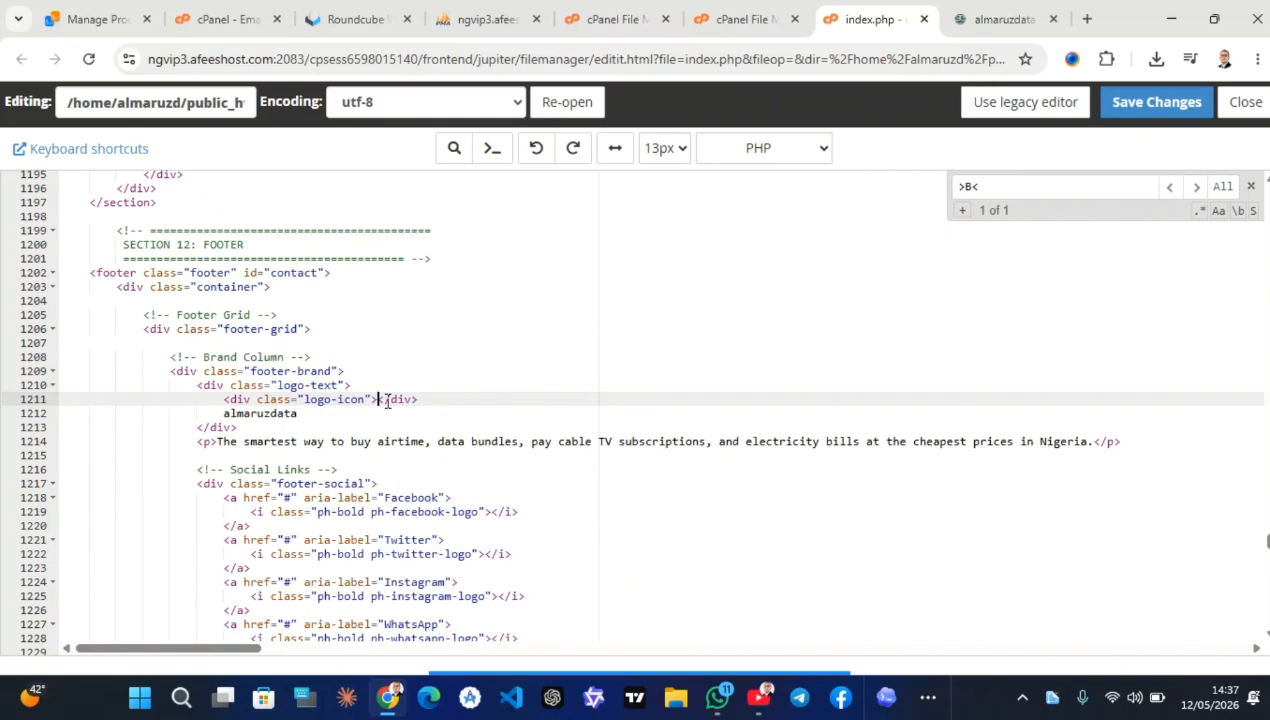
text(a)
key(BackSpace)
text(A)
click(1196, 188)
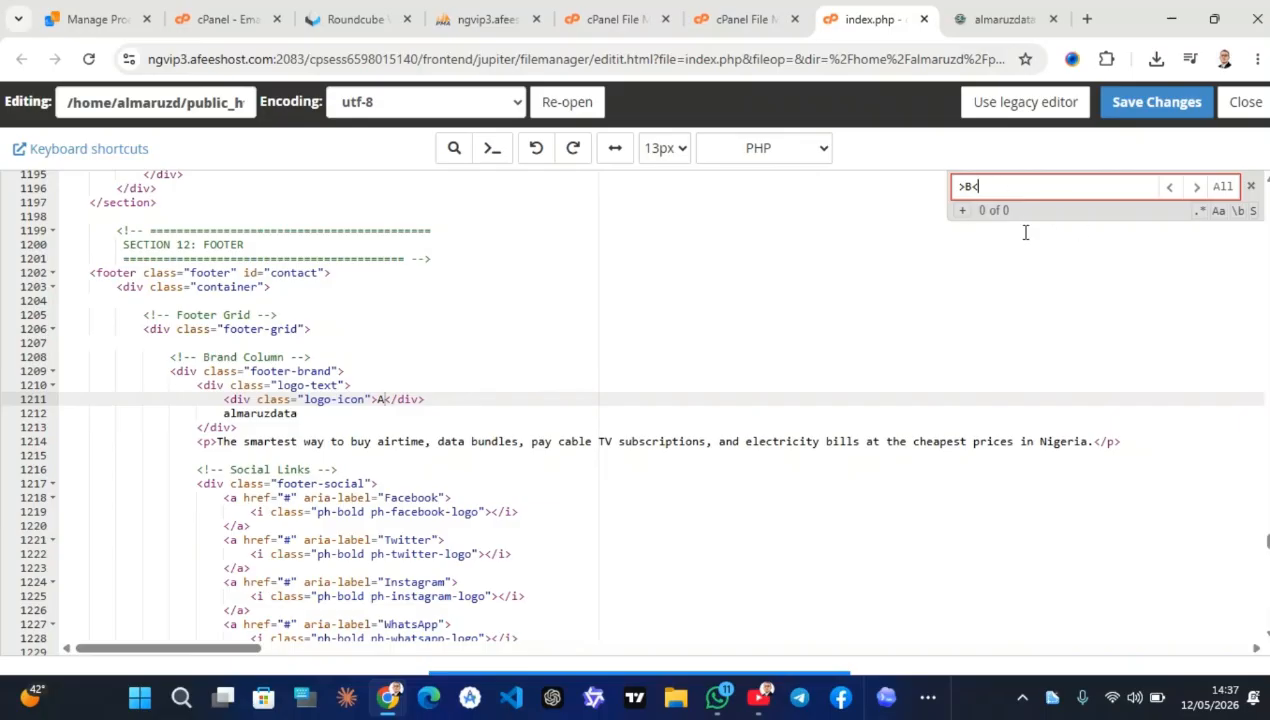
click(1142, 109)
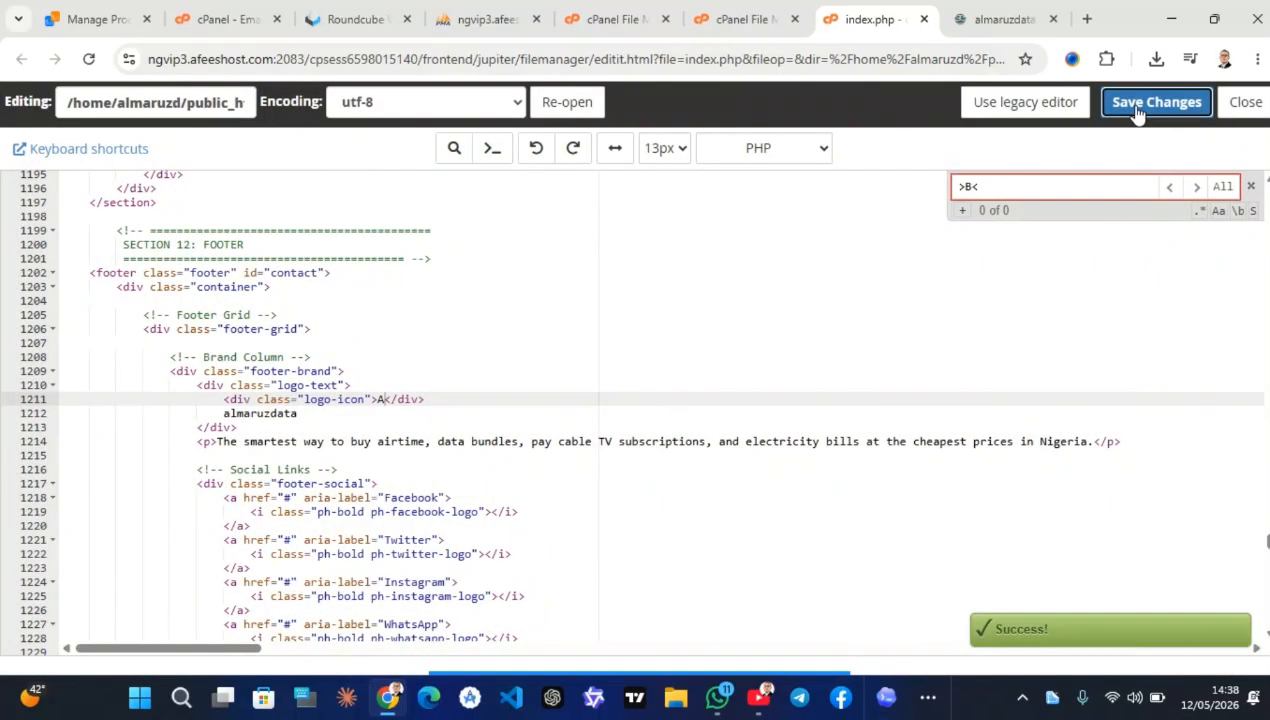
click(1000, 19)
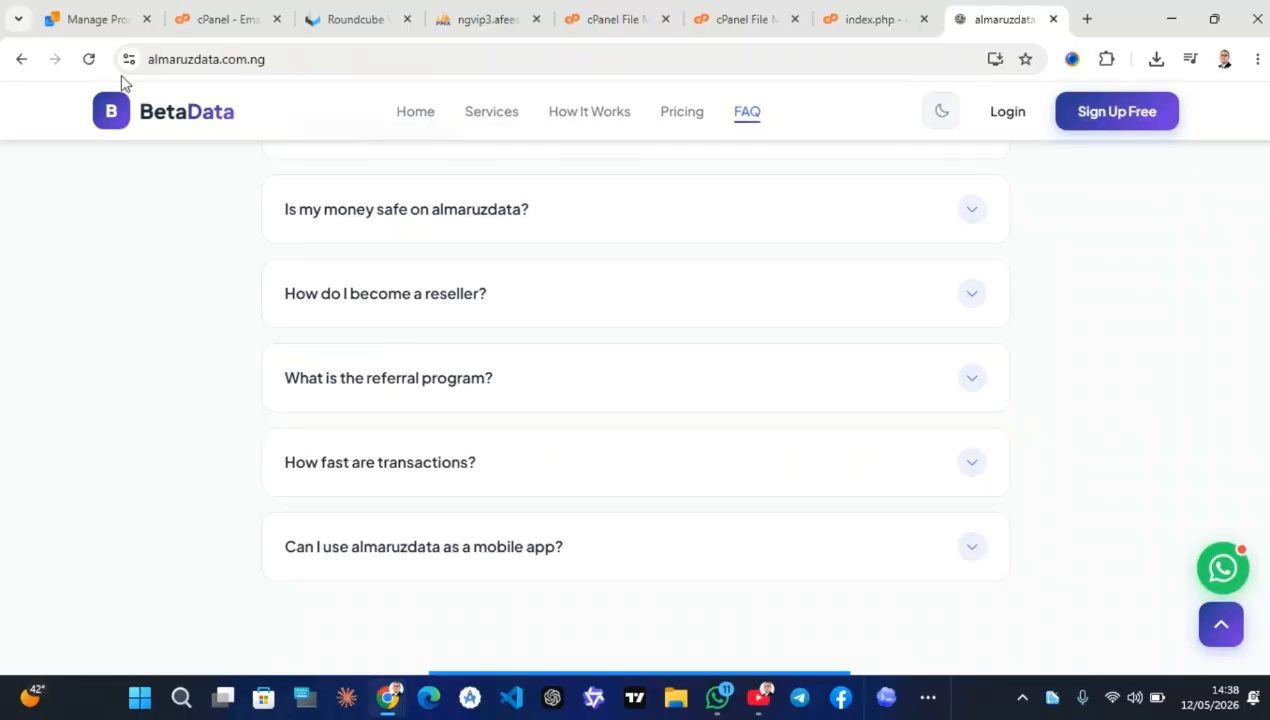
Reload the almaruzdata site and scroll through to check the A logo and AlmaruzData name
click(92, 60)
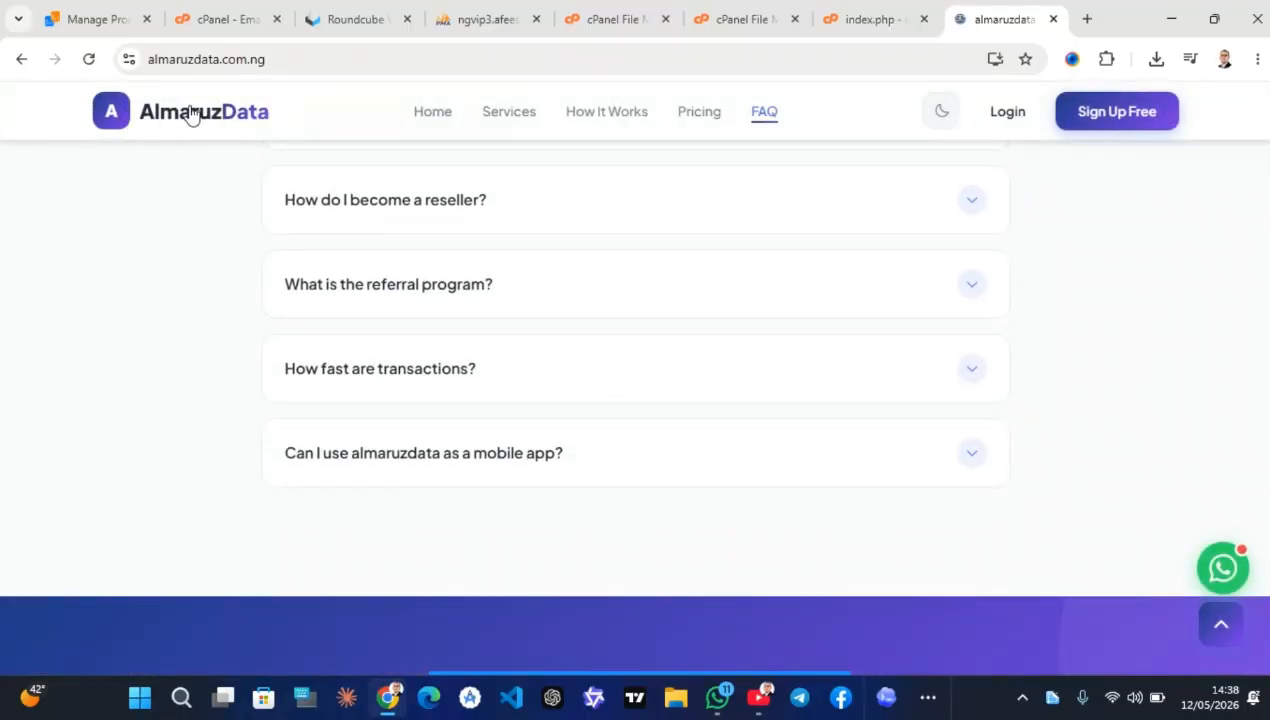
scroll(235, 247, down, 7)
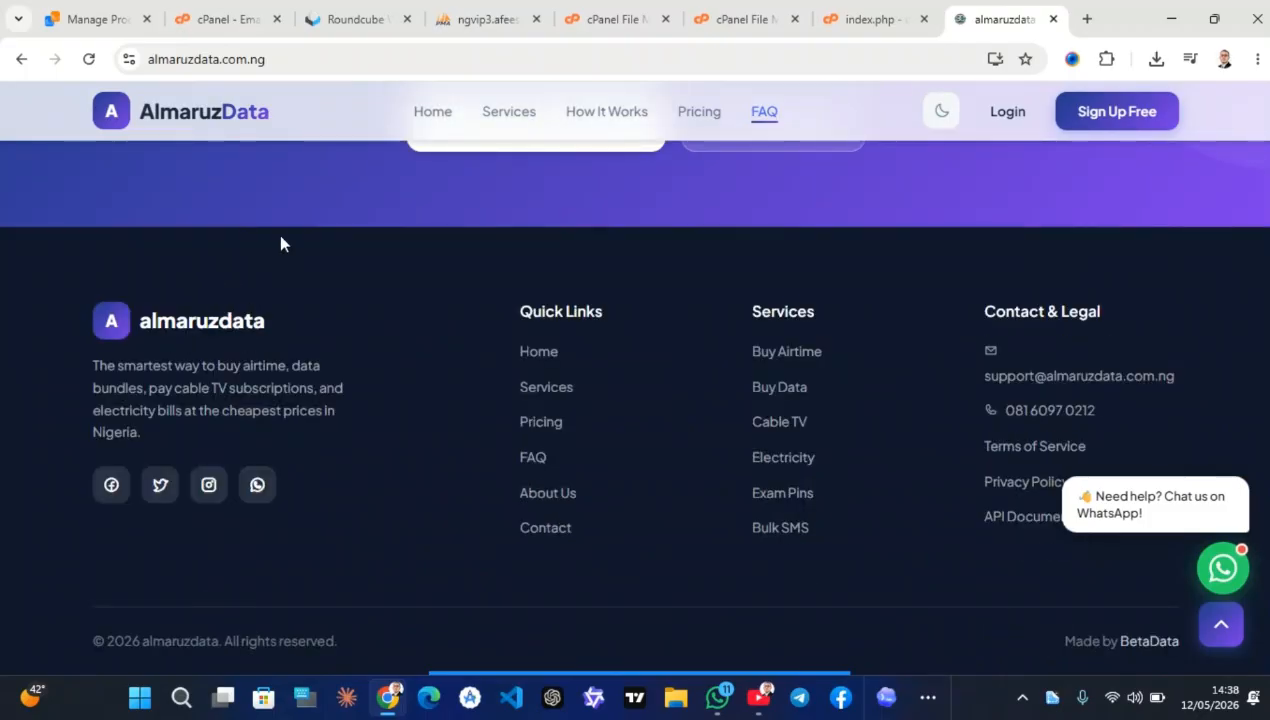
scroll(280, 243, up, 12)
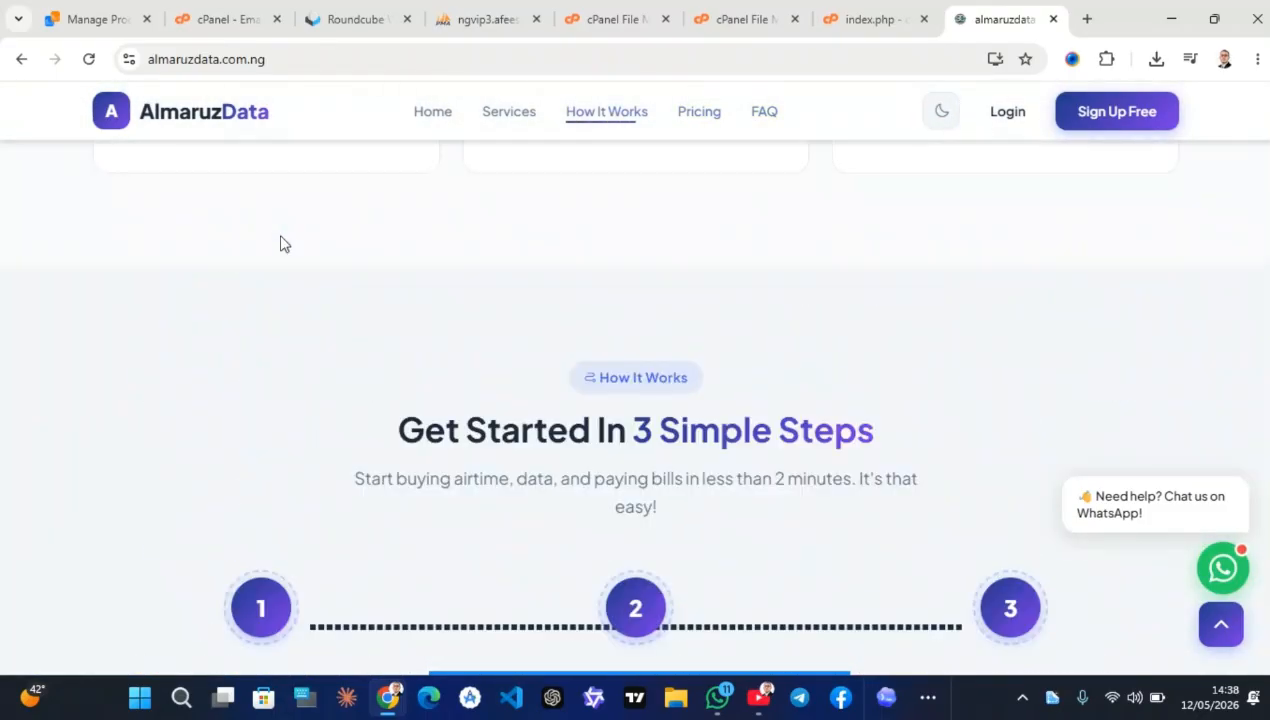
scroll(280, 243, up, 6)
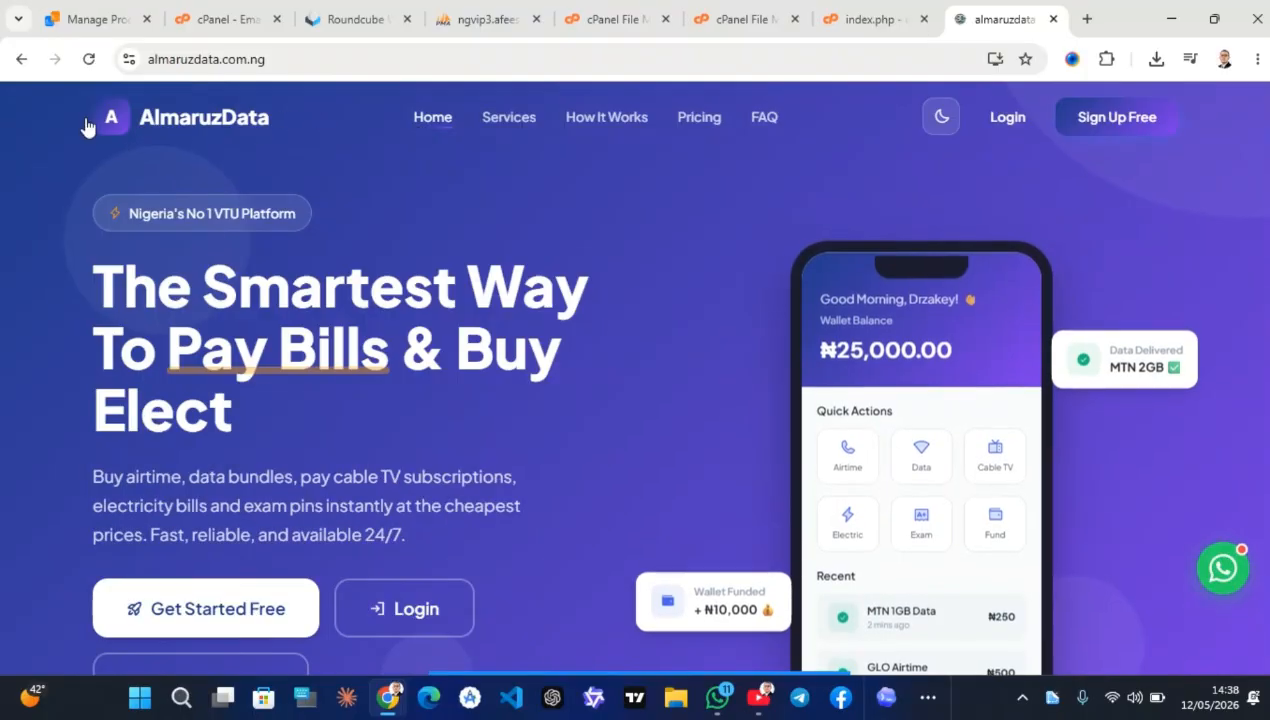
scroll(242, 242, down, 5)
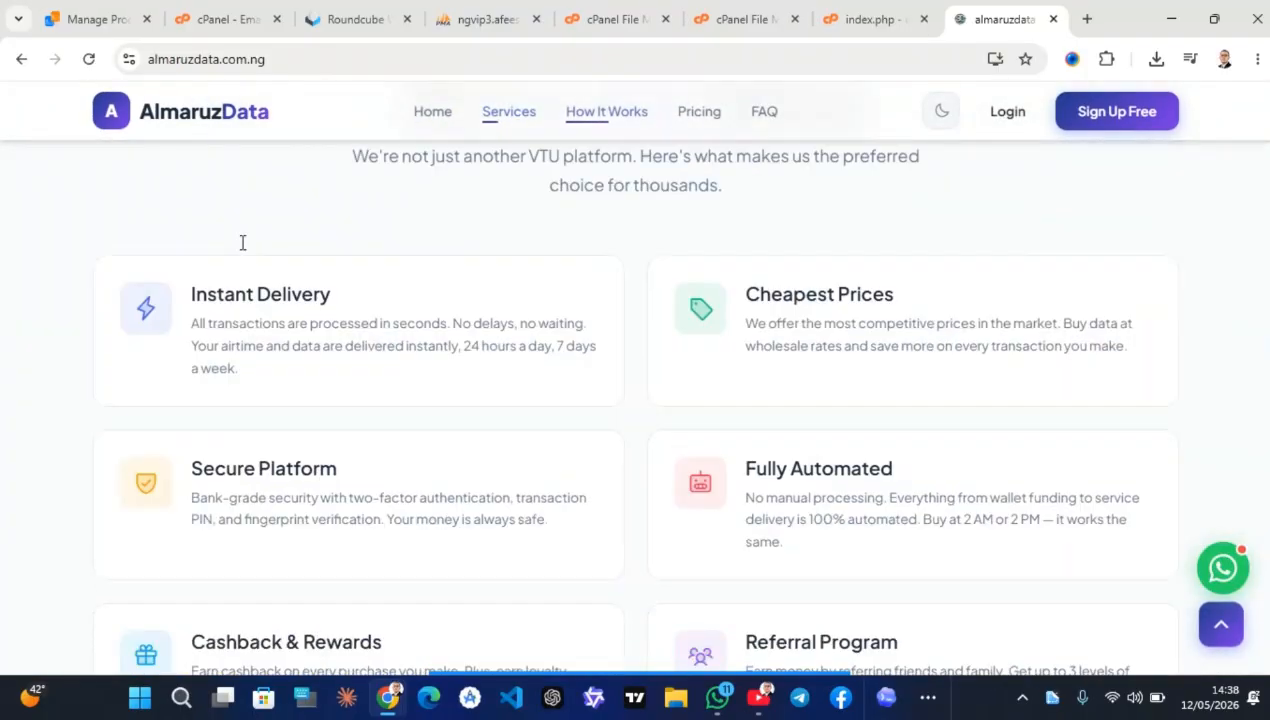
scroll(242, 242, down, 12)
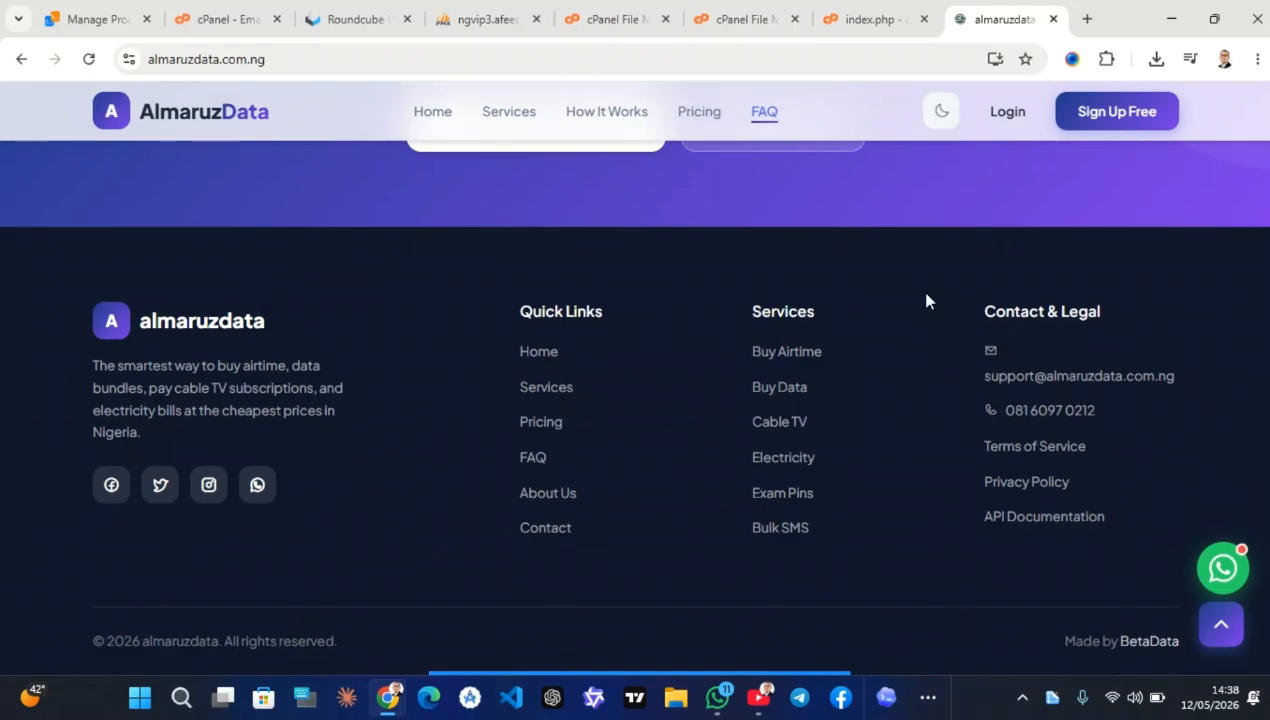
mouse_move(853, 13)
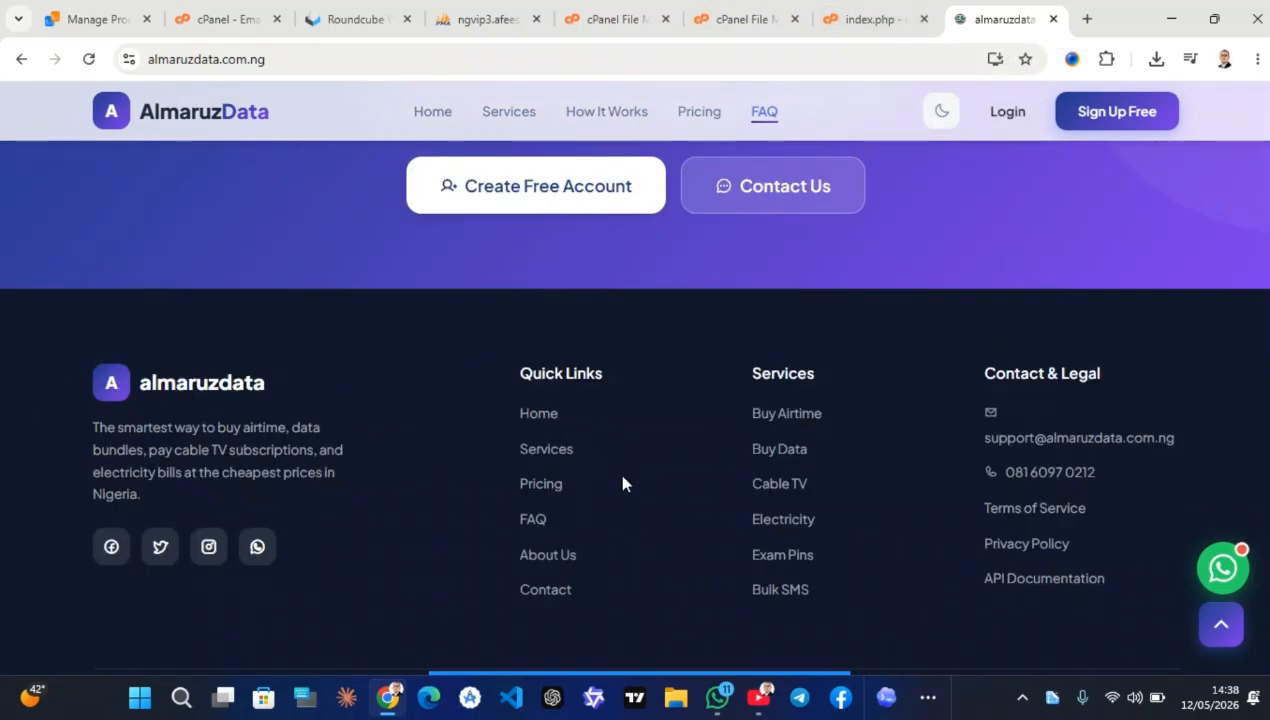
scroll(624, 476, up, 5)
Open the login page and sign in to the admin area with the Windows PIN
click(1007, 121)
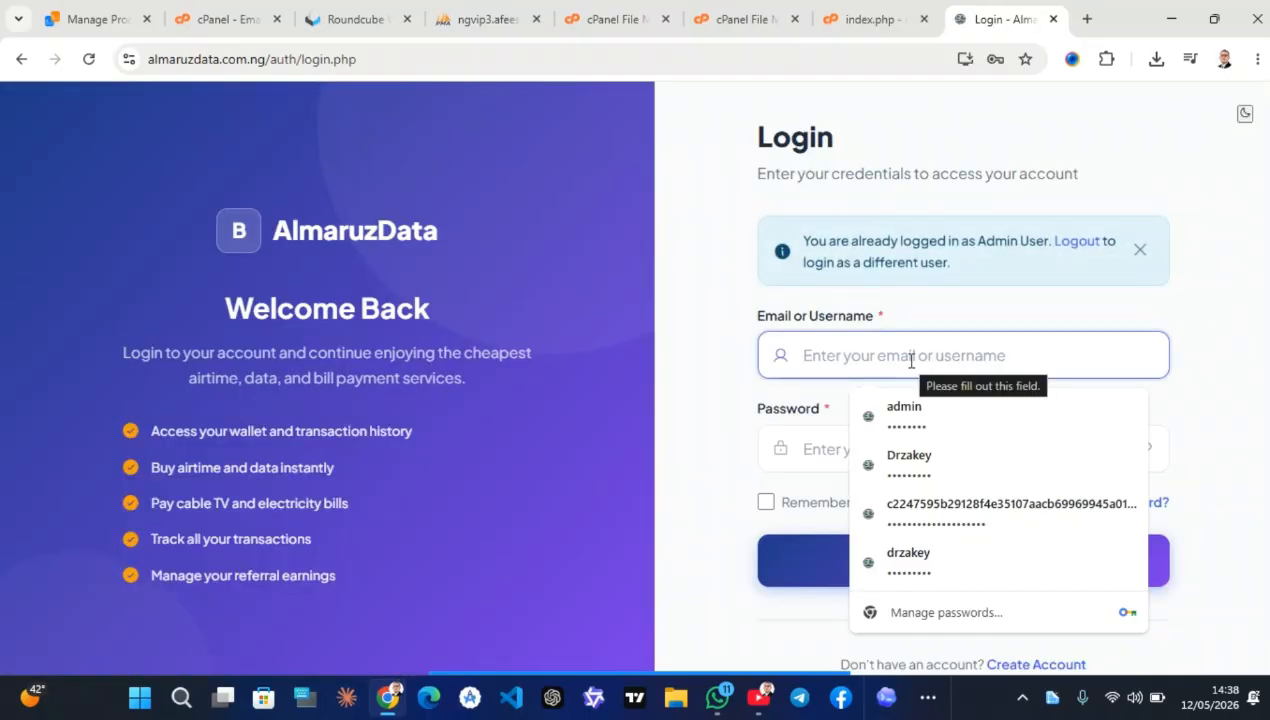
click(958, 414)
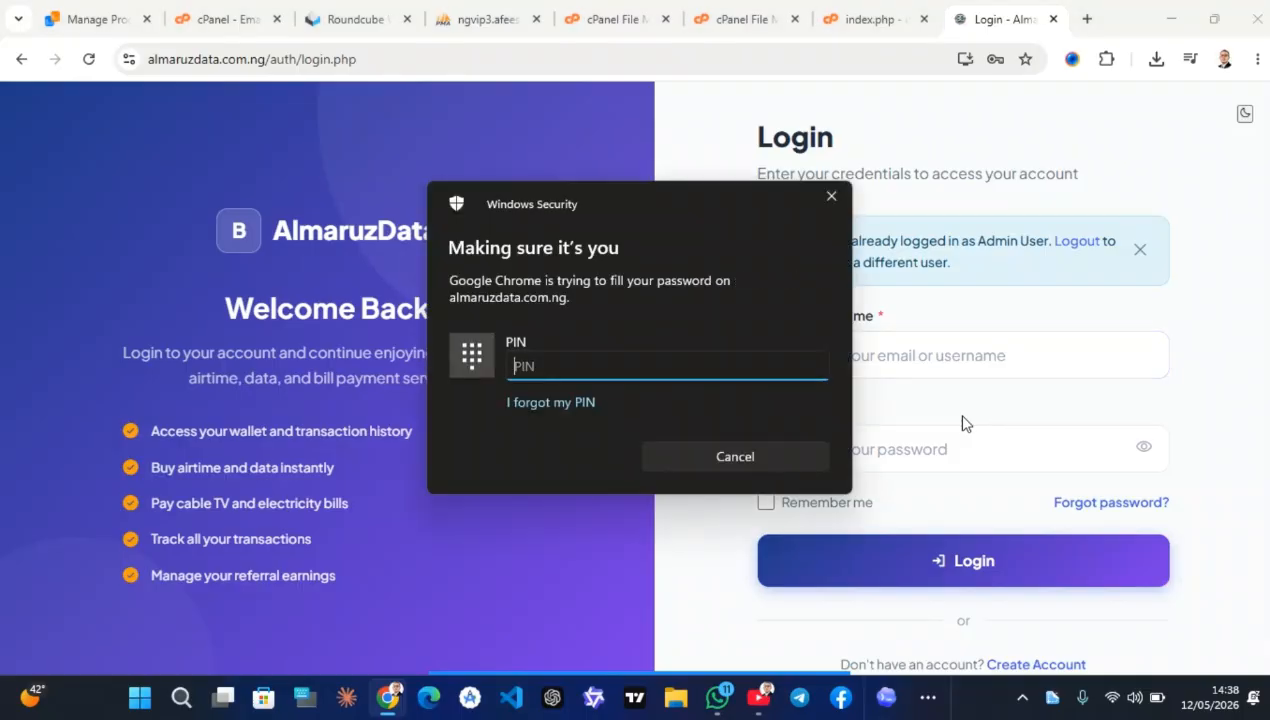
text(••••)
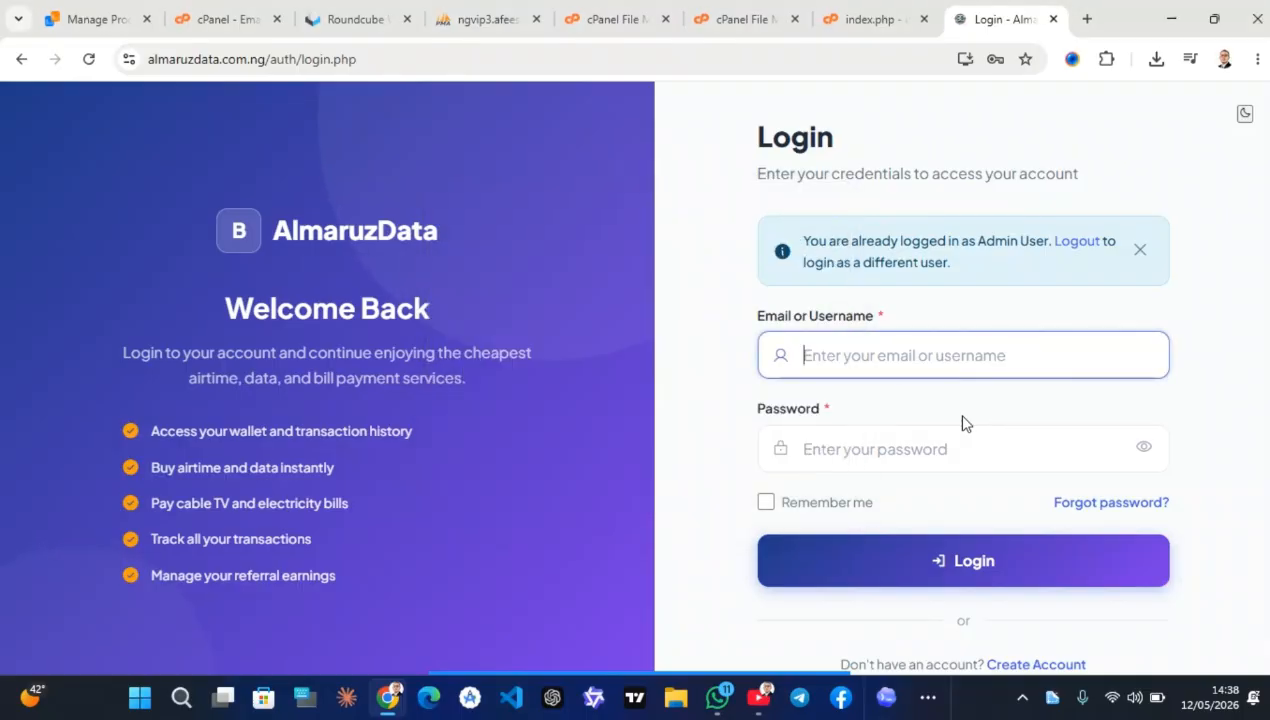
key(Return)
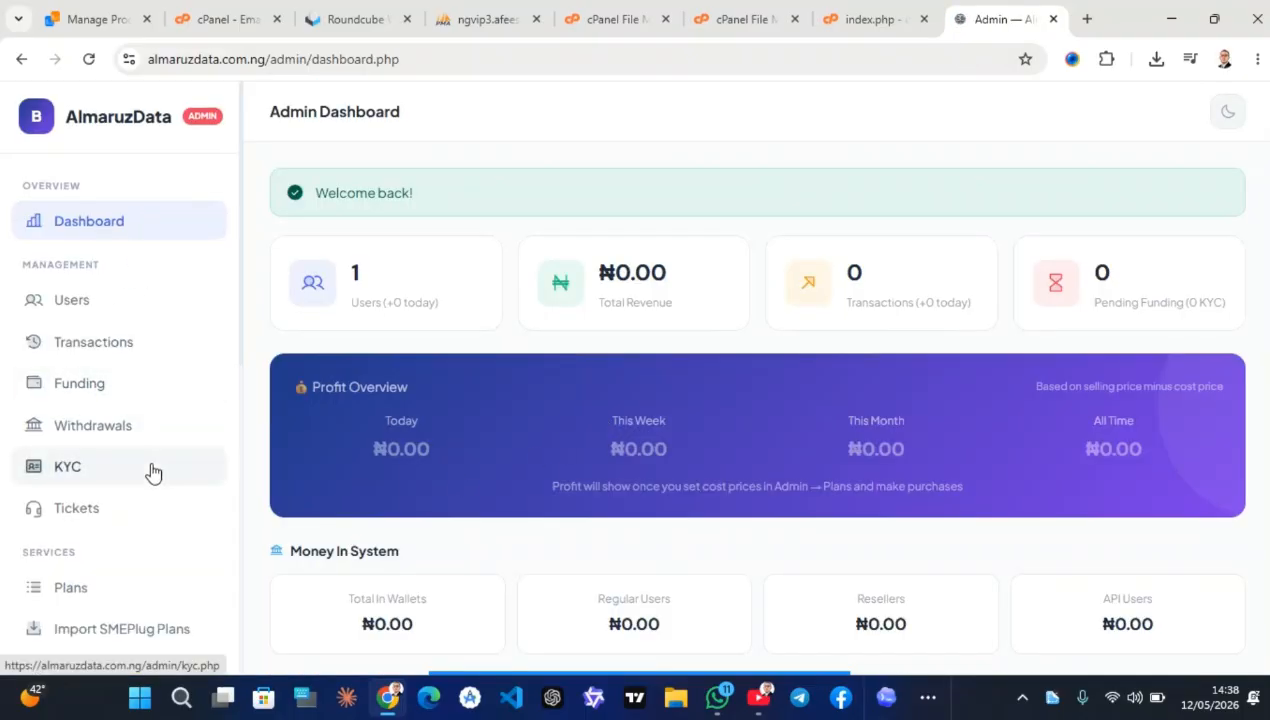
Dismiss Chrome's saved-password breach warning and open the admin Help page
scroll(150, 472, down, 4)
scroll(150, 472, down, 3)
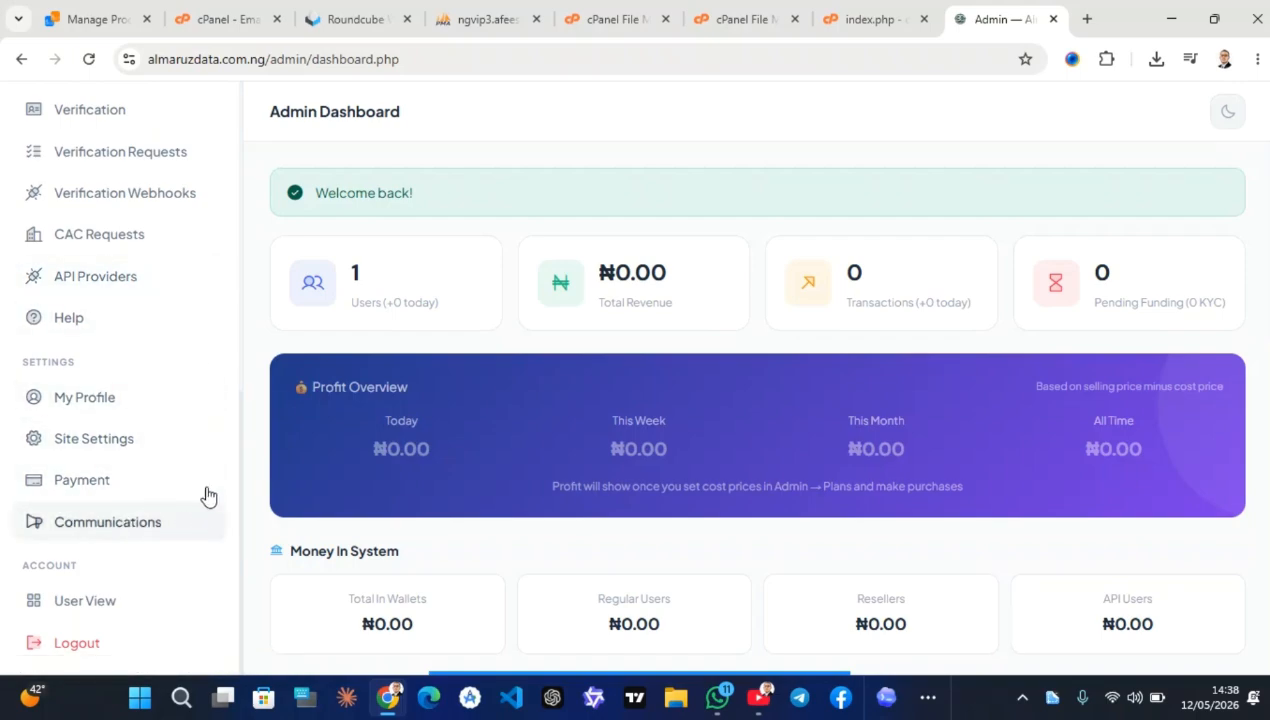
mouse_move(546, 678)
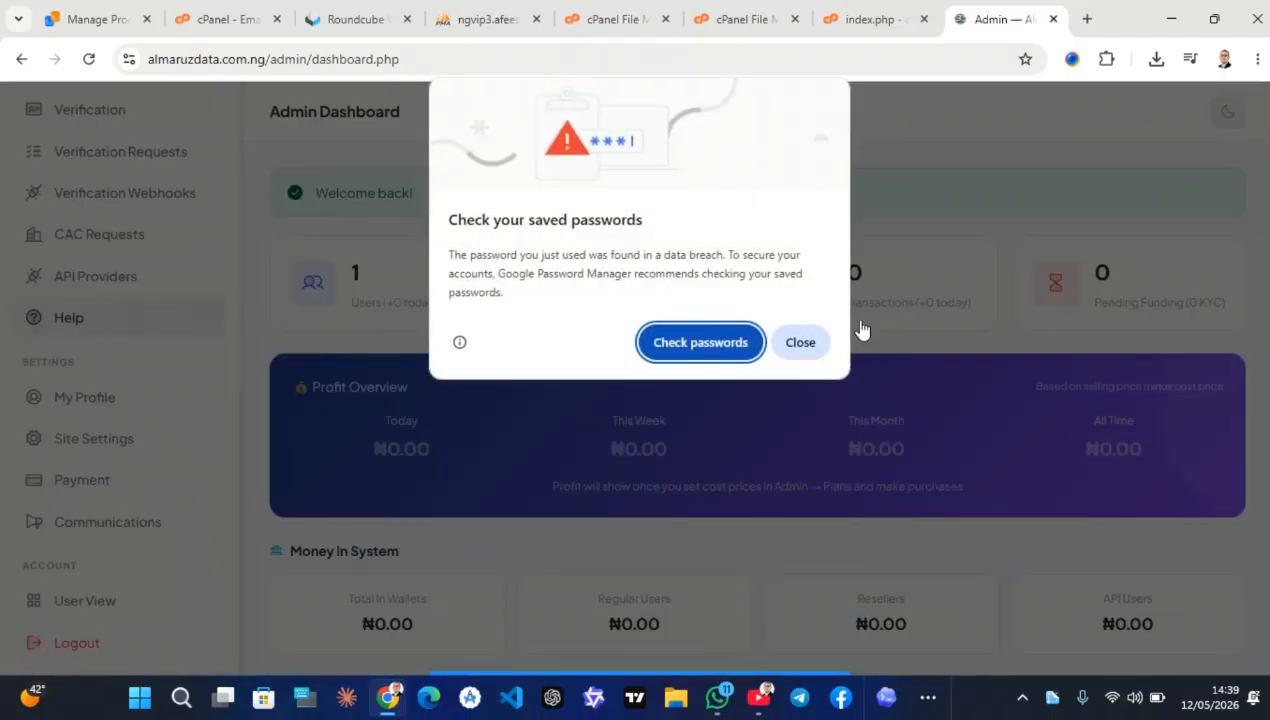
click(800, 342)
click(125, 322)
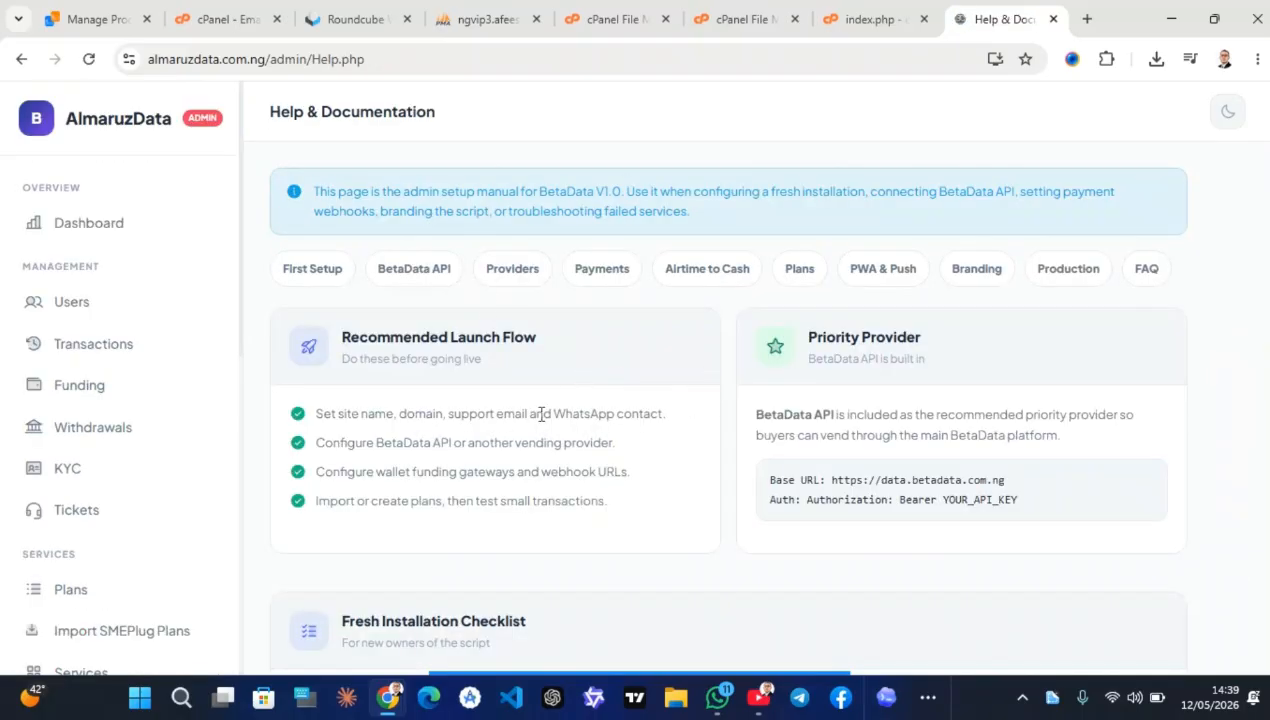
Scroll through the Help & Documentation setup, payment, verification and PWA sections to Branding Locations
scroll(540, 415, down, 3)
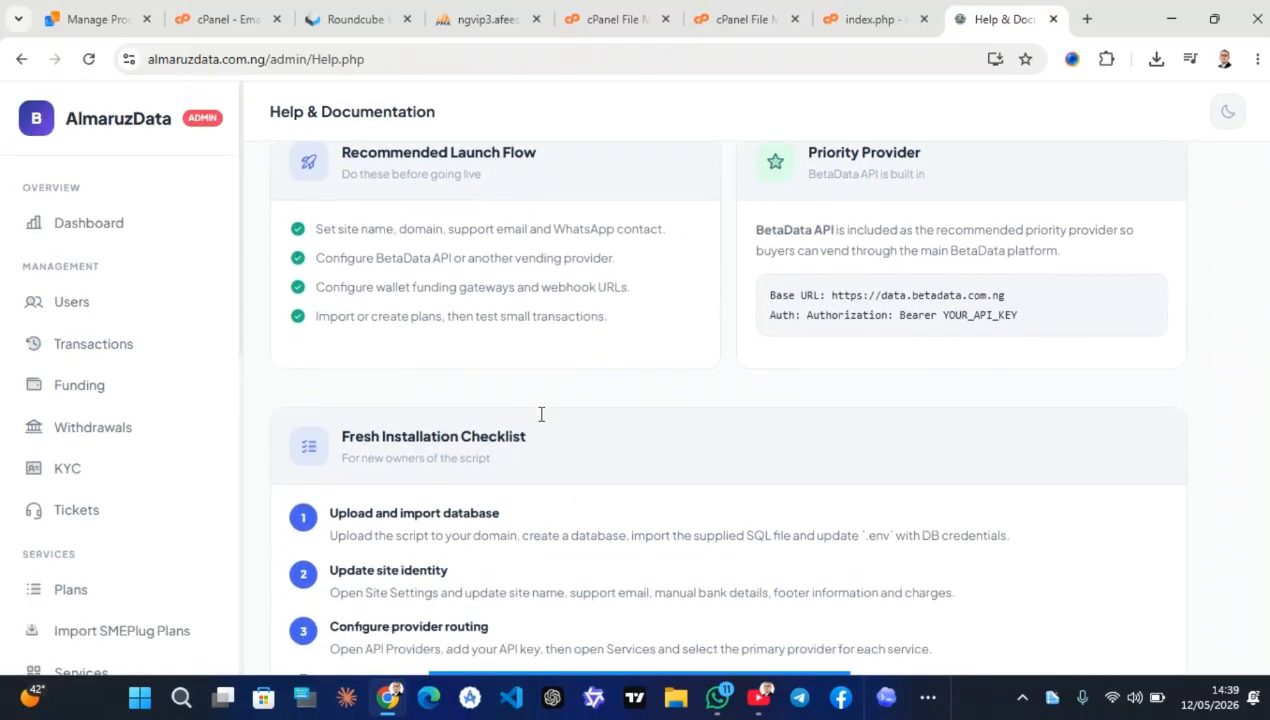
scroll(540, 420, down, 1)
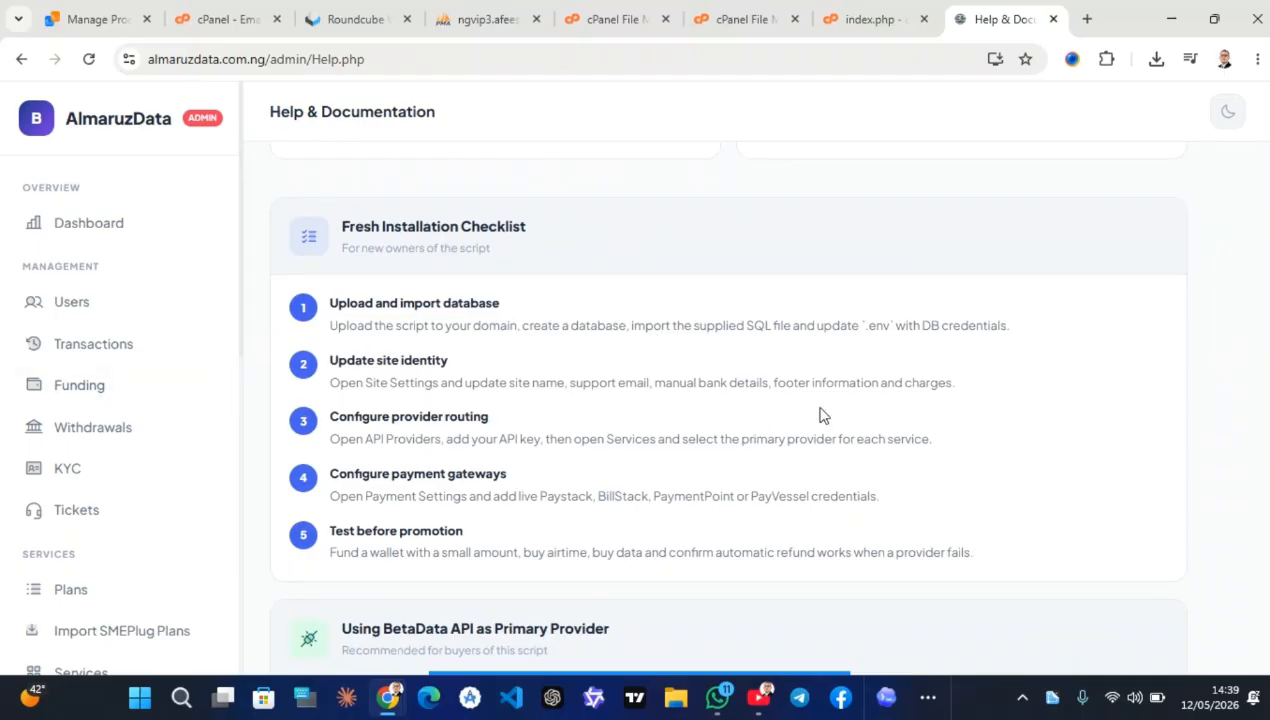
scroll(472, 475, down, 2)
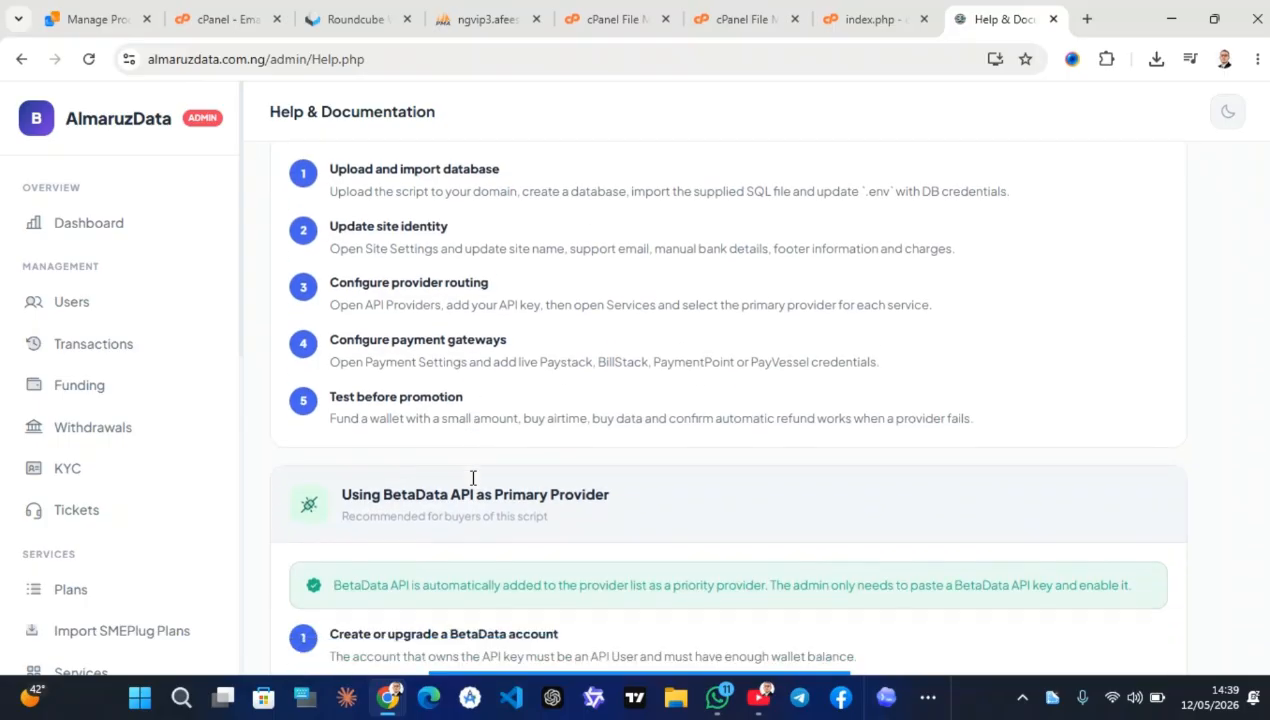
scroll(539, 496, down, 3)
scroll(503, 488, down, 6)
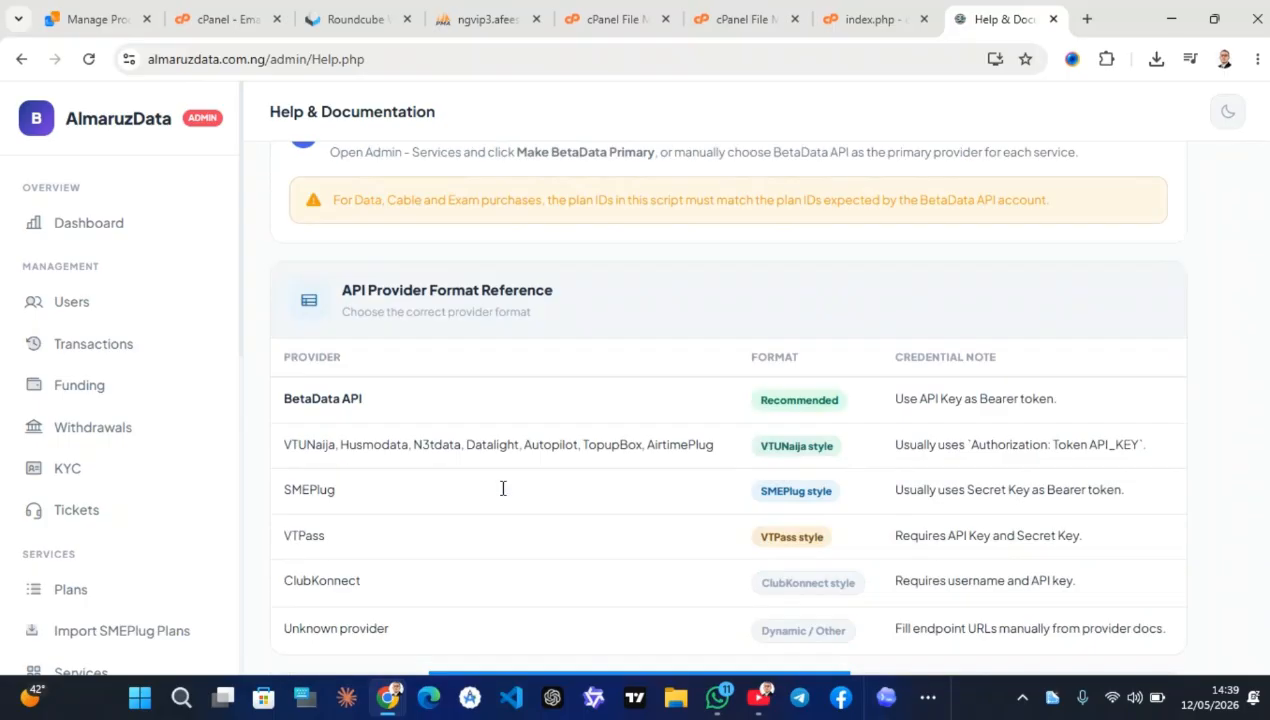
scroll(503, 488, down, 1)
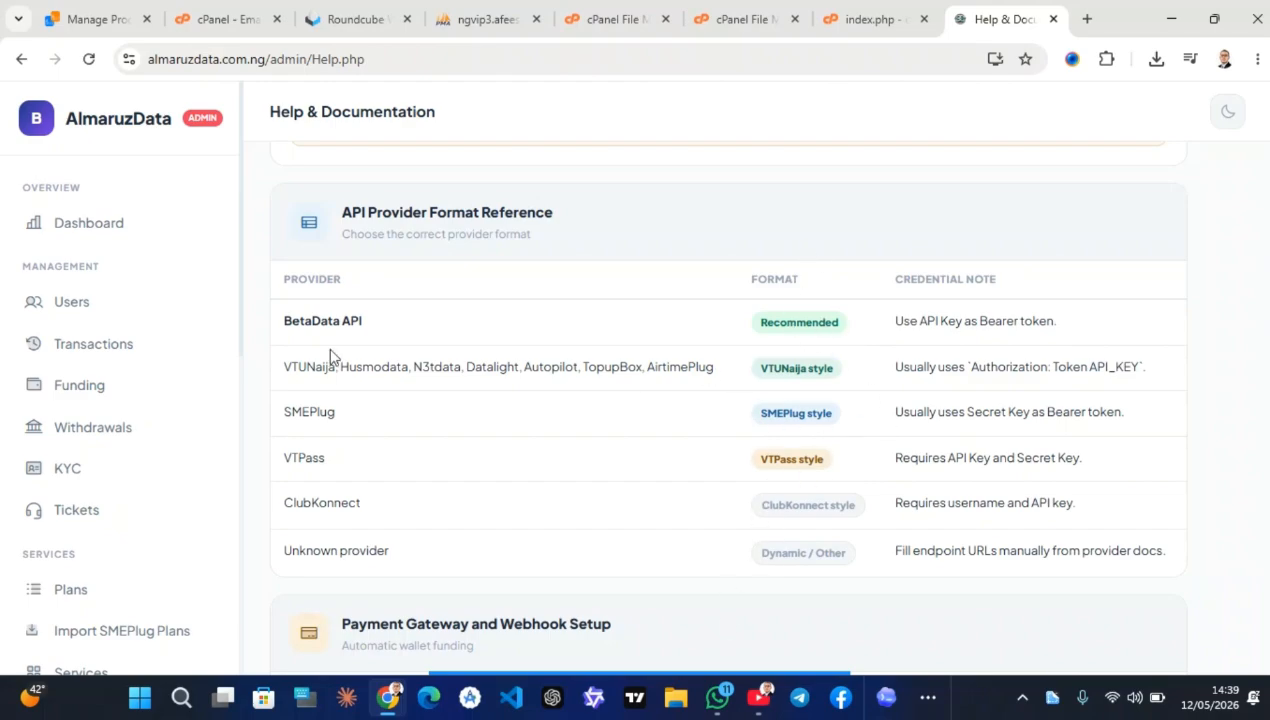
scroll(482, 405, down, 5)
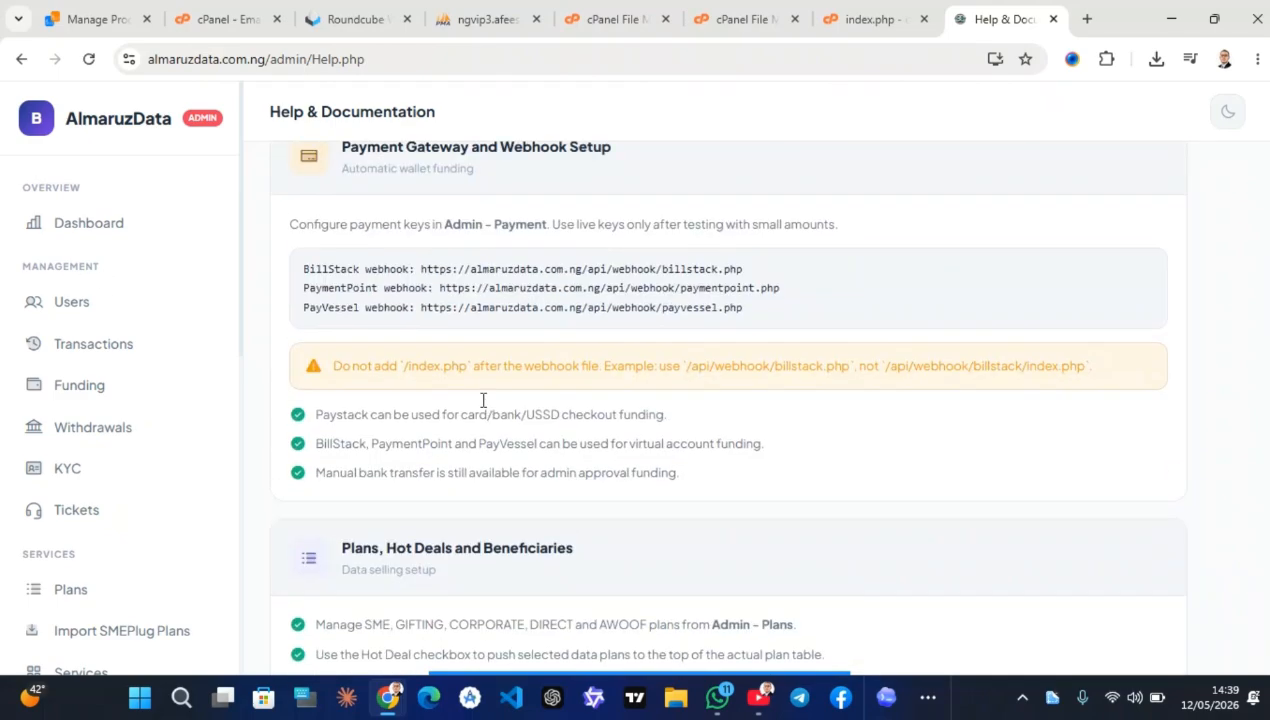
scroll(482, 400, up, 1)
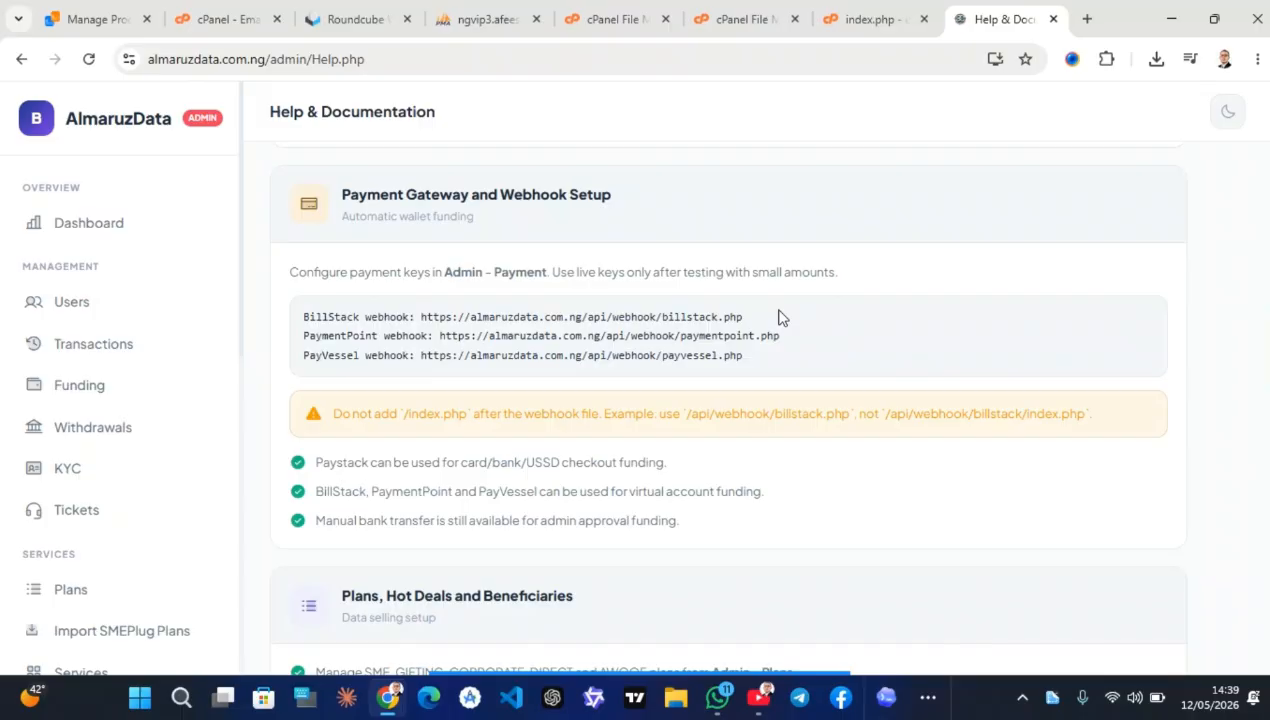
scroll(781, 316, down, 4)
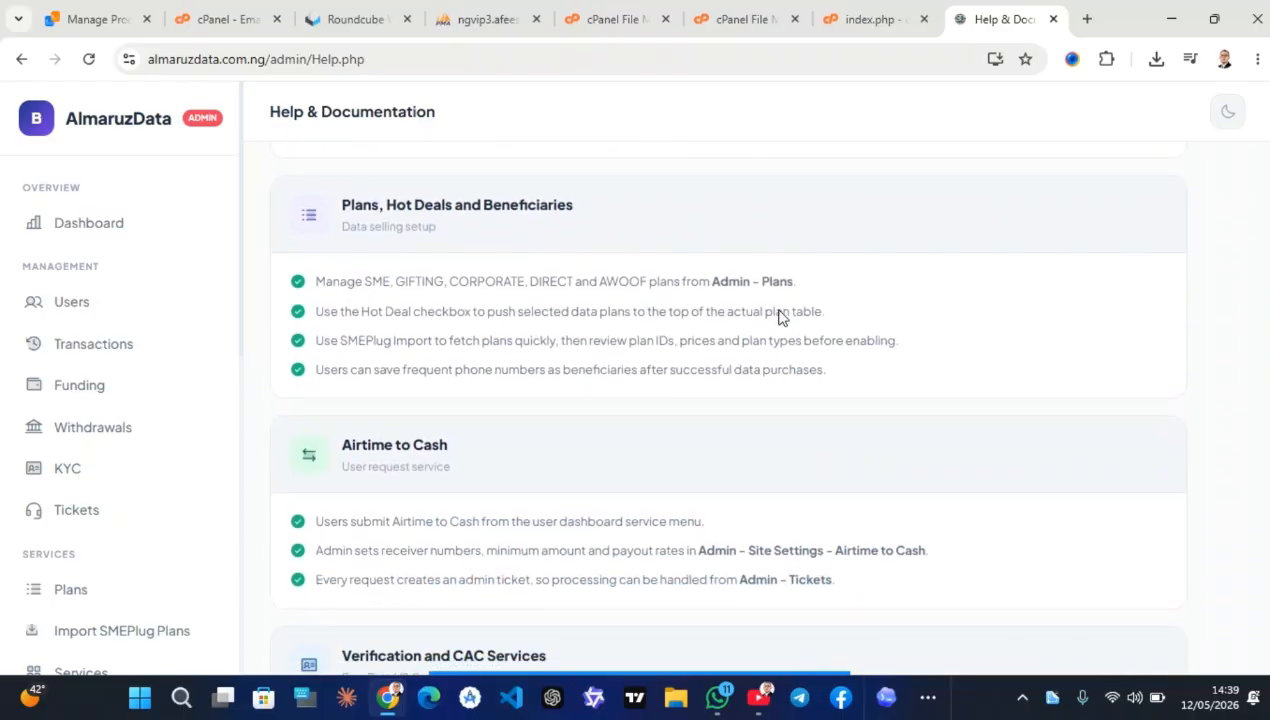
scroll(781, 316, down, 3)
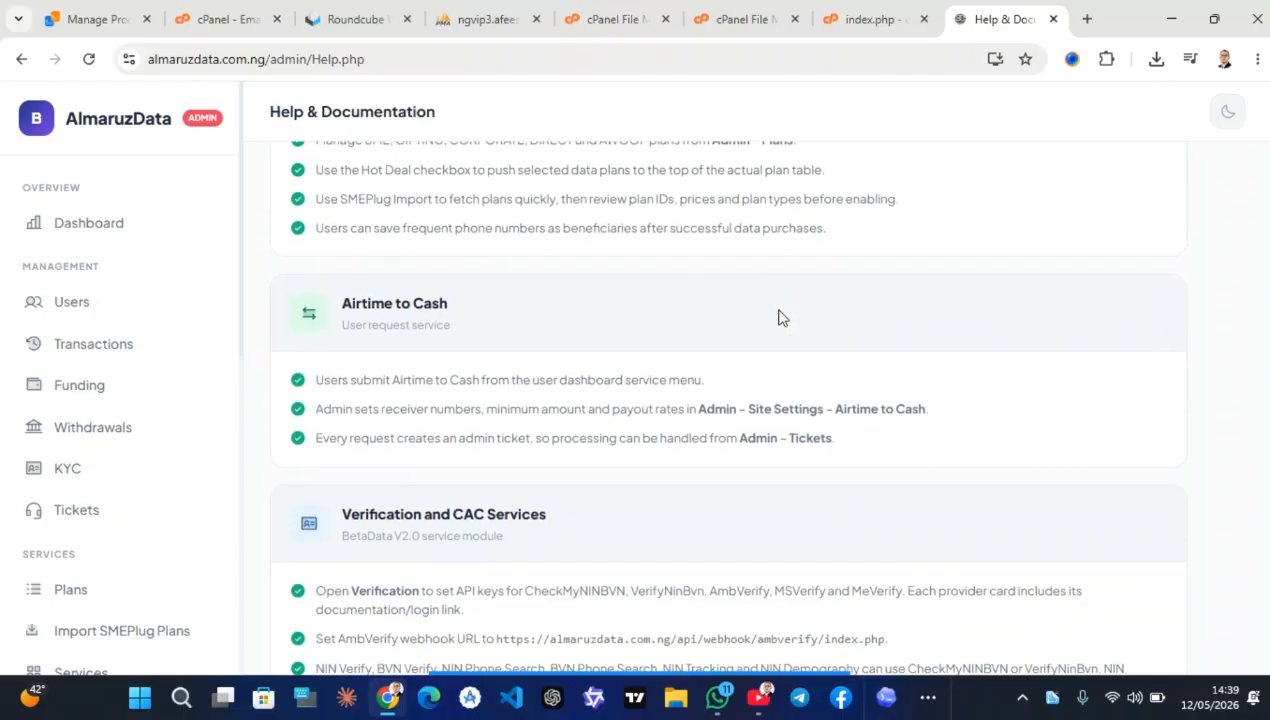
scroll(781, 316, down, 1)
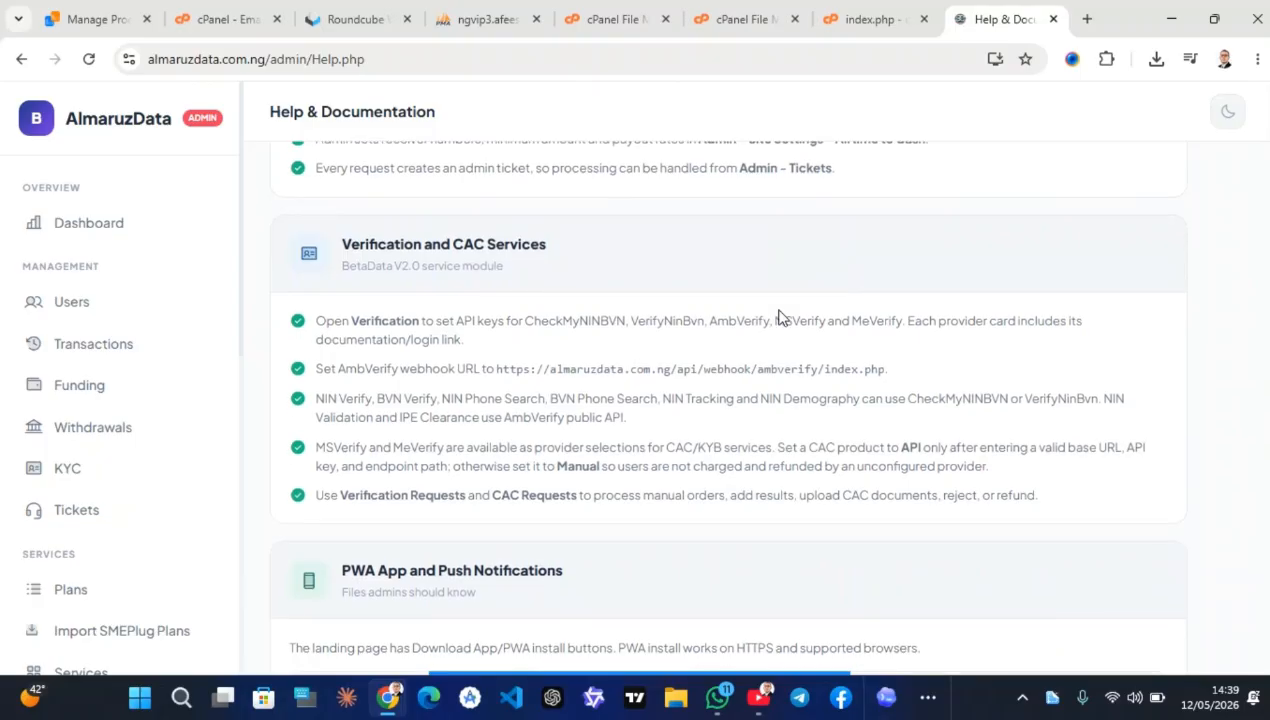
scroll(781, 316, down, 1)
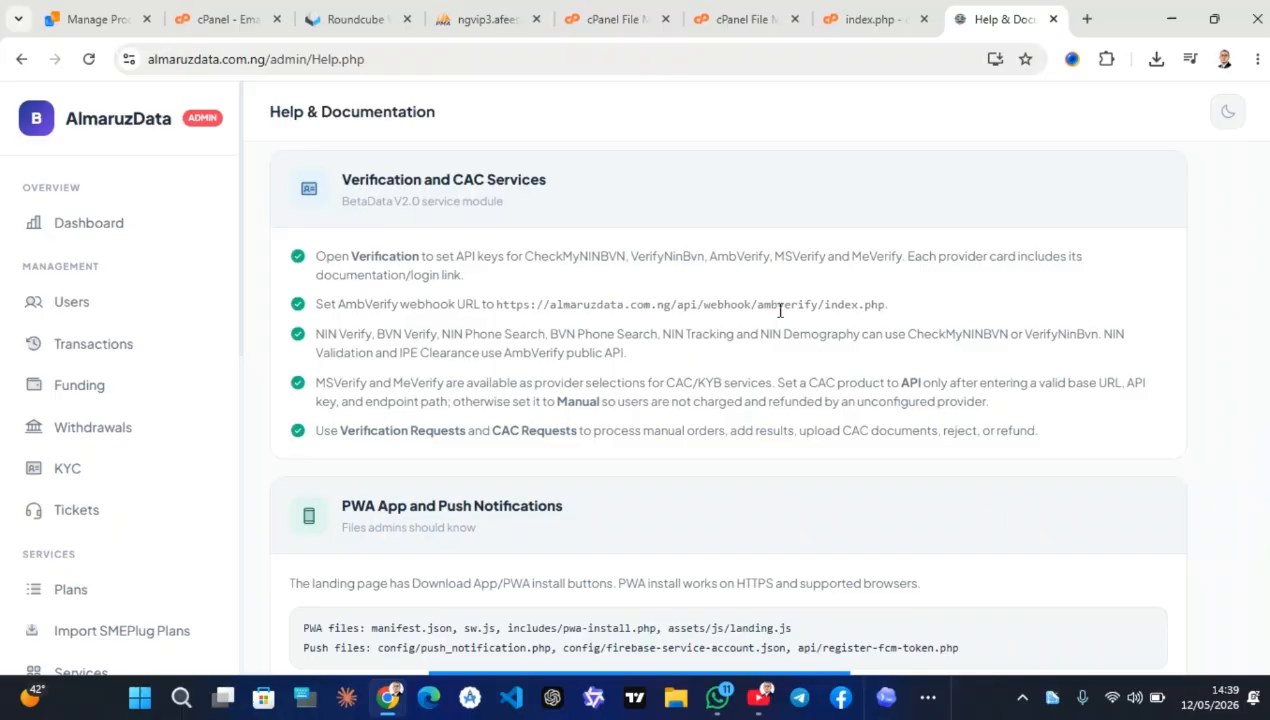
scroll(781, 311, down, 1)
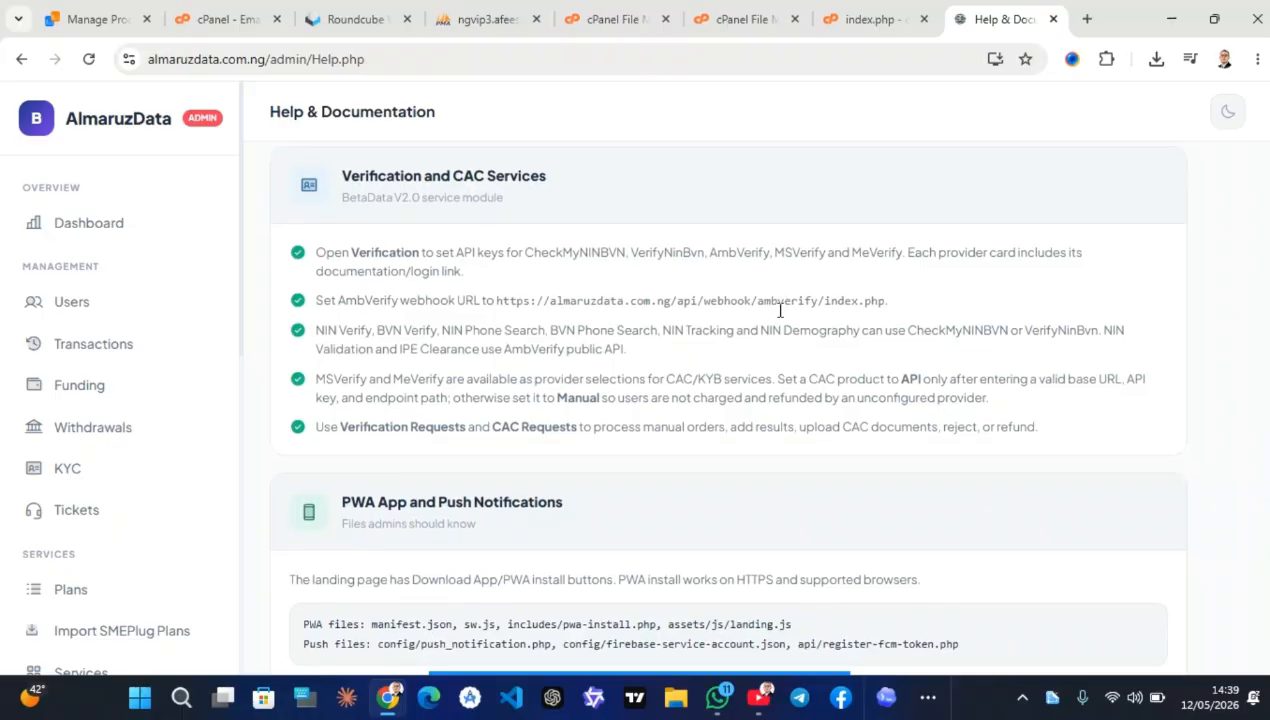
scroll(781, 311, down, 1)
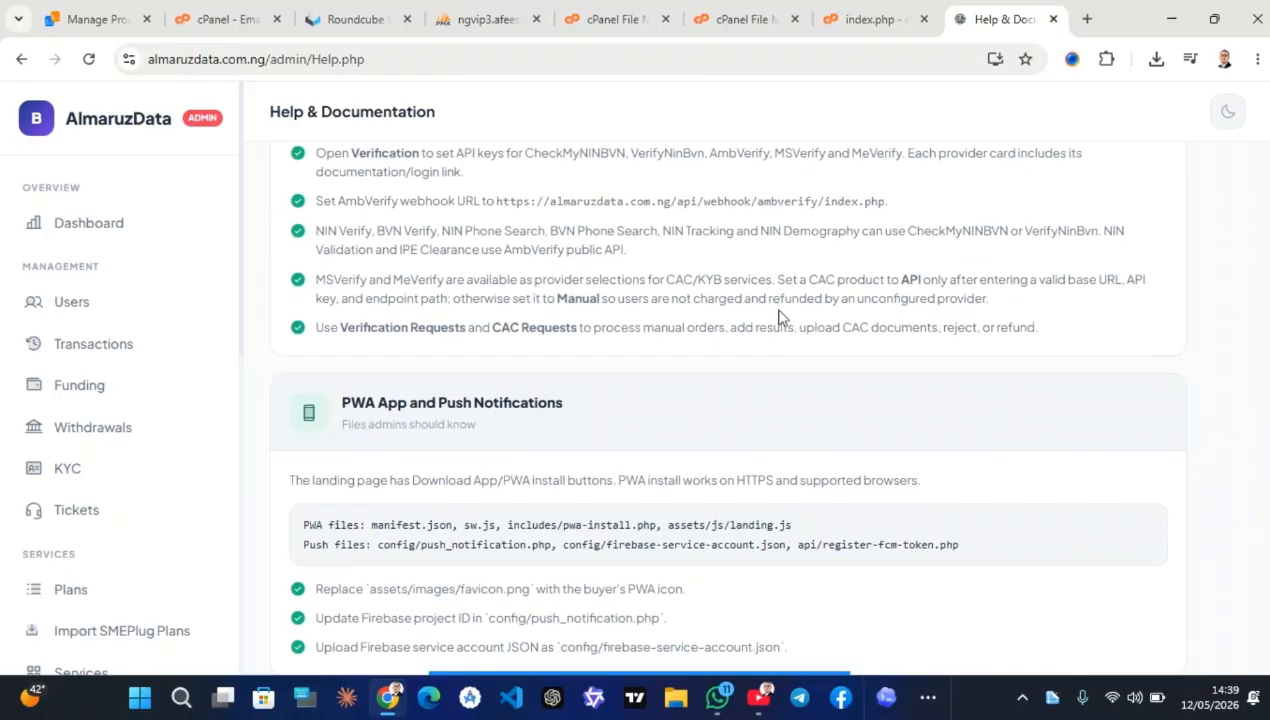
scroll(781, 318, down, 1)
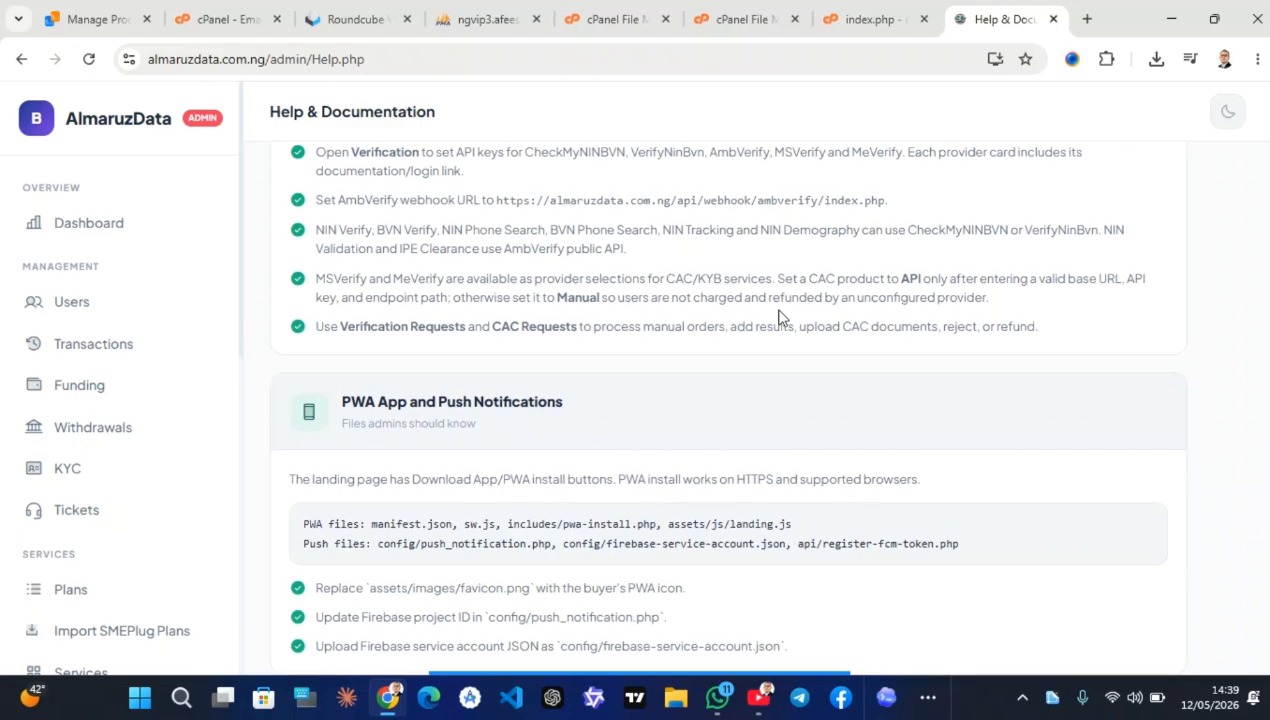
scroll(781, 318, down, 1)
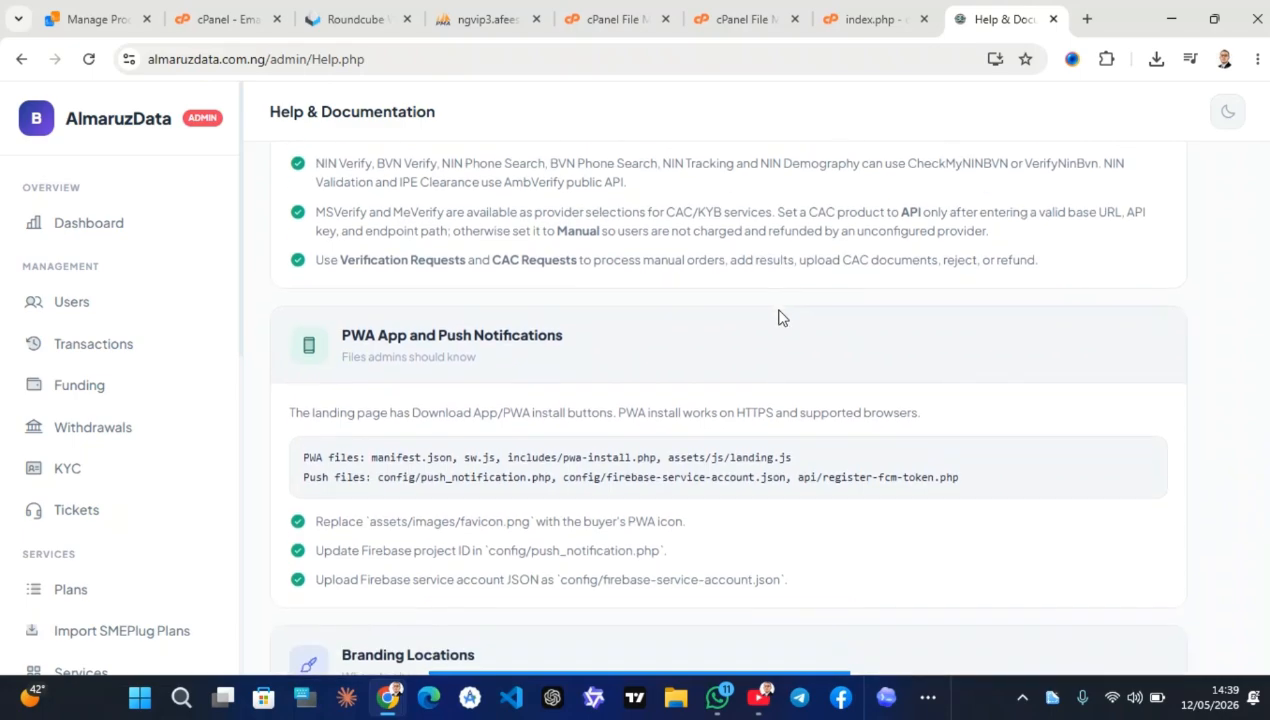
scroll(781, 318, down, 1)
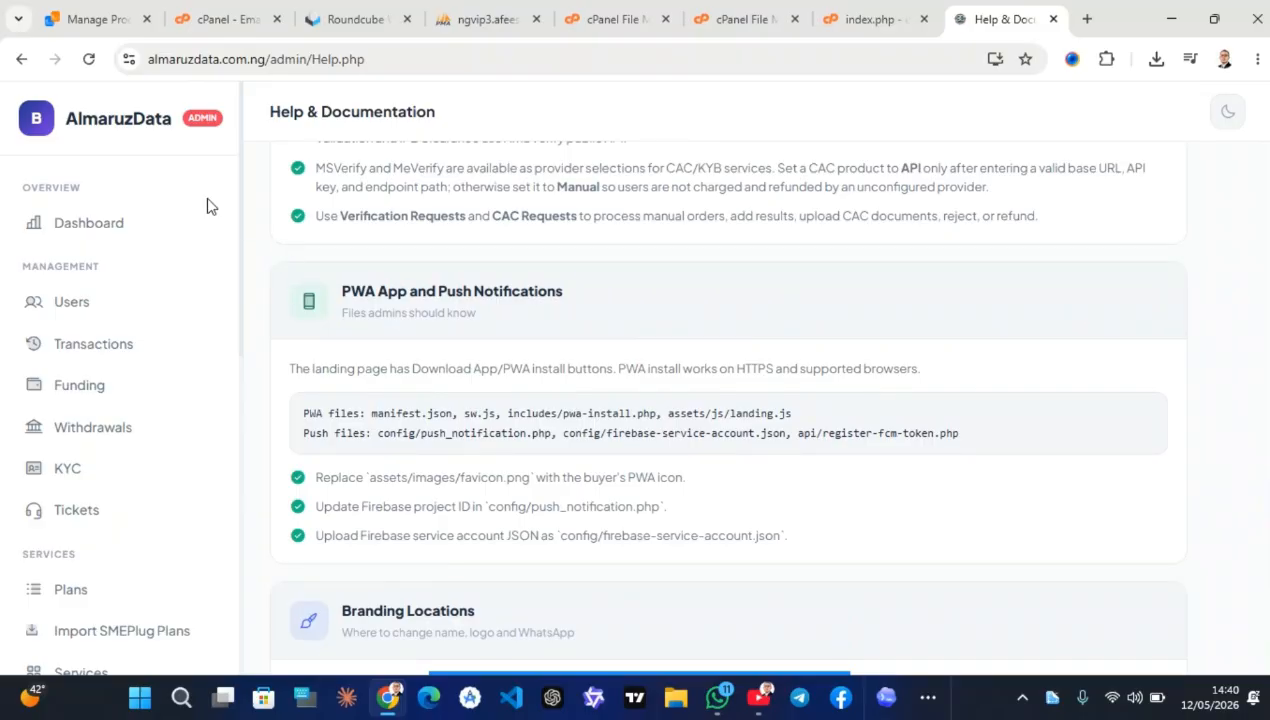
Return to the Admin Dashboard from the sidebar and select dashboard.php in the address bar
click(97, 227)
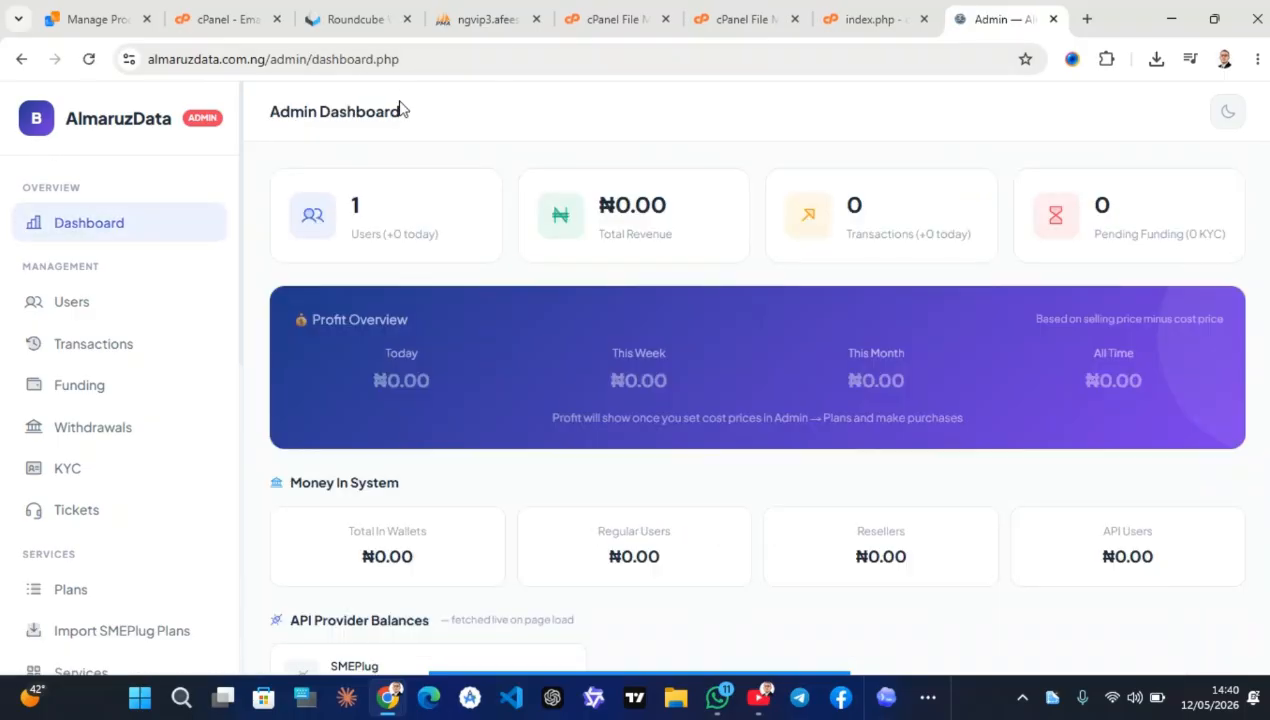
click(305, 58)
drag(313, 60, 493, 62)
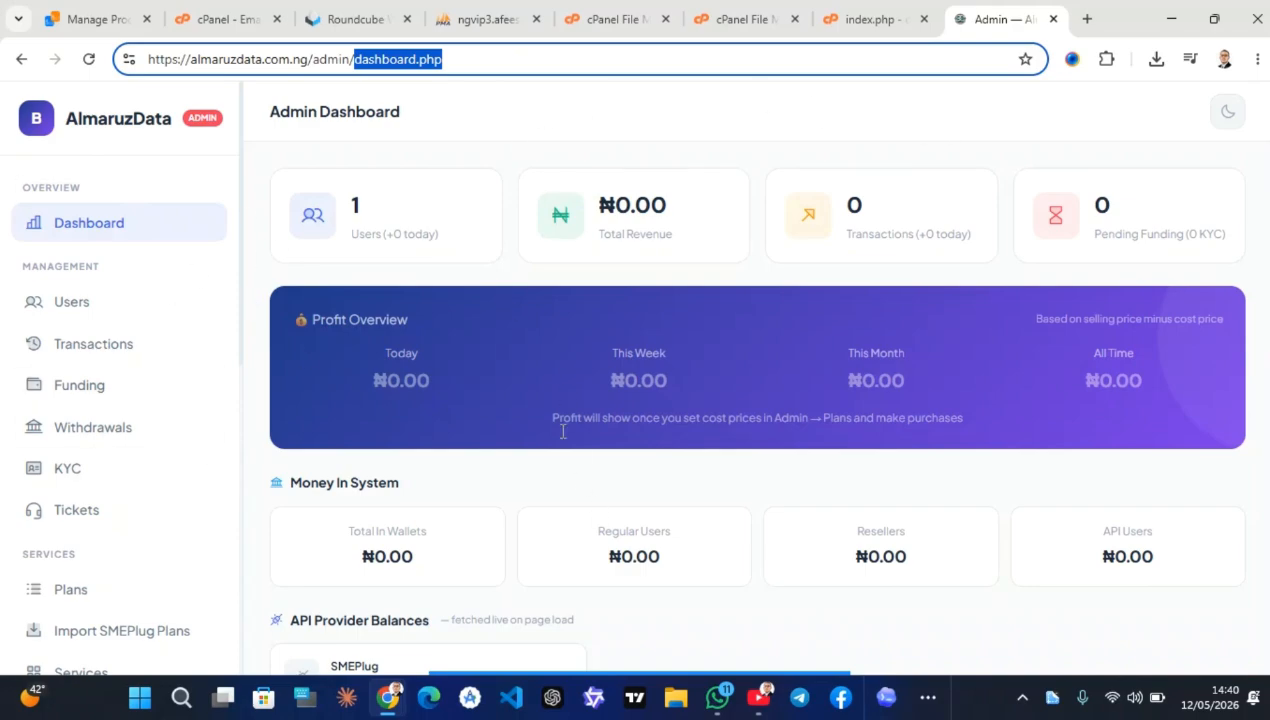
mouse_move(567, 684)
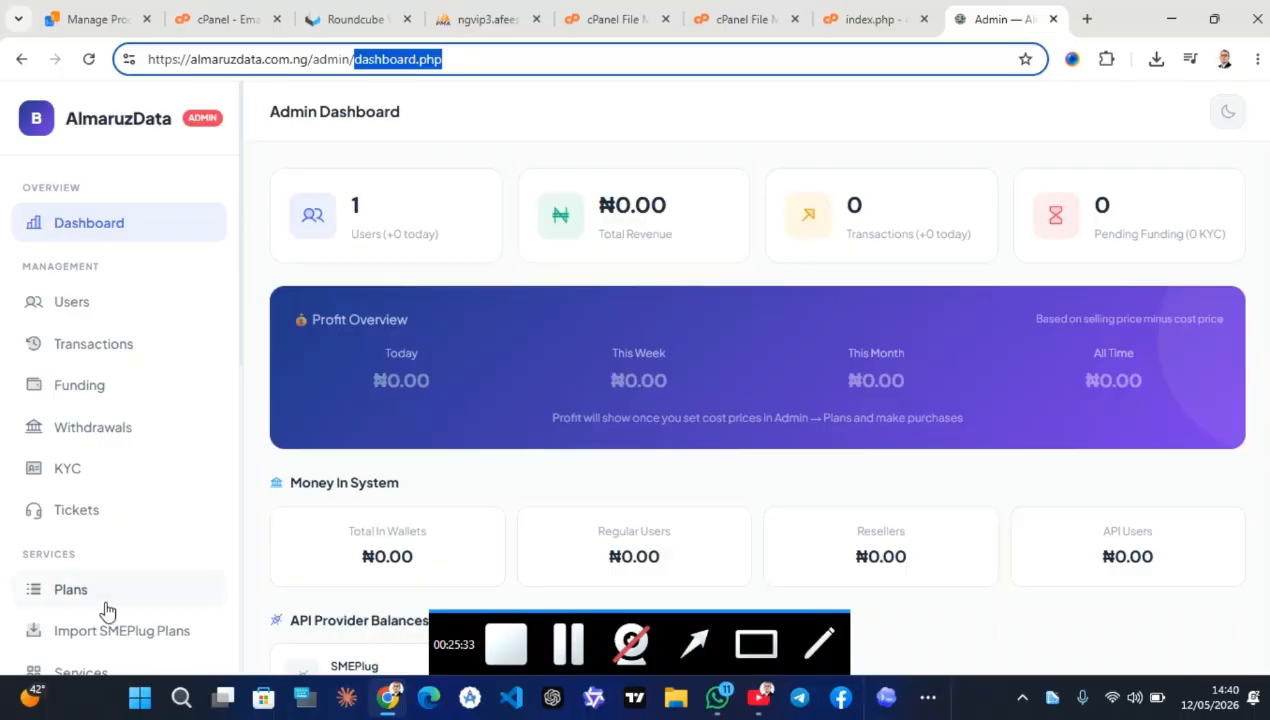
scroll(116, 609, down, 6)
scroll(116, 609, down, 1)
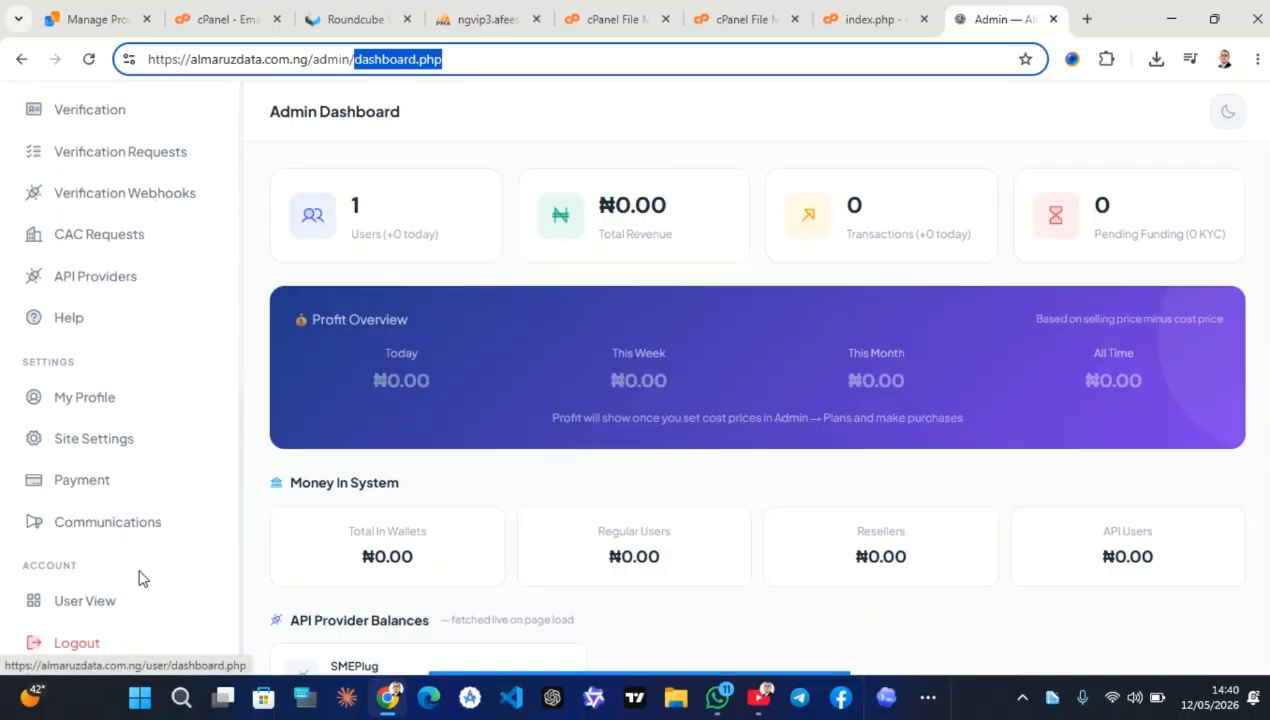